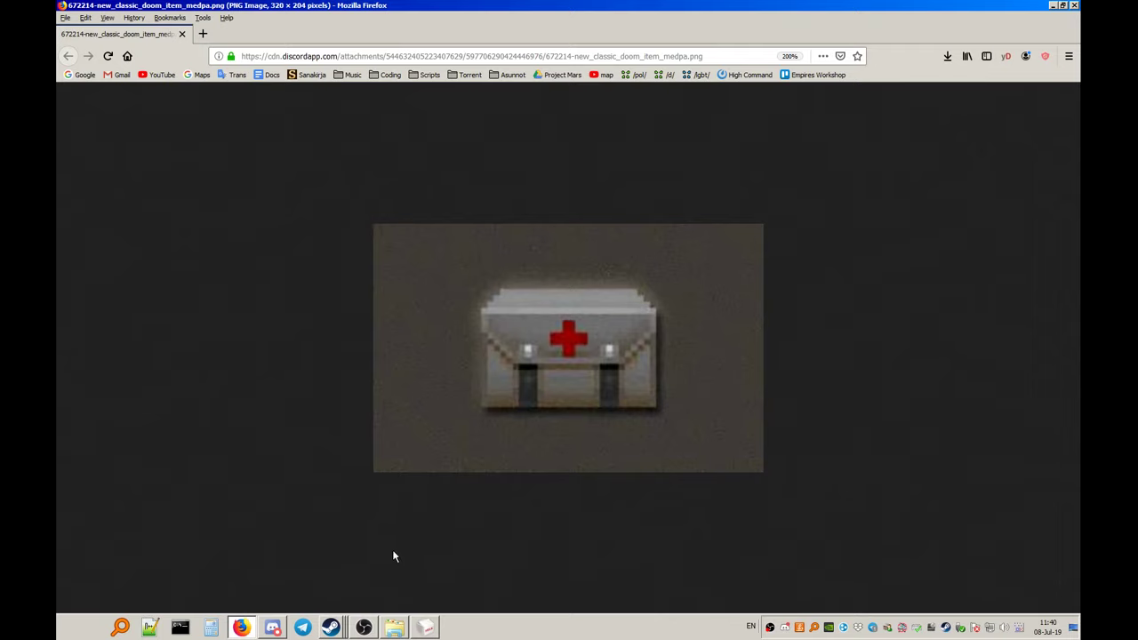
Open w_medkit.mdl from the Healthkit folder in Half-Life Model Viewer, examine the medkit from several angles, and close the viewer
click(398, 628)
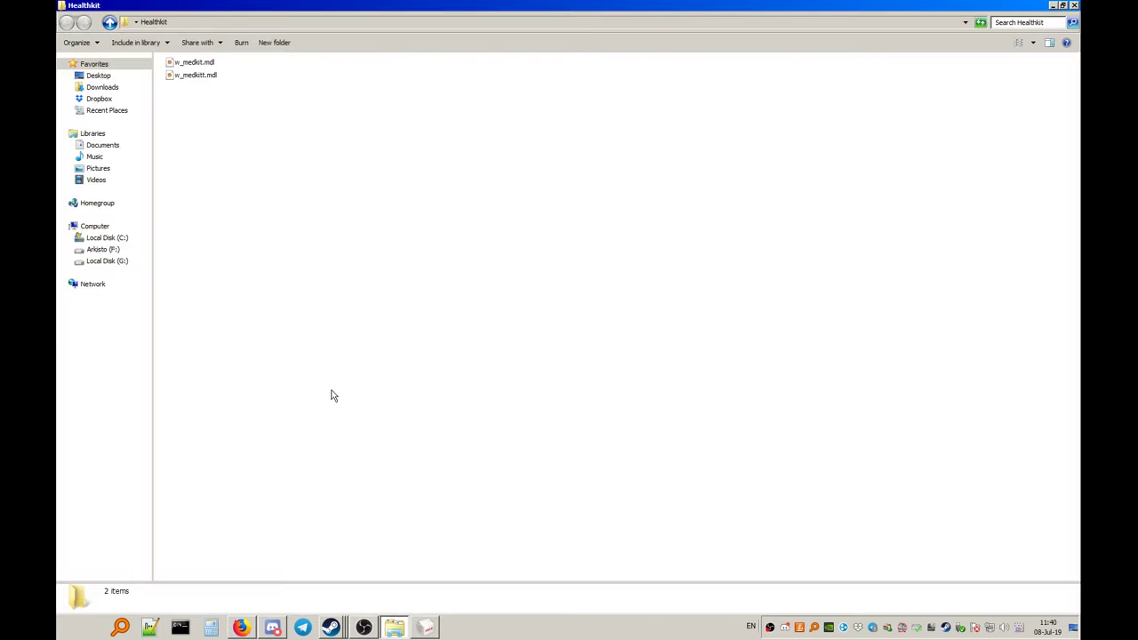
drag(313, 164, 164, 62)
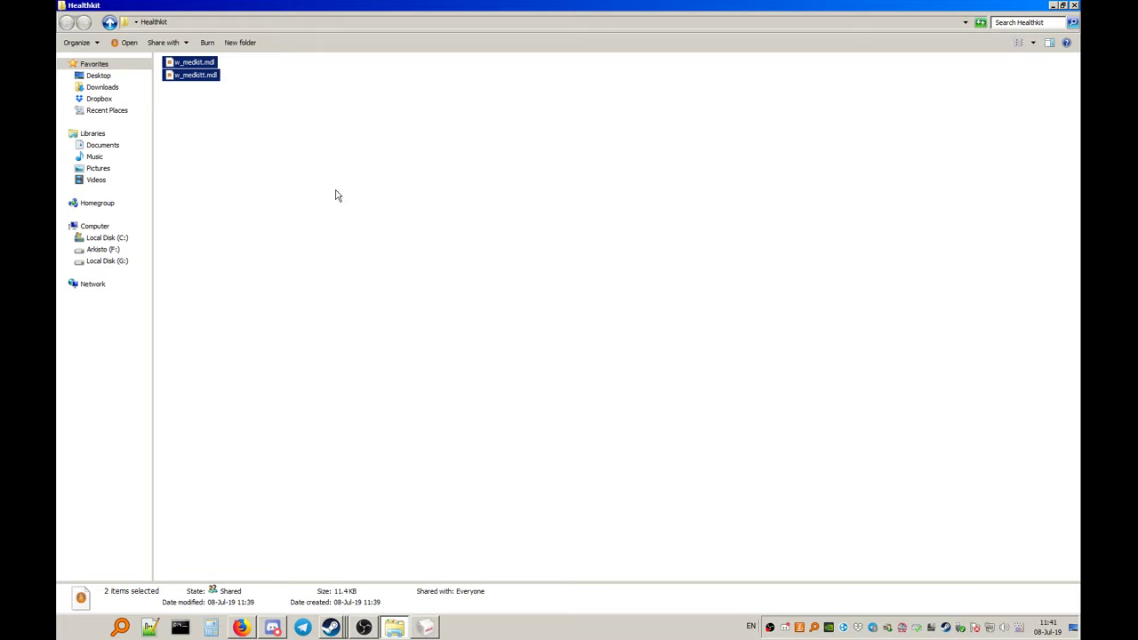
click(267, 120)
click(205, 68)
double_click(206, 70)
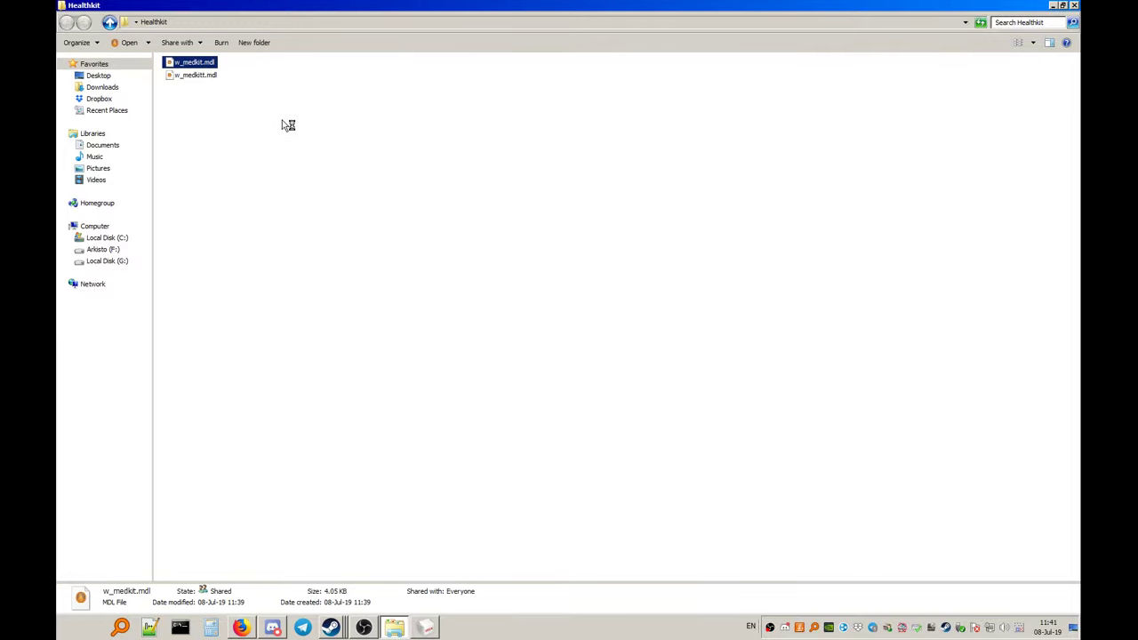
drag(330, 160, 386, 219)
right_drag(386, 219, 478, 280)
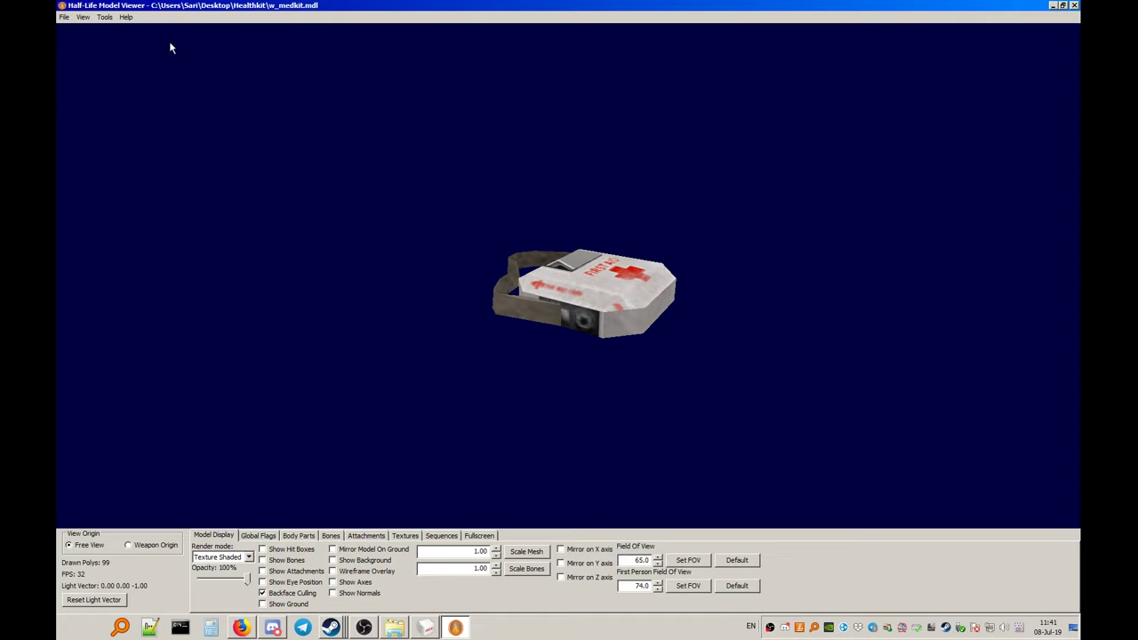
mouse_move(589, 207)
mouse_down()
mouse_move(496, 208)
mouse_move(495, 175)
mouse_move(513, 198)
mouse_move(567, 223)
mouse_move(596, 220)
mouse_move(534, 222)
mouse_up()
key(alt+F4)
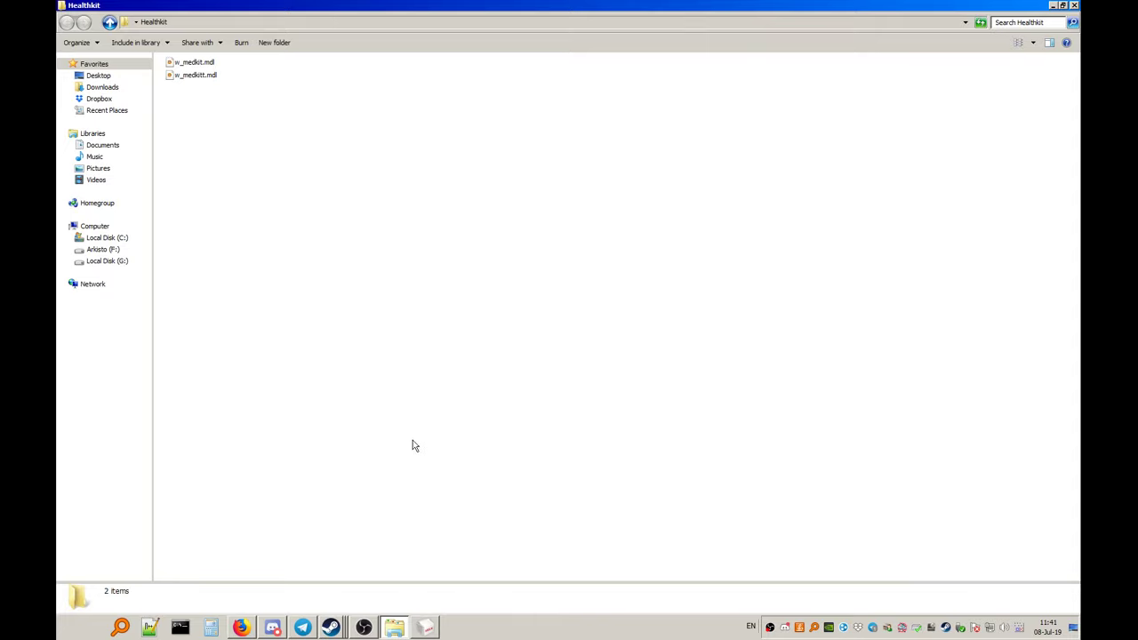
Switch to MilkShape 3D and decompile Healthkit's w_medkit.mdl with Kratisto's Half-Life MDL Decompiler, generating the QC script, BMP textures, and reference and sequence SMDs
click(426, 627)
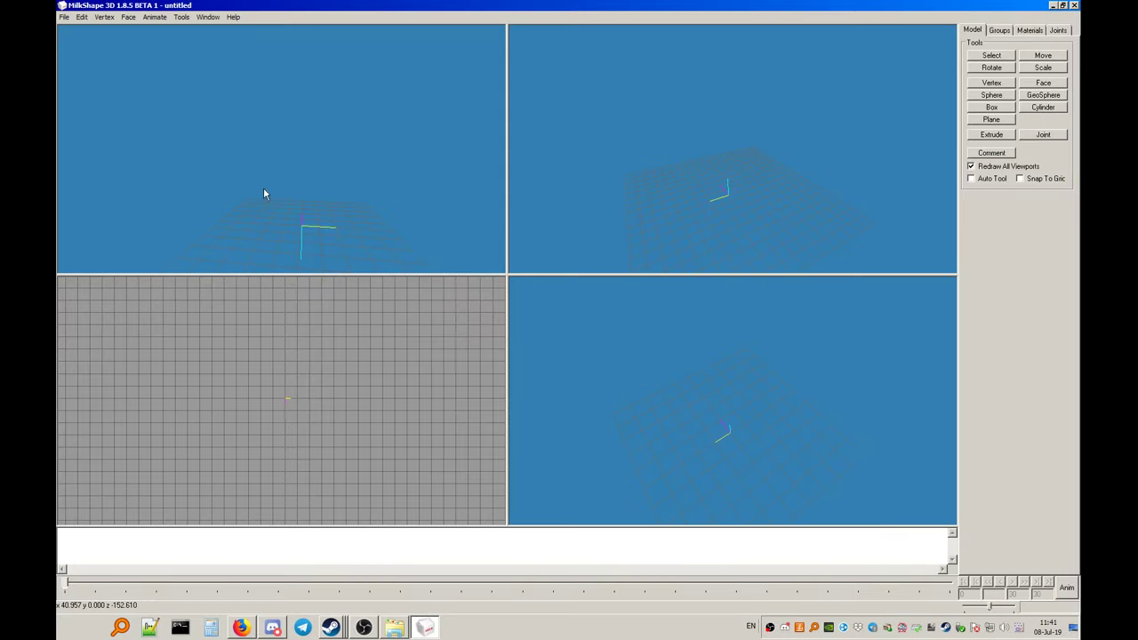
click(180, 17)
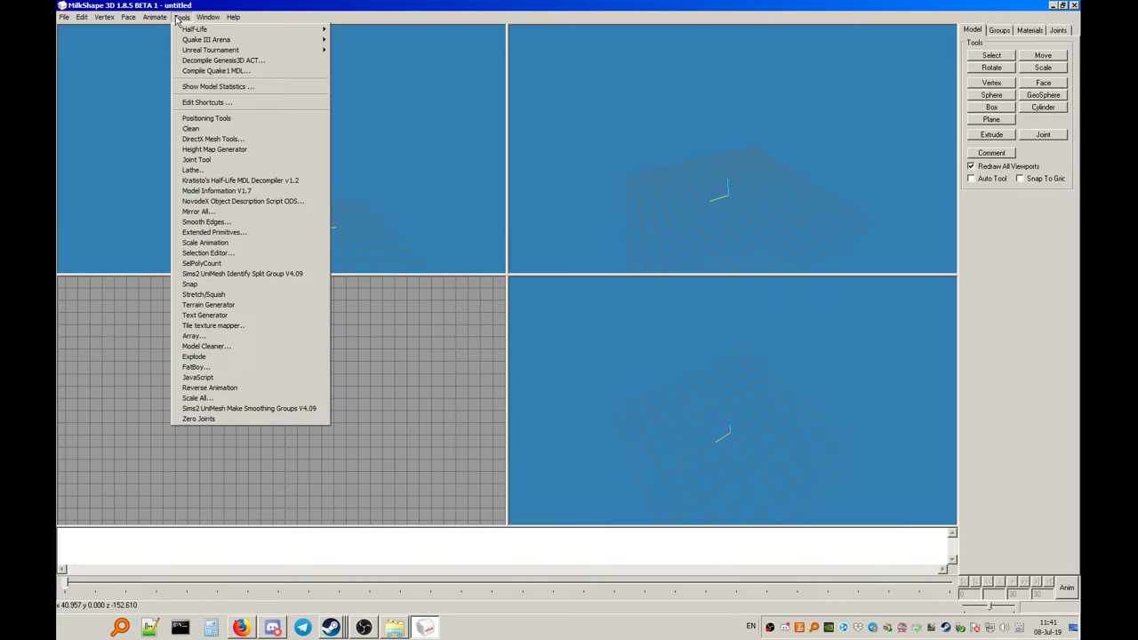
click(227, 181)
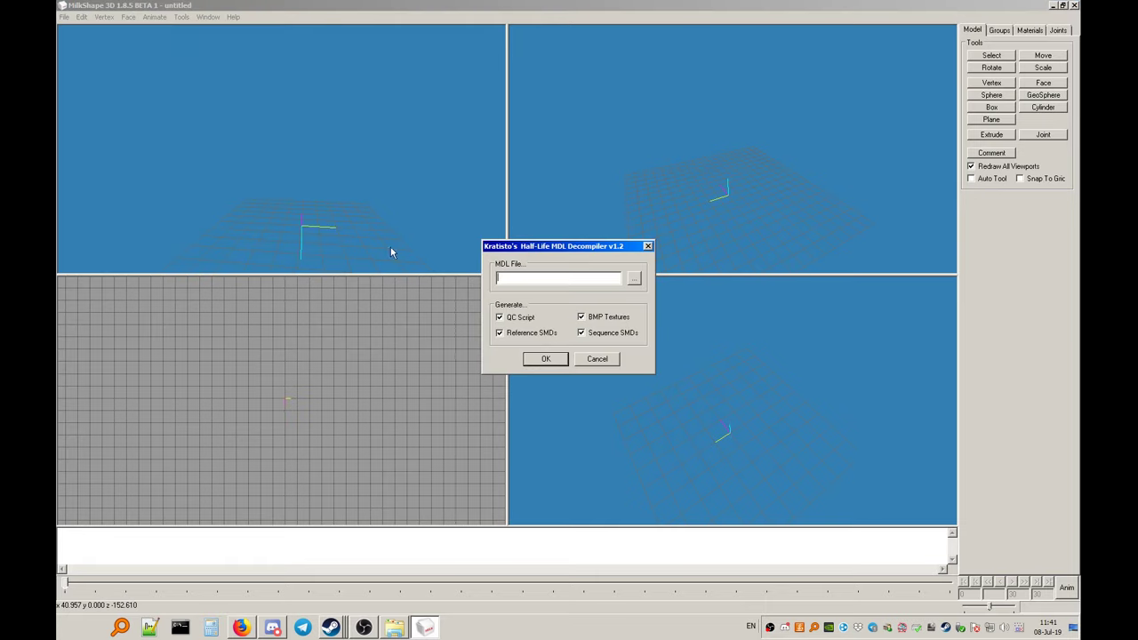
click(631, 283)
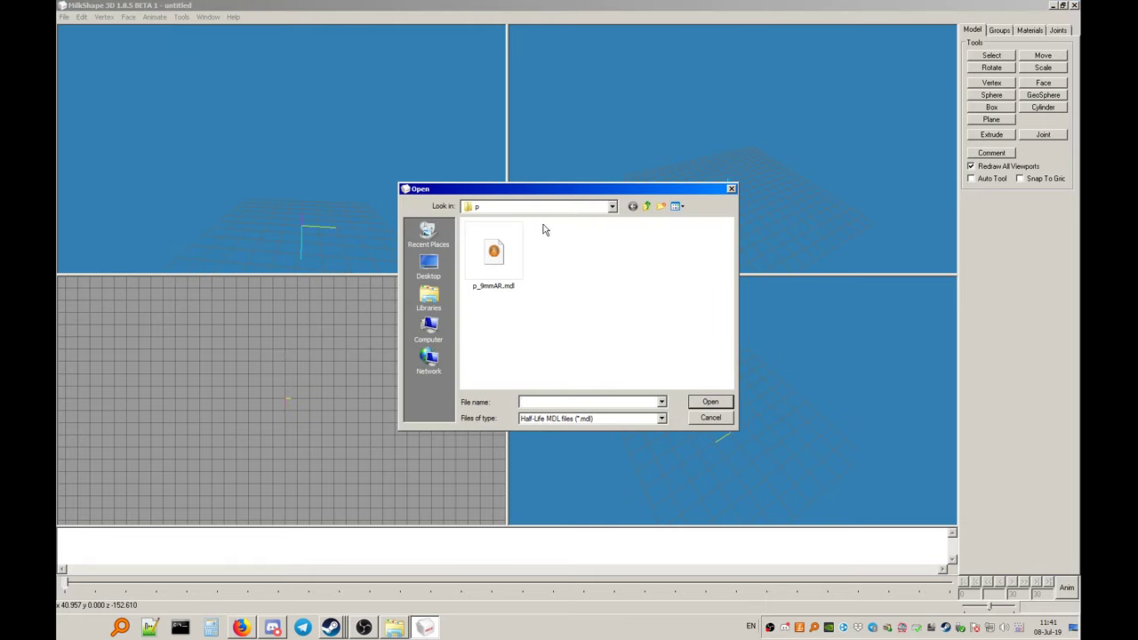
click(505, 207)
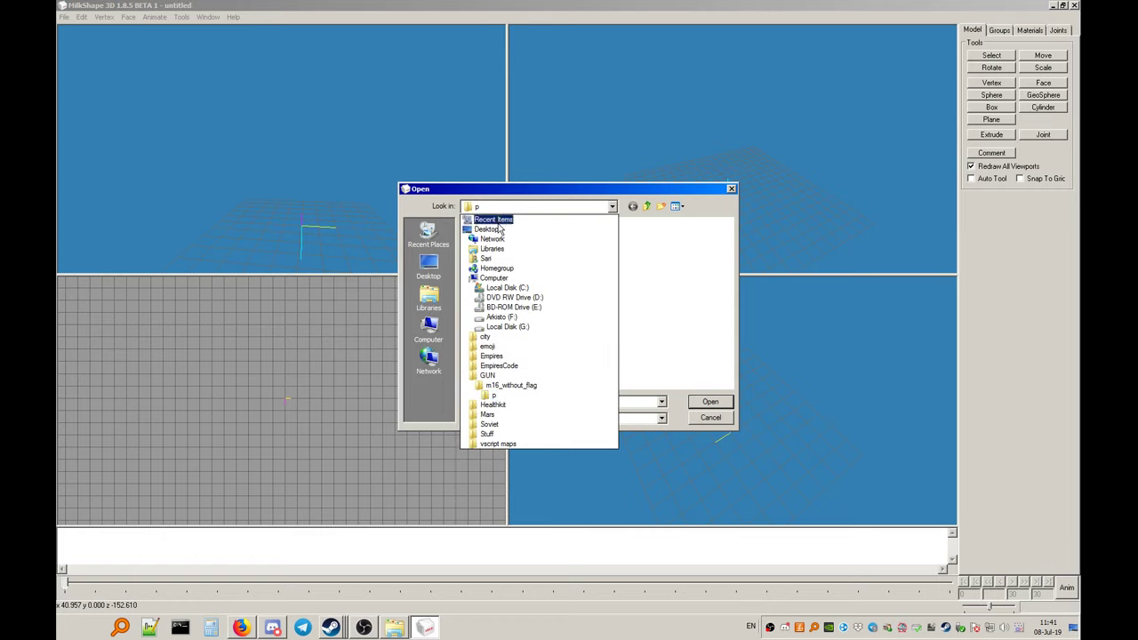
click(503, 405)
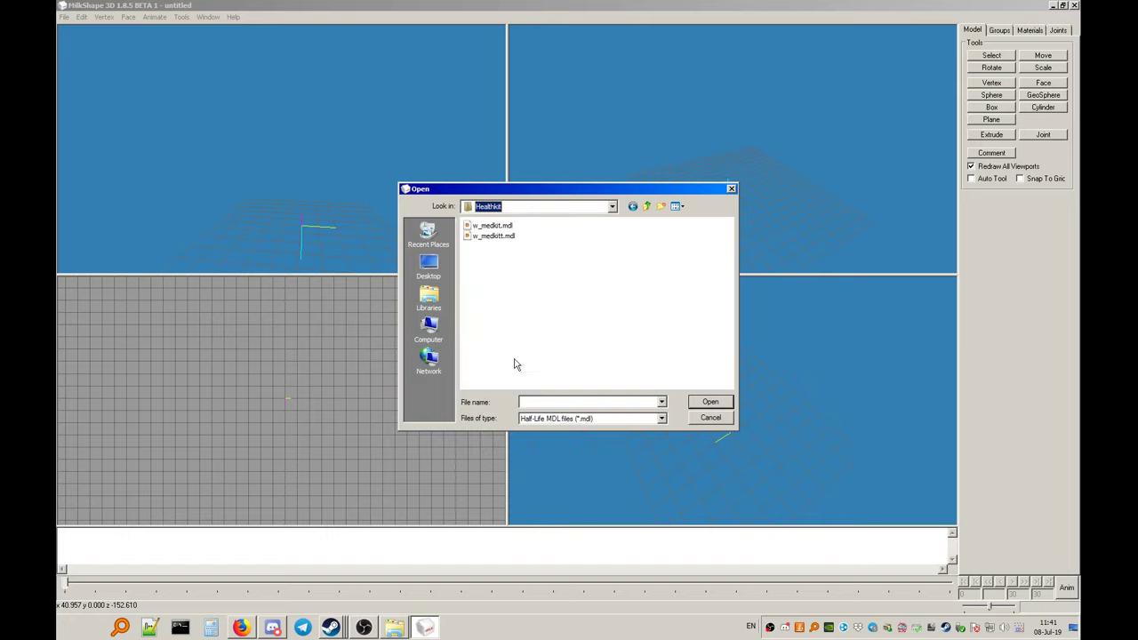
click(496, 226)
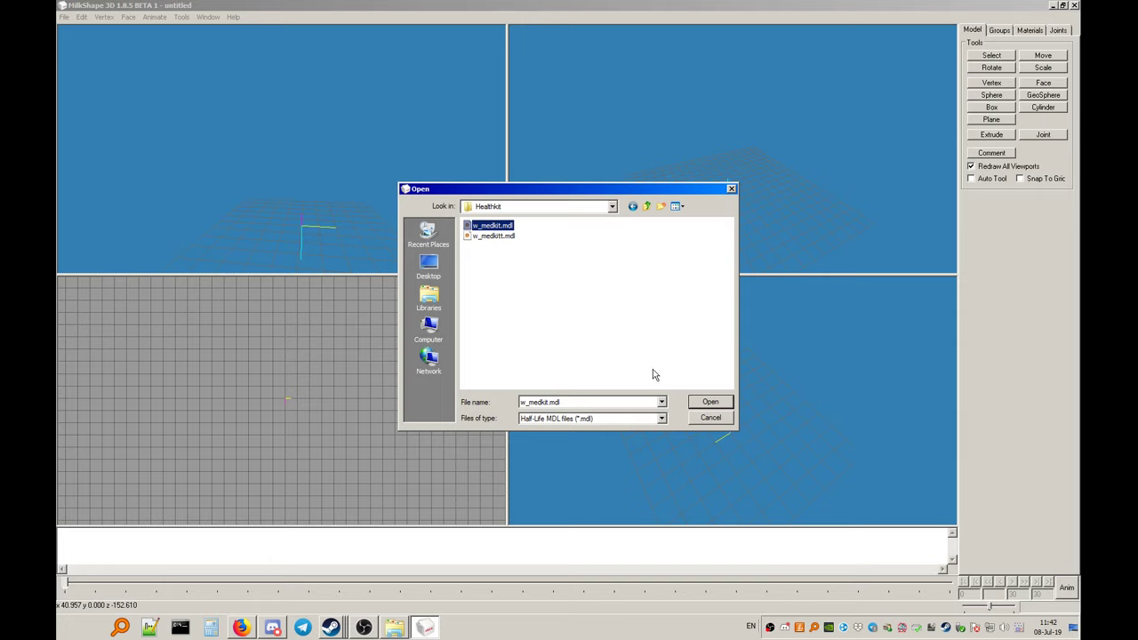
click(711, 401)
click(546, 359)
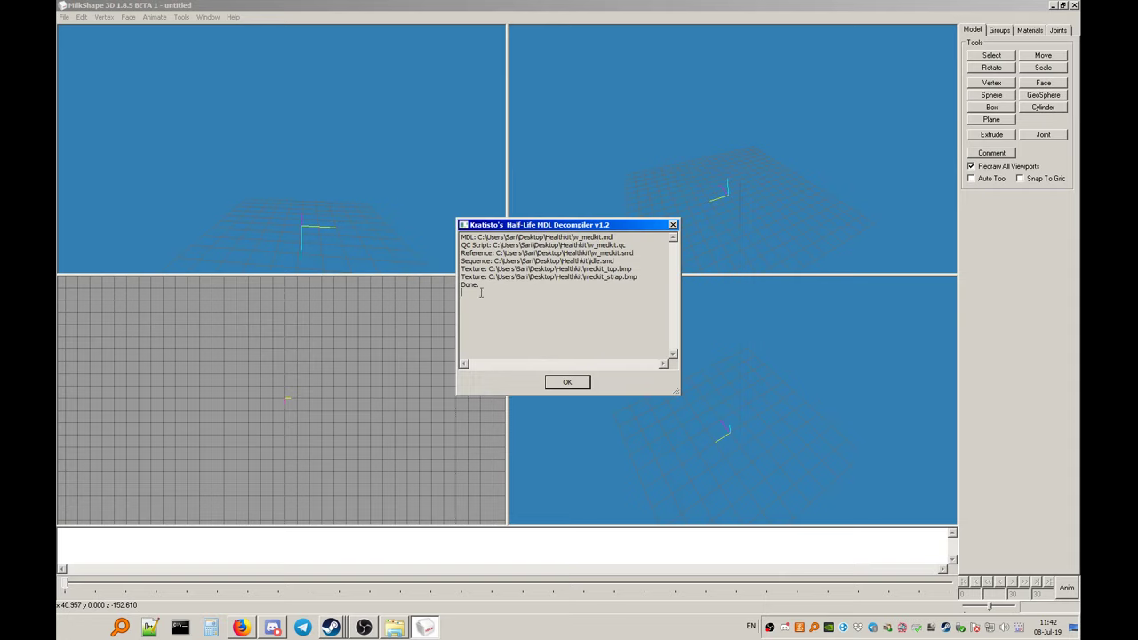
drag(481, 293, 454, 288)
click(580, 382)
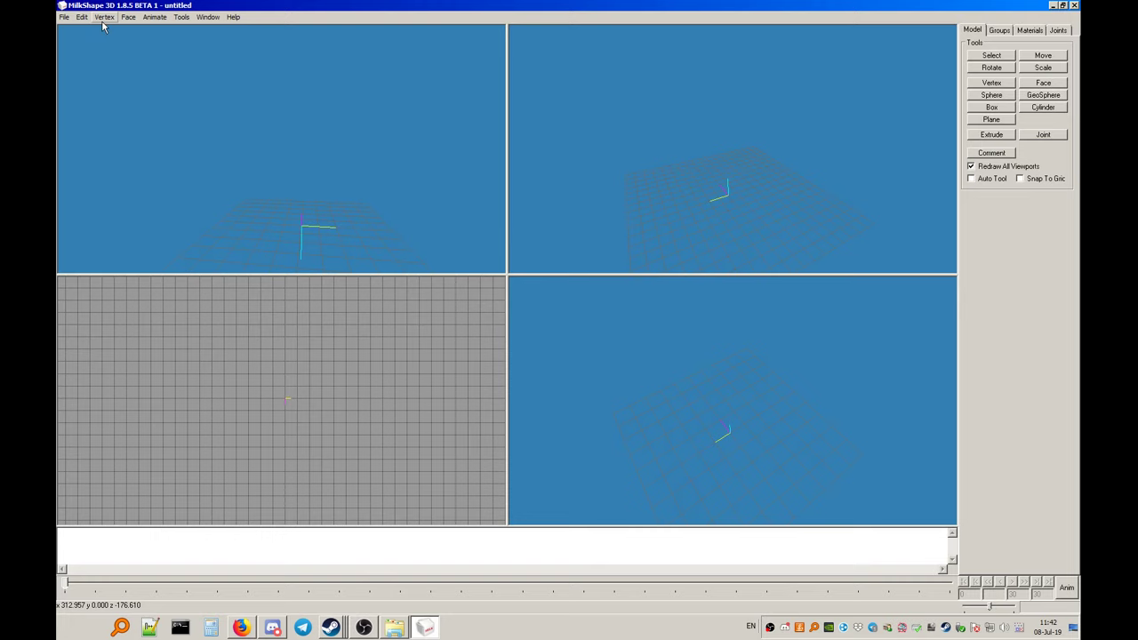
Import w_medkit.smd from the Healthkit folder on the Desktop as a Half-Life SMD, including triangles and skeleton without renaming bones
click(64, 17)
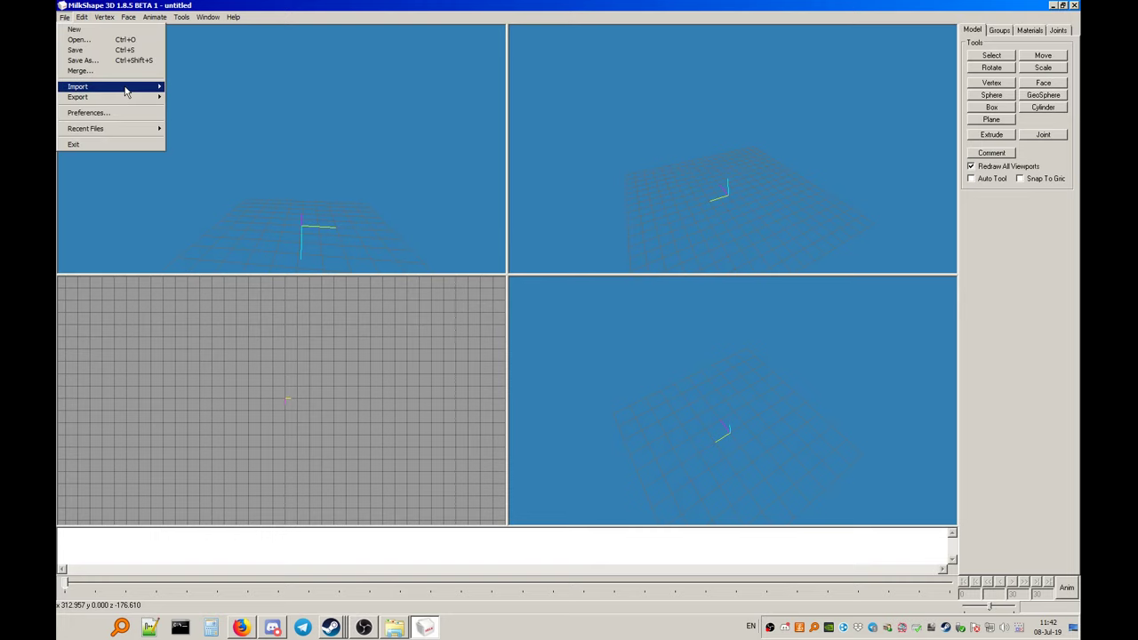
mouse_move(125, 91)
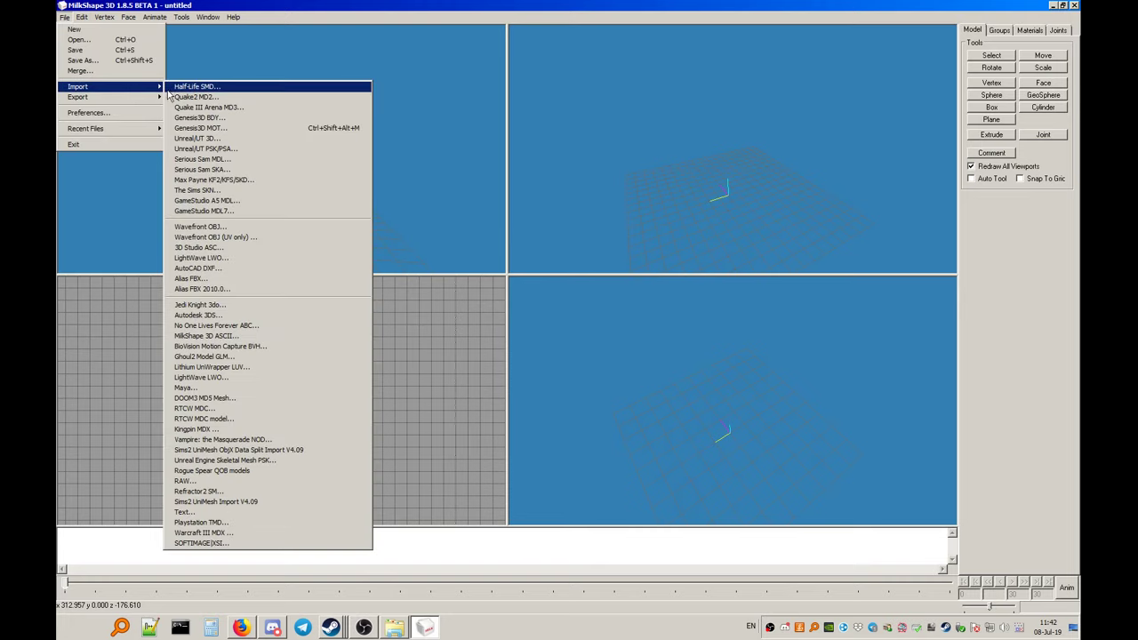
click(192, 89)
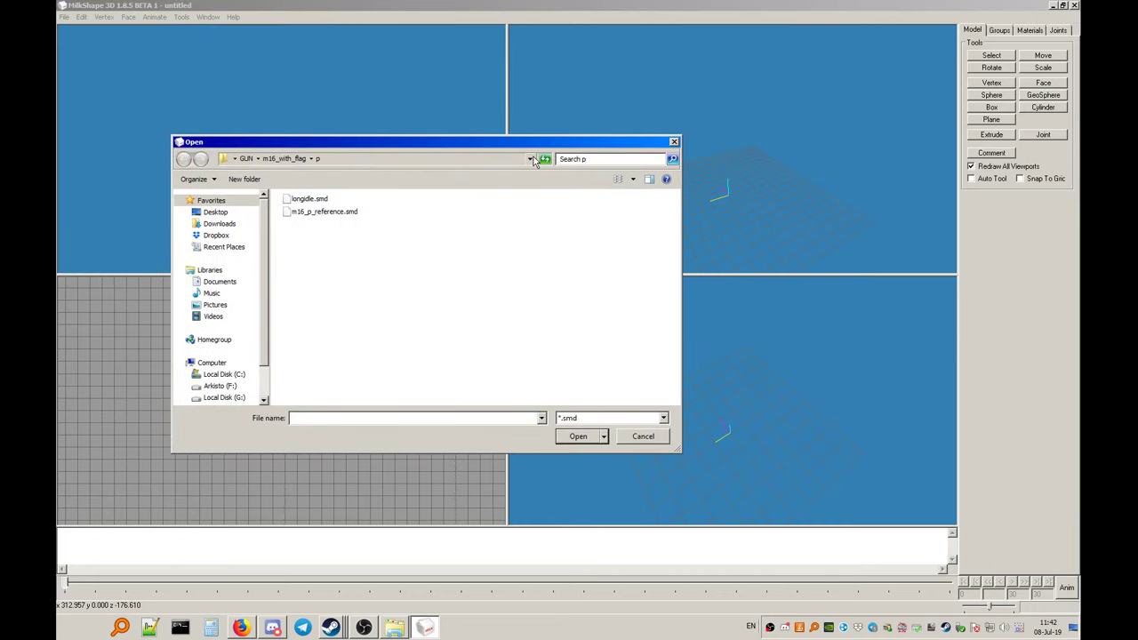
click(528, 160)
click(528, 160)
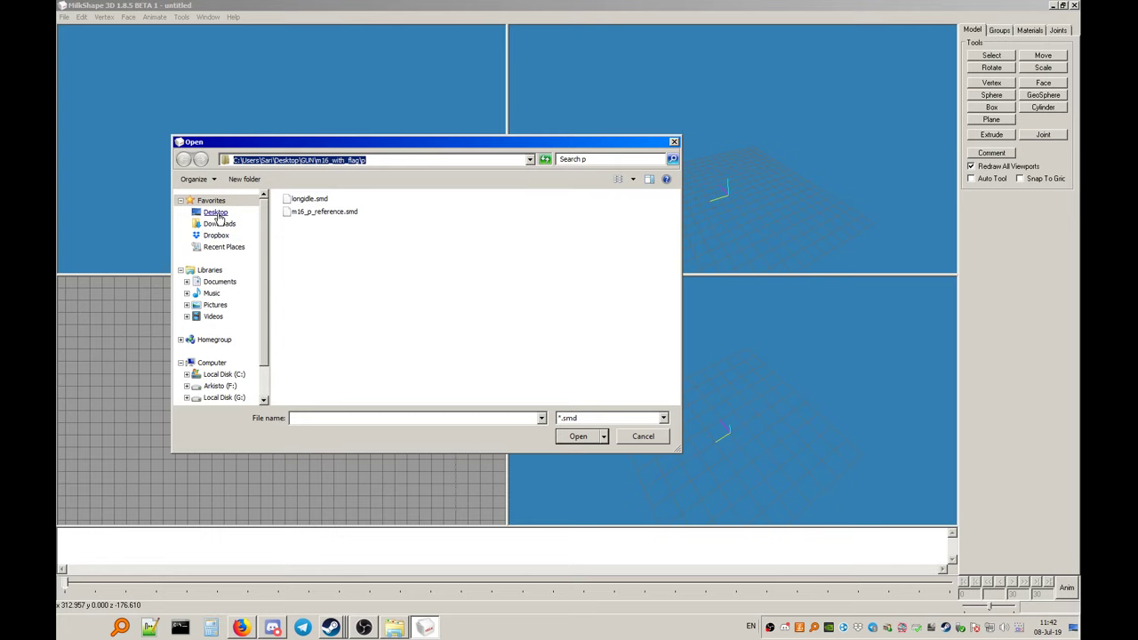
click(216, 214)
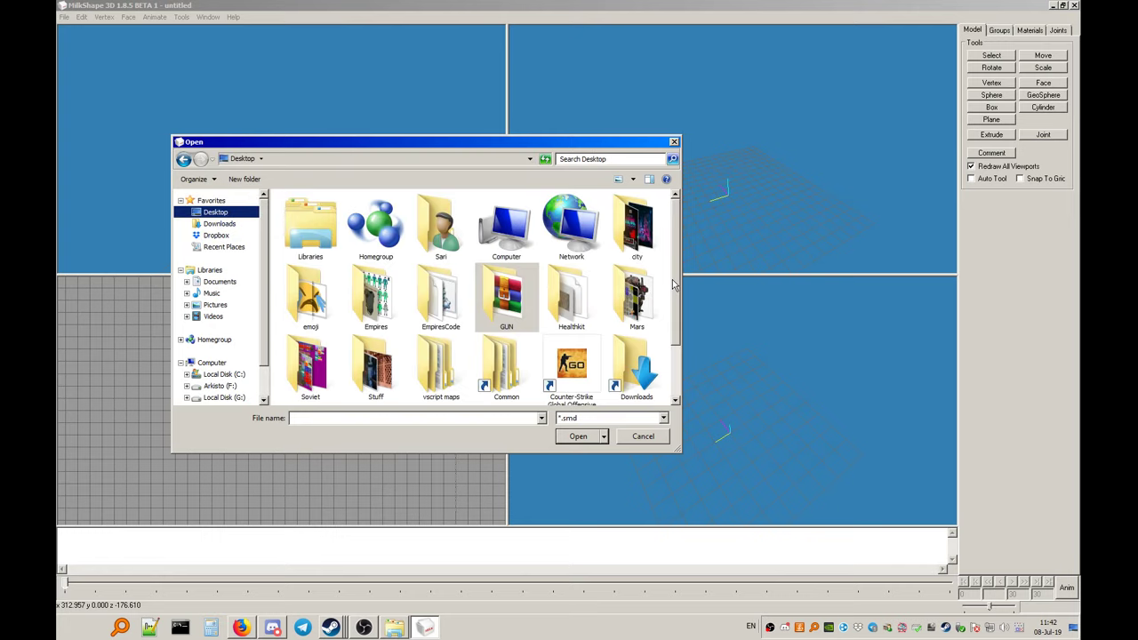
drag(673, 284, 671, 344)
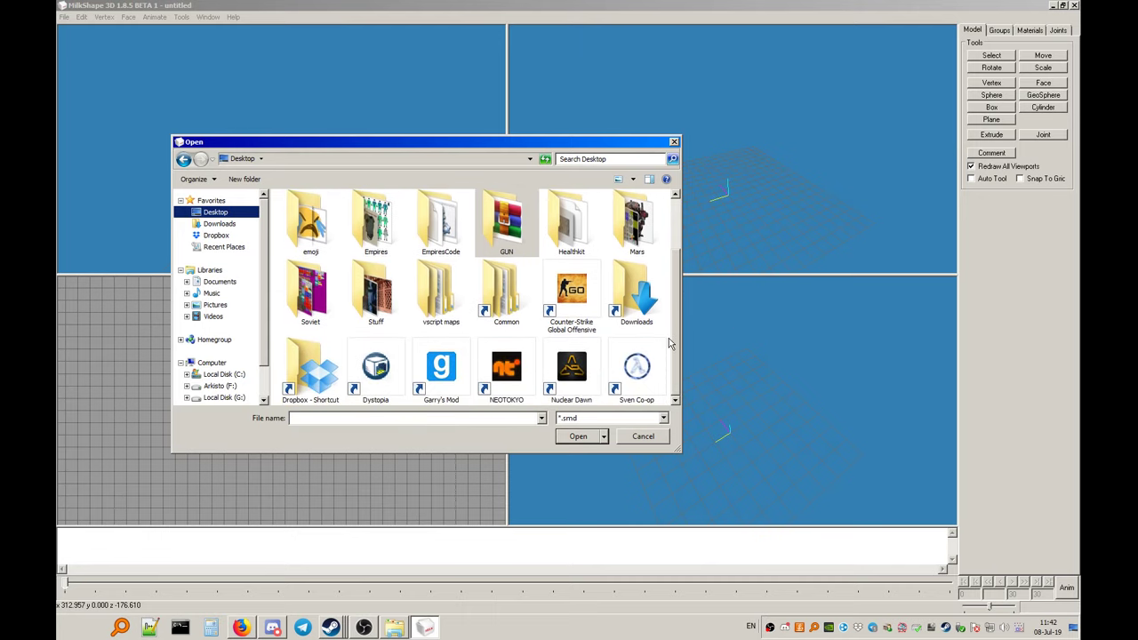
double_click(549, 232)
click(318, 216)
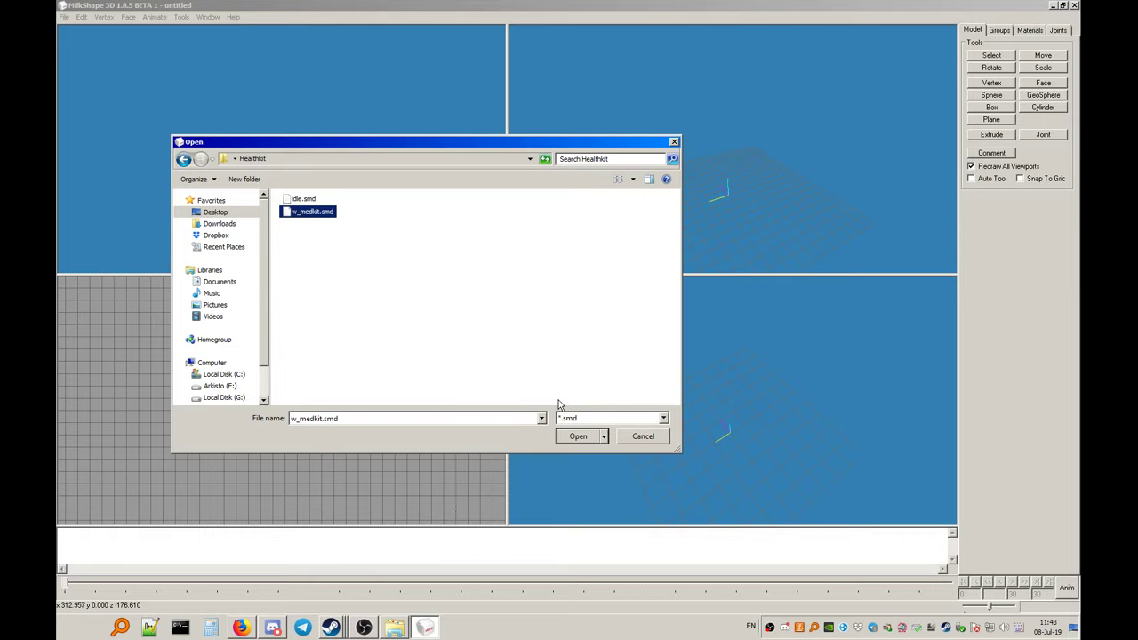
click(577, 438)
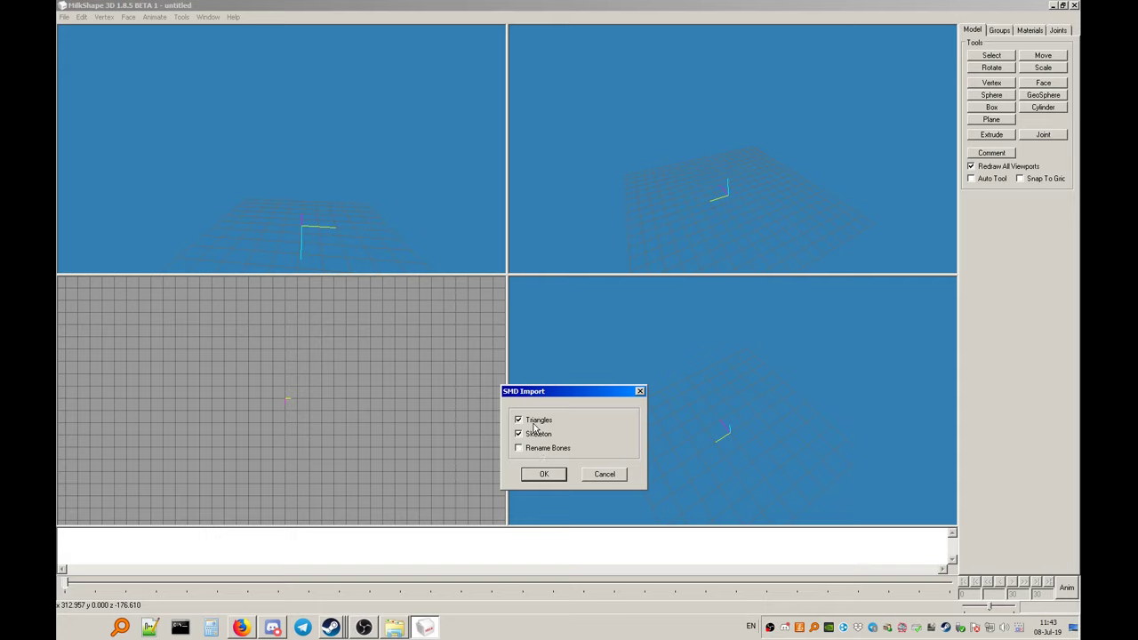
click(543, 476)
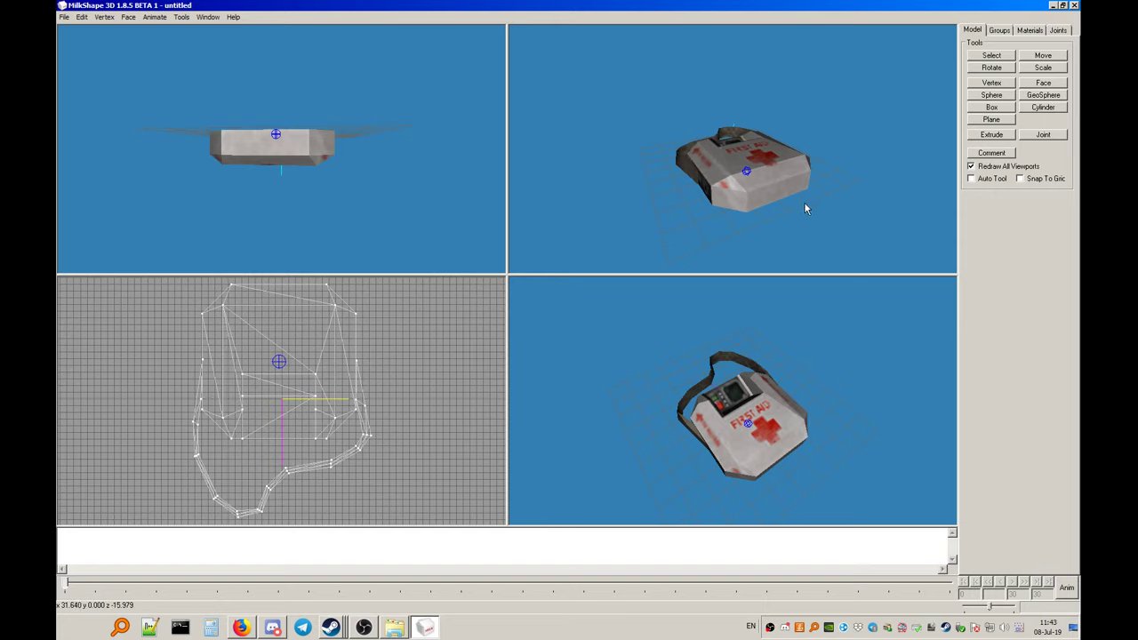
Maximize the perspective viewport and set it to Top projection with the whole medkit model framed
drag(805, 204, 751, 210)
right_click(846, 134)
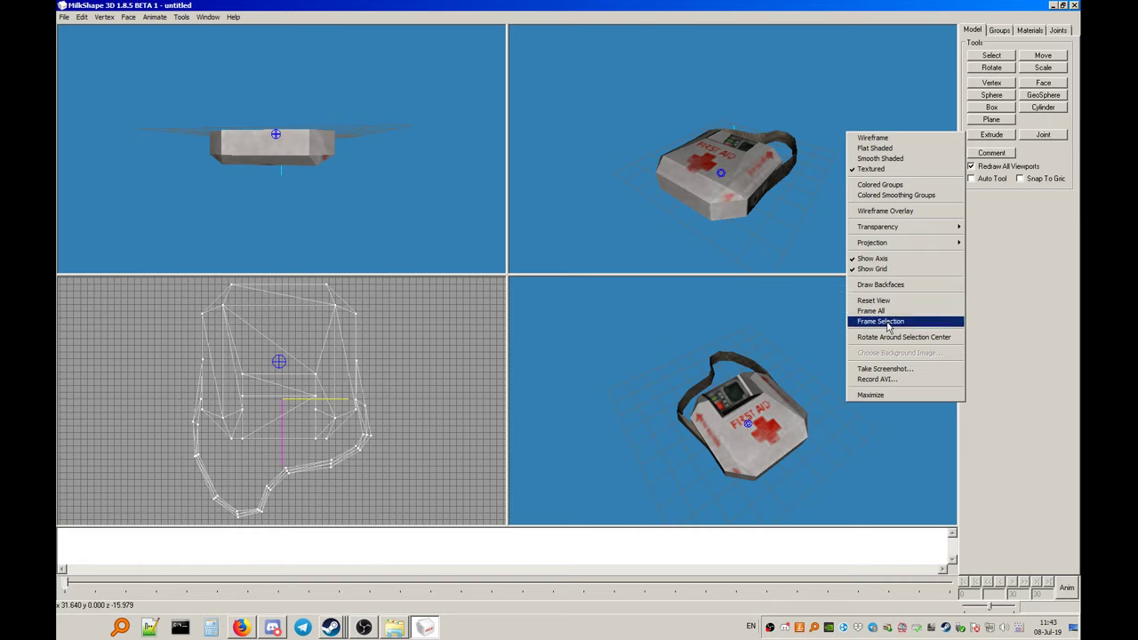
click(885, 397)
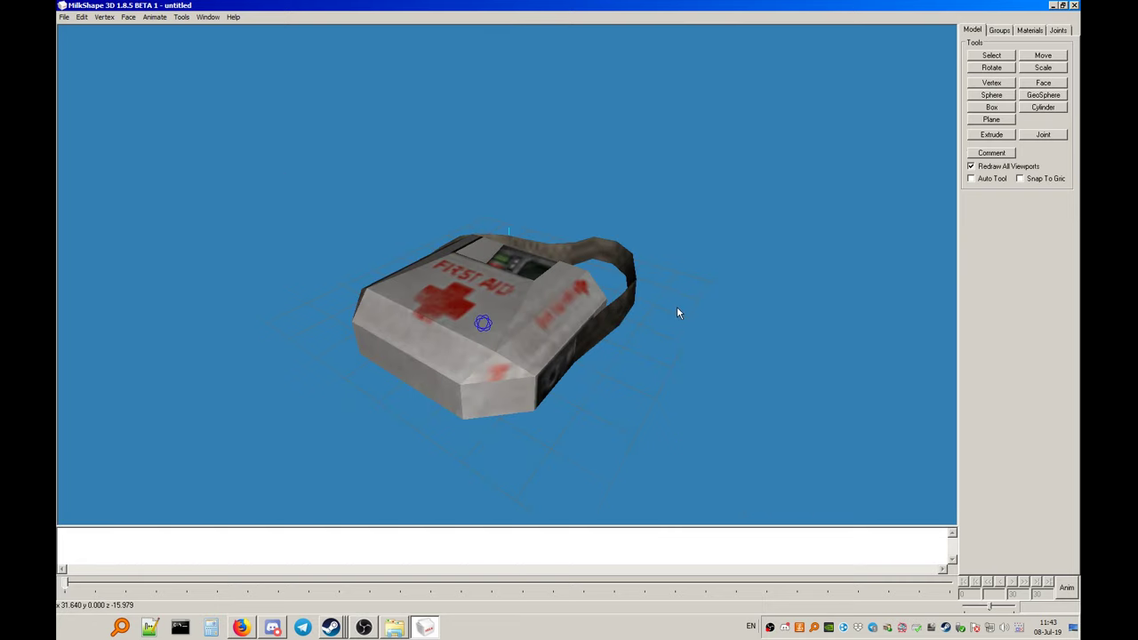
drag(676, 313, 744, 343)
right_click(650, 262)
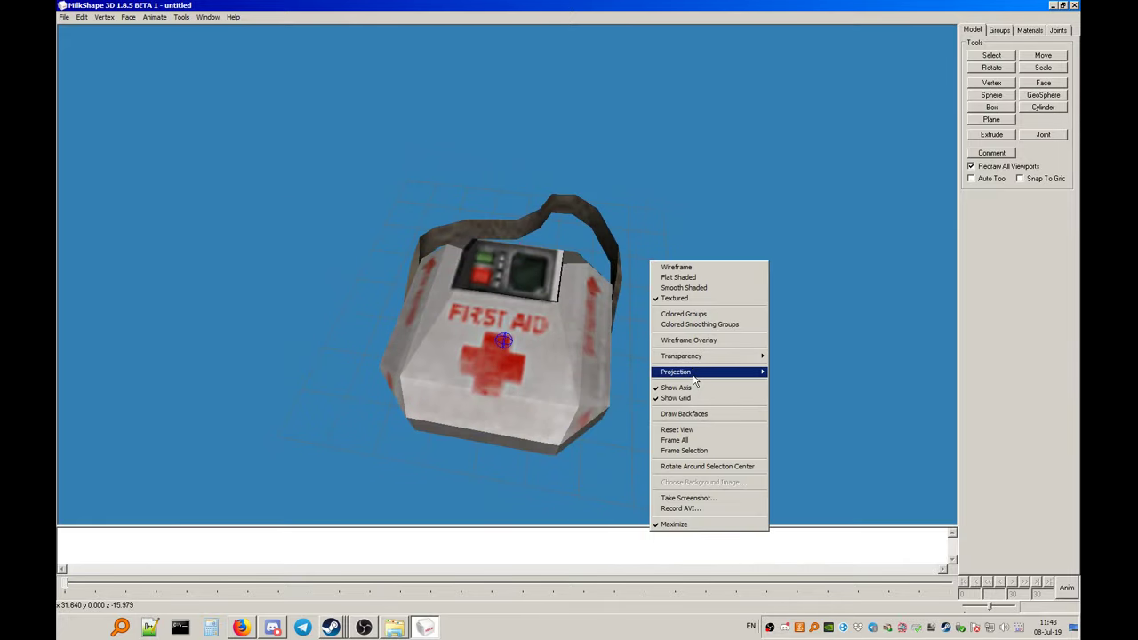
mouse_move(693, 376)
click(787, 425)
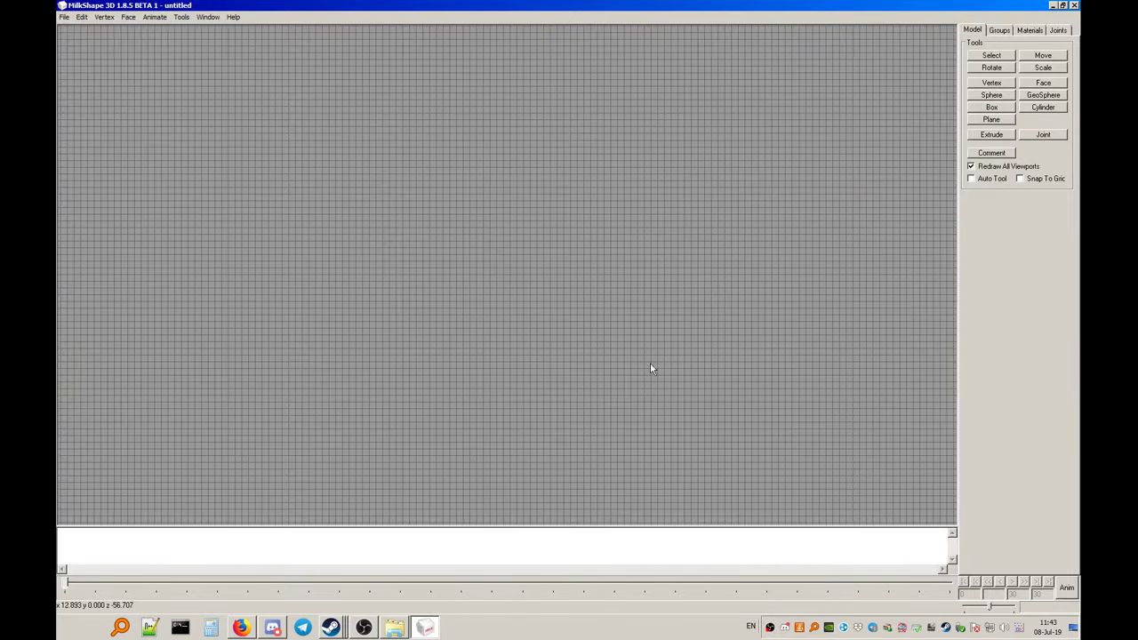
right_click(518, 272)
click(579, 450)
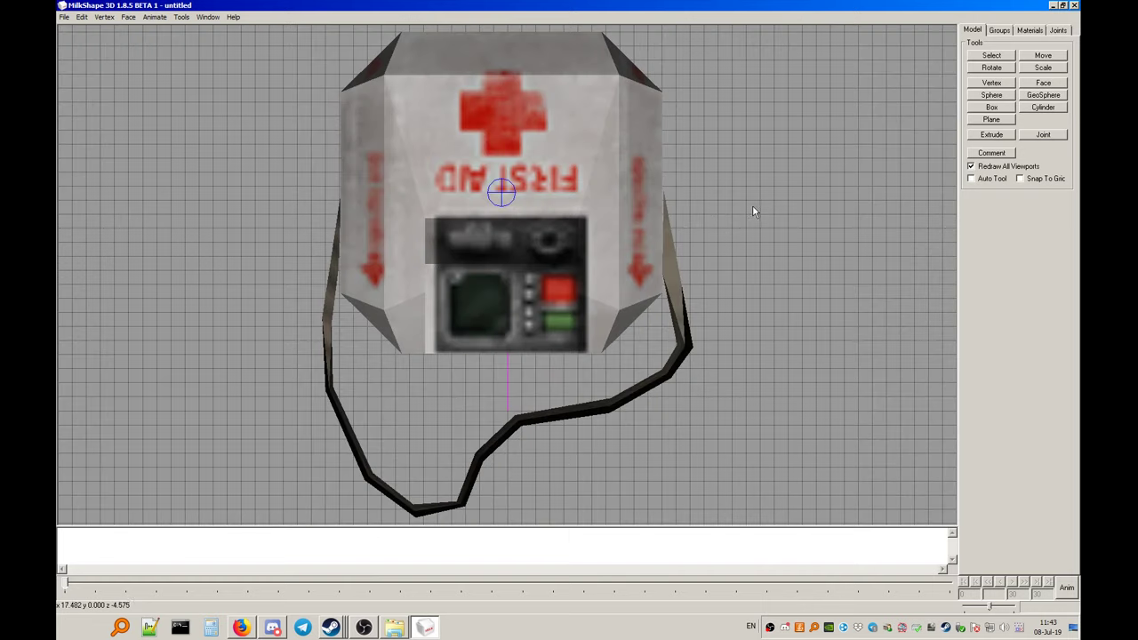
Draw a rectangular box beside the medkit in the Top view, somewhat wider than the medkit body and wider than it is deep
ctrl+drag(752, 211, 541, 254)
scroll(541, 255, down, 2)
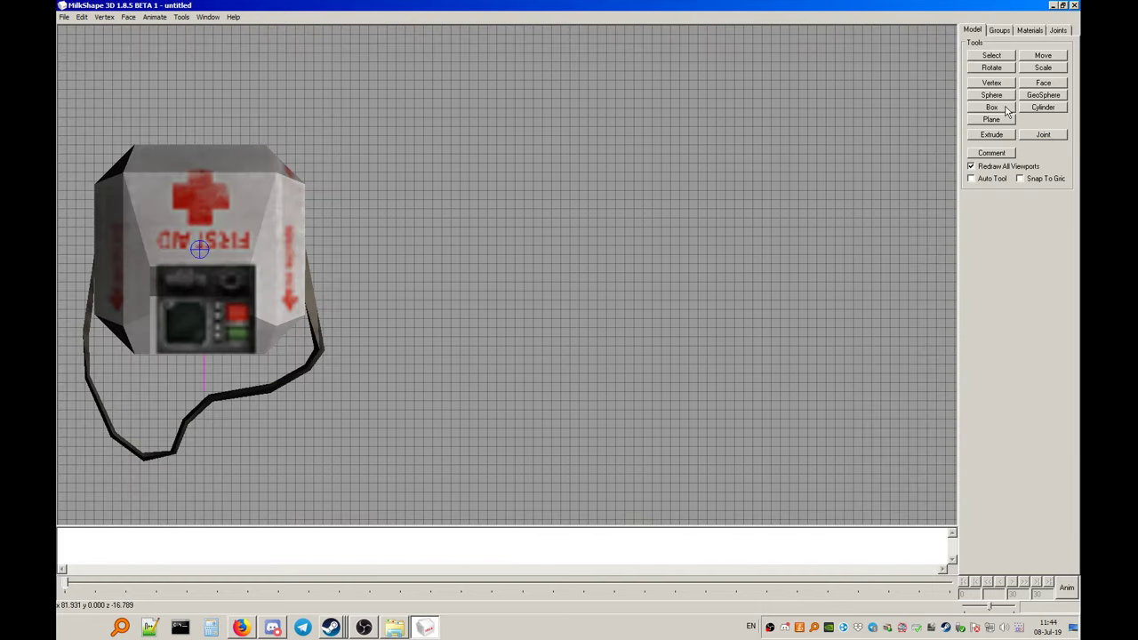
click(1006, 110)
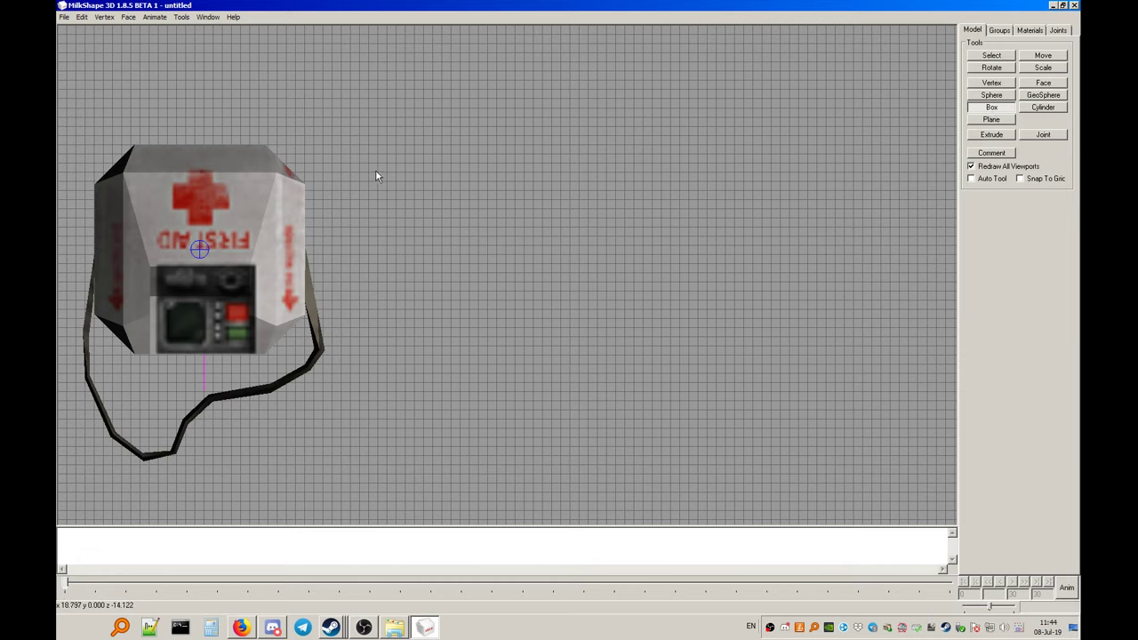
drag(375, 171, 646, 342)
Set the maximized viewport to Front projection with wireframe display and activate the Select tool for the new box
right_click(500, 144)
mouse_move(533, 256)
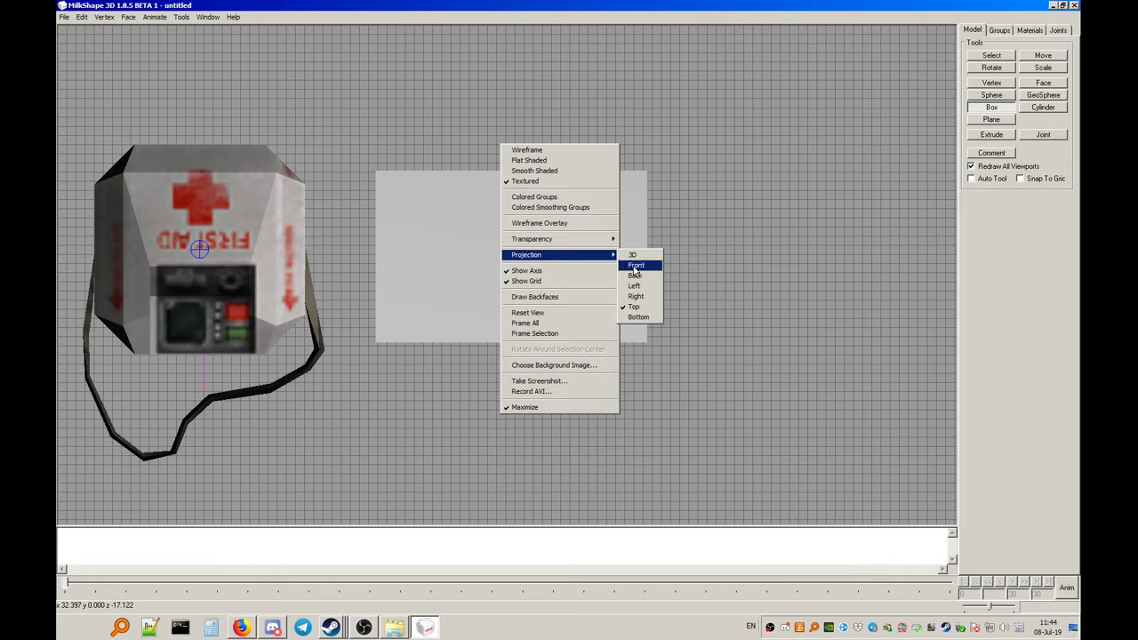
click(636, 267)
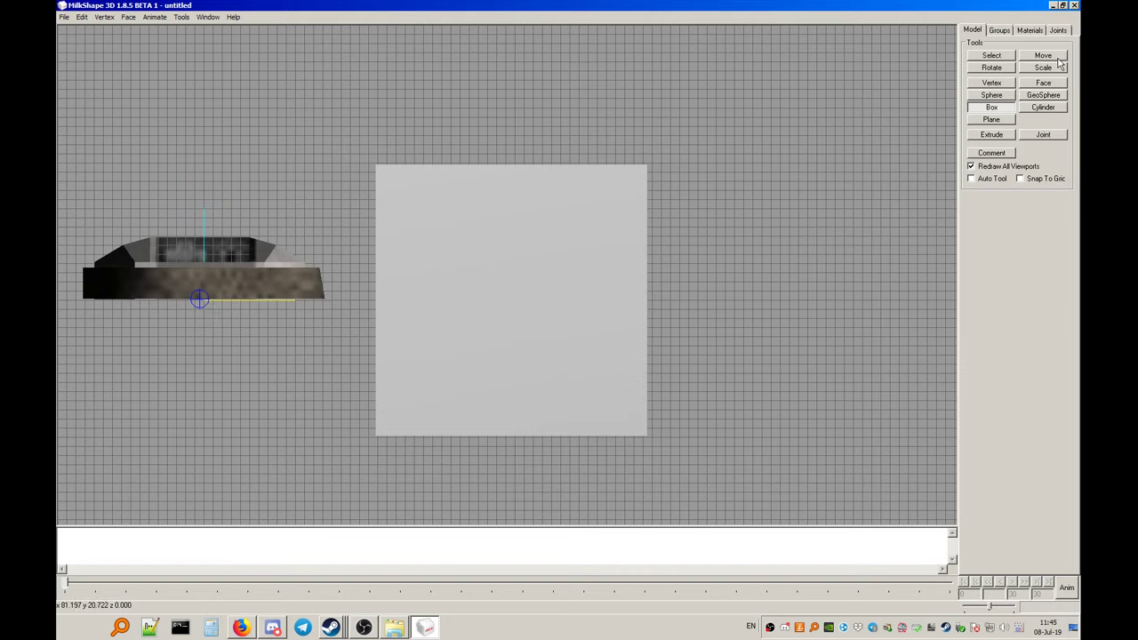
click(1008, 56)
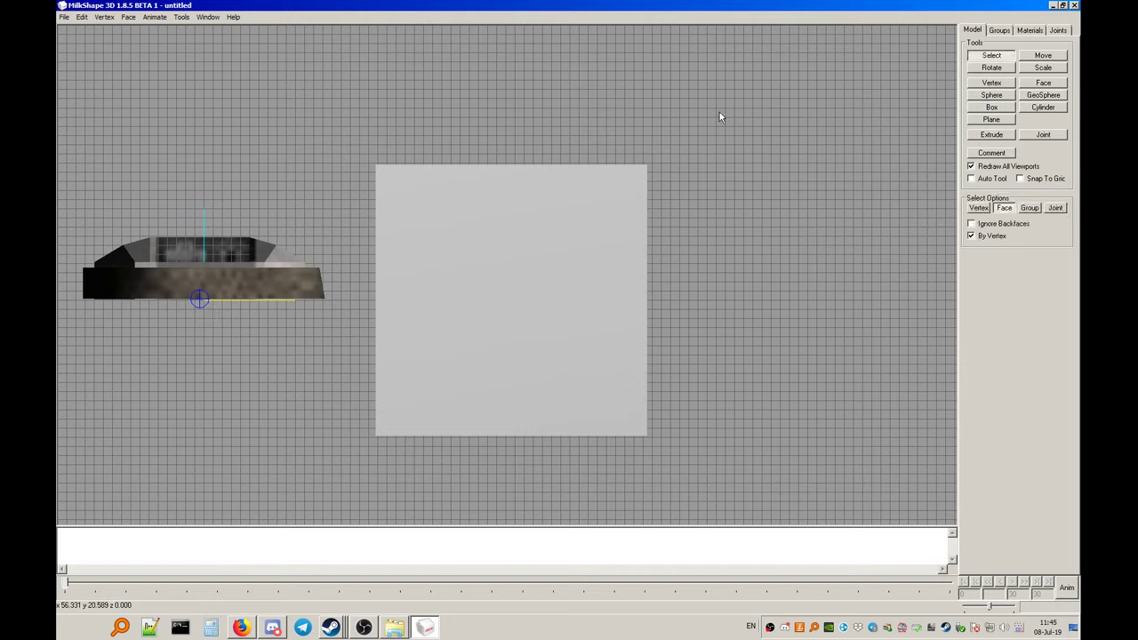
right_click(627, 138)
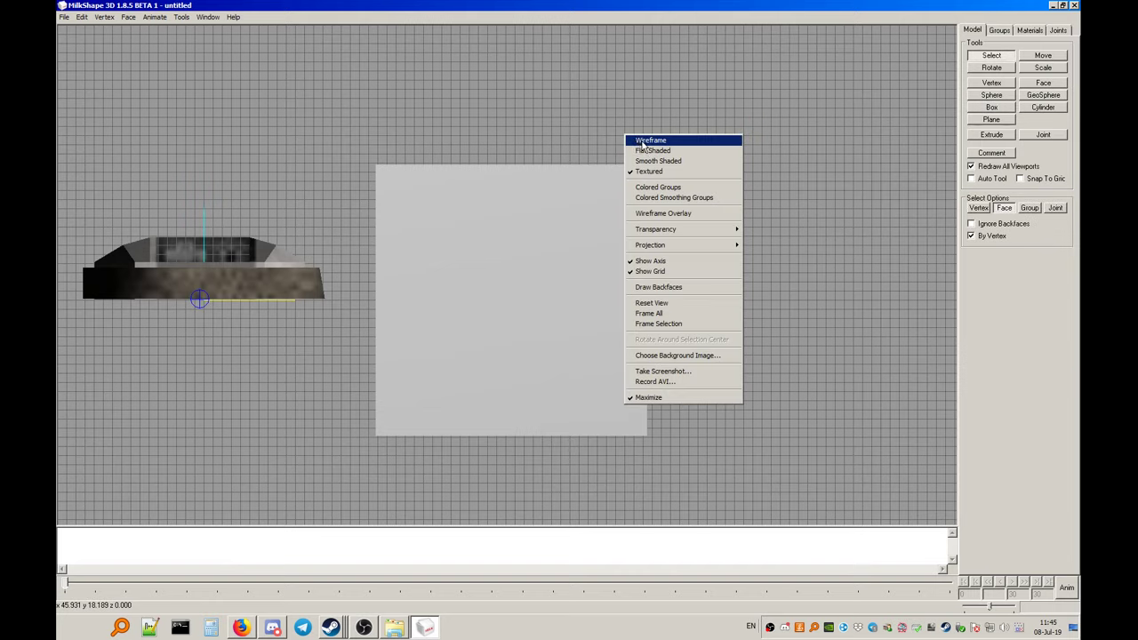
click(643, 143)
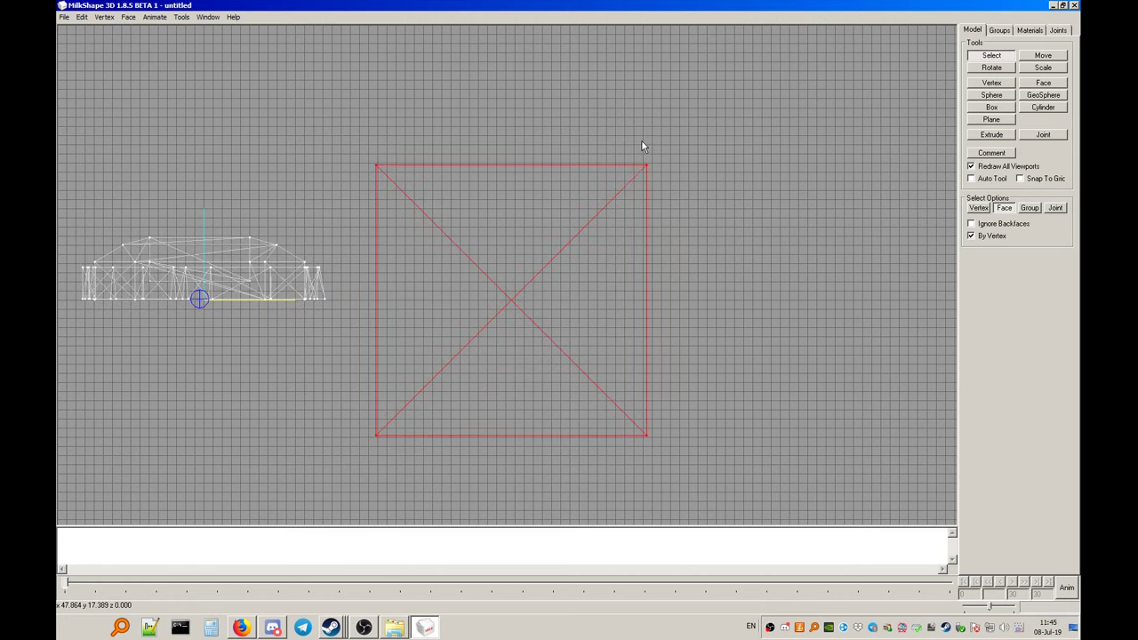
Move the box's two lower corner vertices straight up until they are level with the base of the medkit model
click(979, 208)
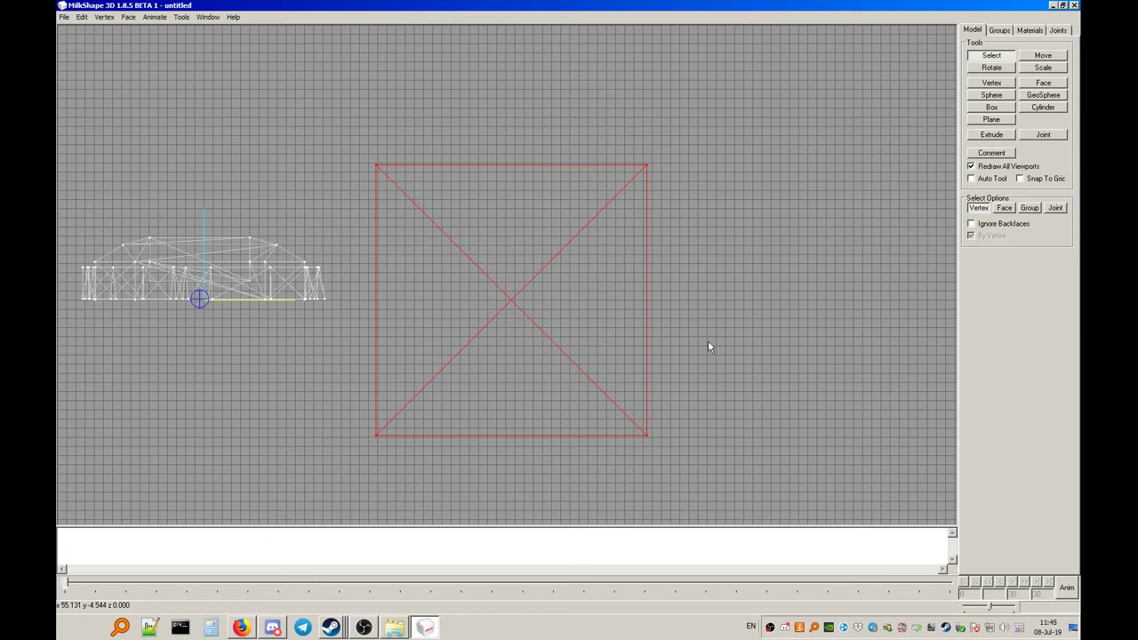
drag(429, 456, 321, 457)
drag(640, 424, 673, 480)
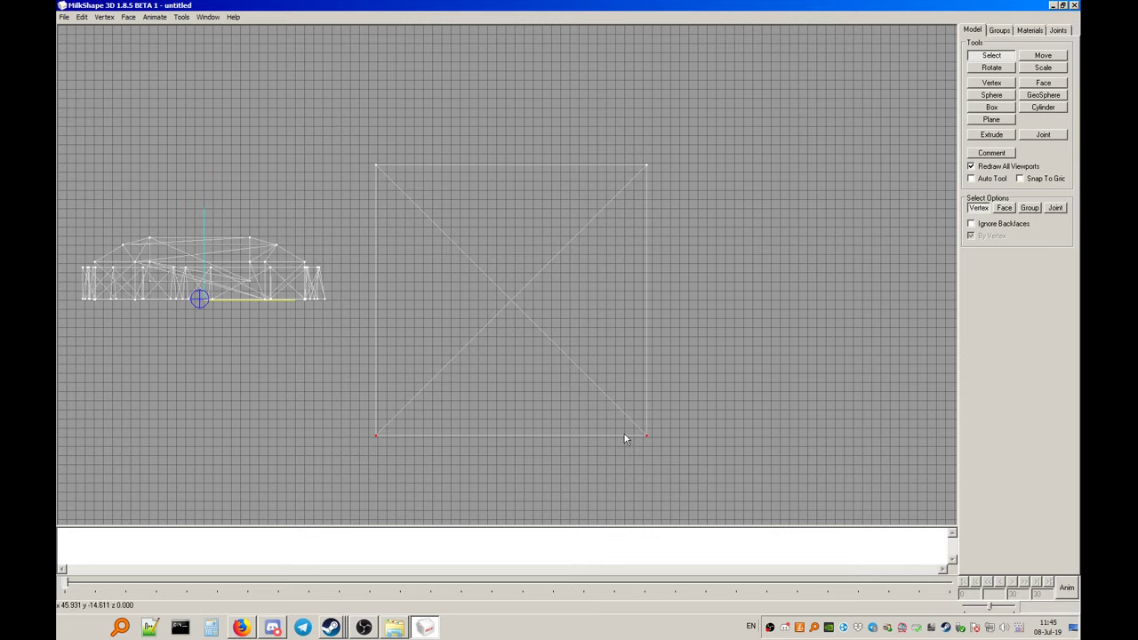
click(1042, 56)
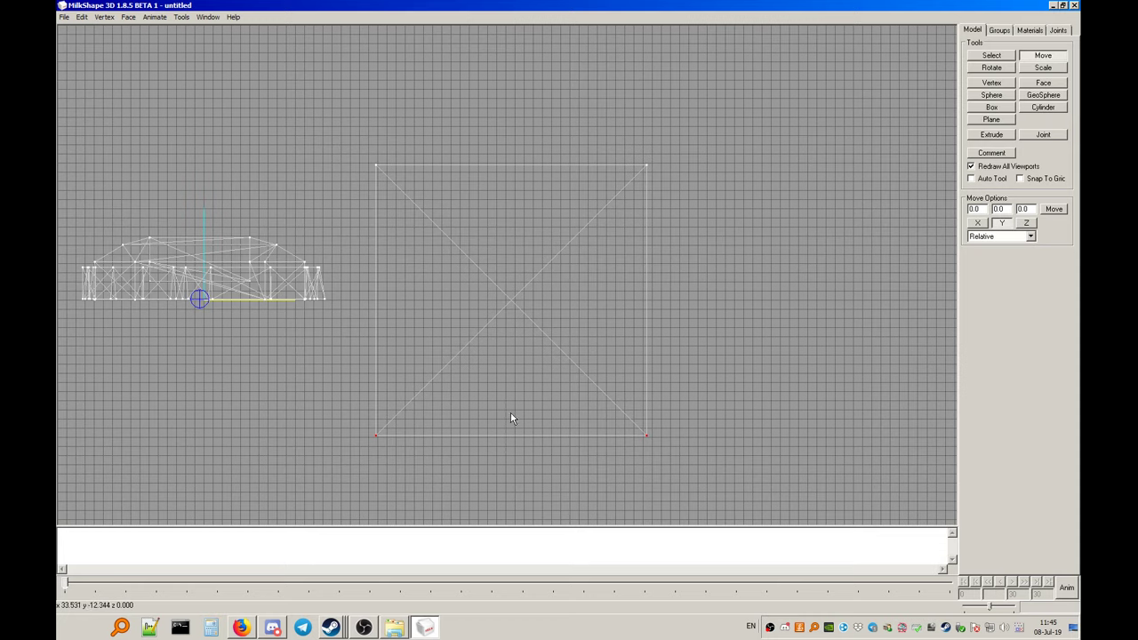
drag(510, 411, 513, 283)
Raise the box's upper corner vertices vertically so its height is about two thirds of its width
click(992, 57)
drag(816, 98, 320, 204)
click(1045, 56)
drag(584, 292, 592, 259)
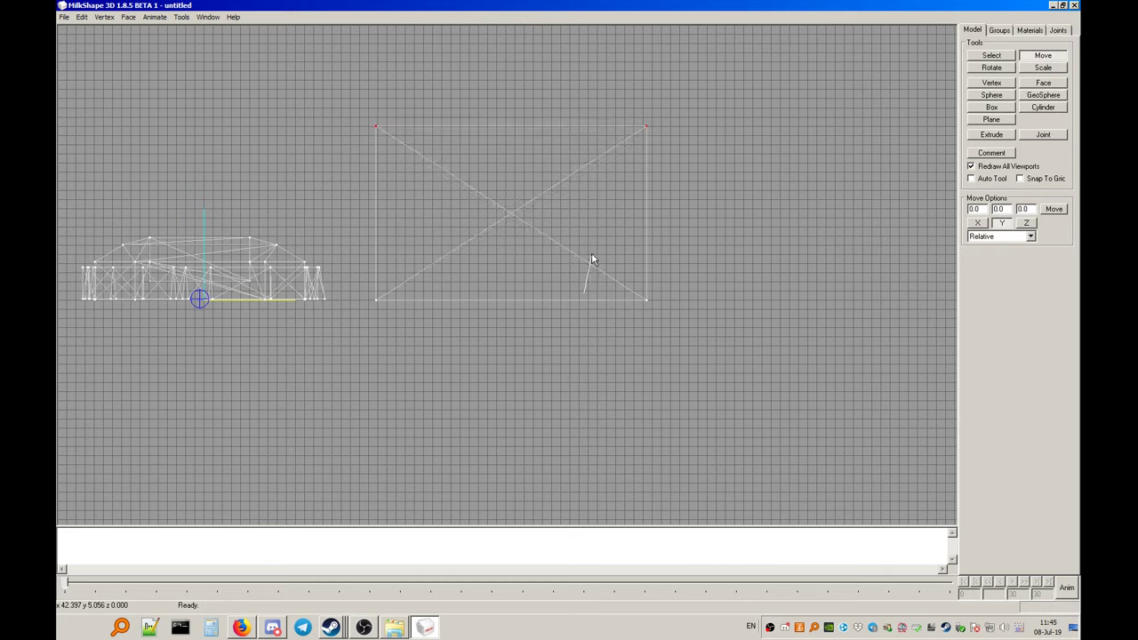
click(991, 55)
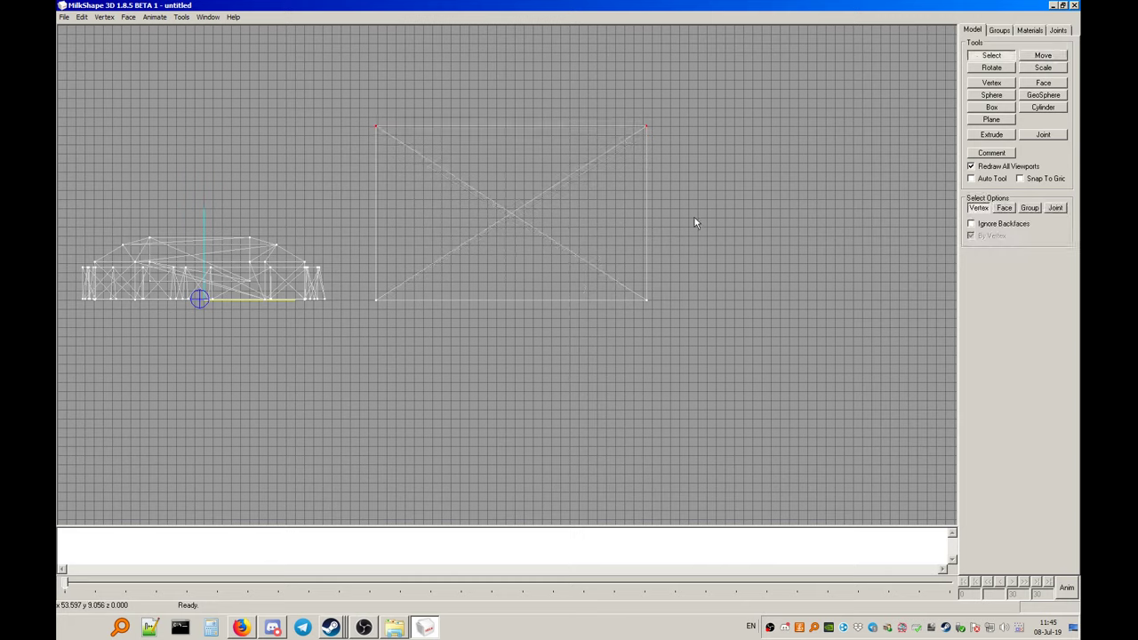
Examine the box beside the medkit in perspective, return to Front projection, and check the Doom medkit reference image in Firefox
right_click(491, 235)
mouse_move(520, 332)
click(627, 334)
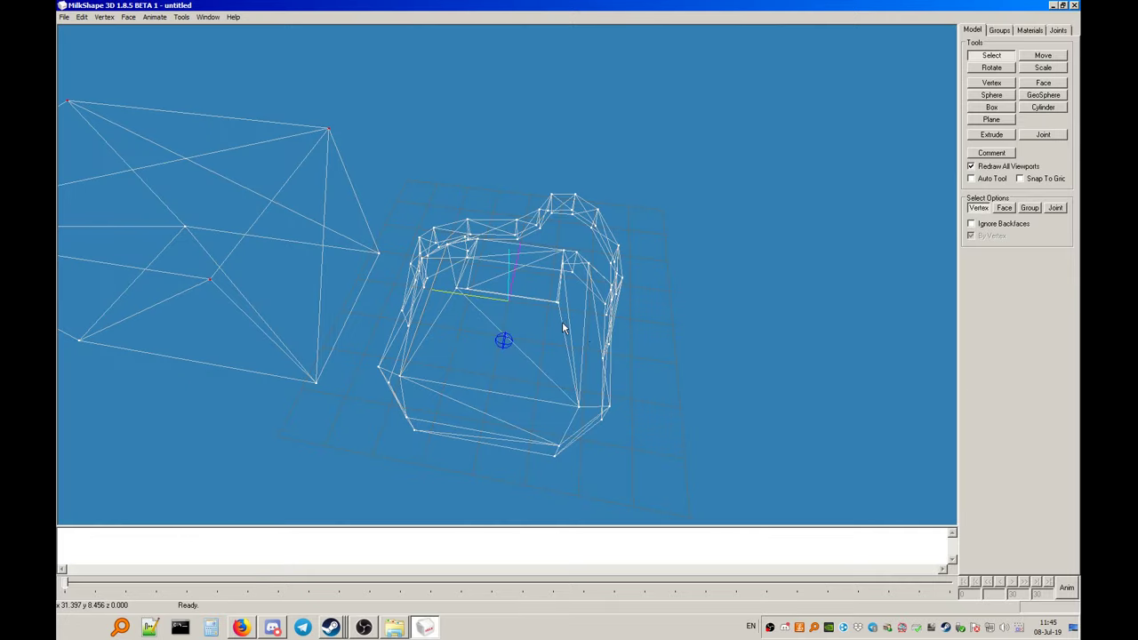
drag(488, 305, 1037, 305)
right_click(387, 212)
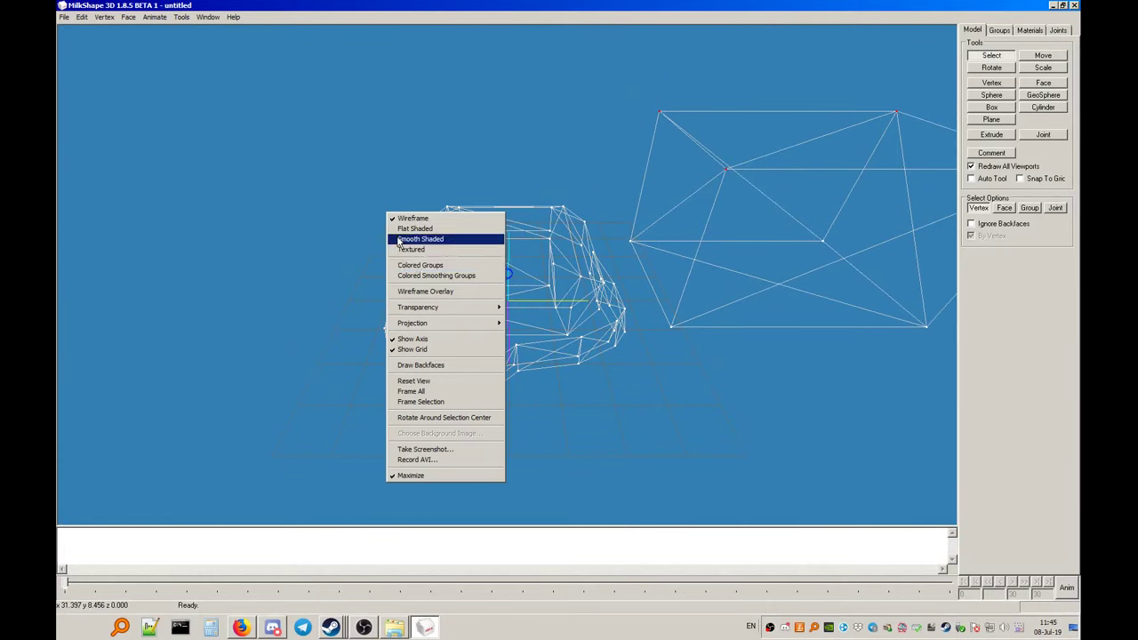
mouse_move(453, 324)
click(520, 335)
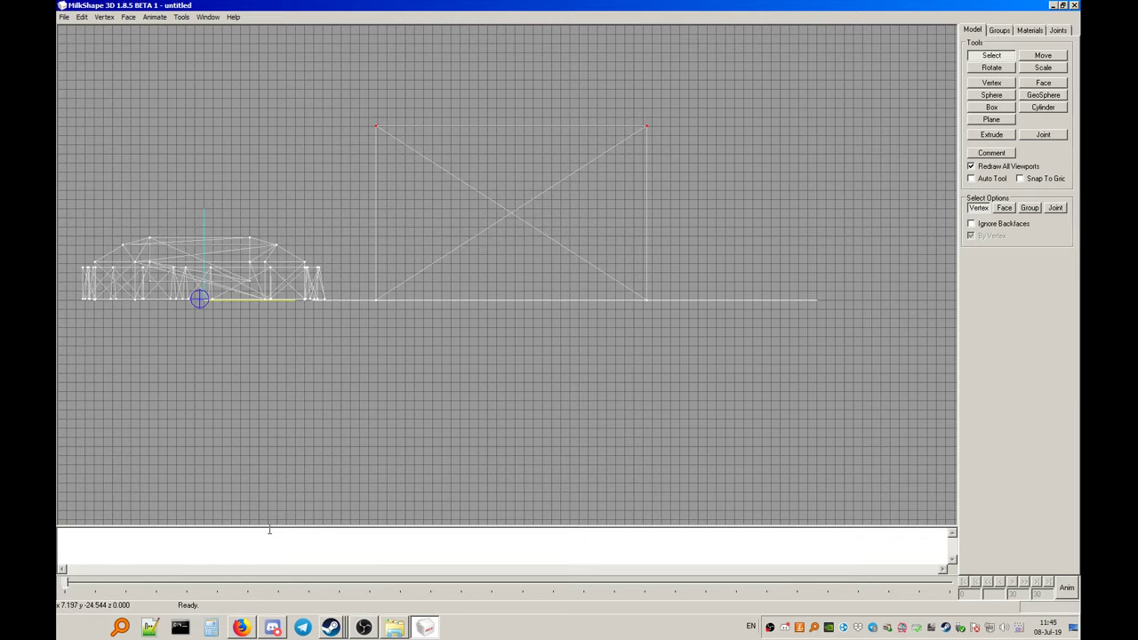
click(248, 628)
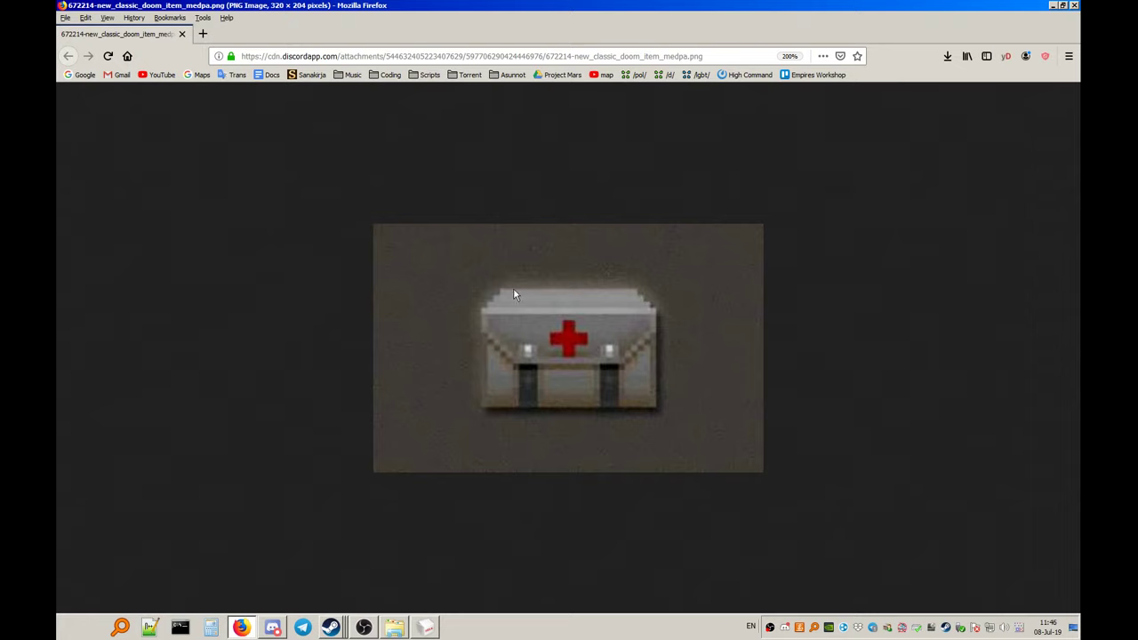
click(426, 628)
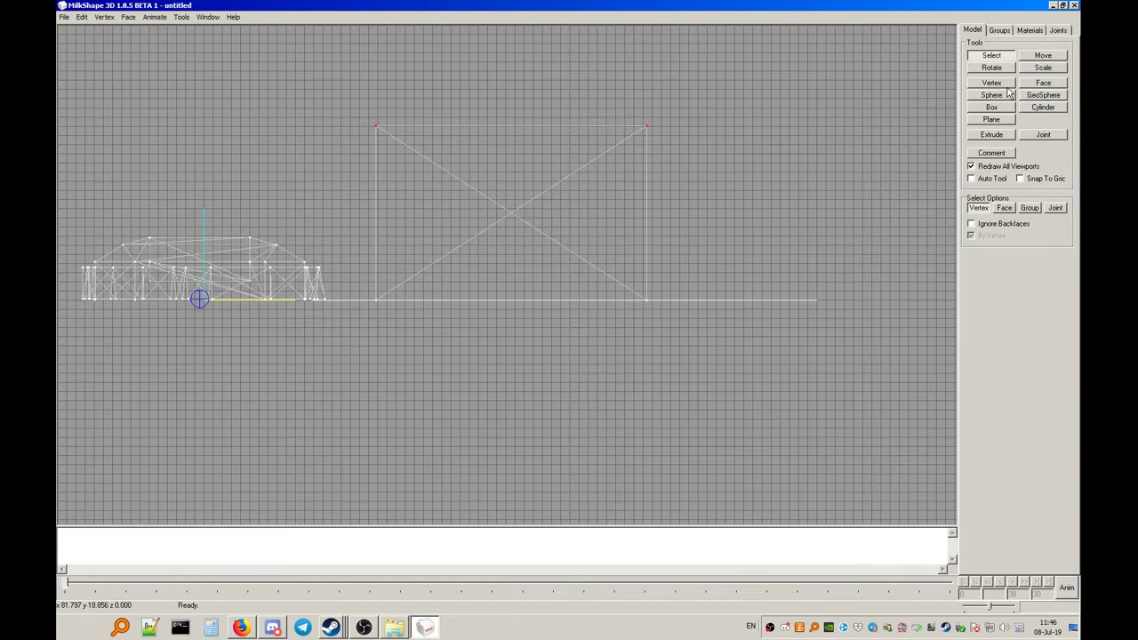
Select all faces of the box in face mode and duplicate the selection
click(1004, 208)
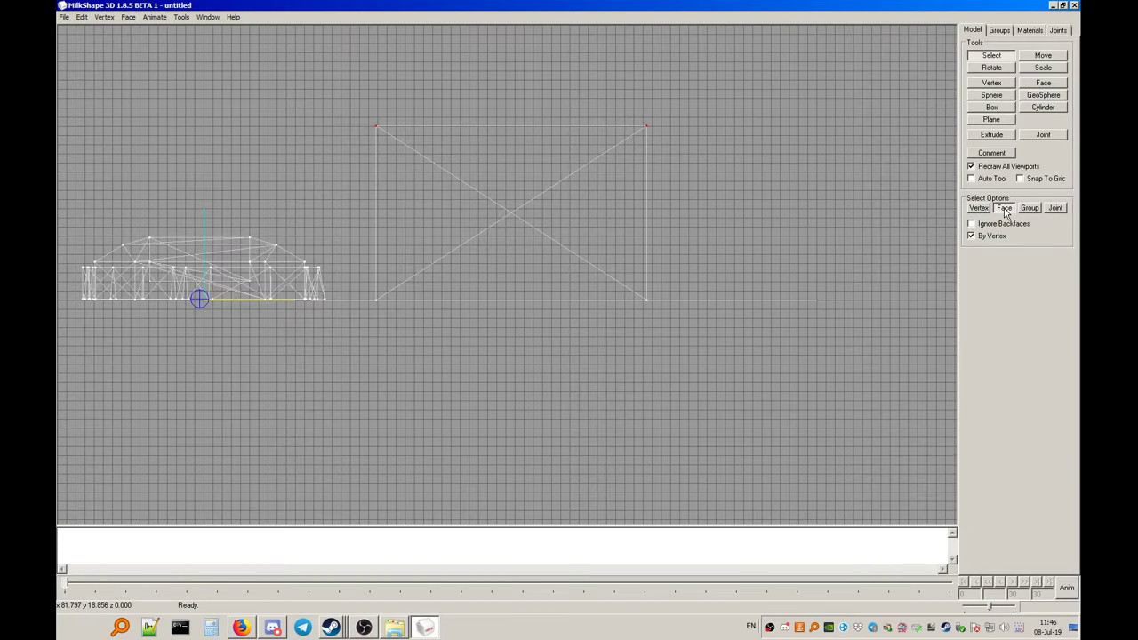
drag(750, 98, 361, 329)
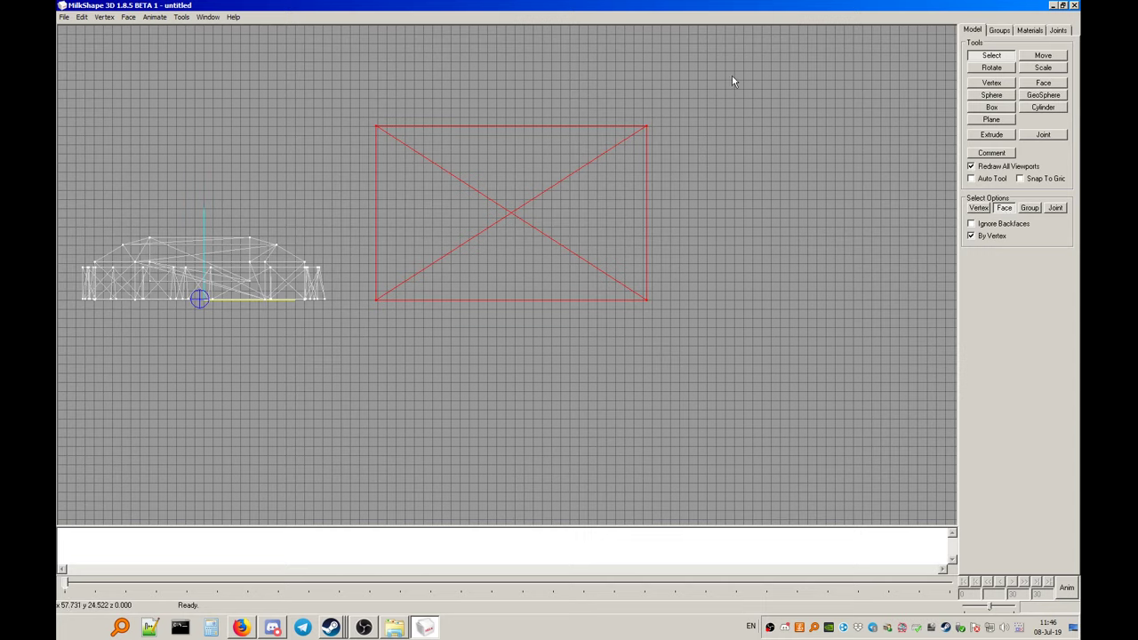
drag(732, 76, 369, 356)
click(81, 18)
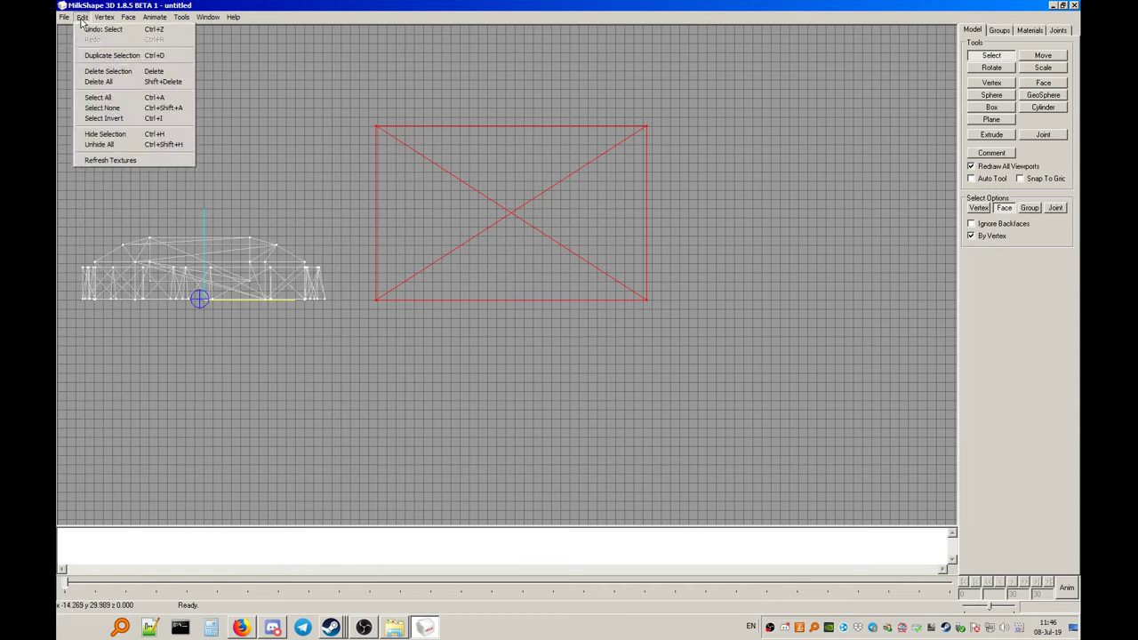
mouse_move(123, 22)
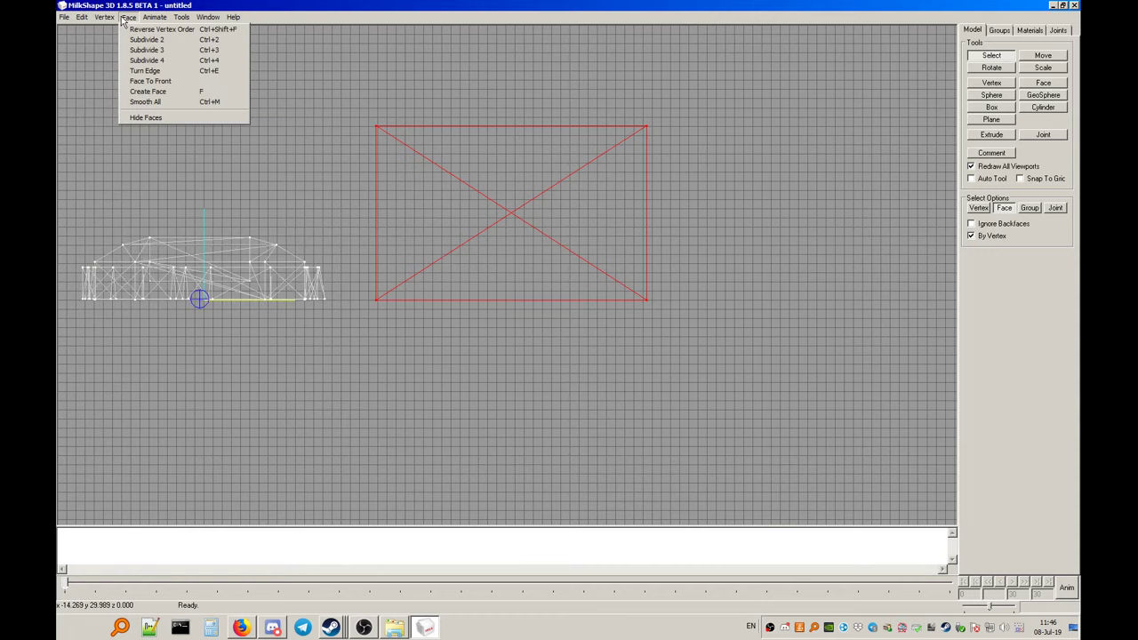
mouse_move(82, 20)
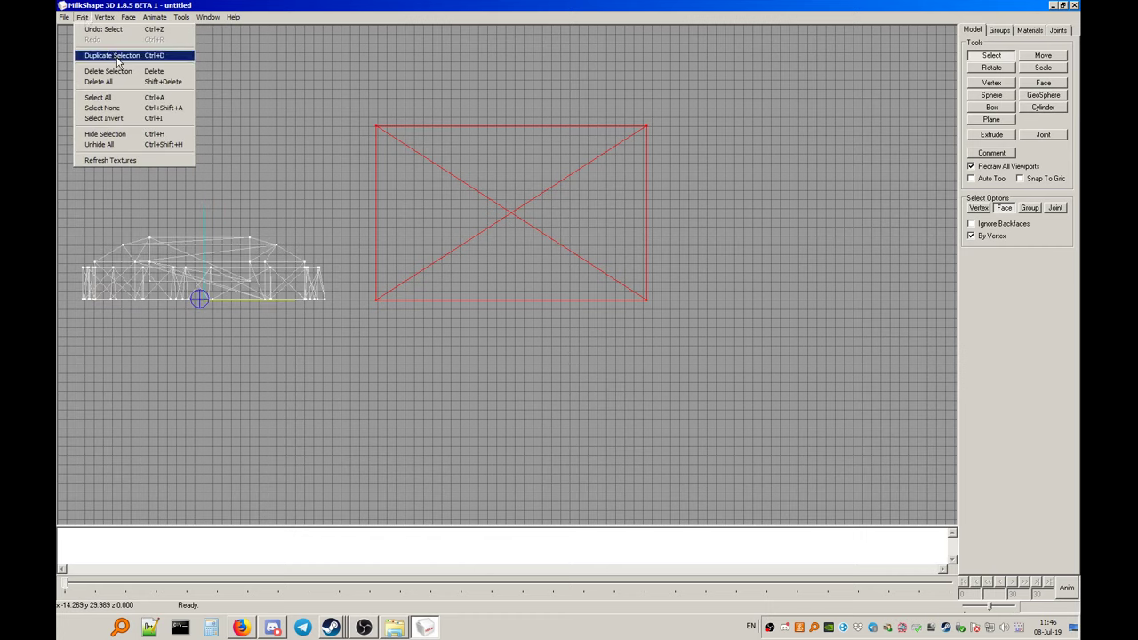
click(117, 56)
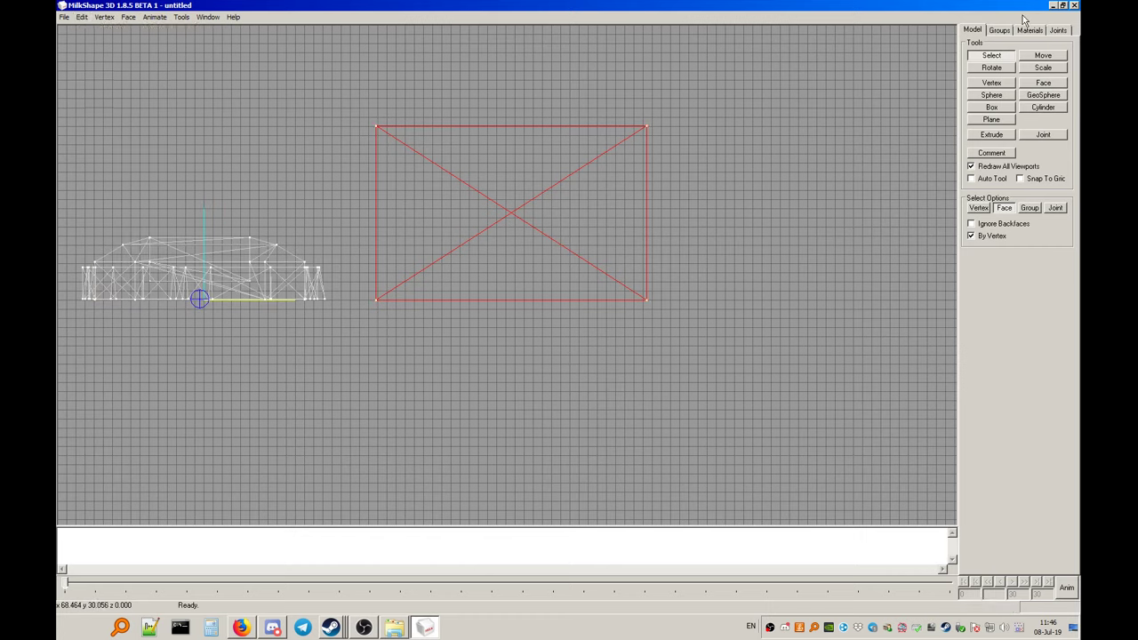
Move the duplicated box straight up so its lower third overlaps the upper part of the original box
click(1000, 32)
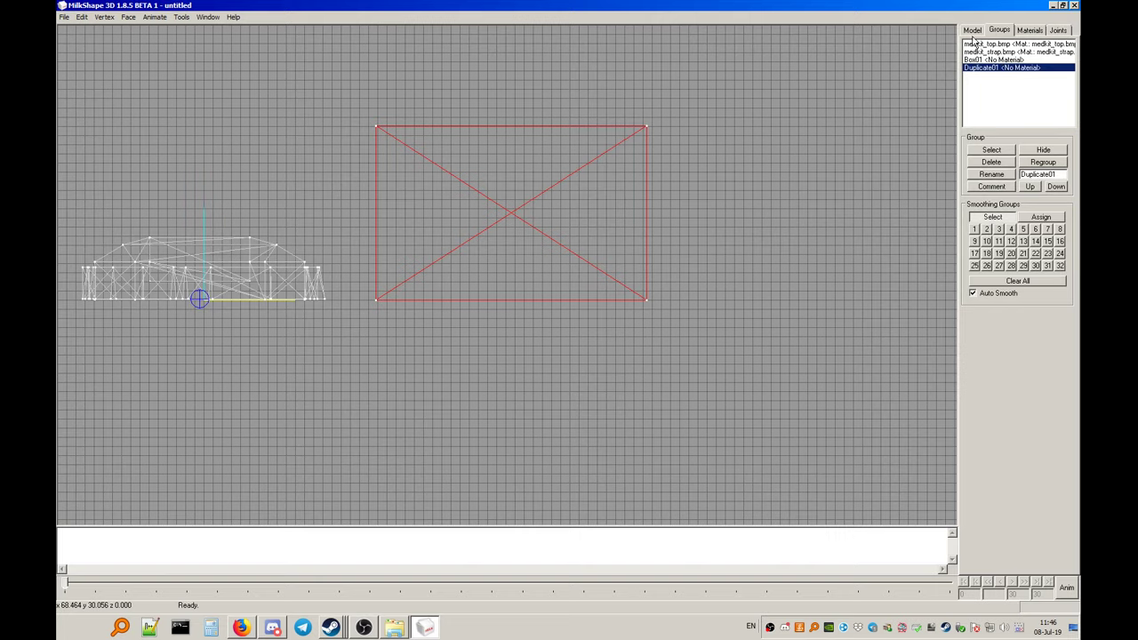
click(972, 31)
click(1042, 55)
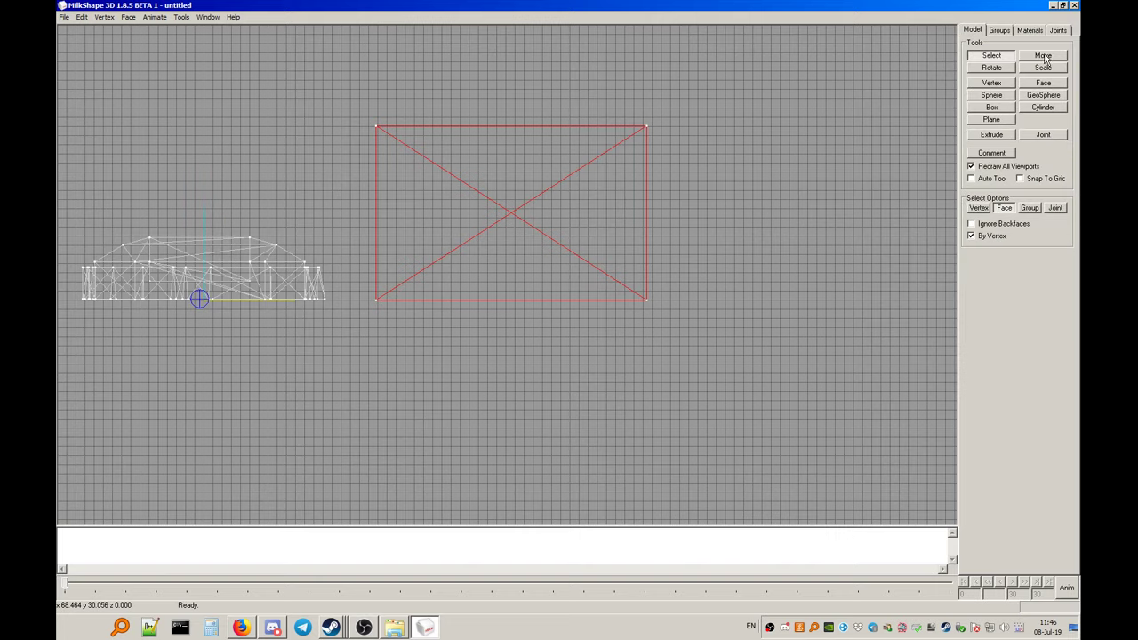
drag(599, 308, 711, 201)
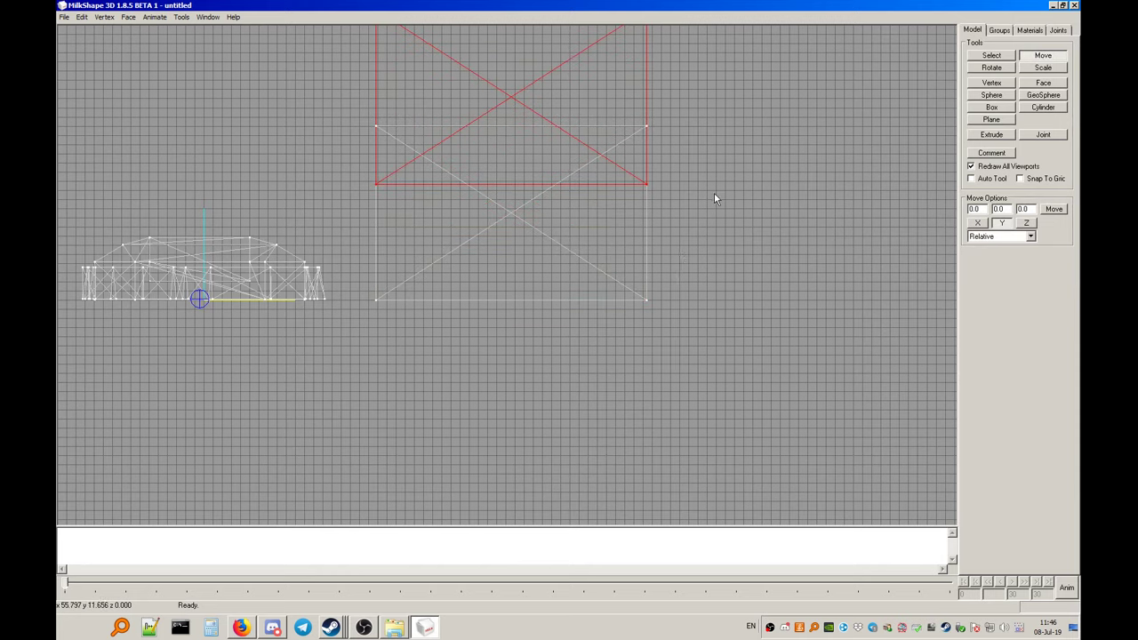
ctrl+drag(724, 122, 756, 285)
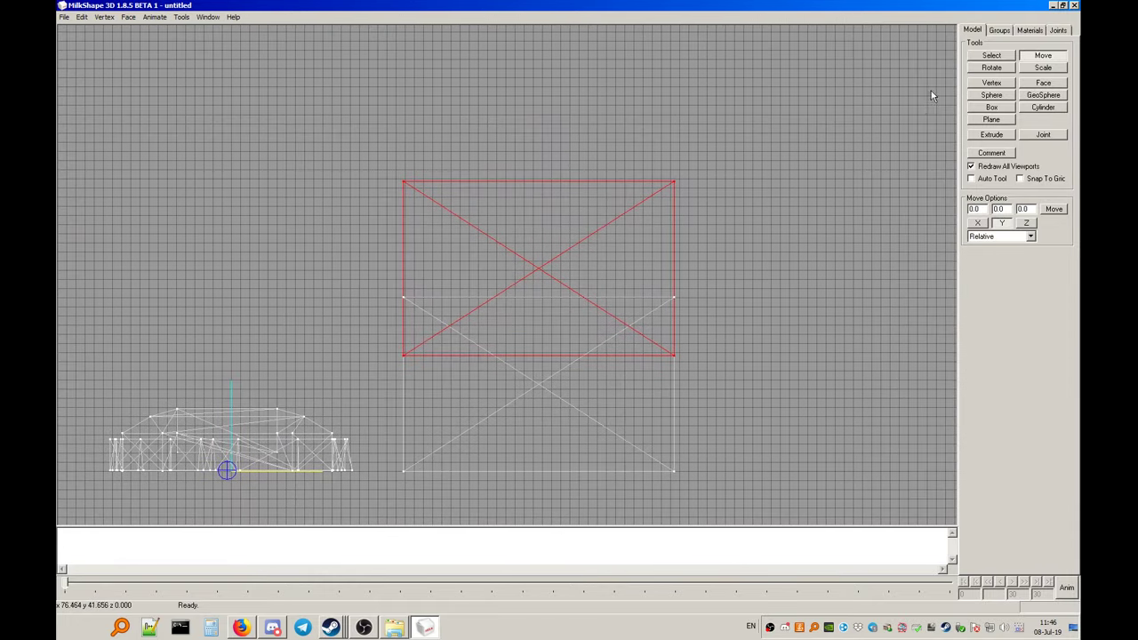
Examine the model's groups by highlighting Box01, Duplicate01, medkit_strap.bmp and medkit_top.bmp in turn
click(1000, 31)
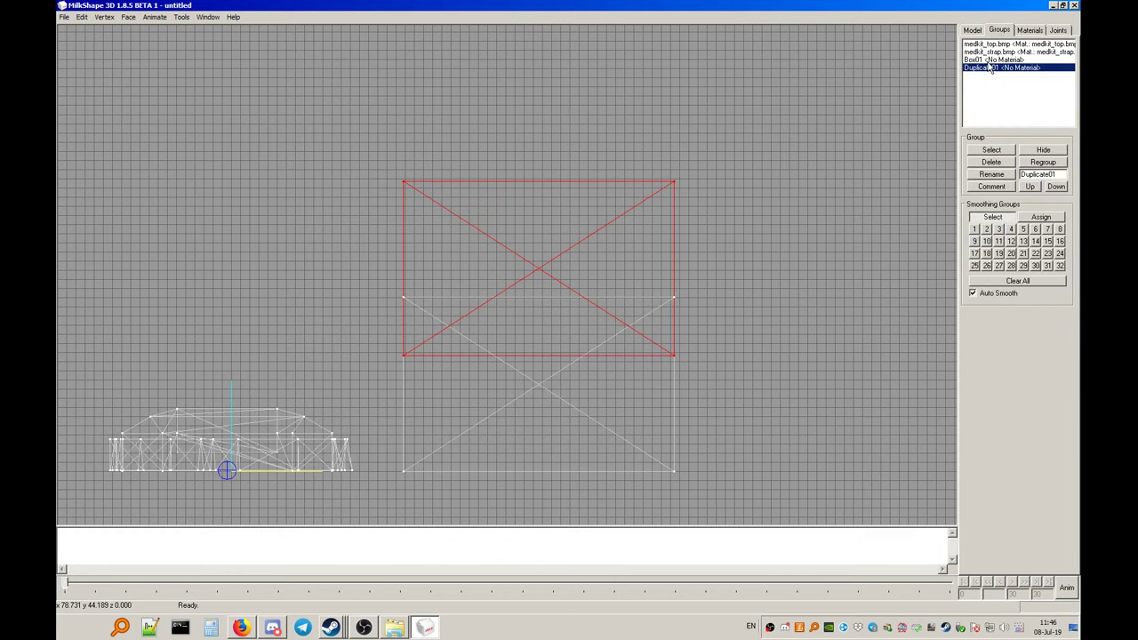
click(987, 60)
click(994, 69)
click(993, 60)
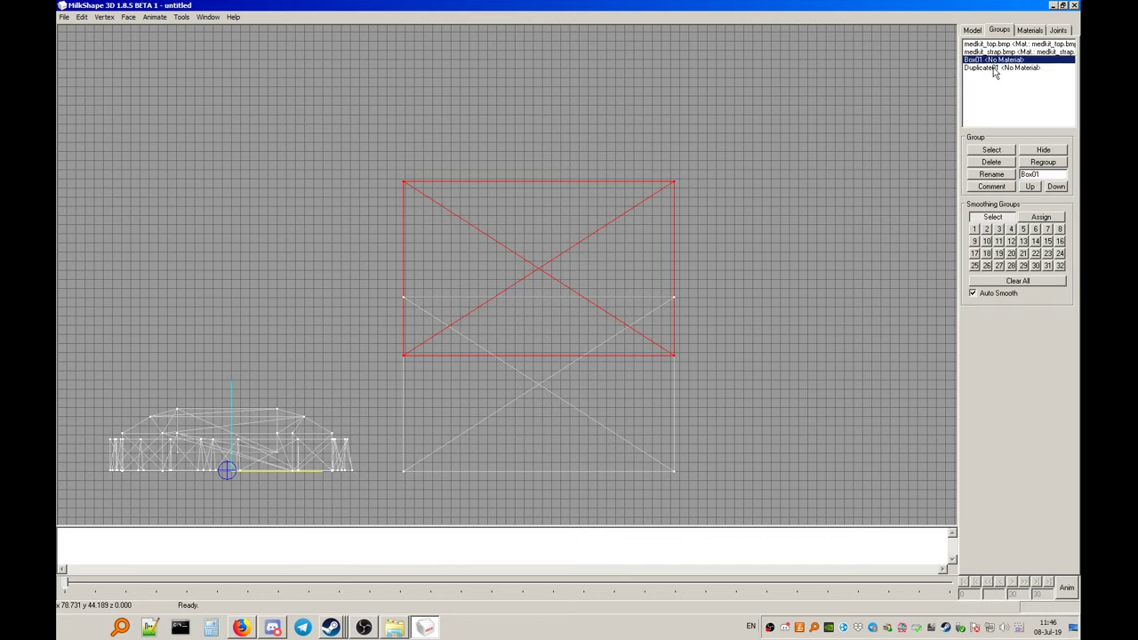
click(993, 68)
click(992, 60)
click(993, 68)
click(998, 53)
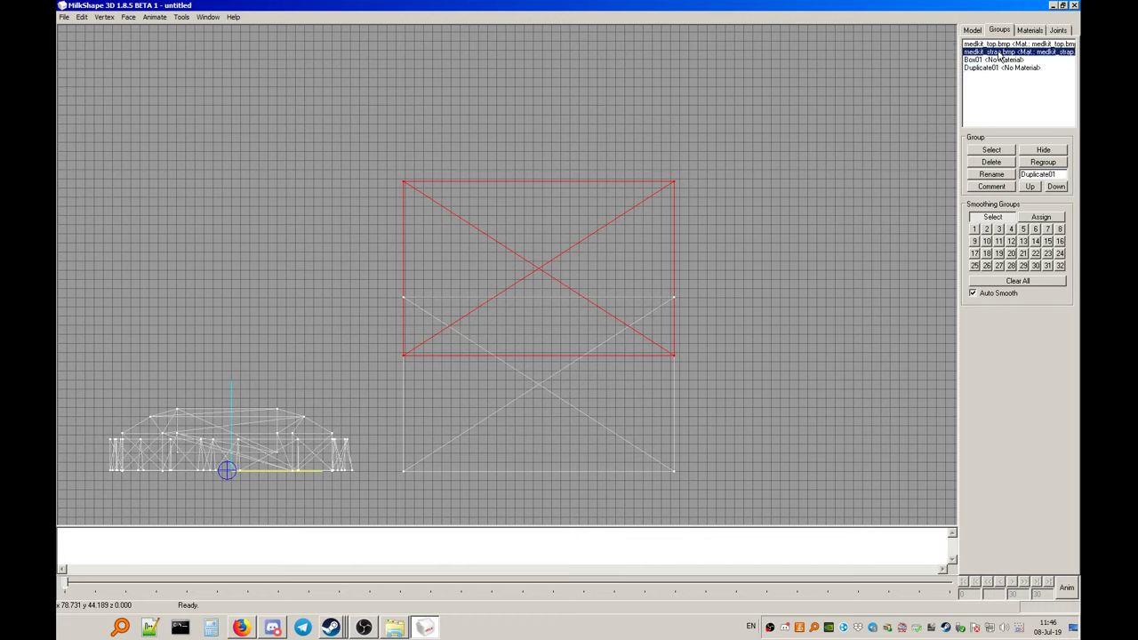
click(997, 44)
click(996, 52)
click(995, 45)
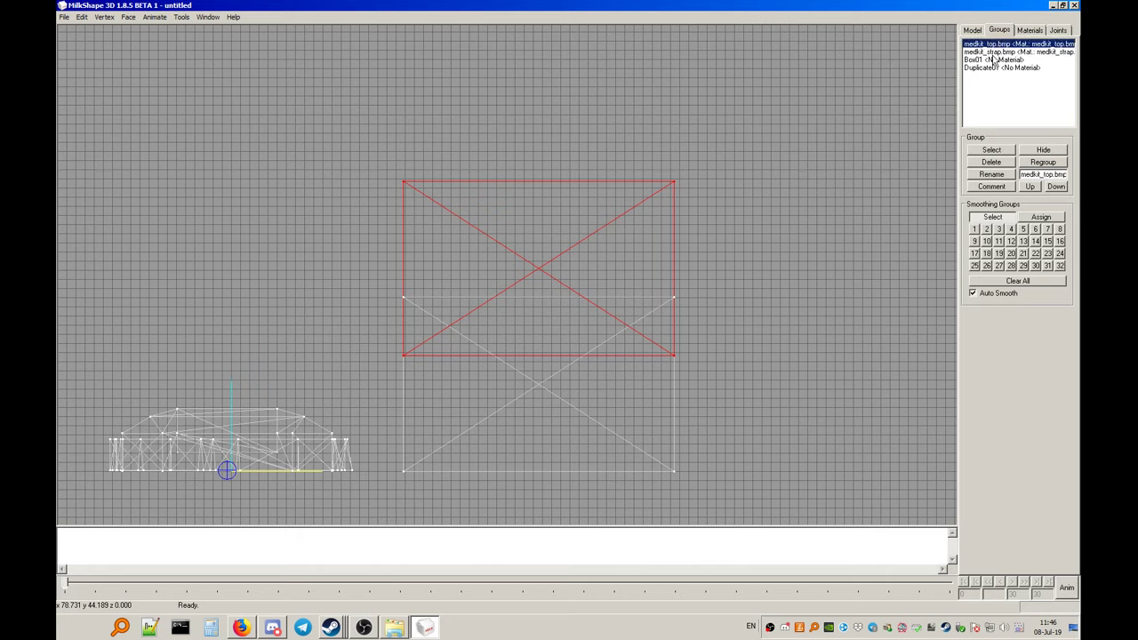
Toggle the selection of the Box01 and Duplicate01 groups on and off, leaving only Duplicate01 selected
click(993, 60)
click(991, 151)
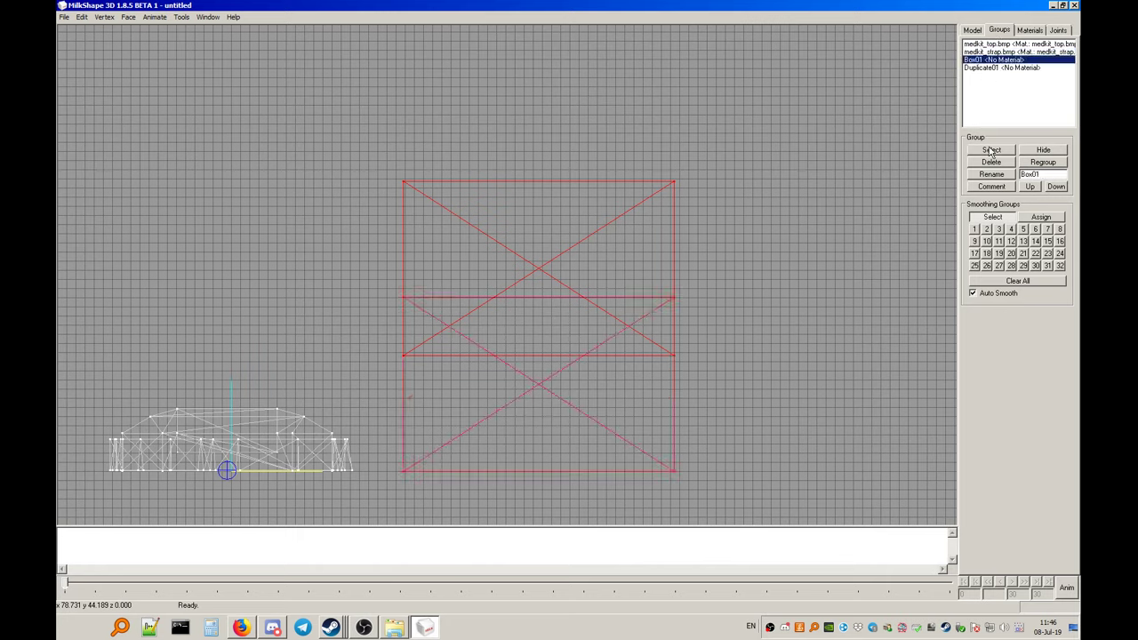
click(991, 151)
click(991, 151)
click(991, 151)
click(991, 151)
click(991, 151)
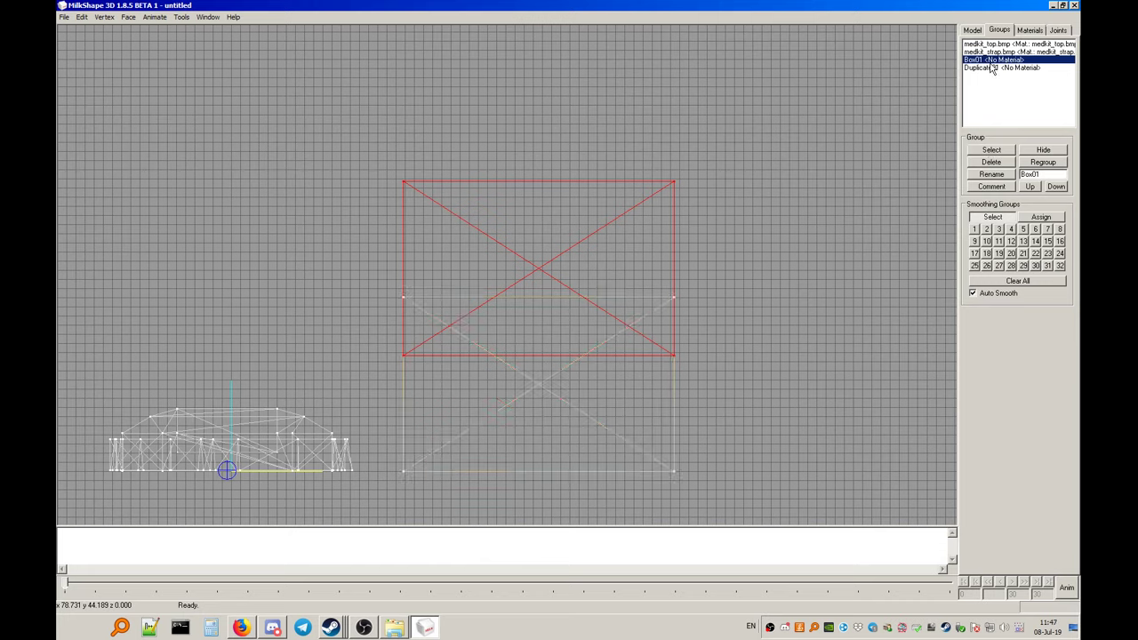
click(993, 152)
click(993, 151)
click(1002, 67)
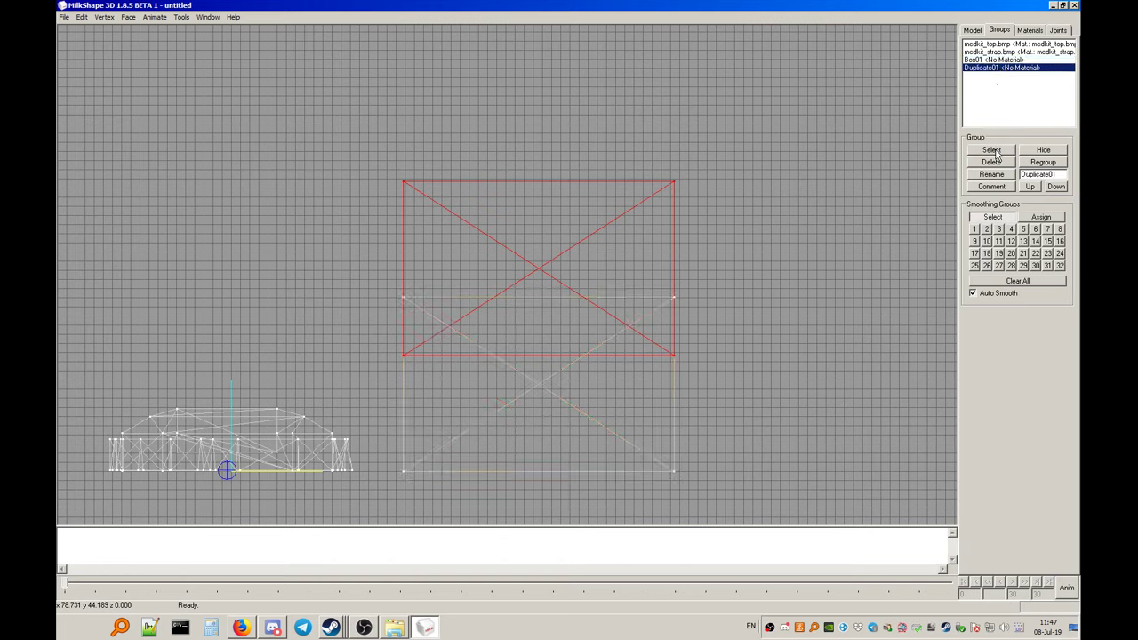
click(993, 151)
click(992, 151)
Try scaling the duplicated box relative to a user point, and undo the scaling
click(972, 30)
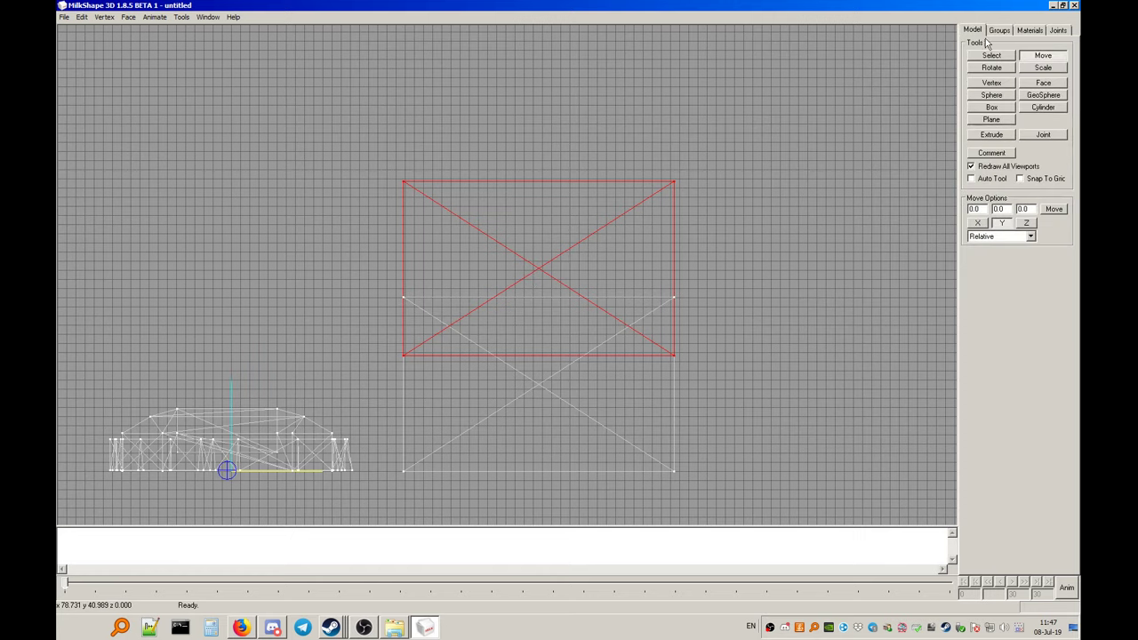
click(1041, 70)
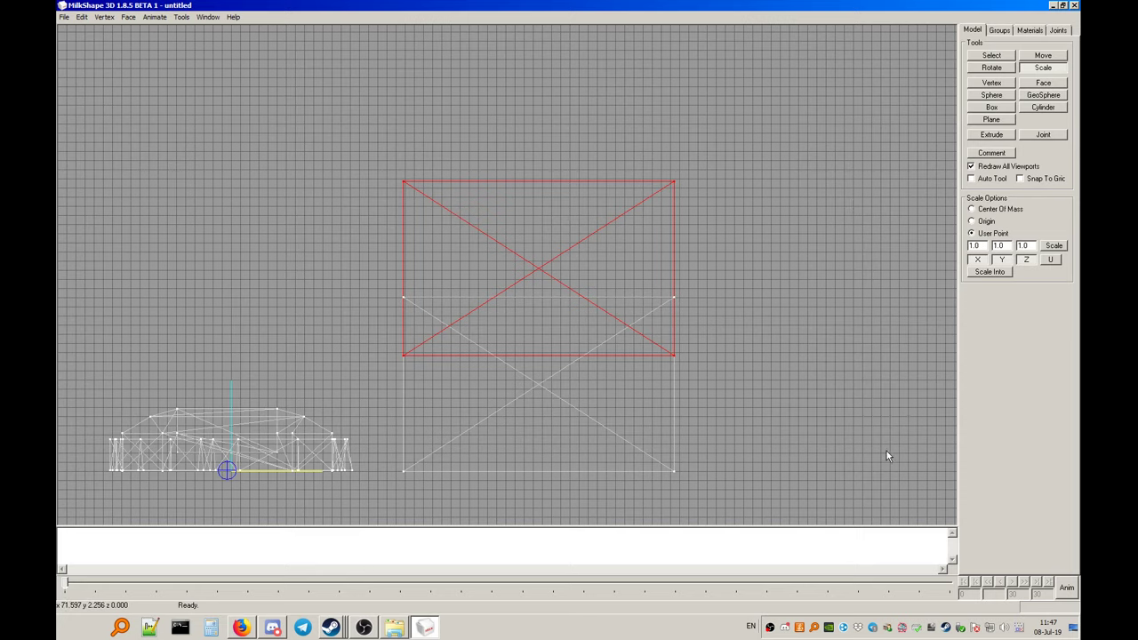
drag(886, 450, 823, 375)
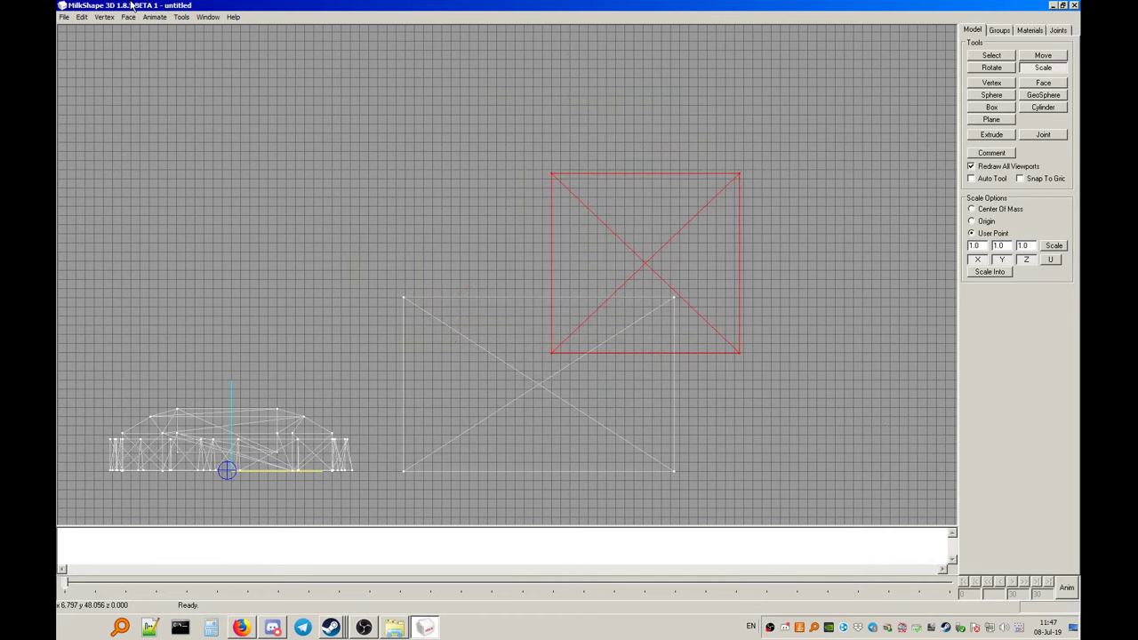
click(81, 17)
click(98, 33)
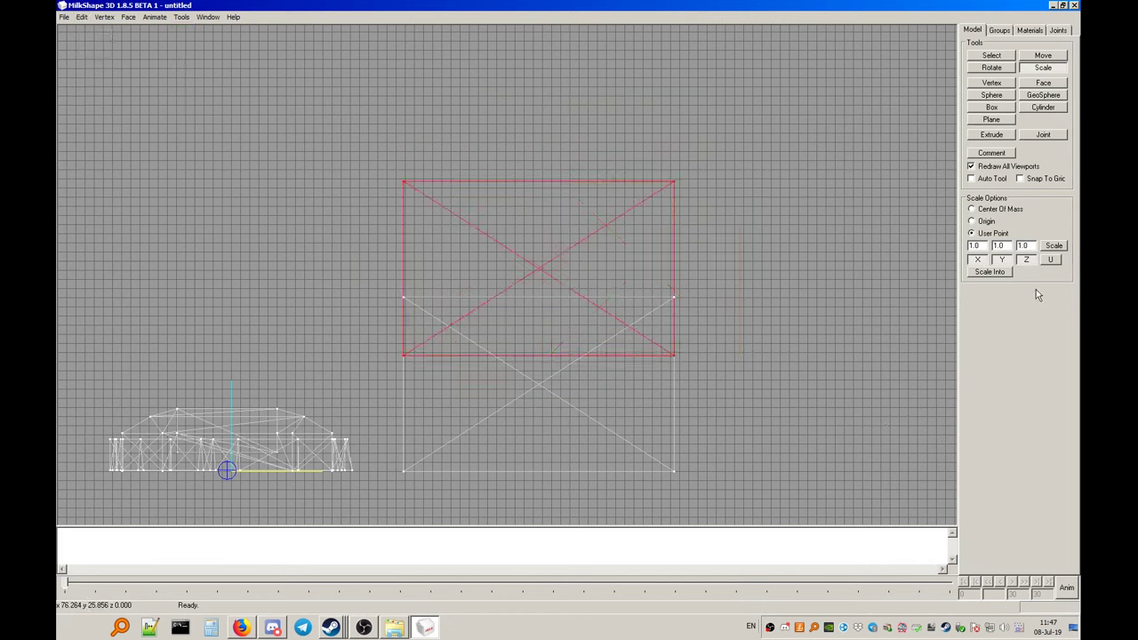
Try scaling the duplicated box relative to the origin, and undo the scaling
click(987, 222)
drag(221, 416, 265, 255)
click(81, 17)
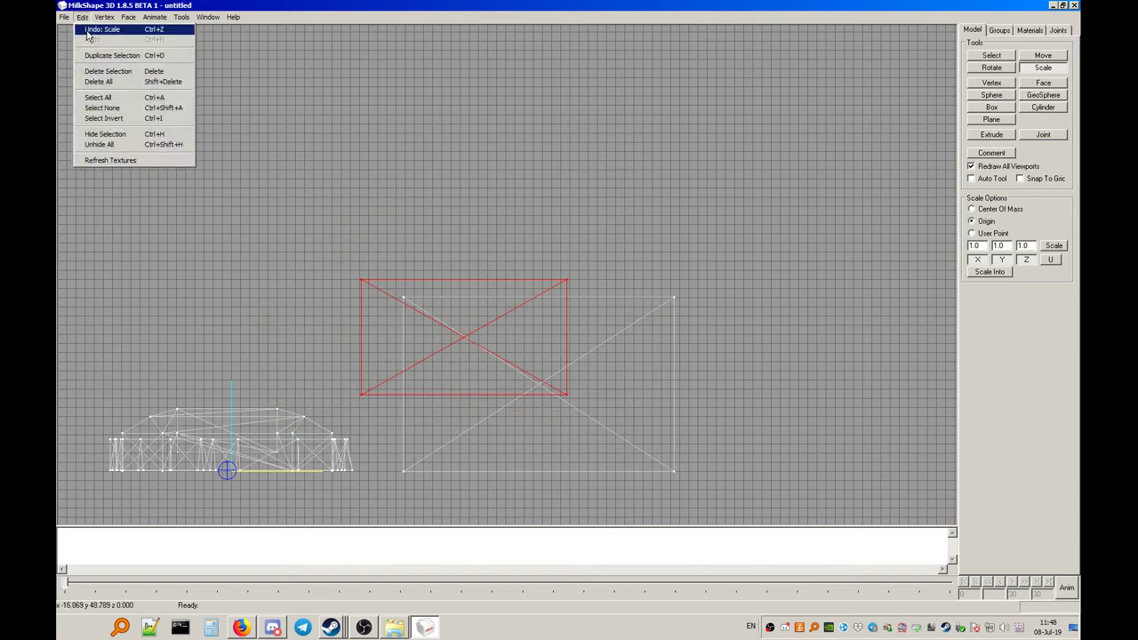
click(93, 37)
Scale the duplicated box about its center of mass to under half its height and slightly wider than the original, and activate Move
click(984, 209)
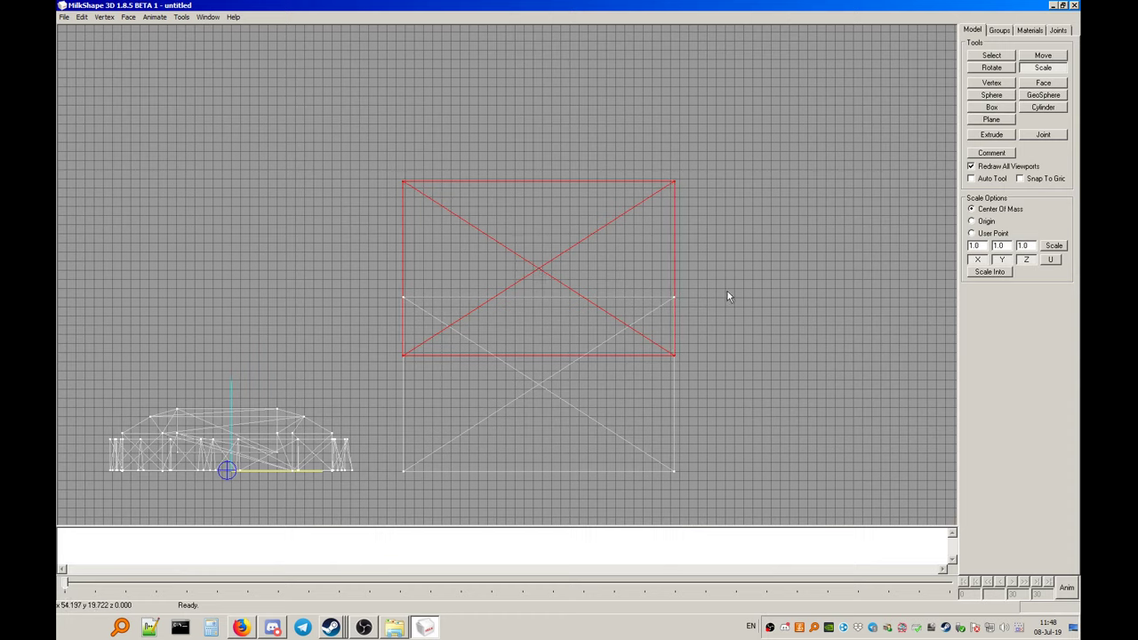
drag(727, 297, 729, 415)
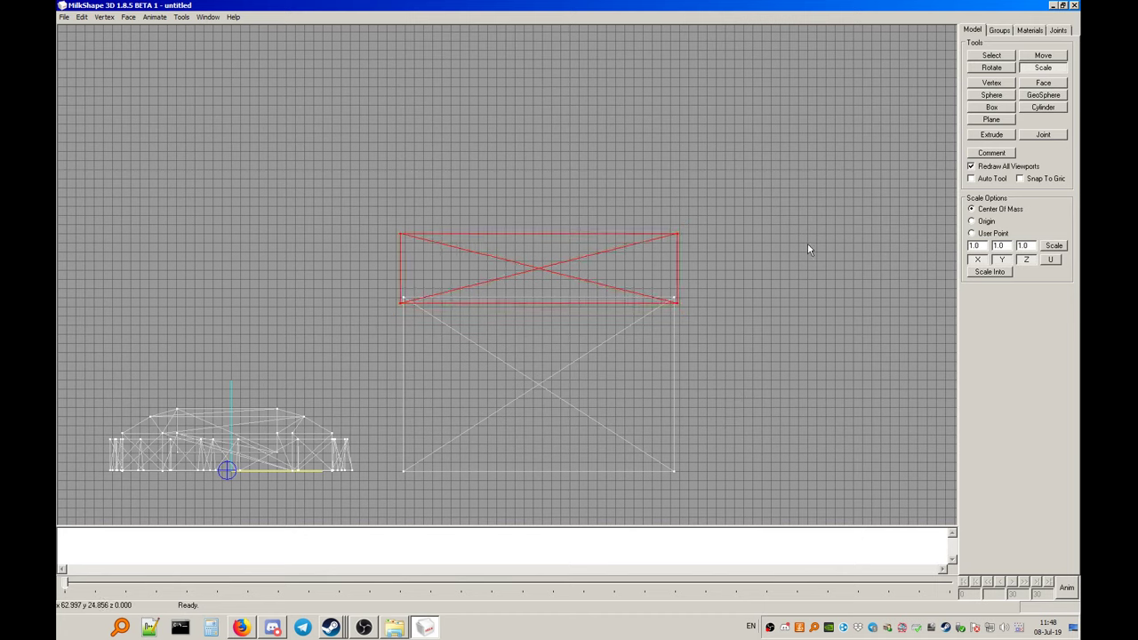
click(1045, 56)
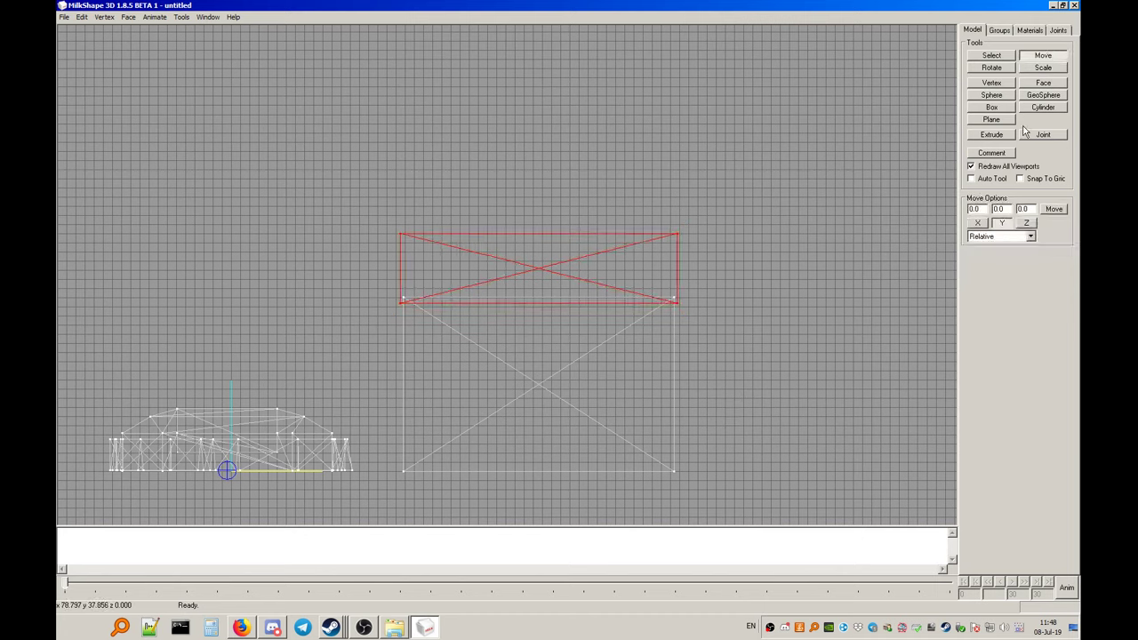
Lower the duplicated box until its top sits just above the body's top edge, and scale its height to about half
drag(634, 138, 629, 203)
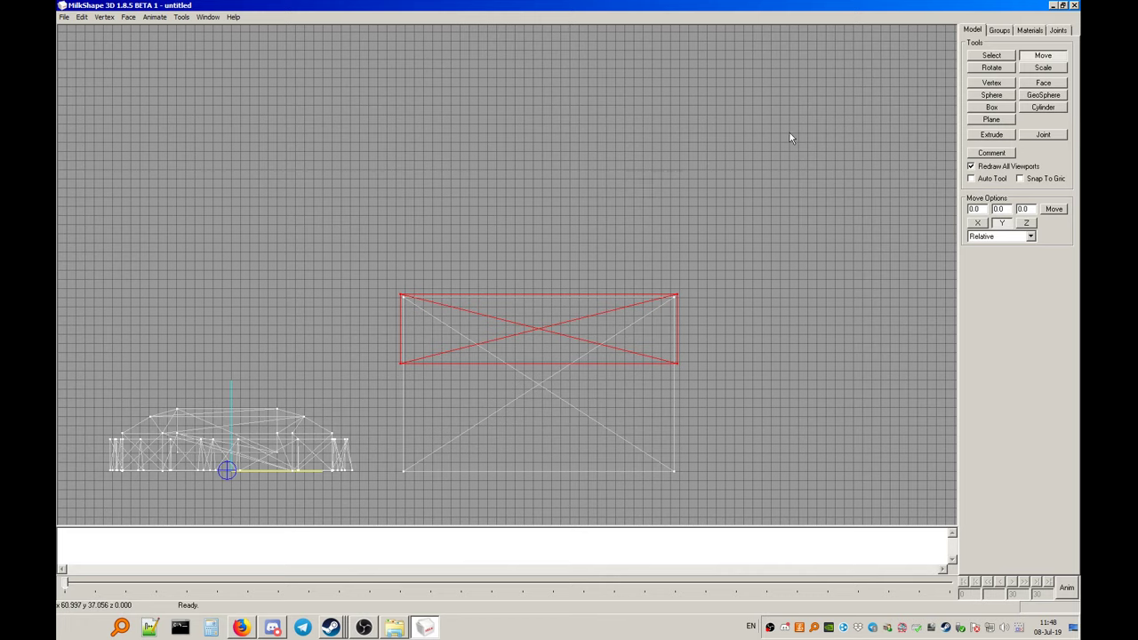
click(1042, 69)
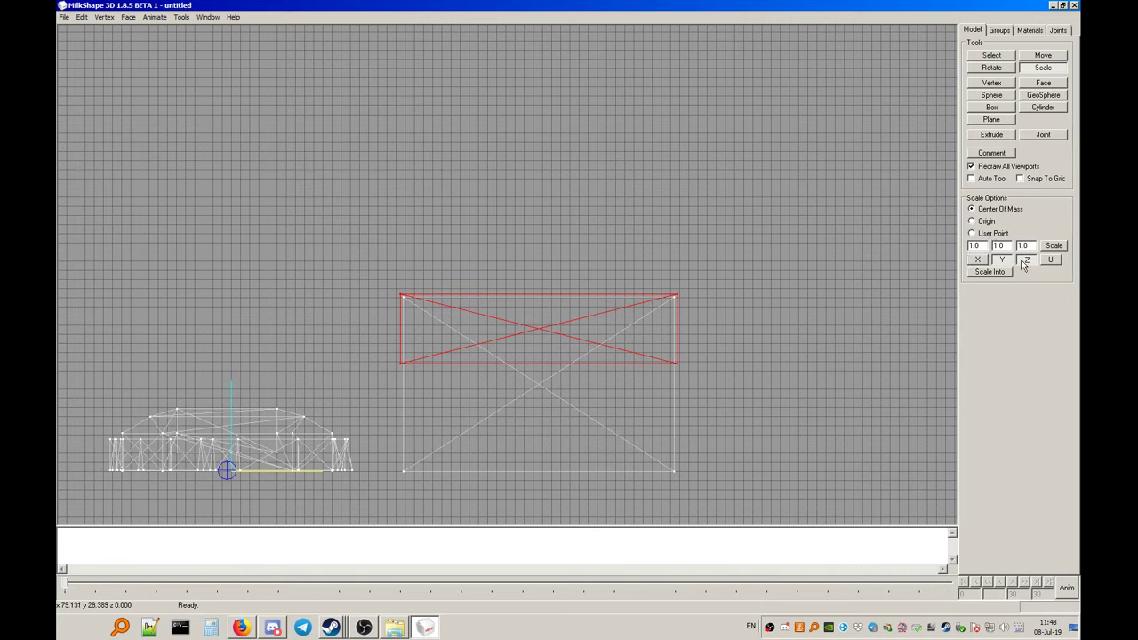
drag(595, 387, 640, 409)
click(1043, 55)
drag(685, 351, 684, 347)
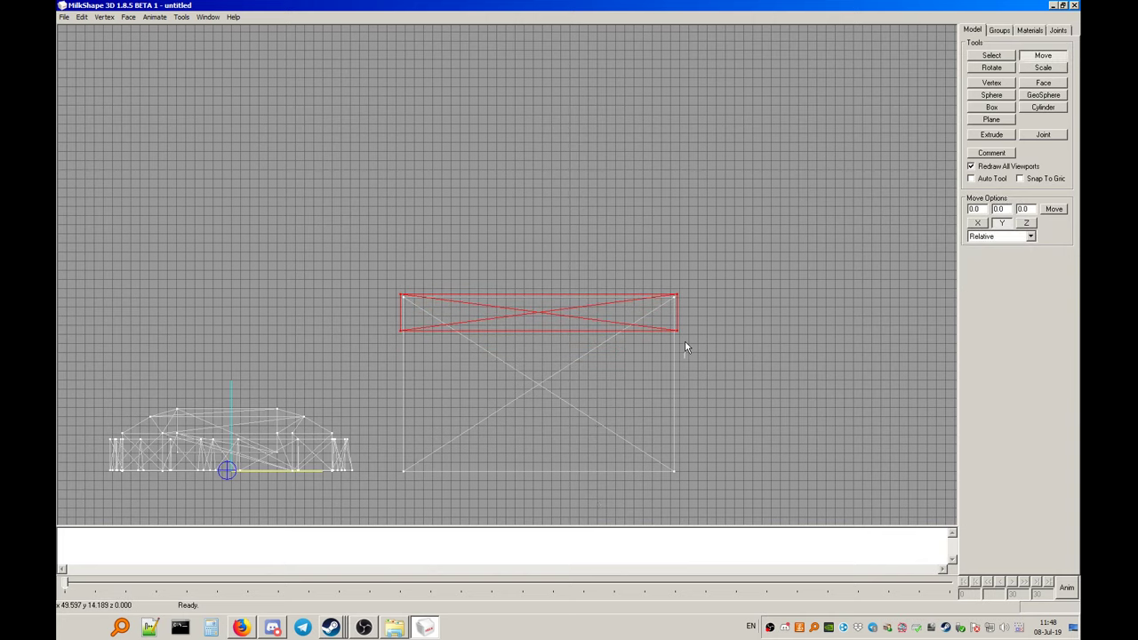
Scale the flattened box slightly thinner and raise it so its top edge sits just above the body's top
click(1043, 68)
drag(729, 272, 542, 388)
click(1043, 55)
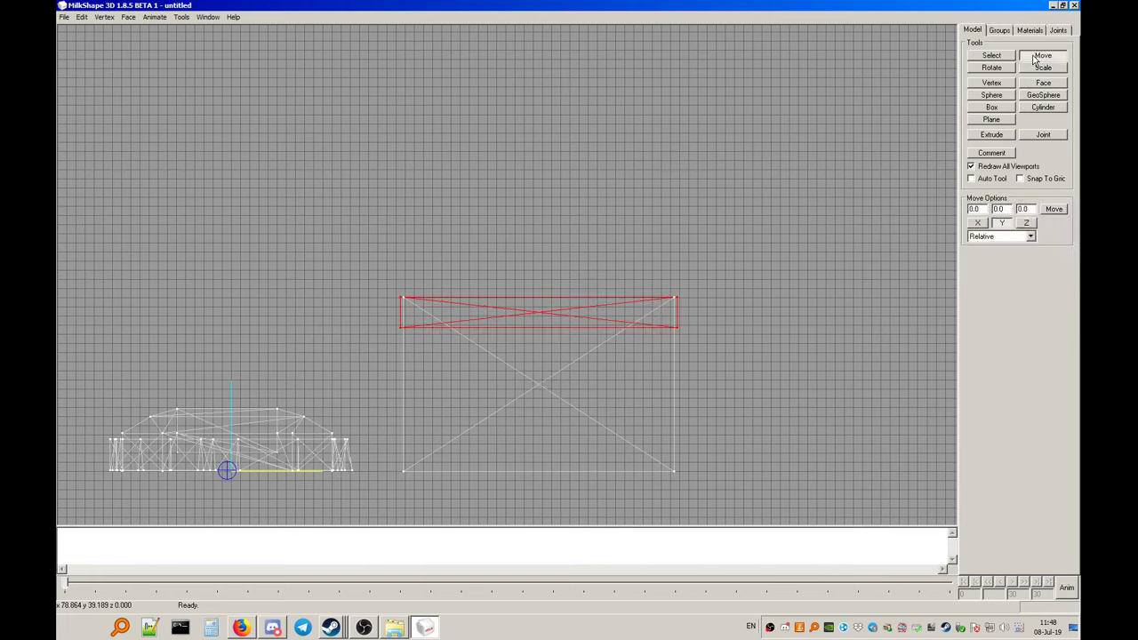
drag(712, 232, 707, 228)
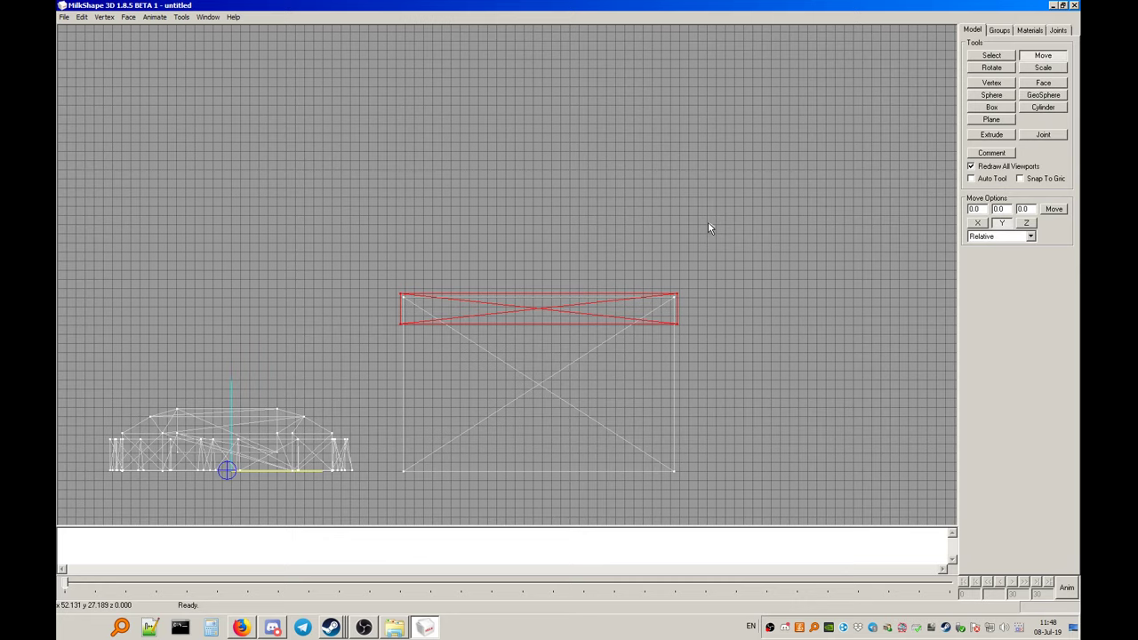
Examine the flattened box on the body in the 3D projection, in wireframe and textured display
click(996, 57)
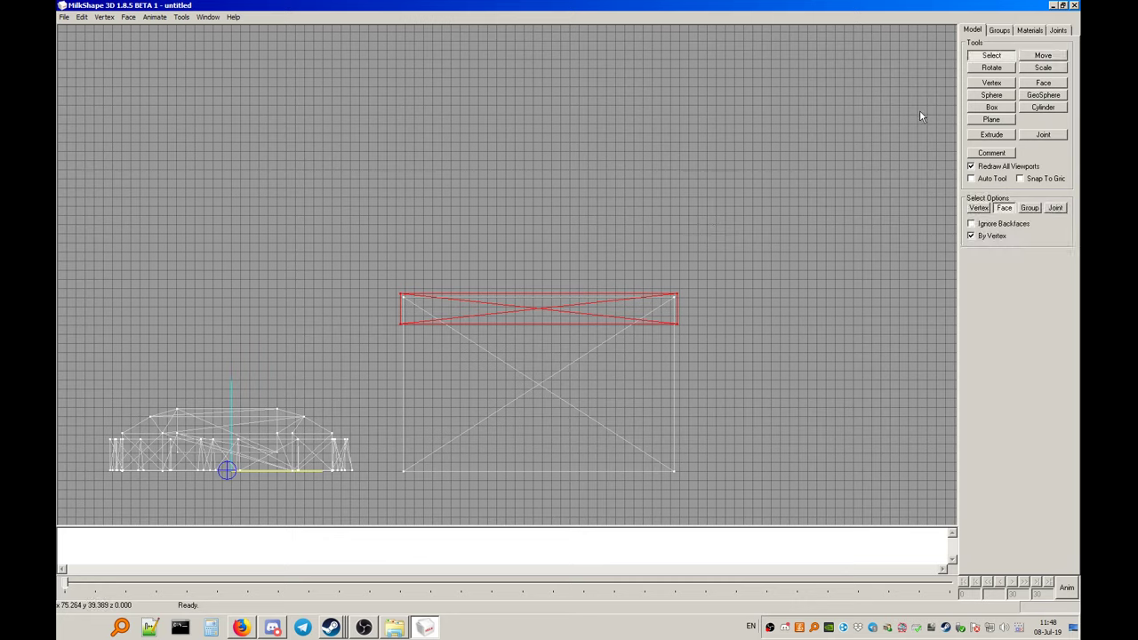
right_click(643, 179)
mouse_move(714, 293)
click(769, 288)
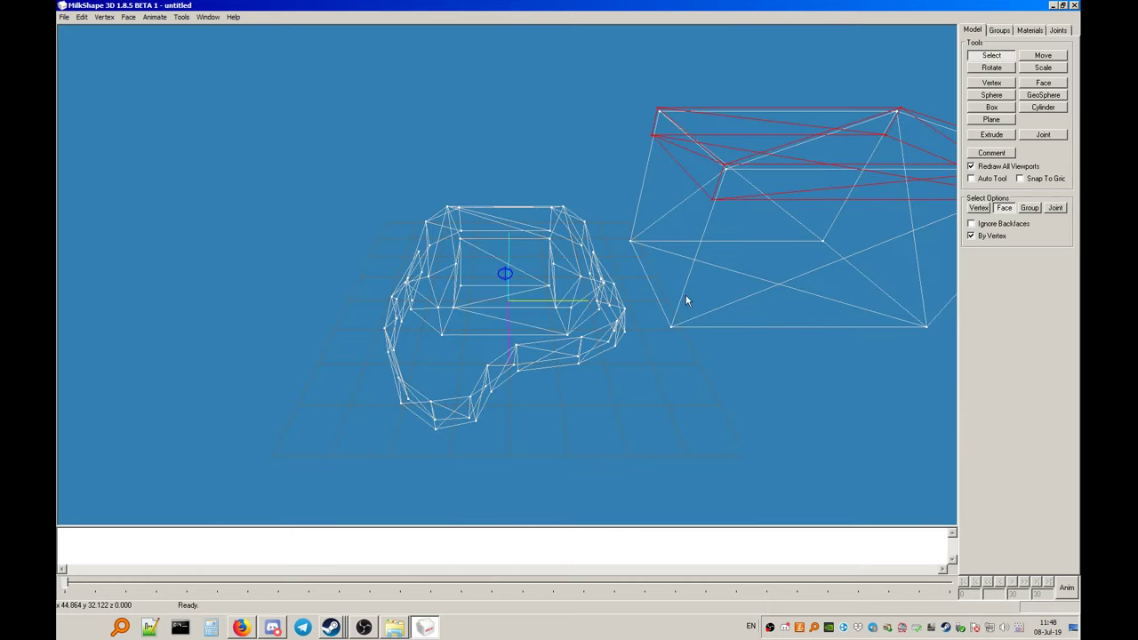
drag(685, 295, 590, 223)
right_click(590, 223)
click(641, 256)
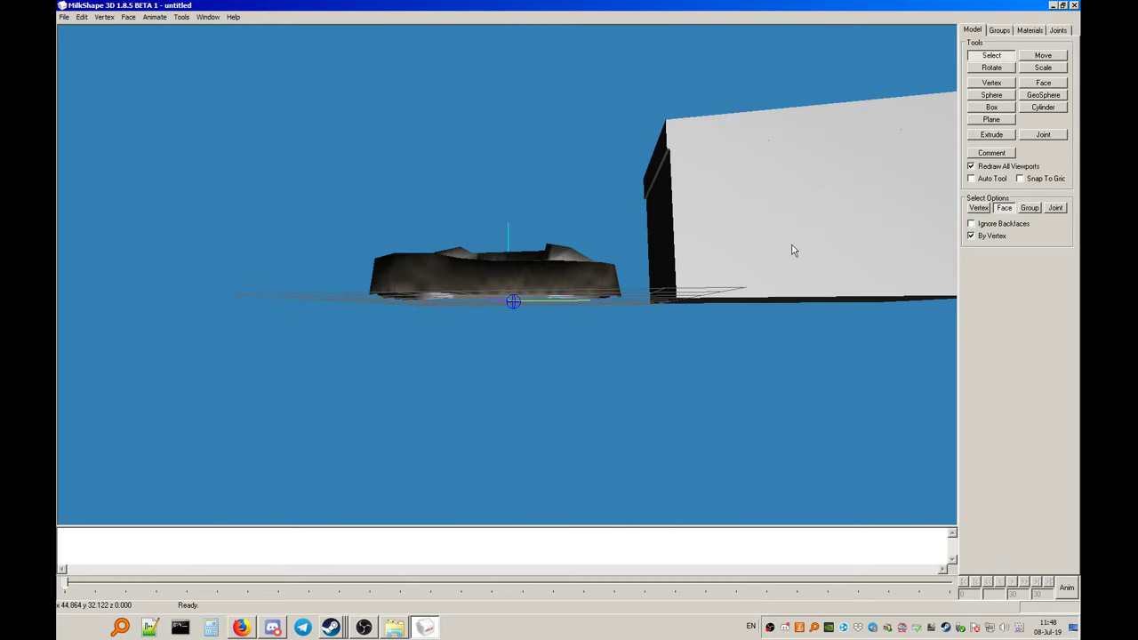
drag(792, 249, 444, 251)
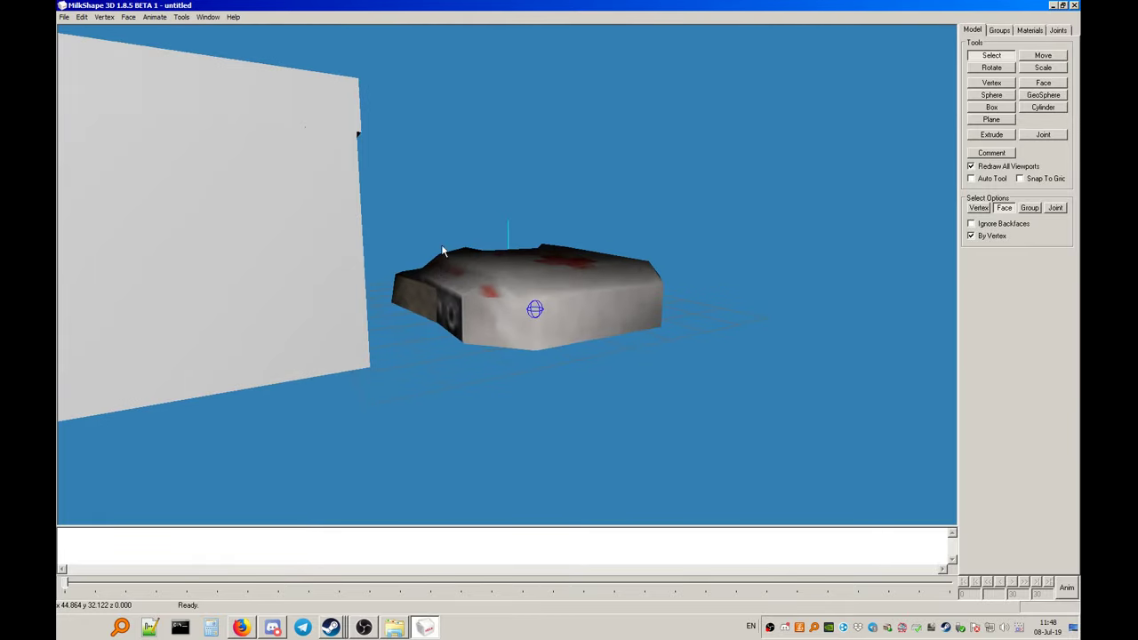
Show the two boxes from the Left projection in wireframe display
right_click(452, 211)
mouse_move(508, 324)
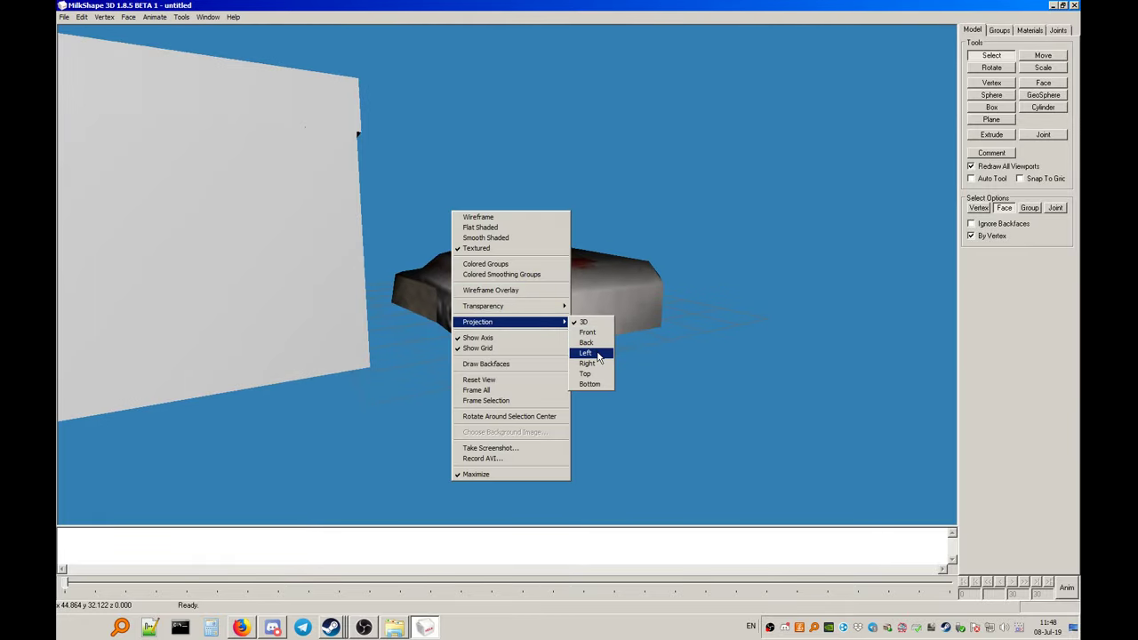
click(586, 353)
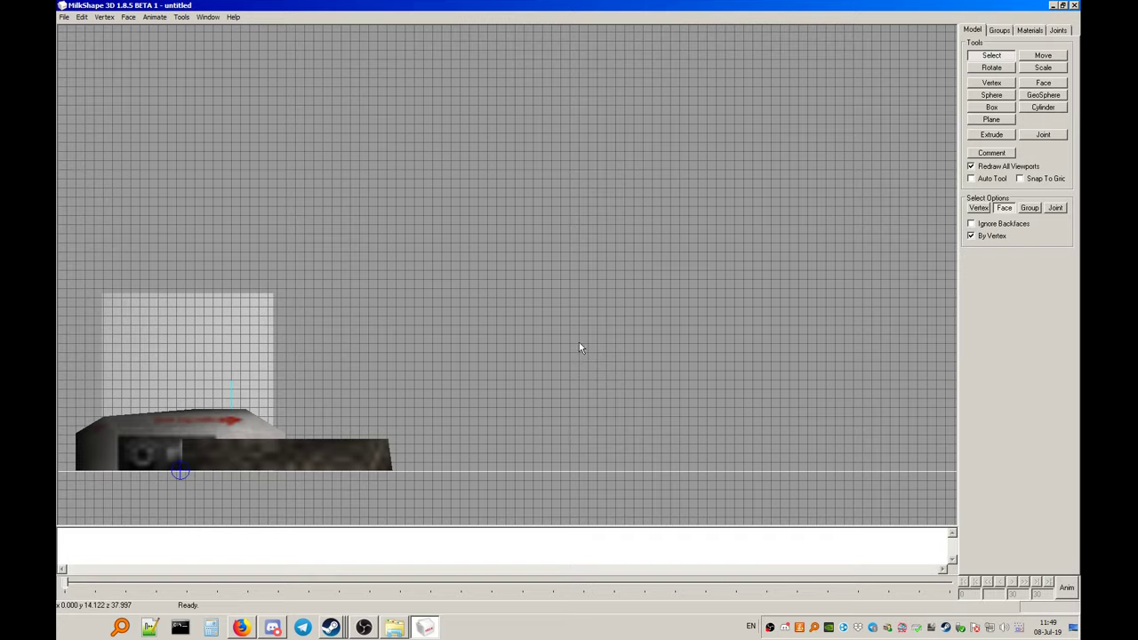
ctrl+drag(456, 268, 438, 307)
scroll(438, 303, up, 2)
right_click(449, 276)
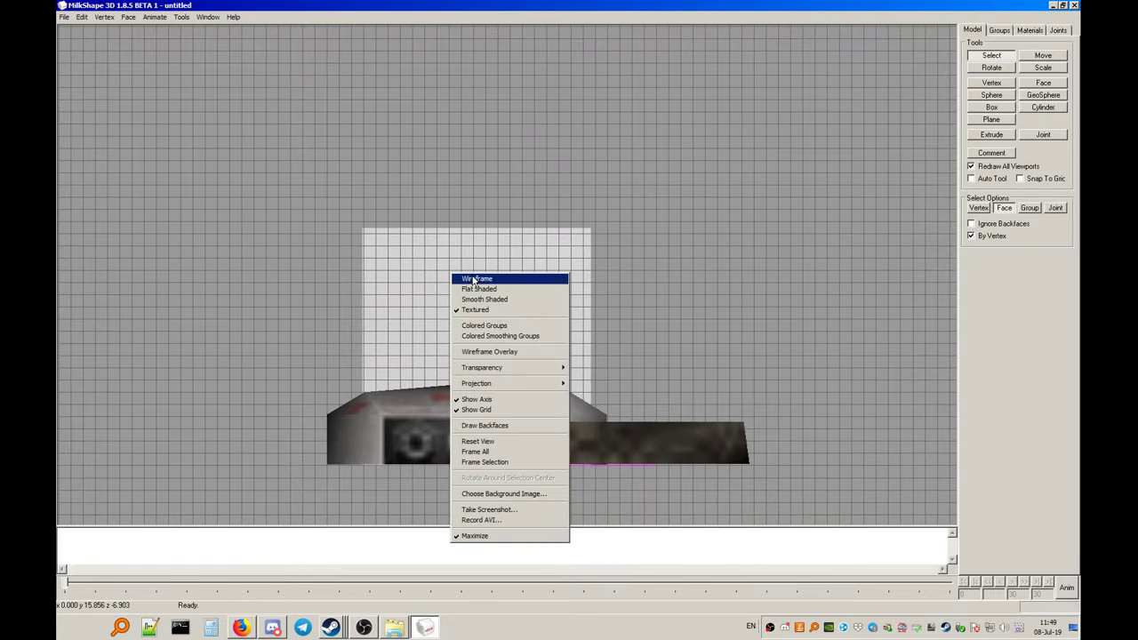
click(452, 279)
scroll(447, 276, up, 2)
scroll(447, 275, up, 1)
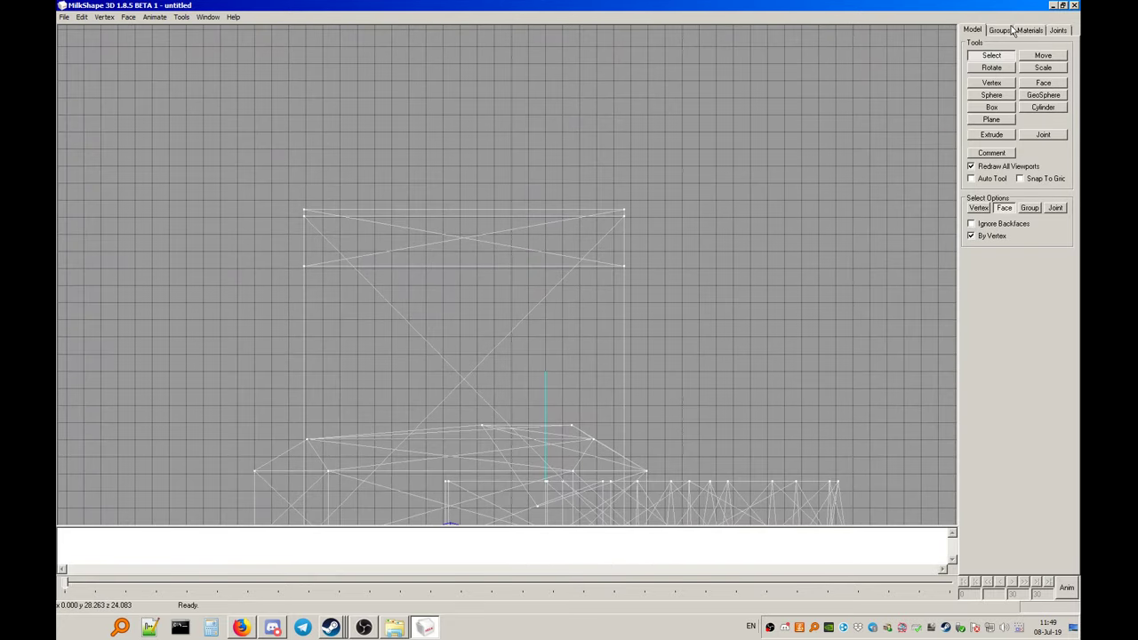
Select the Duplicate01 group and scale it about its center of mass along Z only, slightly deeper than the body
click(980, 208)
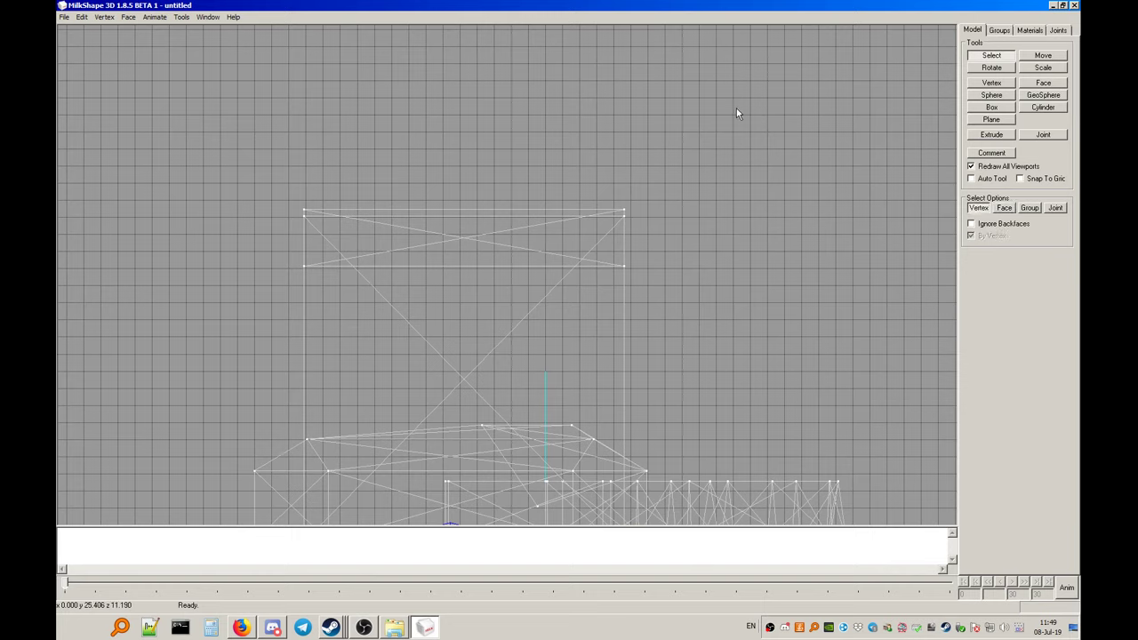
click(990, 32)
click(991, 149)
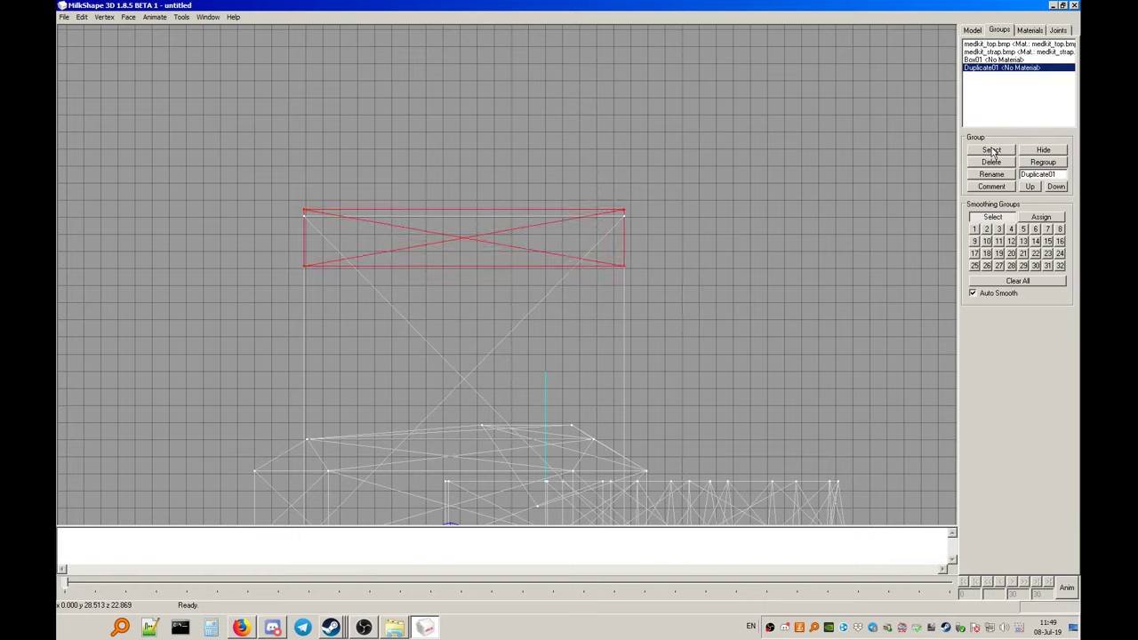
click(973, 31)
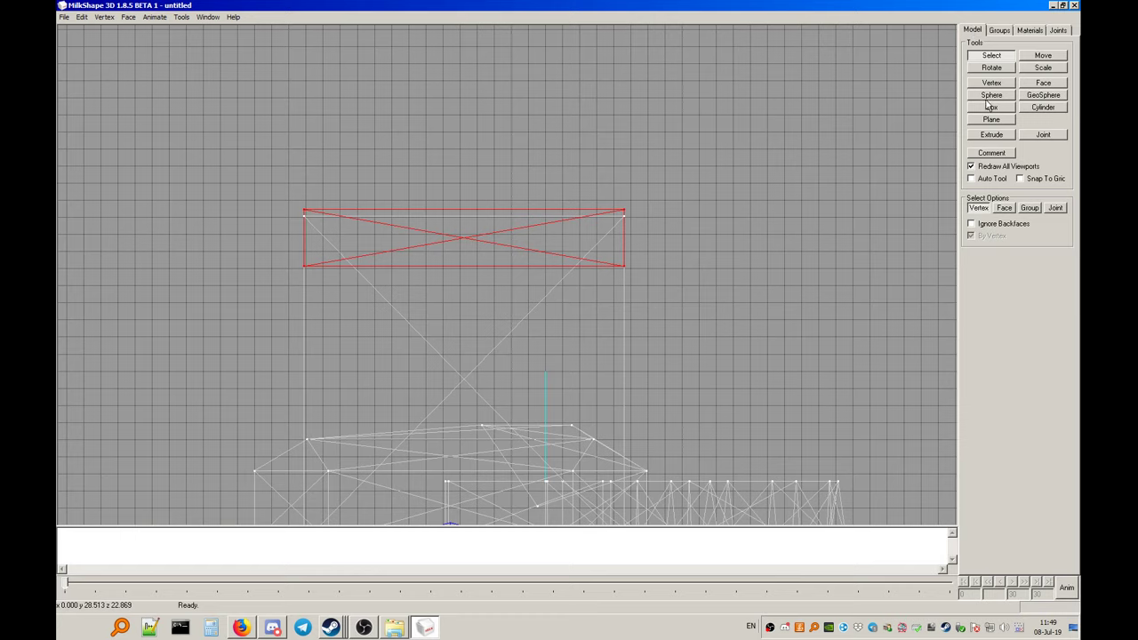
click(1044, 69)
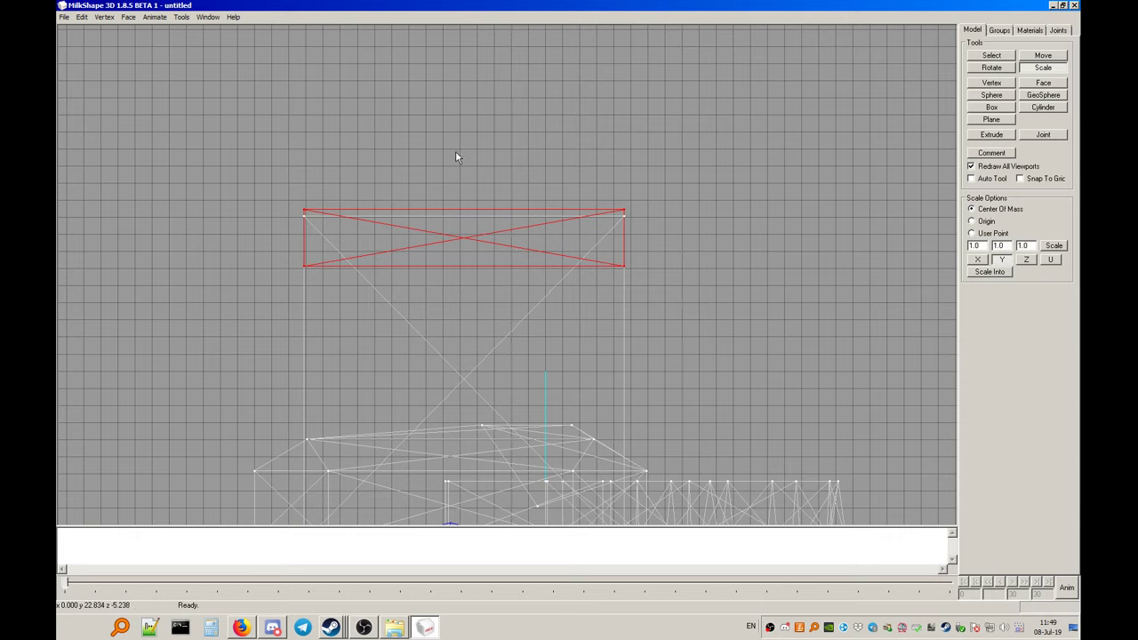
click(1002, 260)
click(1022, 260)
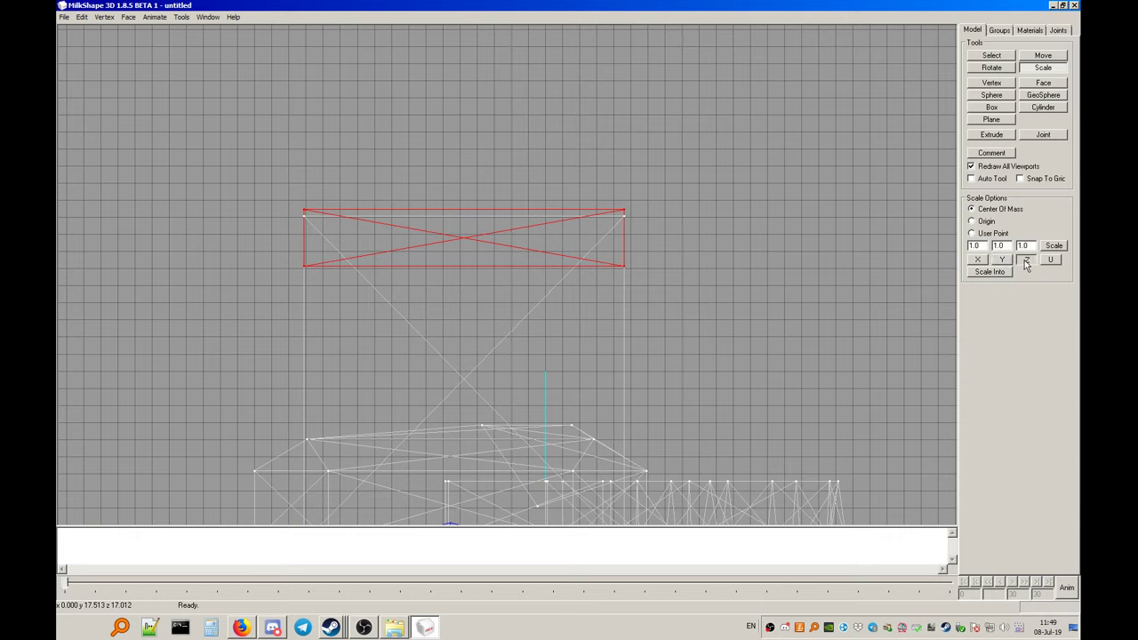
drag(464, 241, 487, 241)
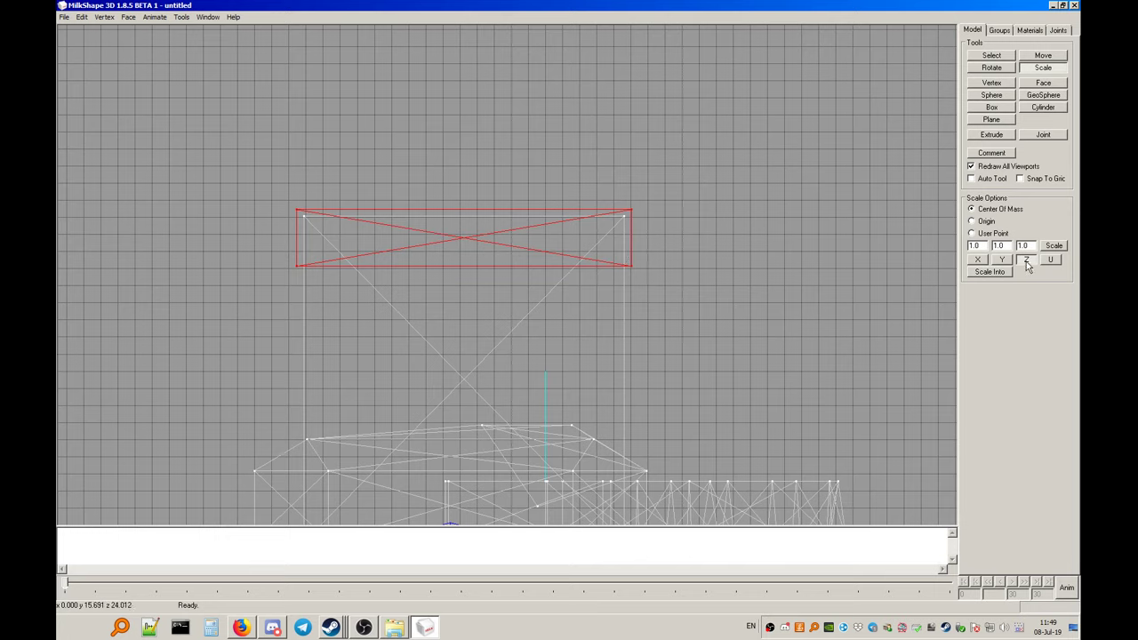
Select the lid's vertices at its negative-Z end and move them along Z only until flush with the body's face
click(989, 56)
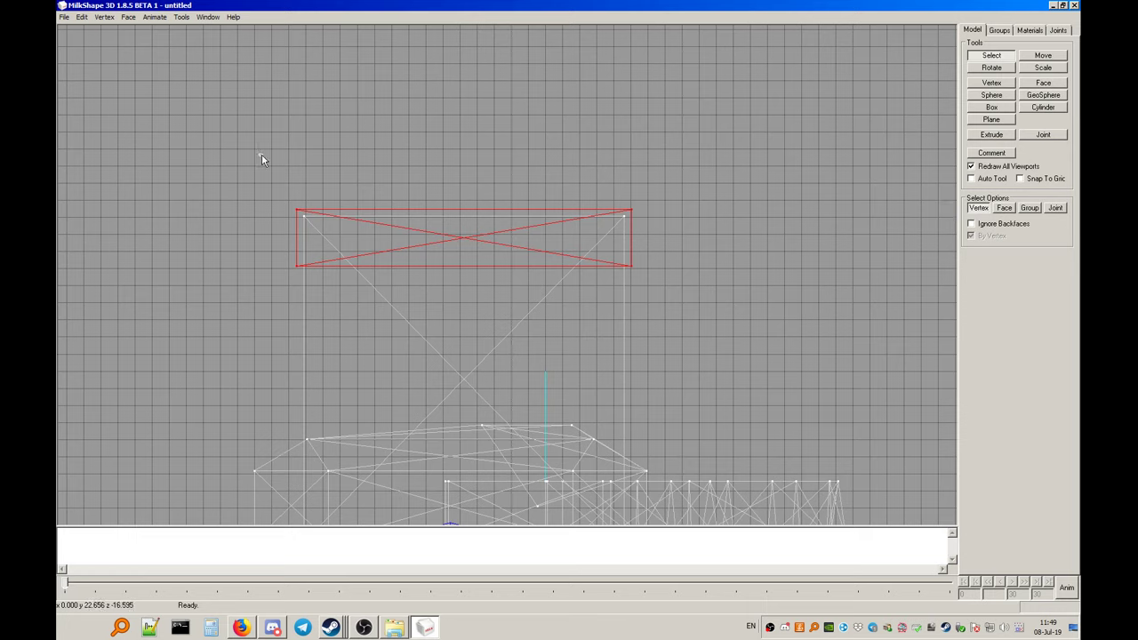
drag(262, 158, 299, 280)
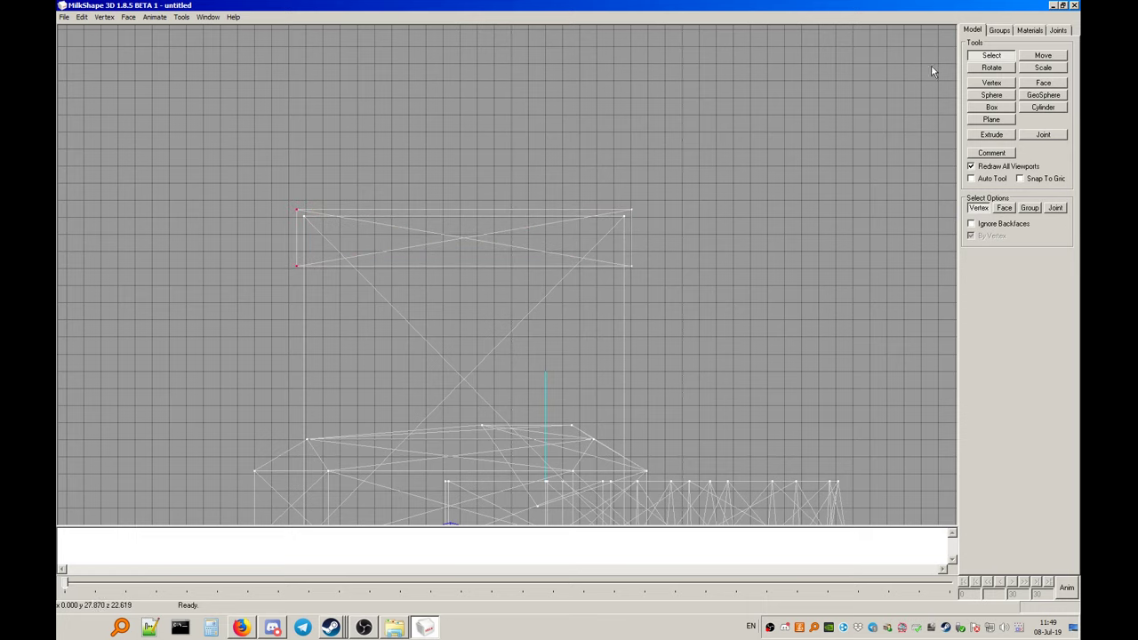
click(1042, 56)
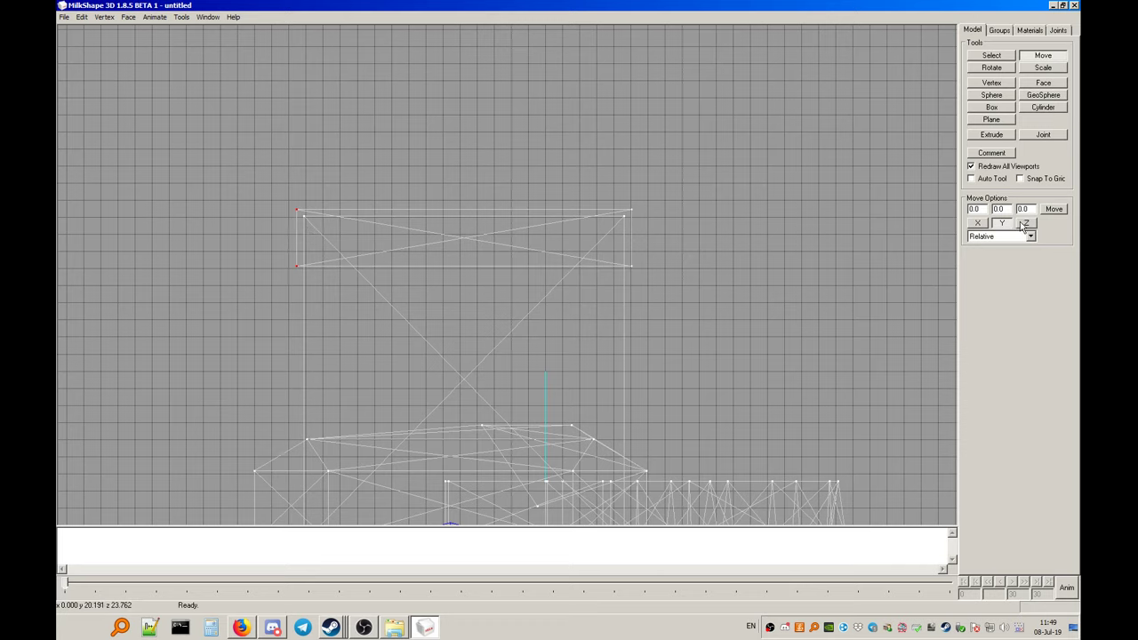
click(81, 17)
click(89, 29)
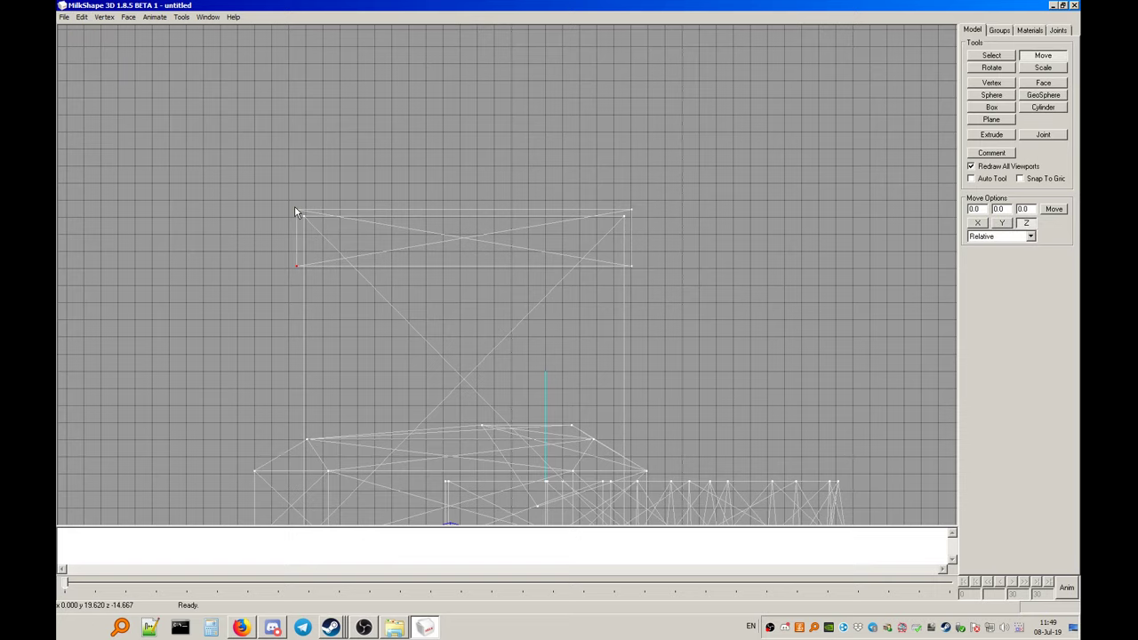
drag(294, 205, 301, 205)
click(992, 55)
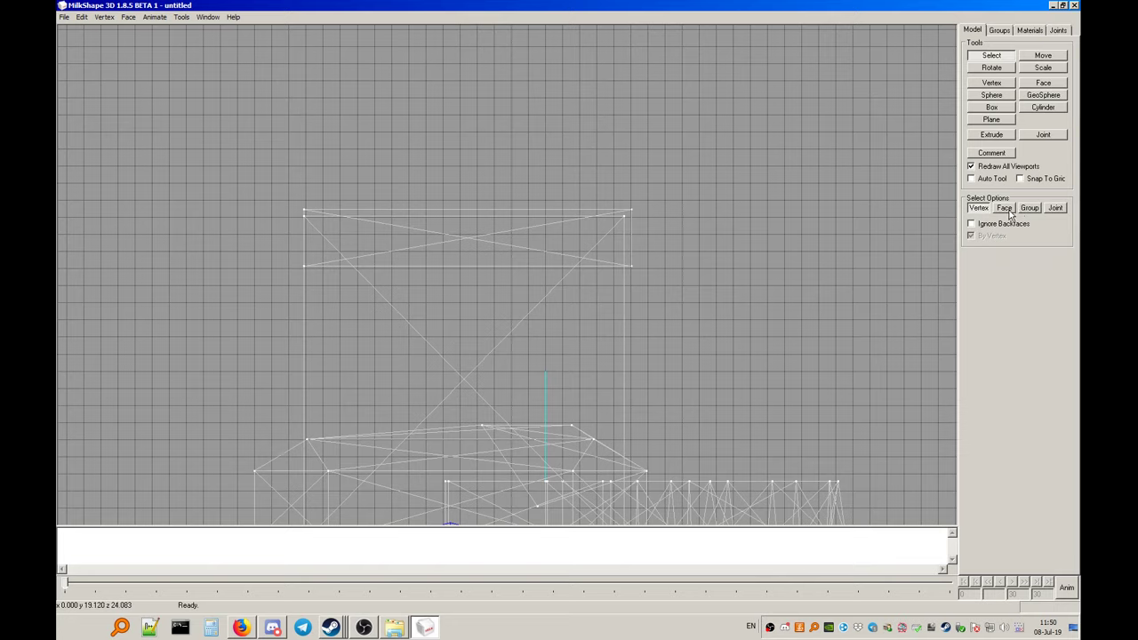
Examine how the lid fits the body from the Front projection in wireframe
right_click(883, 201)
mouse_move(829, 311)
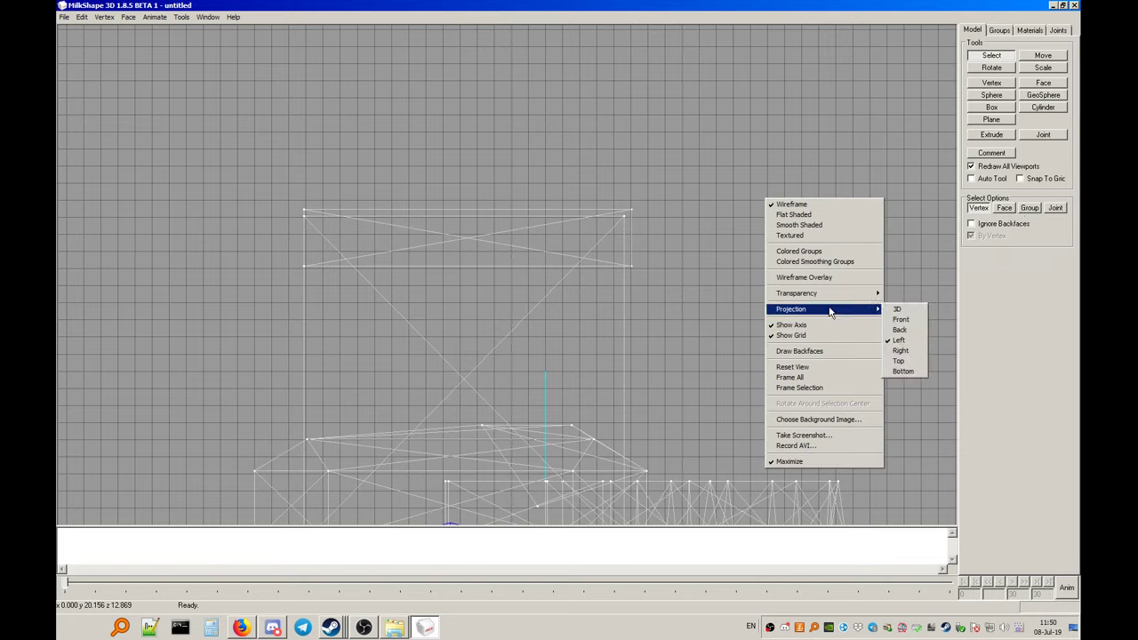
click(900, 320)
right_click(571, 173)
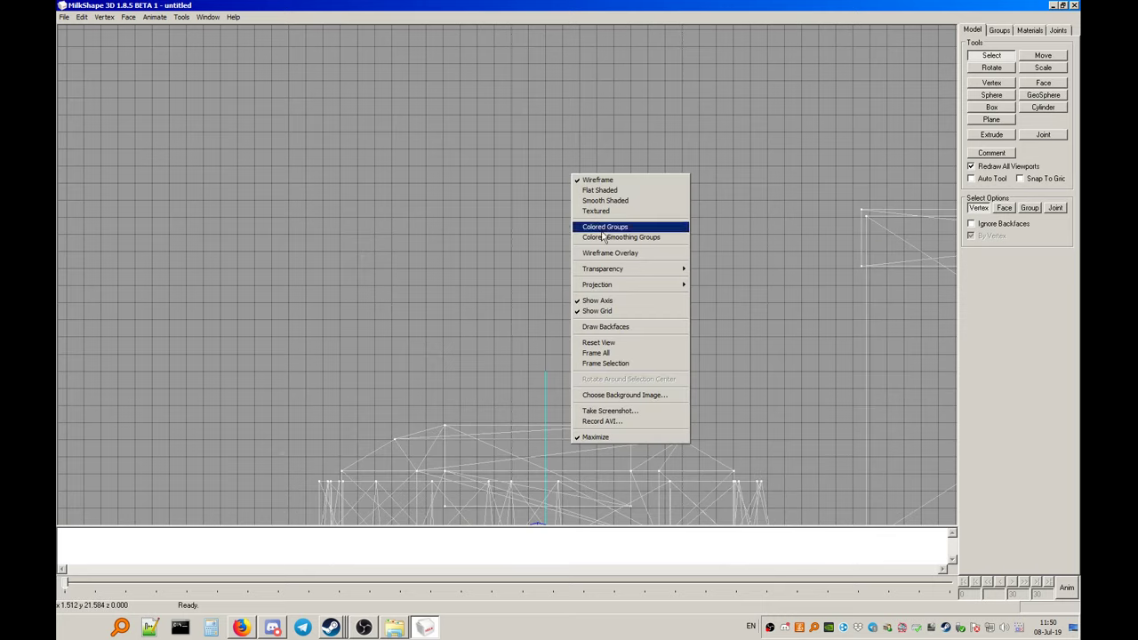
click(424, 160)
ctrl+drag(644, 219, 571, 247)
Examine the lid's overhang around the body in the textured 3D projection
right_click(745, 190)
mouse_move(800, 300)
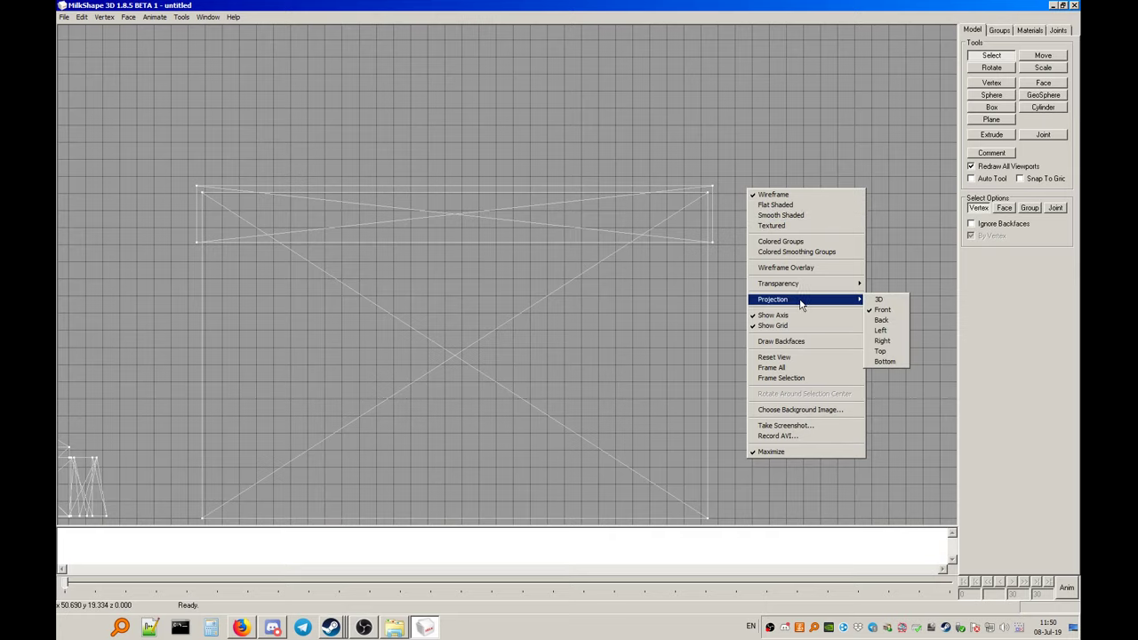
click(876, 297)
right_click(555, 189)
click(591, 222)
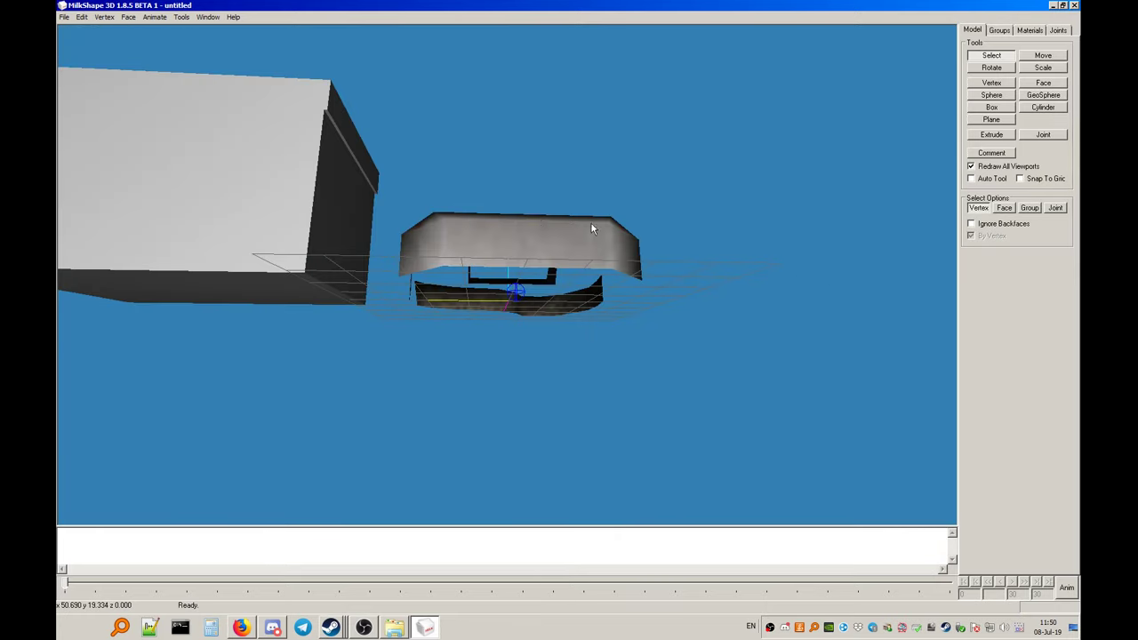
mouse_move(591, 223)
mouse_down()
mouse_move(381, 166)
mouse_move(254, 175)
mouse_move(648, 181)
mouse_move(734, 157)
mouse_up()
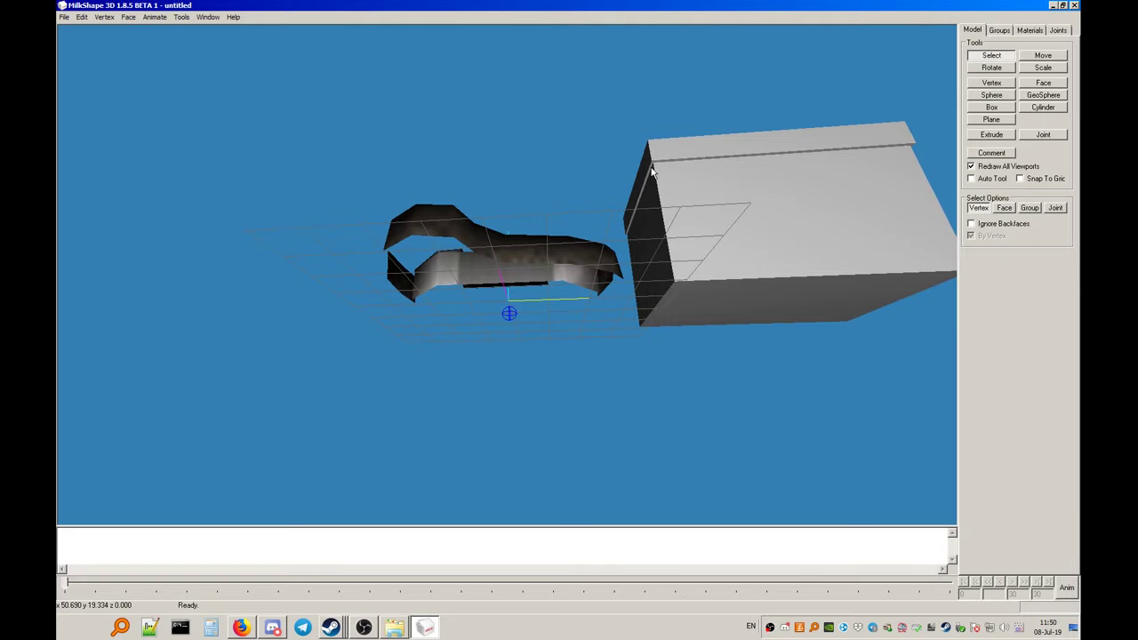
drag(911, 159, 722, 150)
Select only the lid's underside faces by vertex in the wireframe Front projection, check them in the 3D projection, and delete them
right_click(691, 153)
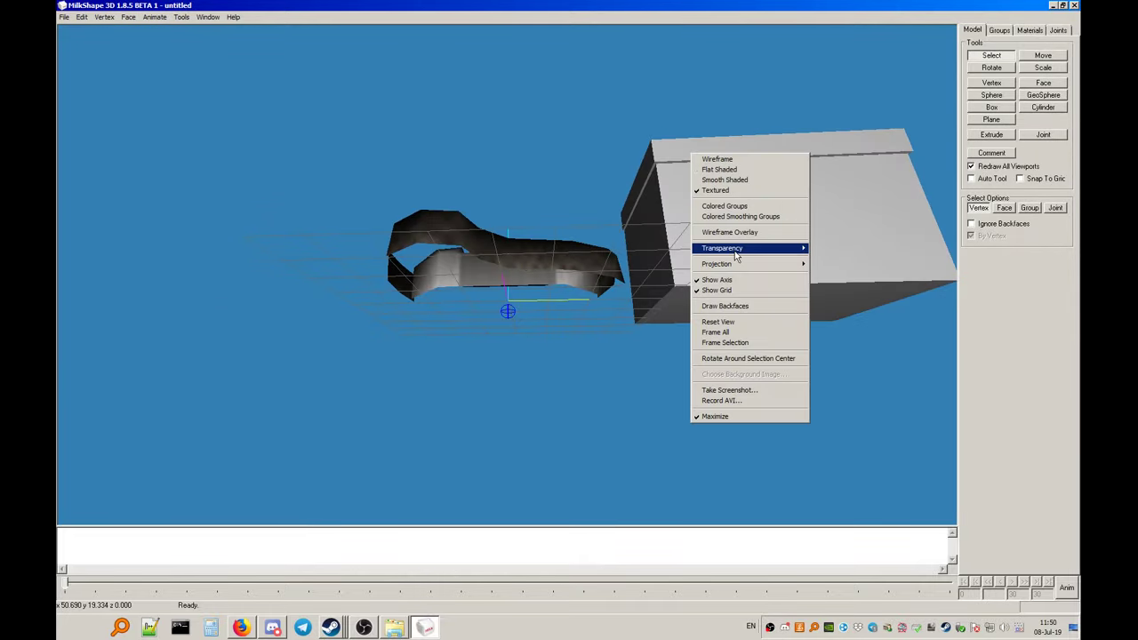
mouse_move(739, 264)
click(819, 274)
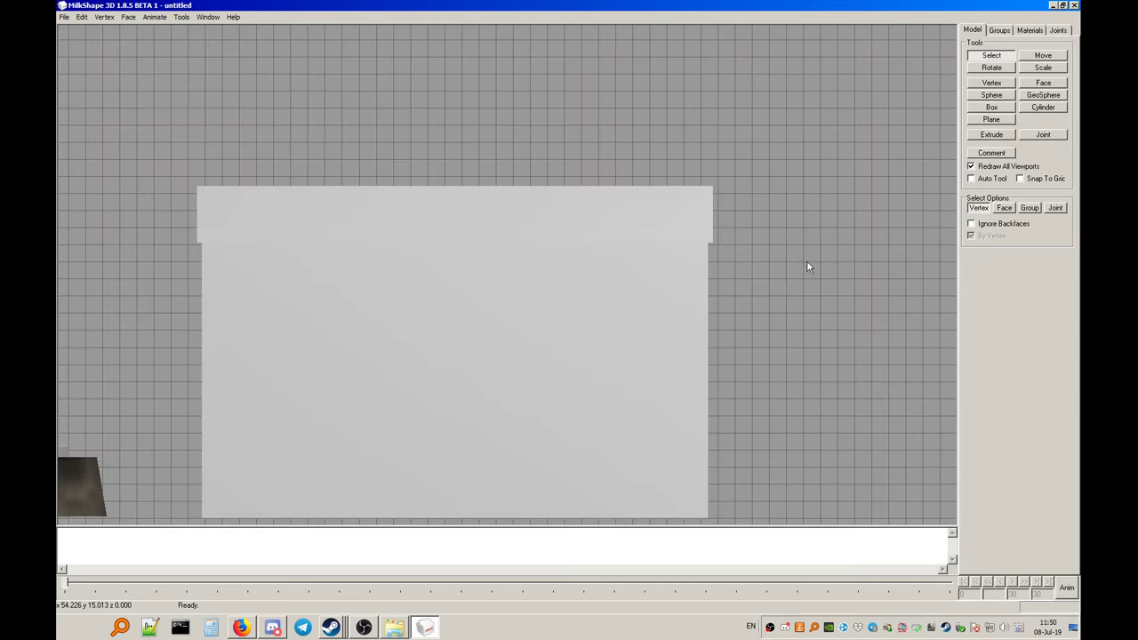
right_click(743, 139)
click(758, 149)
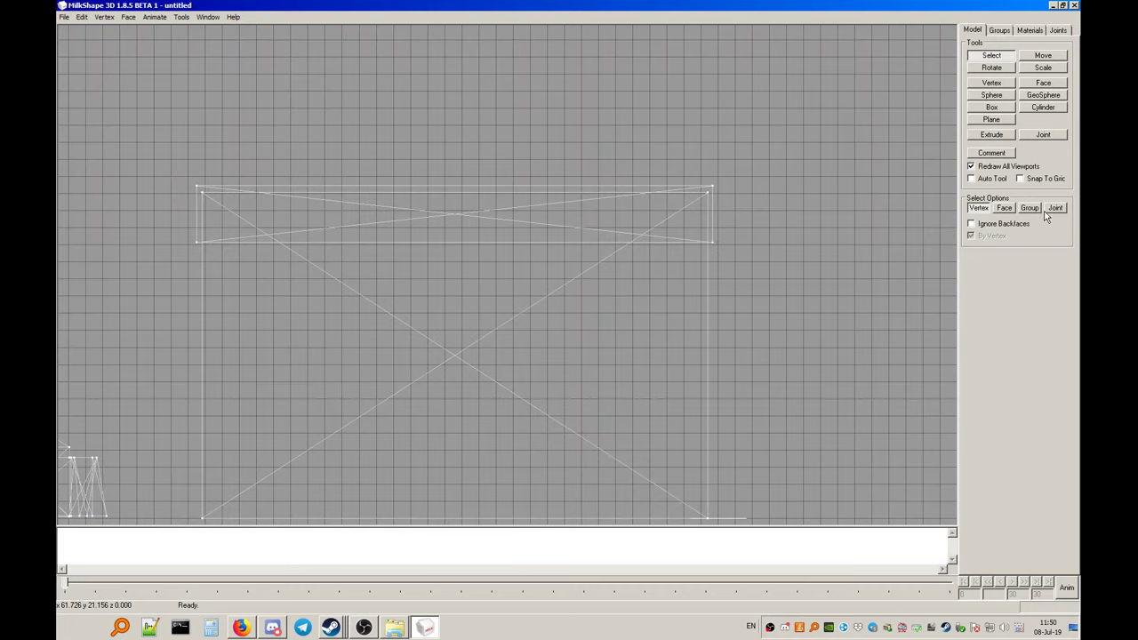
click(1003, 209)
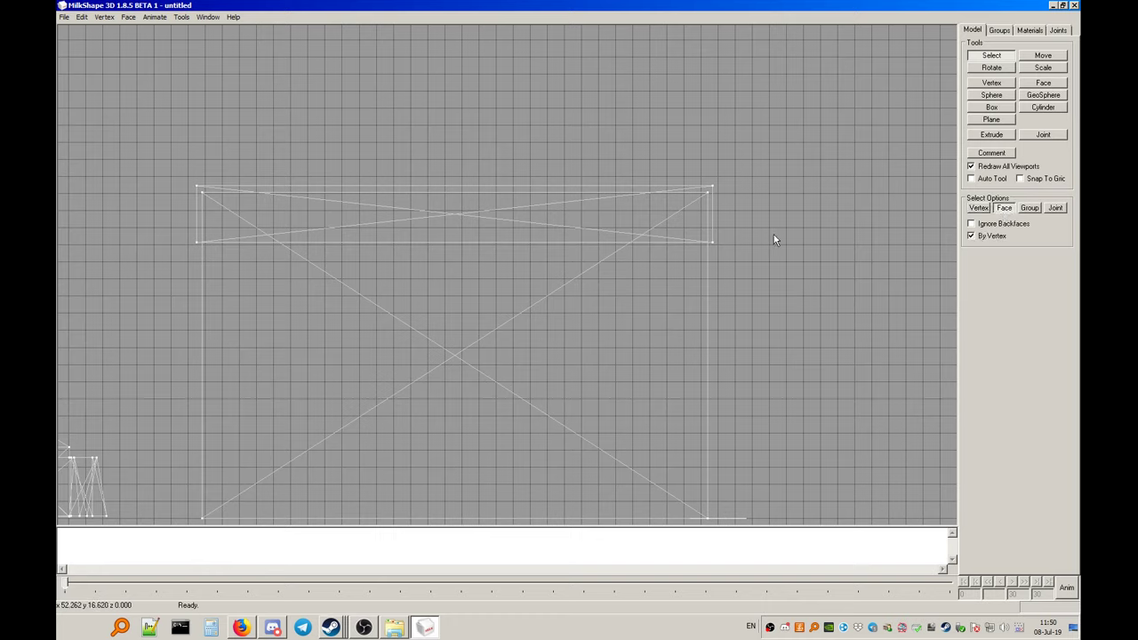
drag(770, 231, 162, 251)
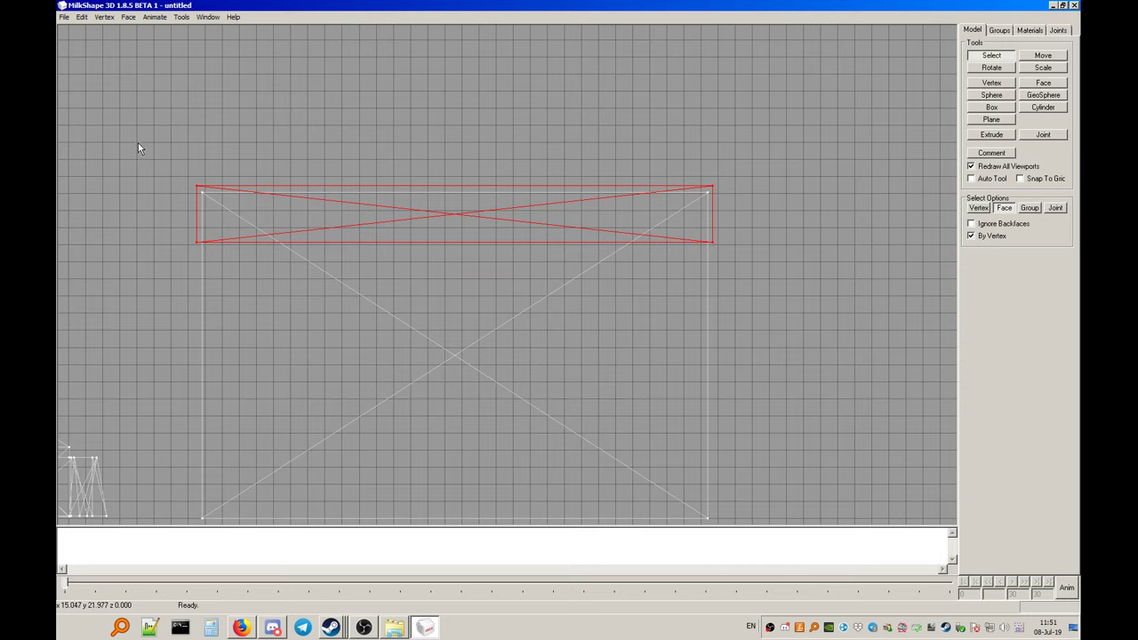
drag(151, 157, 749, 216)
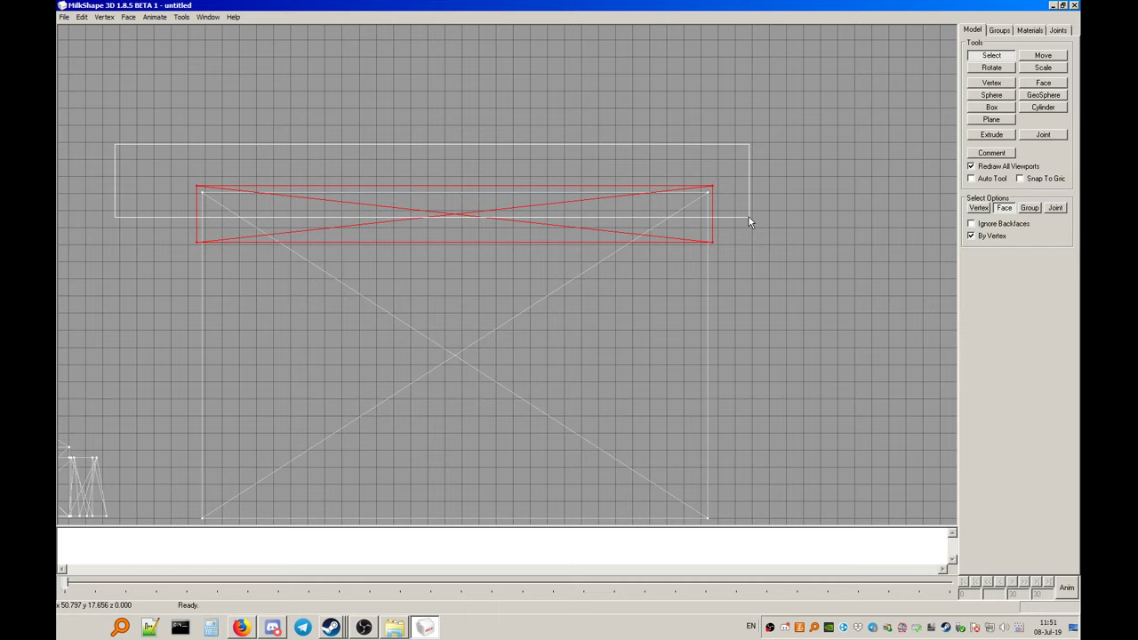
drag(749, 217, 748, 217)
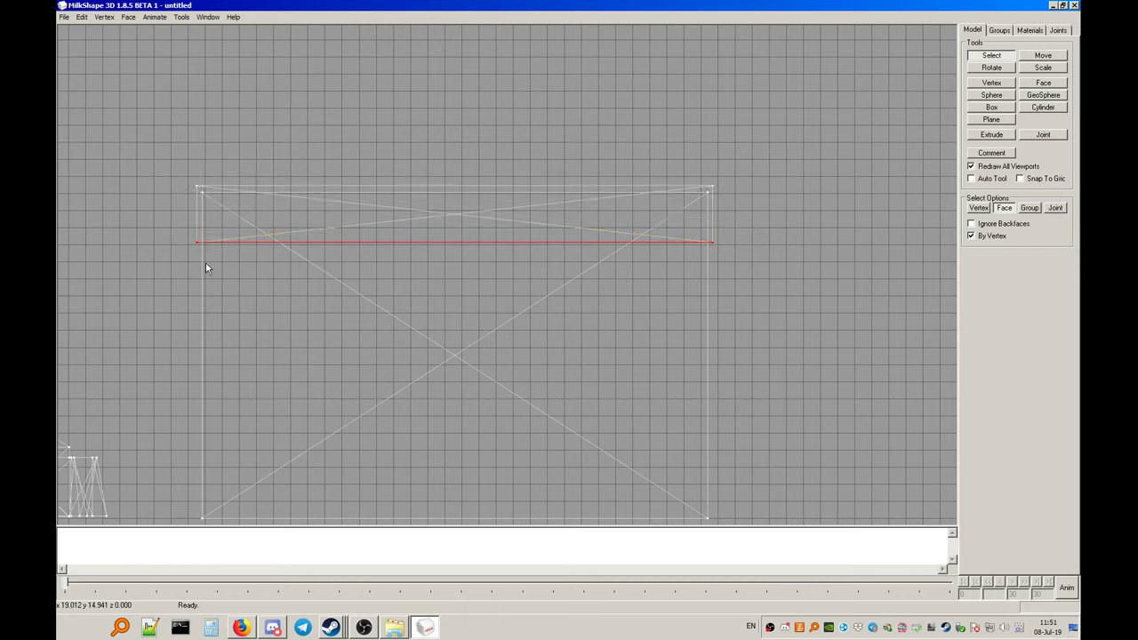
click(997, 60)
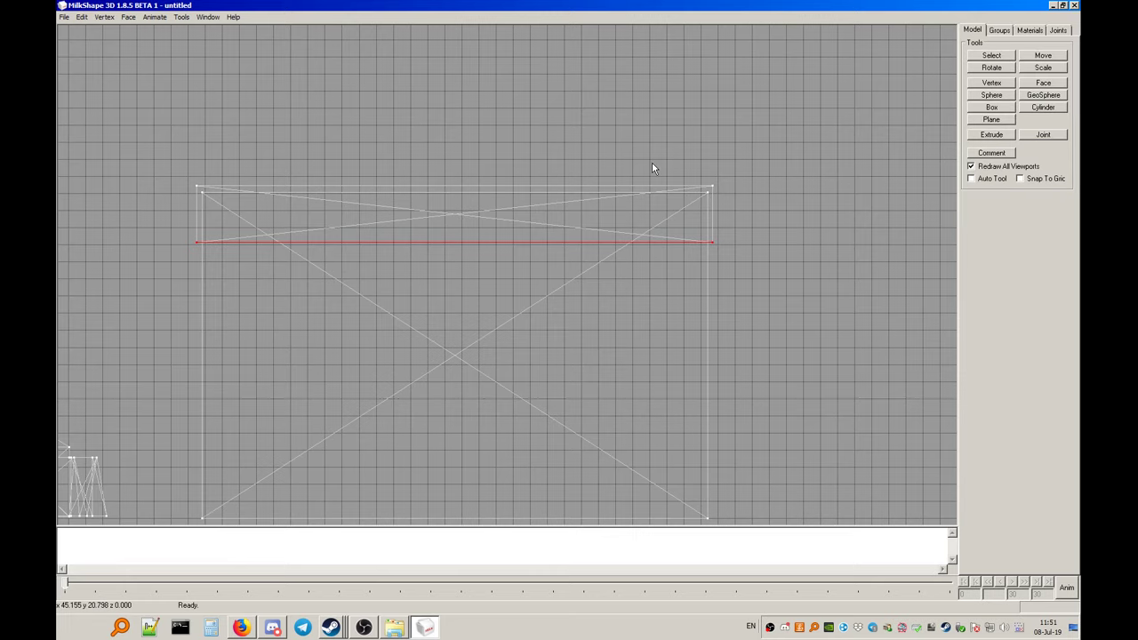
right_click(653, 167)
click(784, 274)
drag(778, 268, 672, 238)
right_click(673, 238)
click(718, 276)
drag(717, 280, 680, 275)
right_click(680, 274)
mouse_move(725, 393)
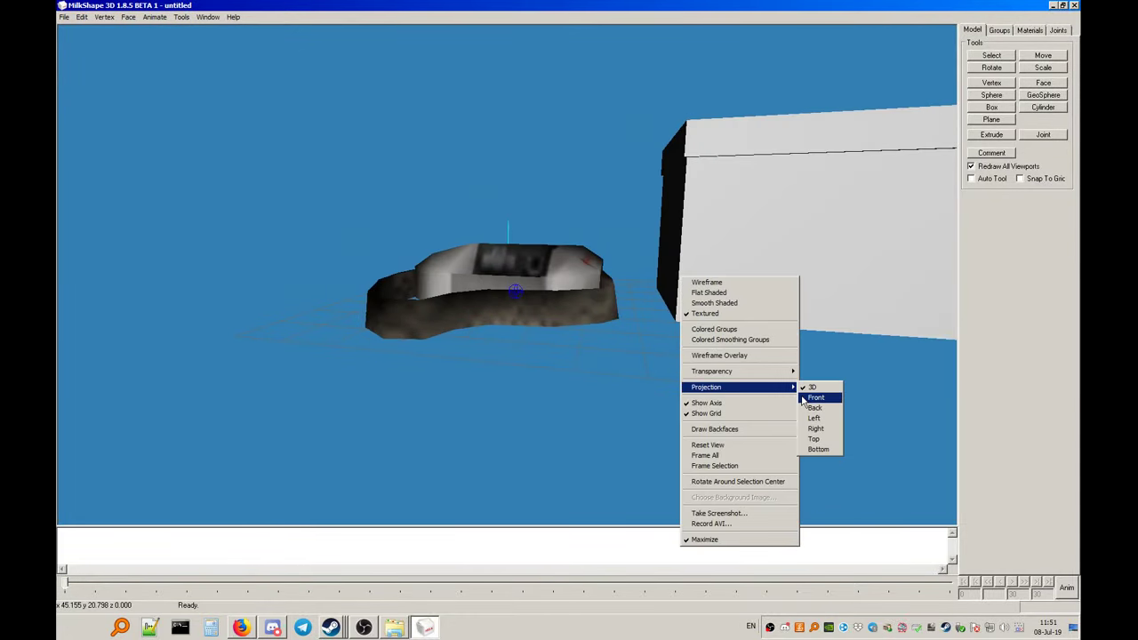
click(811, 397)
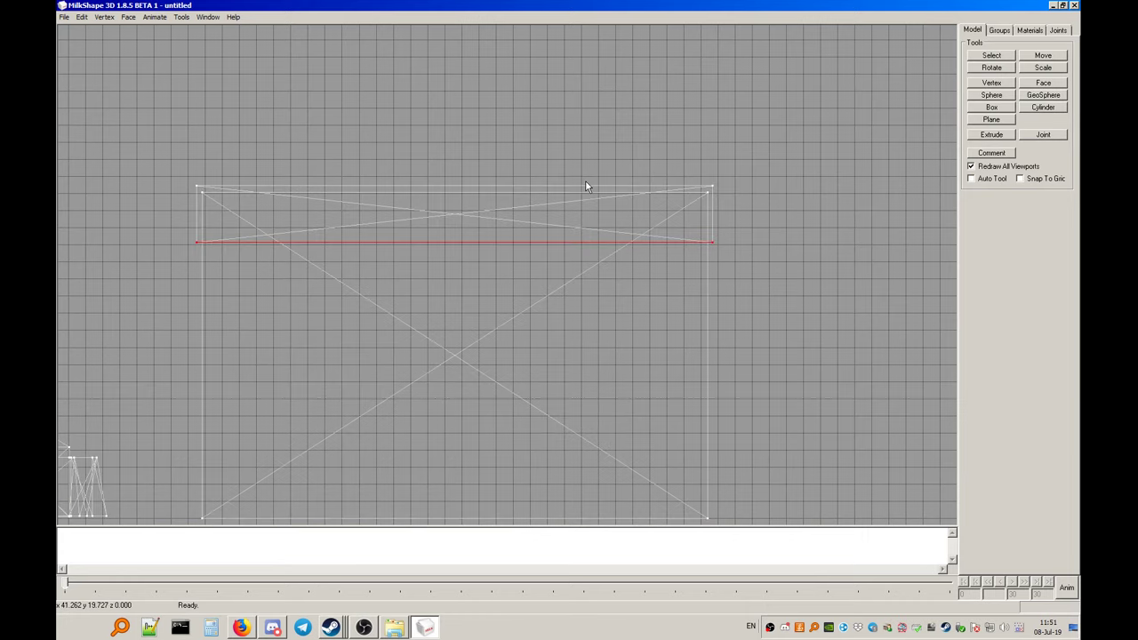
click(510, 243)
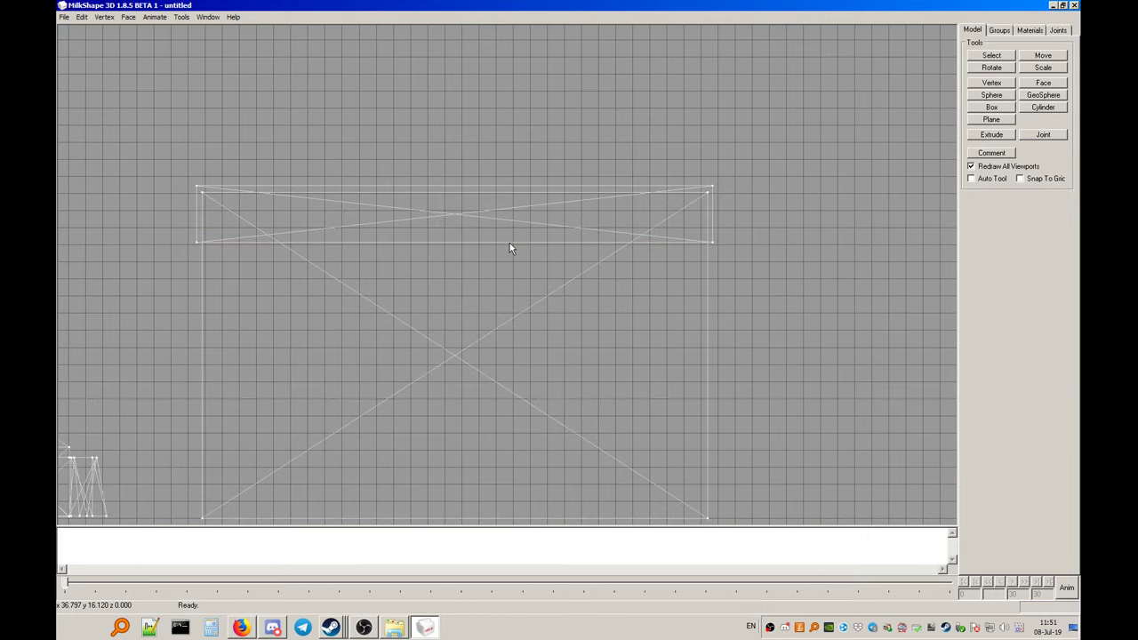
Examine the box and the lid's underside from low angles in the textured 3D projection
right_click(516, 130)
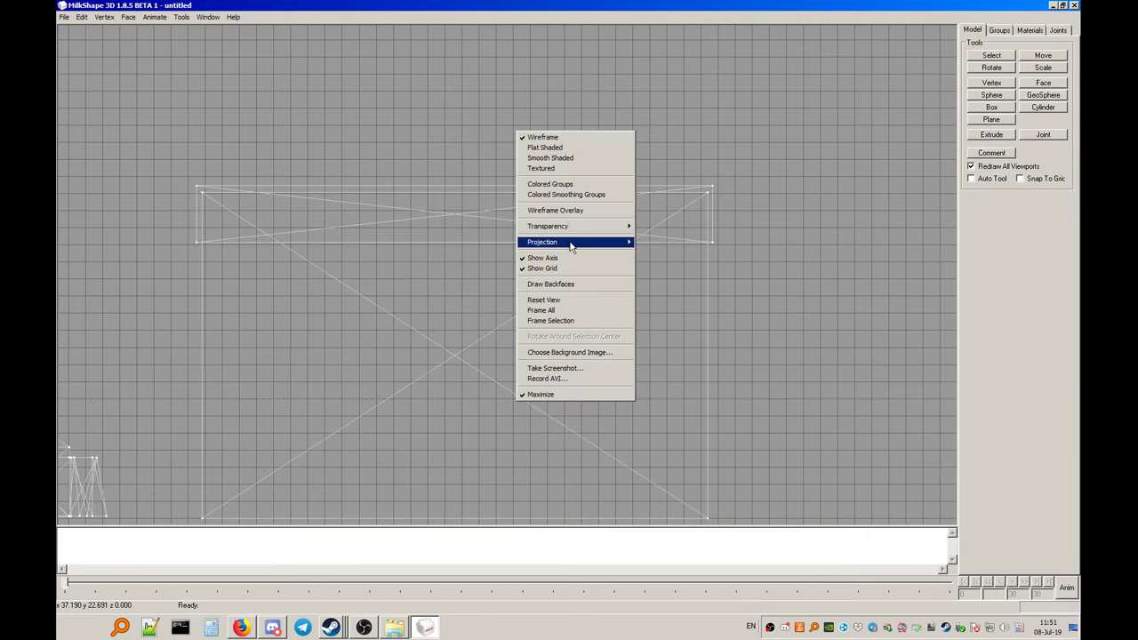
mouse_move(572, 243)
click(660, 245)
drag(659, 242, 641, 175)
right_click(641, 175)
click(711, 196)
mouse_move(723, 193)
mouse_down()
mouse_move(803, 184)
mouse_move(761, 157)
mouse_move(643, 208)
mouse_move(675, 236)
mouse_move(819, 217)
mouse_move(738, 228)
mouse_move(604, 210)
mouse_up()
right_click(580, 199)
mouse_move(676, 309)
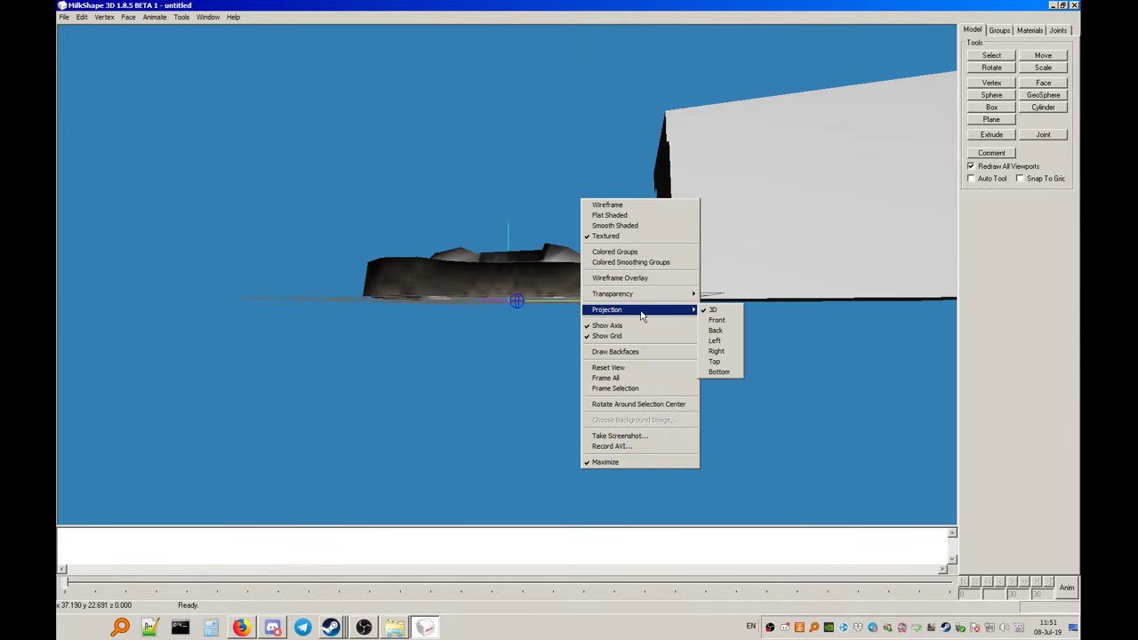
click(715, 322)
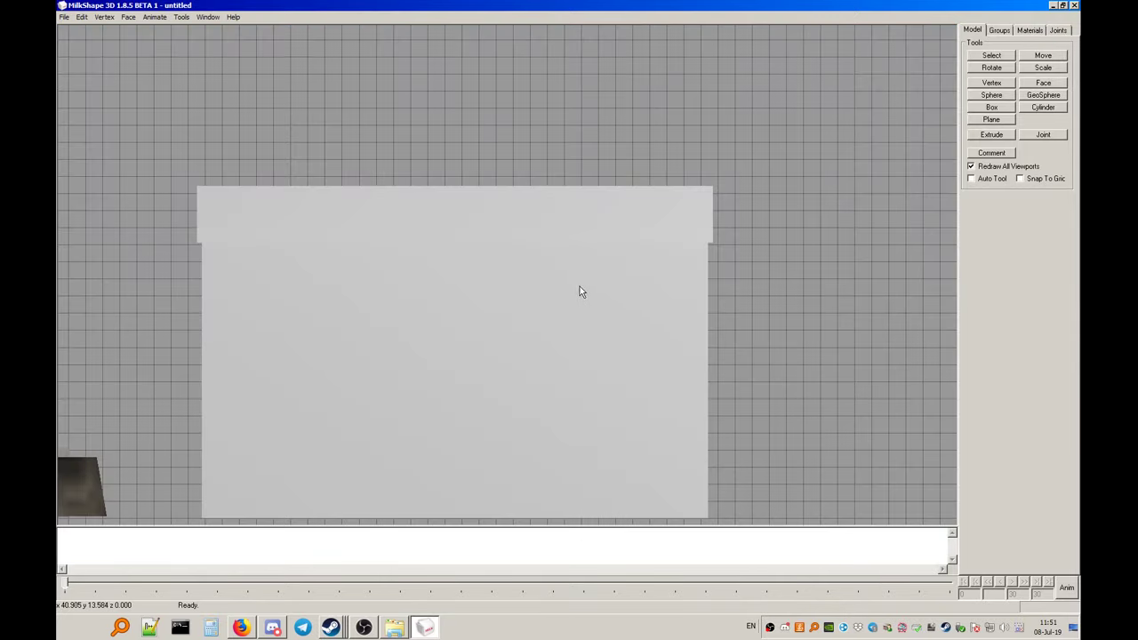
Examine the flap shape on the classic Doom medkit reference image in Firefox, and return to MilkShape 3D in wireframe
click(243, 623)
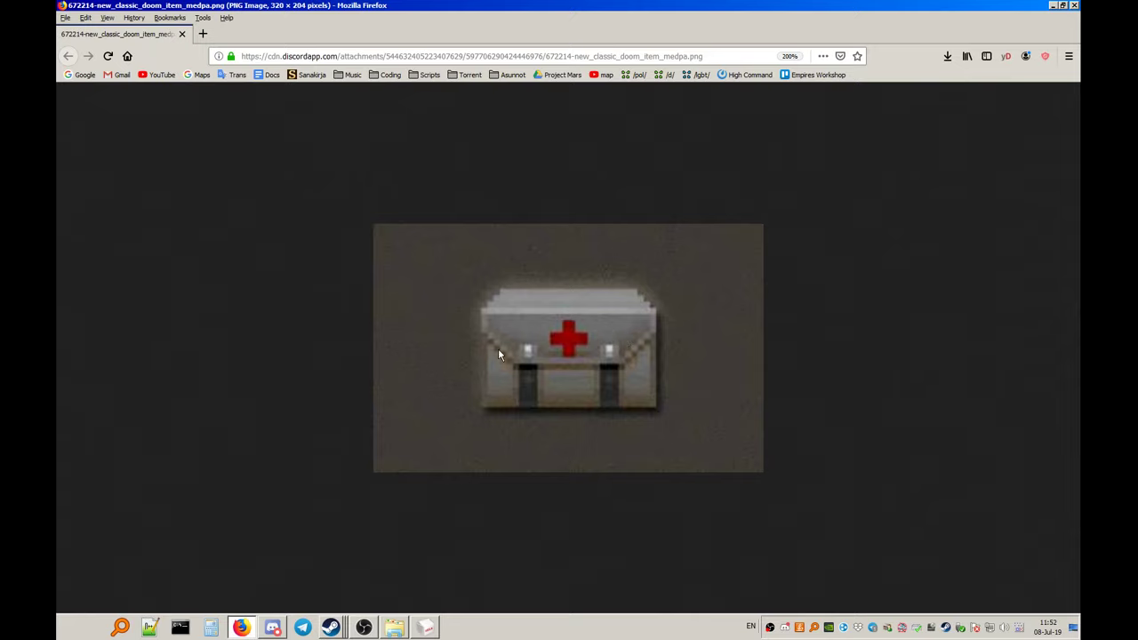
click(425, 628)
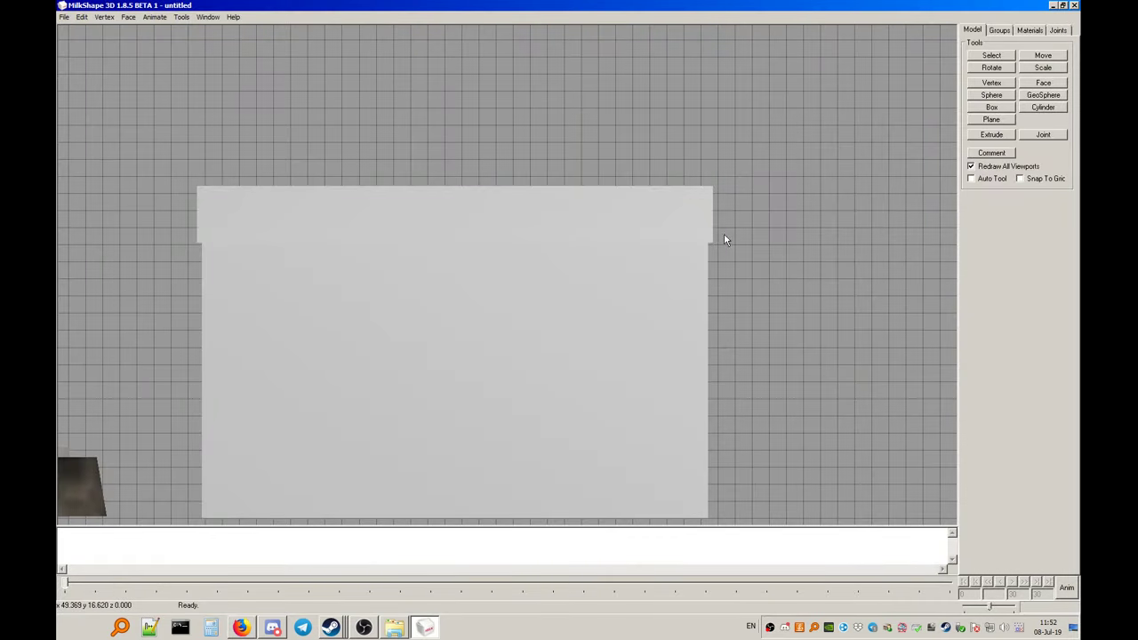
right_click(770, 155)
click(772, 157)
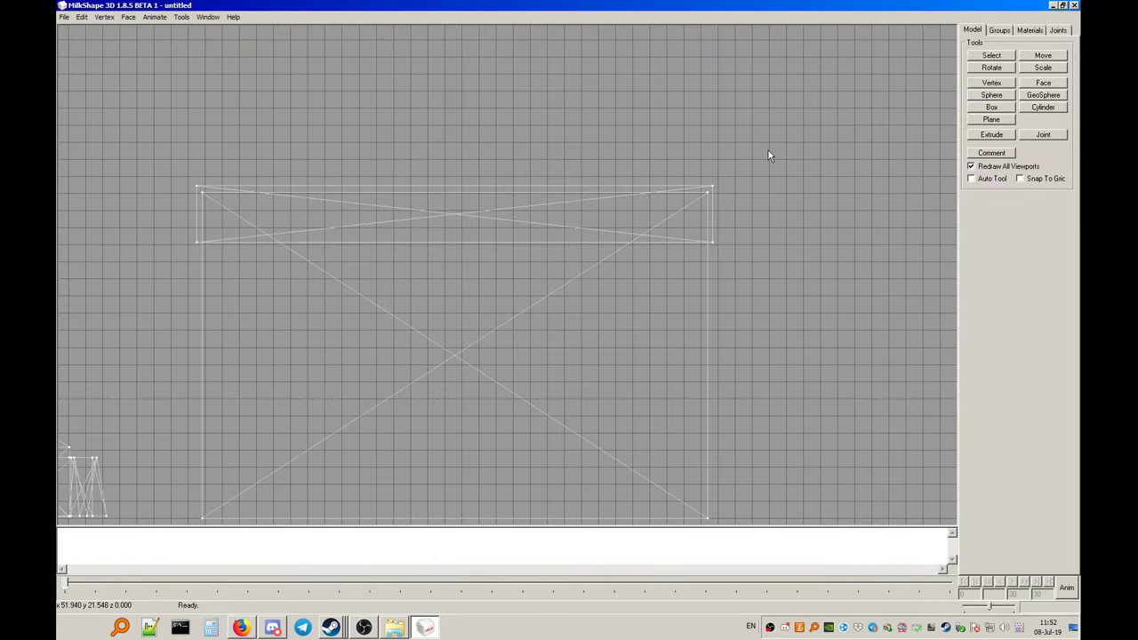
Duplicate the lid's front face, selecting it with Ignore Backfaces on and By Vertex off and excluding the body's faces
right_click(540, 162)
mouse_move(611, 272)
click(679, 281)
click(990, 56)
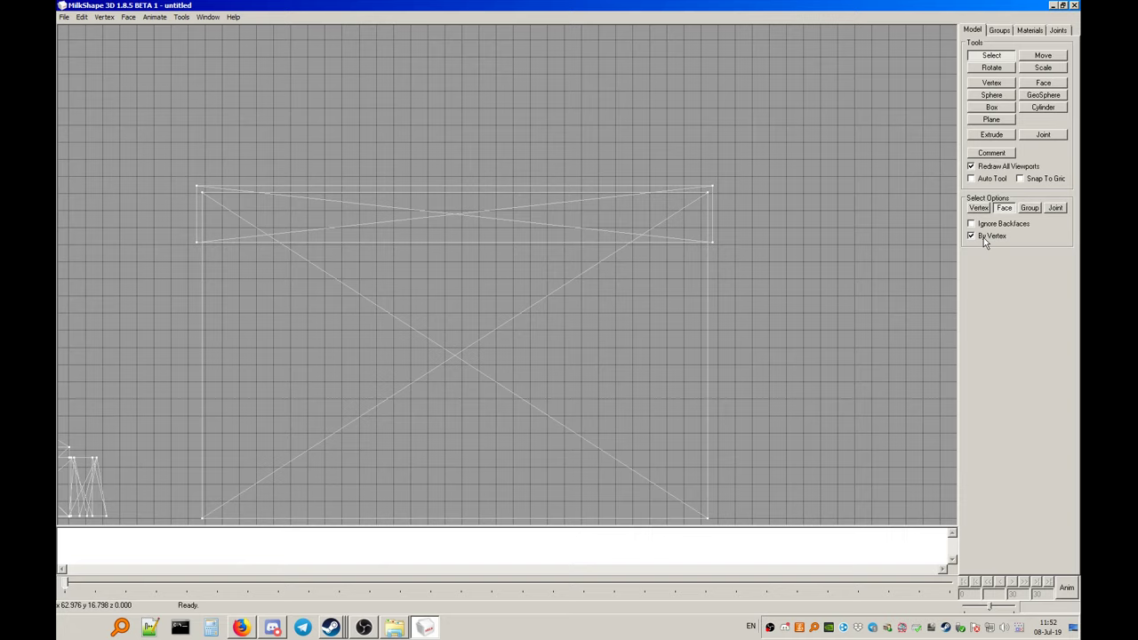
click(984, 240)
click(982, 224)
drag(670, 188, 245, 237)
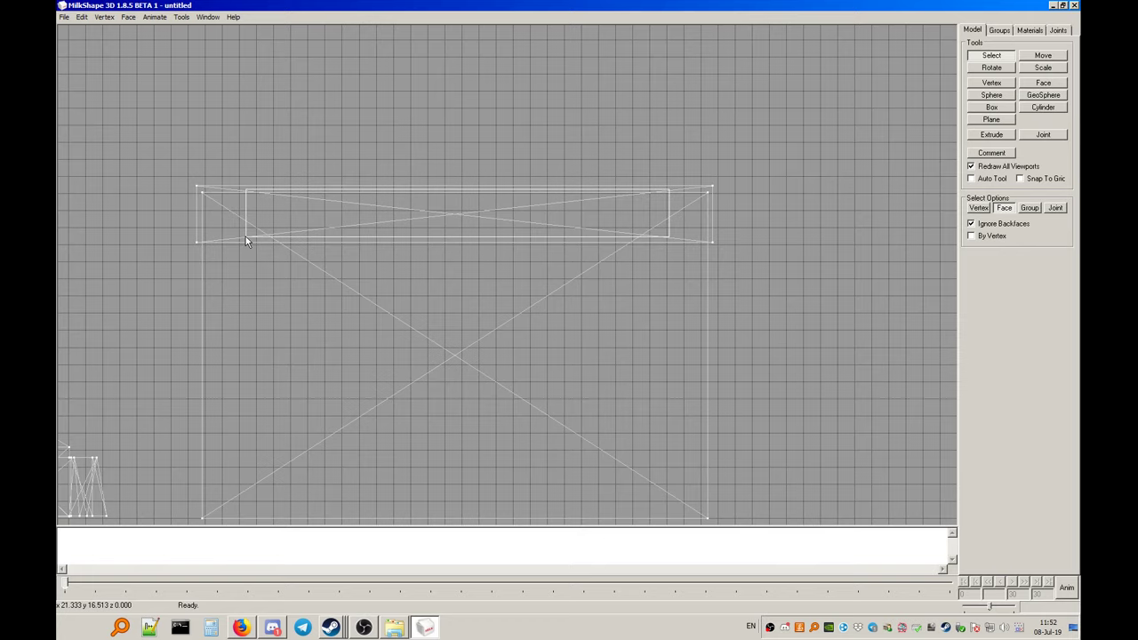
drag(245, 237, 245, 241)
drag(245, 240, 246, 240)
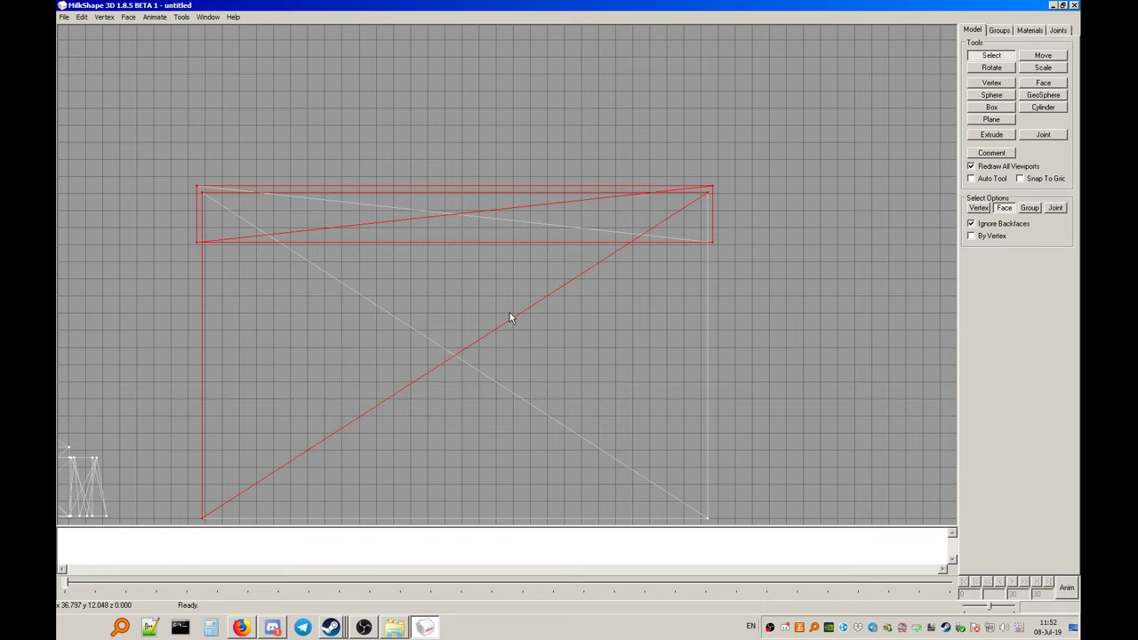
scroll(509, 313, down, 3)
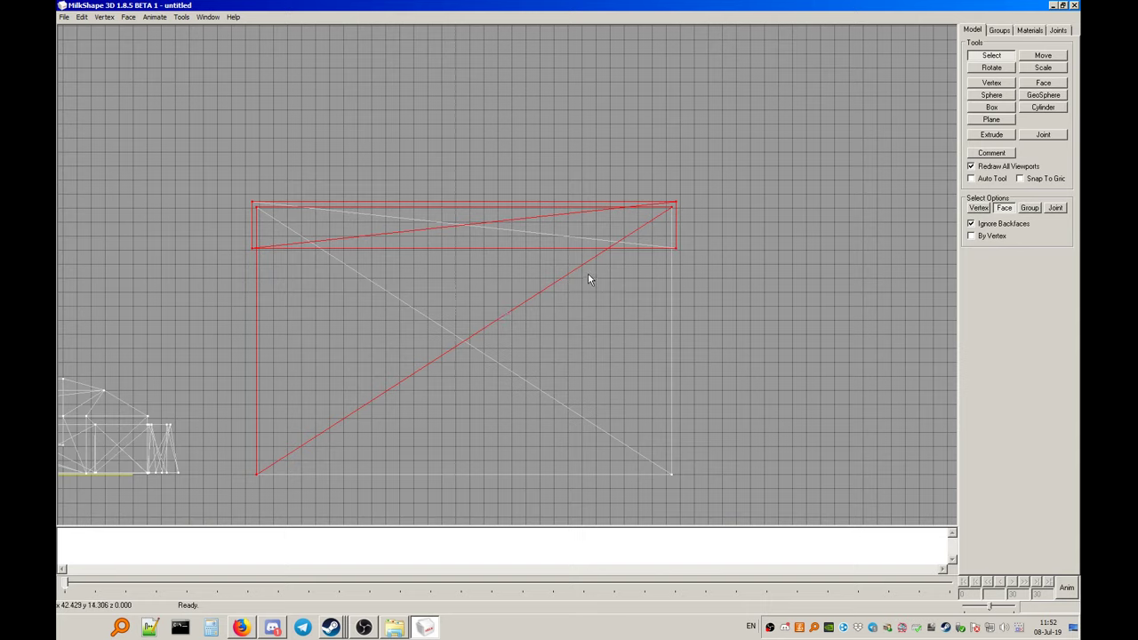
drag(626, 276, 223, 505)
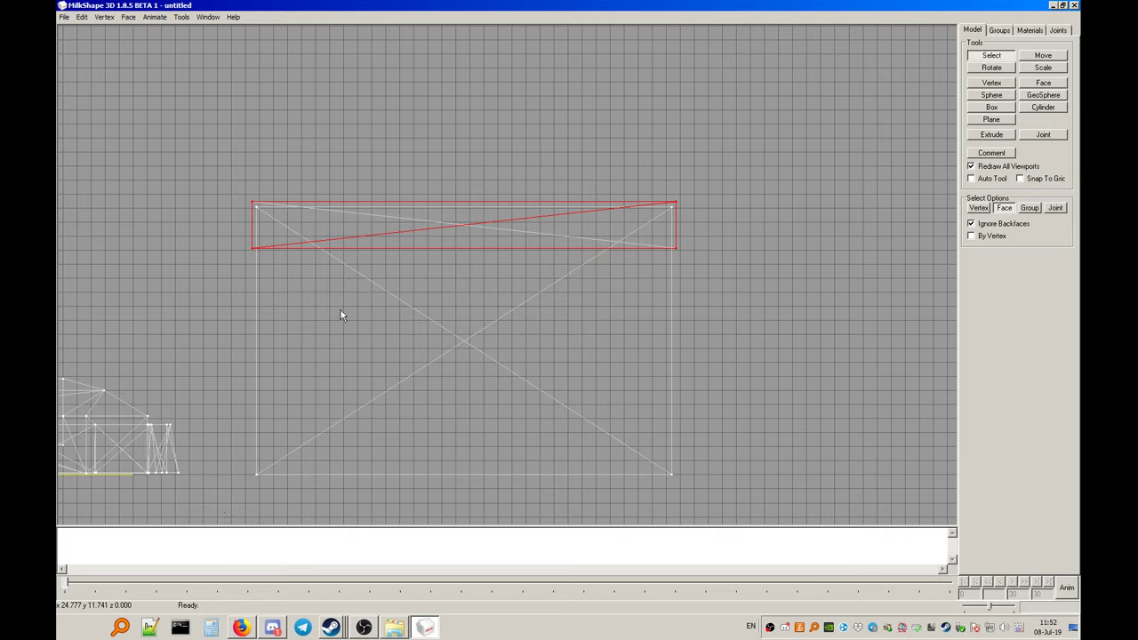
click(984, 226)
click(984, 237)
click(82, 17)
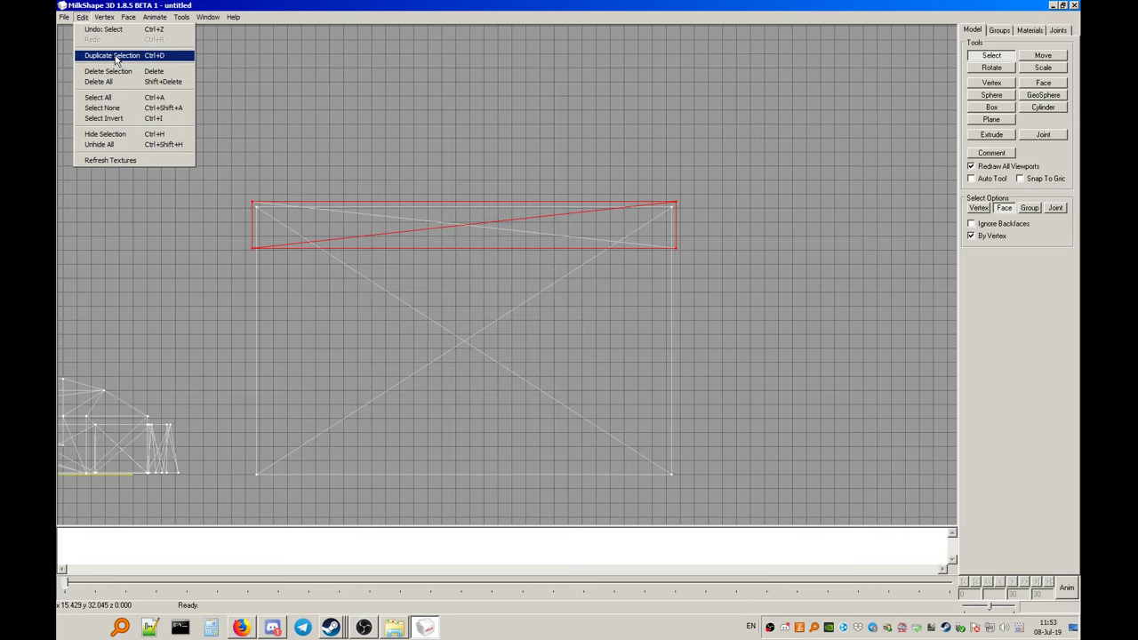
click(114, 56)
Move the duplicated face down along Y to just below the lid and scale it taller in Y from its upper edge
click(1043, 56)
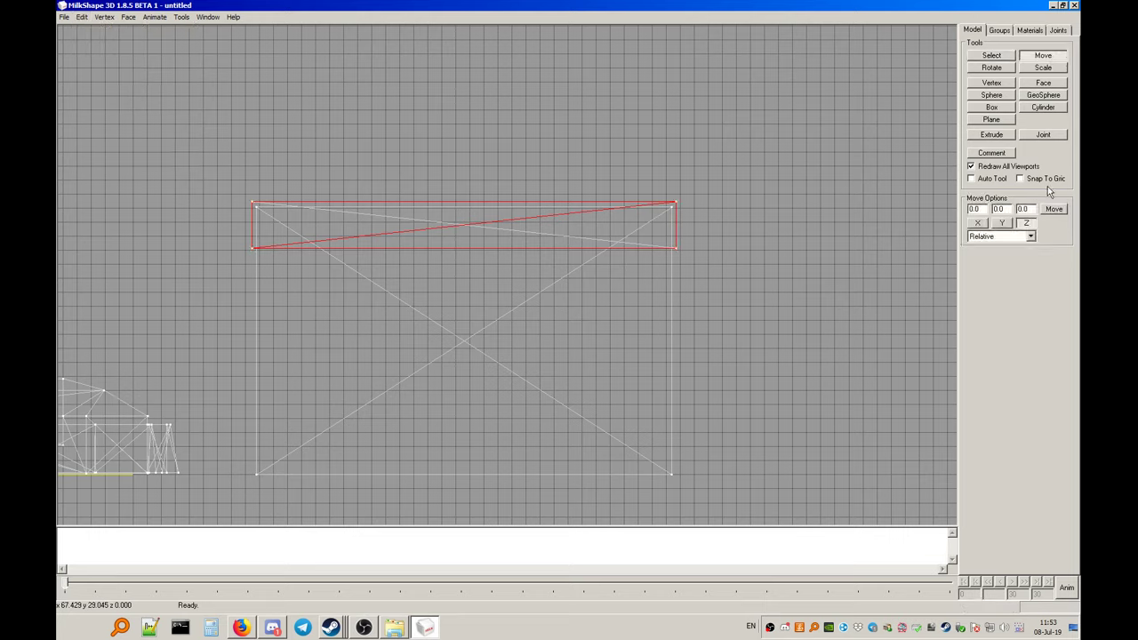
click(1008, 224)
drag(588, 160, 588, 213)
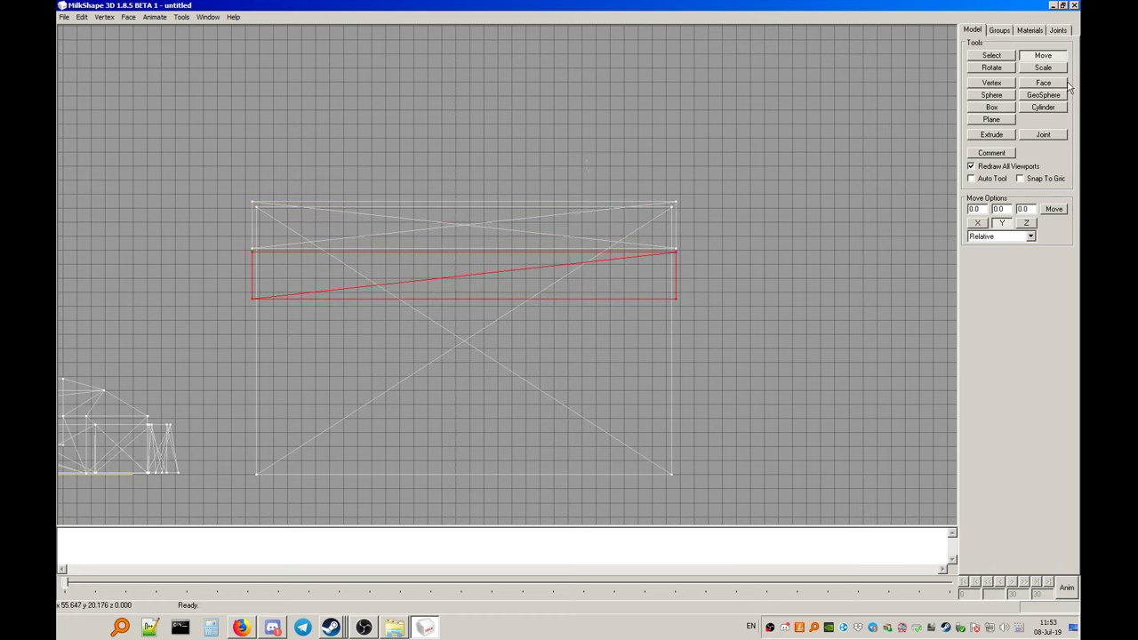
click(1042, 68)
click(1002, 258)
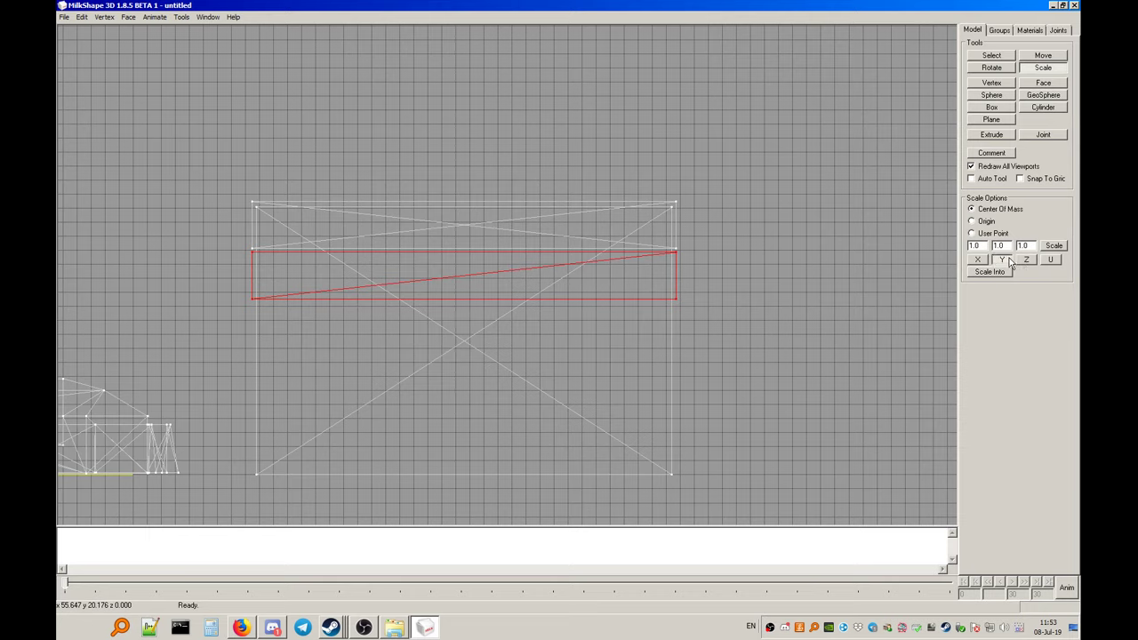
click(987, 235)
drag(480, 255, 460, 132)
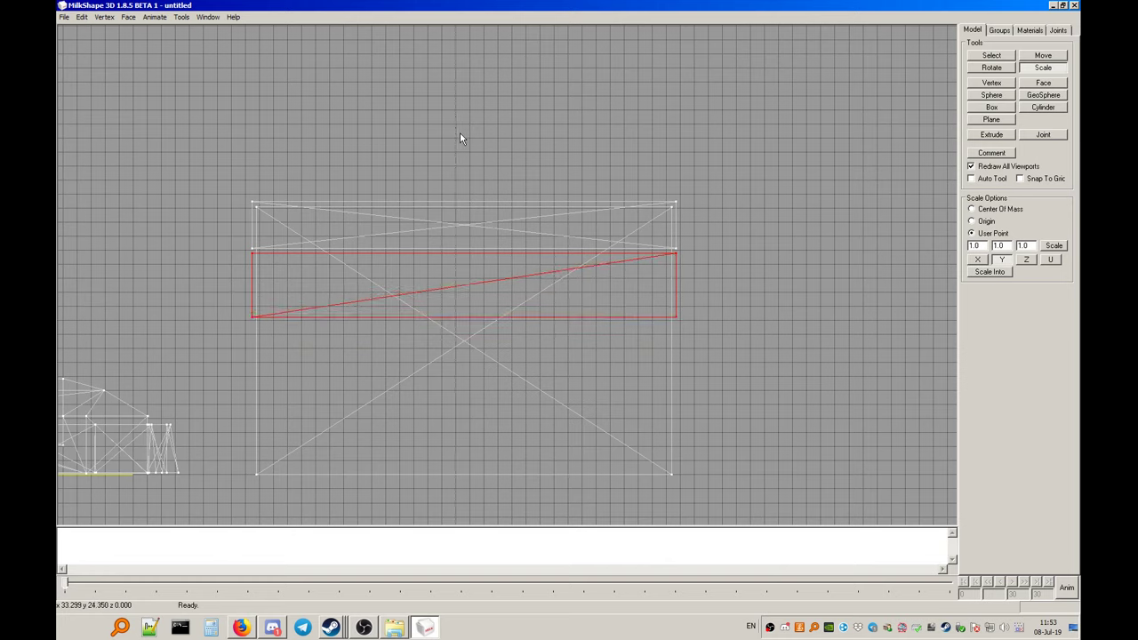
Scale the flap's lower vertices inward along X about their center of mass to about two thirds of the lid's width
click(993, 55)
click(978, 208)
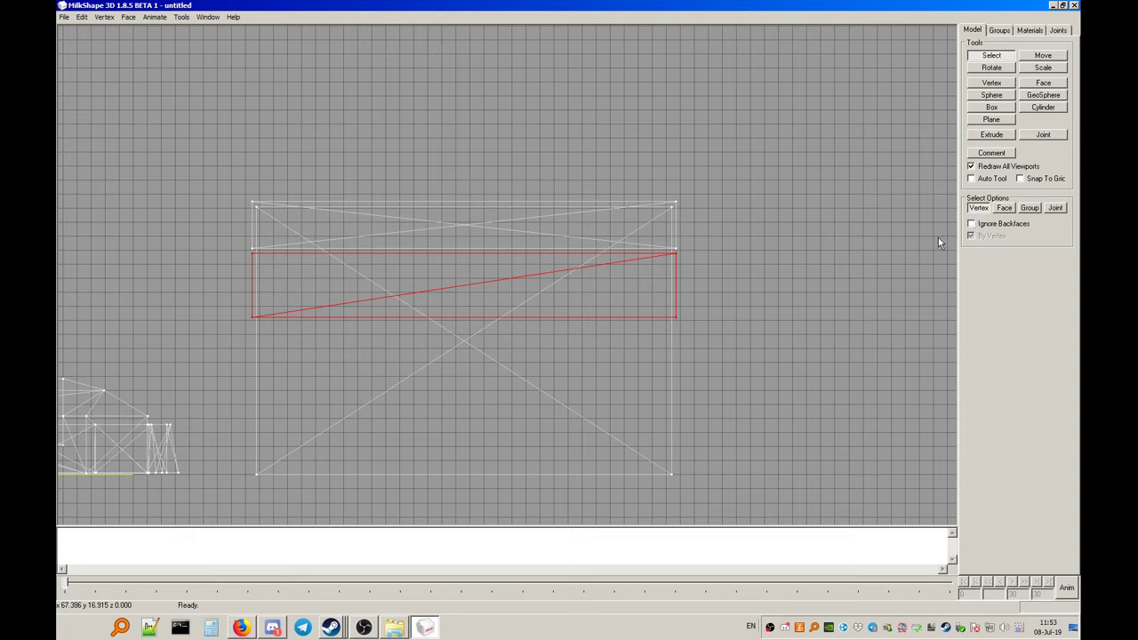
click(724, 283)
drag(720, 306, 178, 335)
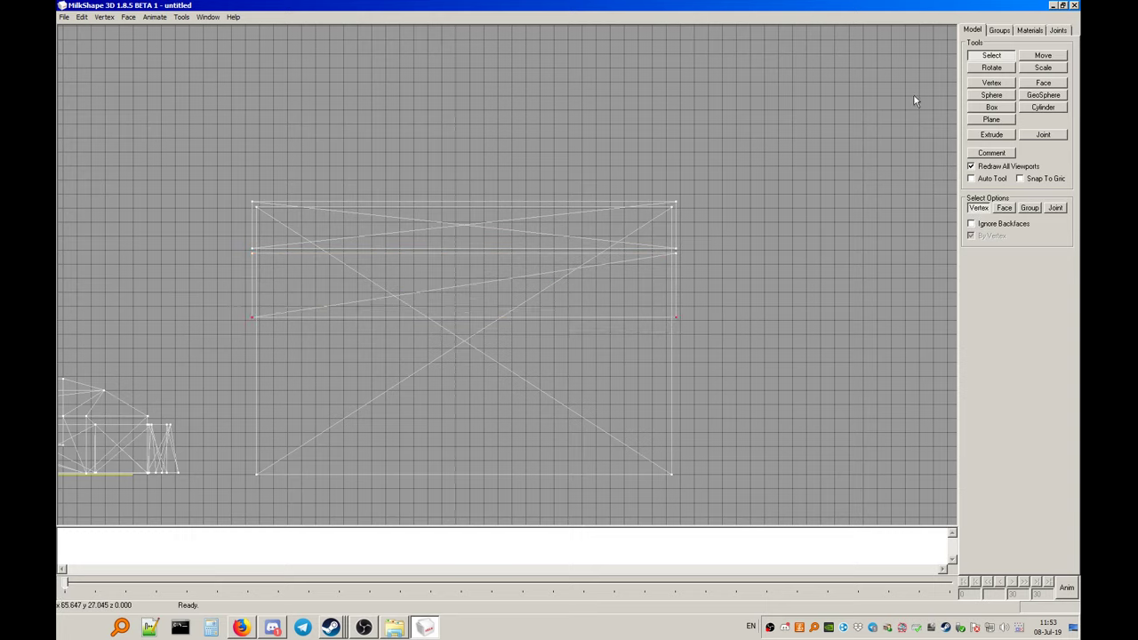
click(1047, 70)
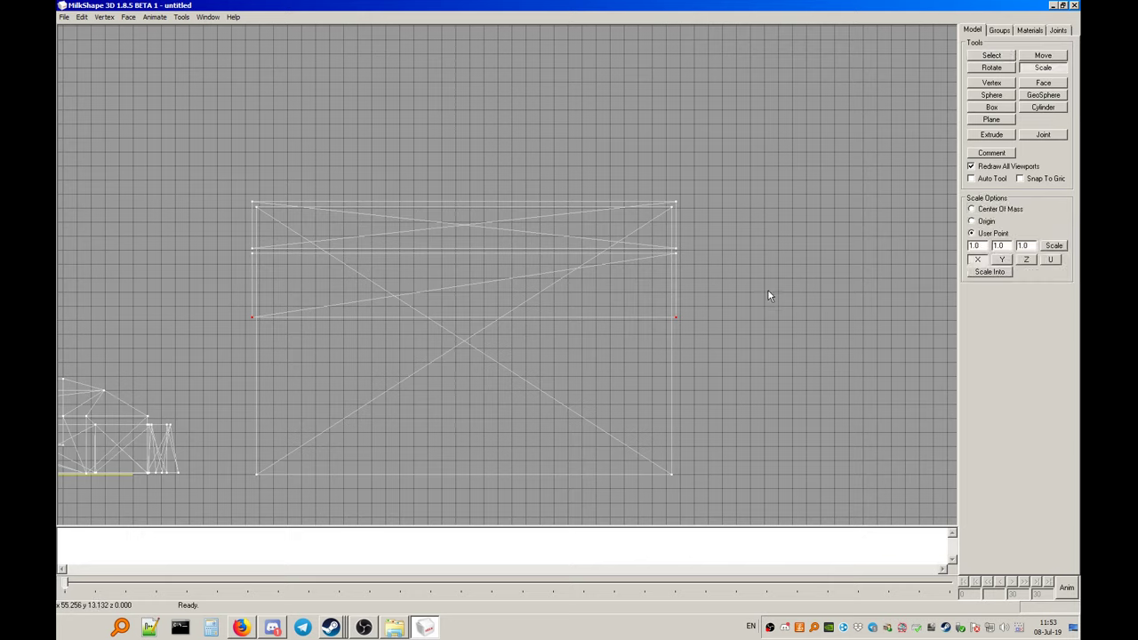
click(987, 210)
drag(792, 361, 673, 352)
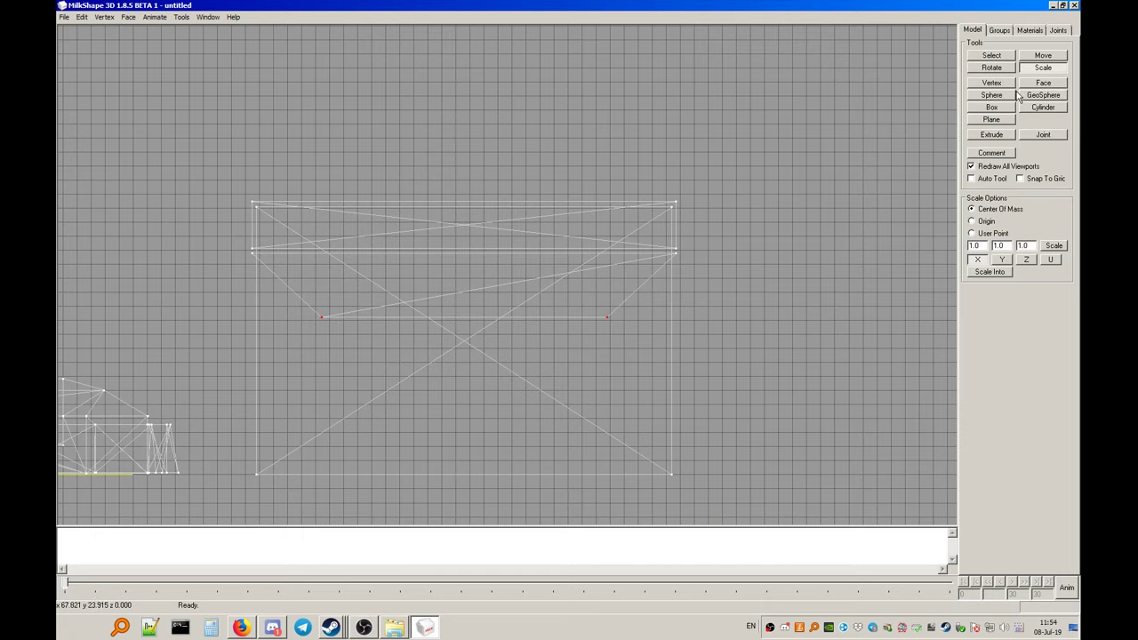
Bring the lid's lower vertices and the flap's upper vertices to one common height and weld them together
click(992, 56)
click(978, 207)
click(785, 214)
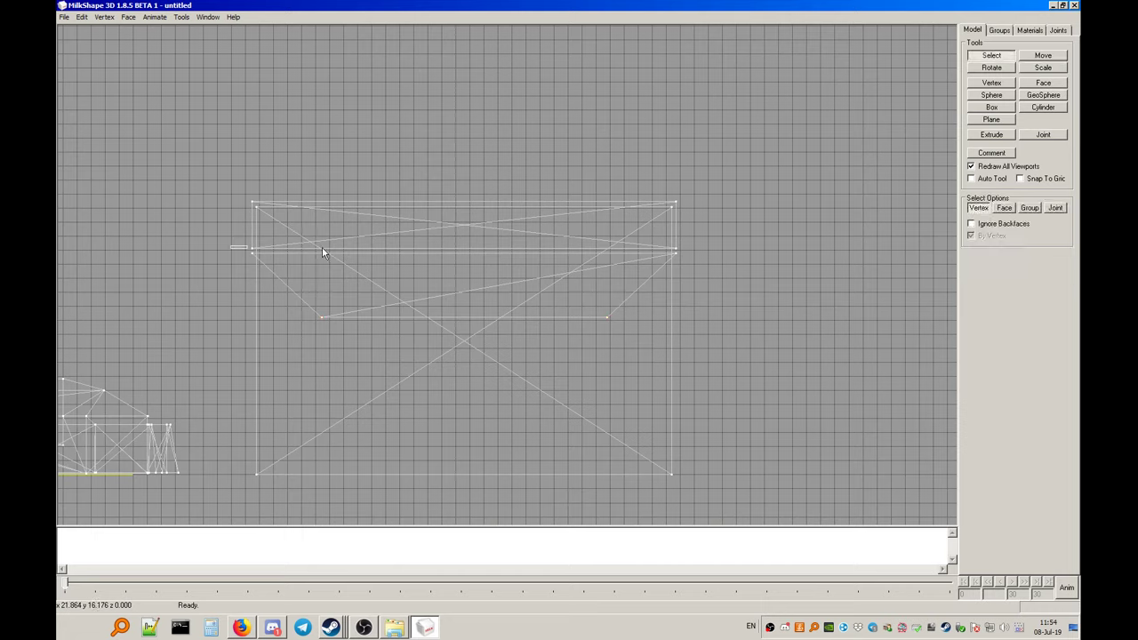
drag(323, 249, 823, 266)
key(ctrl+w)
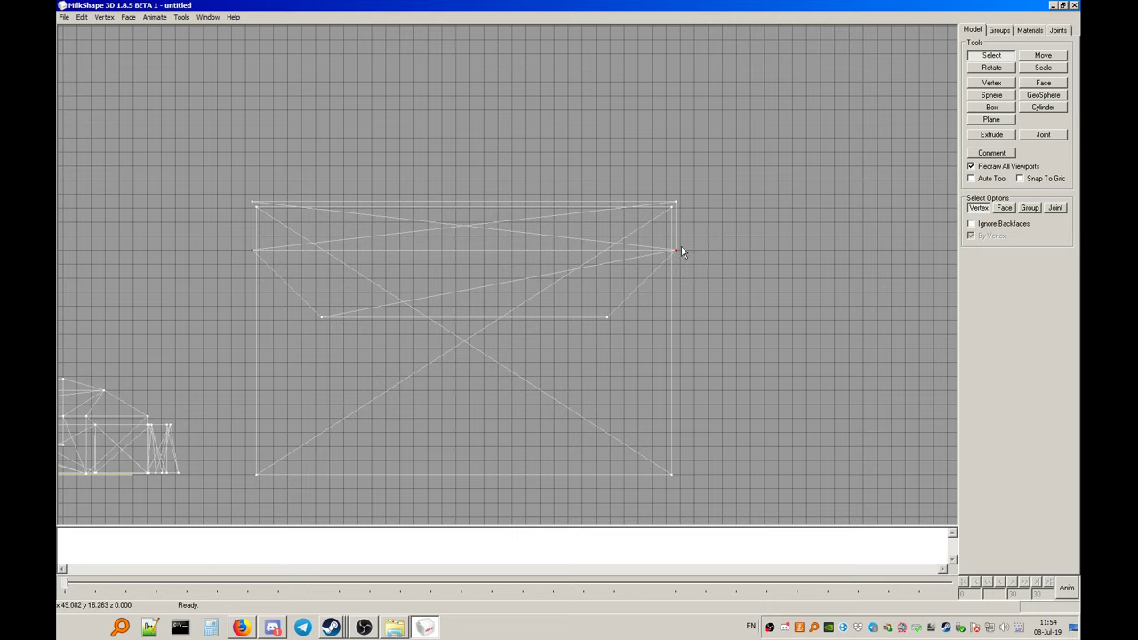
Try flattening all vertices at the box's positive-X end to a common X position, and undo it
drag(706, 158, 584, 499)
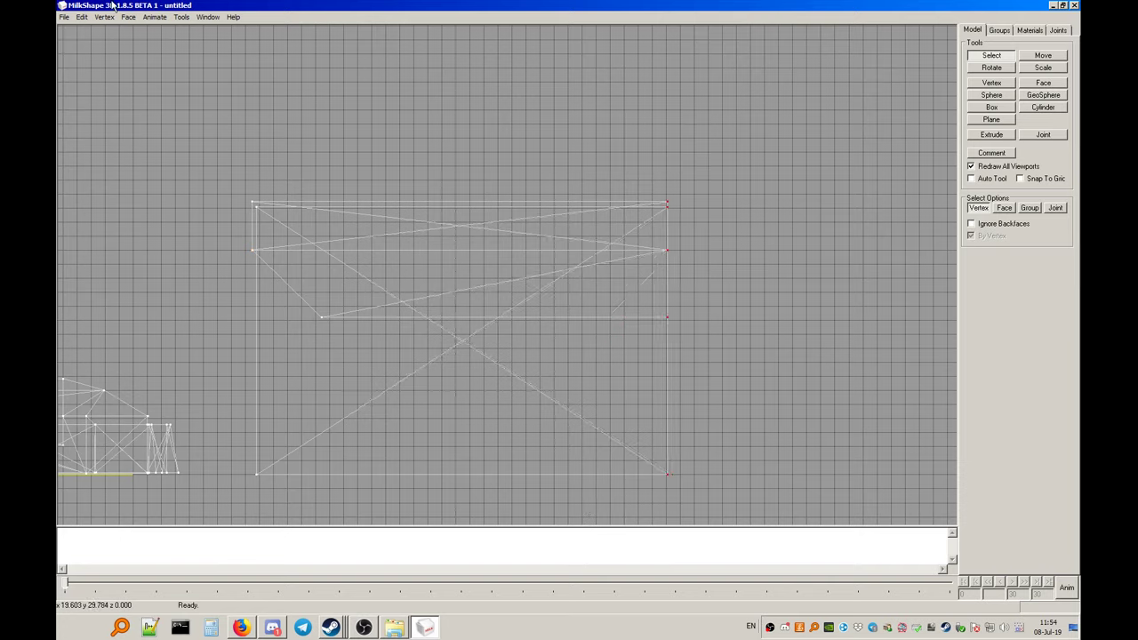
click(81, 17)
click(94, 28)
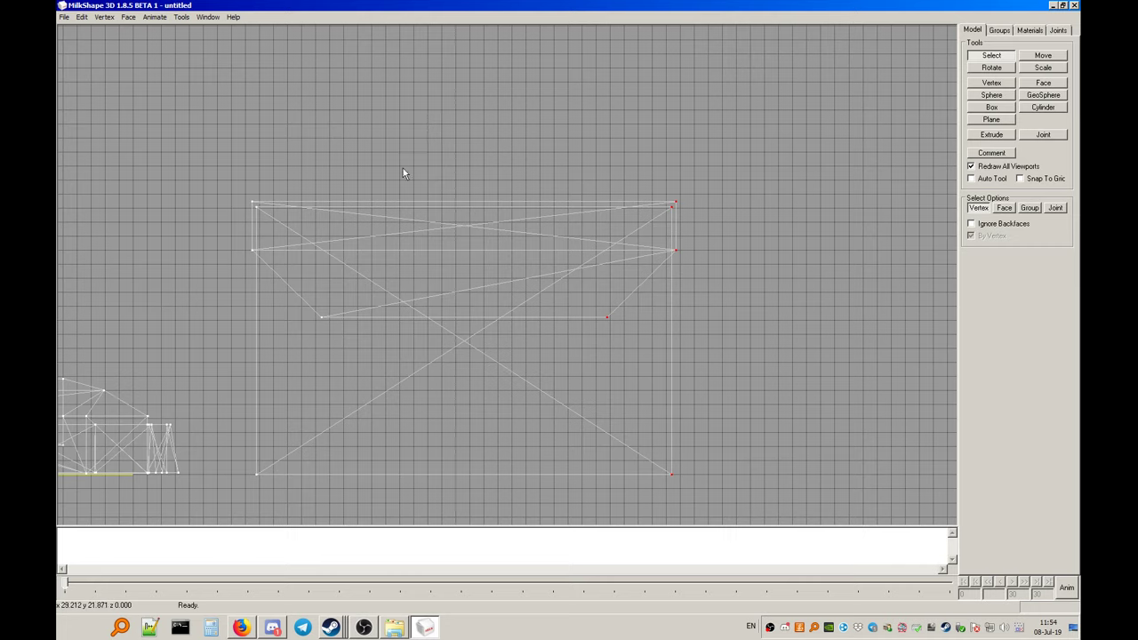
Select the vertices at both ends of the lid's lower edge, including the flap's upper corners, and weld them together
drag(334, 165, 204, 281)
drag(731, 243, 217, 271)
click(104, 17)
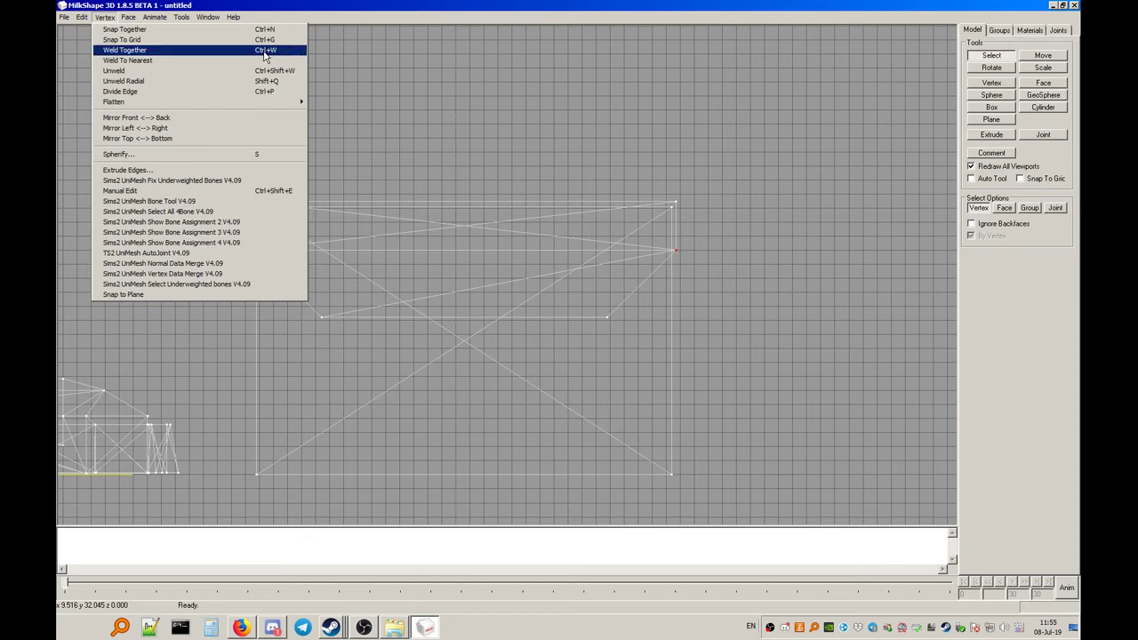
click(633, 301)
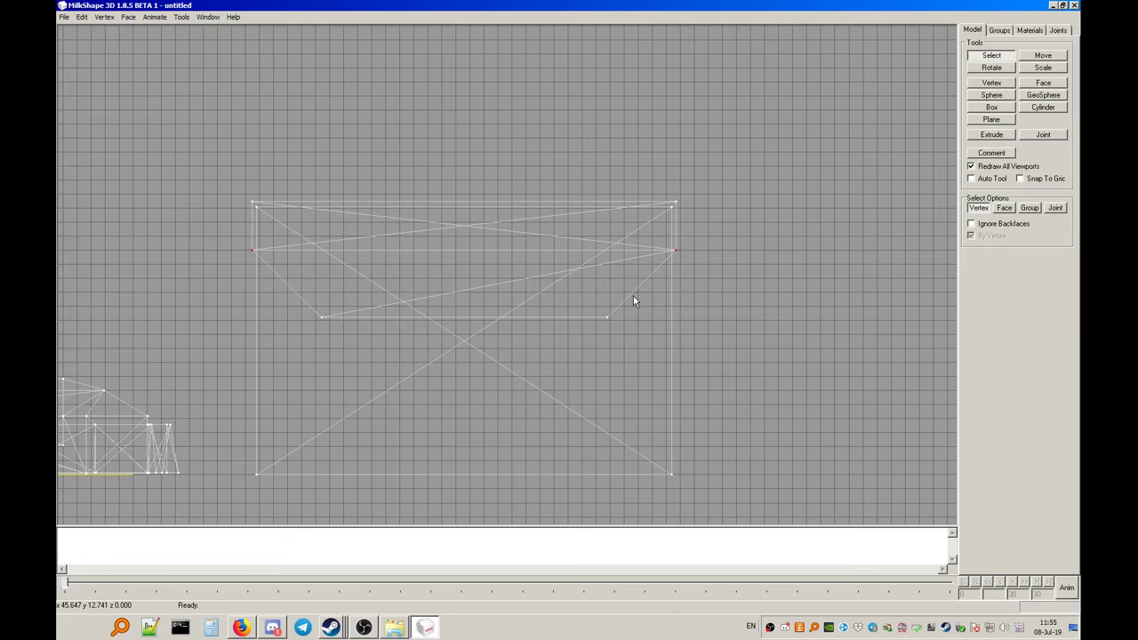
Examine the lid and front flap in the textured 3D view, the left wireframe view and the 3D wireframe
right_click(783, 198)
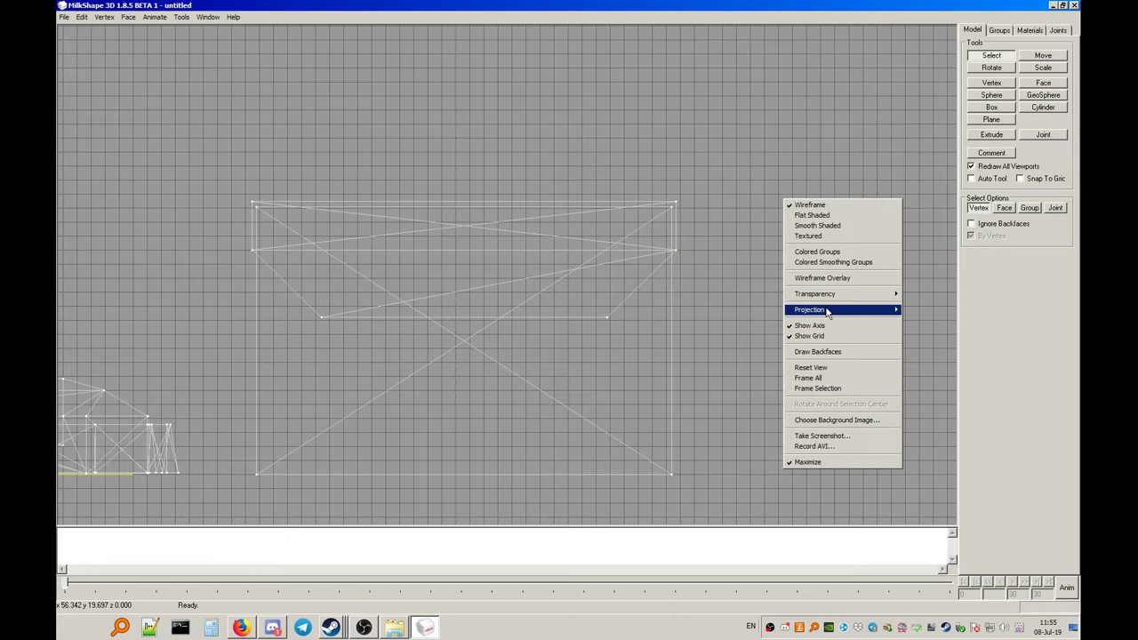
mouse_move(826, 315)
click(915, 309)
drag(894, 315, 691, 269)
right_click(682, 285)
click(726, 323)
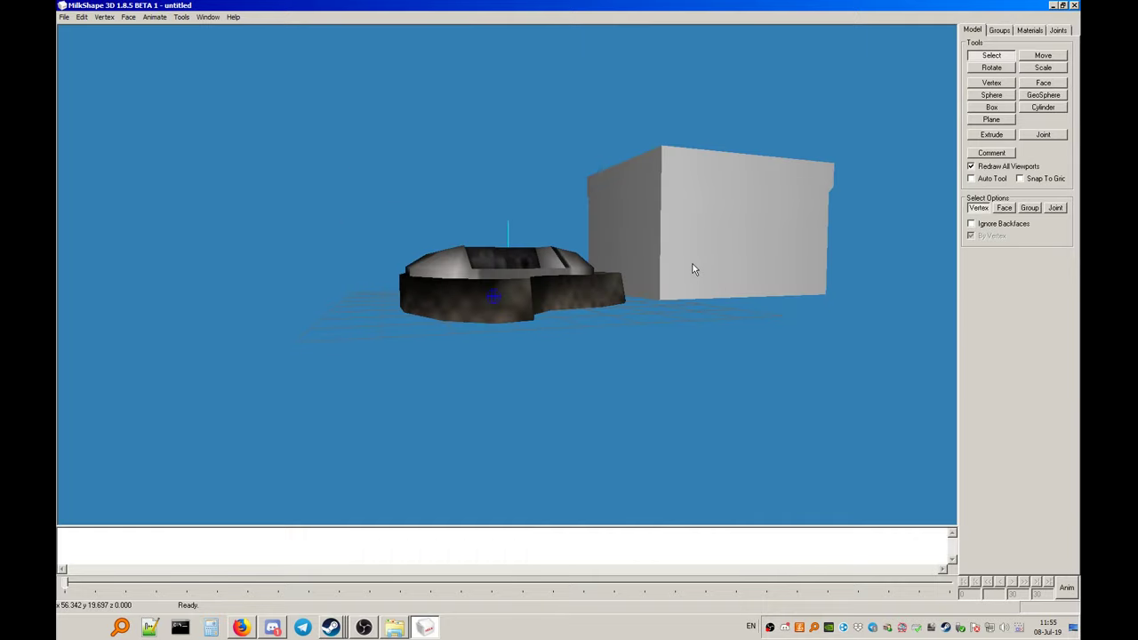
right_click(693, 266)
mouse_move(722, 374)
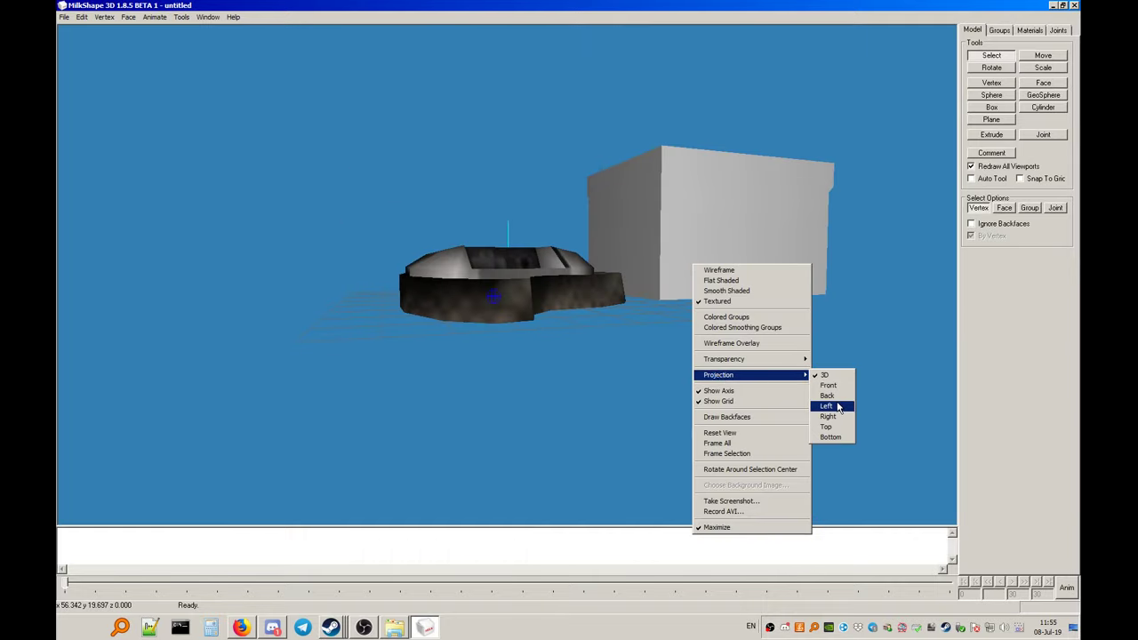
click(827, 405)
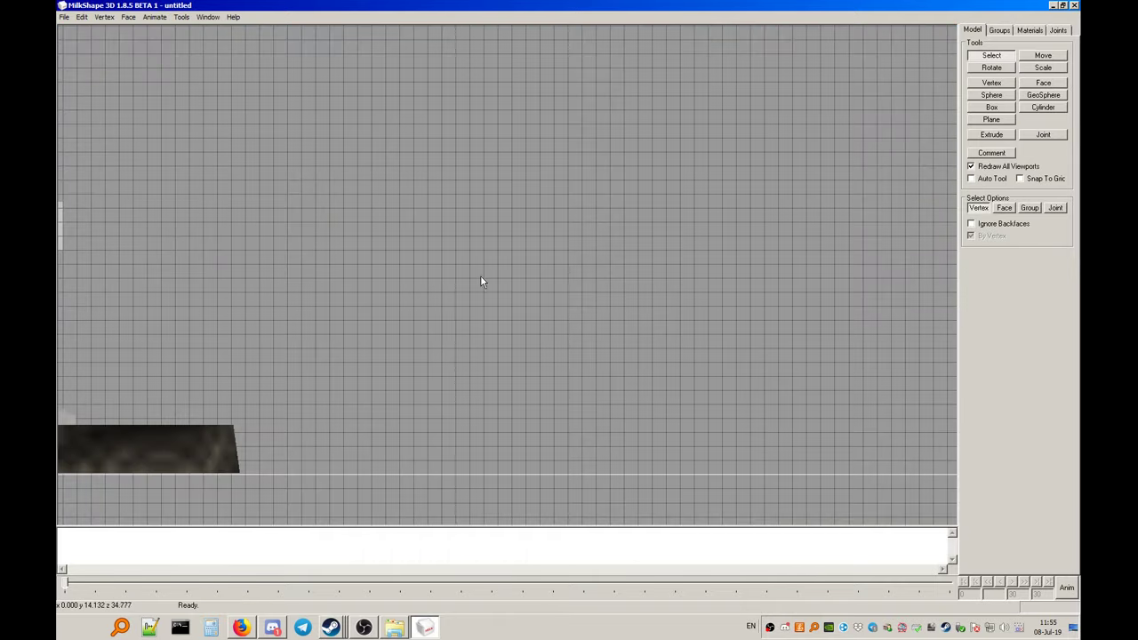
drag(537, 251, 521, 269)
right_click(521, 269)
click(530, 273)
scroll(513, 268, up, 5)
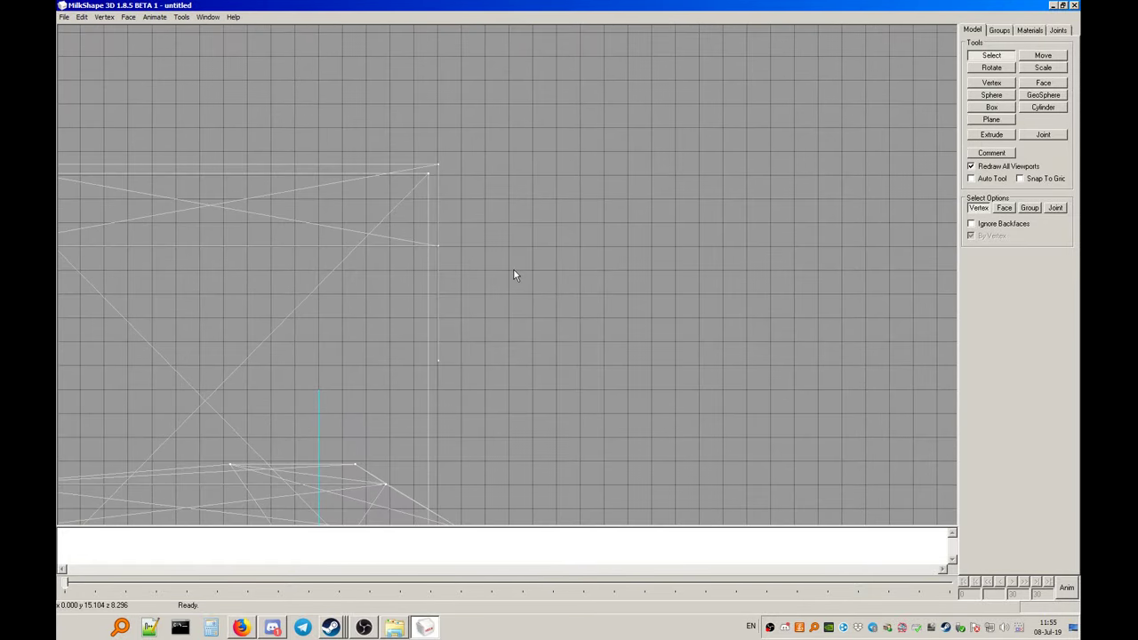
right_click(493, 246)
mouse_move(534, 353)
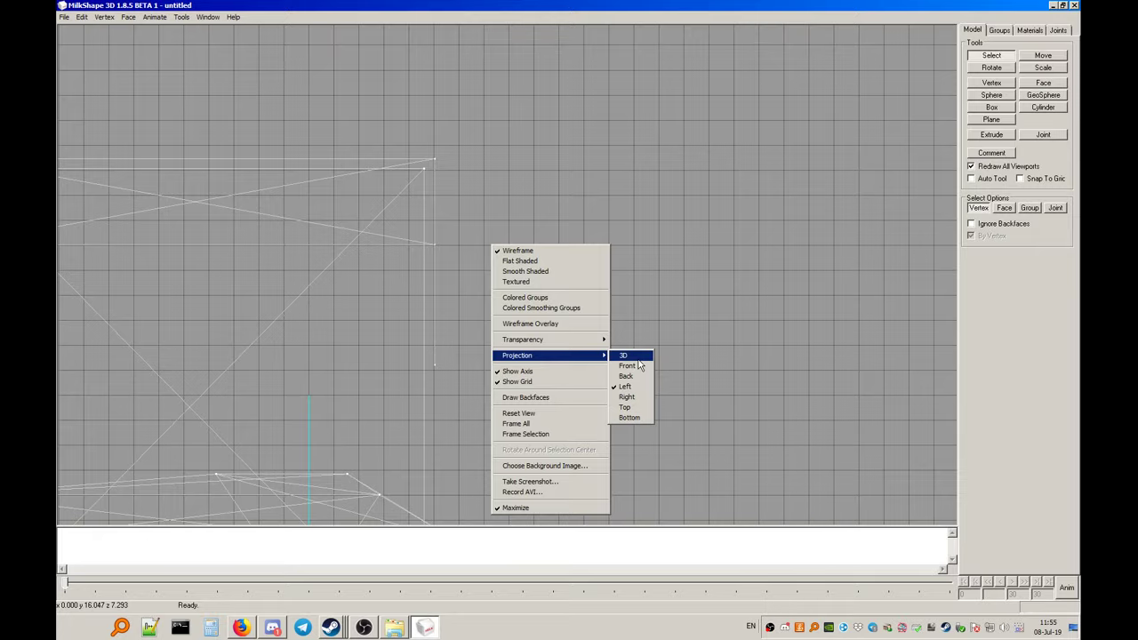
click(627, 354)
drag(527, 330, 492, 275)
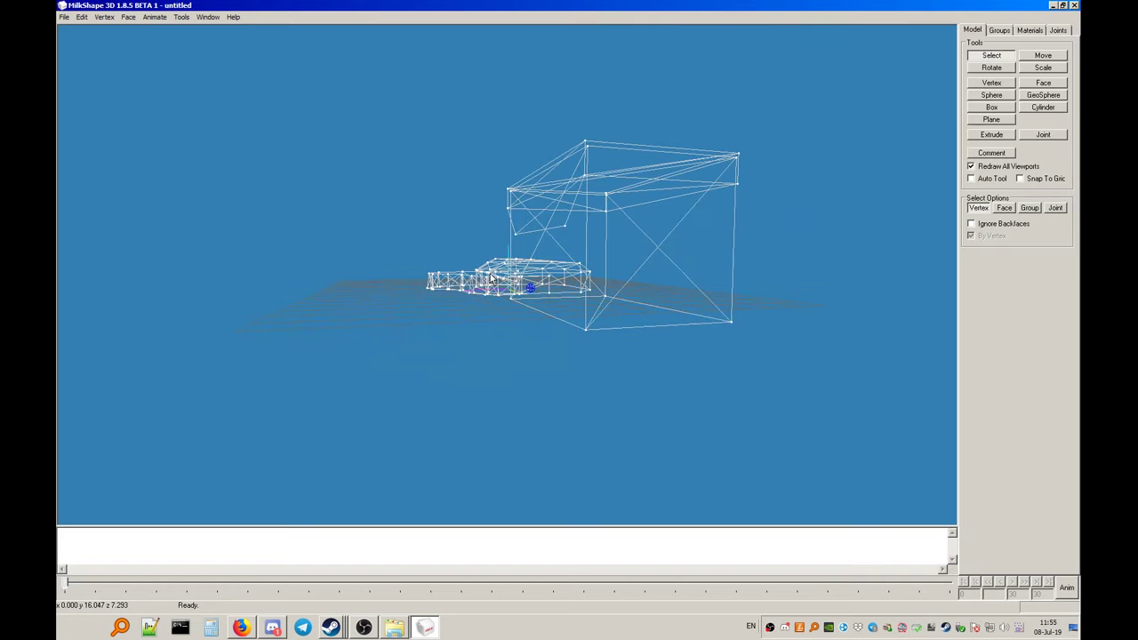
Select all front vertices of the lid and flap in the left view and move them slightly outward along Z
right_click(492, 276)
mouse_move(543, 385)
click(627, 415)
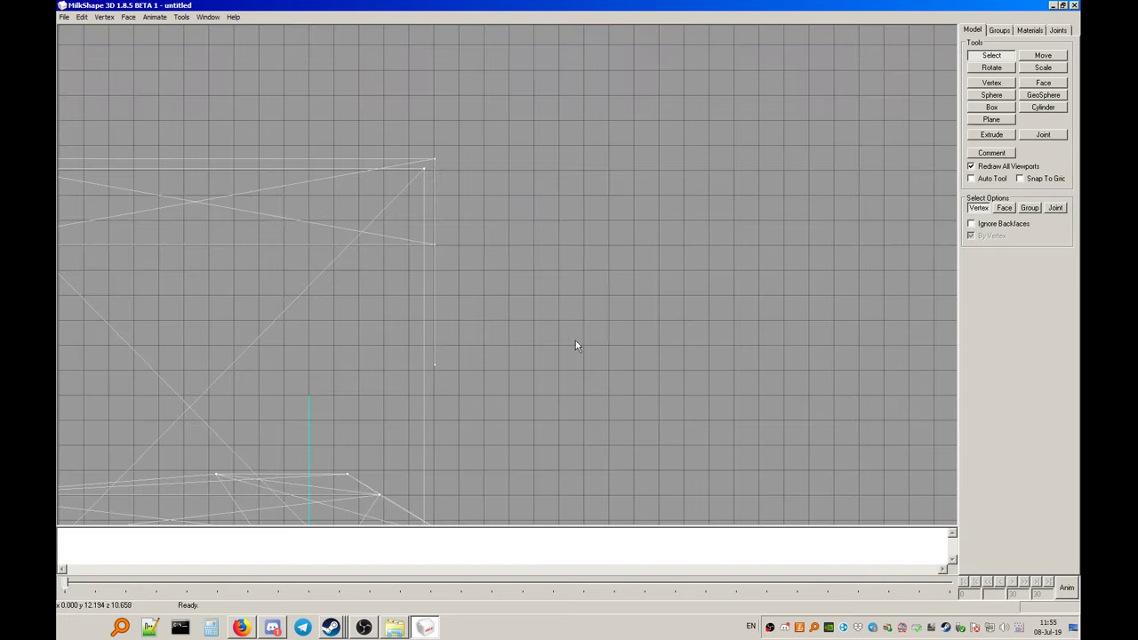
drag(473, 100, 429, 397)
click(992, 70)
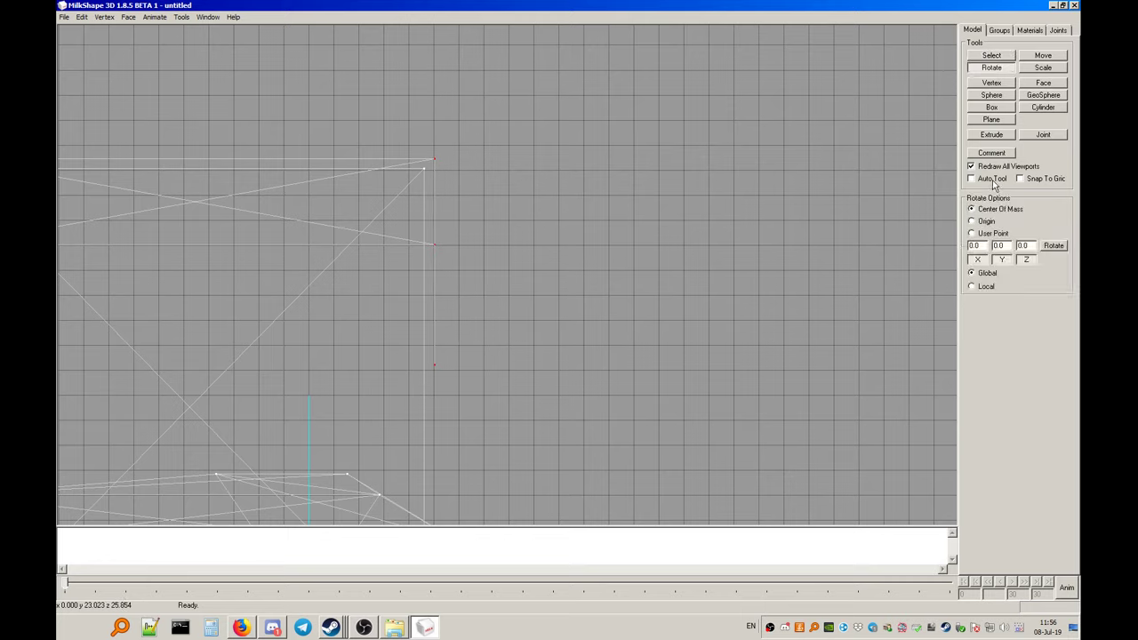
click(1045, 57)
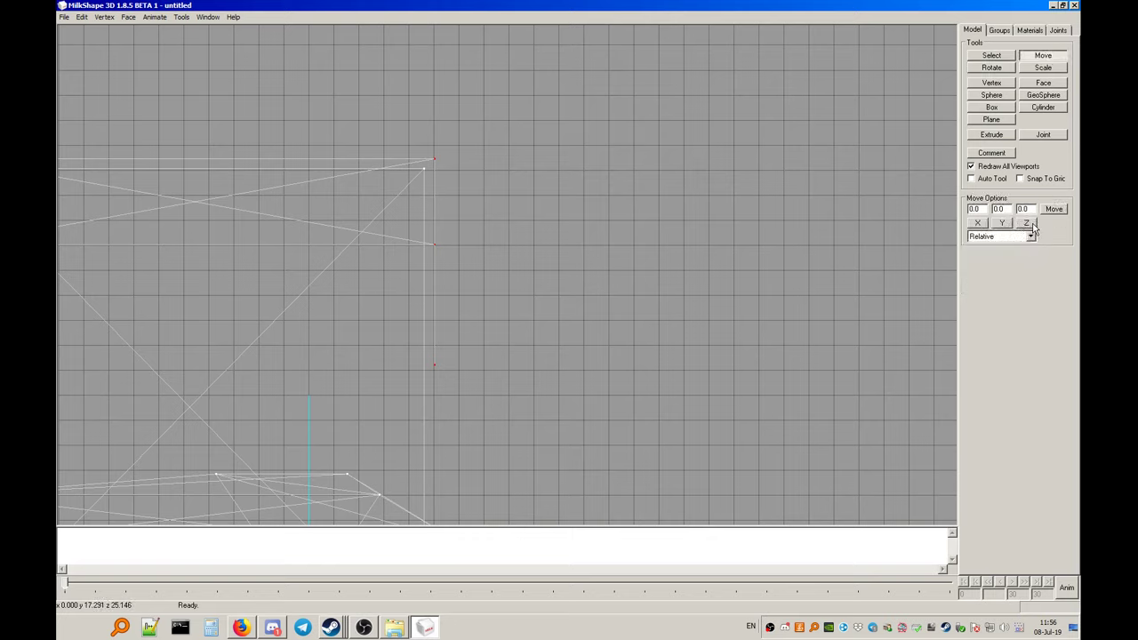
drag(602, 258, 608, 262)
click(991, 55)
click(518, 213)
scroll(506, 192, down, 5)
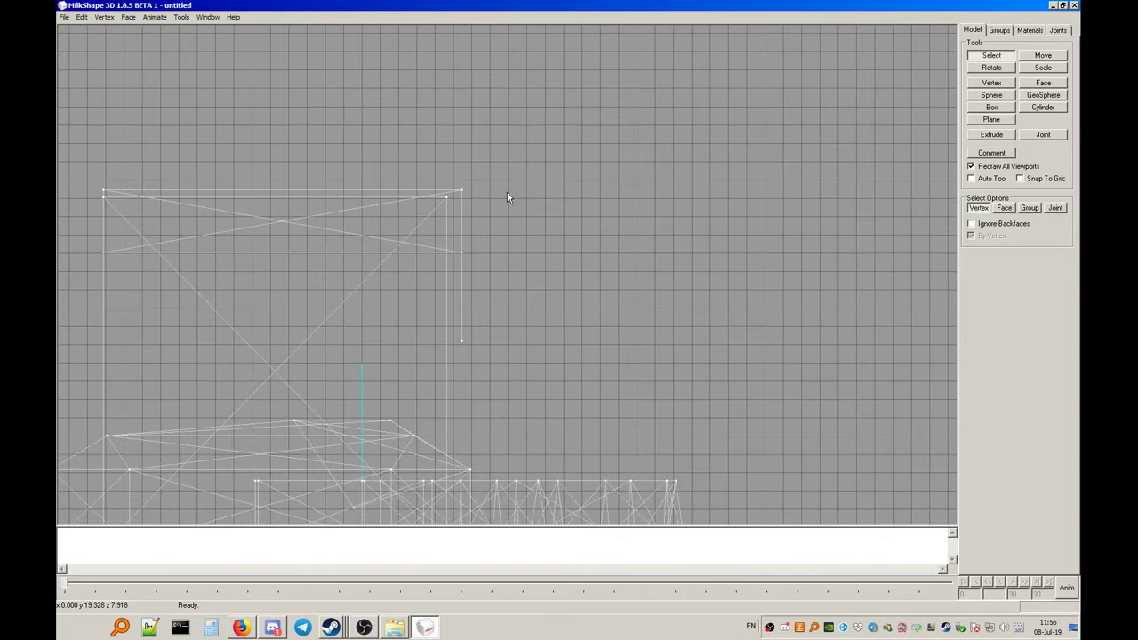
Examine the lid's front overhang in the textured 3D view and up close in the left wireframe view
right_click(512, 200)
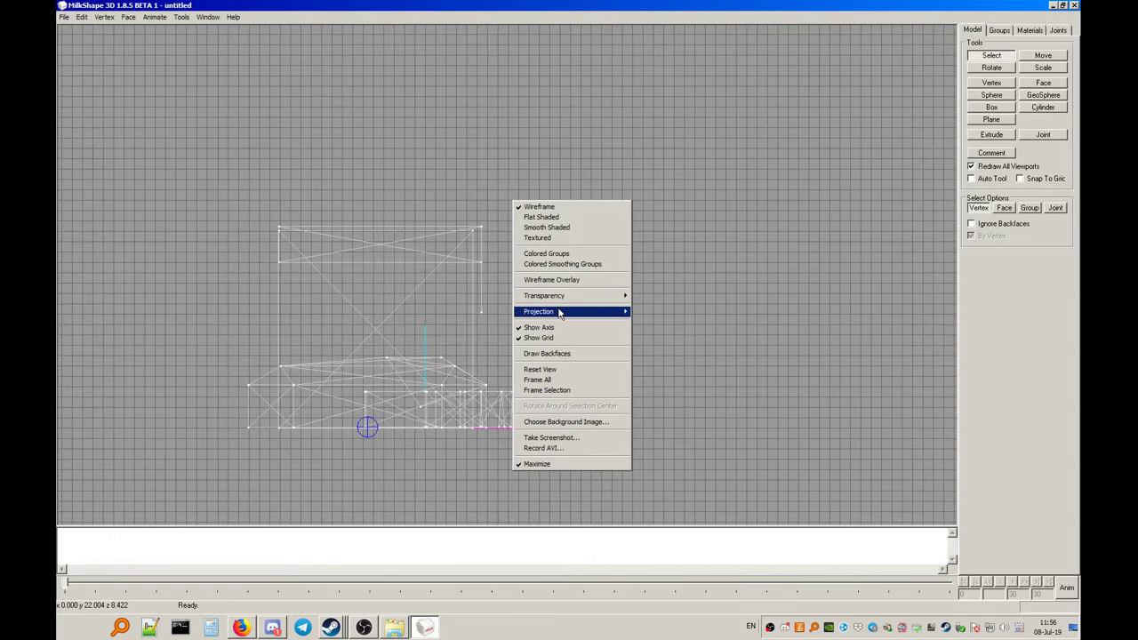
mouse_move(560, 311)
click(649, 312)
mouse_move(686, 310)
mouse_down()
mouse_move(876, 274)
mouse_move(790, 234)
mouse_move(636, 301)
mouse_move(692, 324)
mouse_move(776, 294)
mouse_move(708, 285)
mouse_move(599, 314)
mouse_move(721, 326)
mouse_move(904, 315)
mouse_move(948, 335)
mouse_up()
right_click(776, 293)
click(787, 320)
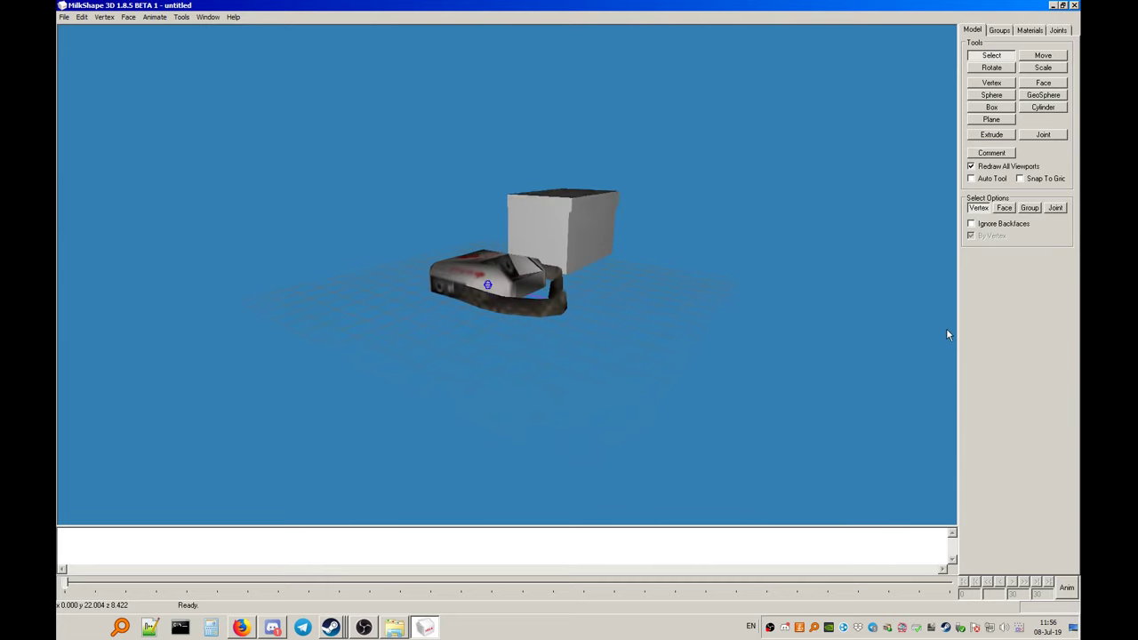
right_click(622, 196)
mouse_move(676, 306)
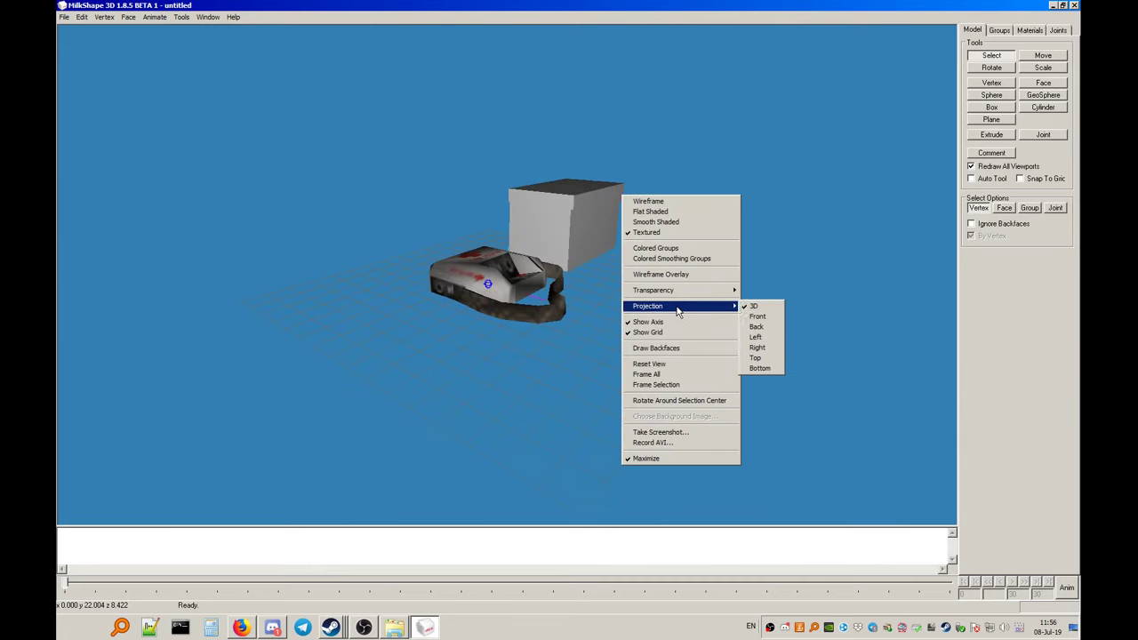
click(765, 339)
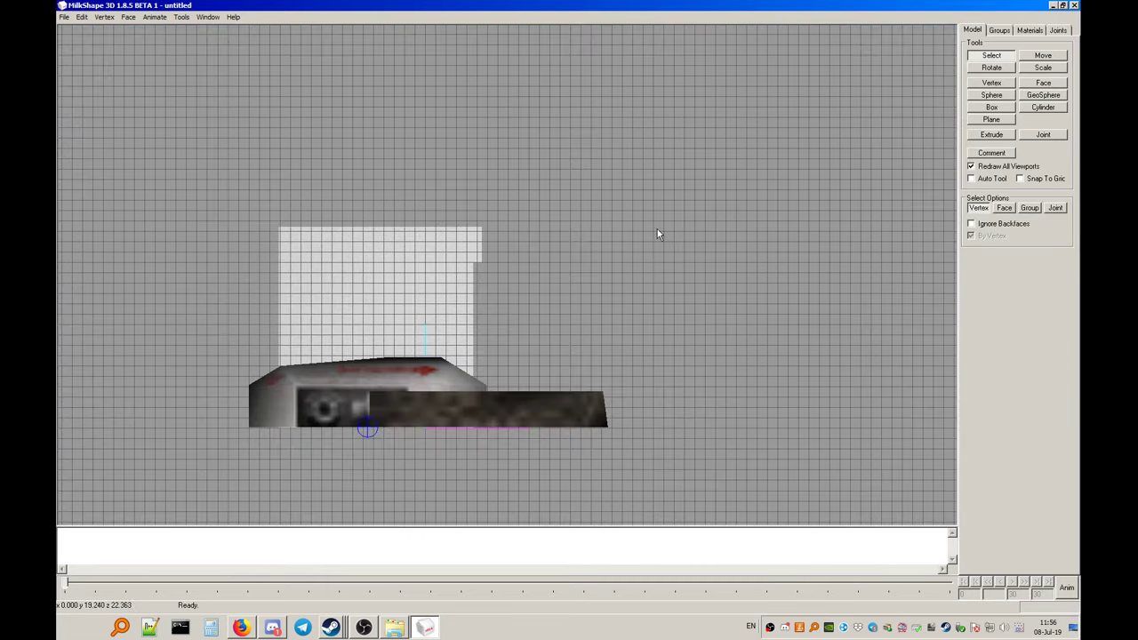
scroll(632, 236, up, 3)
right_click(579, 202)
click(594, 209)
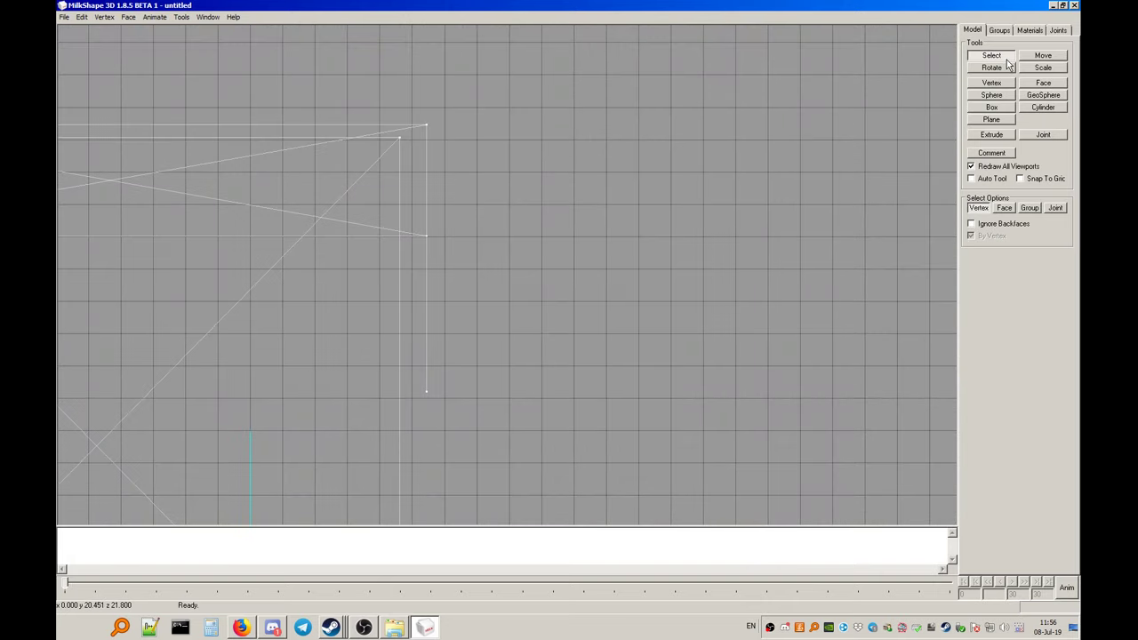
View the medkit smooth shaded in 3D and compare it with the classic Doom medkit reference image in Firefox
right_click(473, 243)
mouse_move(551, 353)
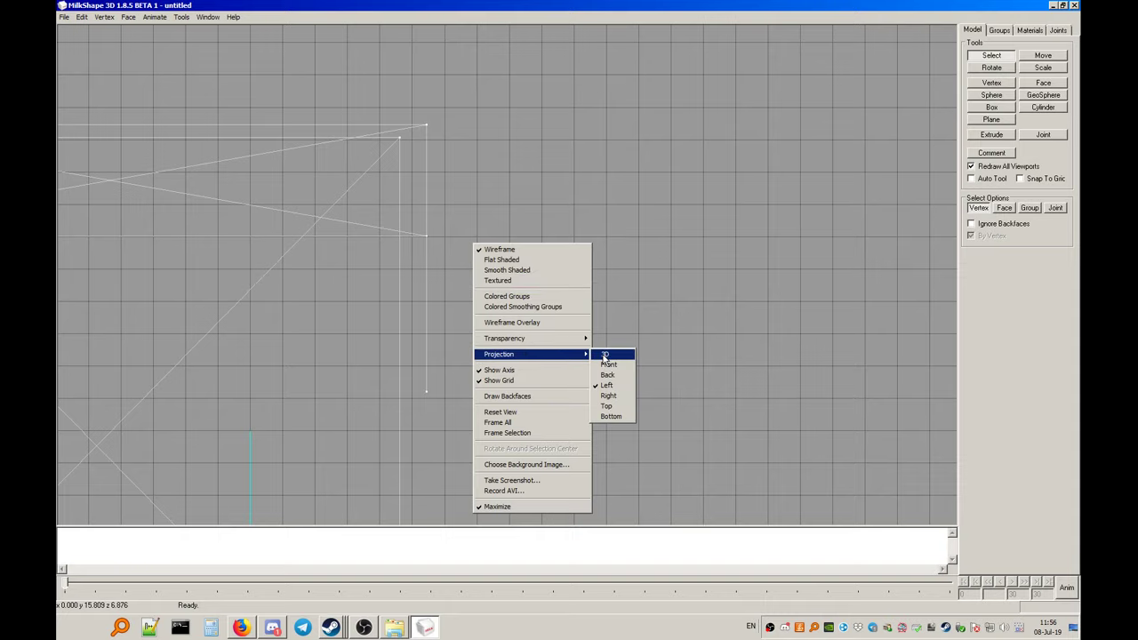
click(622, 353)
right_click(620, 267)
click(640, 296)
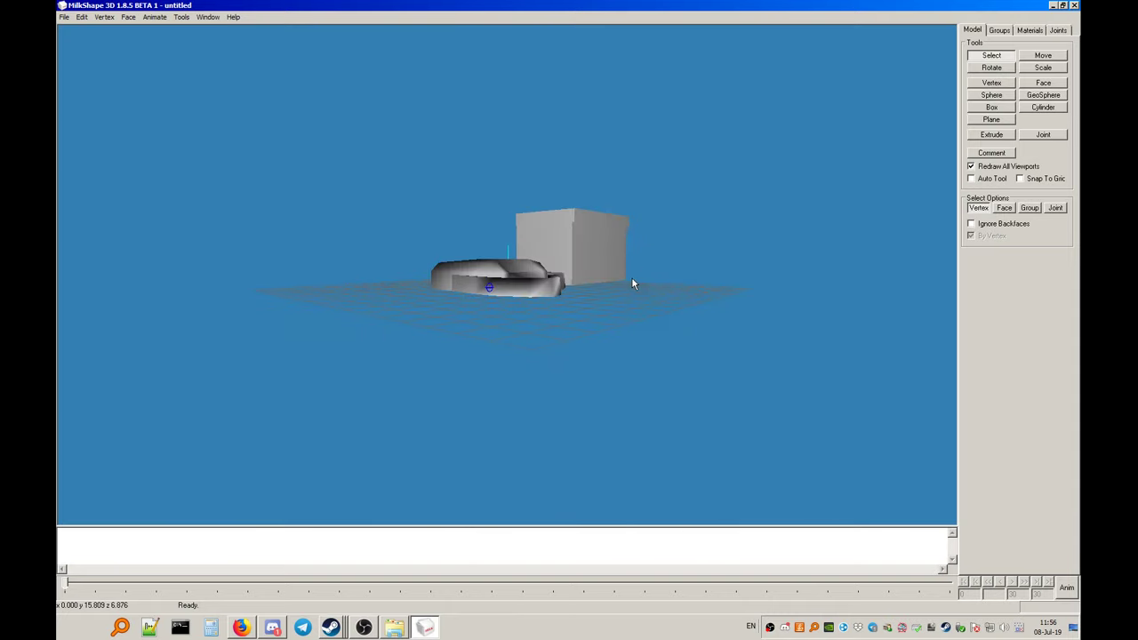
right_click(569, 256)
mouse_move(607, 363)
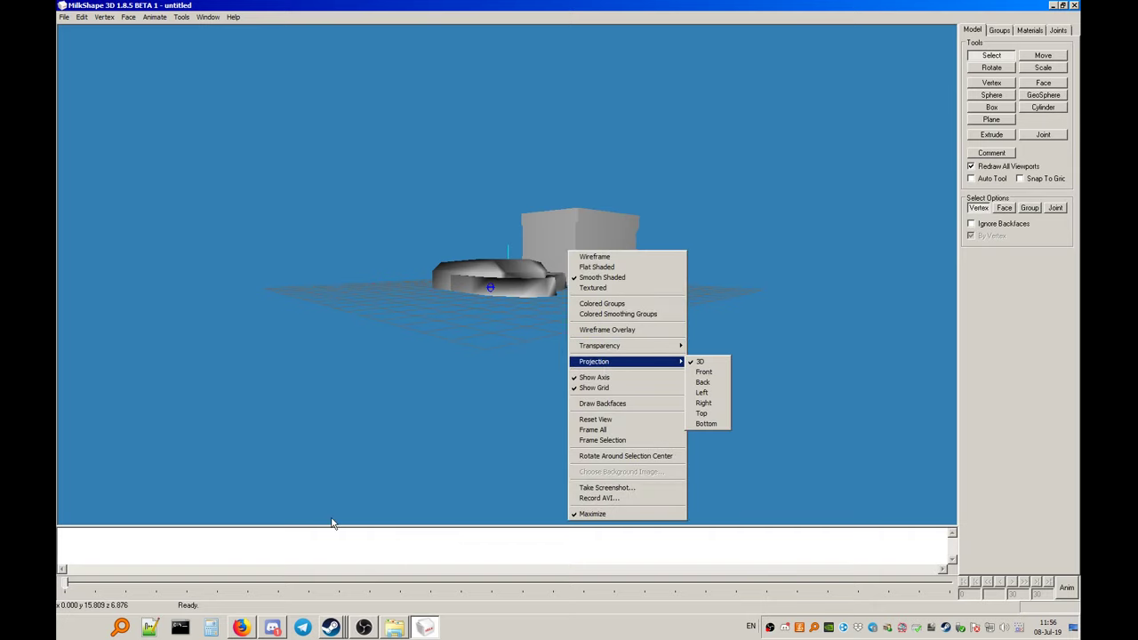
click(240, 627)
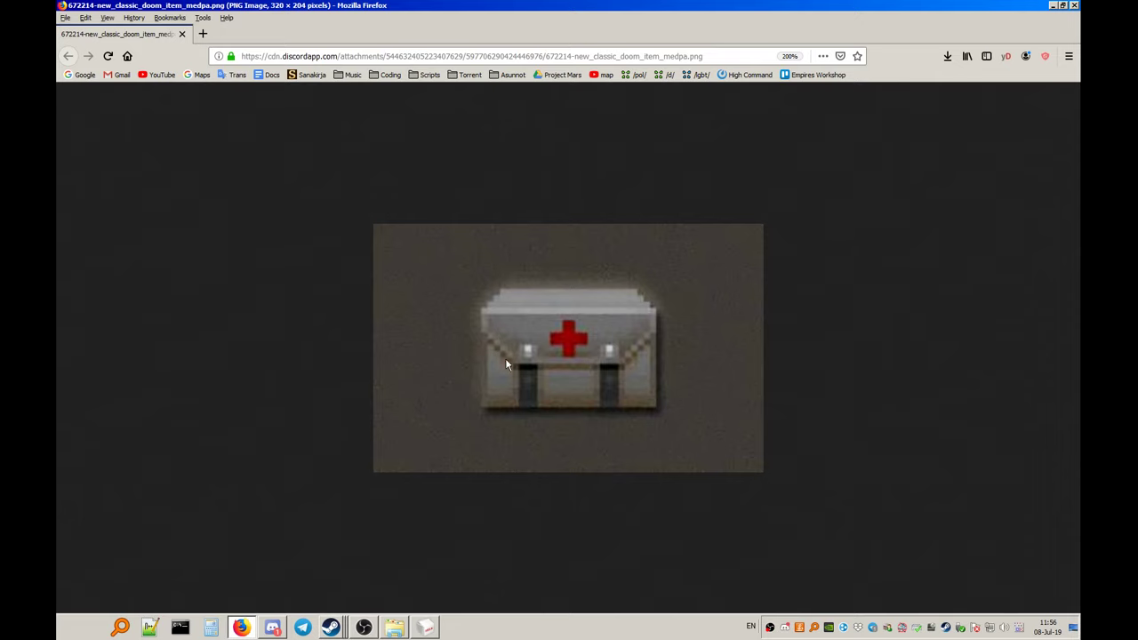
click(425, 624)
Place six new vertices in the front wireframe view, just beside the lid's four corners and the flap's two lower corners
right_click(593, 251)
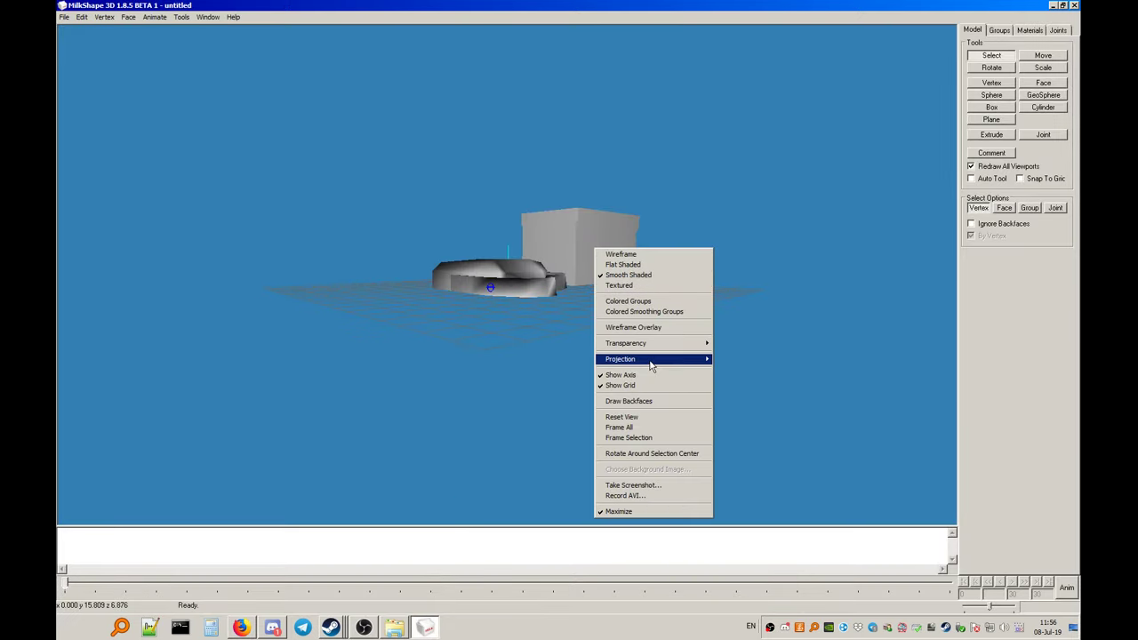
mouse_move(652, 362)
click(725, 387)
right_click(538, 217)
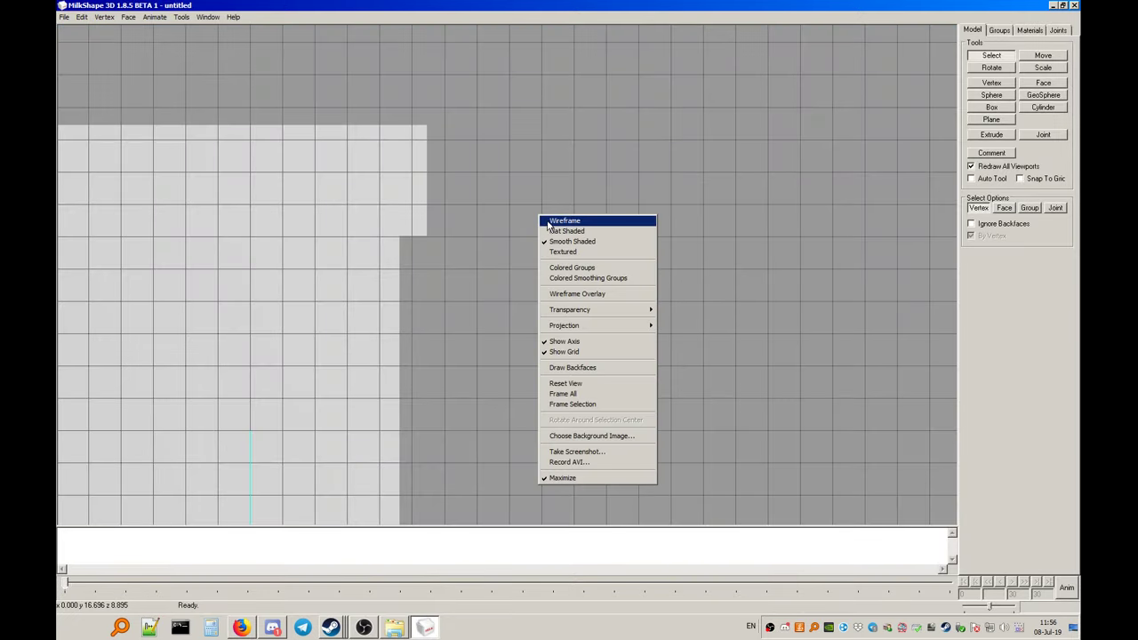
click(549, 223)
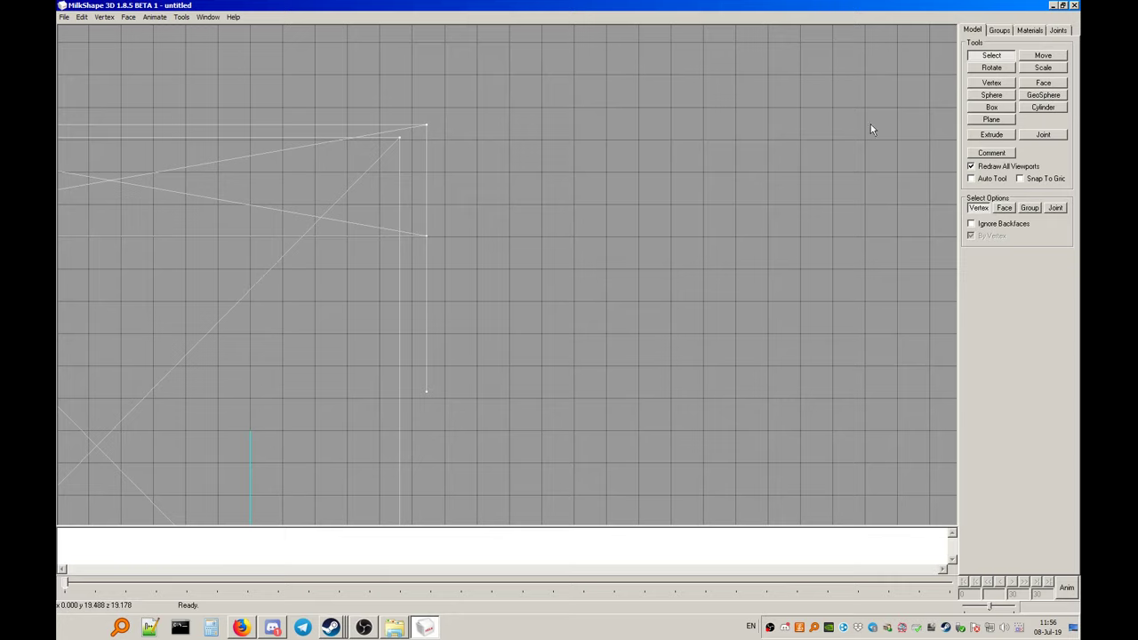
right_click(448, 198)
mouse_move(517, 306)
click(585, 318)
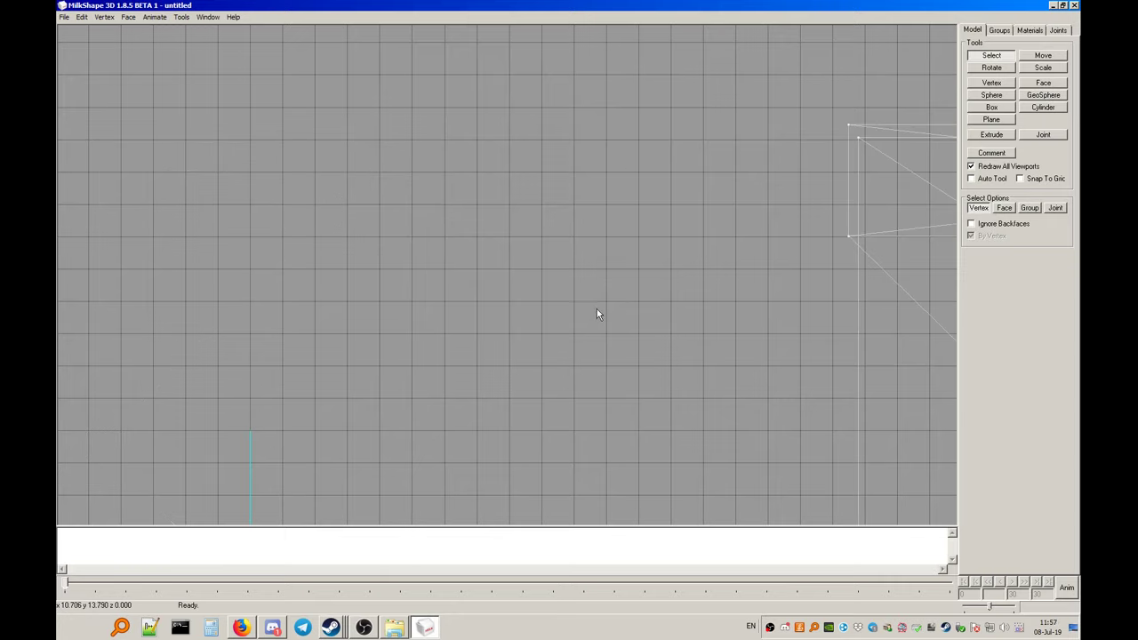
scroll(663, 267, up, 3)
ctrl+drag(663, 266, 218, 271)
scroll(229, 270, down, 5)
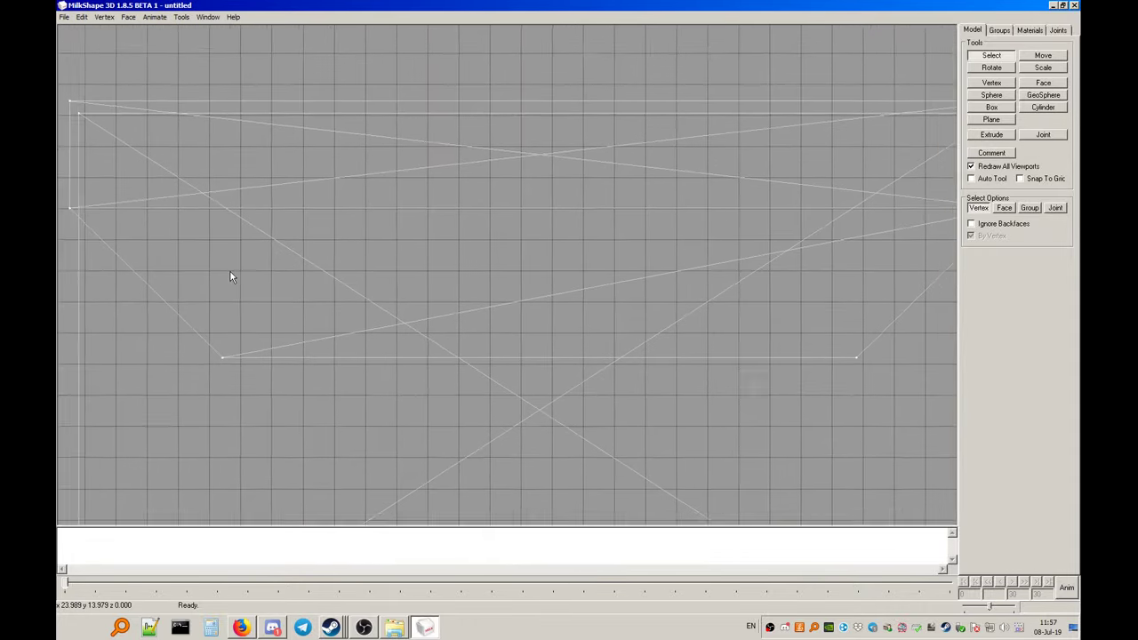
ctrl+drag(348, 311, 348, 316)
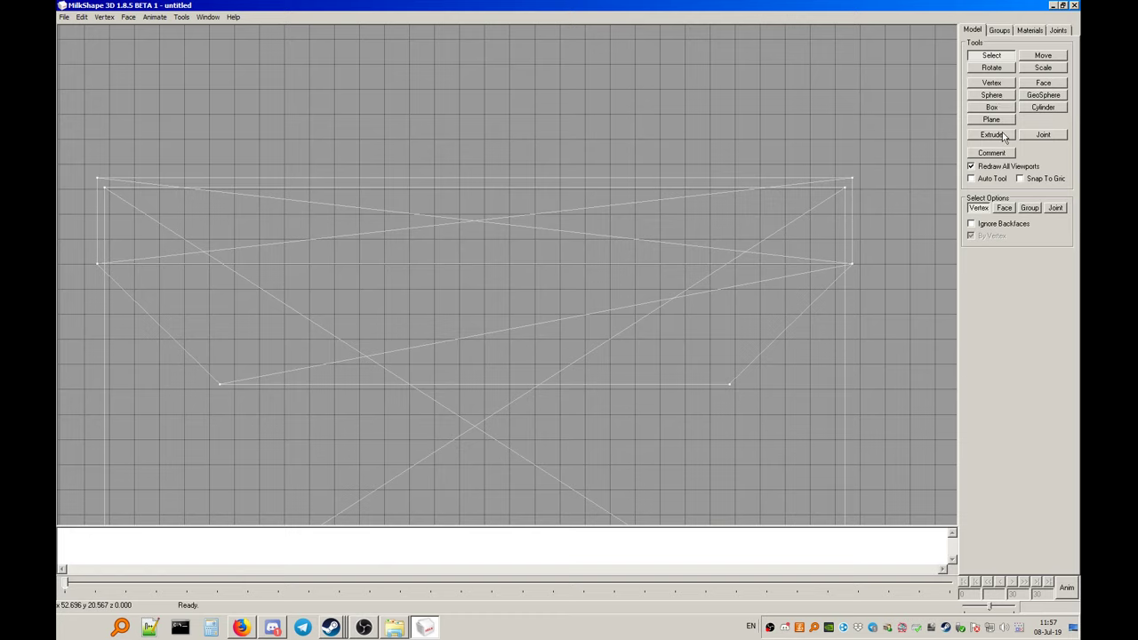
click(999, 85)
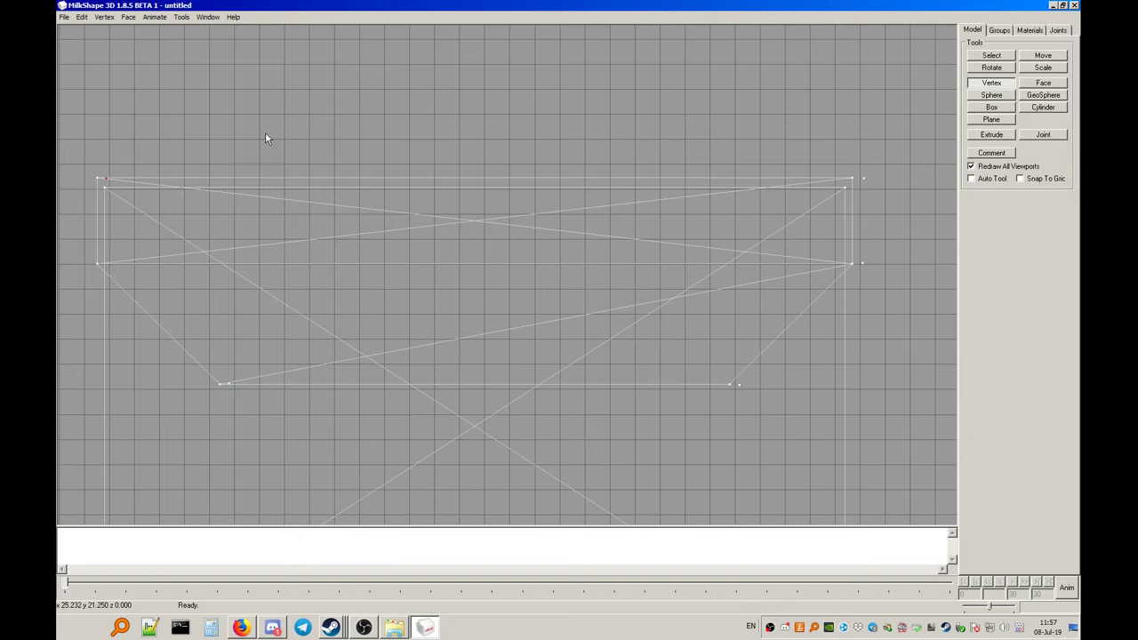
Select the six new vertices beside the lid and flap corners in the front wireframe view
click(994, 55)
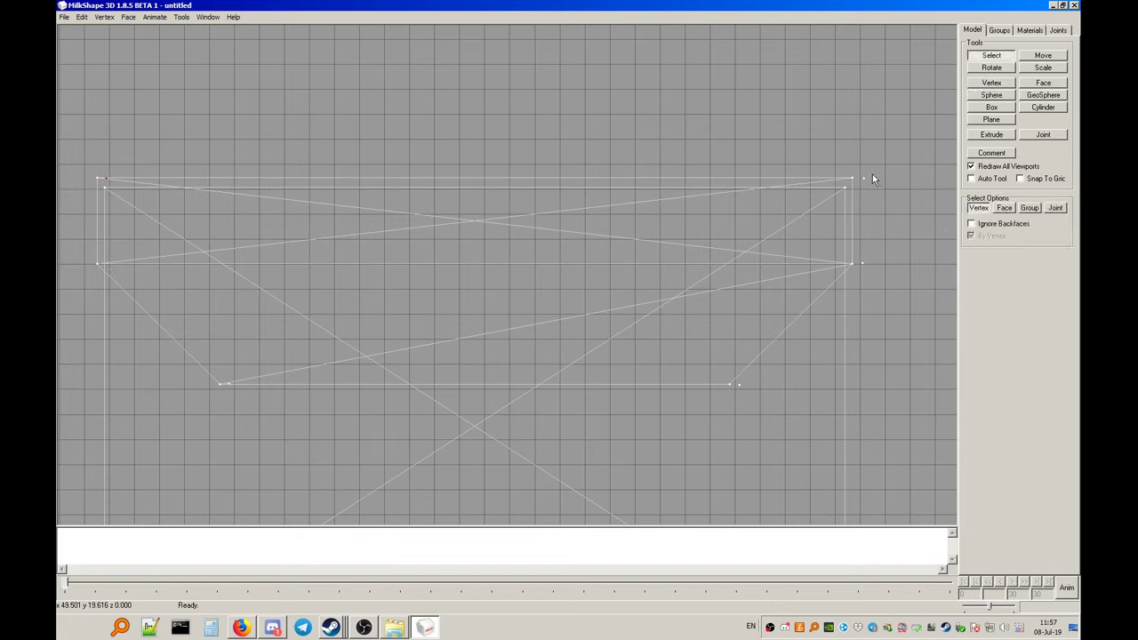
drag(880, 153, 857, 294)
drag(130, 280, 124, 186)
drag(106, 246, 104, 254)
click(1003, 60)
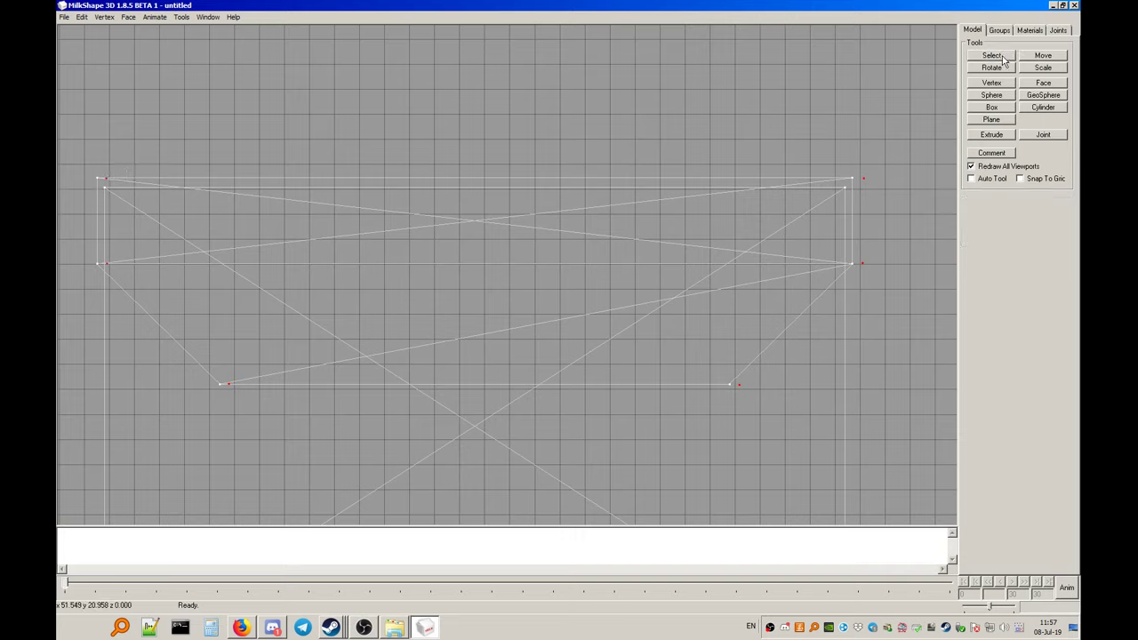
right_click(424, 141)
click(551, 6)
right_click(509, 127)
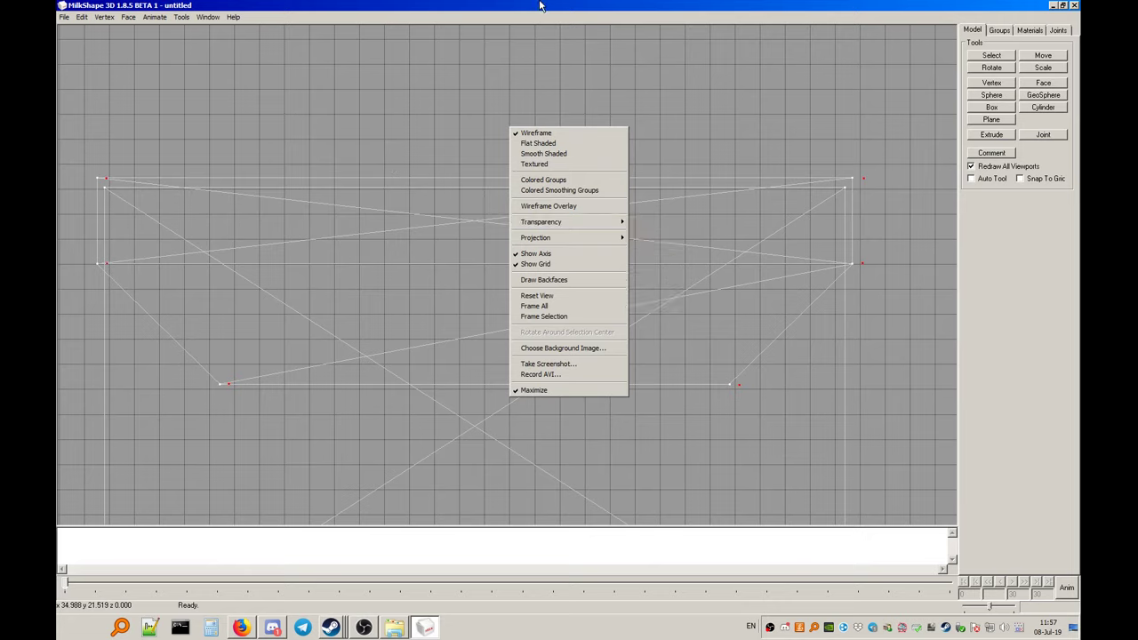
click(794, 4)
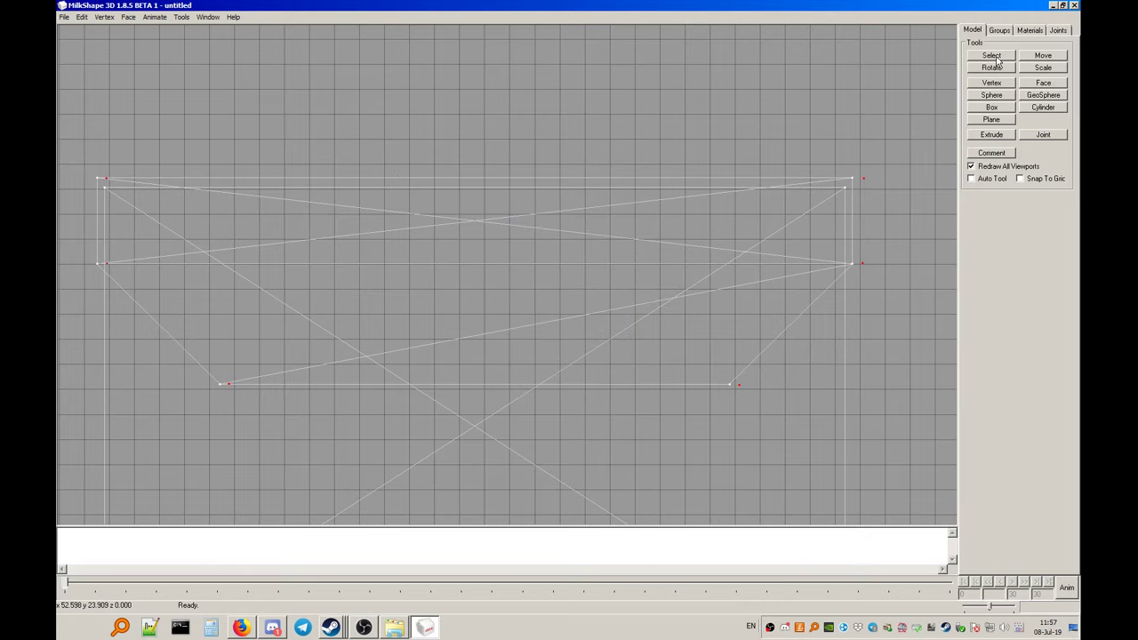
Check where the selected vertices lie relative to the lid and box in the left and front wireframe views
right_click(473, 151)
mouse_move(466, 262)
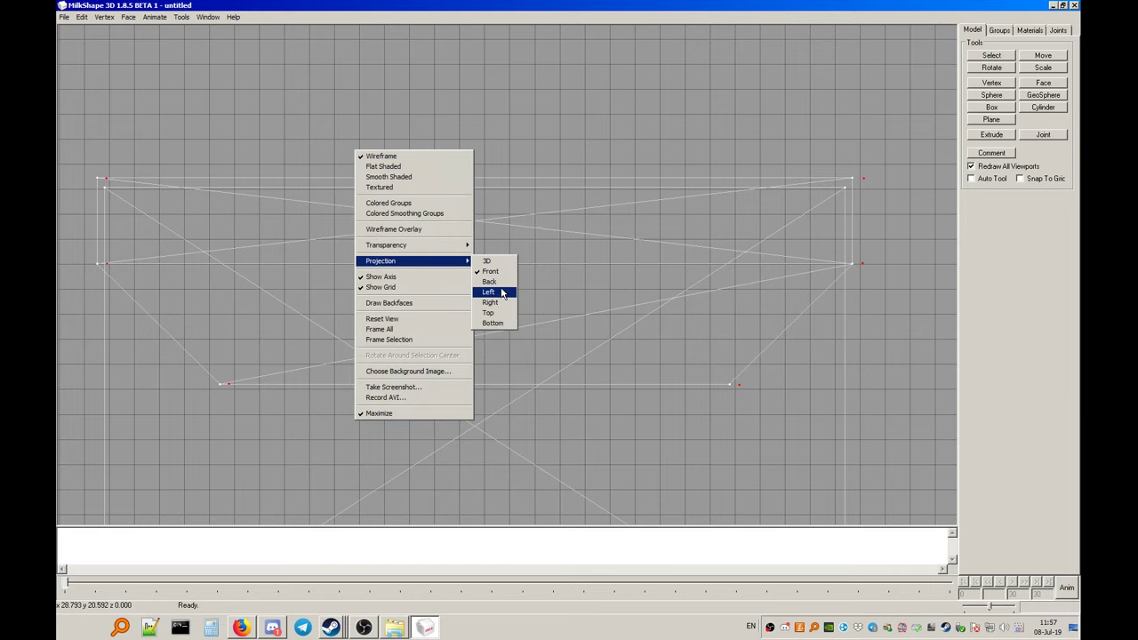
click(501, 297)
right_click(592, 256)
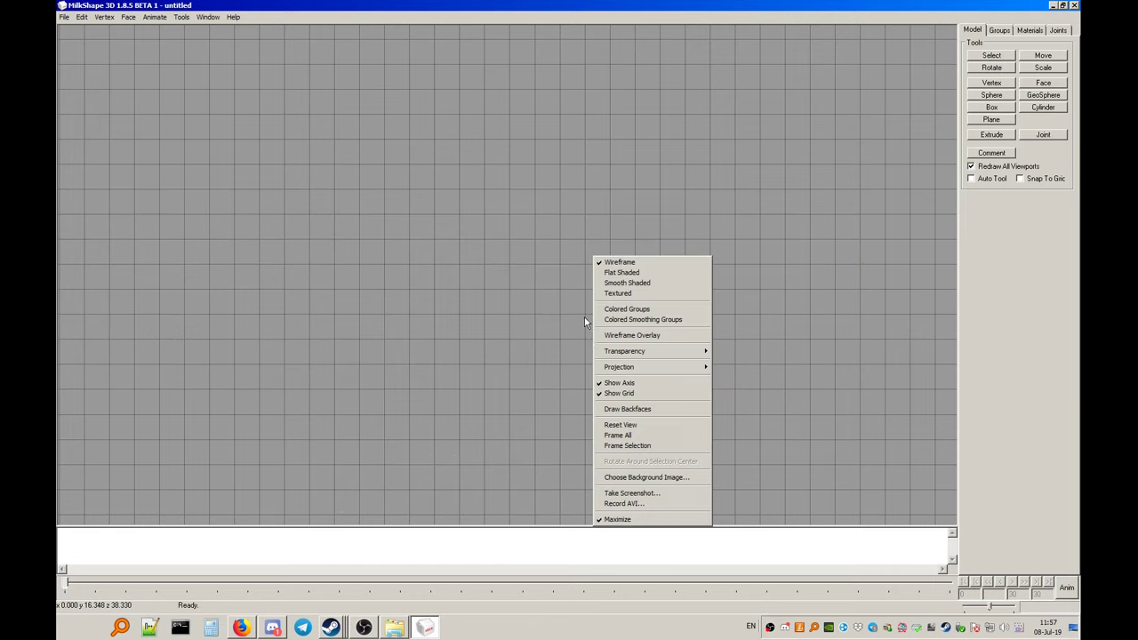
click(627, 436)
right_click(606, 261)
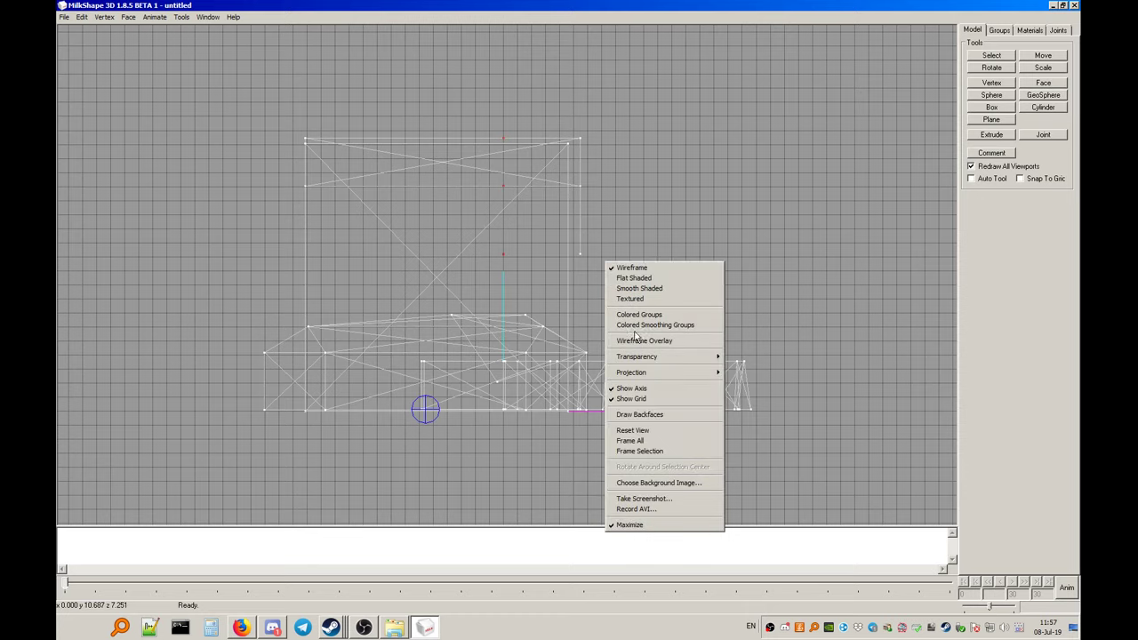
click(662, 441)
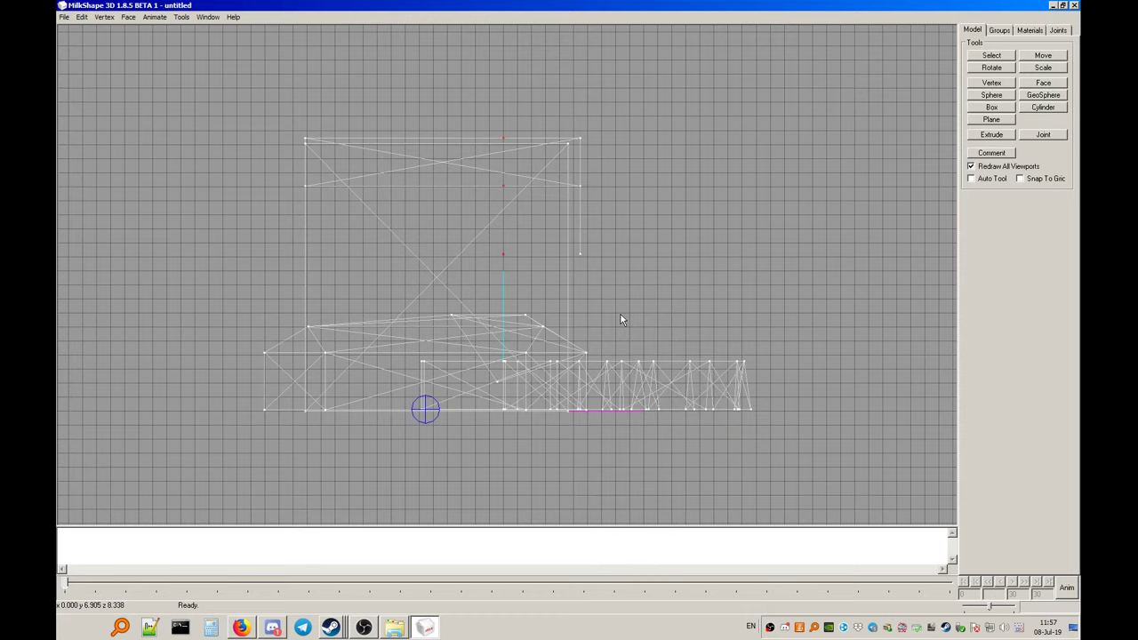
scroll(619, 313, down, 6)
scroll(582, 273, up, 6)
right_click(593, 240)
mouse_move(649, 355)
click(727, 365)
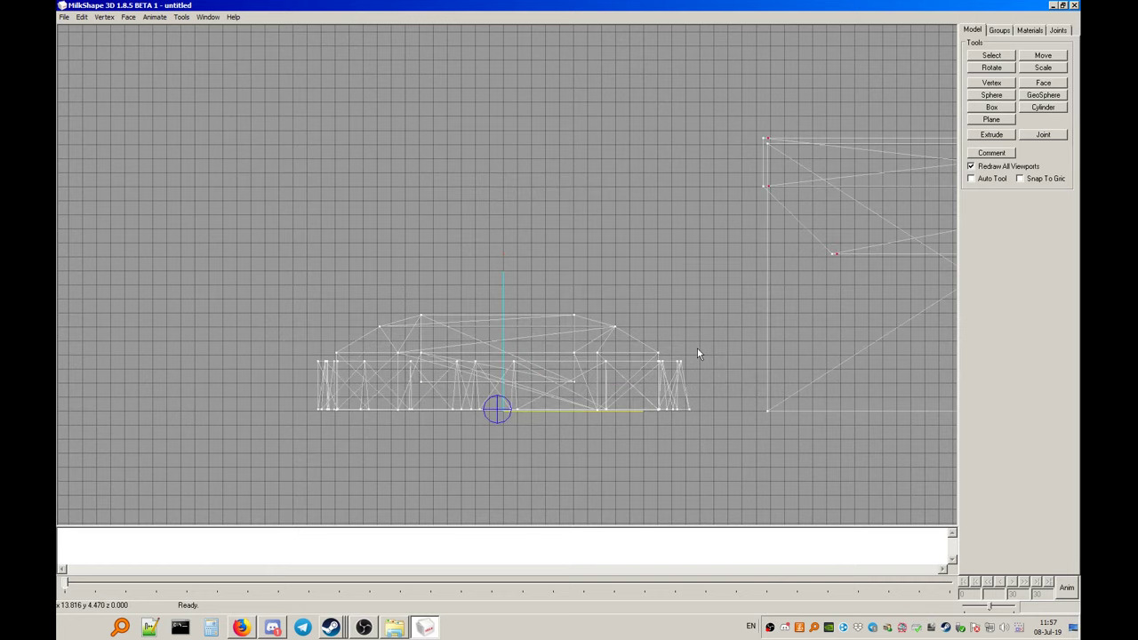
right_click(581, 245)
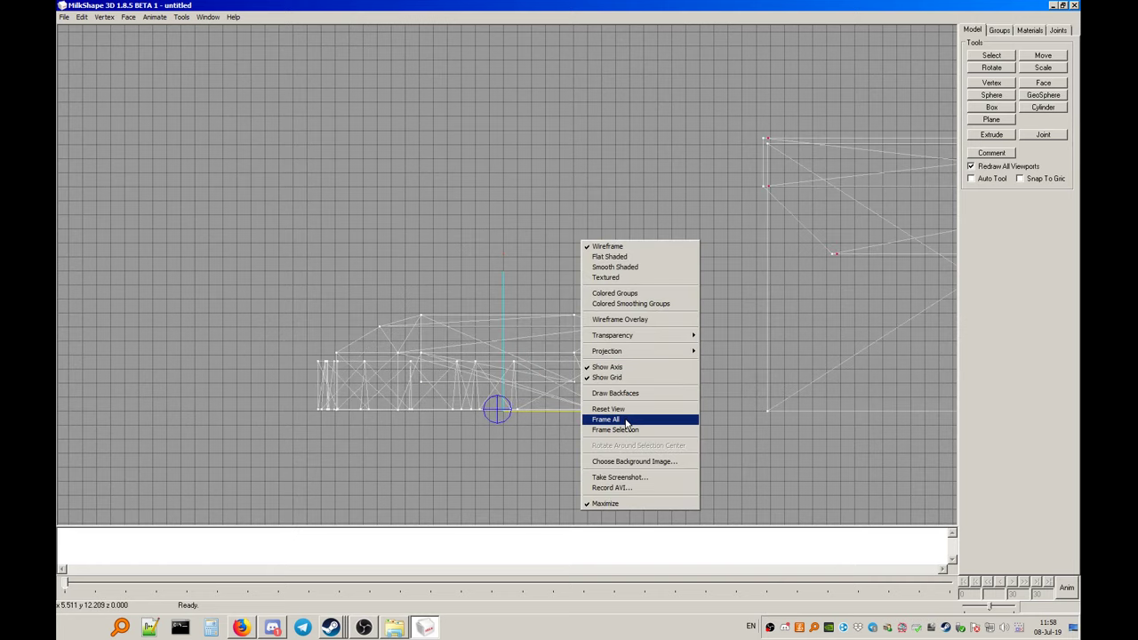
click(626, 419)
right_click(652, 295)
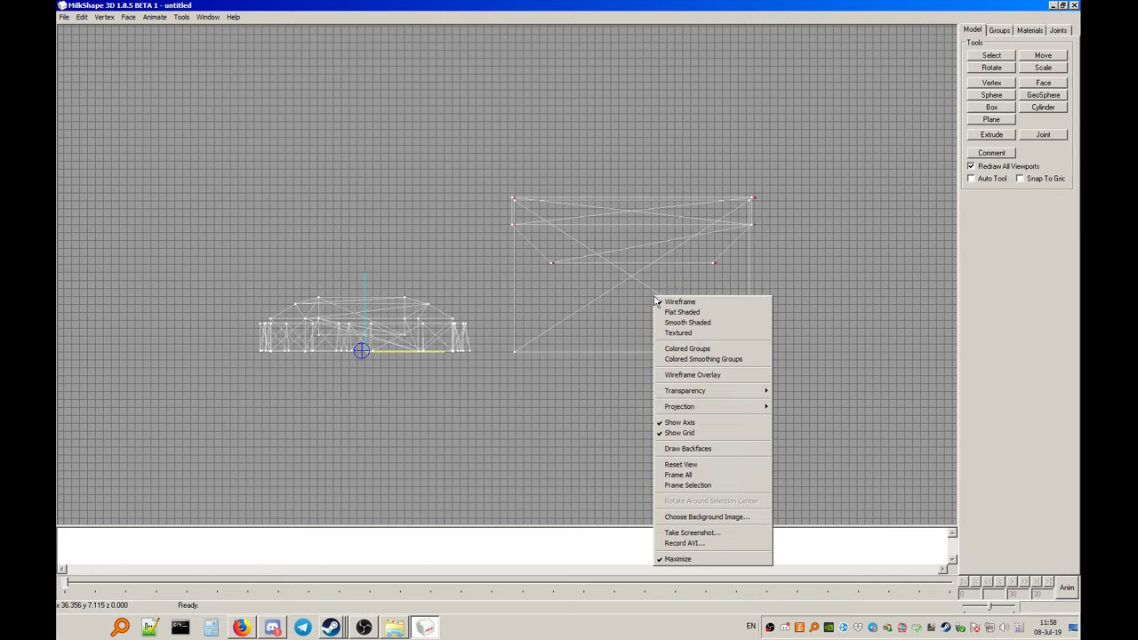
click(711, 485)
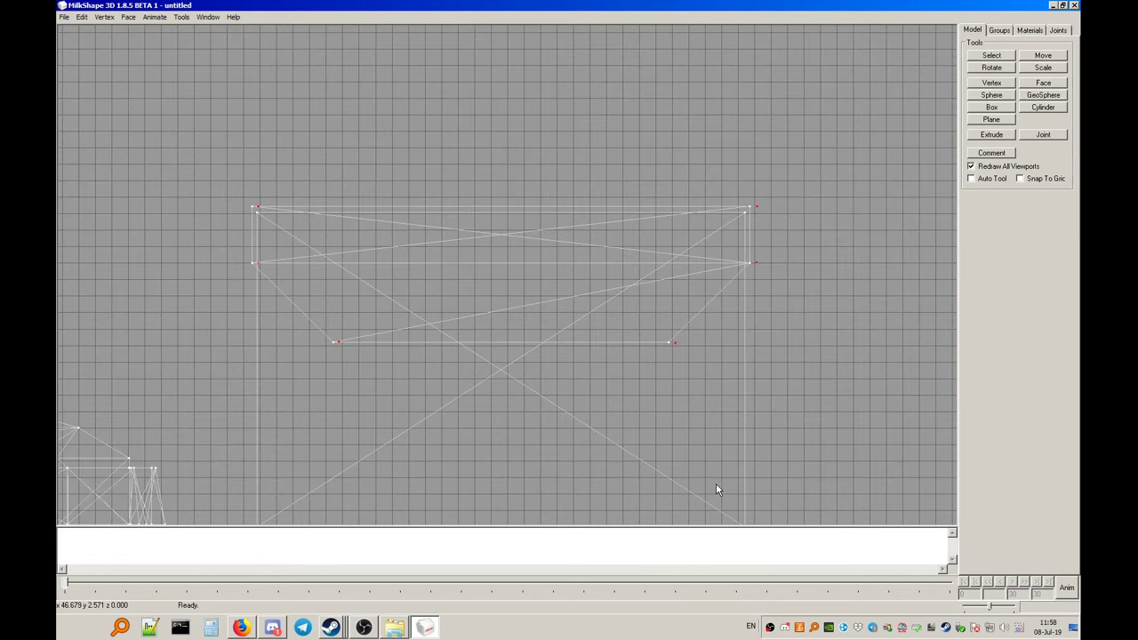
Move the six selected vertices along Z in the left view until they line up with the box's front face
right_click(610, 311)
mouse_move(686, 418)
click(763, 452)
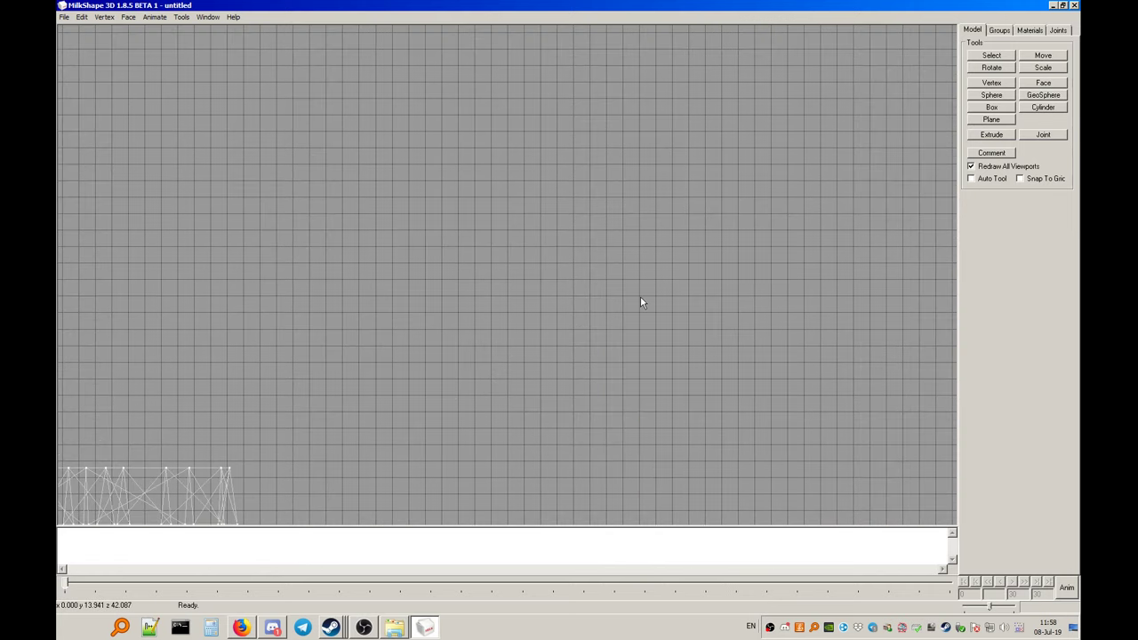
right_click(637, 290)
click(690, 475)
scroll(618, 361, down, 5)
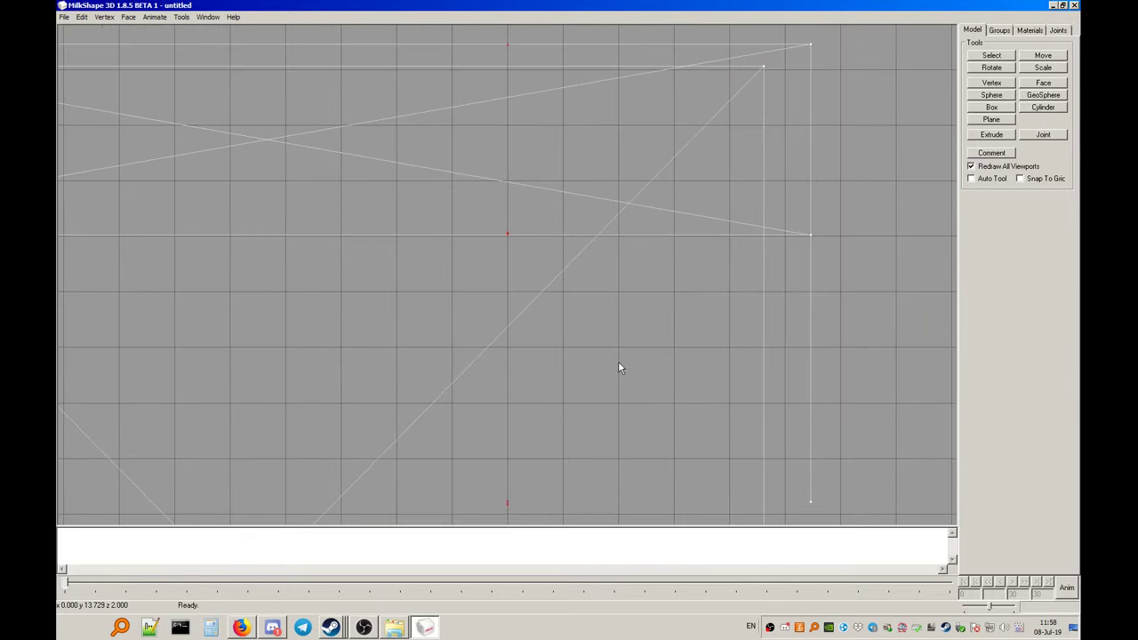
drag(617, 365, 465, 255)
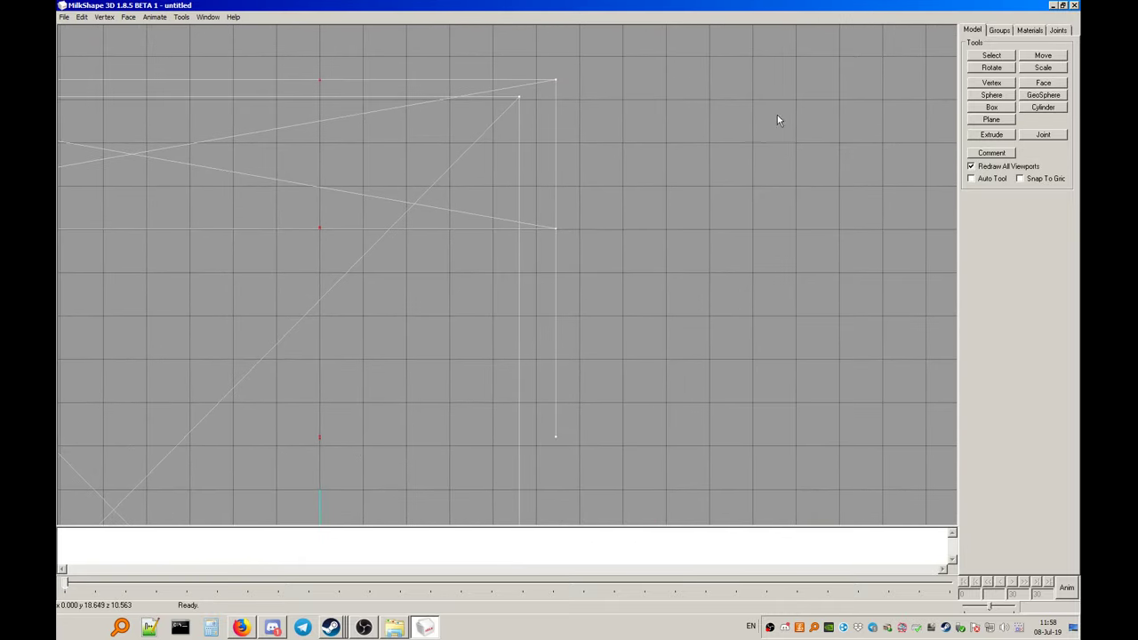
click(1040, 56)
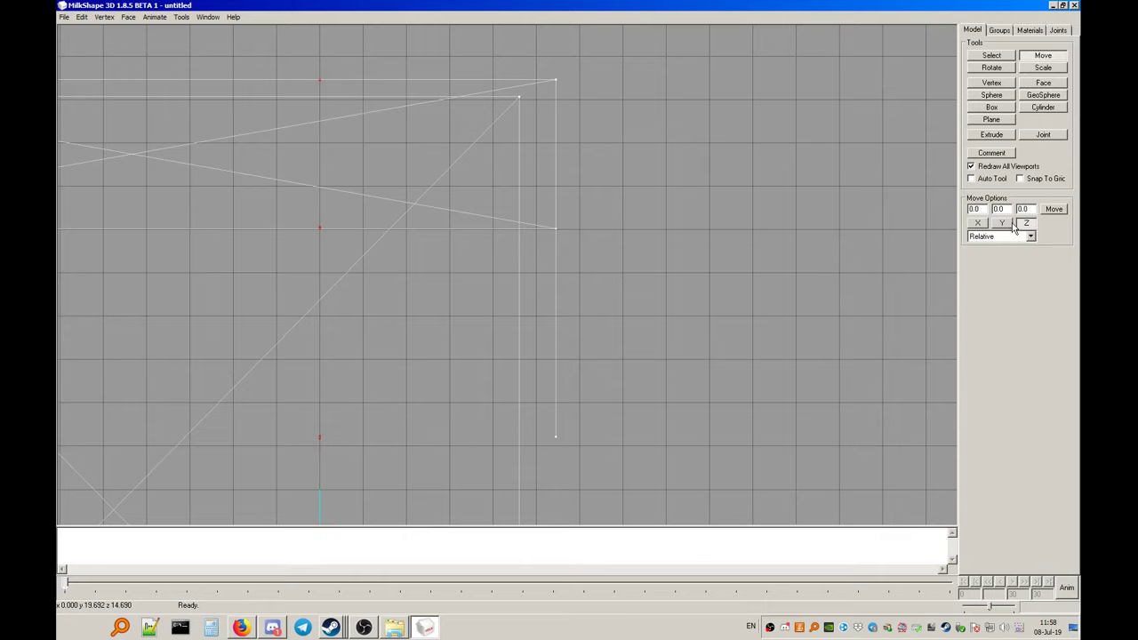
drag(320, 312, 522, 311)
scroll(528, 322, up, 2)
scroll(528, 323, up, 1)
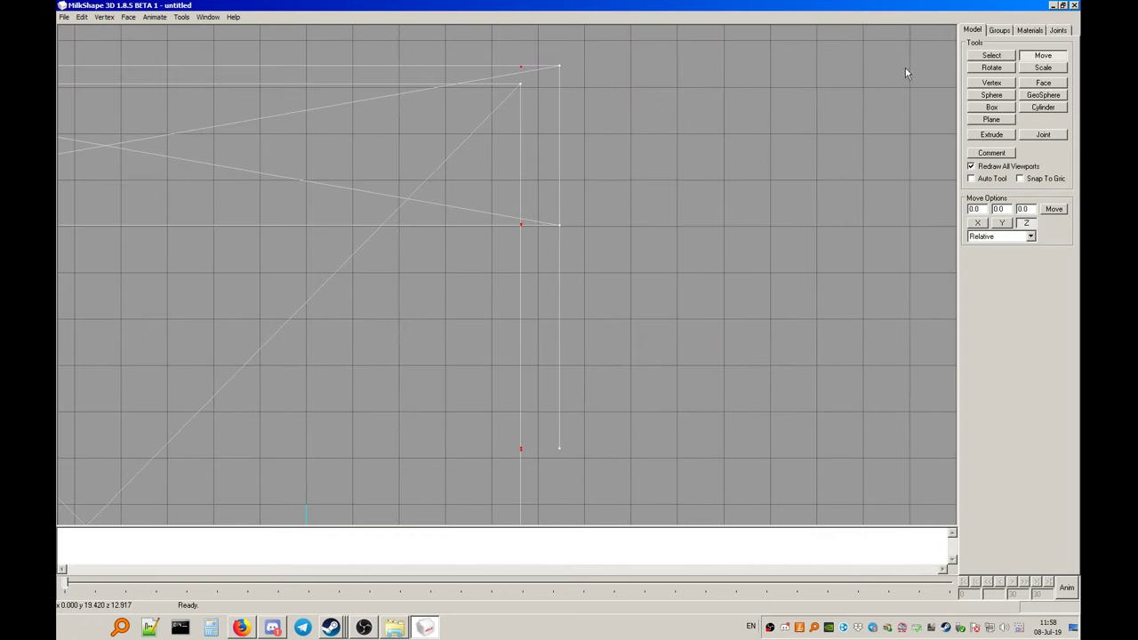
click(987, 60)
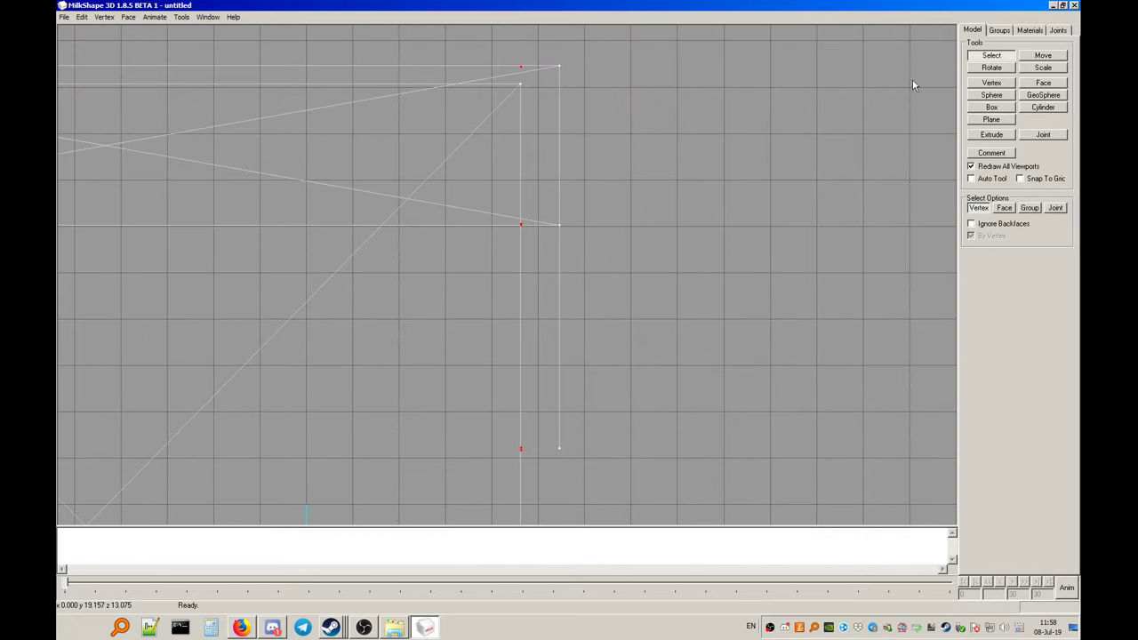
Deselect the vertices and examine their position around the lid and flap in the front wireframe view
right_click(609, 214)
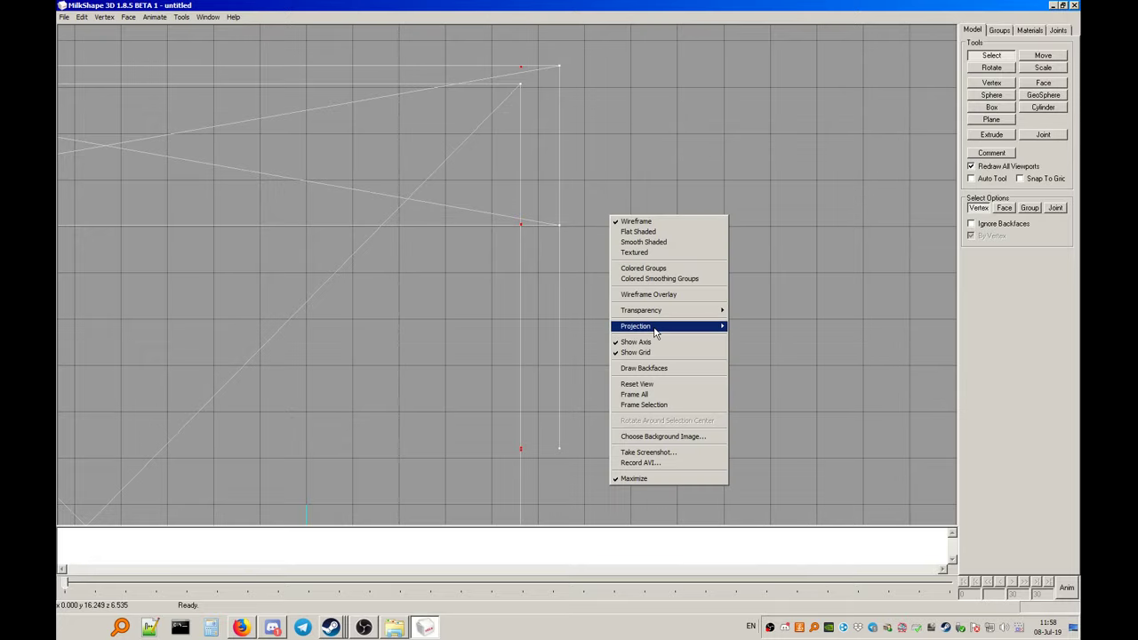
mouse_move(658, 326)
click(760, 339)
right_click(635, 267)
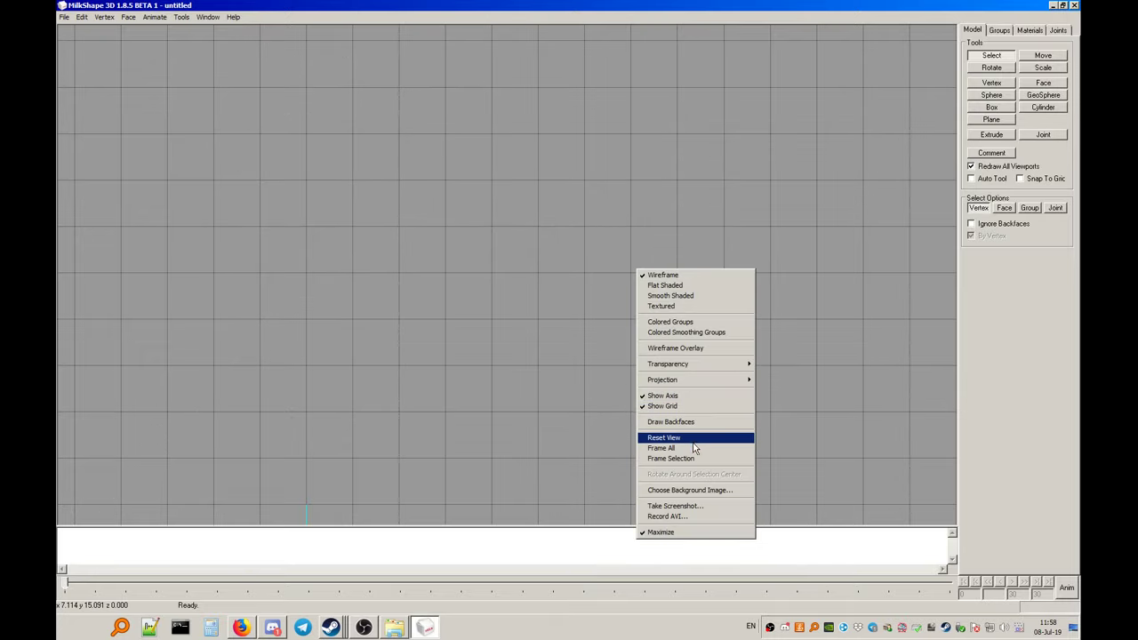
click(685, 447)
scroll(649, 234, up, 4)
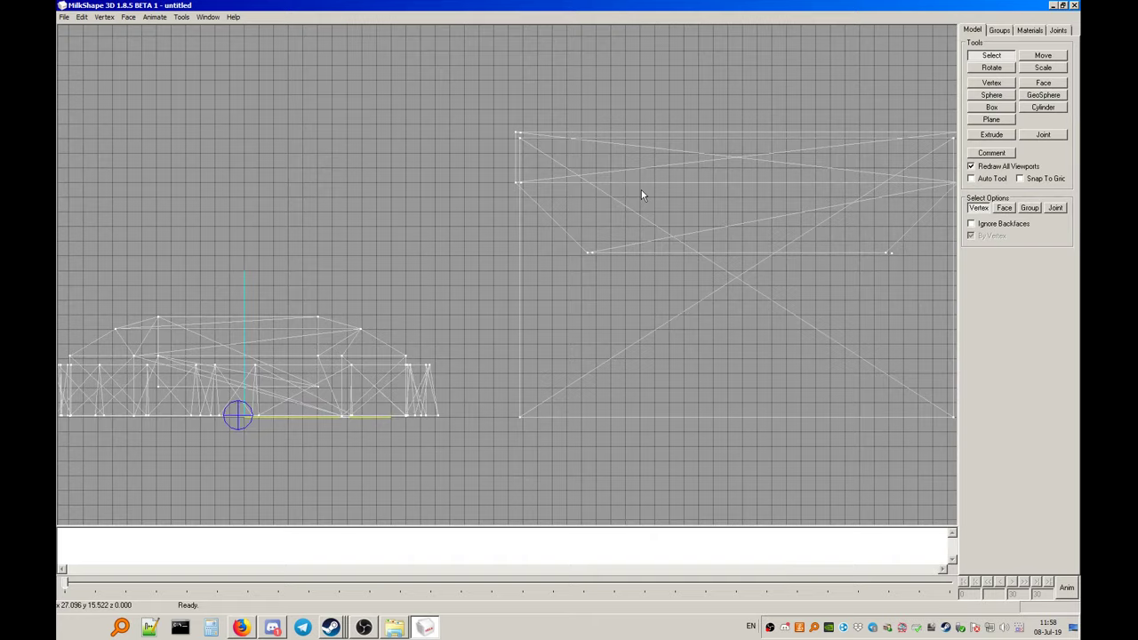
right_drag(665, 190, 451, 234)
scroll(401, 263, up, 4)
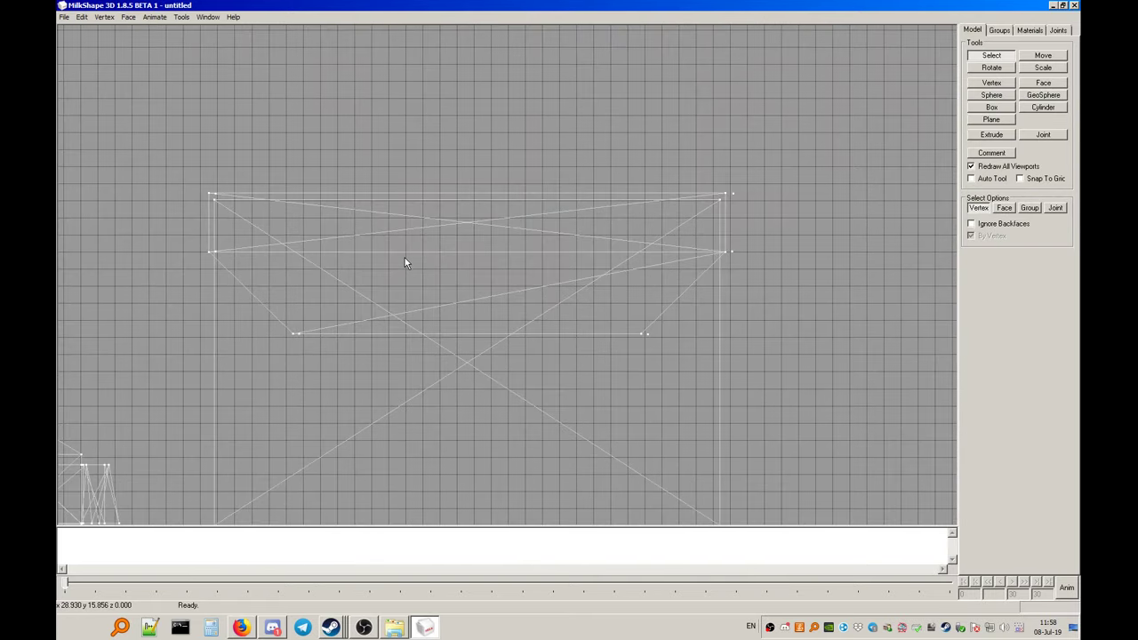
Select the new vertices together with the front vertices of the lid and flap in the left view
right_click(401, 231)
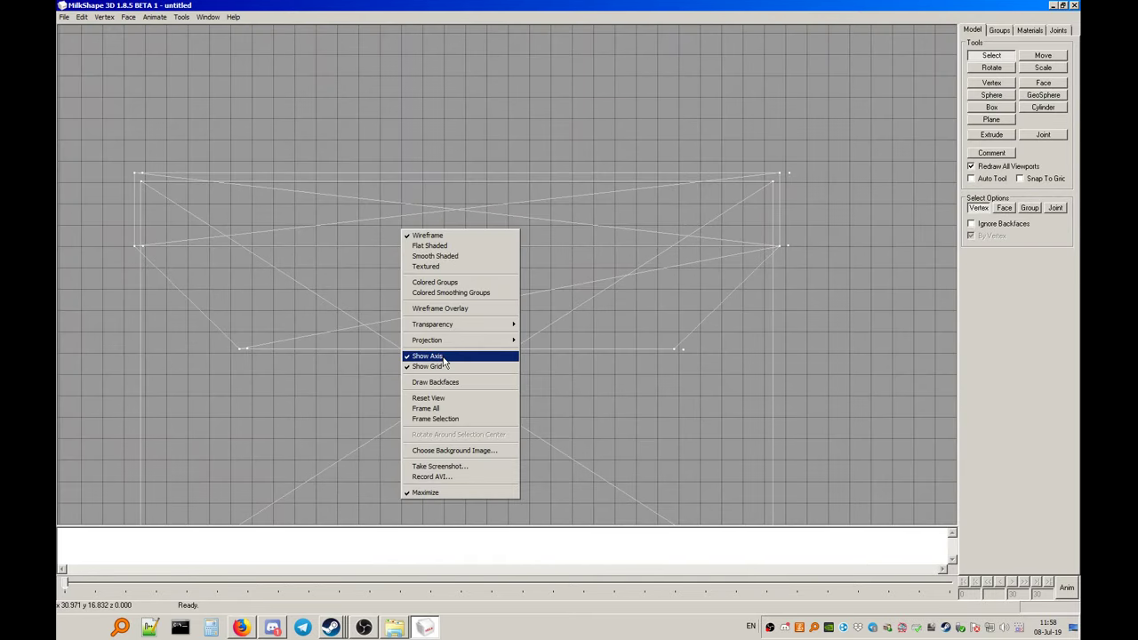
mouse_move(463, 340)
click(556, 372)
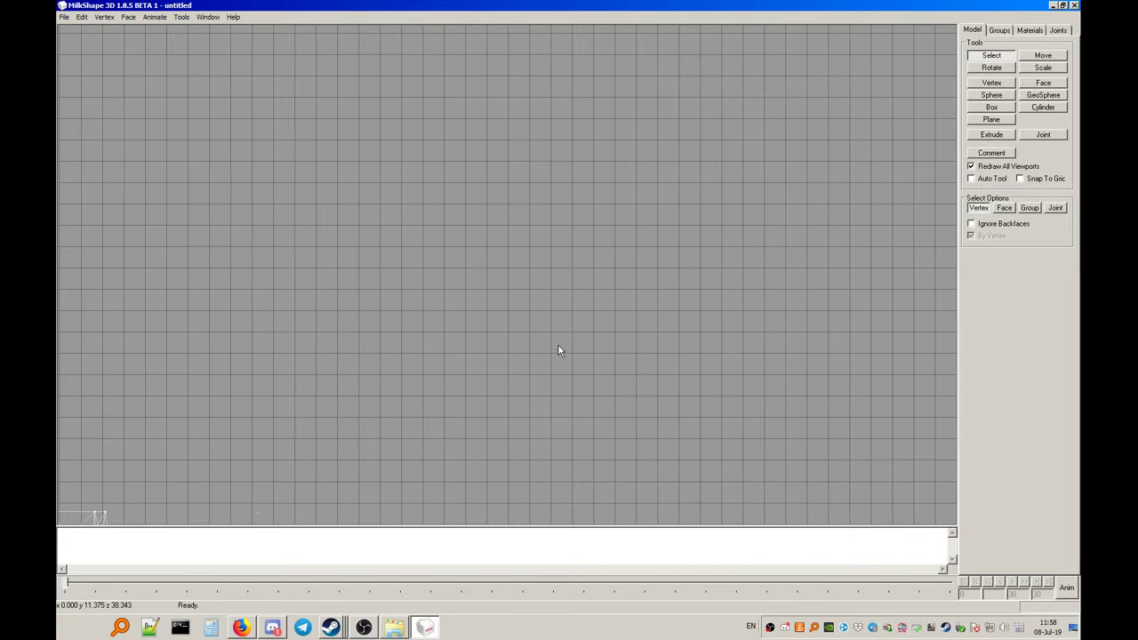
right_click(619, 302)
click(627, 479)
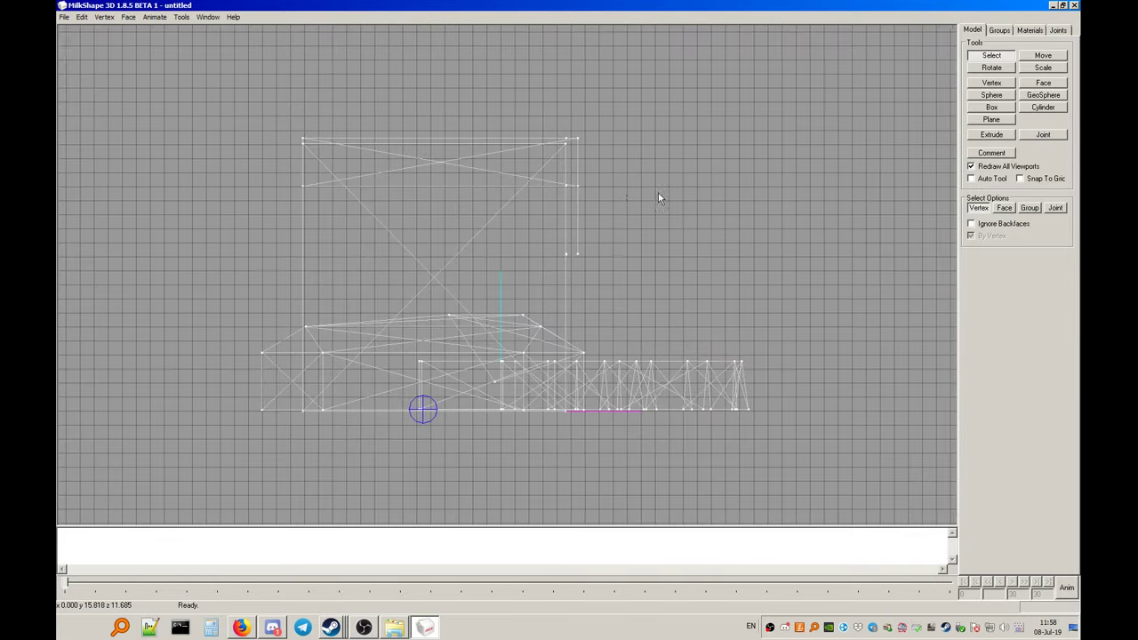
scroll(519, 242, up, 5)
scroll(519, 245, up, 1)
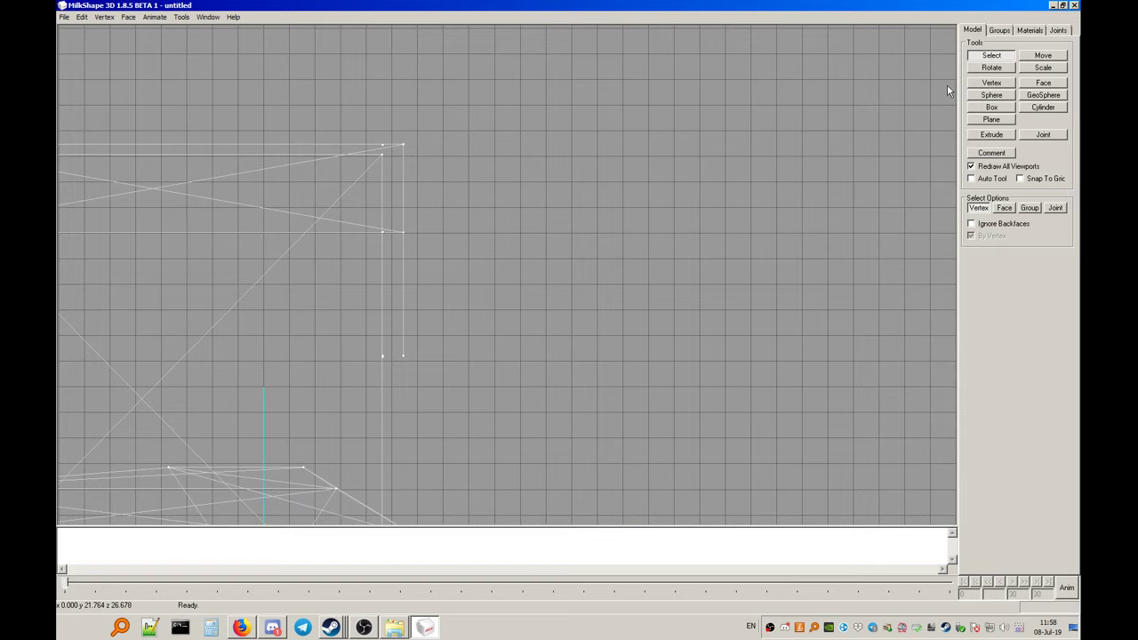
drag(456, 124, 363, 150)
drag(429, 226, 368, 240)
shift+drag(429, 336, 378, 360)
click(991, 55)
Enable all three axes and move the selected vertices by a relative 20 in X, Y and Z in the front view
right_click(372, 196)
mouse_move(424, 309)
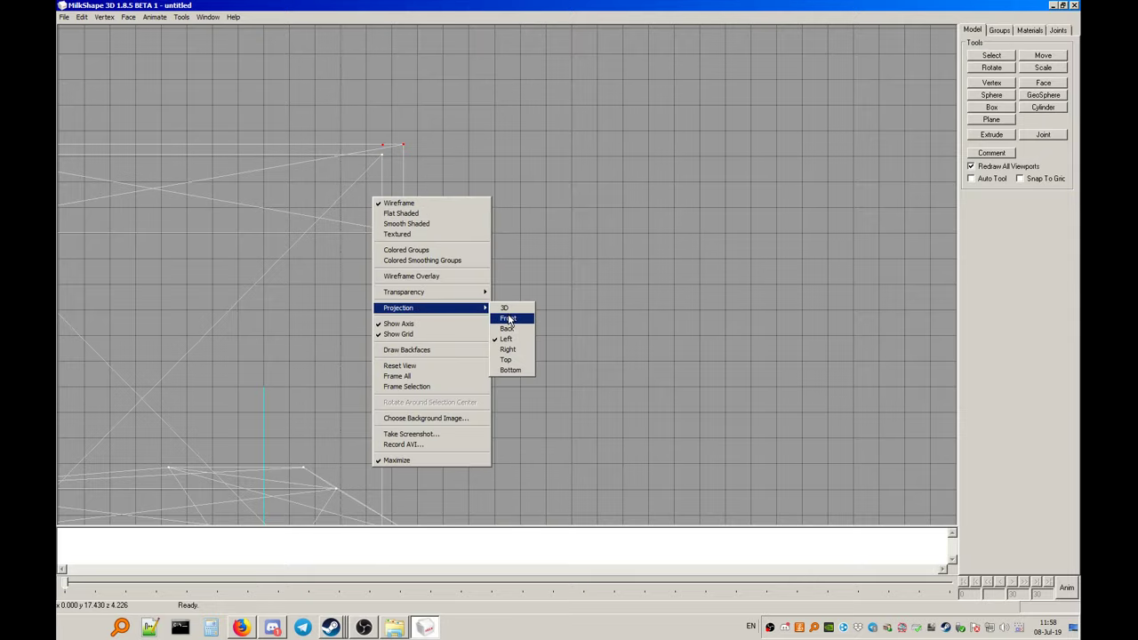
click(503, 317)
scroll(454, 271, down, 5)
scroll(473, 267, up, 4)
right_drag(473, 266, 263, 289)
click(1047, 56)
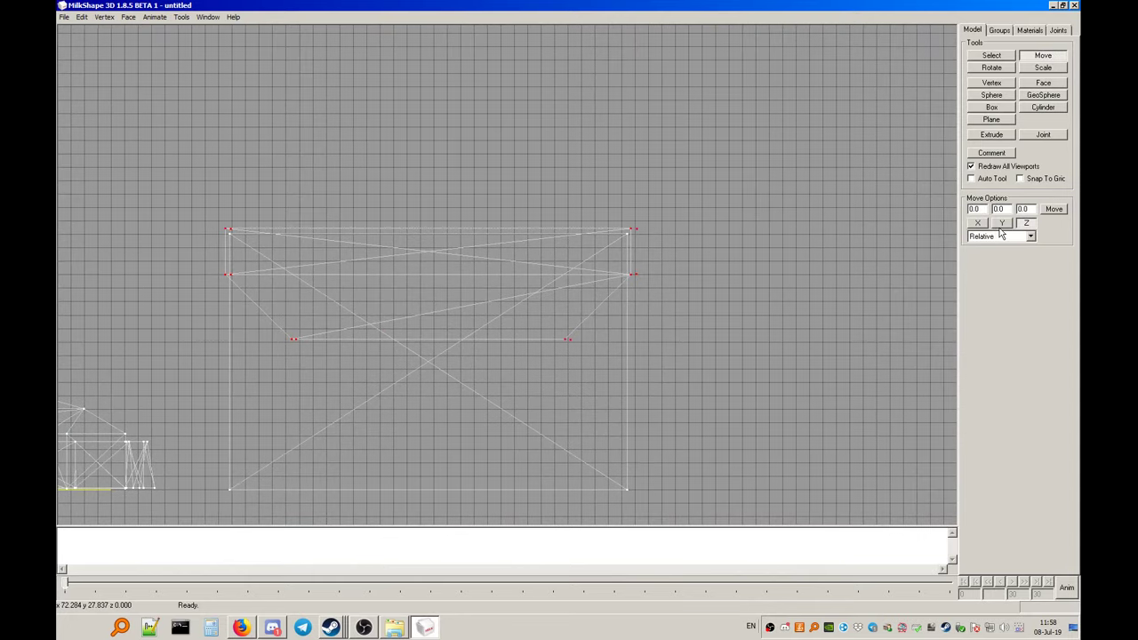
click(1000, 222)
drag(984, 211, 964, 214)
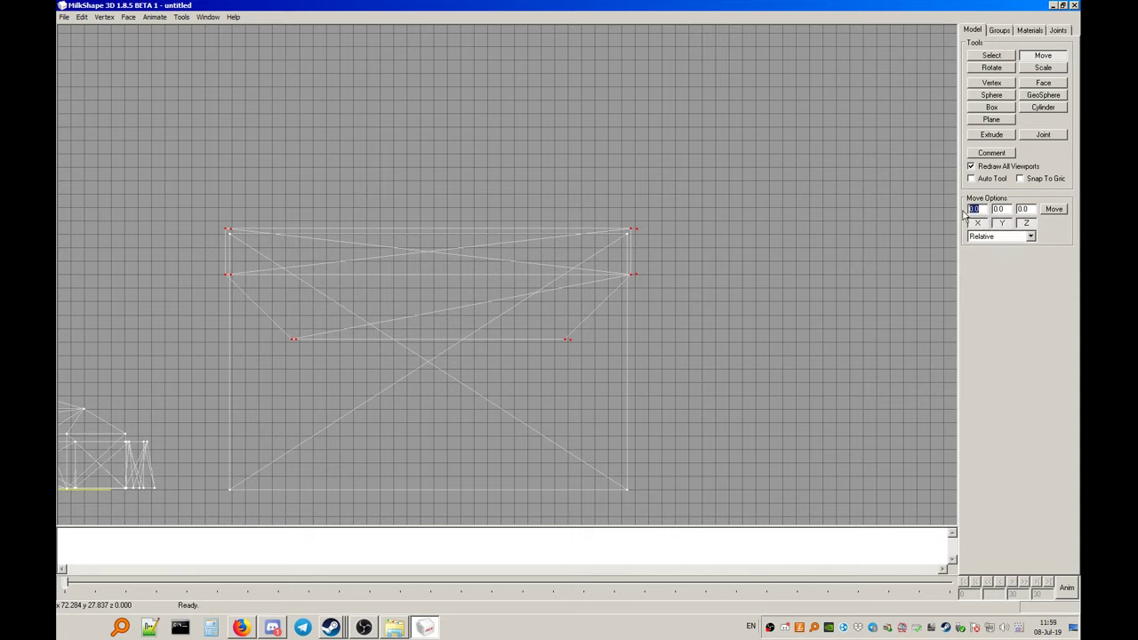
text(20)
double_click(1000, 209)
text(2)
double_click(1023, 209)
text(2)
click(1054, 209)
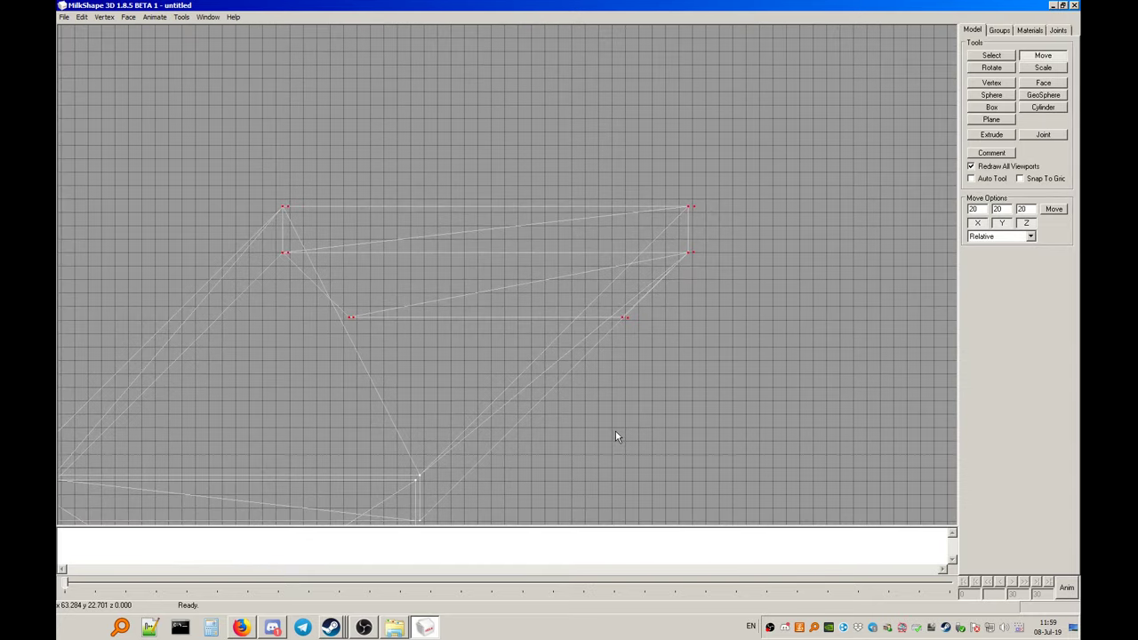
Deselect the moved vertices and examine the closely paired old and new vertices at the lid and flap corners
click(991, 55)
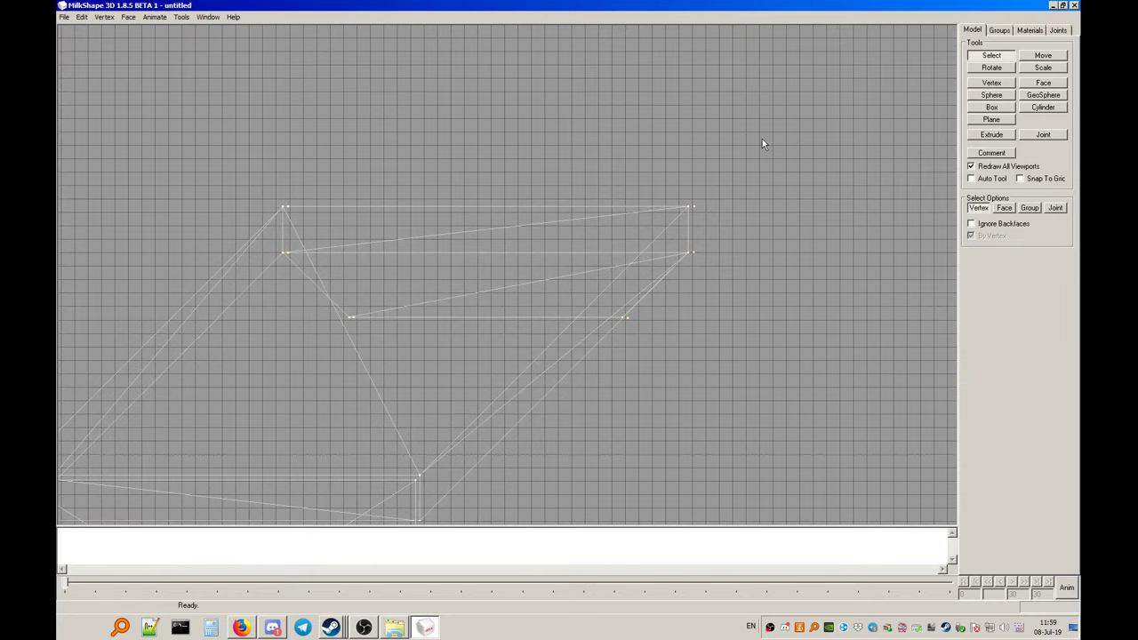
click(635, 233)
ctrl+drag(677, 307, 691, 261)
scroll(634, 211, up, 5)
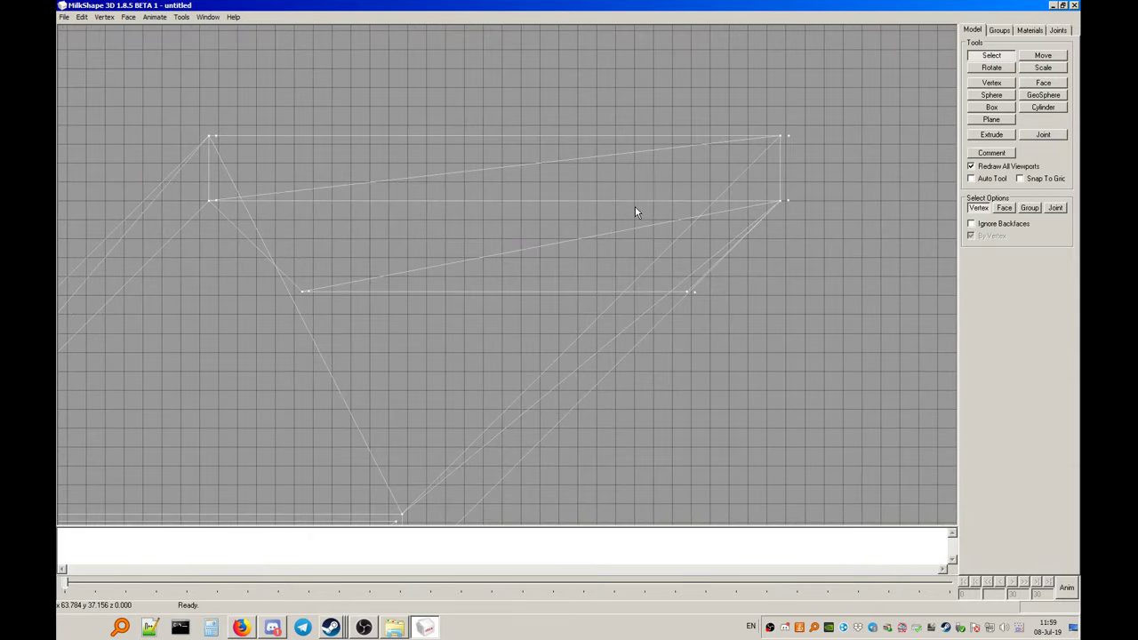
ctrl+drag(524, 175, 711, 248)
scroll(413, 252, up, 5)
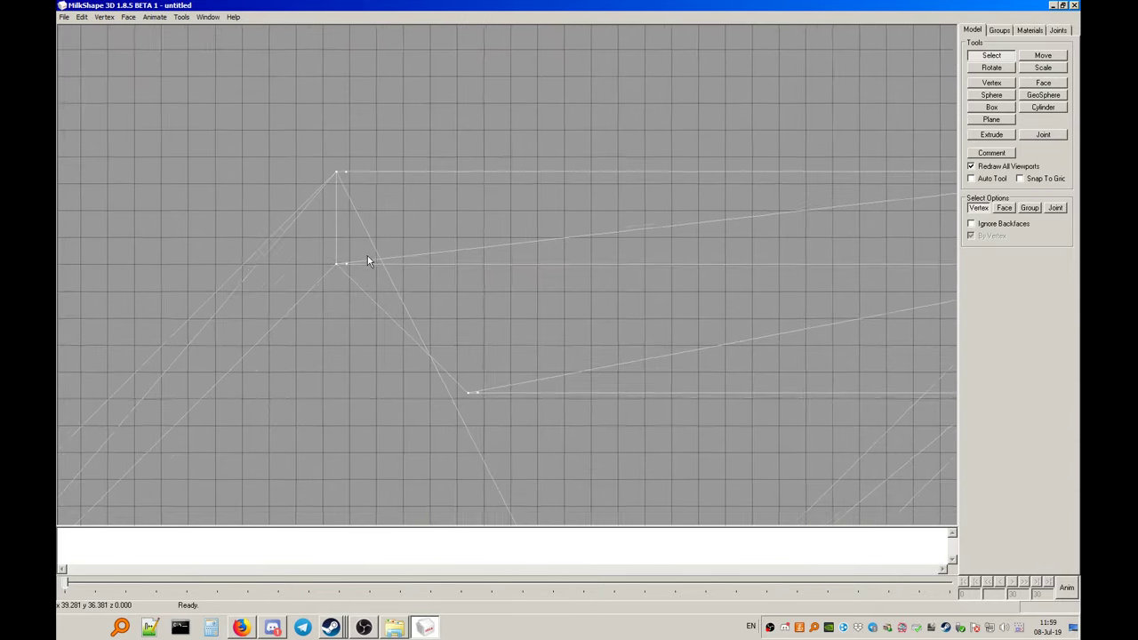
ctrl+drag(367, 255, 525, 335)
scroll(521, 302, up, 5)
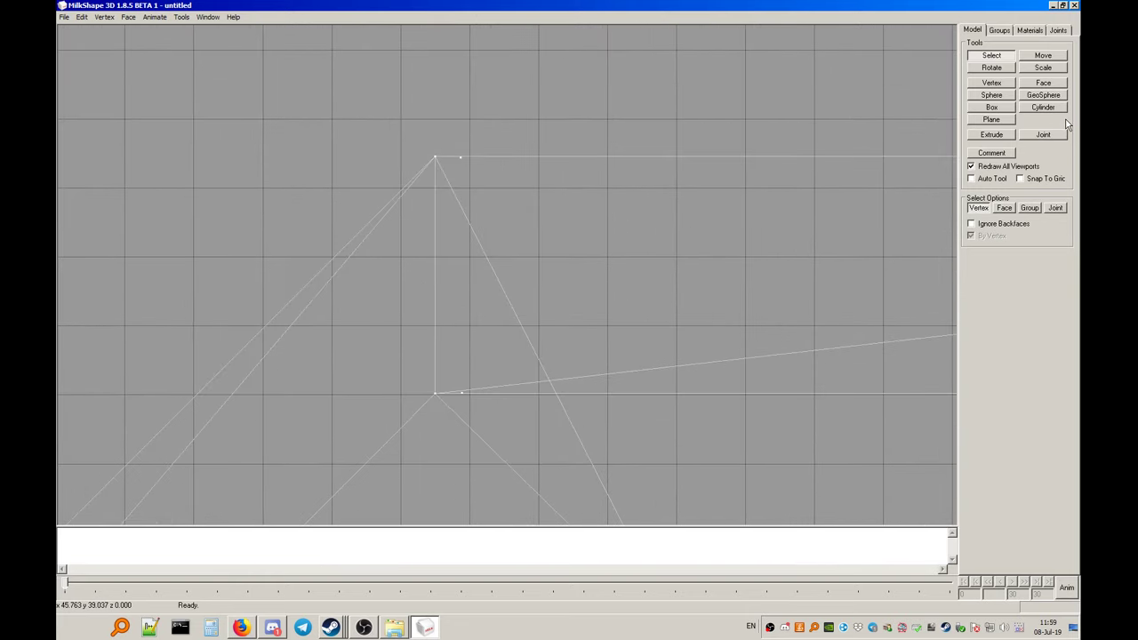
Create two triangular faces bridging the paired vertices along the lid's left vertical edge in the front view
click(1042, 83)
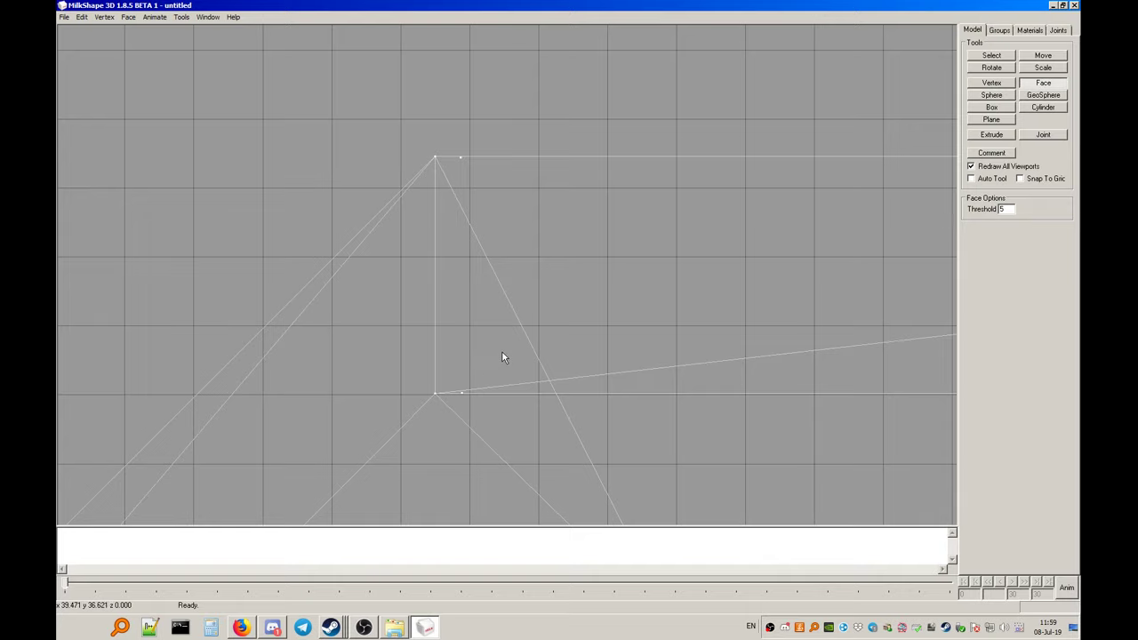
right_click(536, 254)
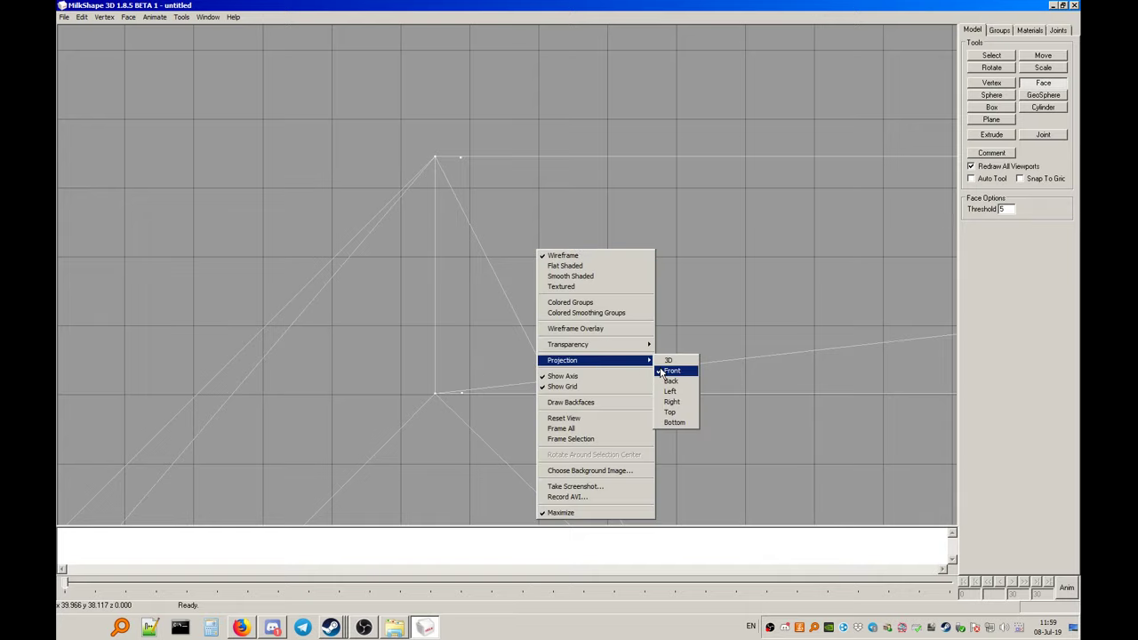
click(597, 6)
ctrl+drag(648, 197, 613, 190)
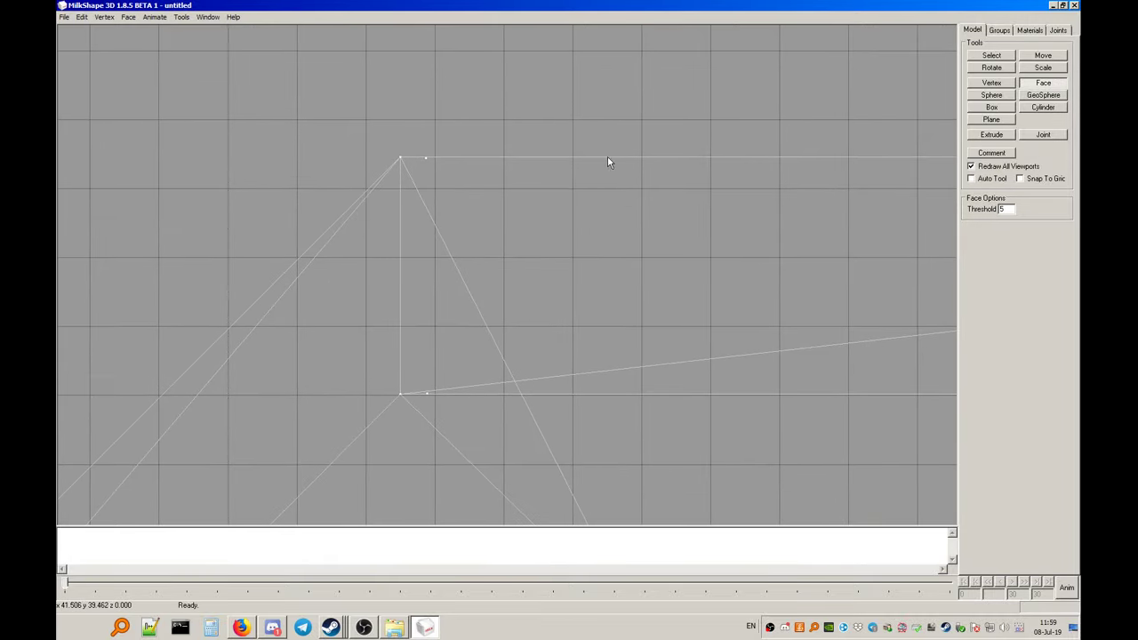
click(428, 160)
click(401, 158)
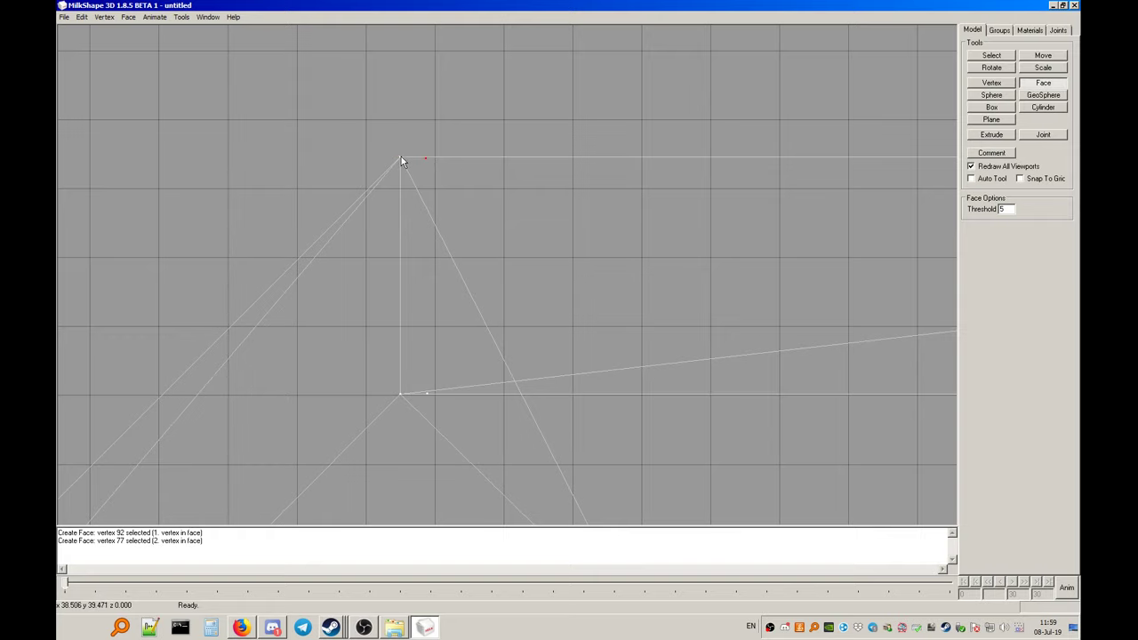
click(400, 396)
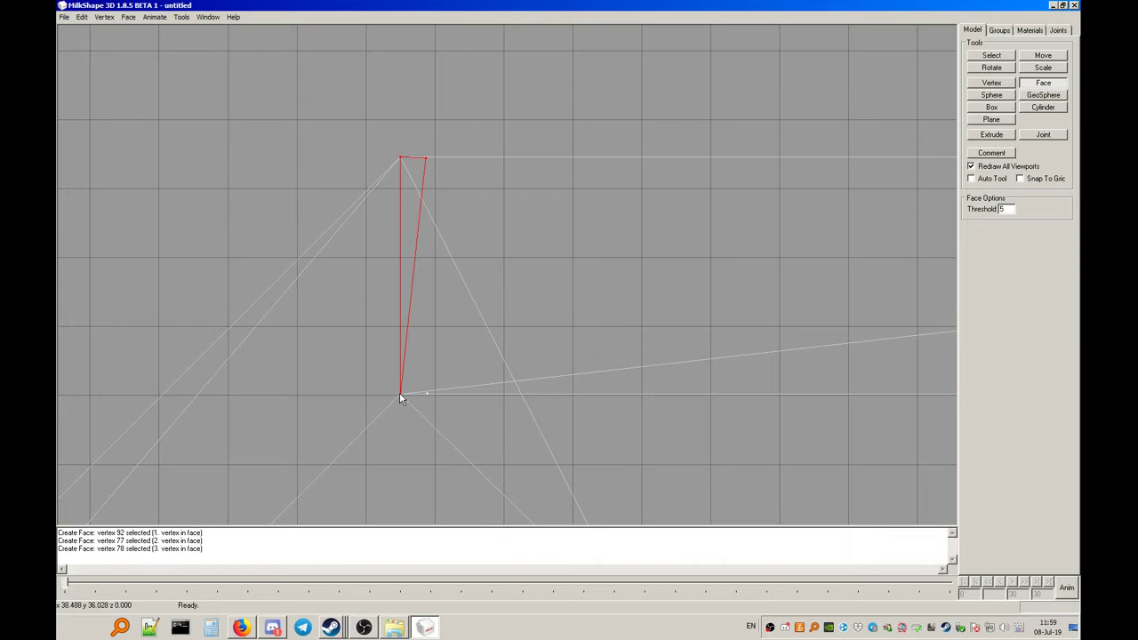
click(405, 398)
click(427, 399)
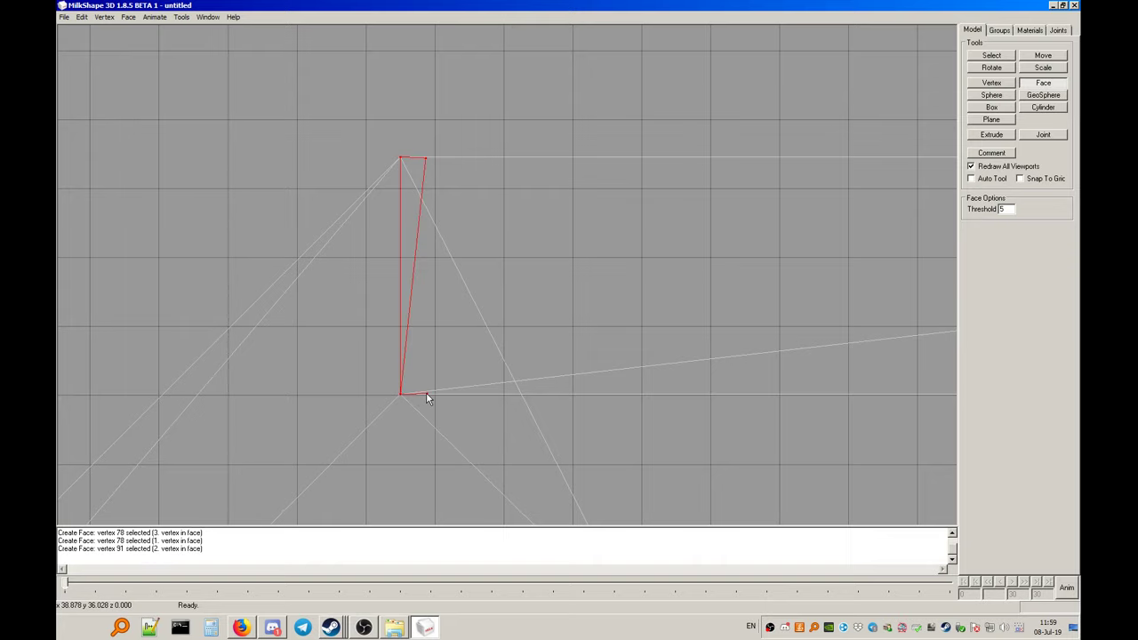
click(426, 159)
scroll(397, 171, down, 5)
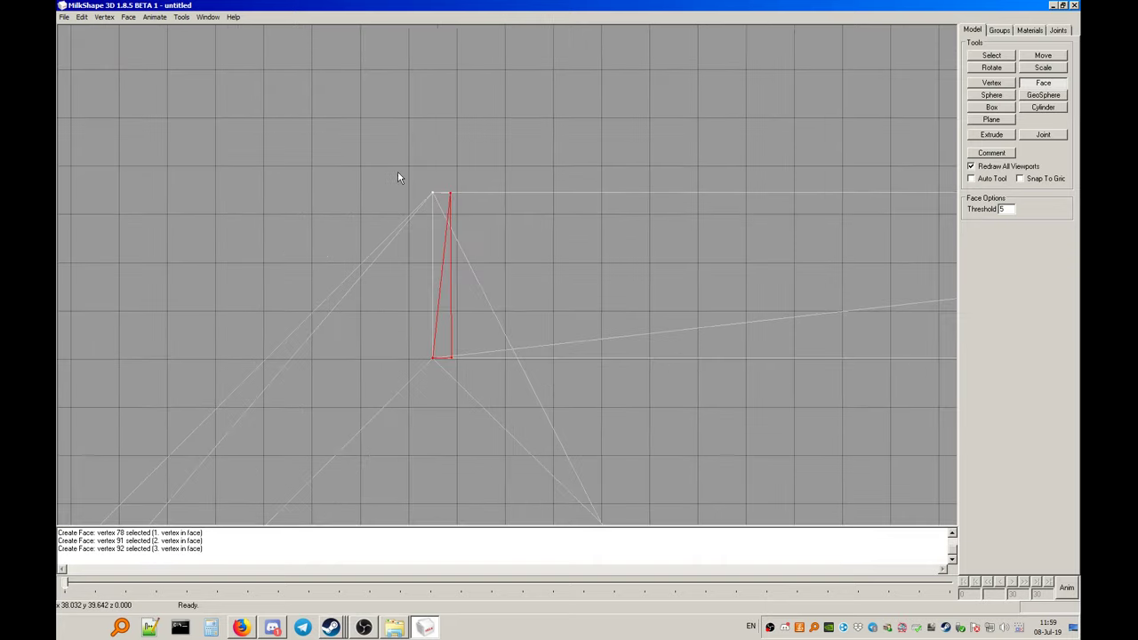
Create two triangular faces between the paired vertices along the flap's left slanted edge
right_drag(416, 191, 388, 254)
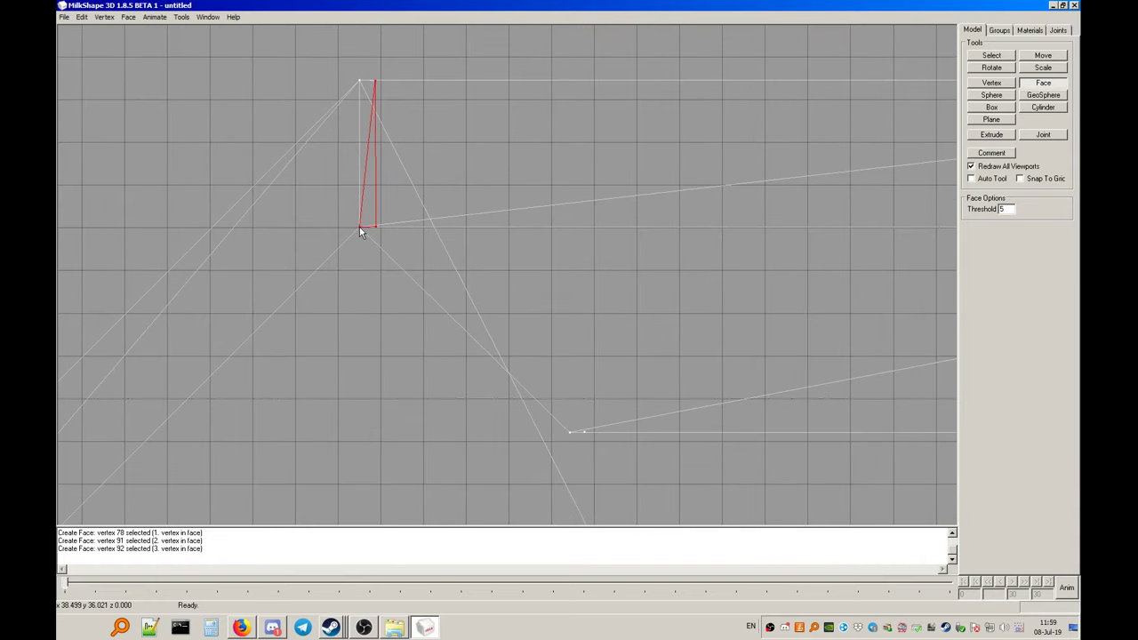
click(359, 227)
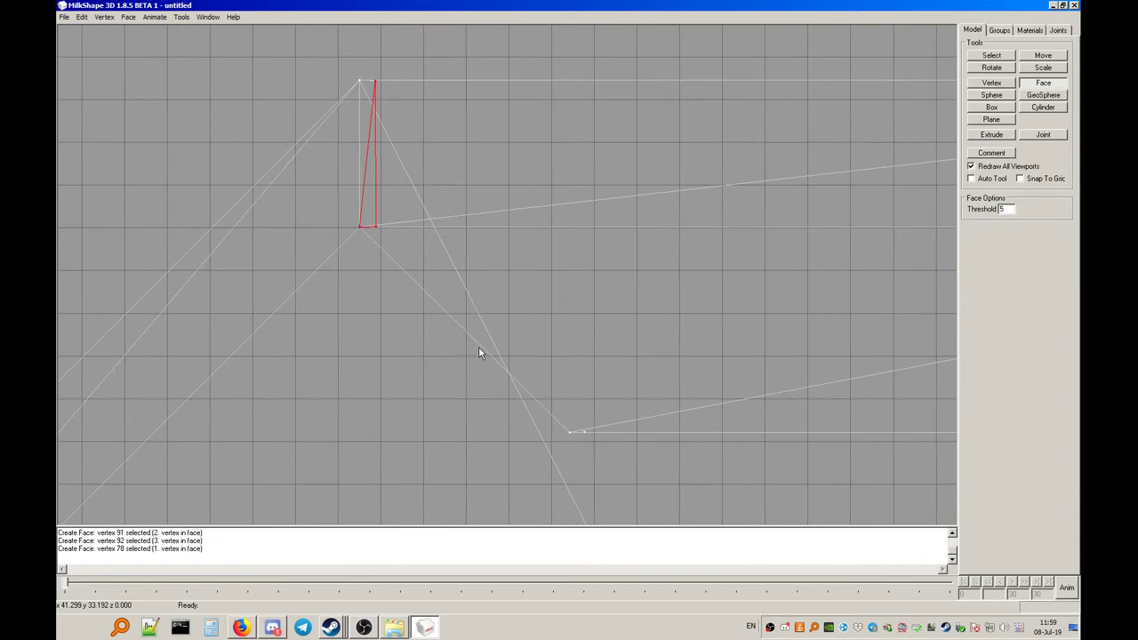
click(571, 433)
click(374, 226)
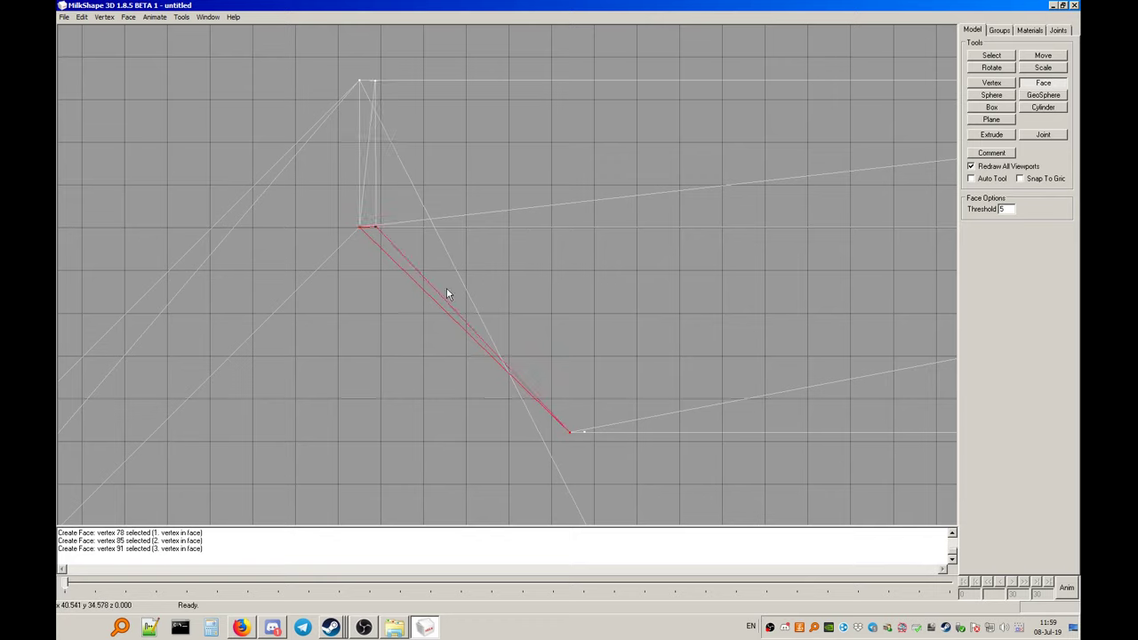
click(584, 433)
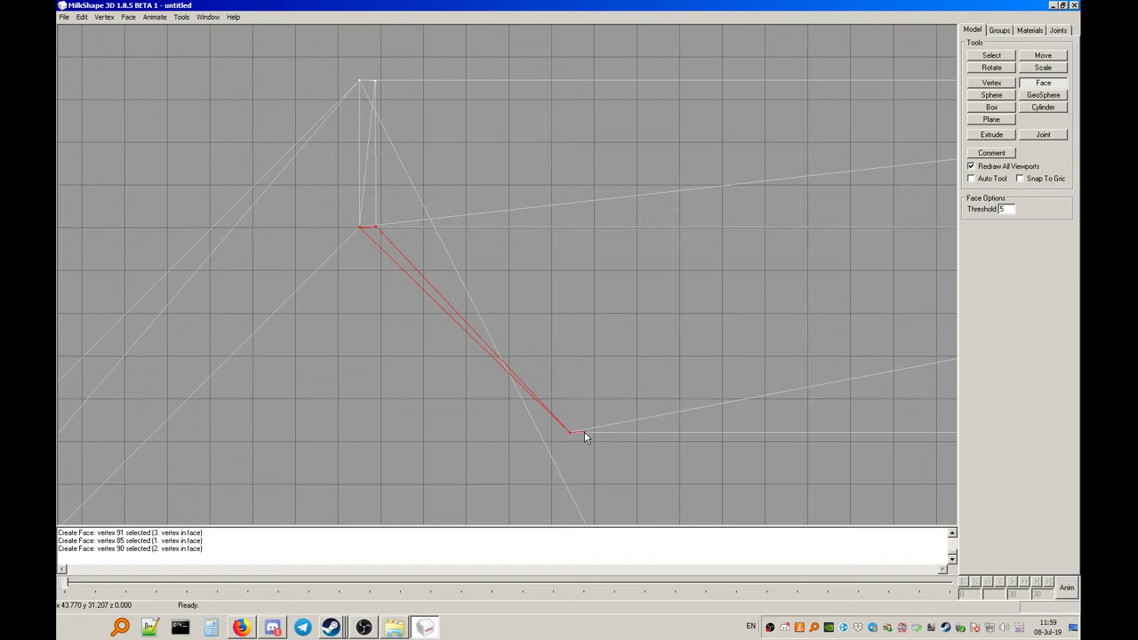
click(375, 227)
Create two triangular faces bridging the paired vertices along the lid's right vertical edge
right_drag(609, 287, 614, 211)
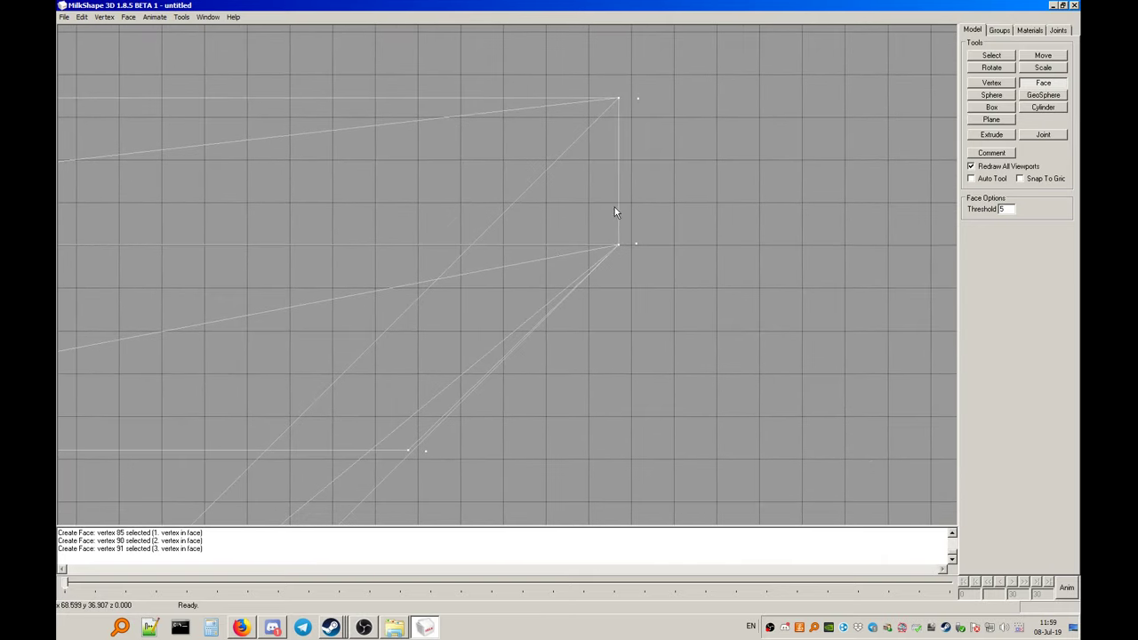
click(637, 99)
click(619, 99)
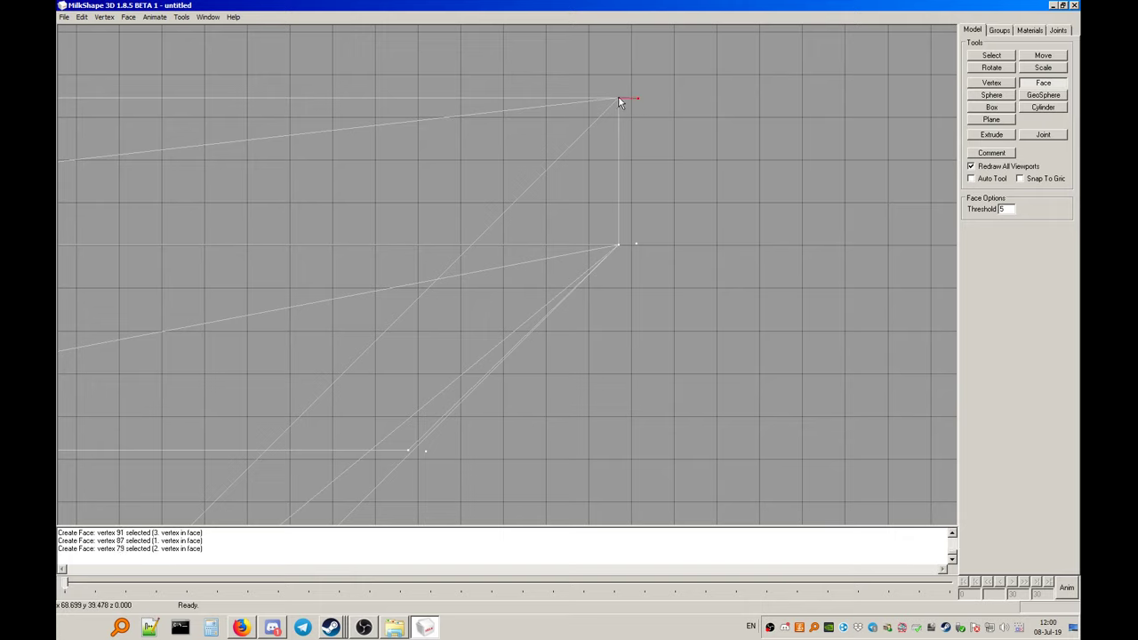
click(618, 246)
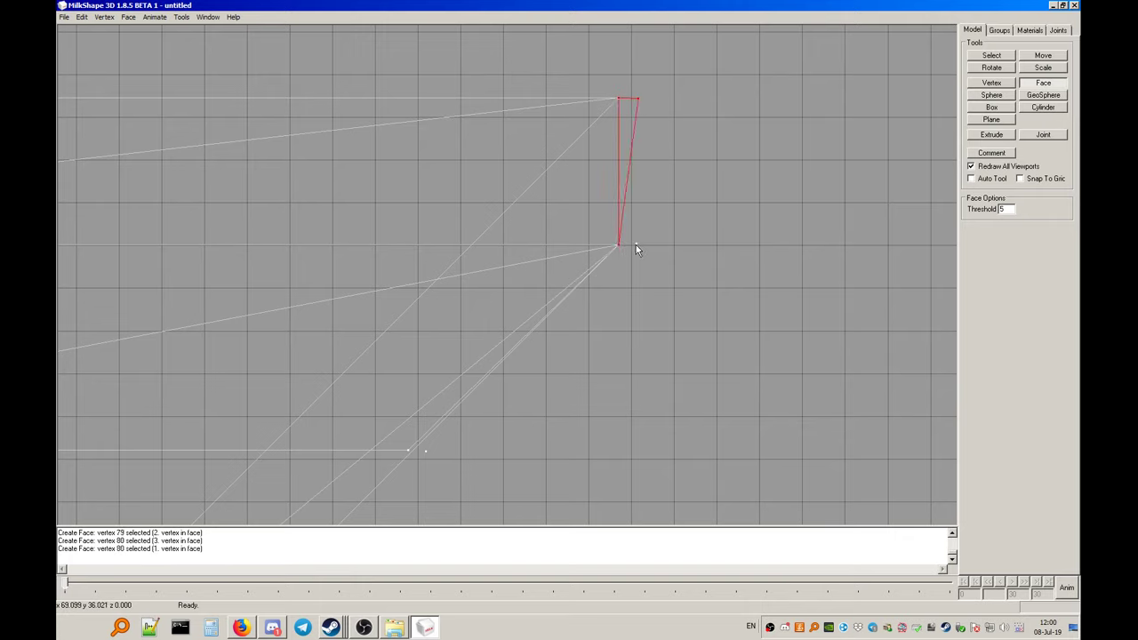
click(638, 100)
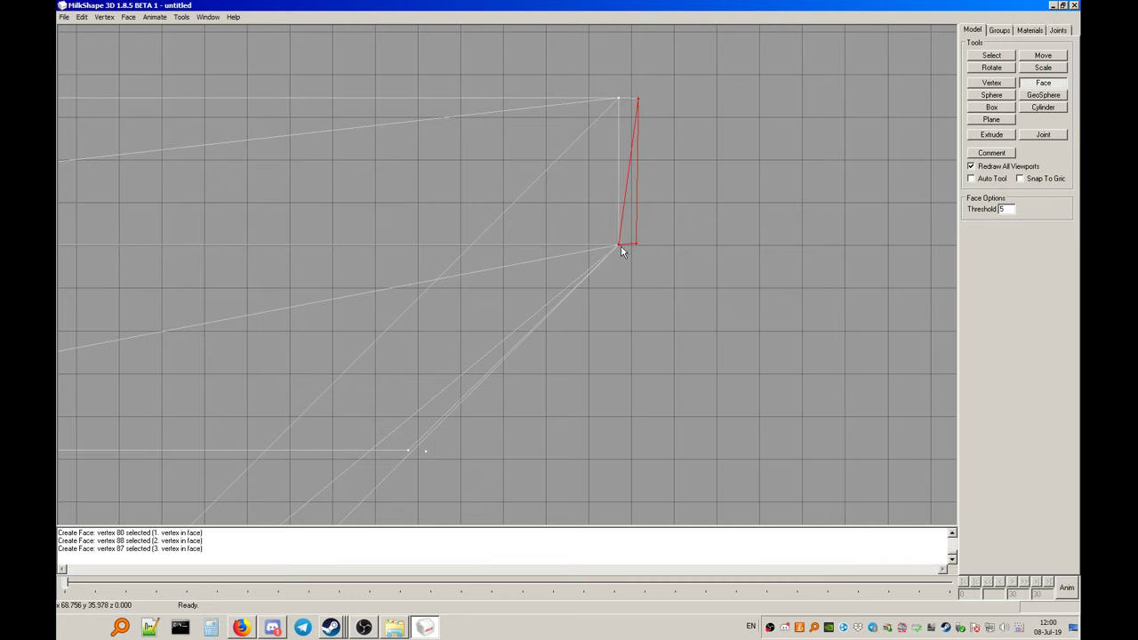
Create two triangular faces between the paired vertices along the flap's right slanted edge
ctrl+drag(548, 338, 700, 234)
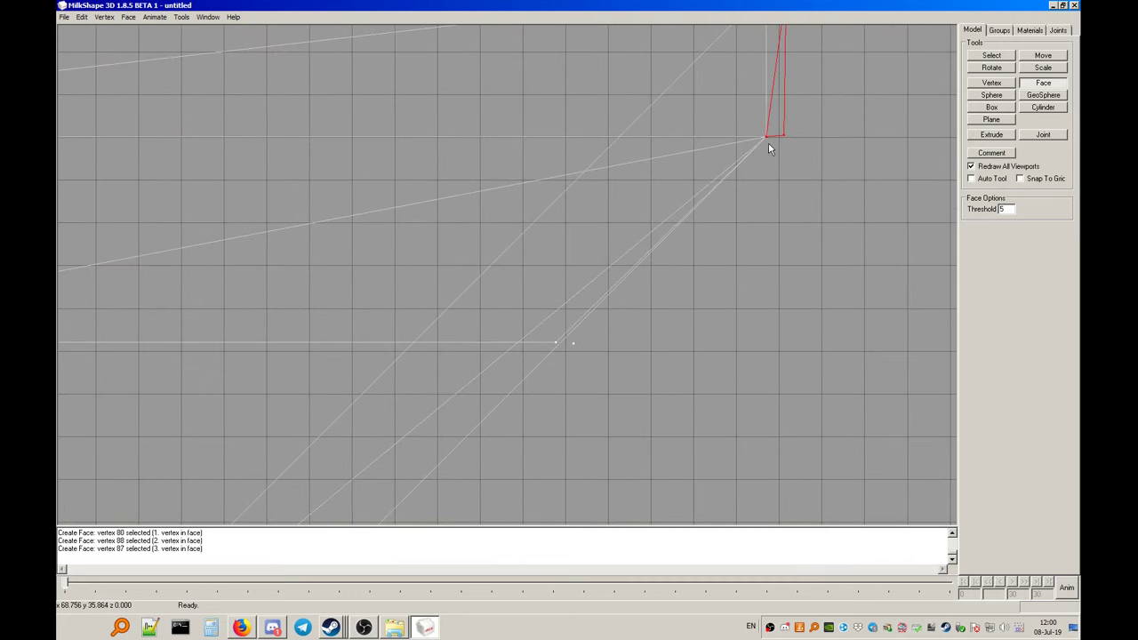
click(556, 342)
click(574, 344)
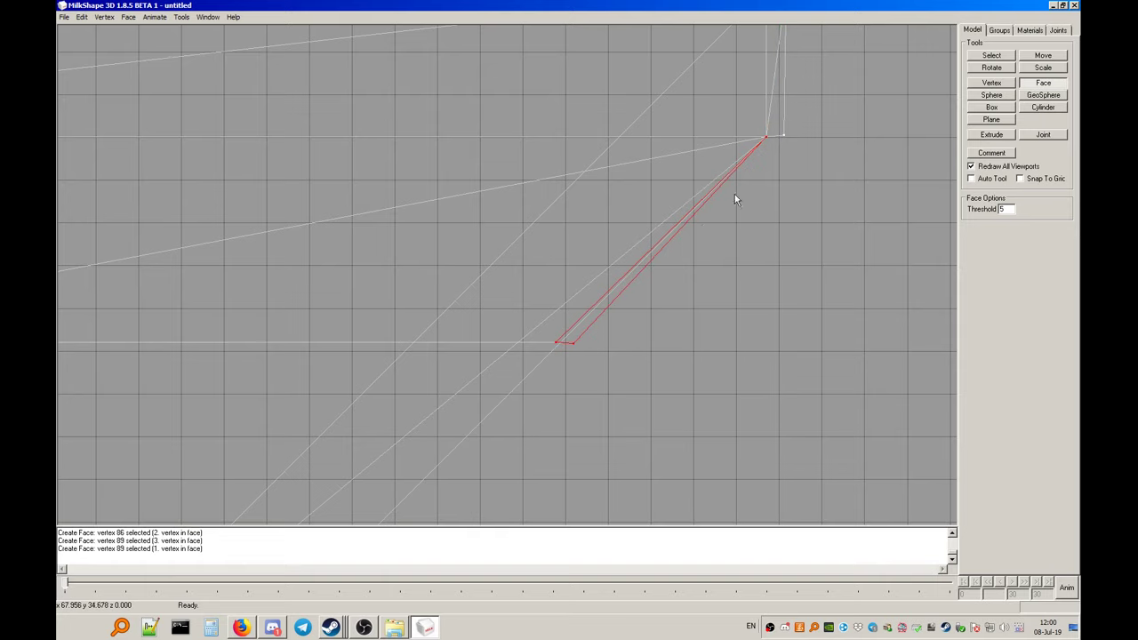
click(782, 137)
click(768, 140)
scroll(524, 290, down, 2)
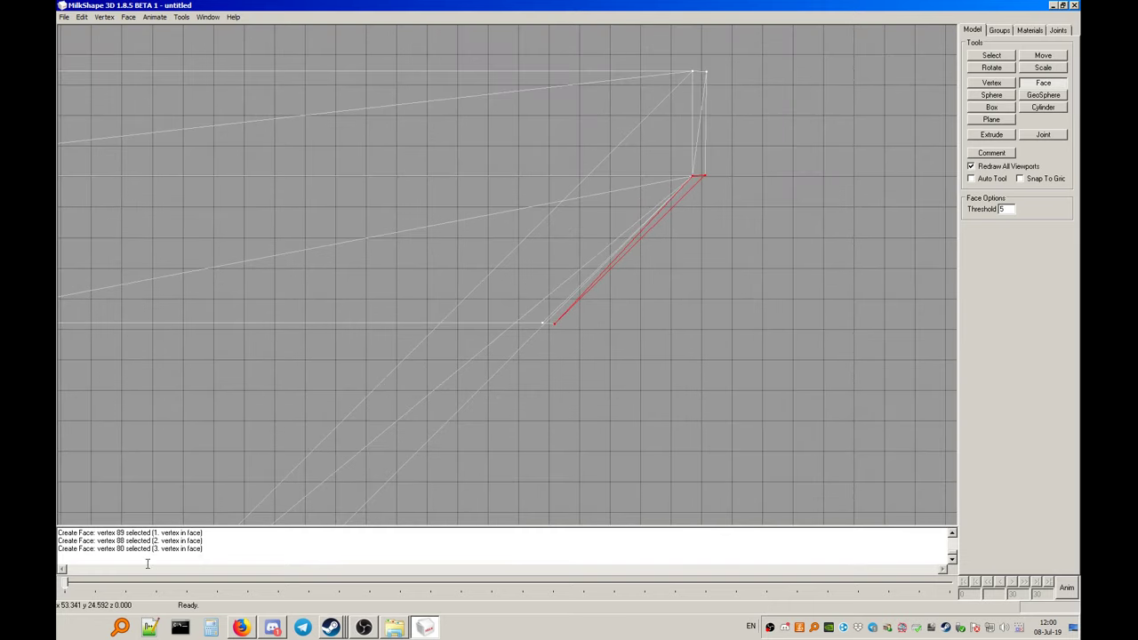
Select the flap's two new lower vertices and move them up about two grid squares in Y, with X and Z at 0
right_drag(420, 253, 695, 236)
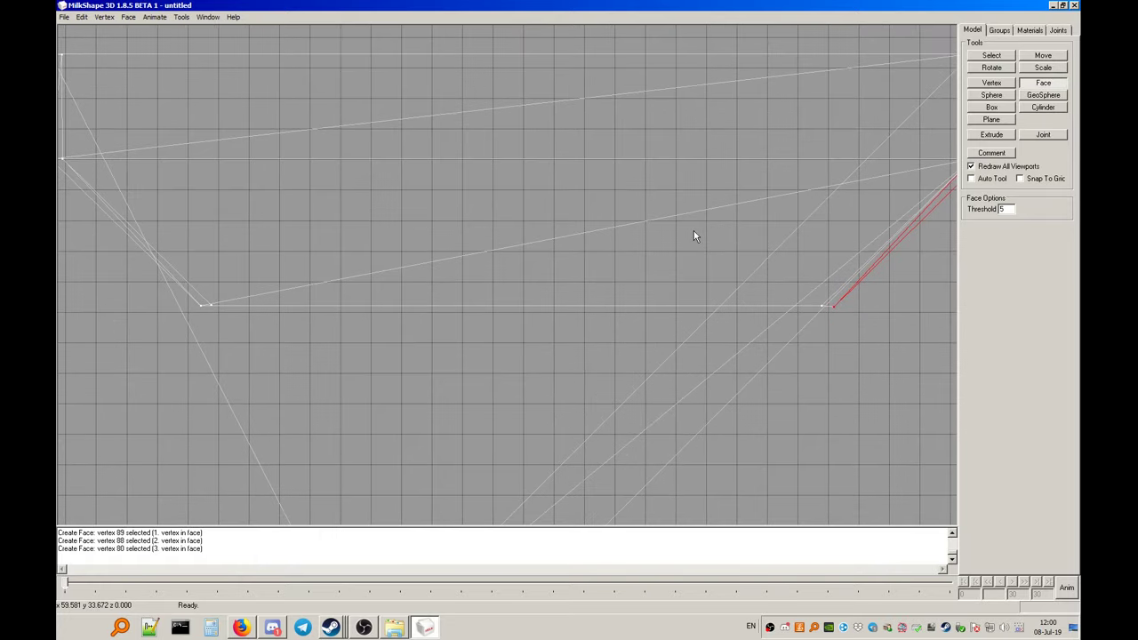
click(1006, 55)
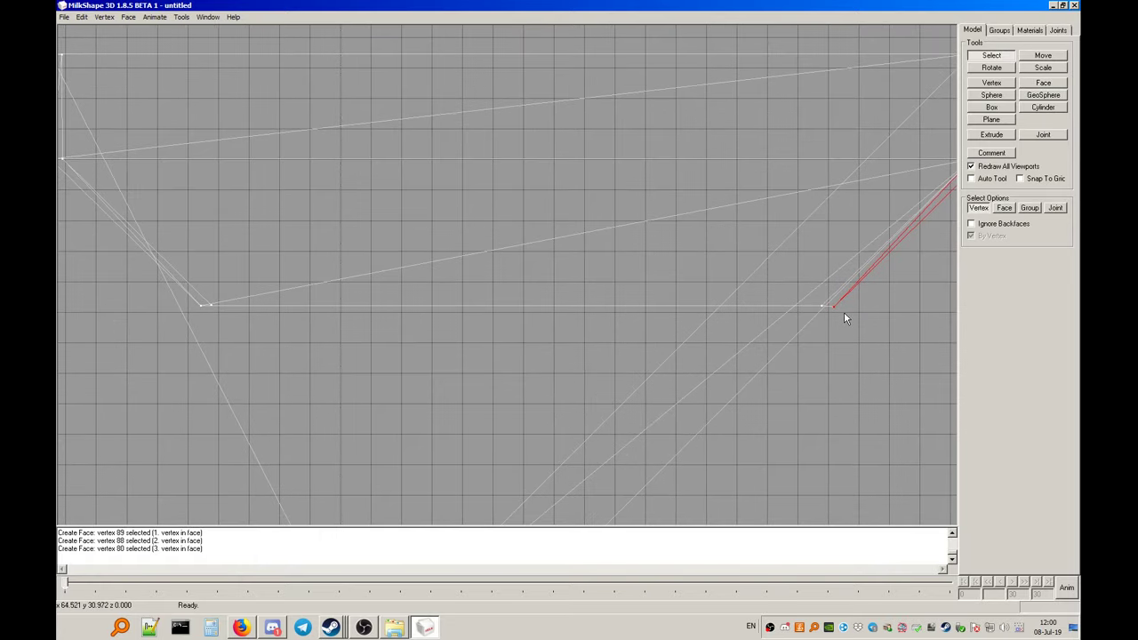
click(893, 260)
drag(226, 319, 204, 317)
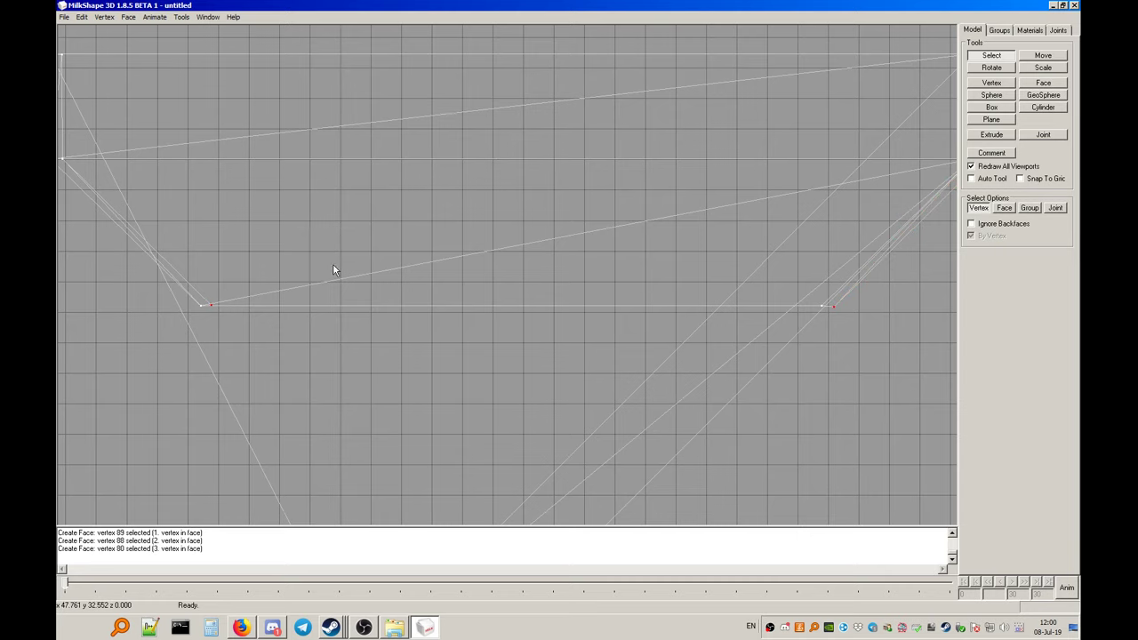
click(1042, 56)
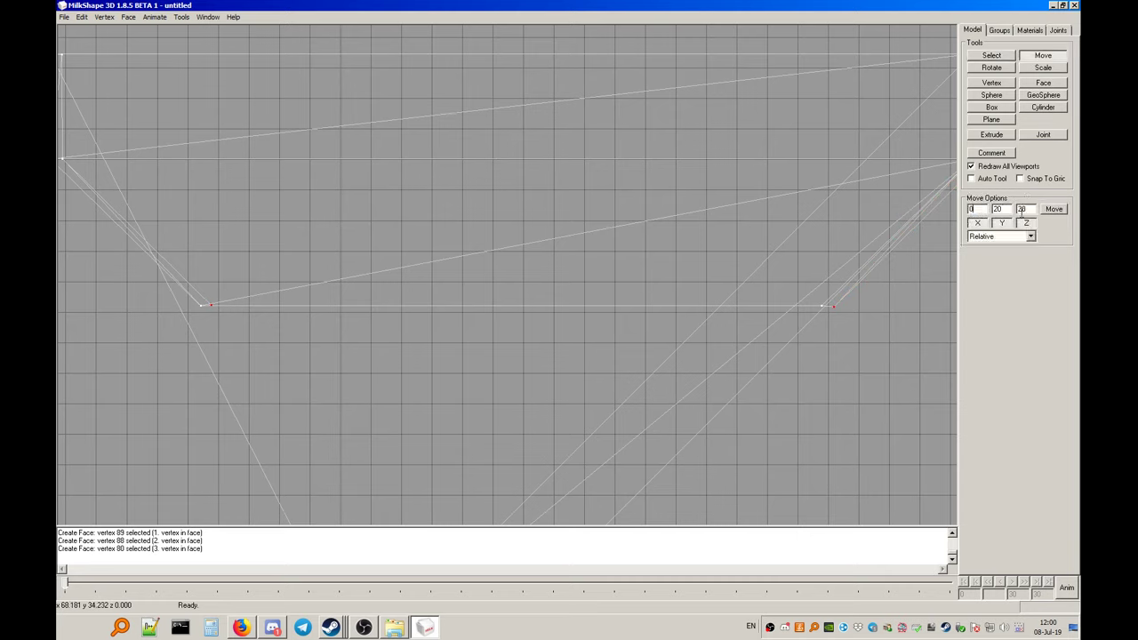
double_click(1003, 210)
text(0)
key(Tab)
text(0)
click(1052, 210)
click(998, 57)
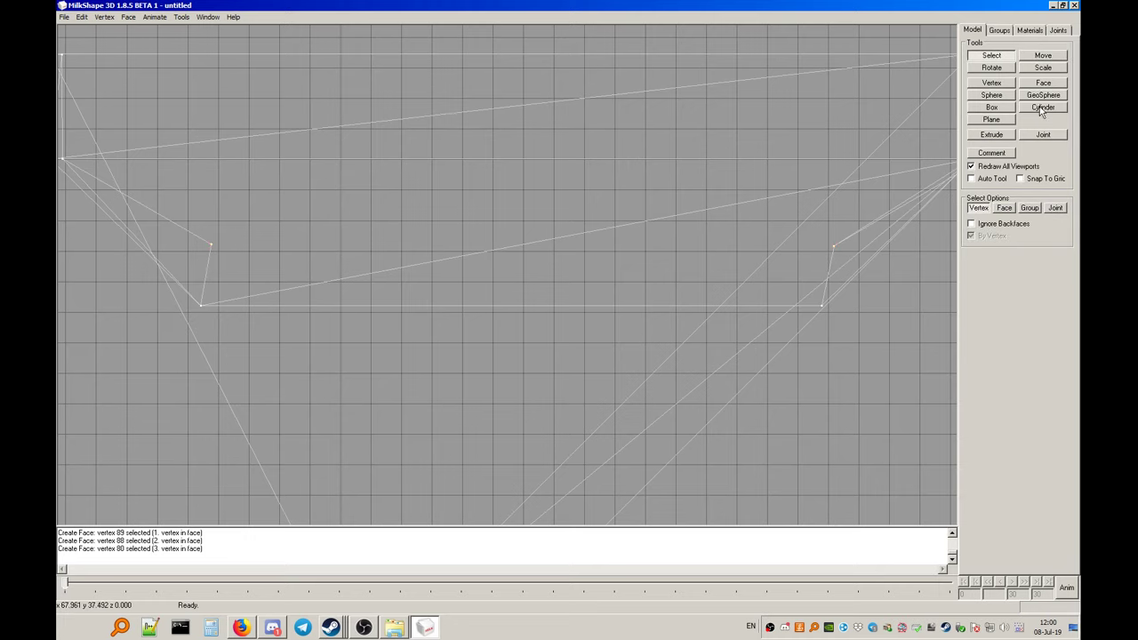
Create two triangular faces closing the flap's underside between the raised vertices and the original lower vertices
click(1054, 85)
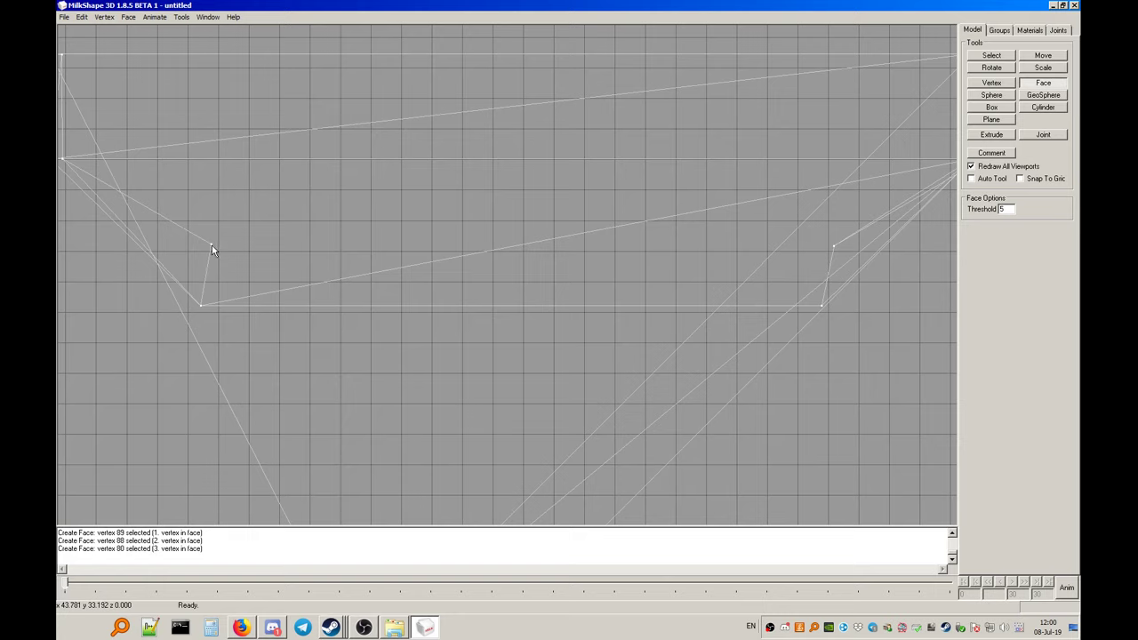
click(201, 305)
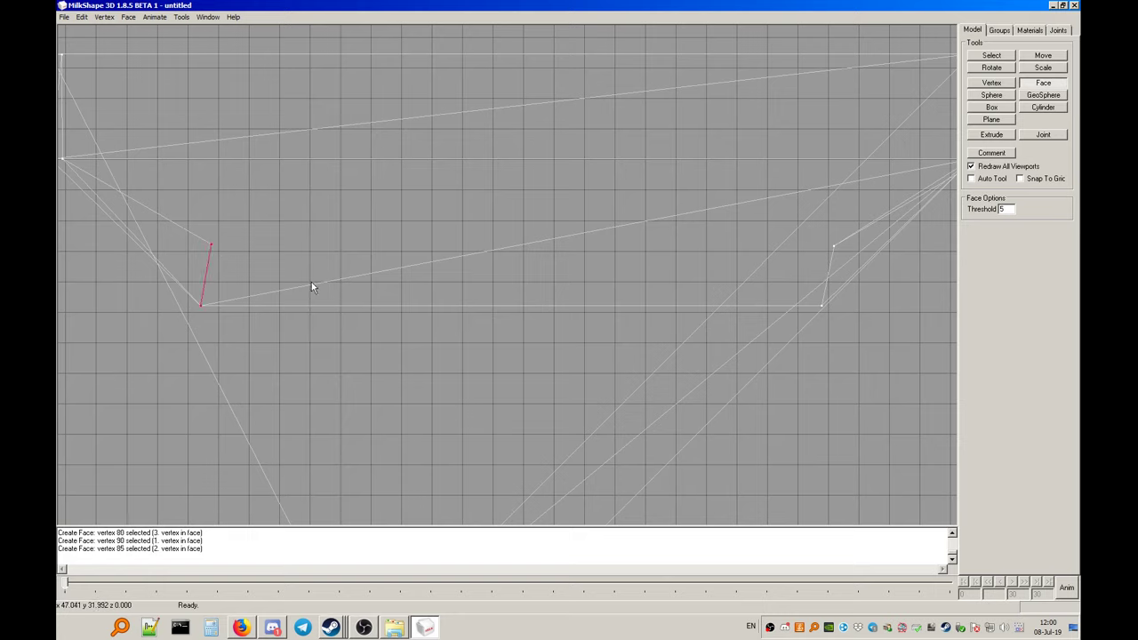
click(832, 248)
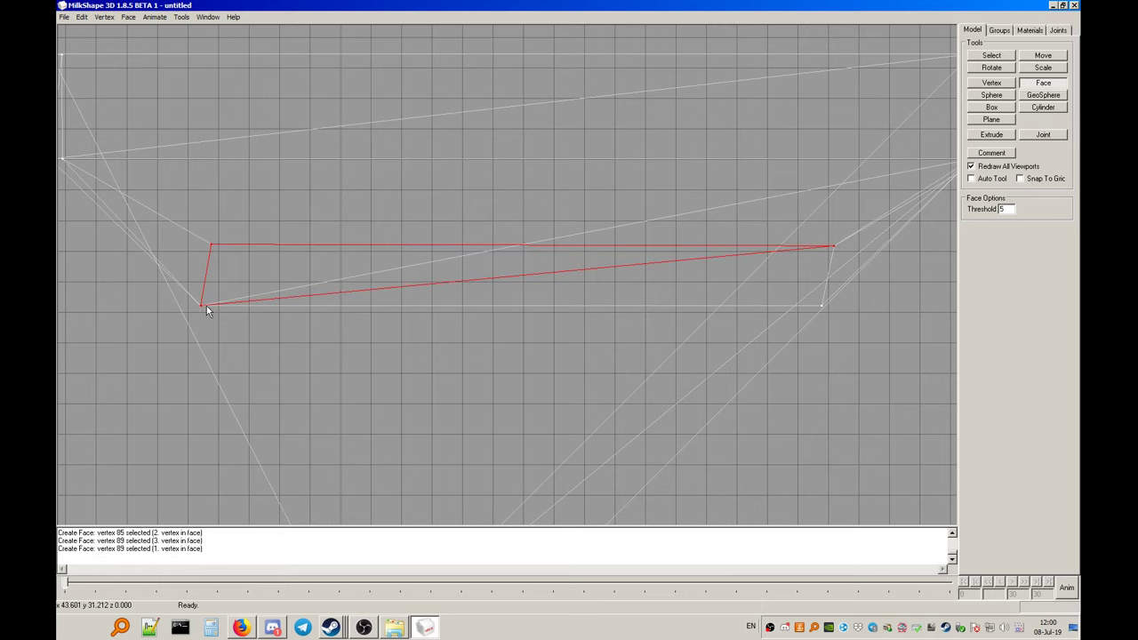
click(822, 307)
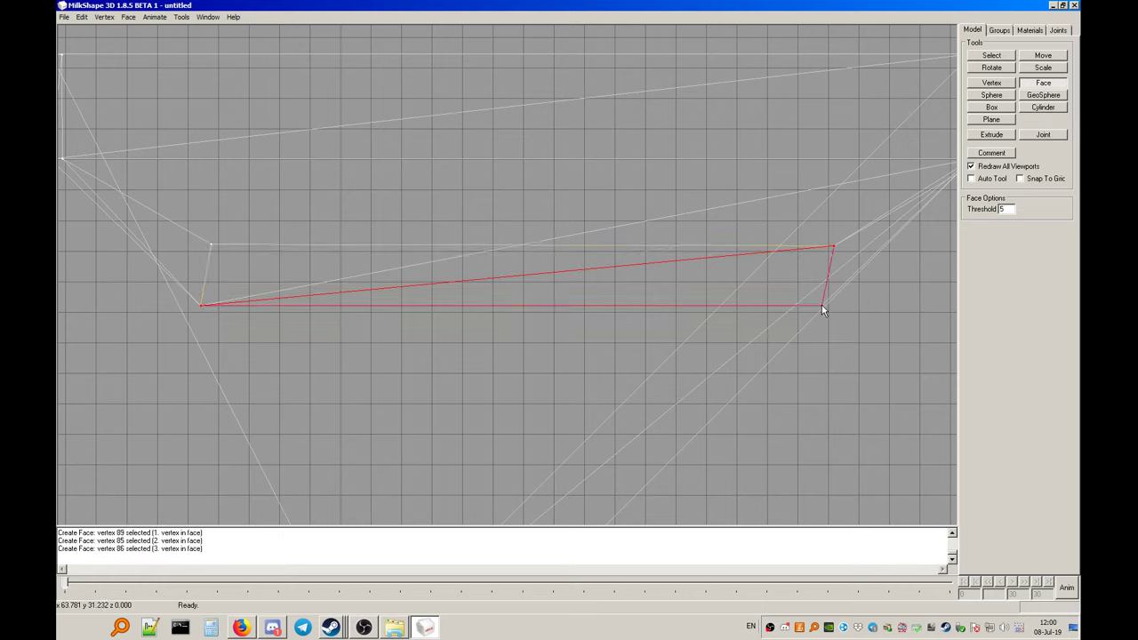
Select the two raised vertices and move them back down about two grid squares in Y to the flap's lower edge
click(994, 55)
drag(876, 222, 178, 269)
click(1049, 57)
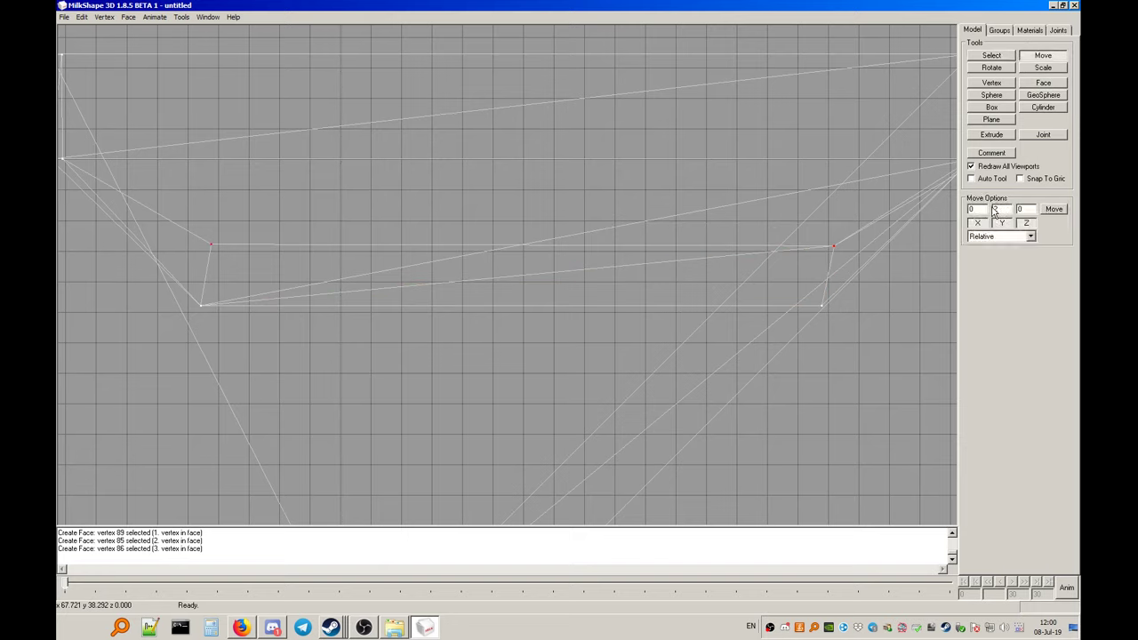
click(1059, 209)
click(1013, 56)
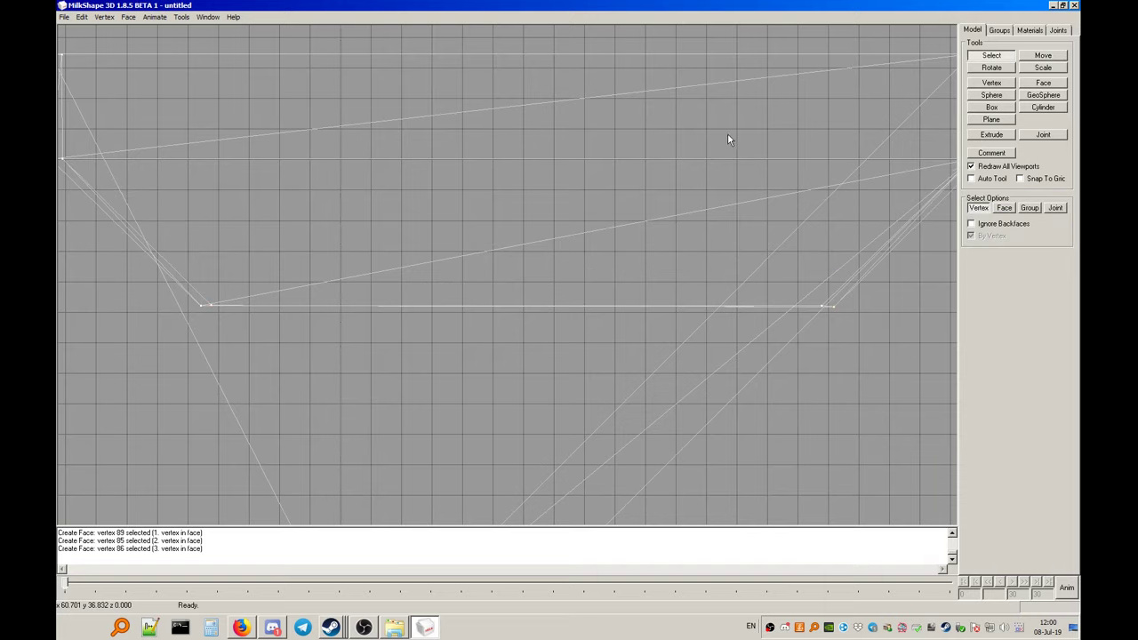
Inspect the thickened flap and box in a smooth-shaded perspective view from several angles, then restore the flat wireframe view
scroll(675, 182, down, 6)
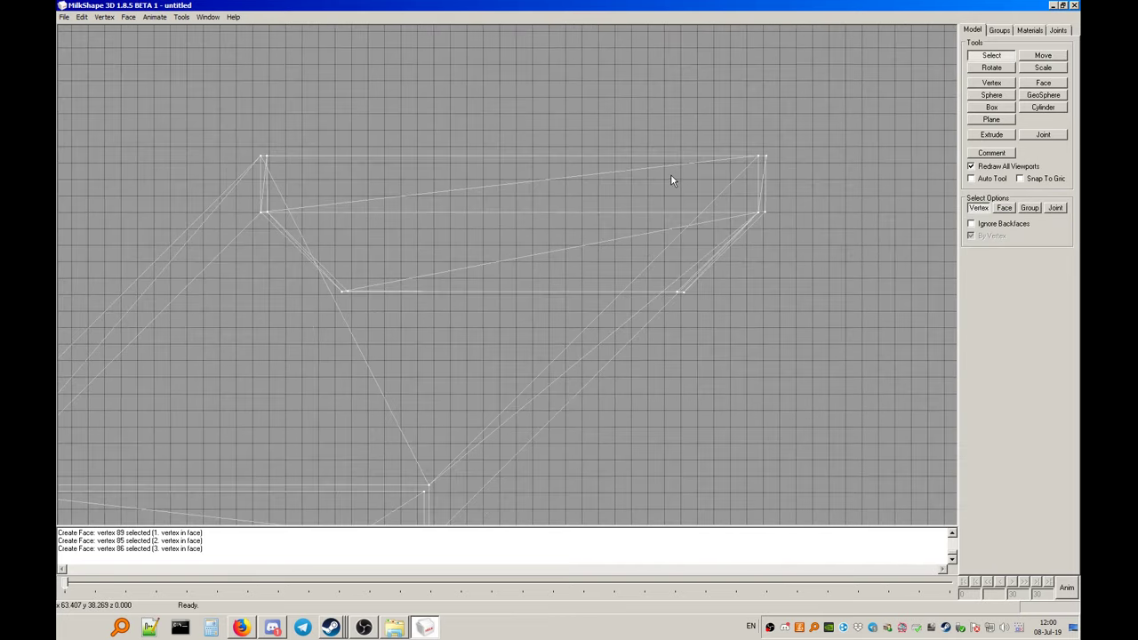
mouse_move(671, 174)
mouse_down()
mouse_move(632, 214)
mouse_move(634, 228)
mouse_up()
right_click(543, 233)
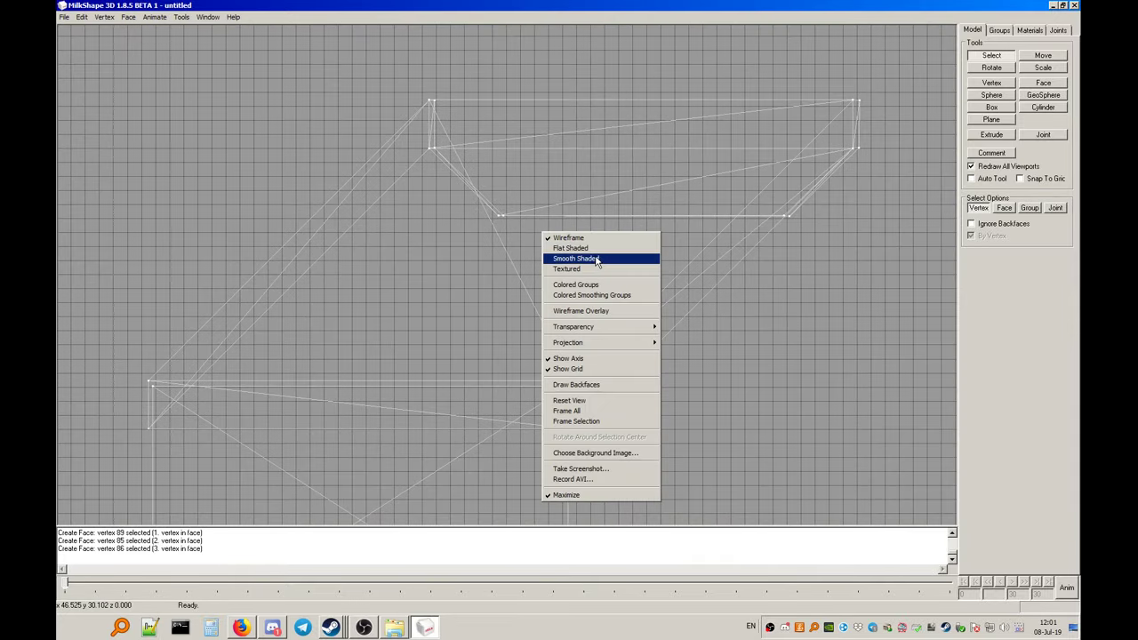
click(595, 259)
right_click(572, 193)
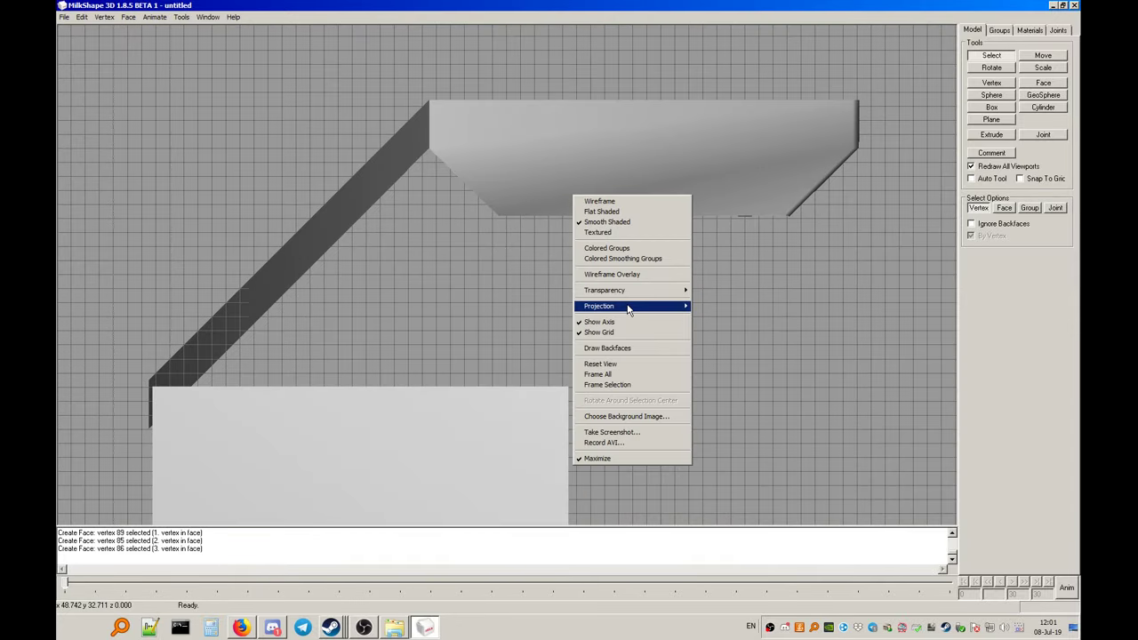
mouse_move(628, 307)
click(698, 305)
mouse_move(664, 279)
mouse_down()
mouse_move(613, 239)
mouse_move(504, 221)
mouse_move(325, 234)
mouse_move(233, 259)
mouse_move(313, 275)
mouse_move(298, 253)
mouse_move(297, 272)
mouse_move(330, 274)
mouse_move(325, 257)
mouse_move(400, 198)
mouse_move(510, 152)
mouse_move(562, 163)
mouse_move(560, 115)
mouse_move(568, 287)
mouse_move(563, 257)
mouse_move(561, 269)
mouse_up()
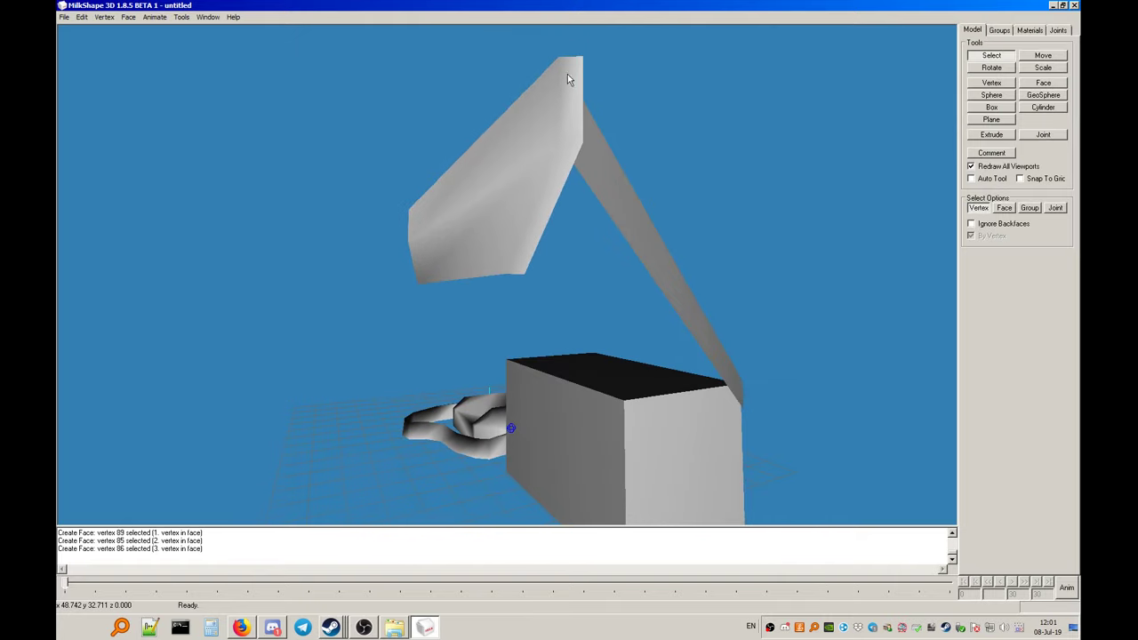
drag(543, 190, 592, 167)
mouse_move(686, 130)
mouse_down()
mouse_move(604, 247)
mouse_move(622, 234)
mouse_move(610, 206)
mouse_move(691, 223)
mouse_move(756, 287)
mouse_move(782, 293)
mouse_move(800, 329)
mouse_move(748, 259)
mouse_up()
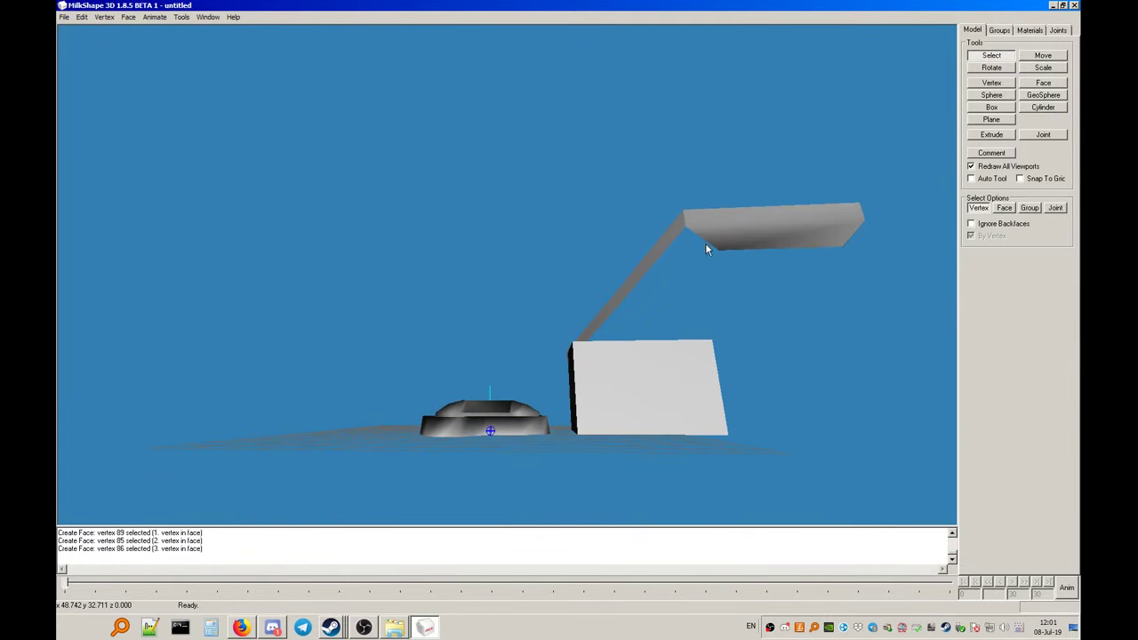
right_click(629, 220)
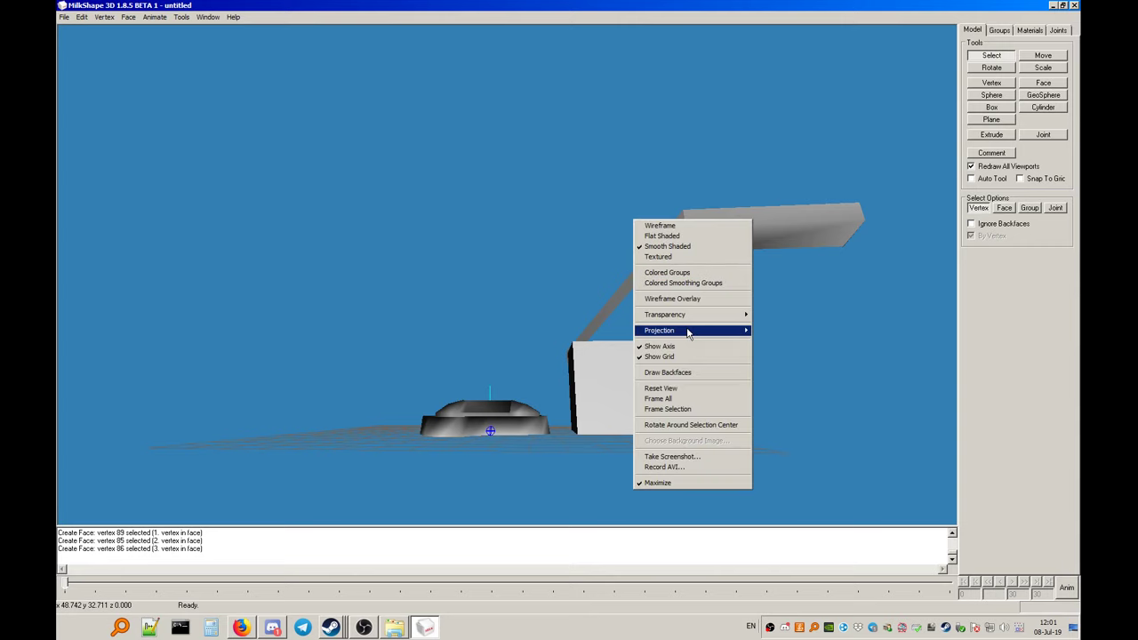
mouse_move(687, 330)
click(769, 341)
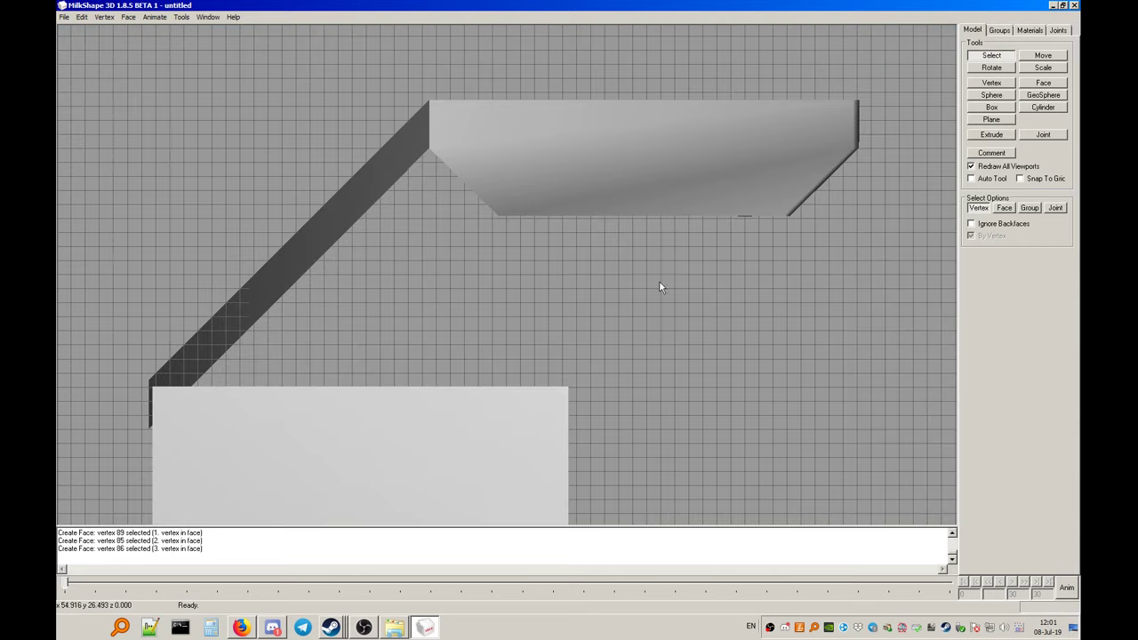
right_click(596, 239)
click(613, 250)
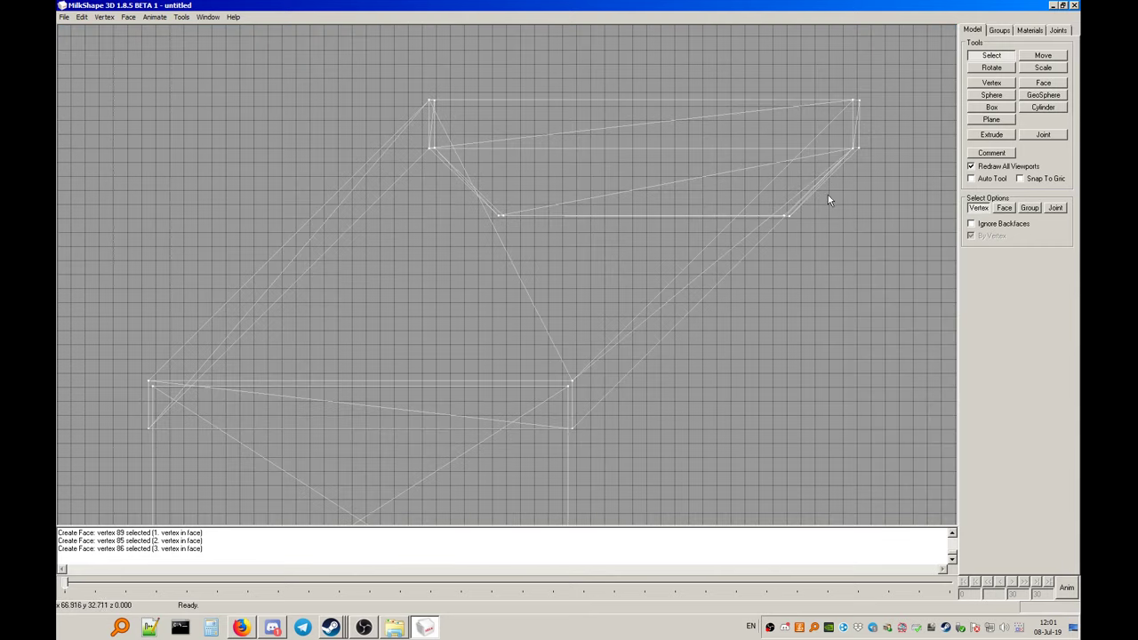
Select only the faces closing the flap's left slanted edge and underside, and reverse their vertex order
click(1004, 210)
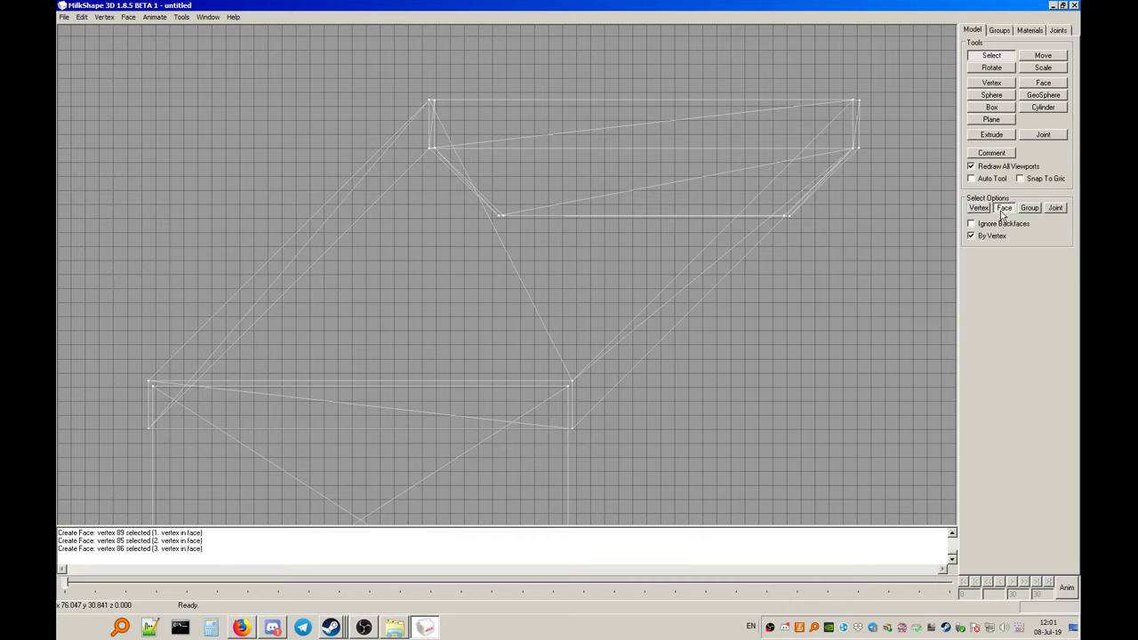
drag(525, 204, 472, 235)
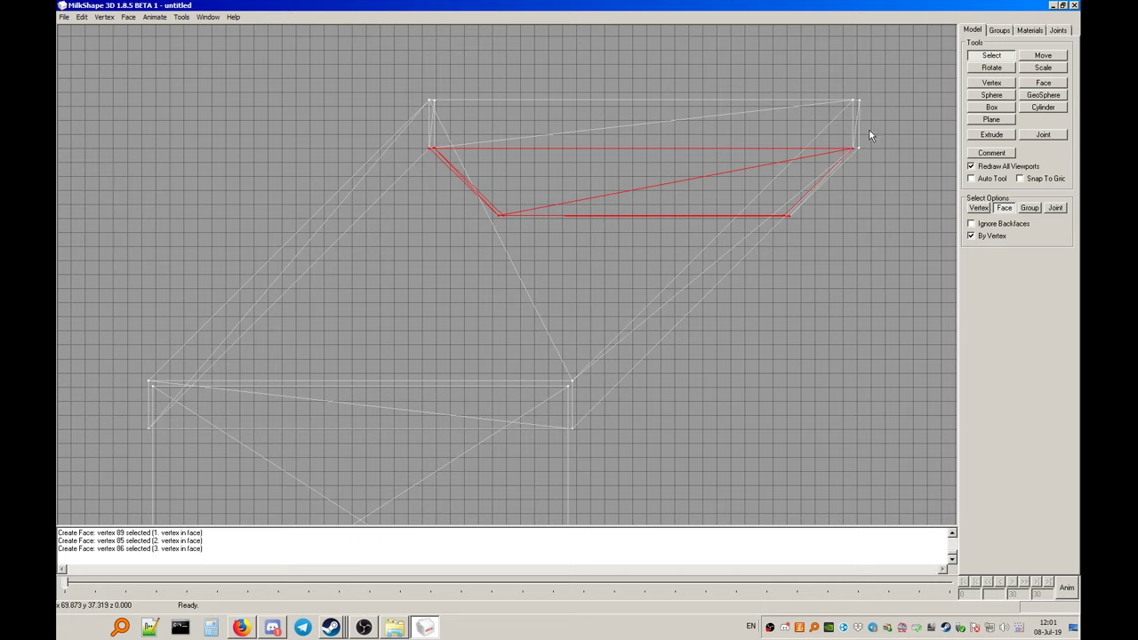
drag(896, 104, 522, 189)
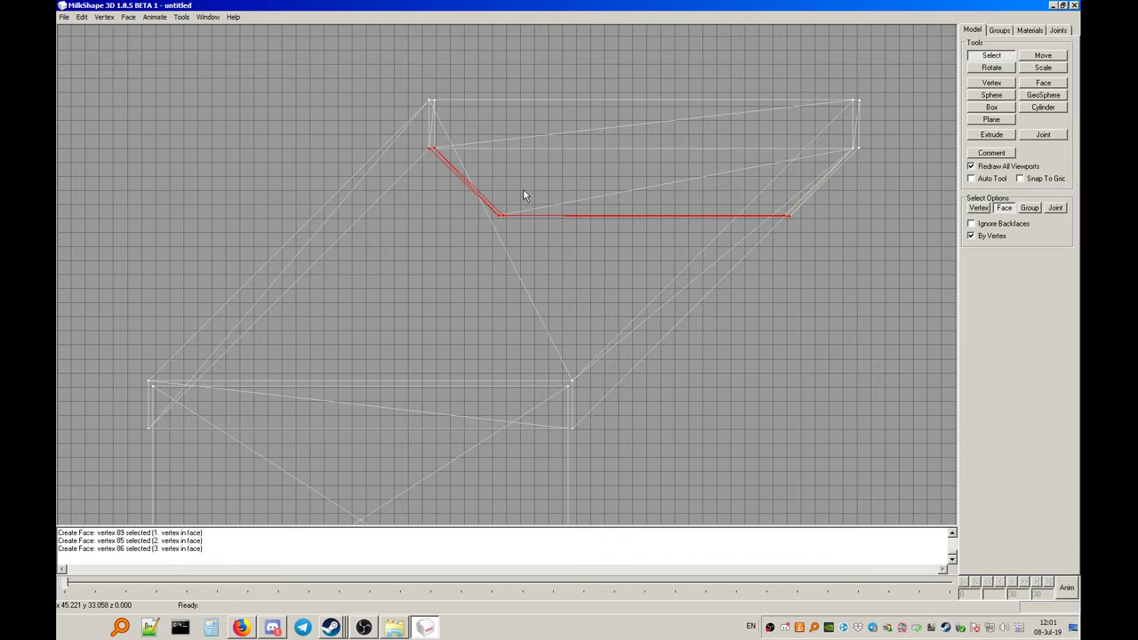
click(991, 68)
right_click(608, 154)
mouse_move(668, 271)
click(744, 269)
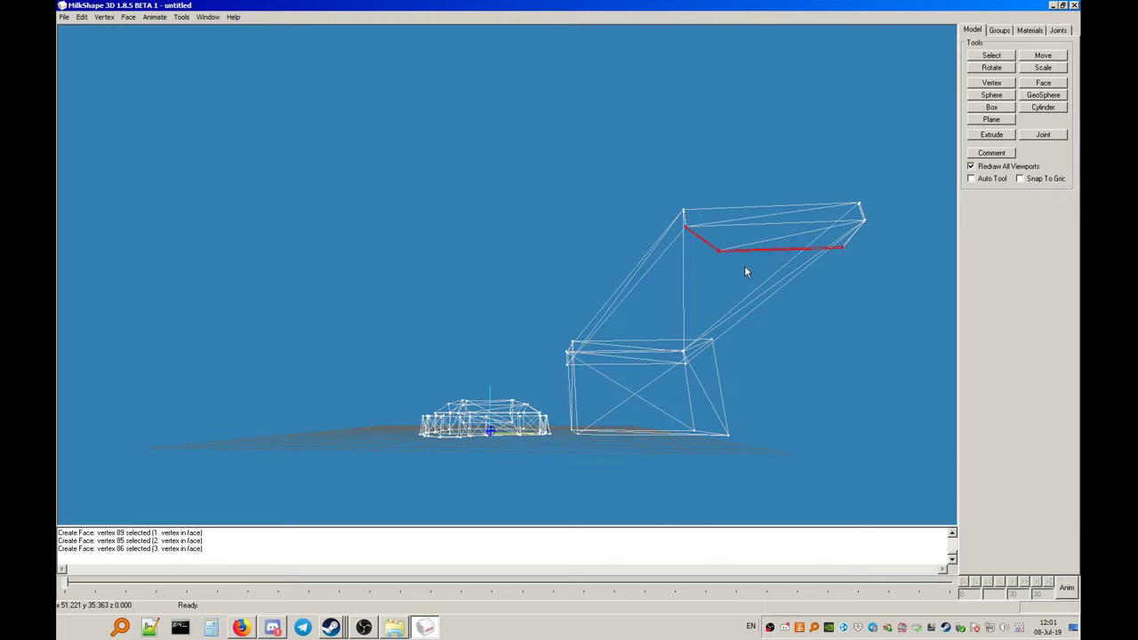
drag(745, 272, 477, 274)
scroll(478, 274, up, 6)
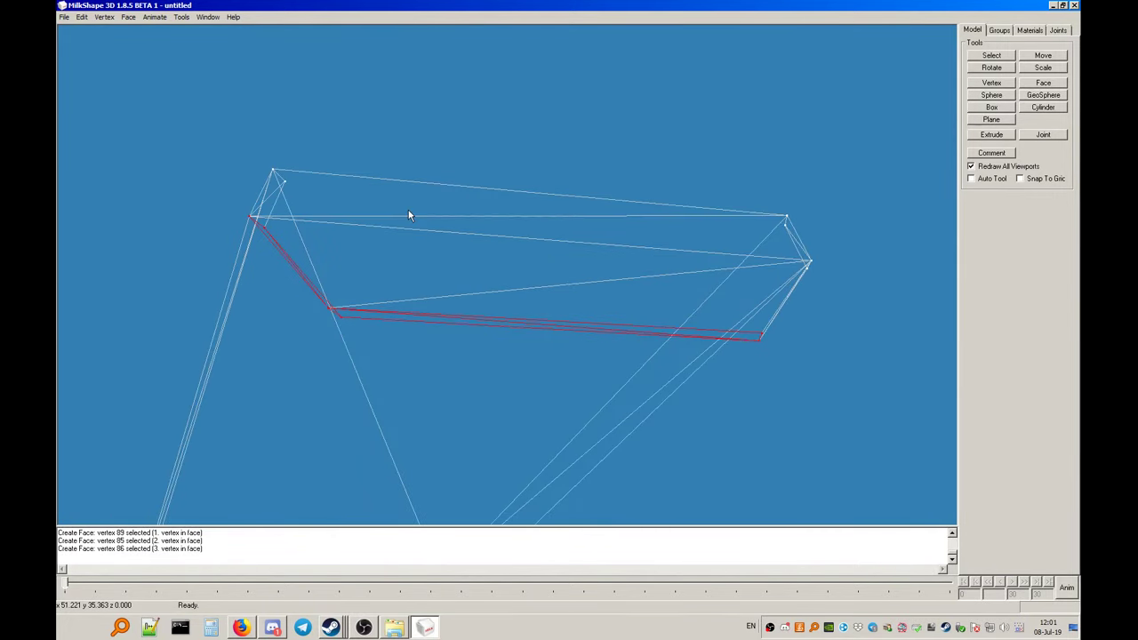
drag(408, 215, 445, 215)
right_click(481, 256)
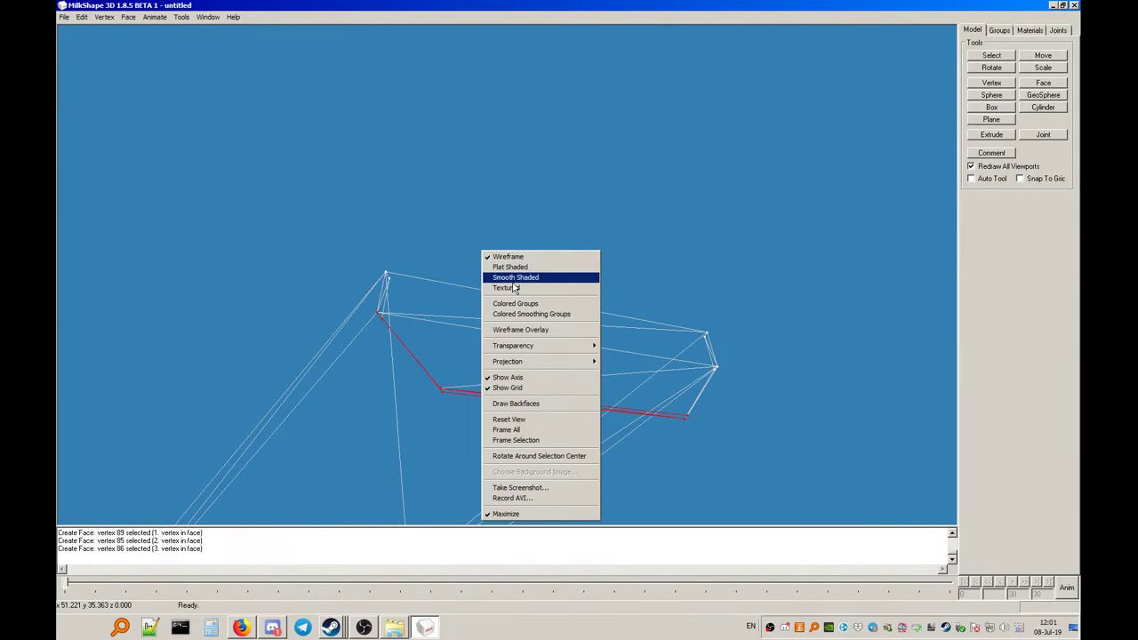
click(512, 278)
right_click(500, 240)
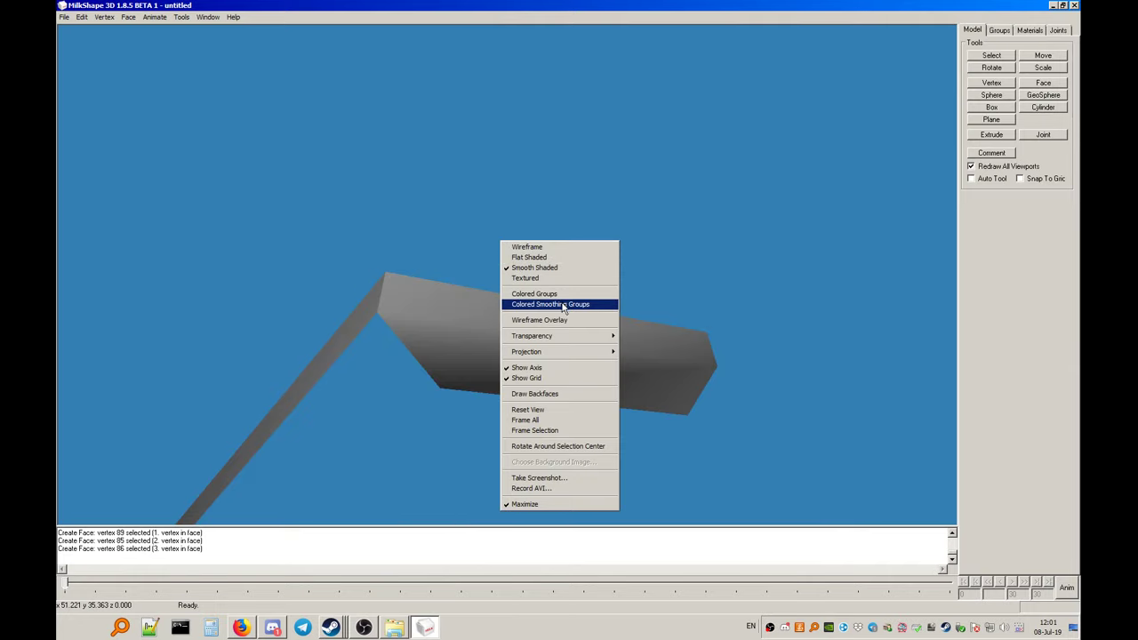
click(551, 319)
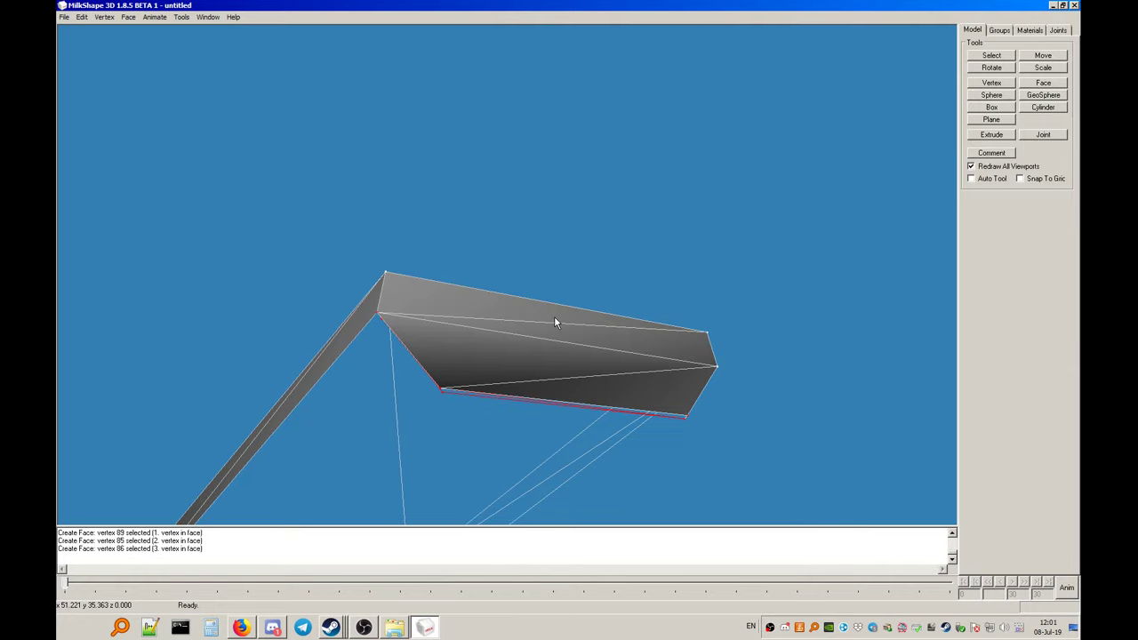
click(128, 17)
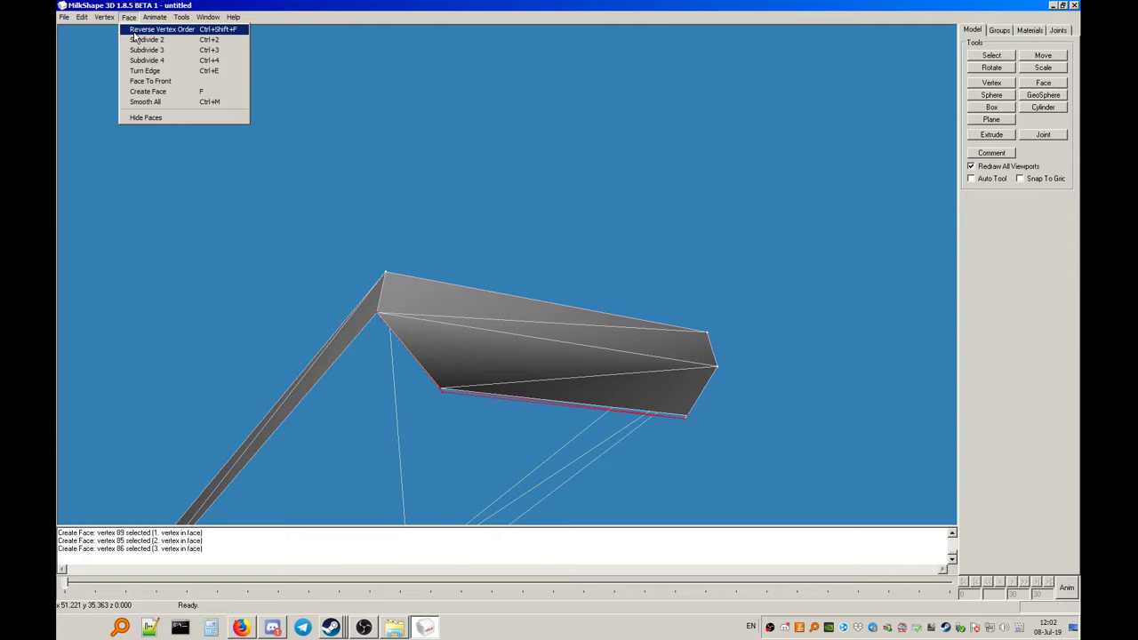
click(135, 32)
Examine the flap's reversed edge faces in smooth-shaded perspective without the wireframe overlay, then return to the flat wireframe view
drag(371, 201, 440, 207)
right_click(507, 267)
click(551, 347)
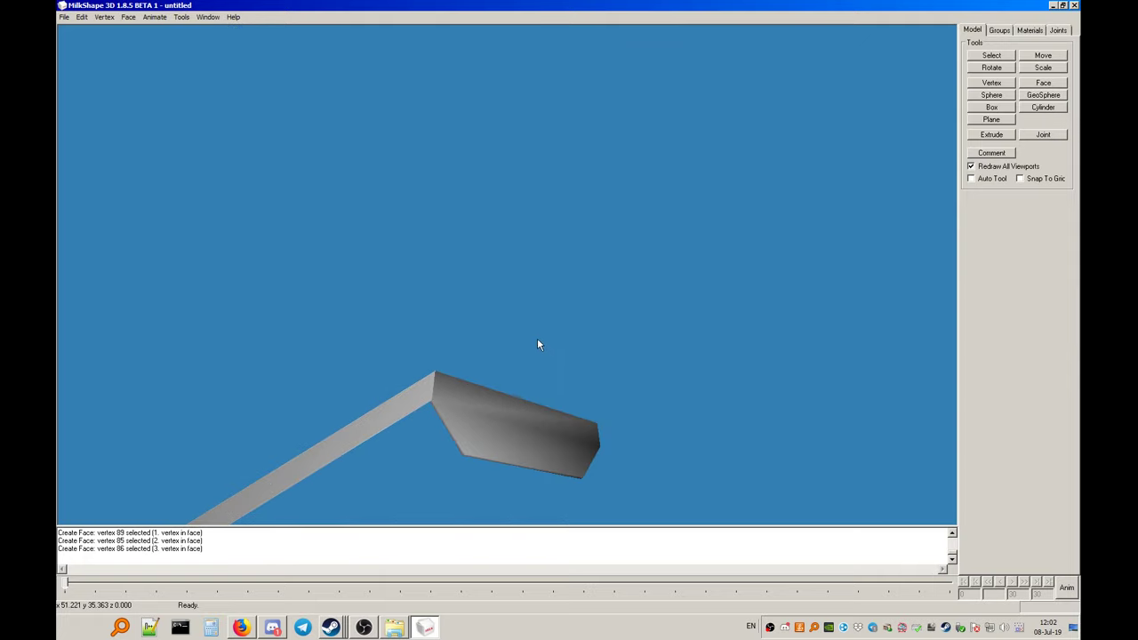
drag(539, 343, 515, 388)
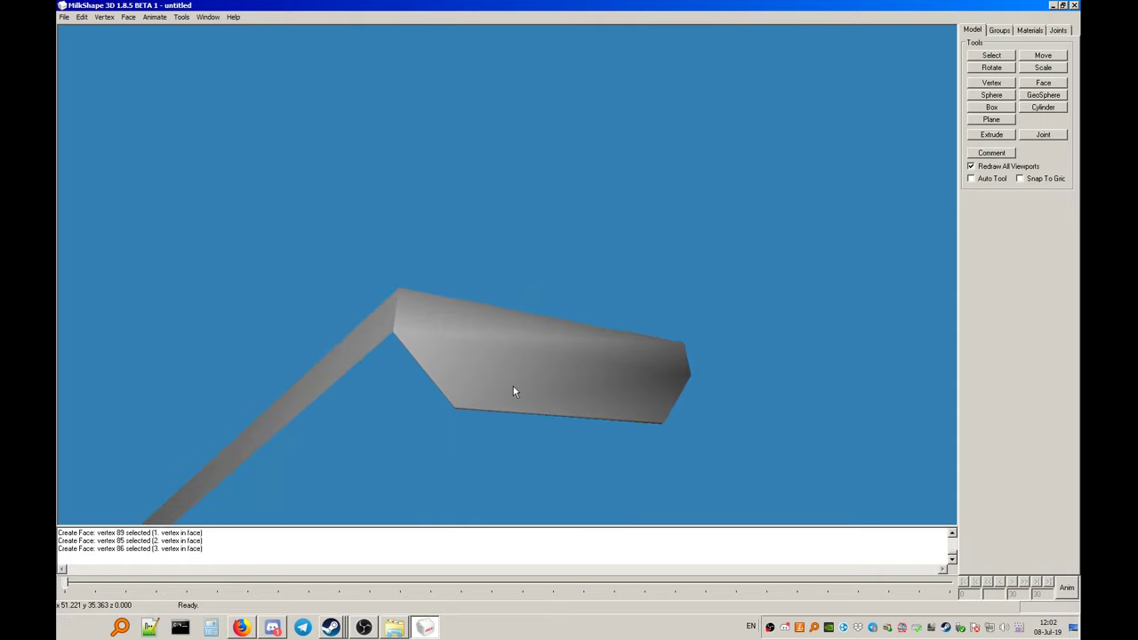
right_click(555, 381)
mouse_move(569, 203)
click(644, 216)
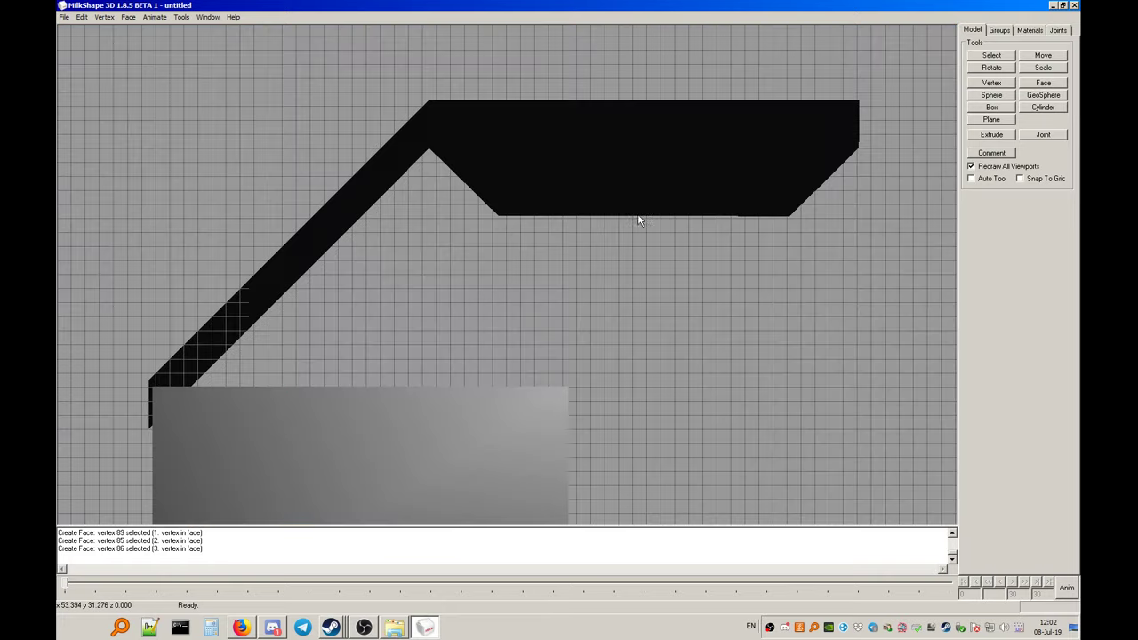
right_click(494, 240)
click(520, 247)
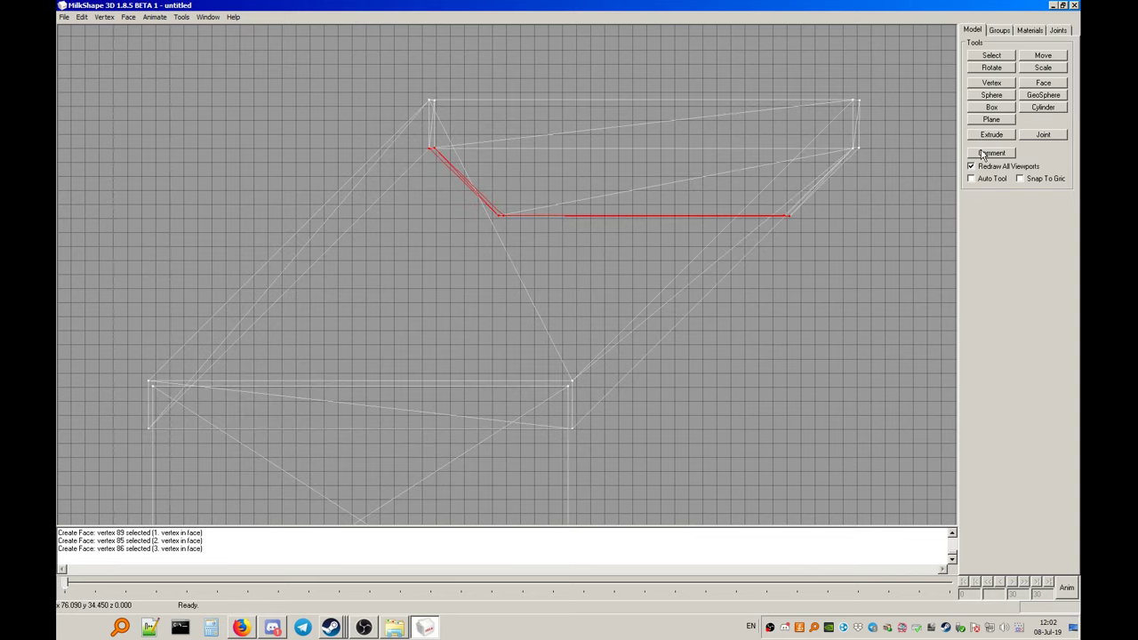
Select all the flap's vertices and move them by a relative -20 in X, Y and Z, back over the box
click(992, 55)
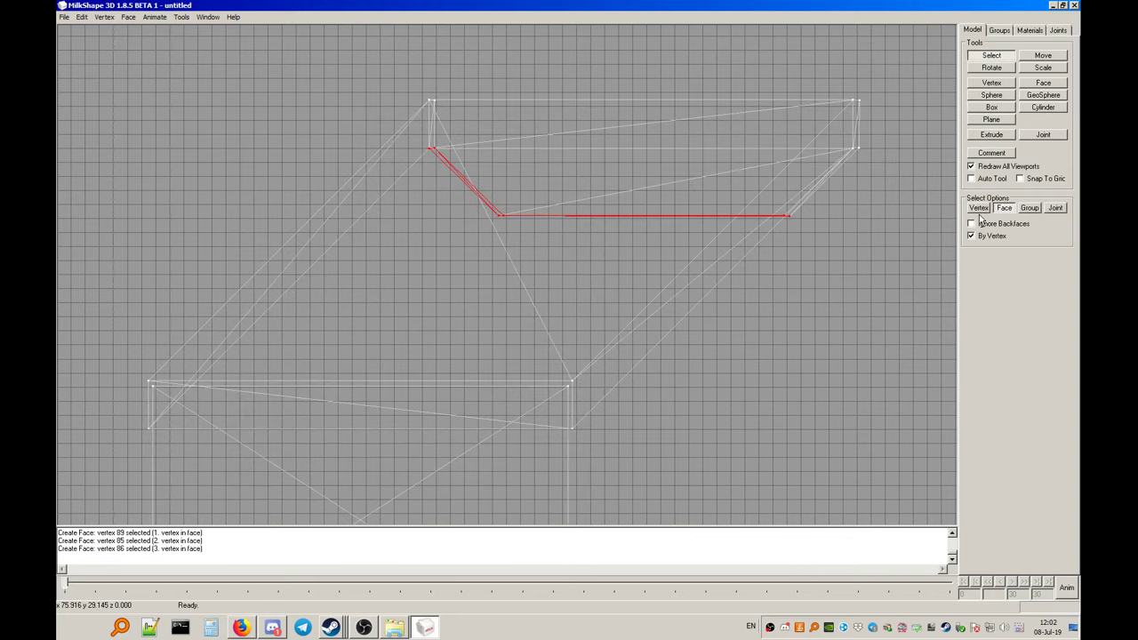
click(896, 101)
drag(896, 56, 355, 246)
click(1042, 55)
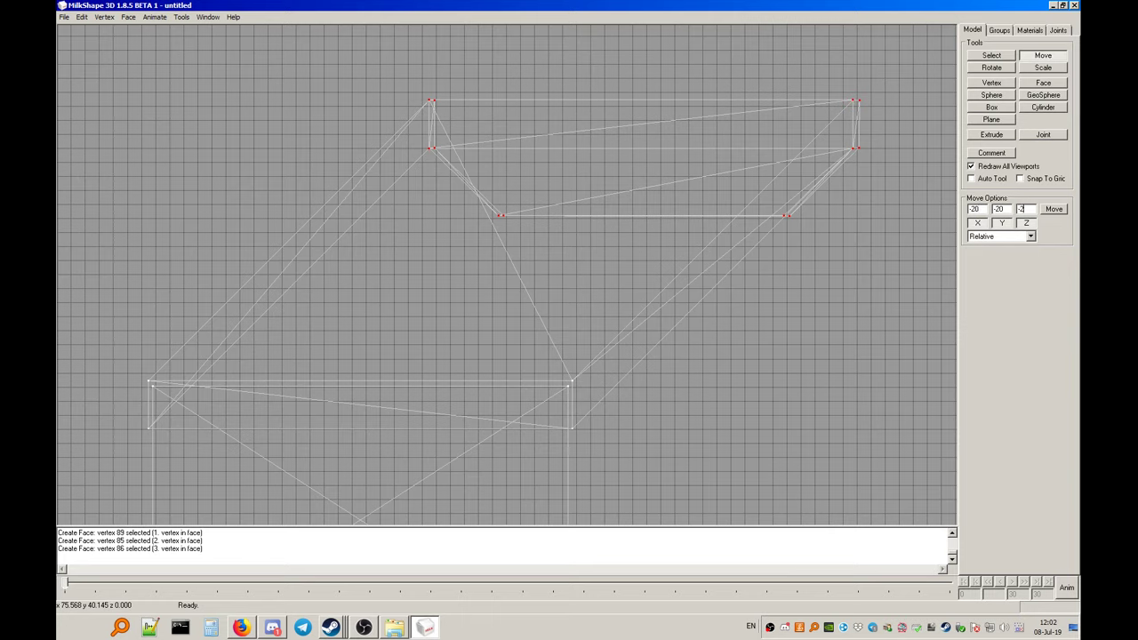
click(1052, 212)
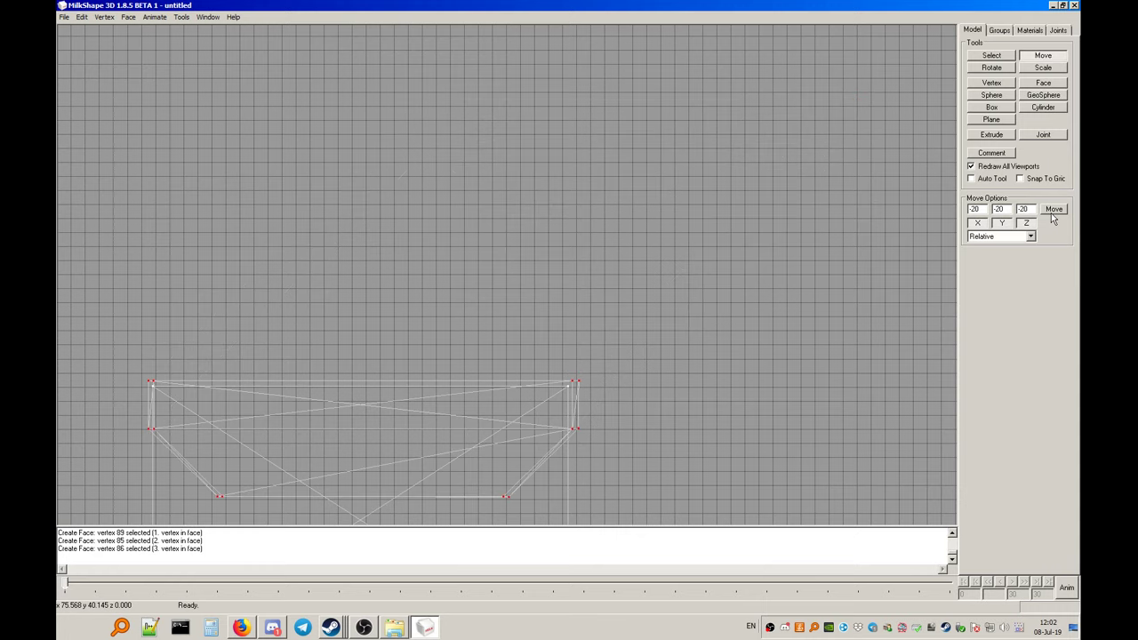
Select the right-hand vertex of each pair around the flap and move them left in X over their partner vertices
click(991, 55)
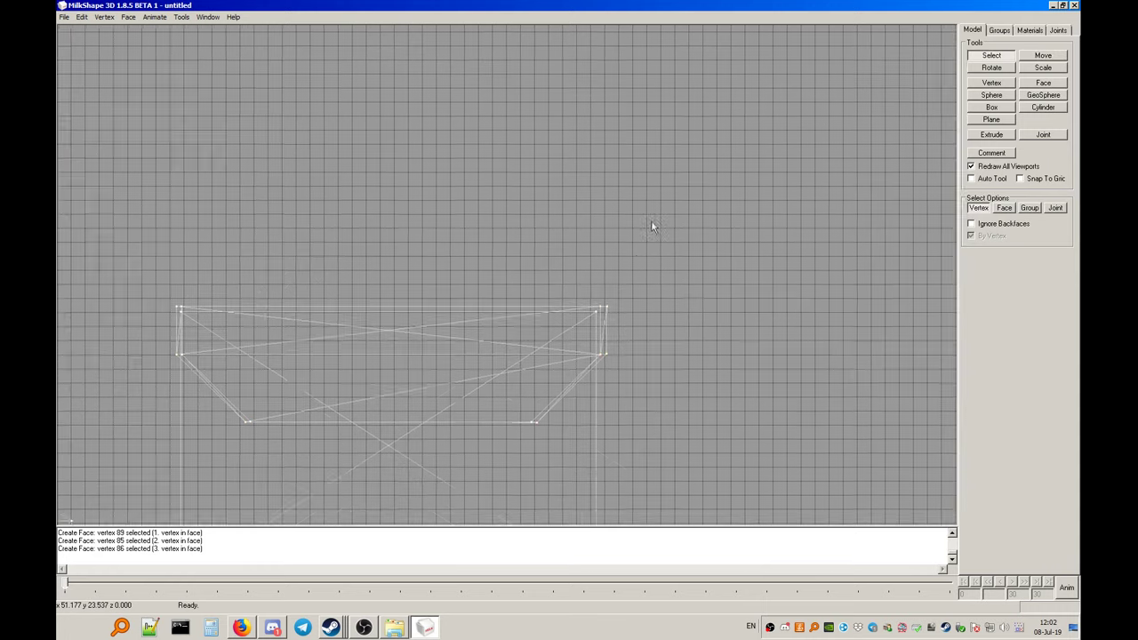
scroll(619, 154, up, 3)
drag(822, 101, 779, 218)
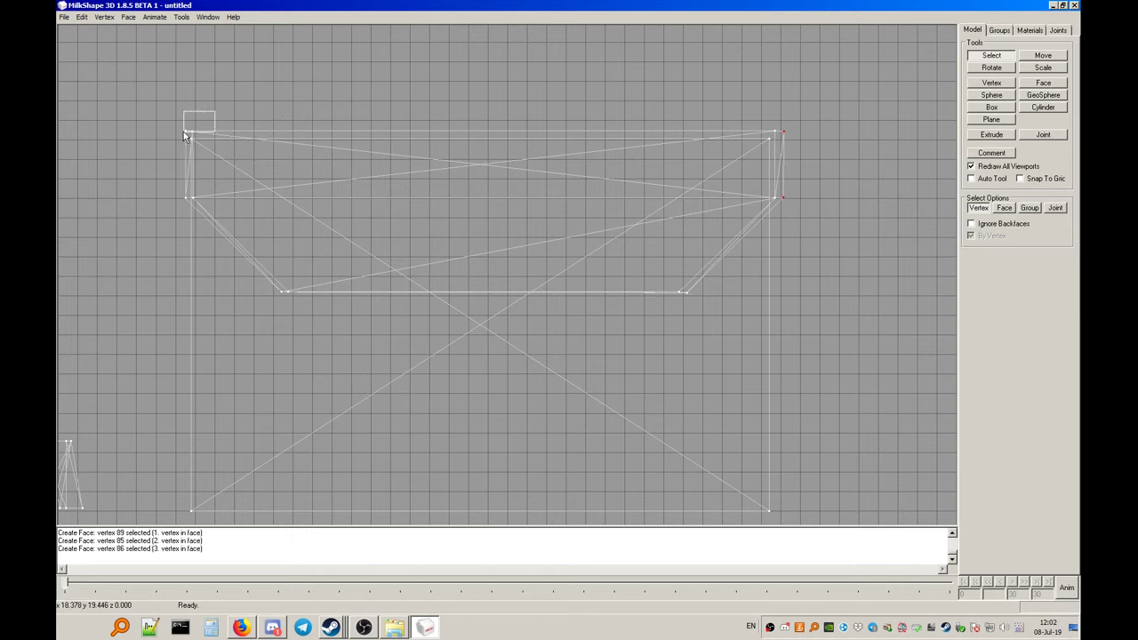
shift+drag(184, 131, 184, 133)
shift+drag(210, 183, 191, 203)
click(1042, 55)
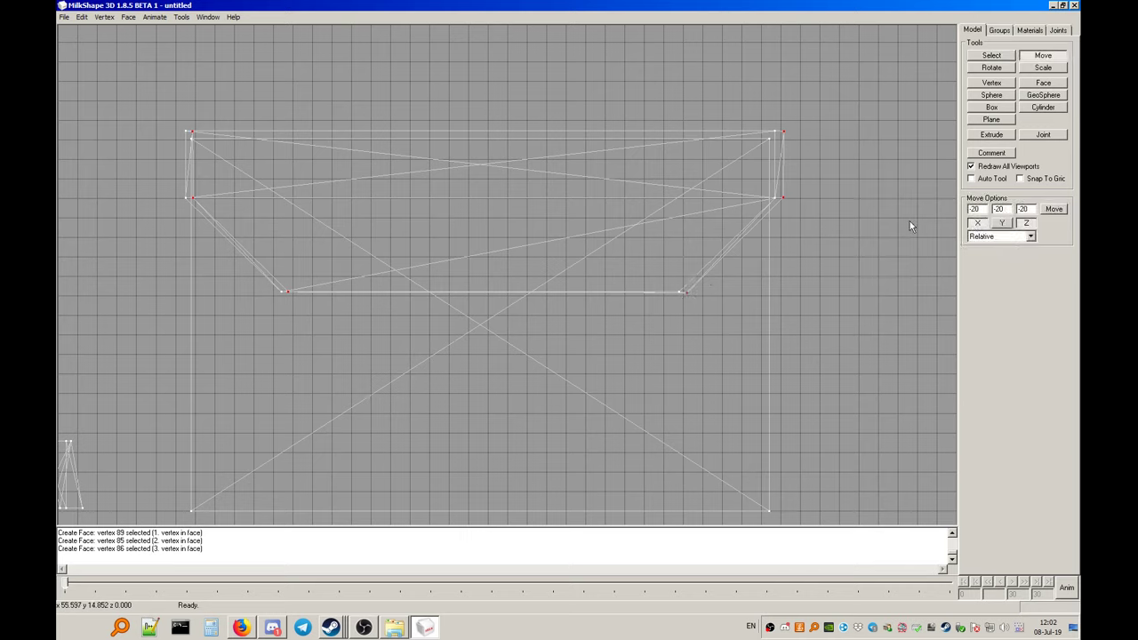
drag(509, 200, 487, 196)
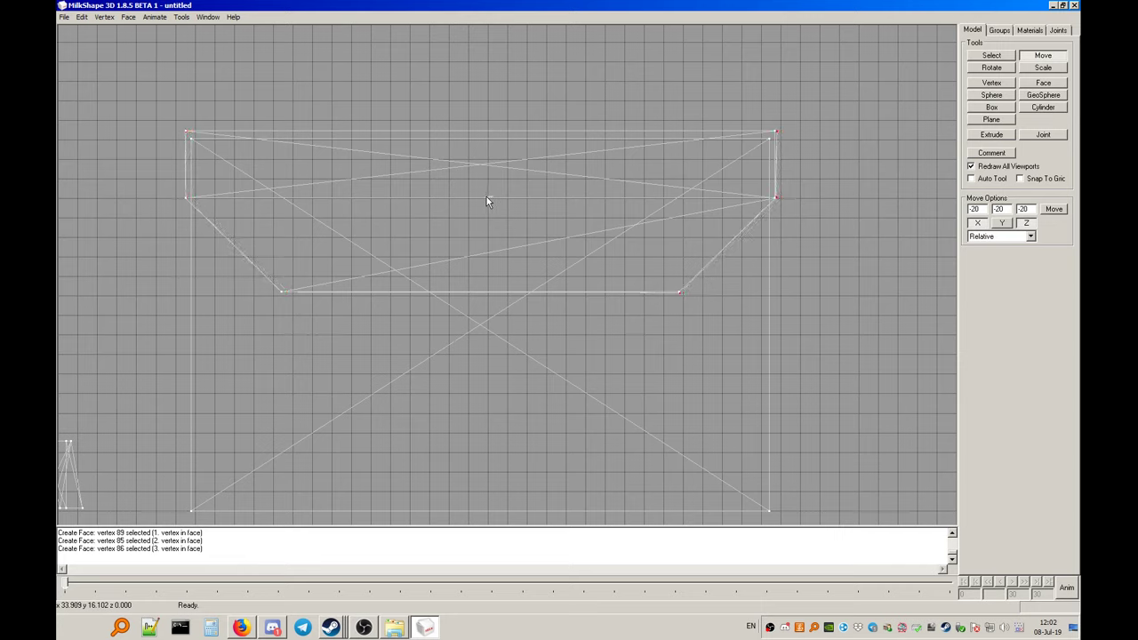
Line up the upper vertices on the flap's right side in X, and select the lower-right corner pair for alignment
click(993, 57)
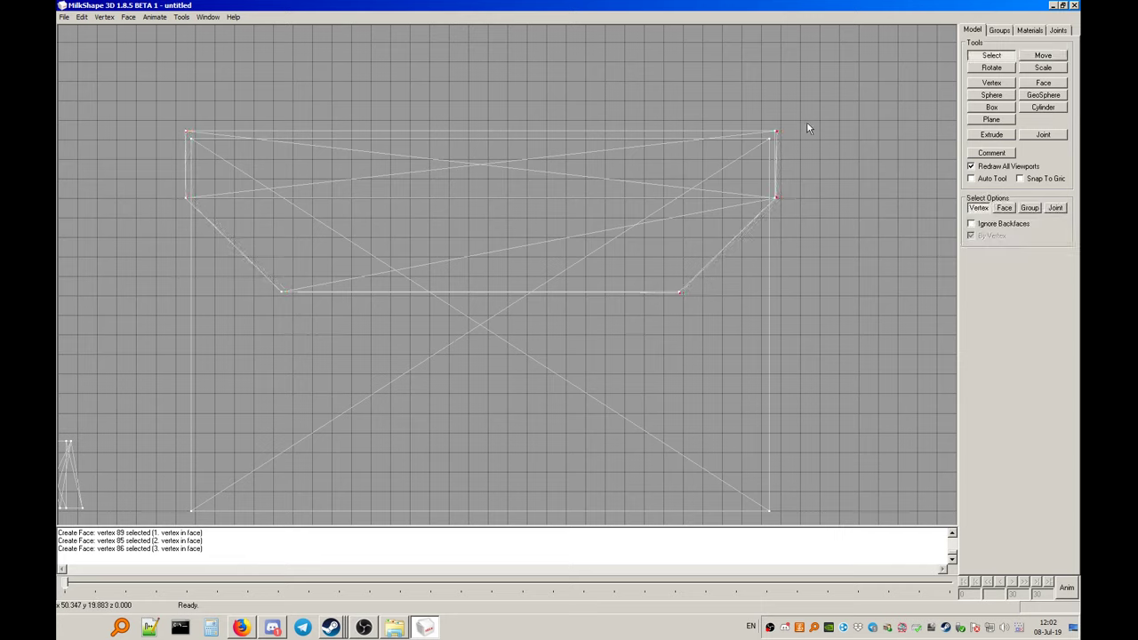
drag(800, 106, 770, 227)
drag(794, 107, 771, 215)
scroll(799, 143, up, 5)
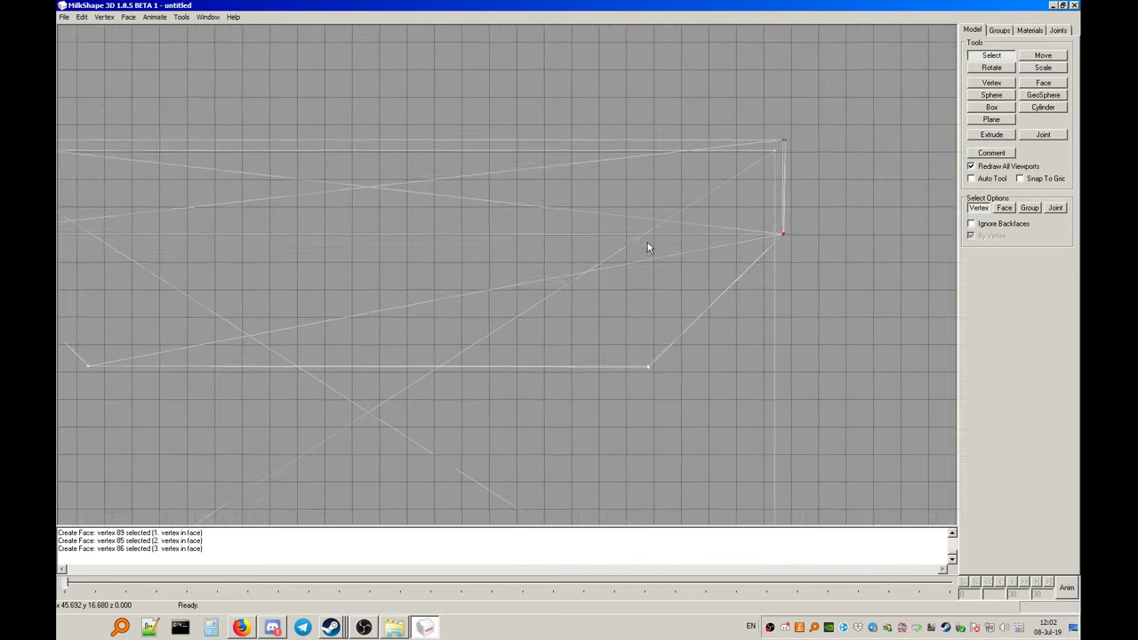
scroll(659, 293, up, 3)
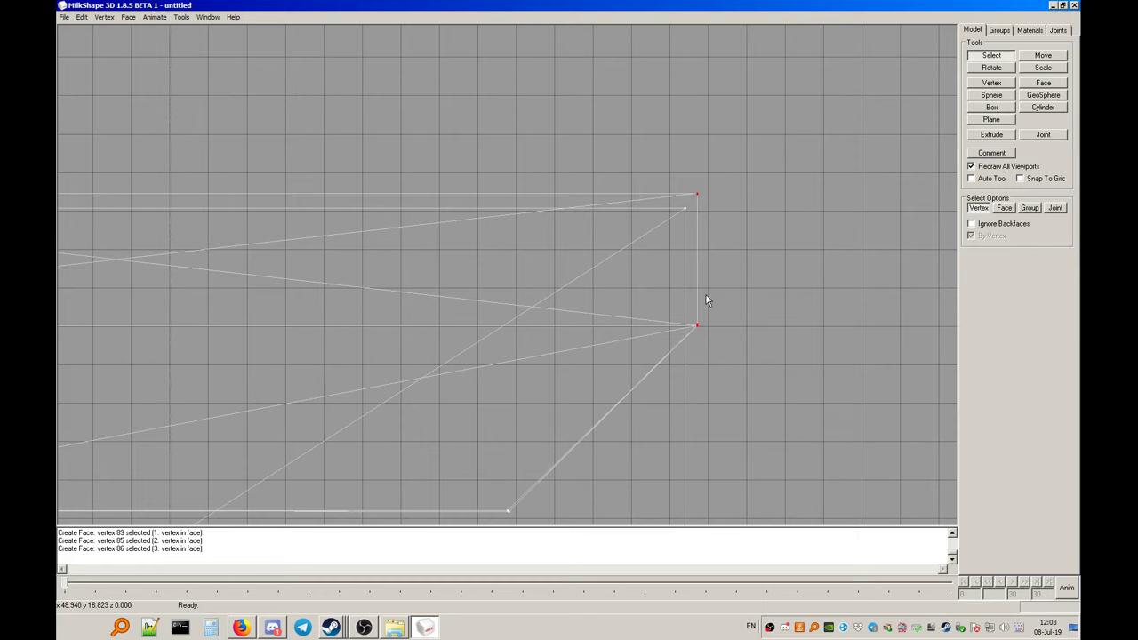
right_drag(706, 300, 807, 330)
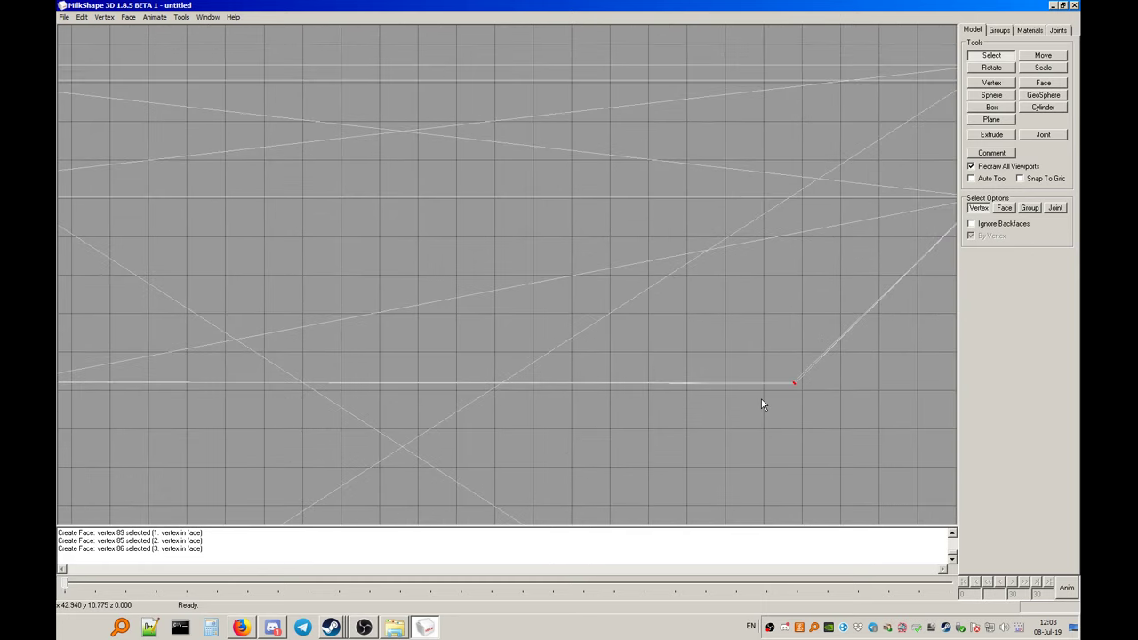
right_drag(702, 363, 506, 251)
Line up the flap's left-side vertex pairs in X and all its lower-edge vertices in Y
drag(389, 117, 414, 291)
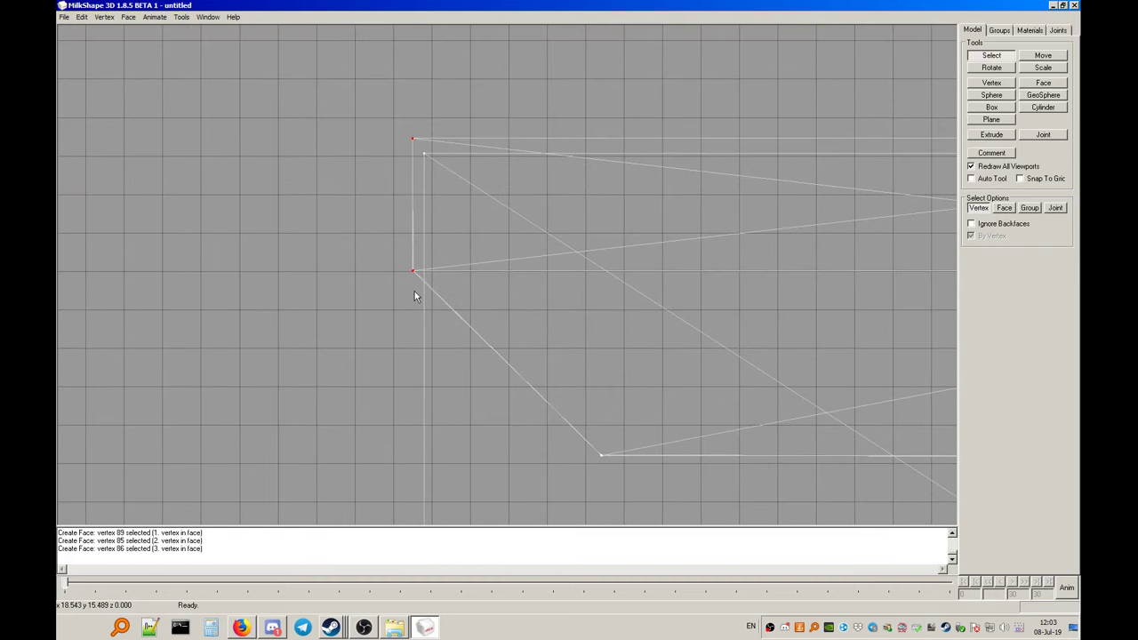
drag(654, 398, 585, 478)
mouse_move(647, 341)
right_down()
mouse_move(525, 263)
mouse_move(421, 310)
mouse_move(645, 340)
right_up()
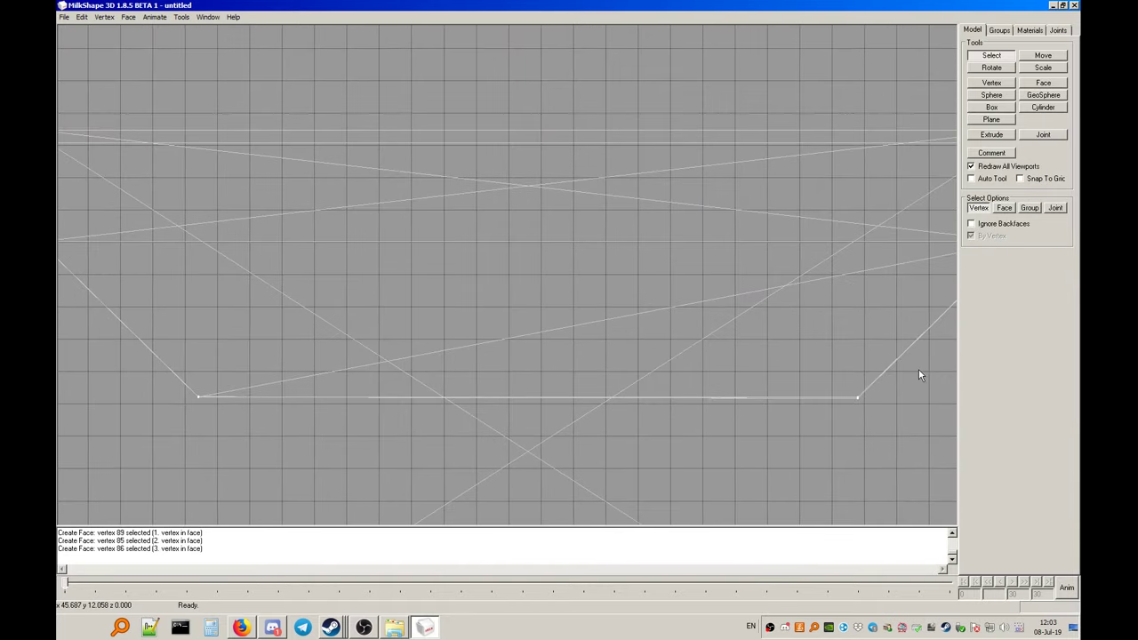
drag(896, 362, 167, 411)
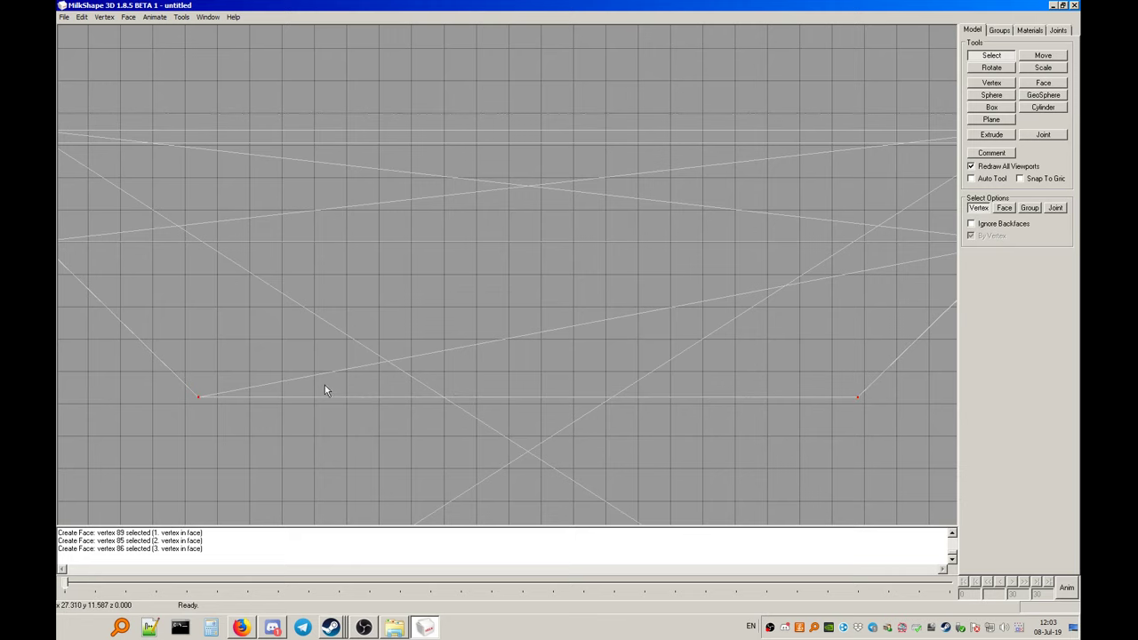
Select the lid's lower-edge vertices, then its top-edge vertices, for alignment in Y
scroll(498, 372, down, 5)
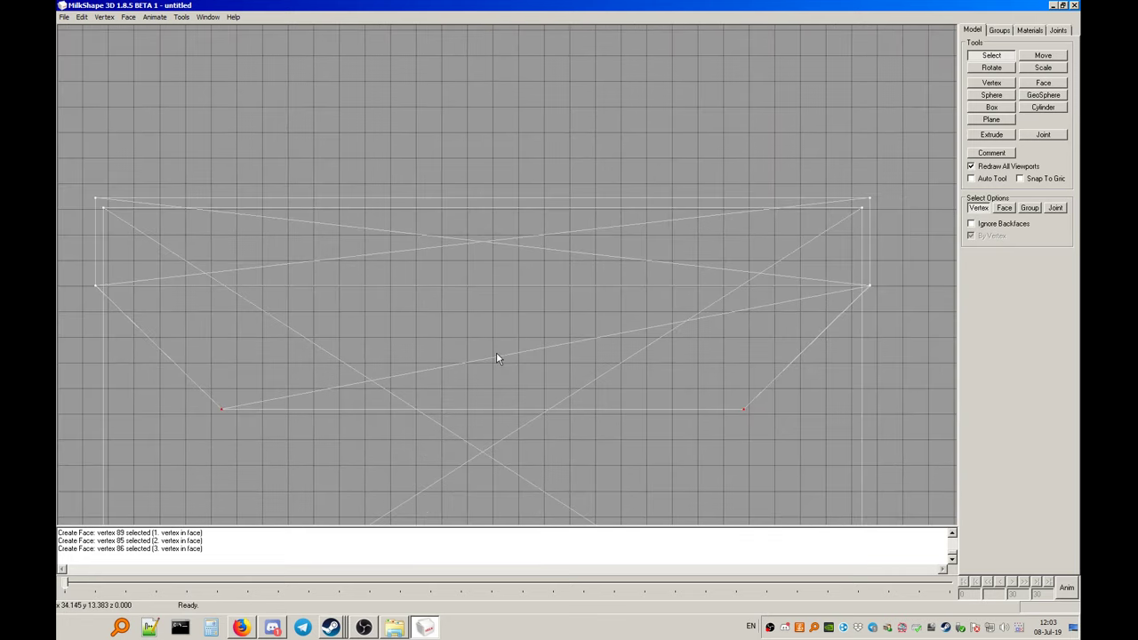
drag(877, 275, 96, 295)
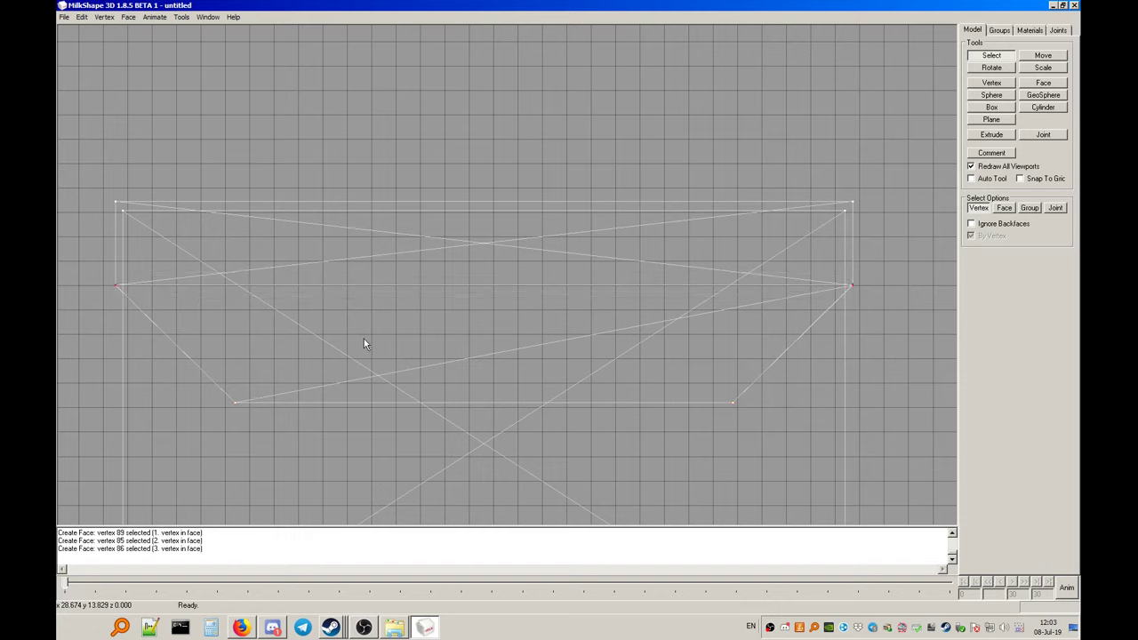
drag(882, 177, 77, 204)
Examine the flap's thickness and fit against the box in the left view and a close-up smooth-shaded 3D view
scroll(501, 236, down, 5)
ctrl+drag(524, 336, 581, 348)
right_click(532, 366)
mouse_move(534, 367)
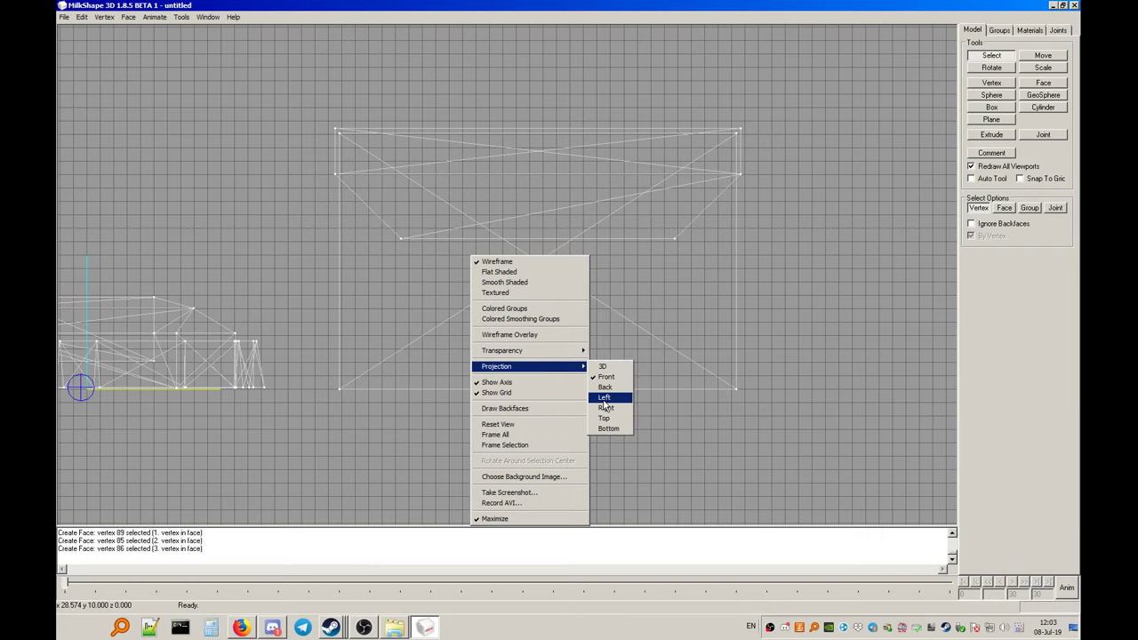
click(607, 399)
ctrl+drag(556, 341, 784, 343)
scroll(660, 277, up, 3)
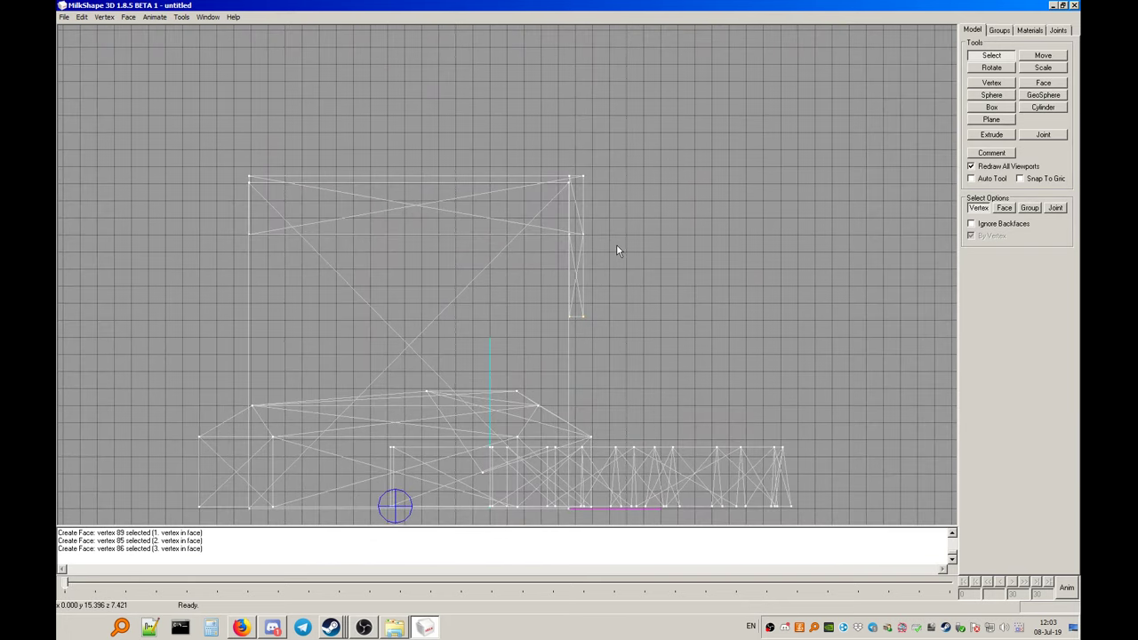
right_click(623, 247)
mouse_move(680, 359)
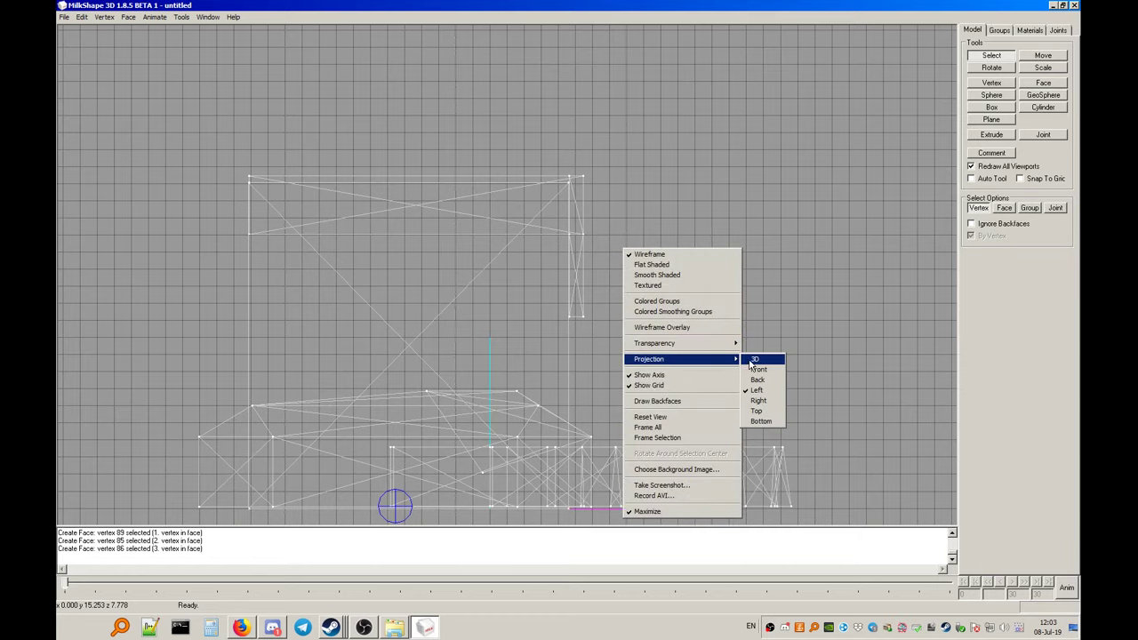
click(755, 359)
right_click(601, 284)
click(649, 469)
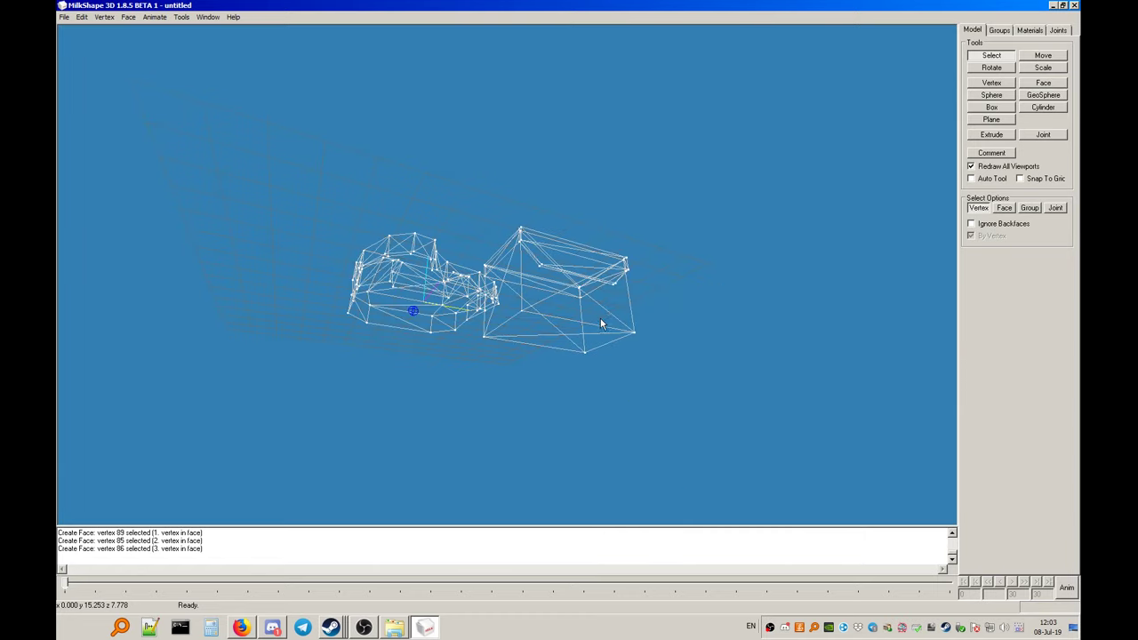
mouse_move(600, 318)
mouse_down()
mouse_move(629, 273)
mouse_move(557, 264)
mouse_move(458, 280)
mouse_move(490, 314)
mouse_move(610, 259)
mouse_move(757, 269)
mouse_move(768, 229)
mouse_move(708, 349)
mouse_move(586, 331)
mouse_move(501, 293)
mouse_move(460, 294)
mouse_move(513, 294)
mouse_move(500, 312)
mouse_move(462, 300)
mouse_move(565, 343)
mouse_move(608, 320)
mouse_up()
right_click(629, 274)
click(666, 301)
scroll(567, 346, up, 5)
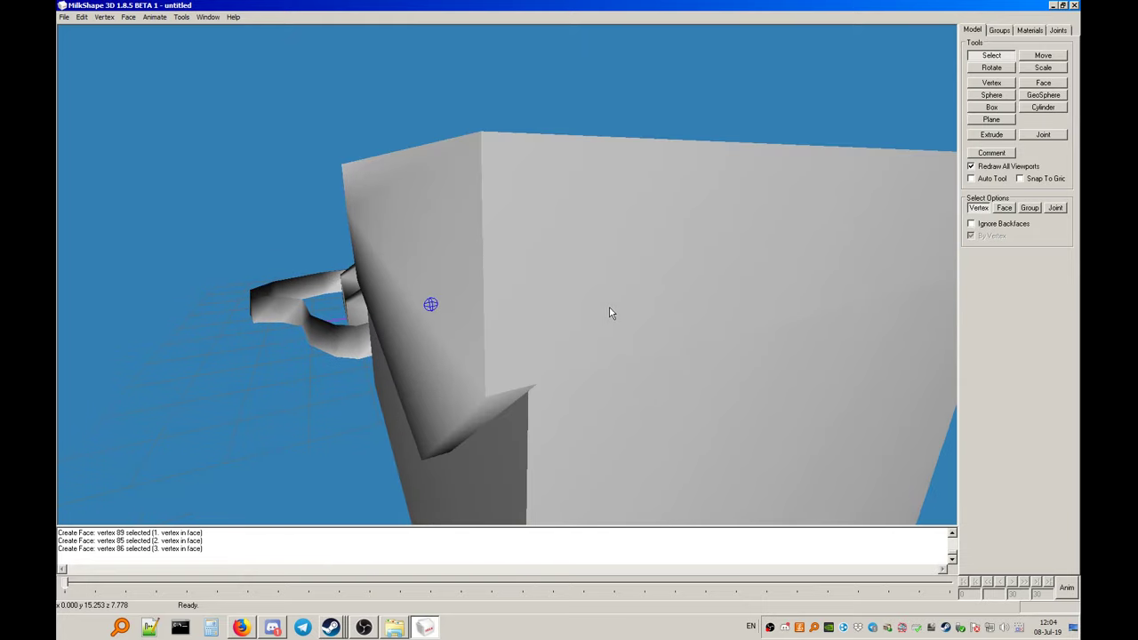
scroll(609, 309, down, 5)
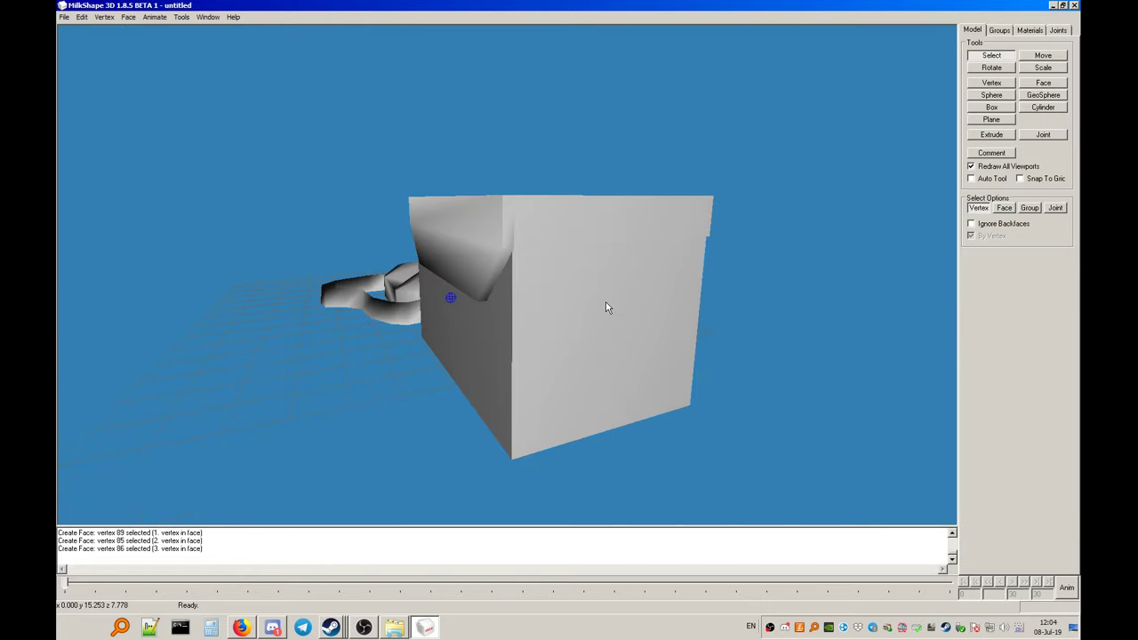
Check the box from the top and front, and select all its vertices in the front wireframe view
right_click(631, 278)
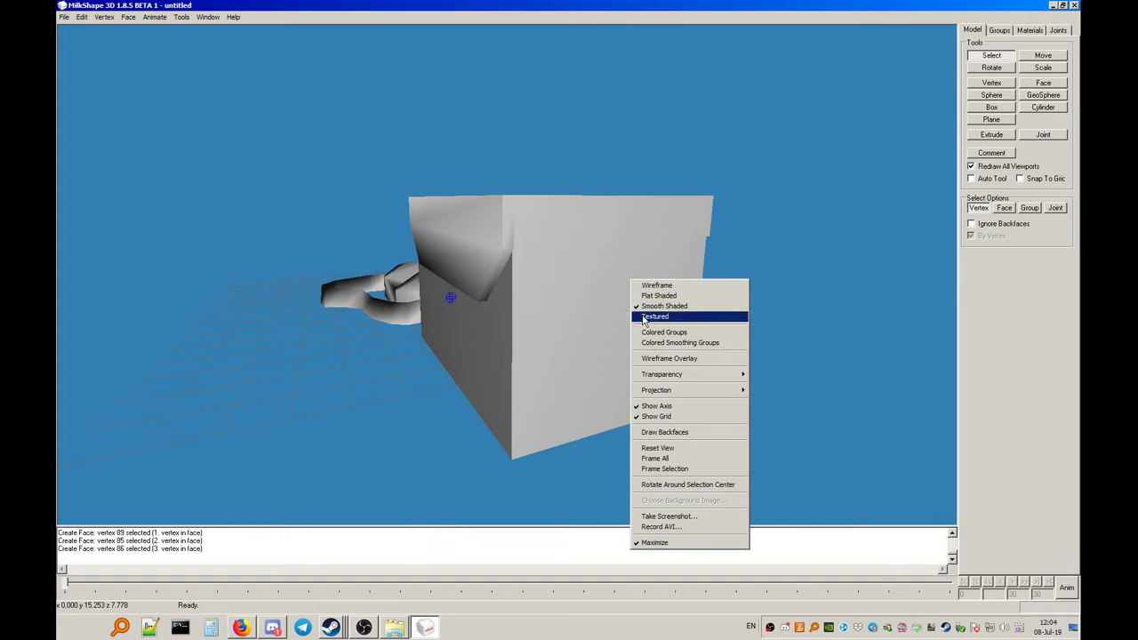
mouse_move(670, 391)
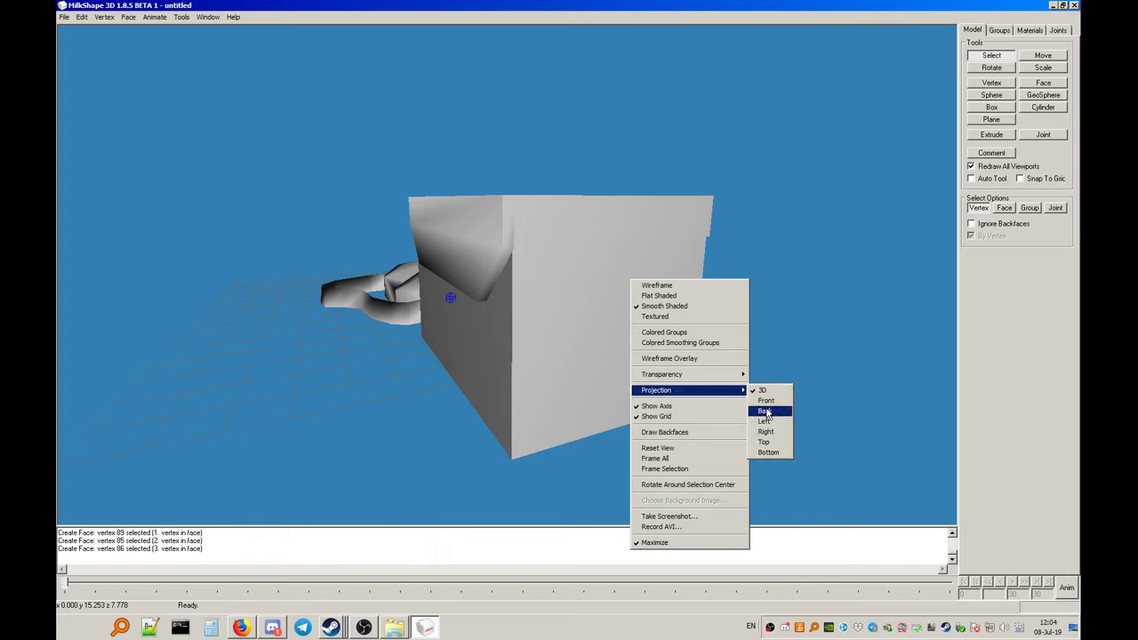
click(768, 442)
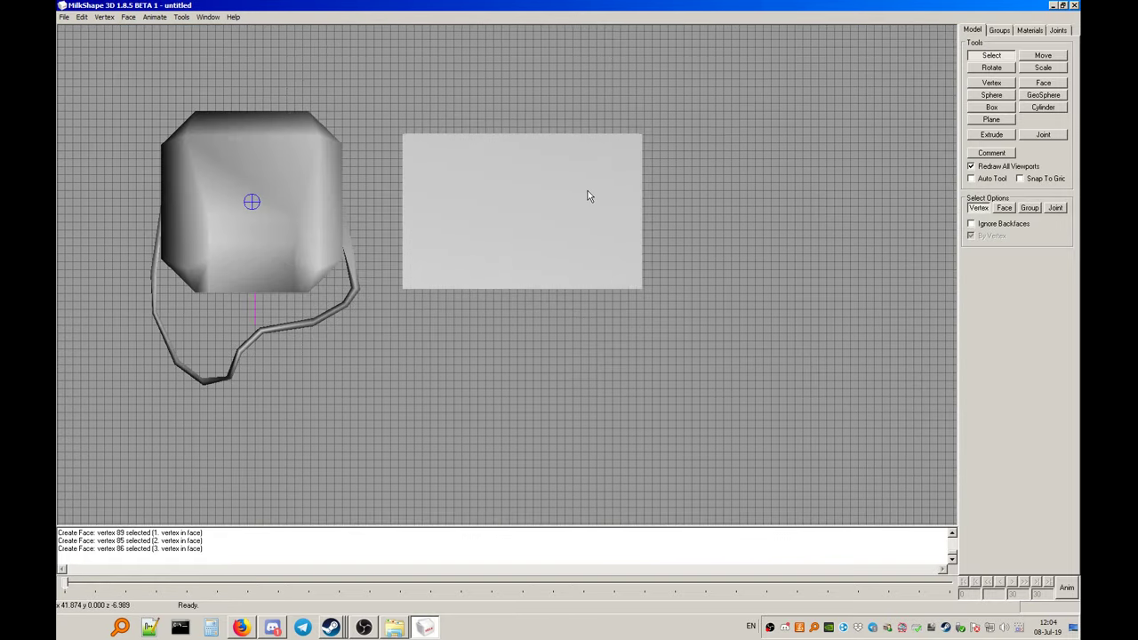
right_click(588, 190)
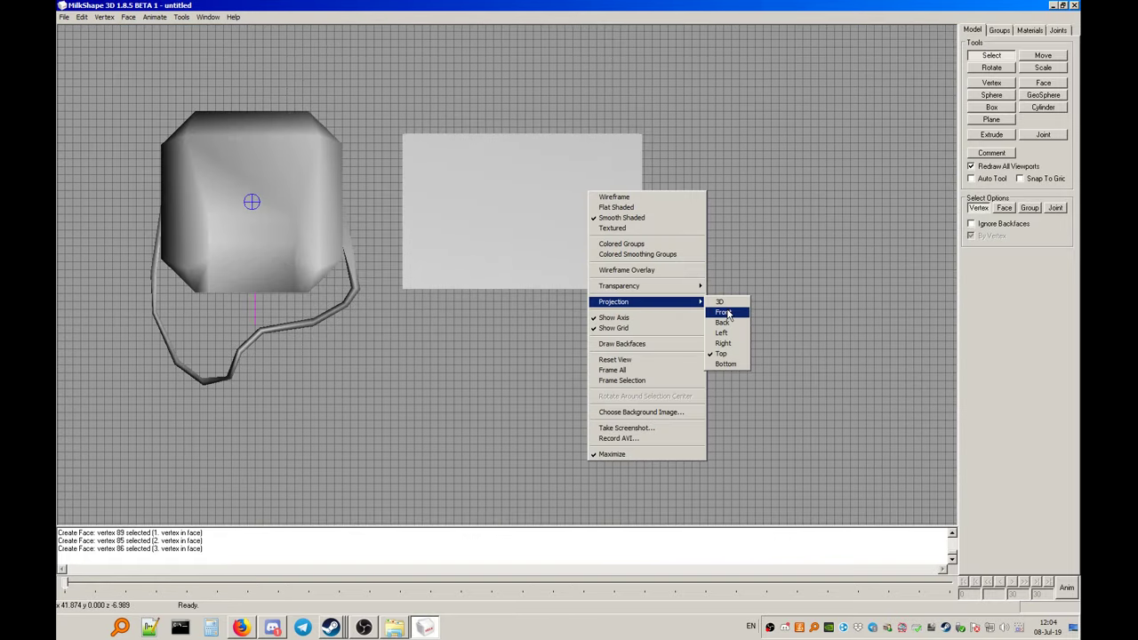
click(720, 310)
scroll(588, 218, up, 3)
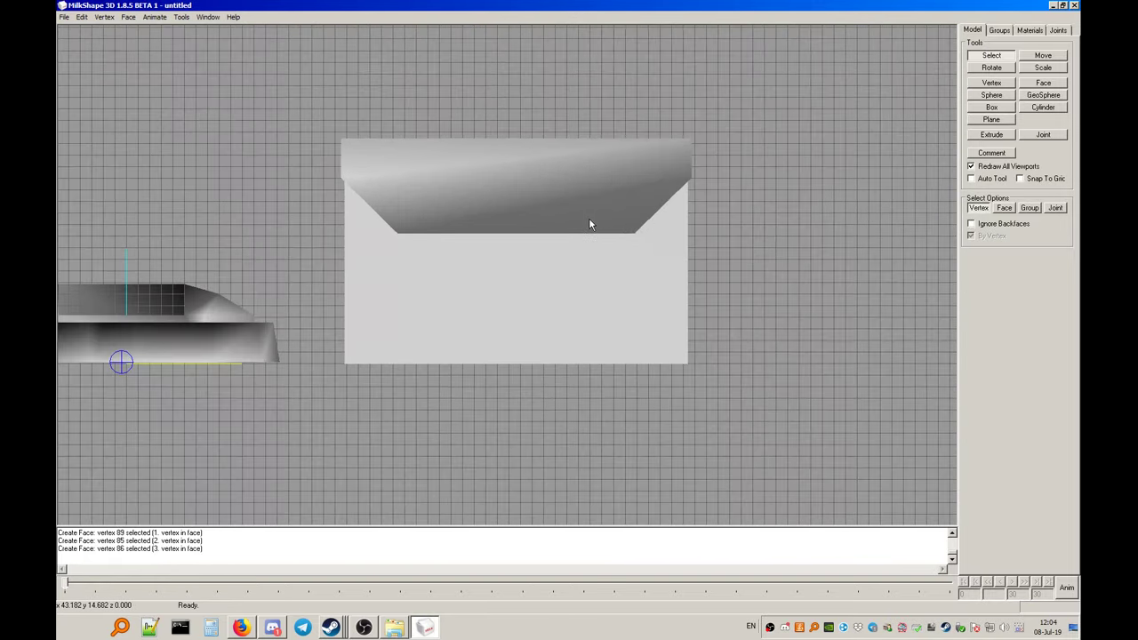
right_click(762, 162)
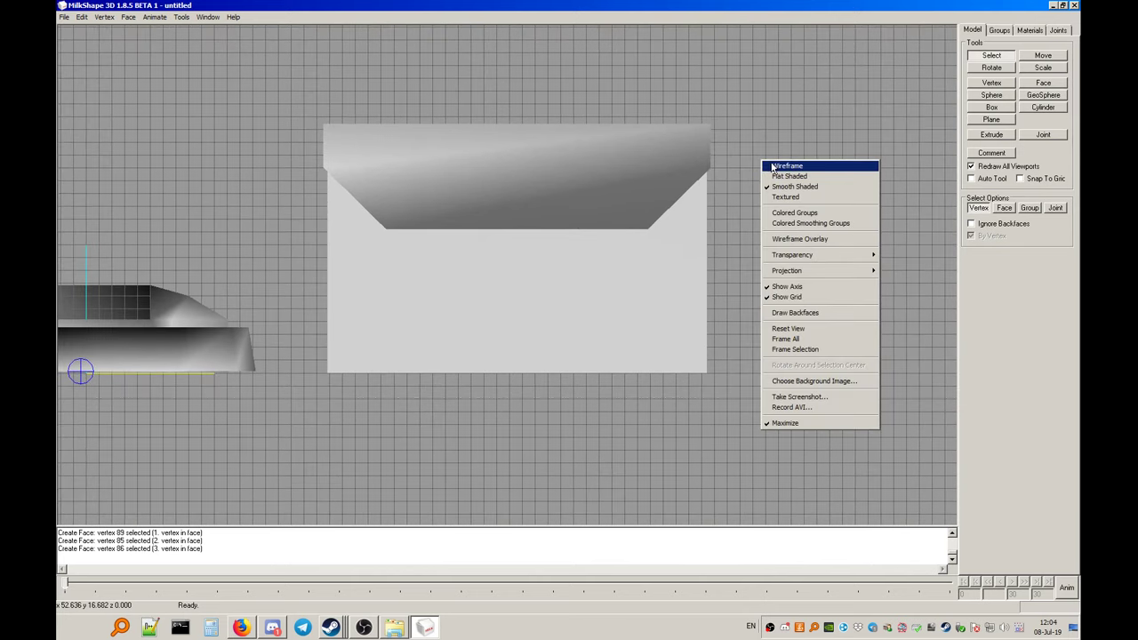
click(755, 120)
drag(785, 83, 283, 450)
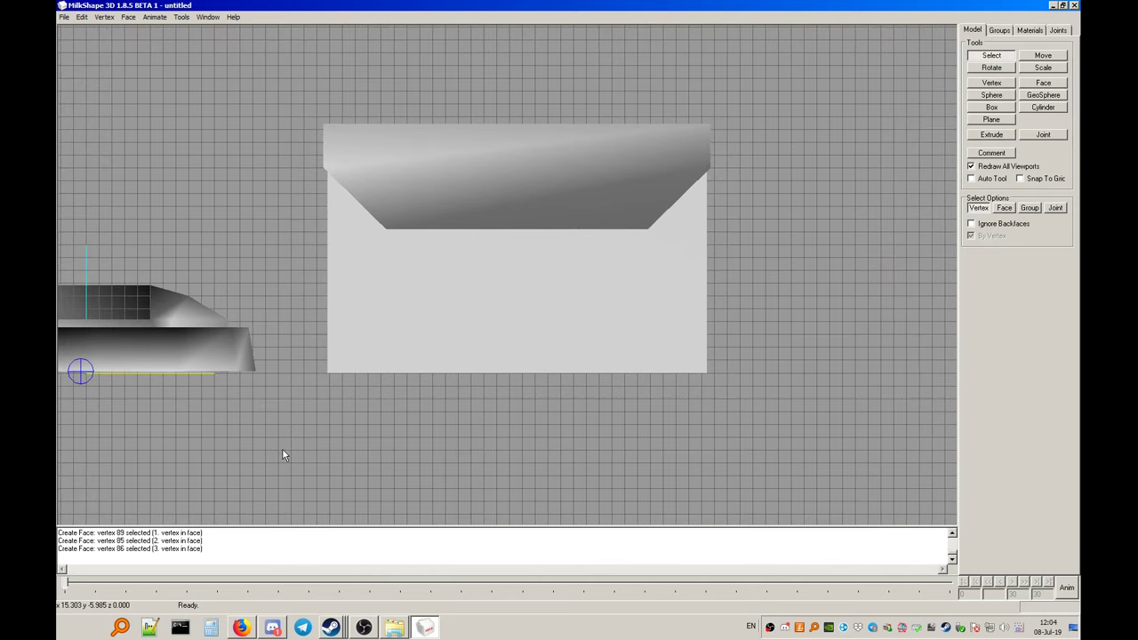
right_click(779, 169)
click(800, 174)
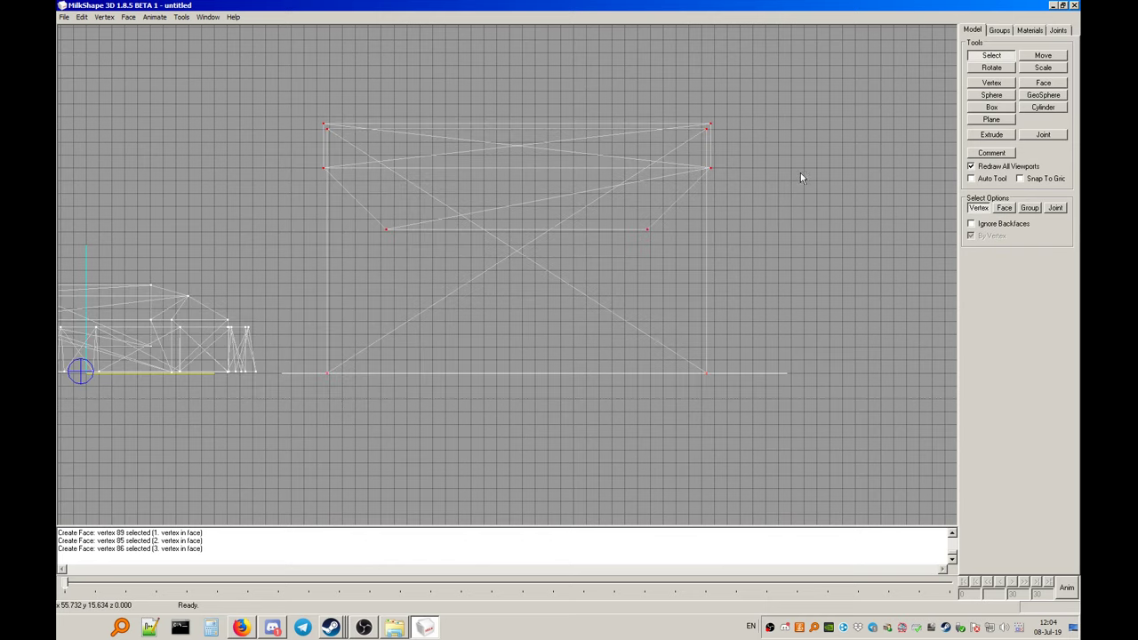
drag(782, 94, 299, 453)
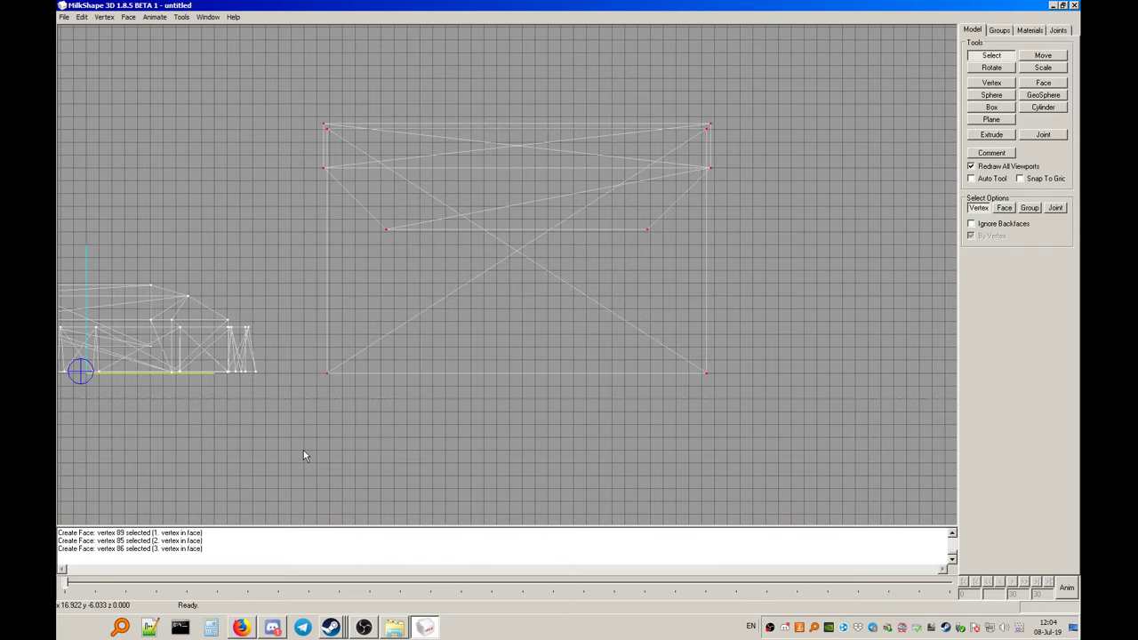
Examine the shading of the flap, lid and box in the smooth-shaded 3D and front views
right_click(756, 236)
mouse_move(787, 347)
click(889, 348)
right_click(648, 292)
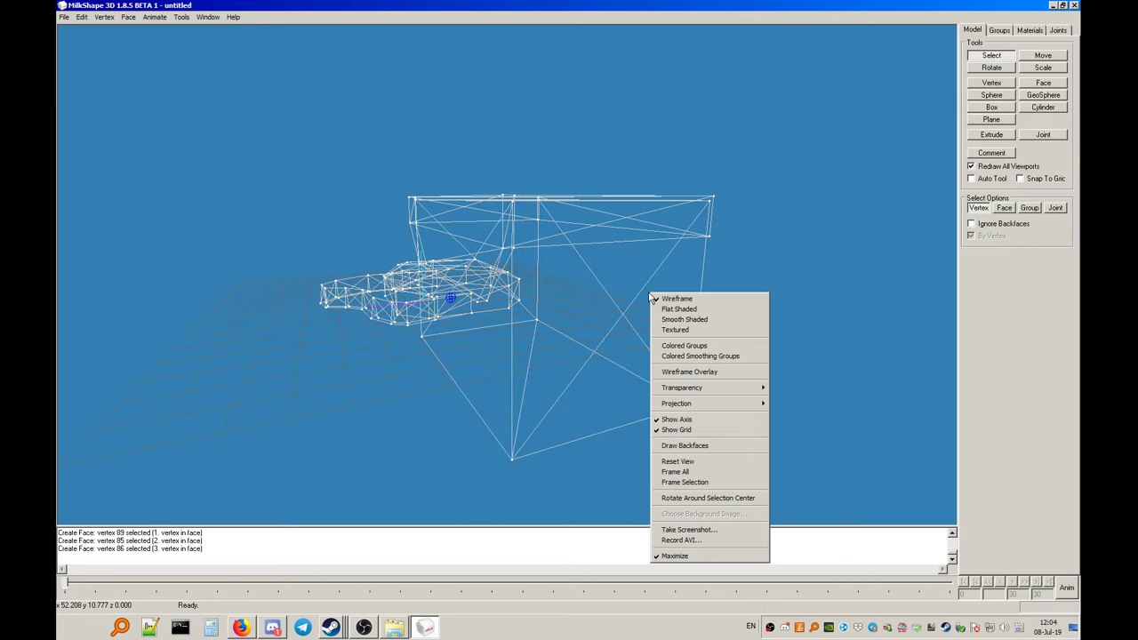
click(685, 323)
drag(576, 307, 645, 294)
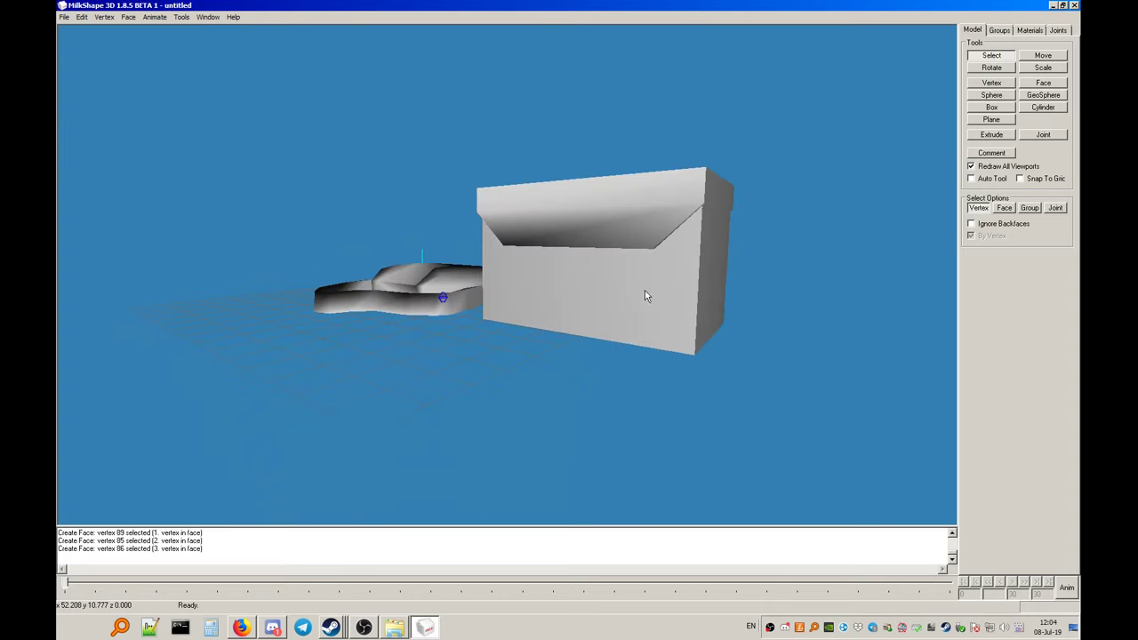
right_click(647, 293)
mouse_move(697, 404)
click(783, 410)
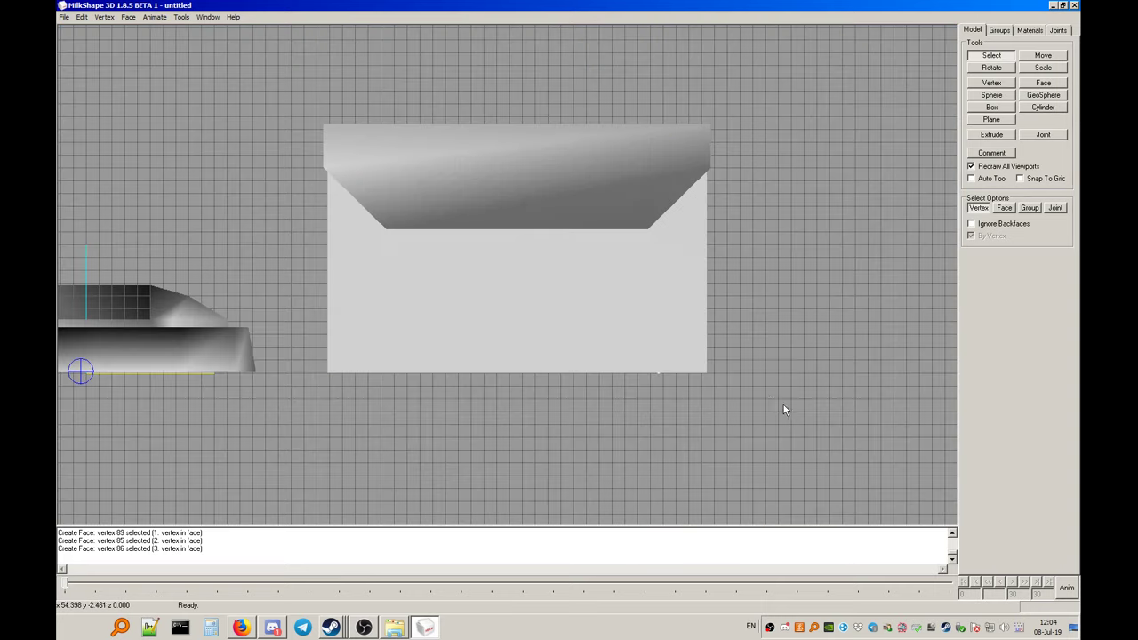
Select the front-facing faces of the box, lid and flap in the front wireframe view, with backfaces ignored
right_click(785, 282)
click(799, 288)
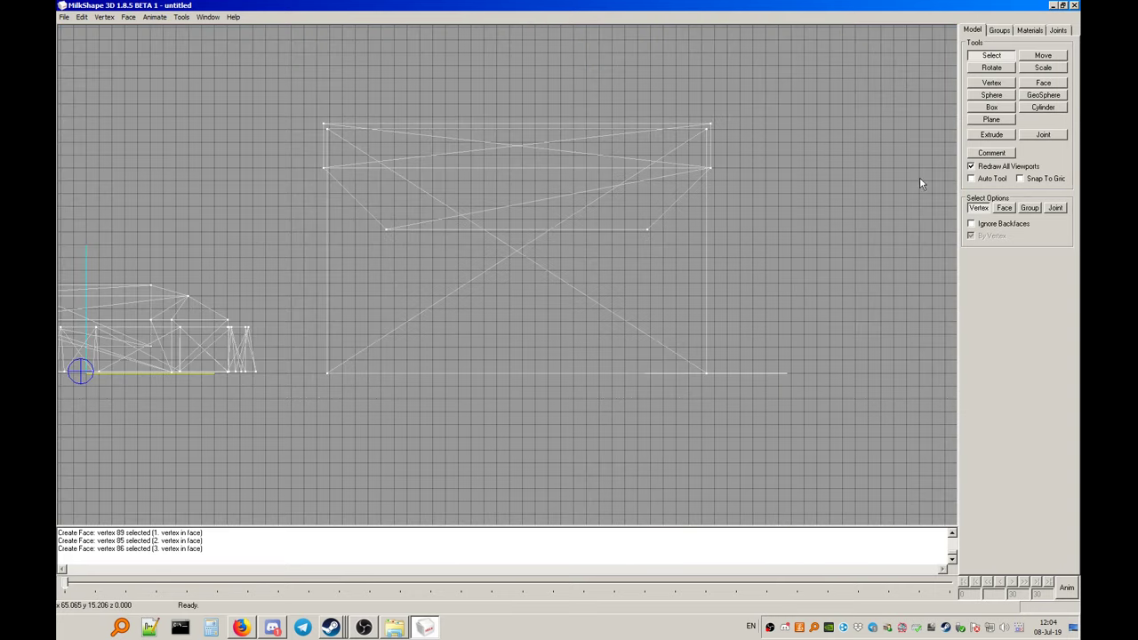
click(1004, 208)
click(991, 236)
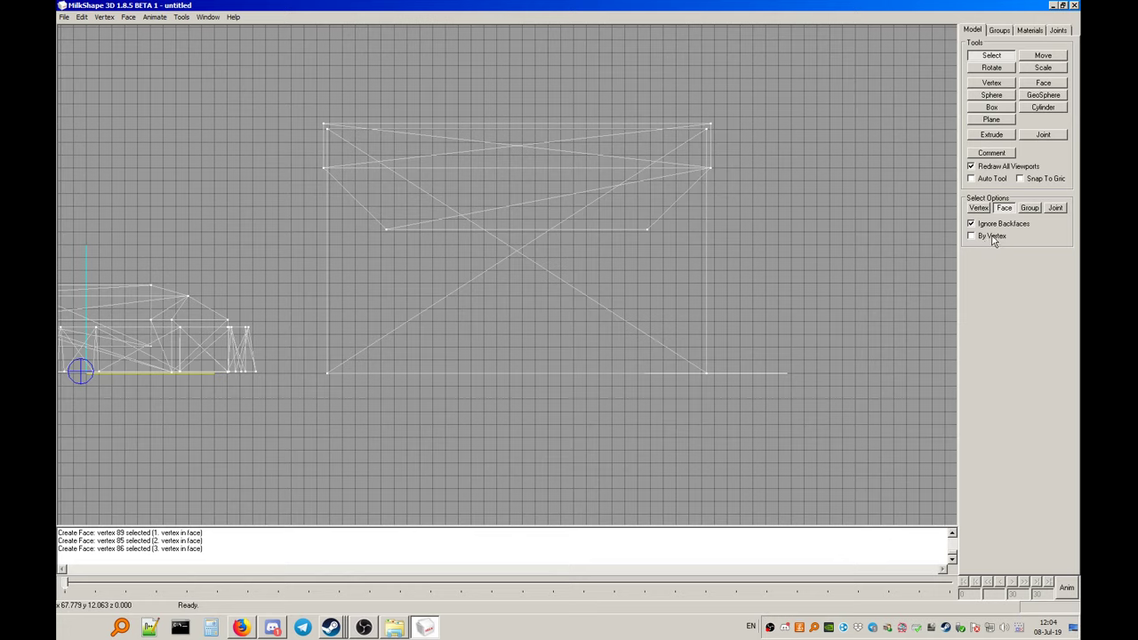
drag(796, 70, 308, 427)
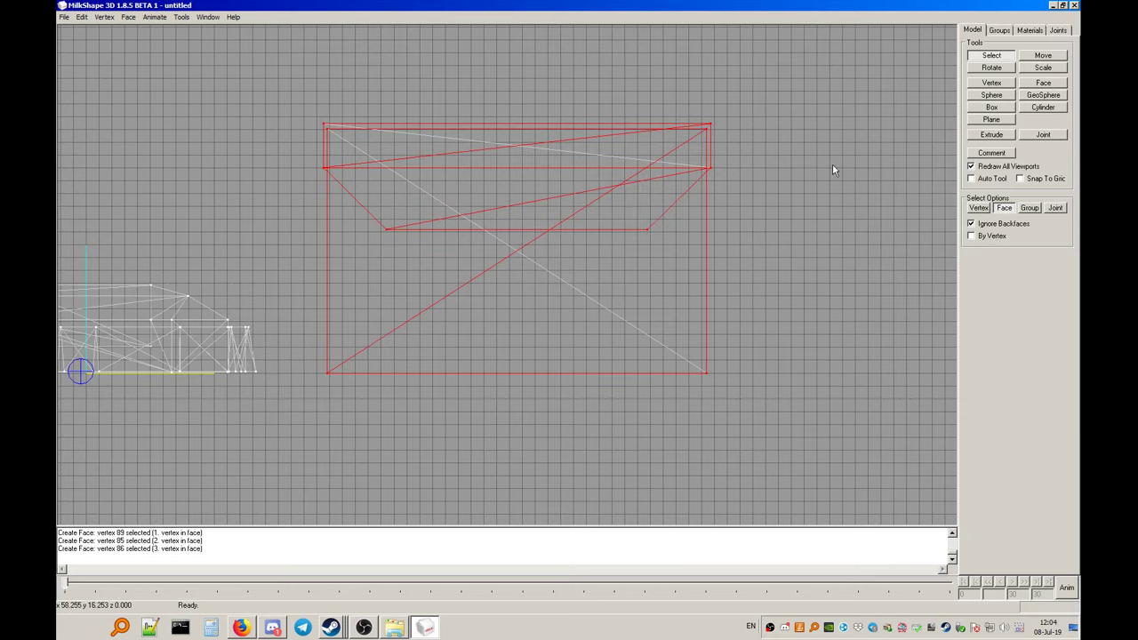
Check the selected front faces from a 3D angle and bring up the smoothing group assignment for them
click(1000, 58)
right_click(603, 211)
mouse_move(658, 320)
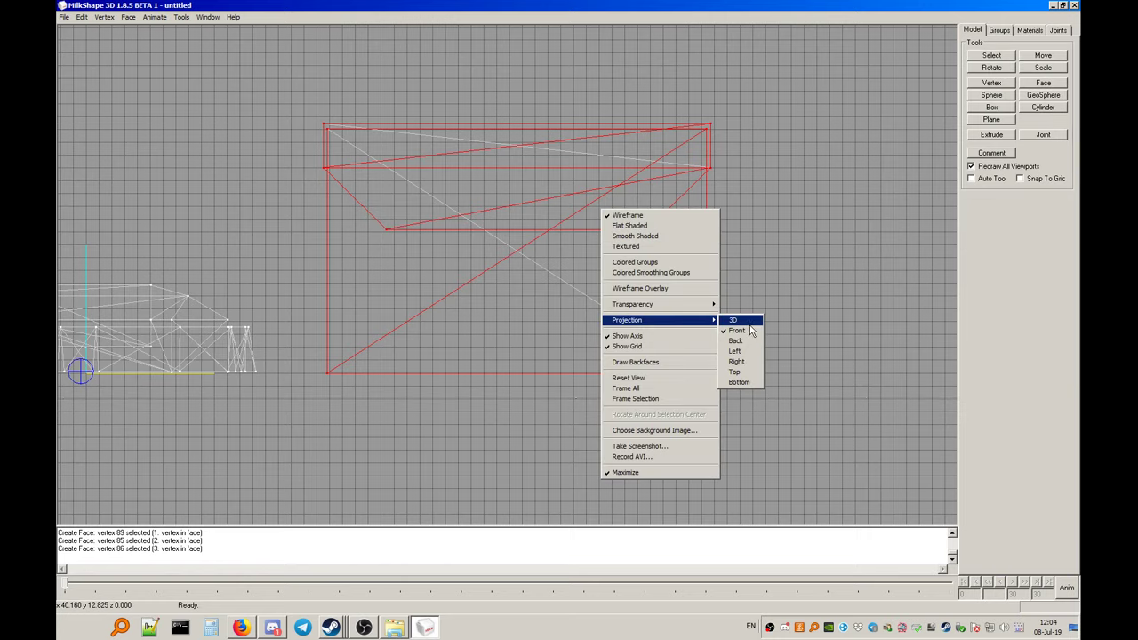
click(745, 320)
drag(745, 321, 846, 365)
mouse_move(683, 265)
mouse_down()
mouse_move(432, 198)
mouse_move(397, 207)
mouse_move(399, 187)
mouse_move(503, 190)
mouse_move(678, 228)
mouse_up()
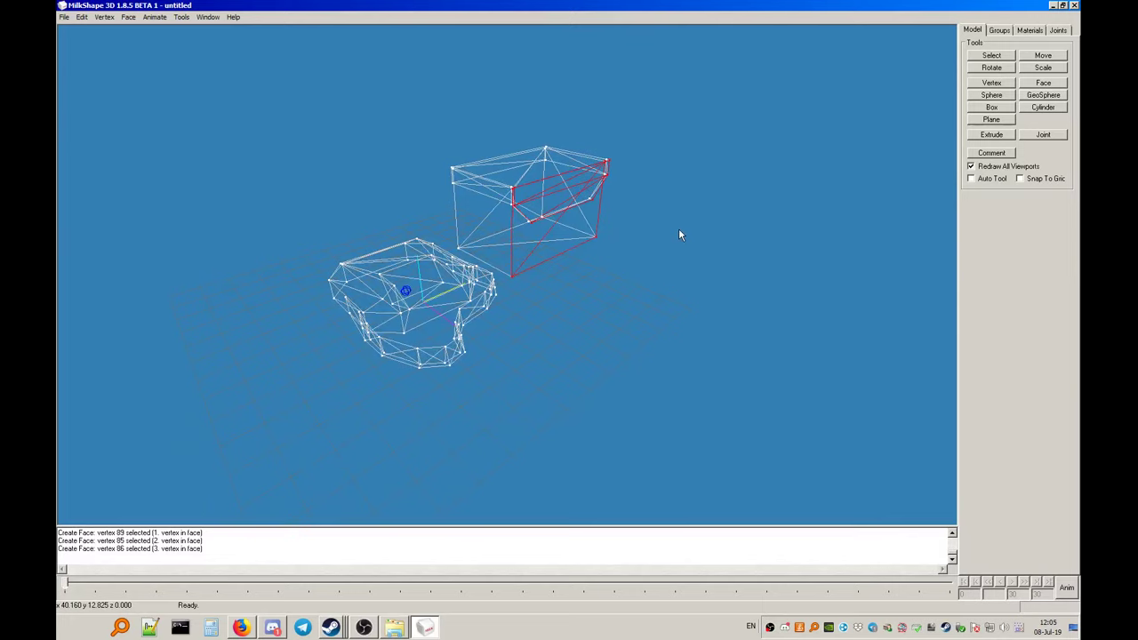
right_click(678, 227)
click(907, 56)
click(998, 31)
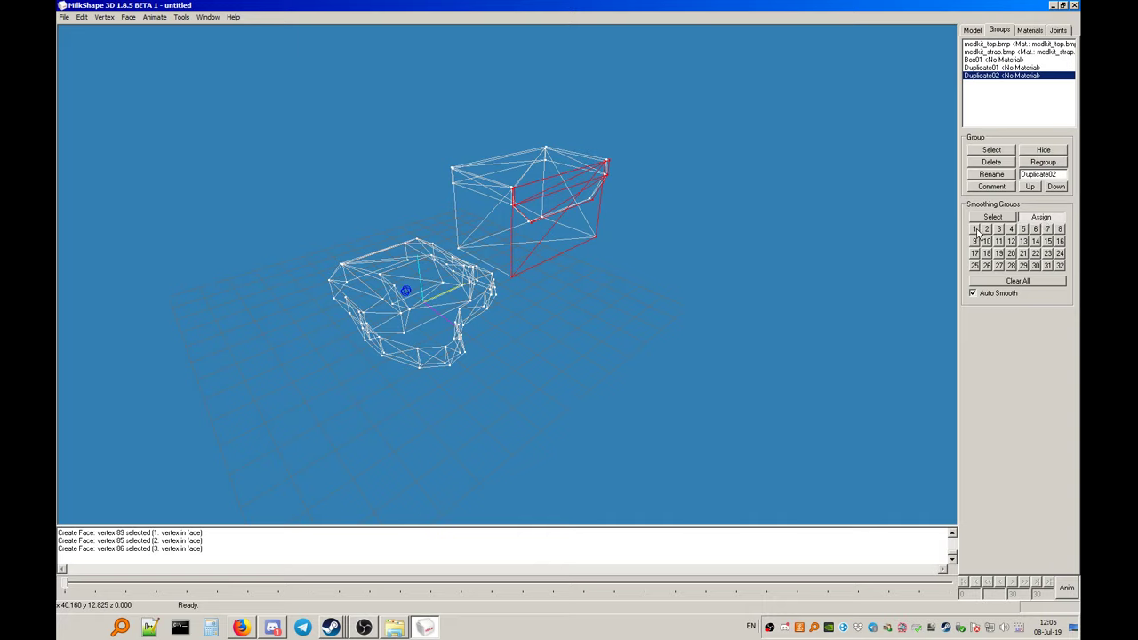
Select the back-facing faces of the box and lid in the back view, framed on the selection, with backfaces ignored
right_click(608, 162)
mouse_move(687, 275)
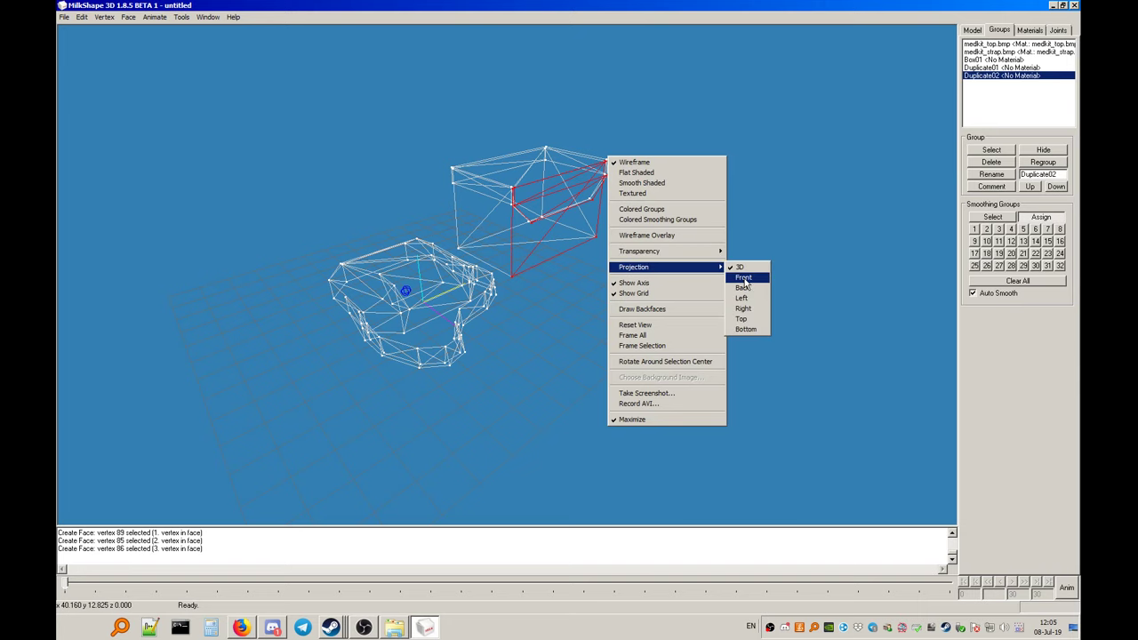
click(752, 290)
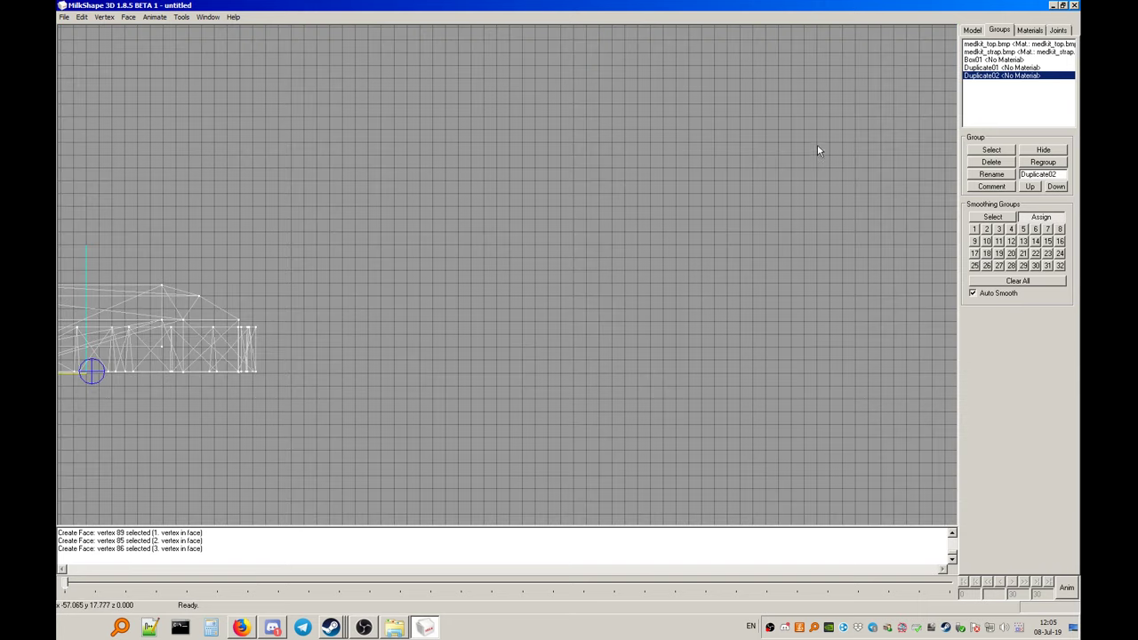
right_click(634, 251)
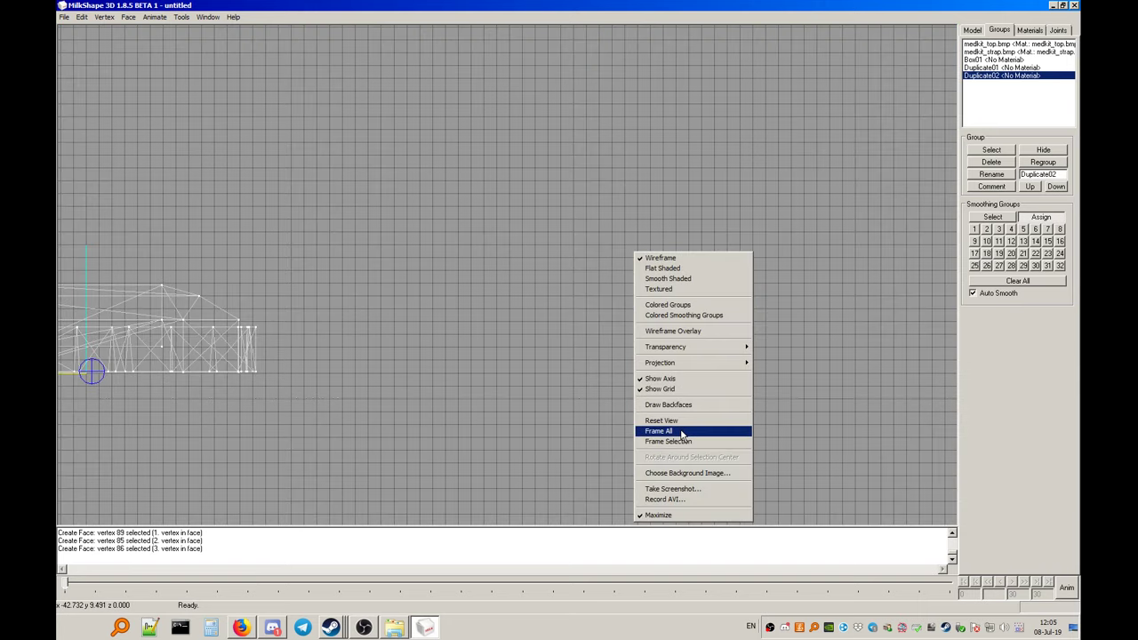
click(680, 441)
click(974, 32)
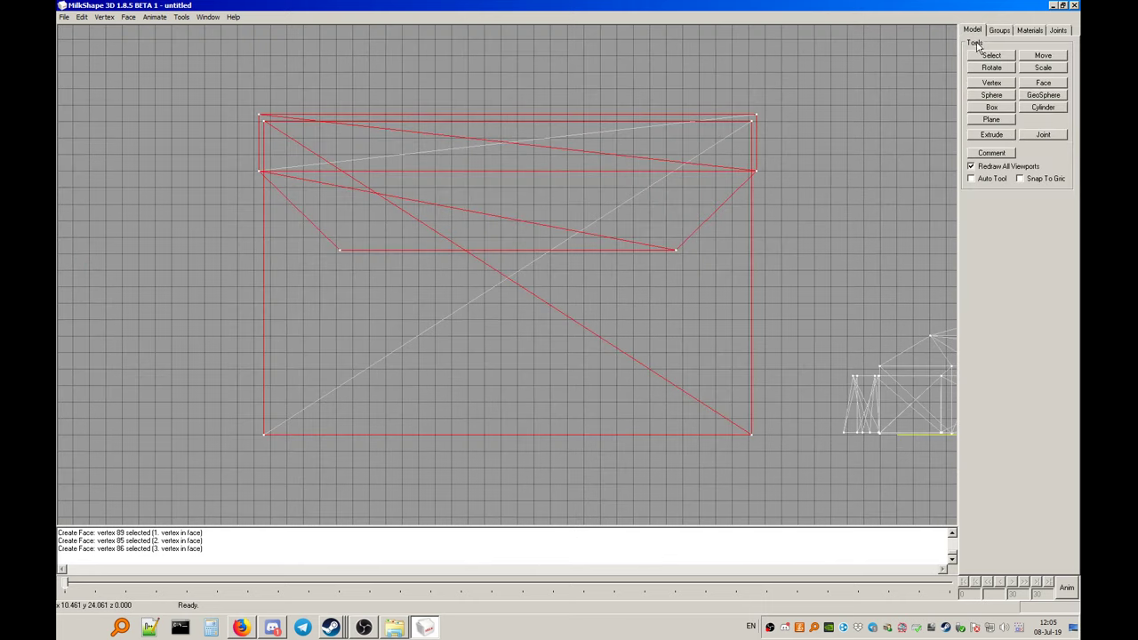
click(989, 55)
click(816, 60)
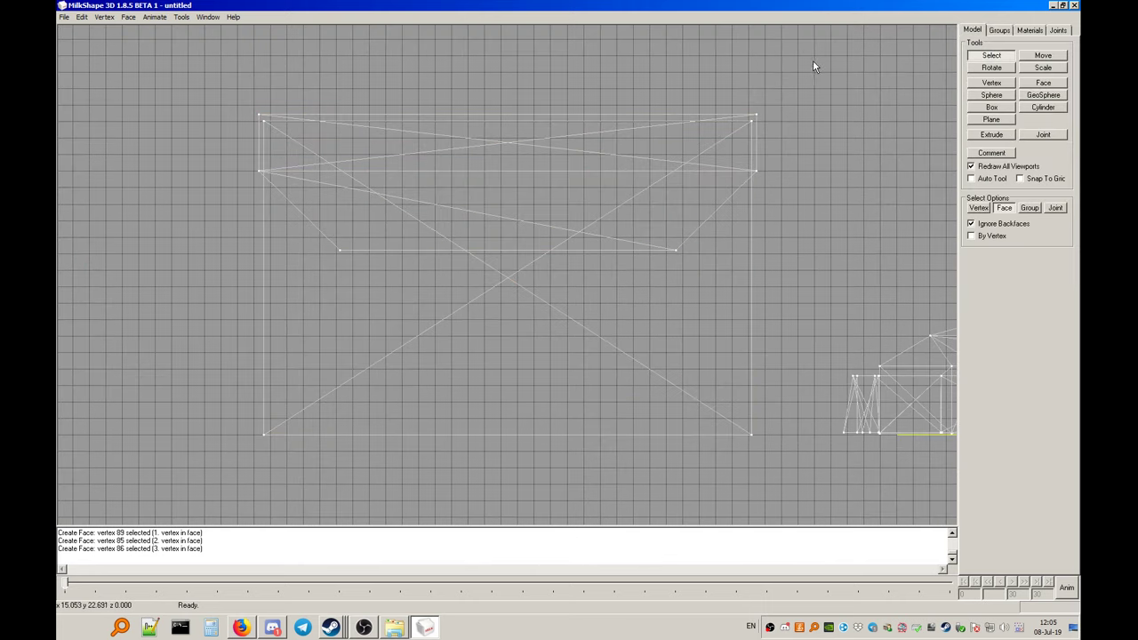
drag(812, 59, 165, 489)
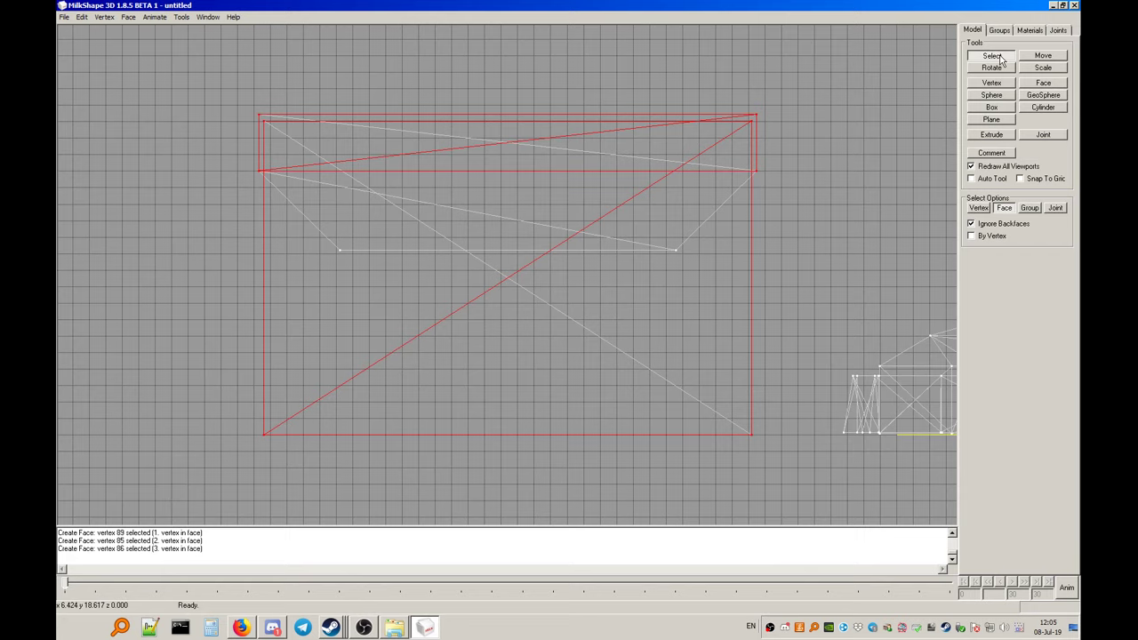
Inspect the selected back faces in 3D, displaying the model smooth shaded with a wireframe overlay
right_click(681, 165)
mouse_move(729, 276)
click(816, 281)
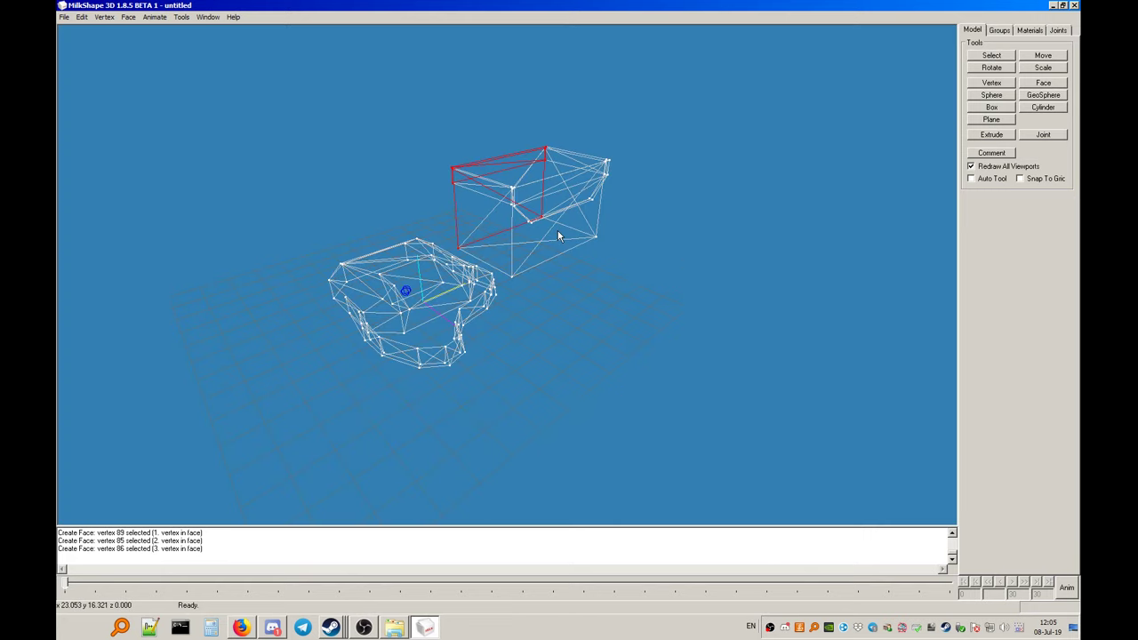
mouse_move(558, 236)
mouse_down()
mouse_move(858, 206)
mouse_move(588, 235)
mouse_move(552, 224)
mouse_move(528, 195)
mouse_up()
right_click(528, 196)
click(570, 222)
right_click(569, 216)
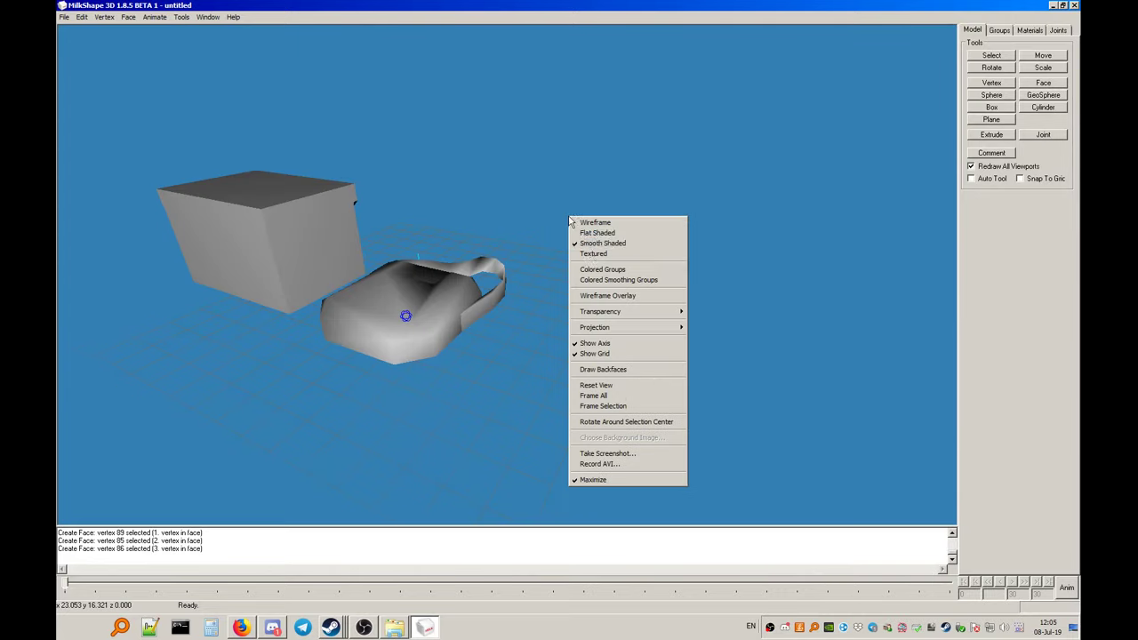
click(616, 299)
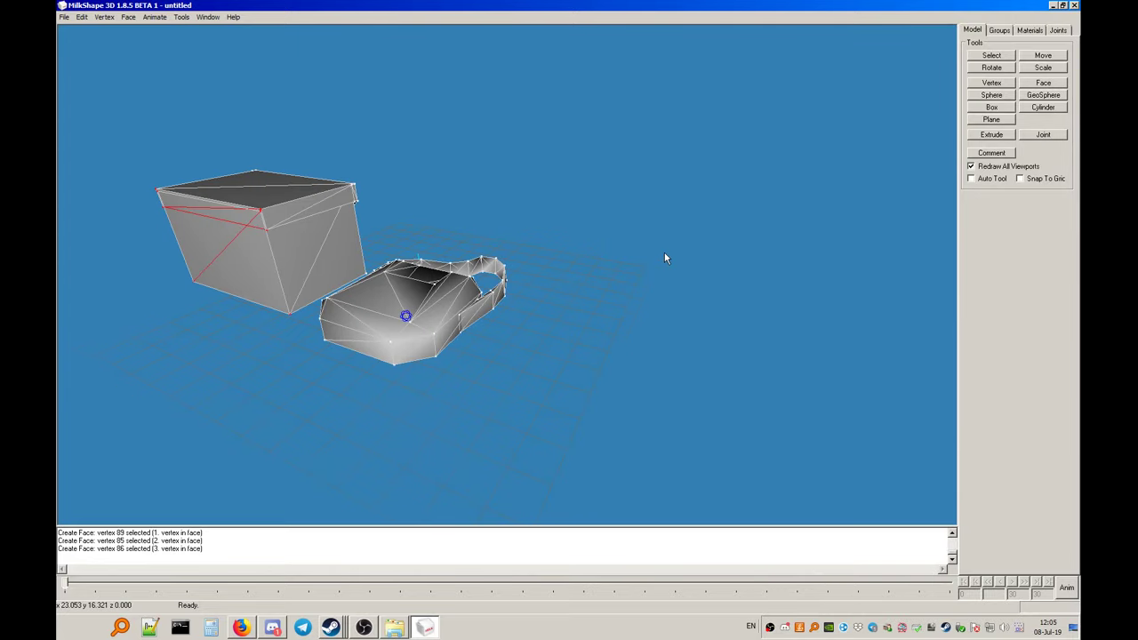
Assign the selected back faces to smoothing group 2 and switch the viewport to the left projection
click(1000, 34)
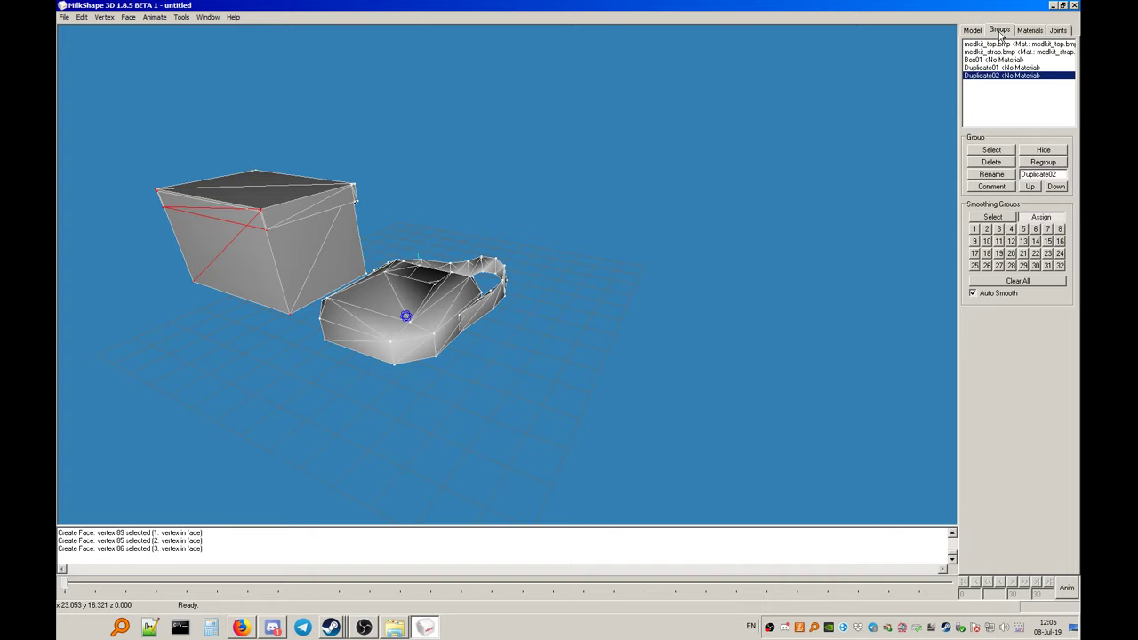
click(987, 230)
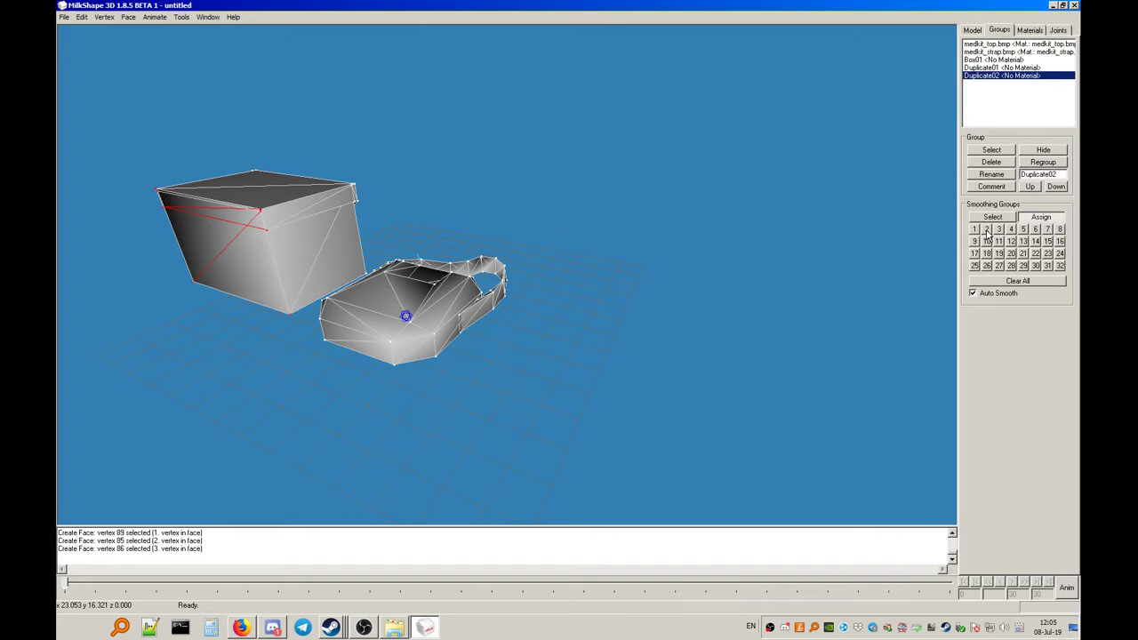
right_click(294, 123)
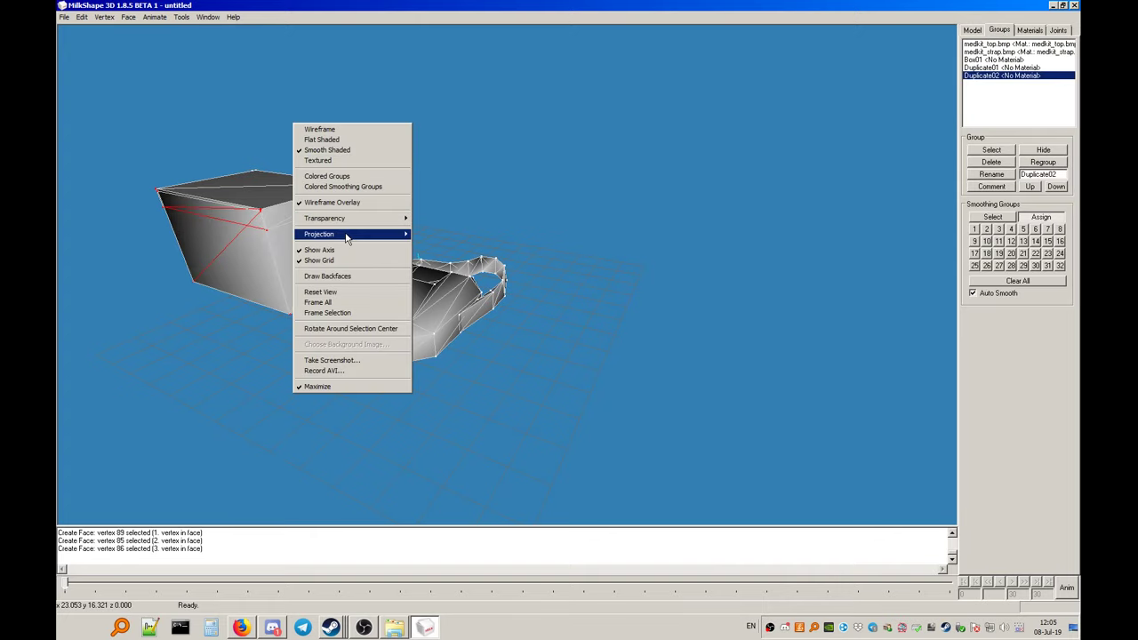
mouse_move(391, 233)
click(427, 267)
scroll(211, 223, down, 3)
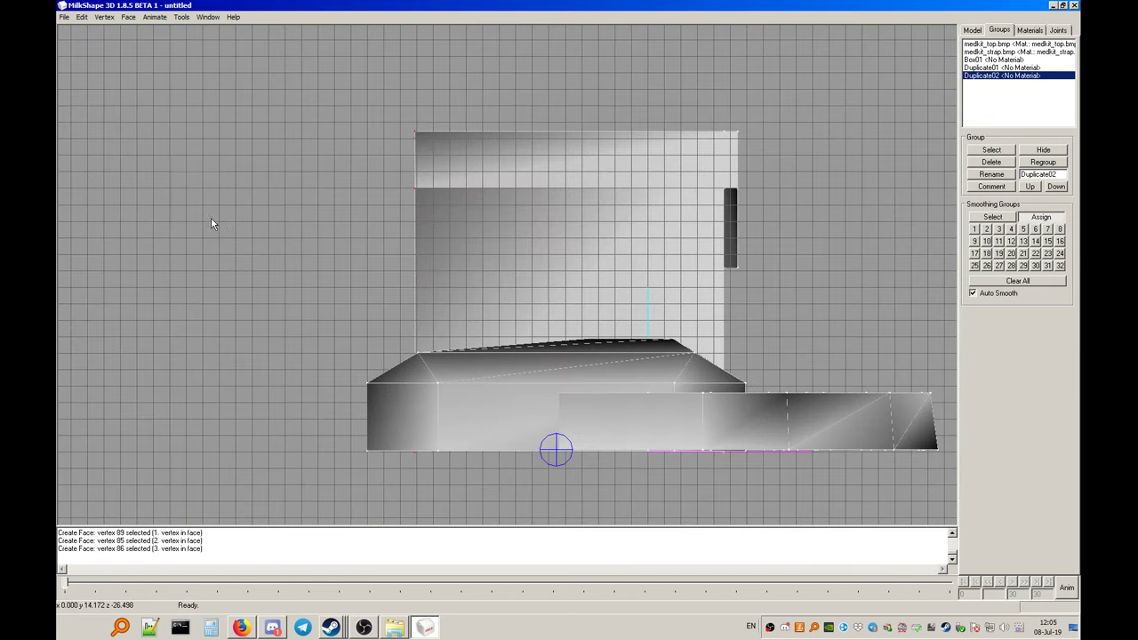
Hide the old medkit's medkit_top.bmp and medkit_strap.bmp groups so only the new box, lid and flap are shown
right_drag(211, 223, 317, 234)
click(967, 33)
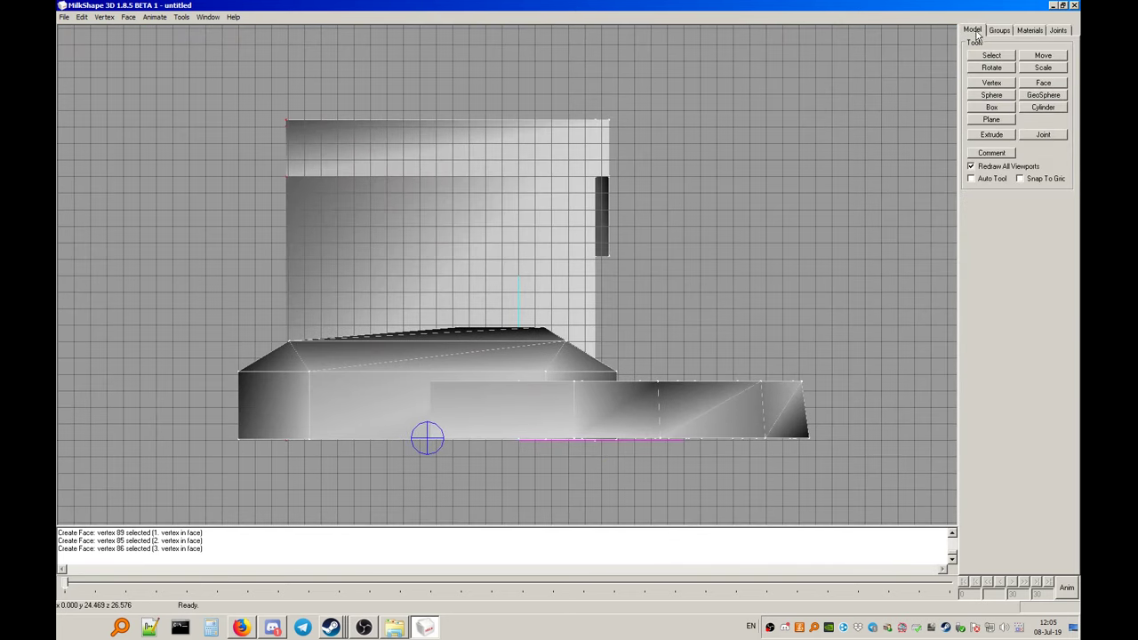
click(992, 32)
click(995, 45)
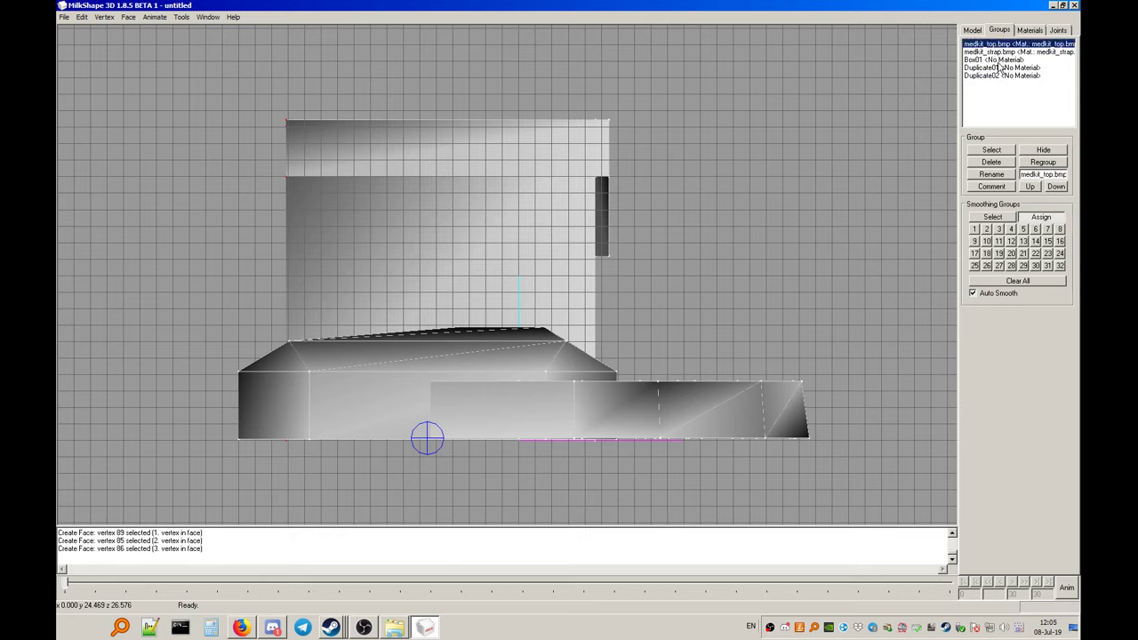
click(1043, 153)
click(1007, 52)
click(1044, 153)
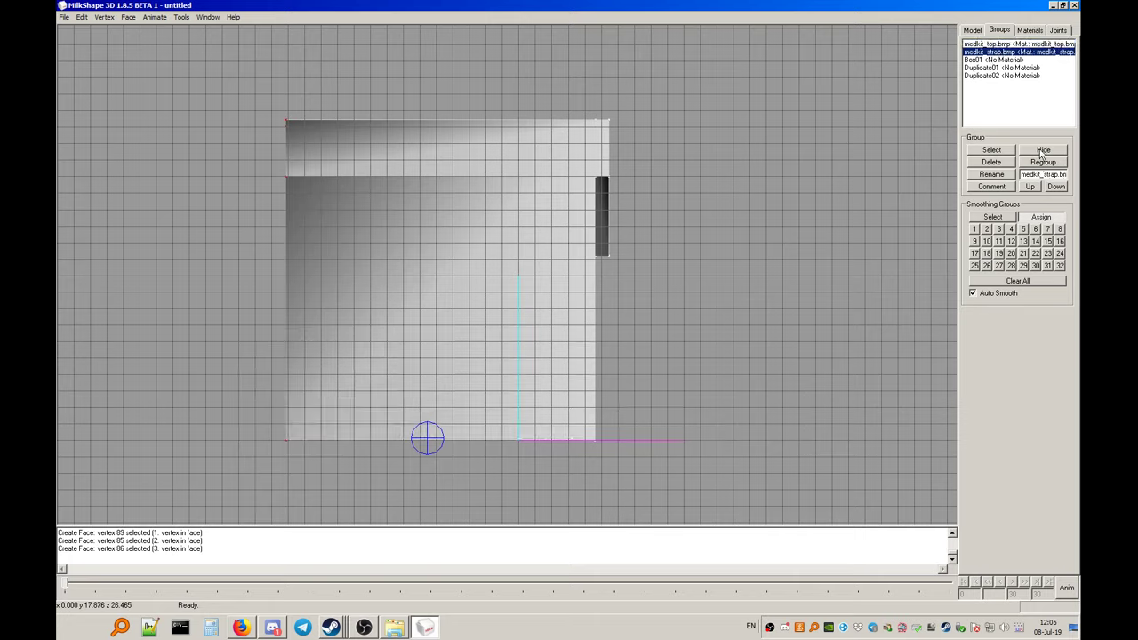
Select the left-side faces of the box and lid with backfaces ignored, check them in 3D, and assign them to smoothing group 3
click(972, 31)
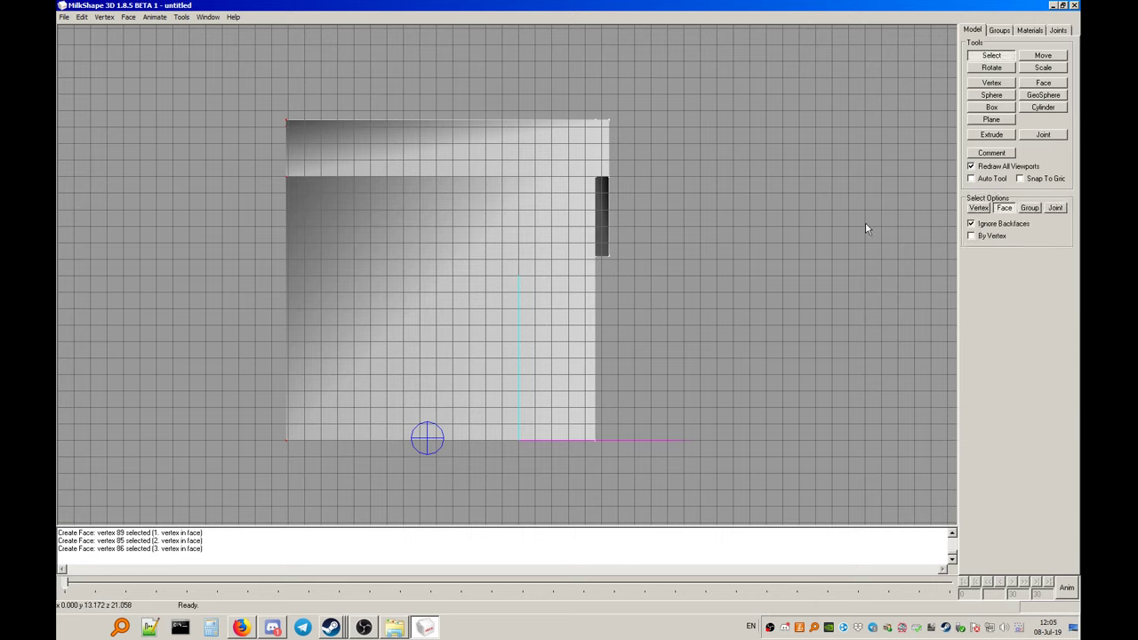
drag(686, 495, 195, 66)
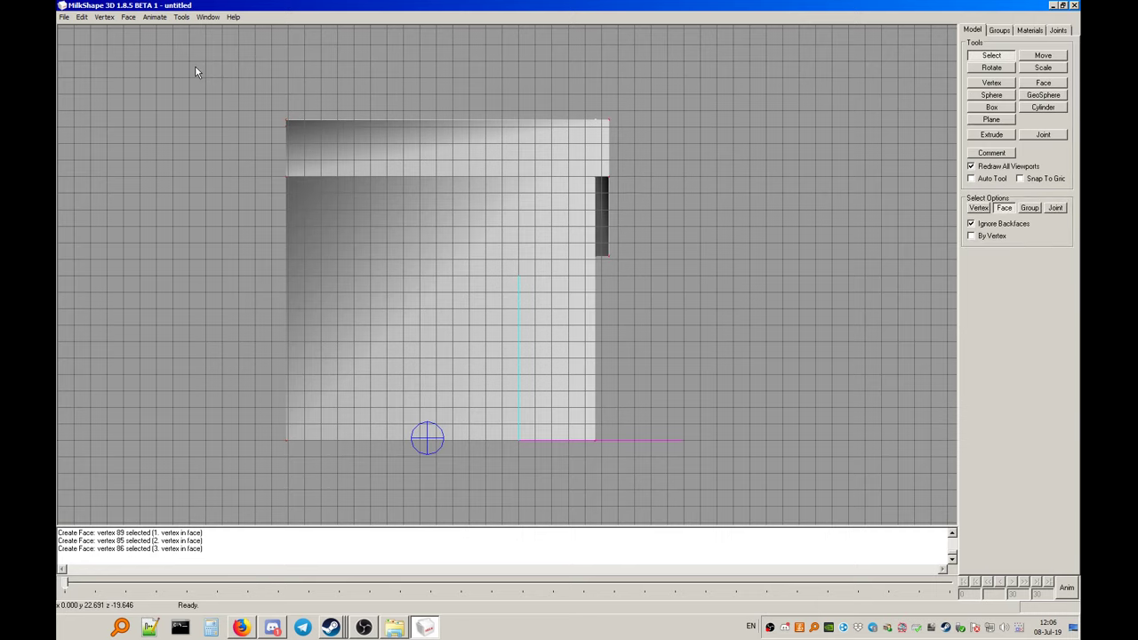
click(1007, 57)
right_click(584, 160)
mouse_move(656, 269)
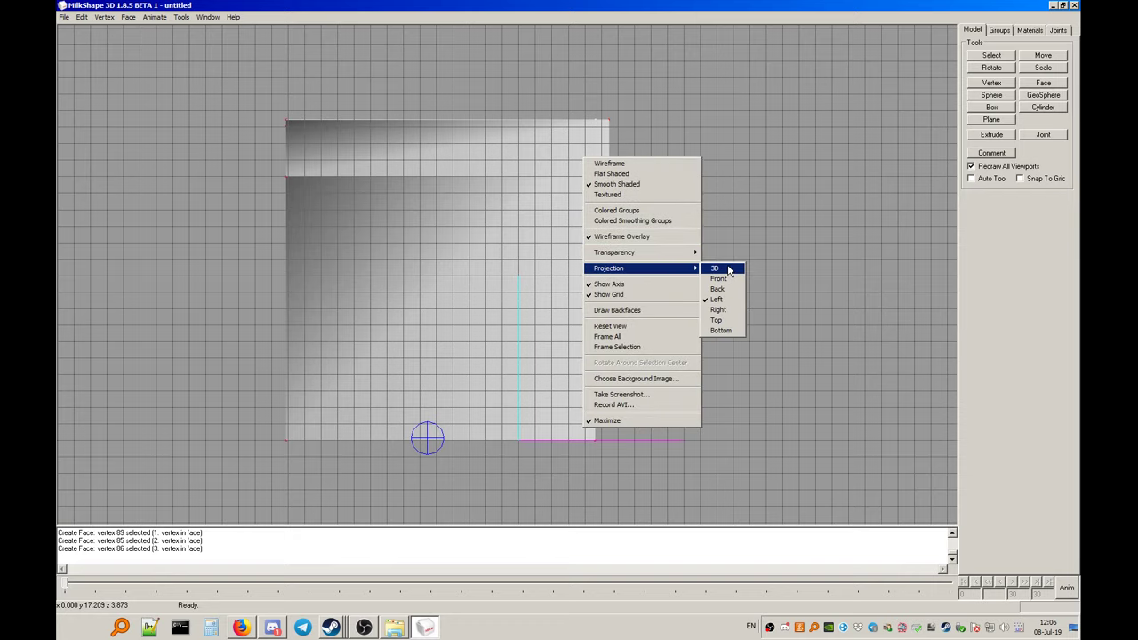
click(729, 268)
click(999, 30)
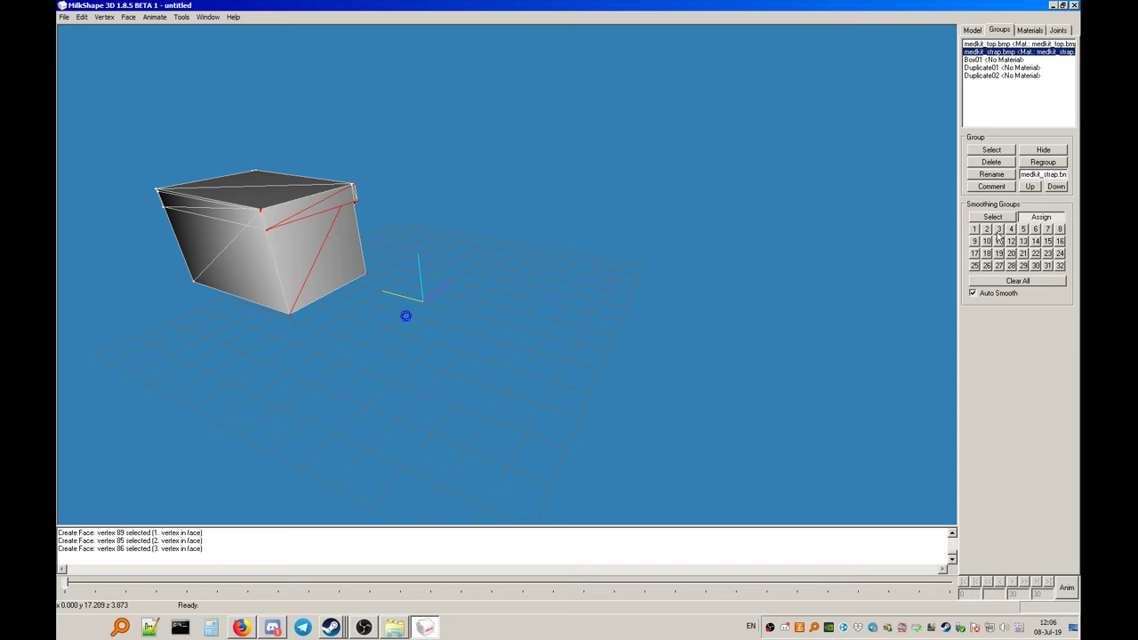
Select the right-side faces of the medkit in the right view and assign them to smoothing group 4
right_click(293, 185)
mouse_move(360, 296)
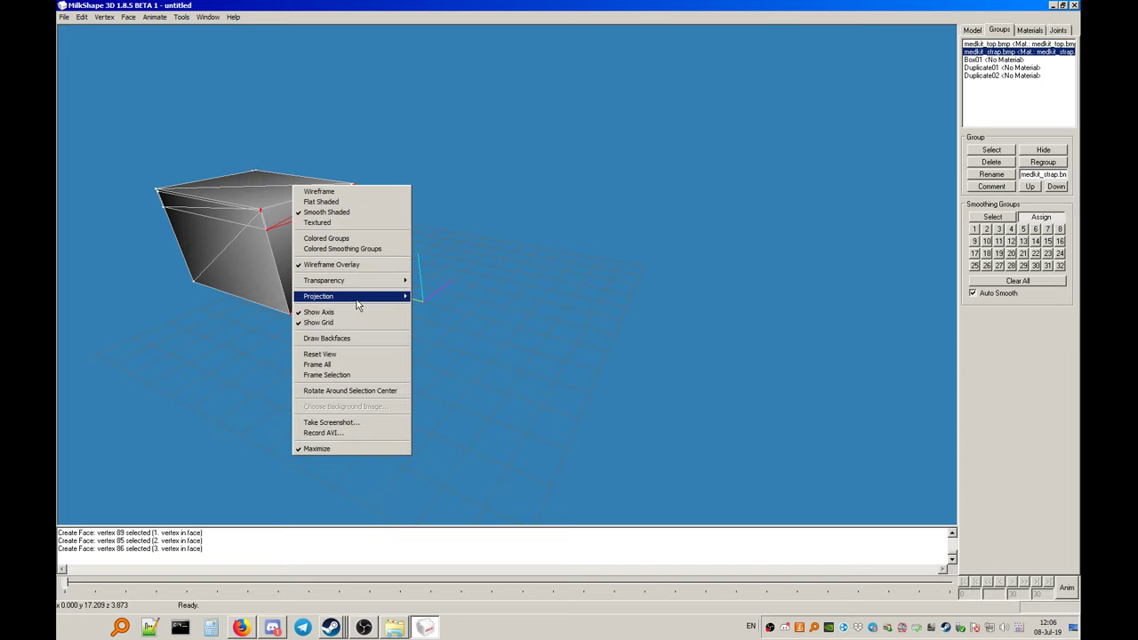
click(436, 338)
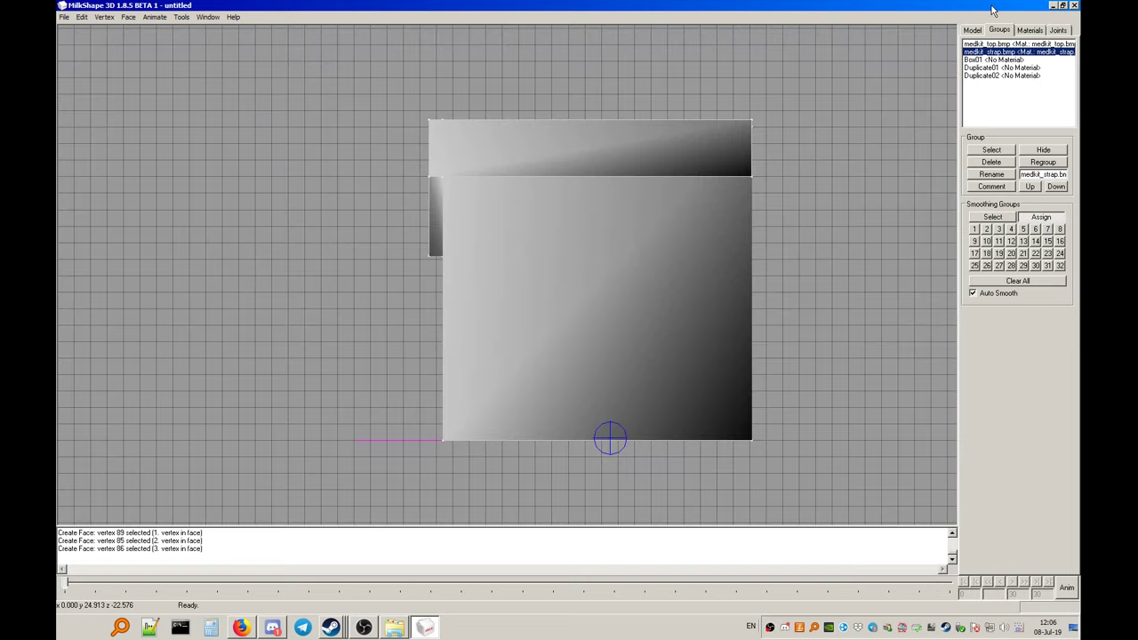
click(973, 31)
click(991, 55)
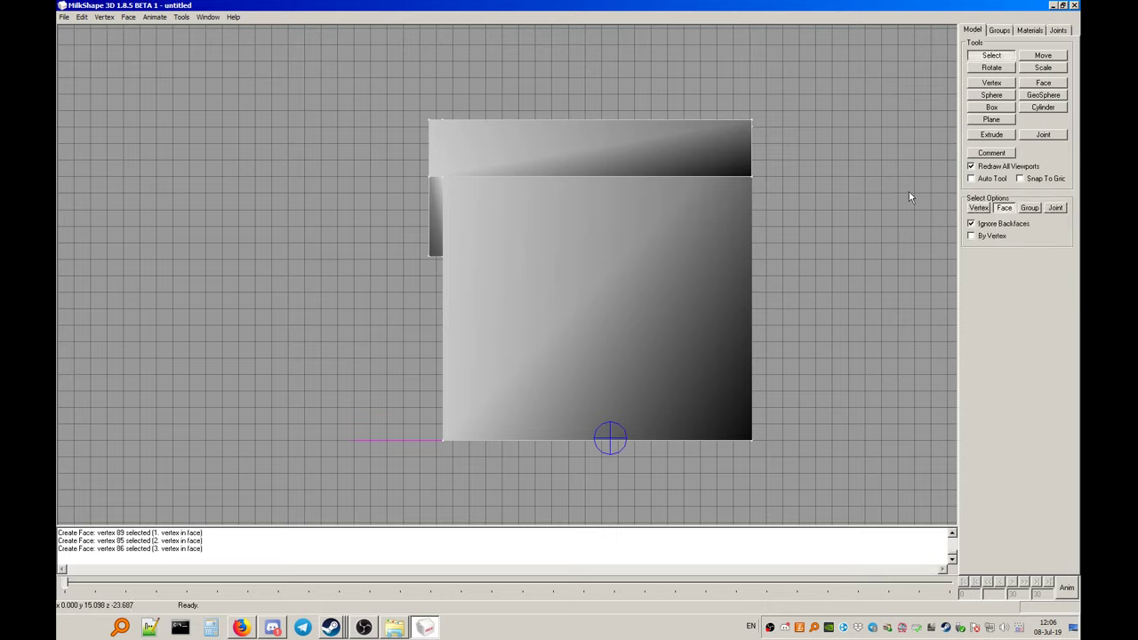
drag(796, 480, 331, 78)
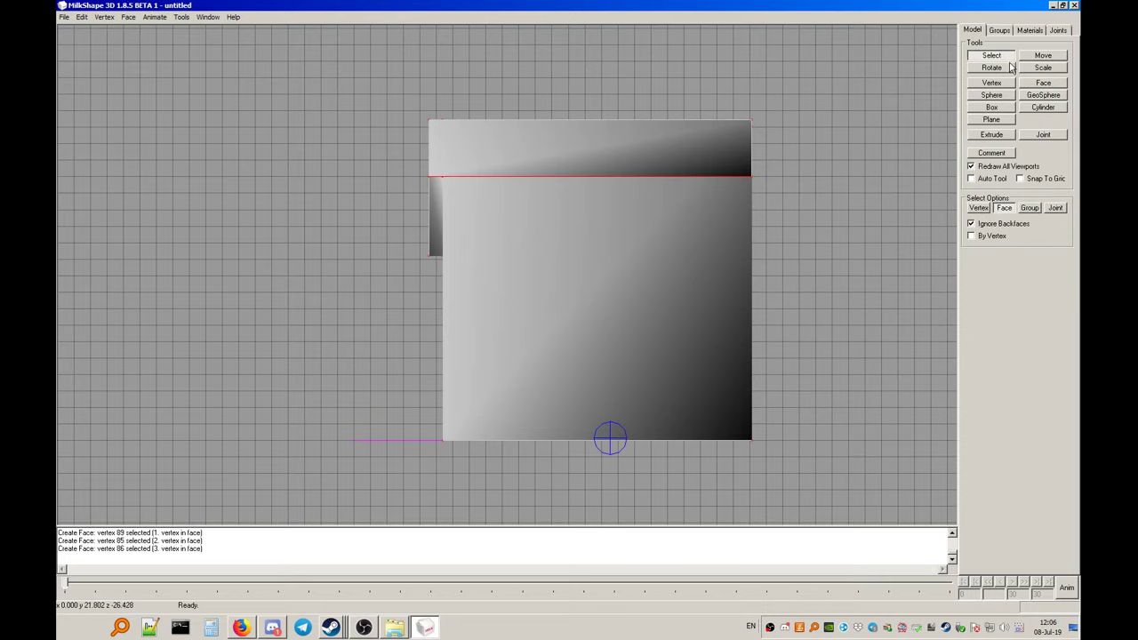
click(999, 30)
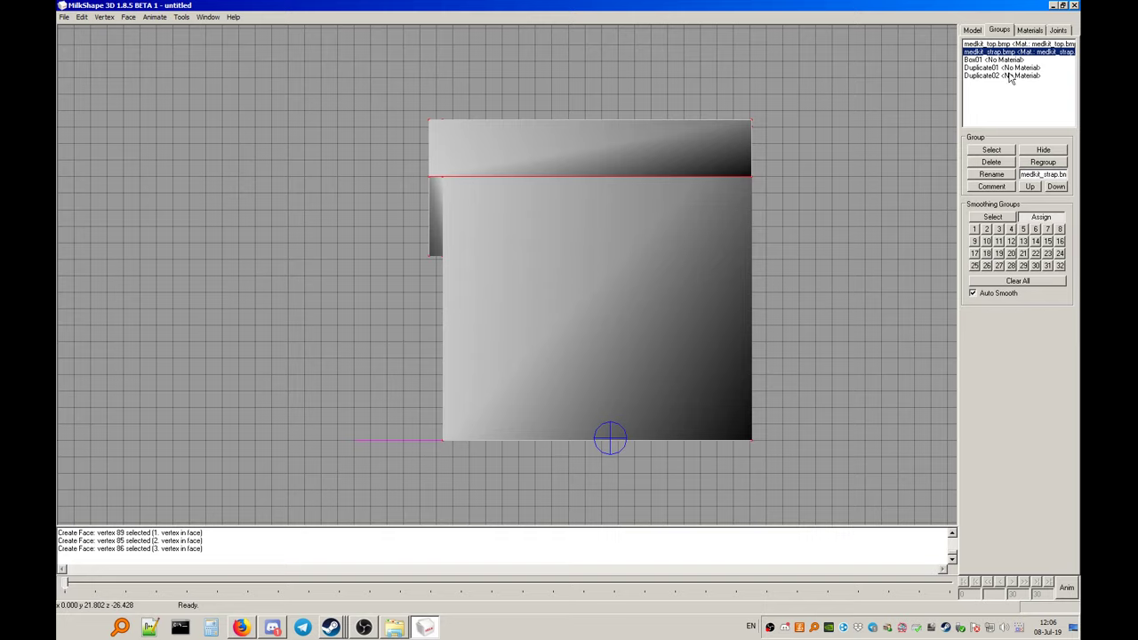
click(1012, 231)
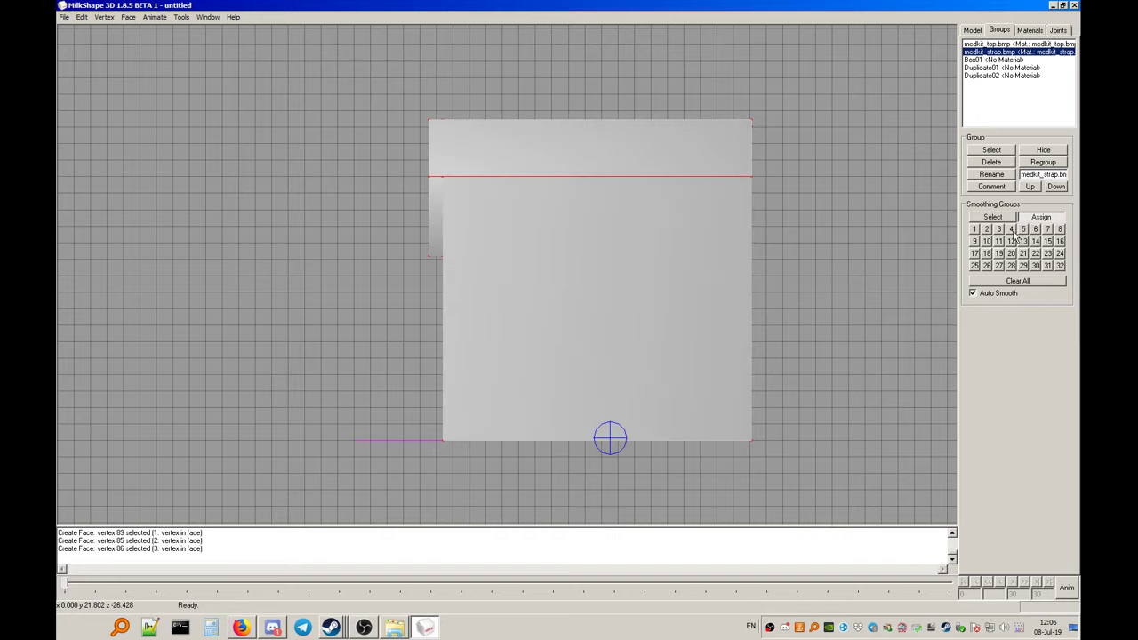
Select the upward-facing faces of the medkit in the top view and assign them to smoothing group 6
click(973, 30)
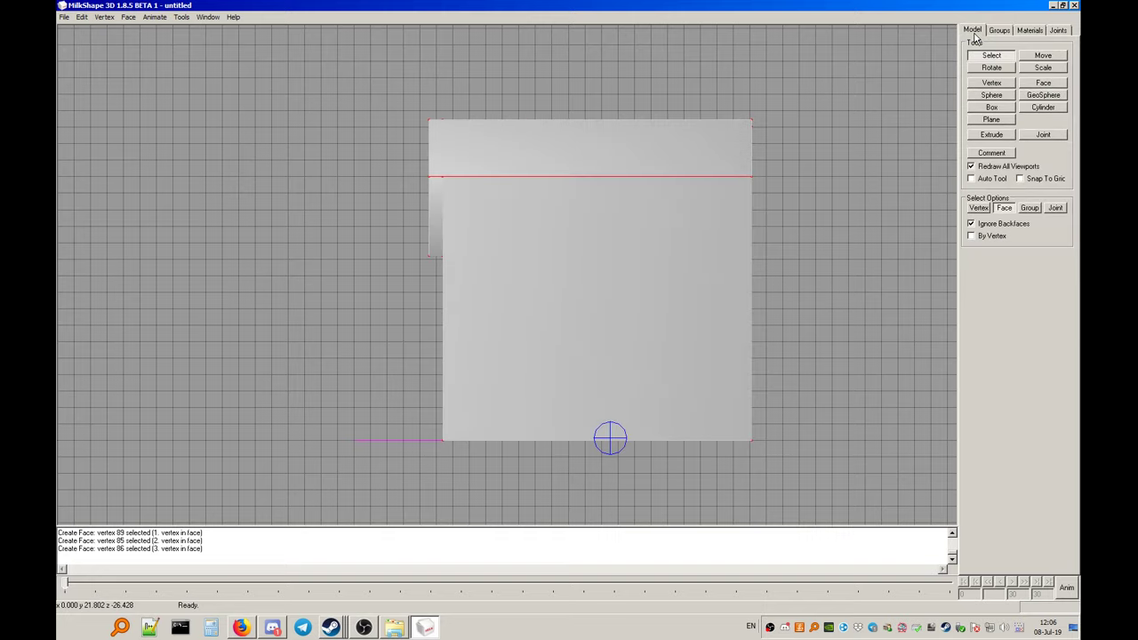
right_click(346, 203)
mouse_move(406, 308)
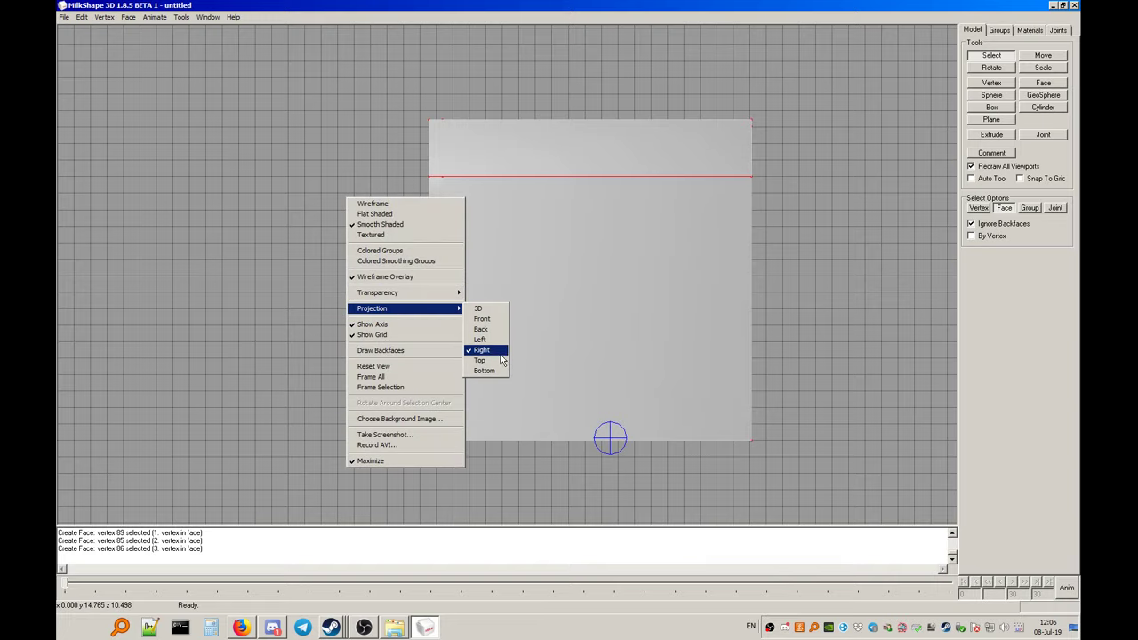
click(484, 349)
ctrl+drag(589, 245, 106, 200)
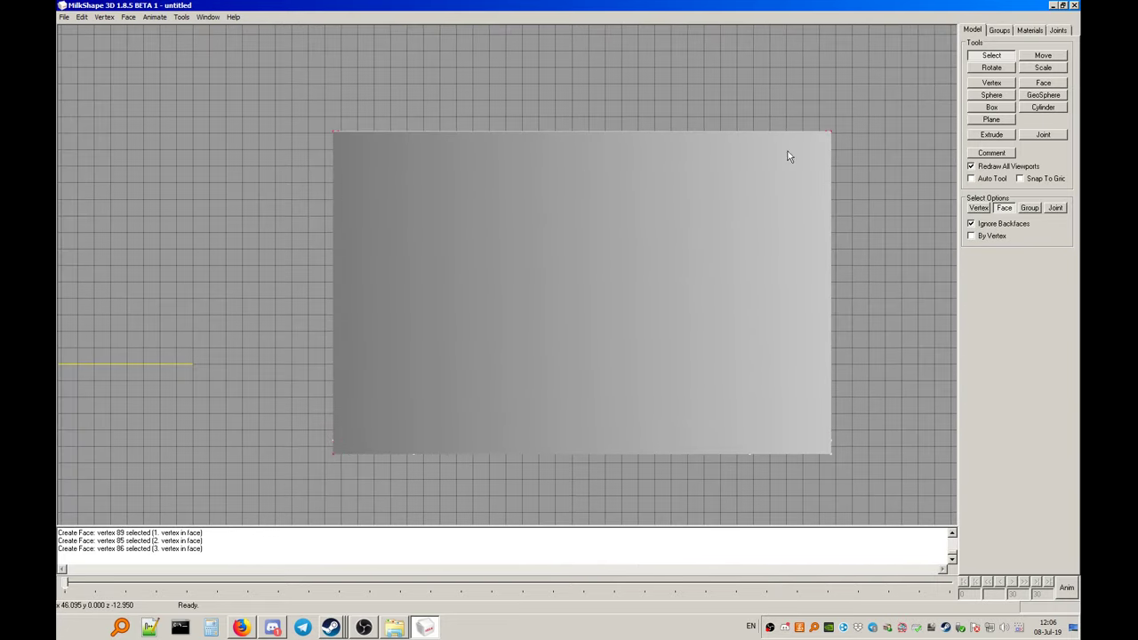
drag(912, 89, 207, 415)
click(998, 31)
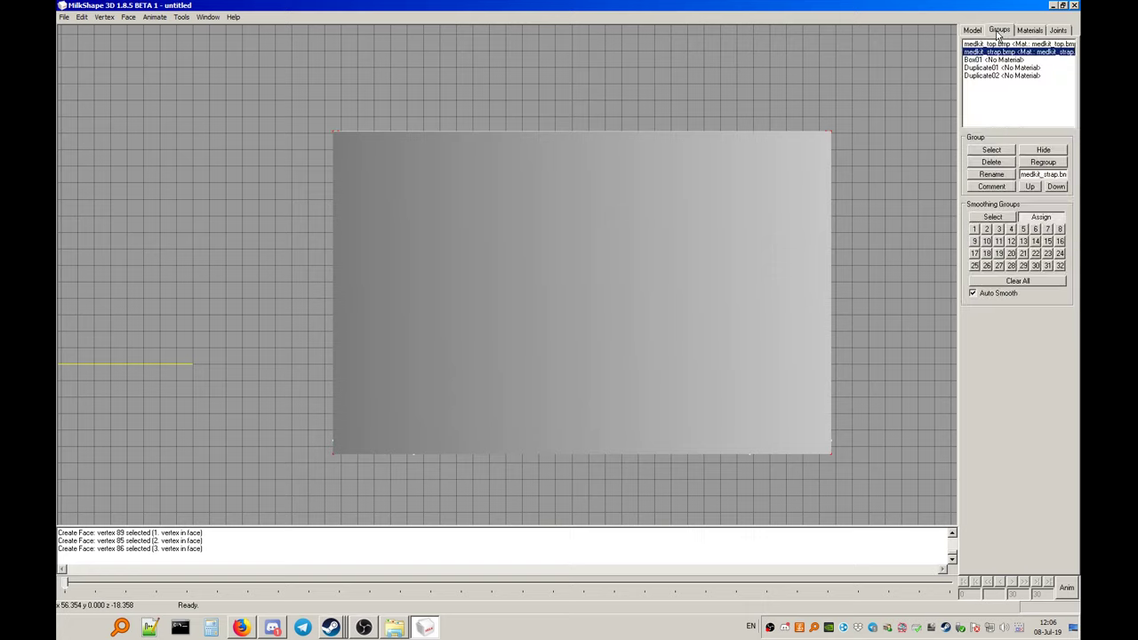
click(1036, 229)
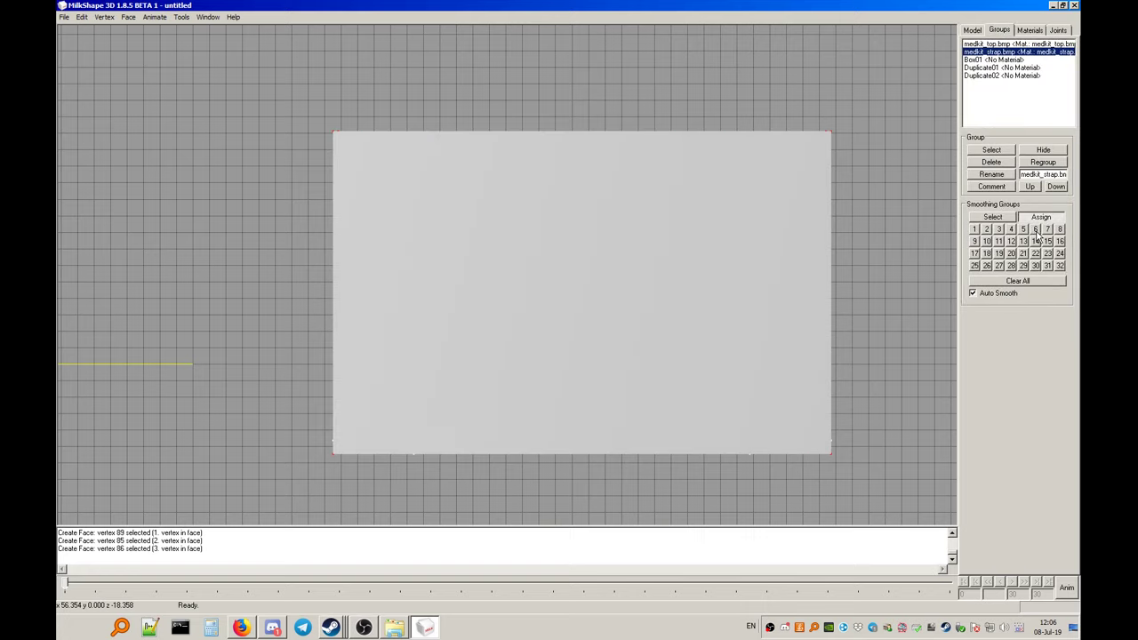
Select the downward-facing faces of the box, lid and flap in the bottom view and assign them to smoothing group 7
right_click(483, 153)
mouse_move(560, 264)
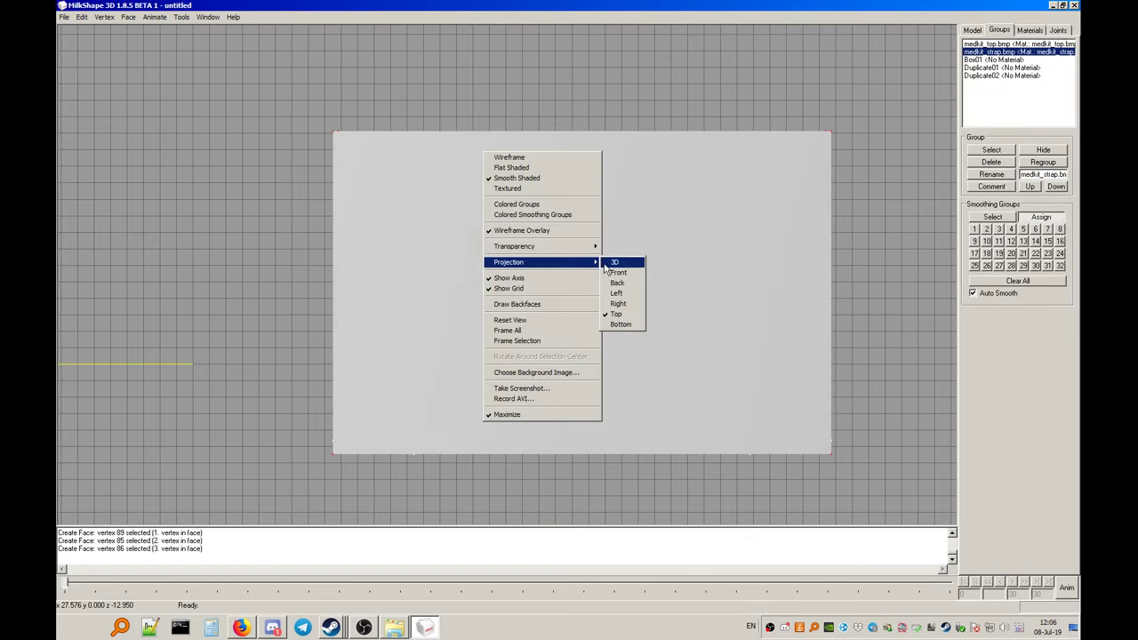
click(626, 324)
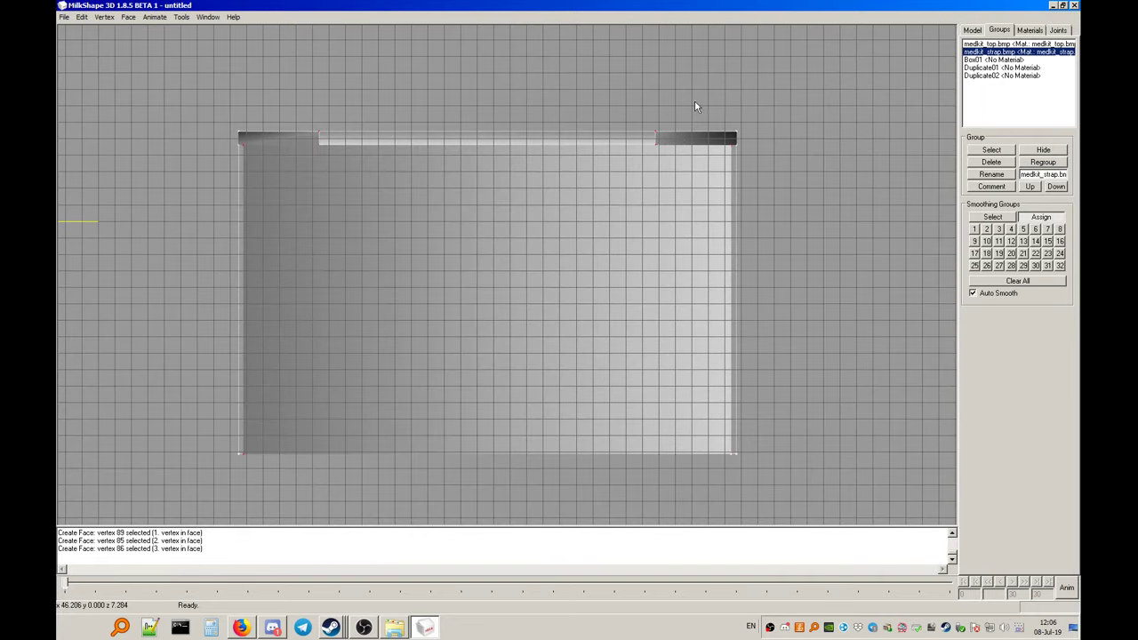
drag(830, 83, 165, 495)
click(1048, 231)
Select only the two slanted edge faces of the flap in the wireframe bottom view and assign them to smoothing group 8
click(973, 30)
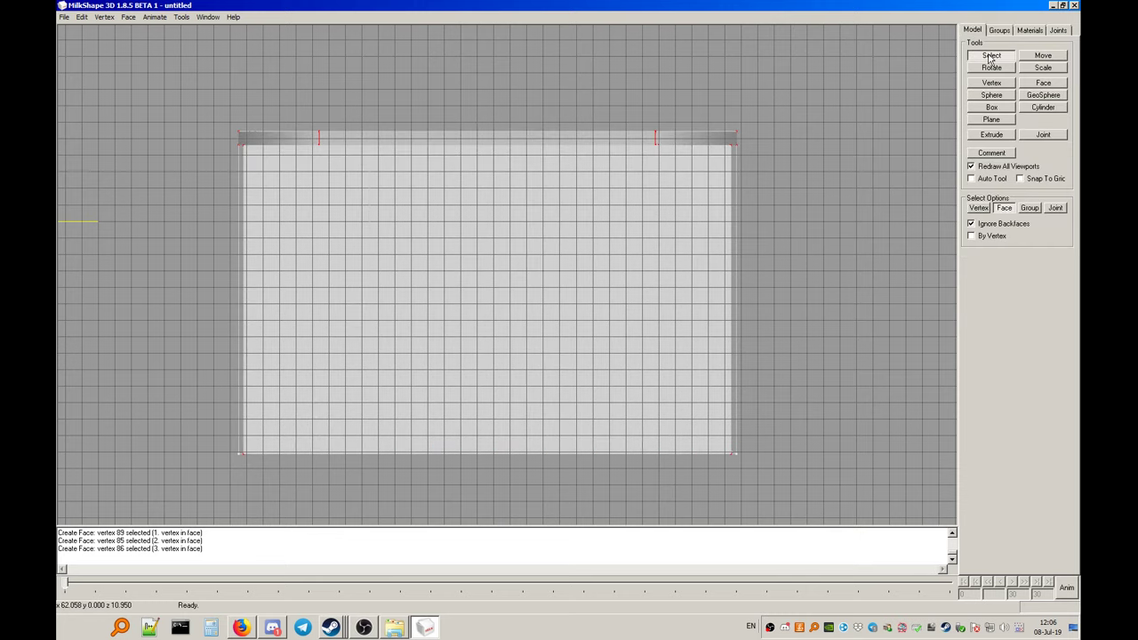
drag(695, 144, 691, 144)
drag(303, 134, 251, 147)
right_click(359, 105)
click(372, 105)
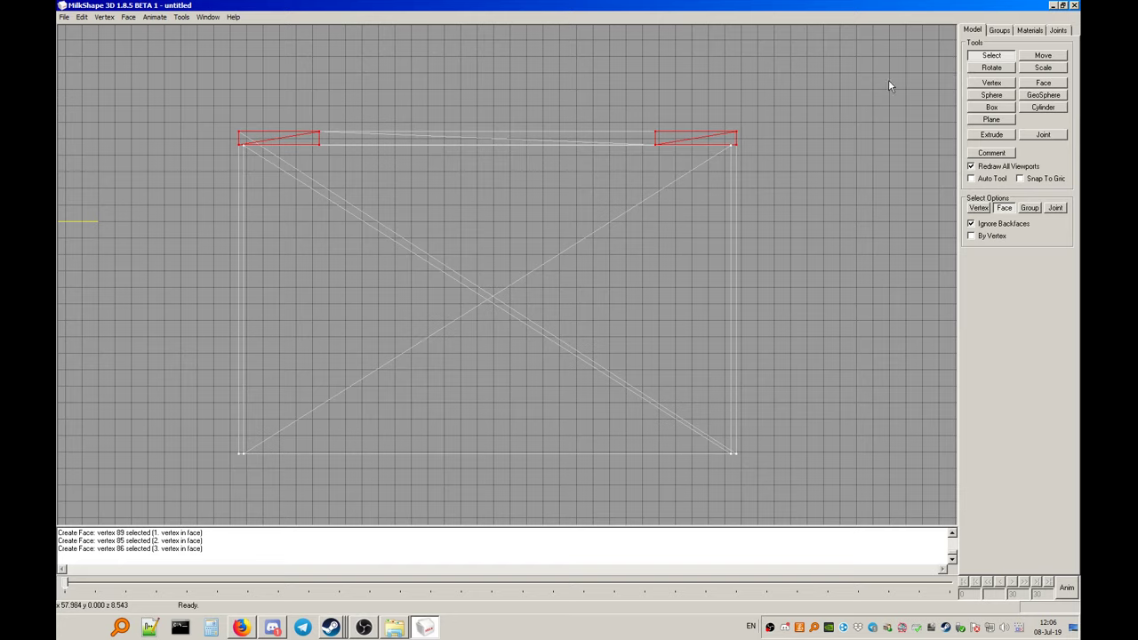
click(999, 32)
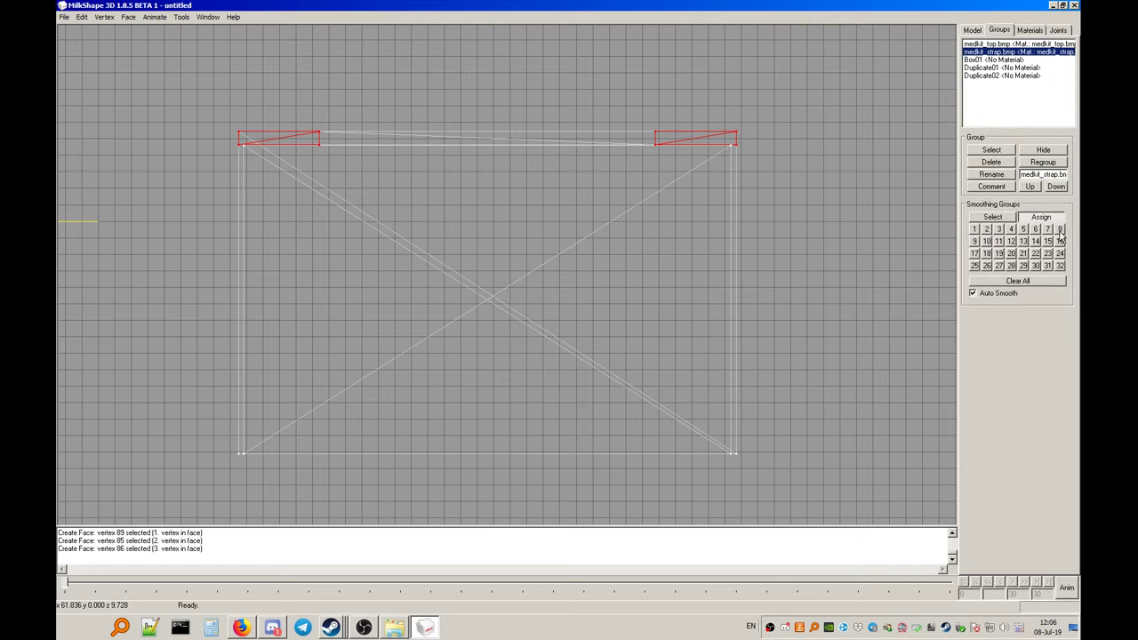
Clear the face selection and display the medkit smooth shaded in the 3D projection
click(973, 31)
click(991, 55)
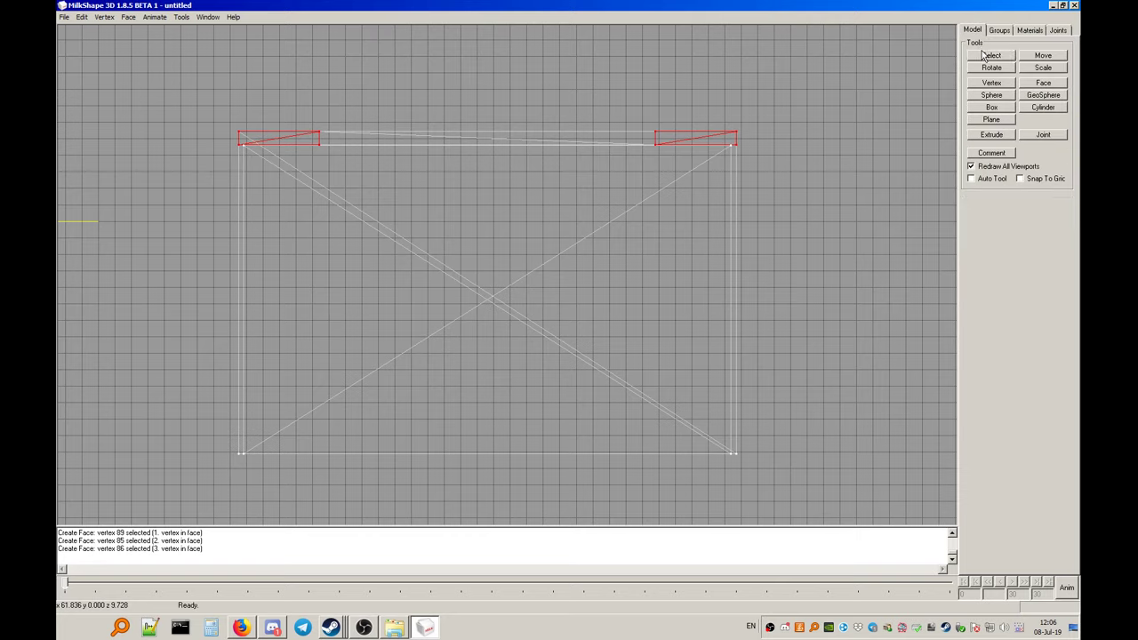
click(991, 55)
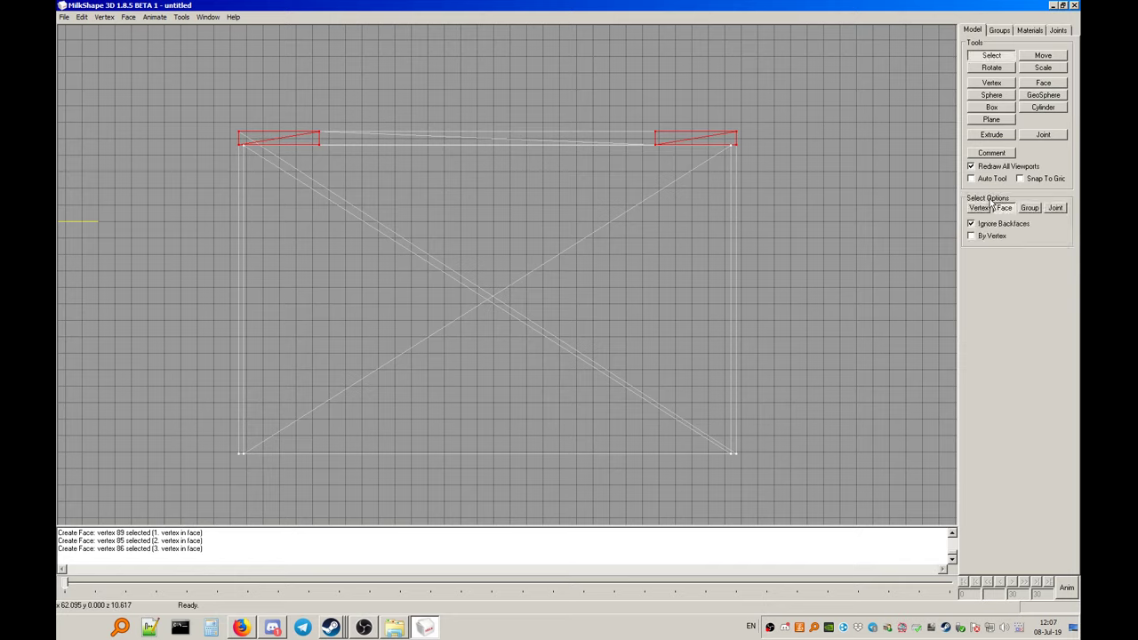
click(978, 207)
click(786, 101)
right_click(656, 76)
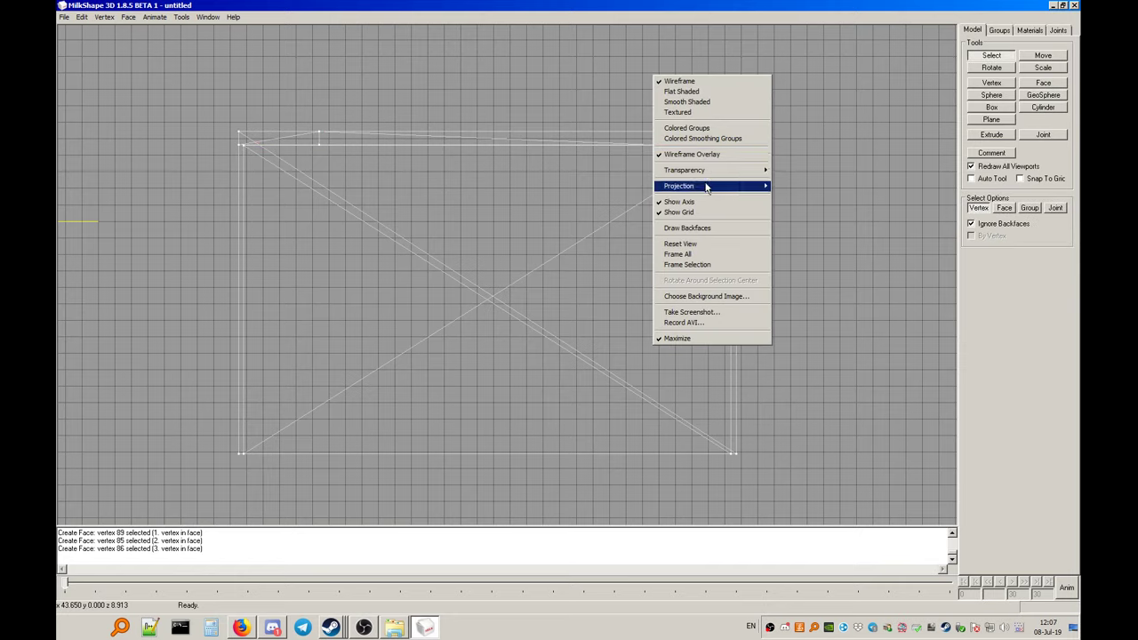
mouse_move(706, 187)
click(786, 187)
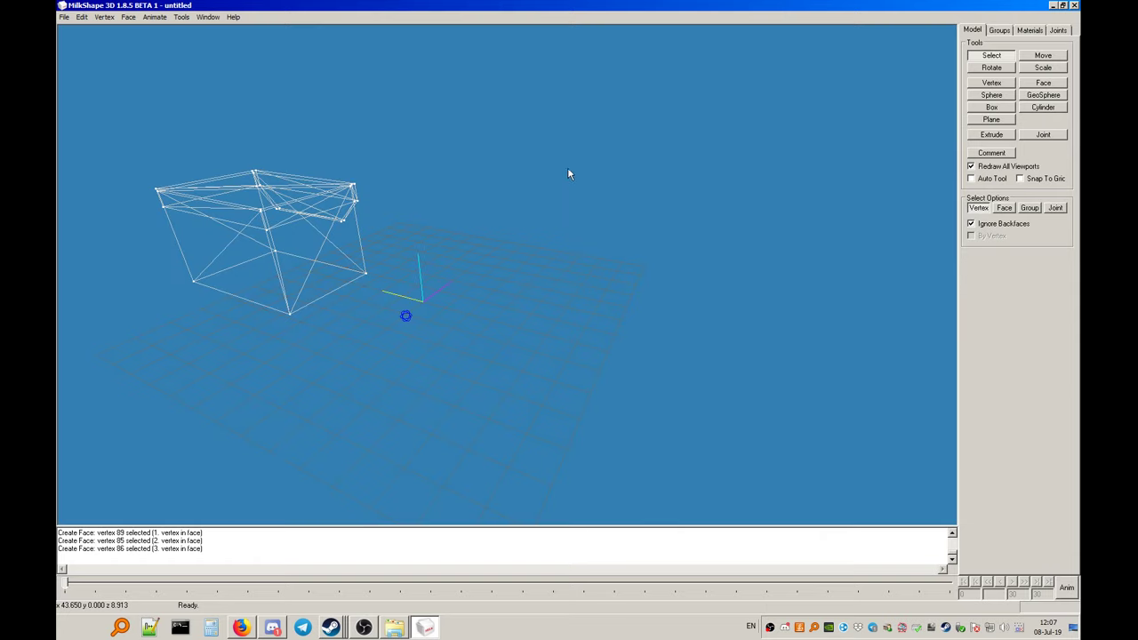
right_click(482, 155)
click(528, 185)
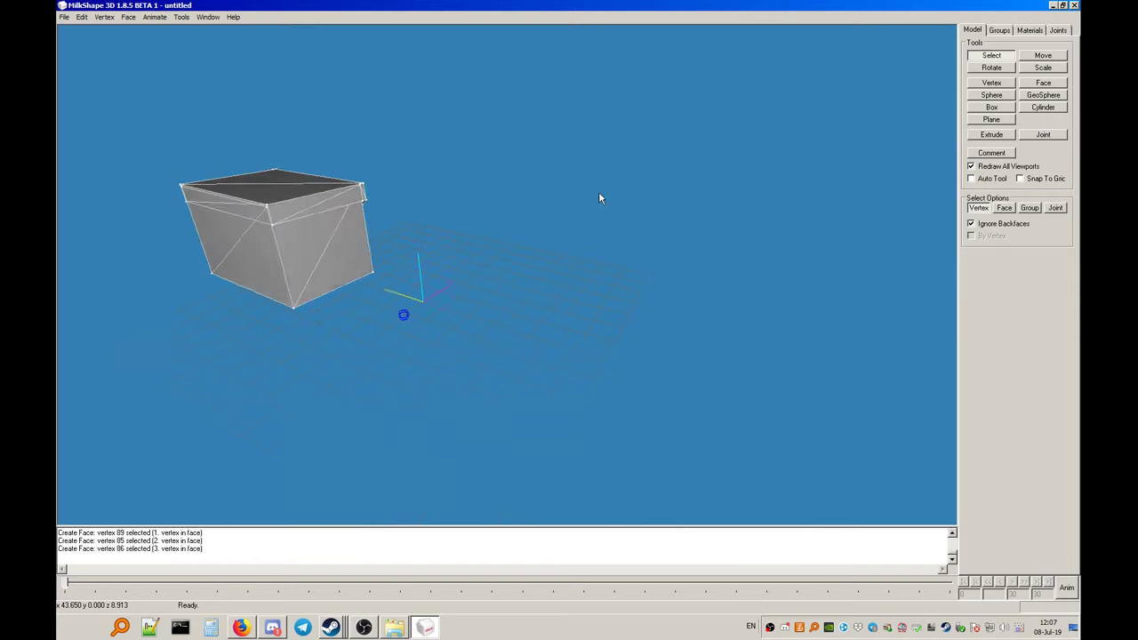
Examine the shading of the medkit's front and flap edges up close in 3D, without the wireframe overlay
mouse_move(599, 191)
mouse_down()
mouse_move(338, 144)
mouse_move(655, 246)
mouse_move(685, 246)
mouse_up()
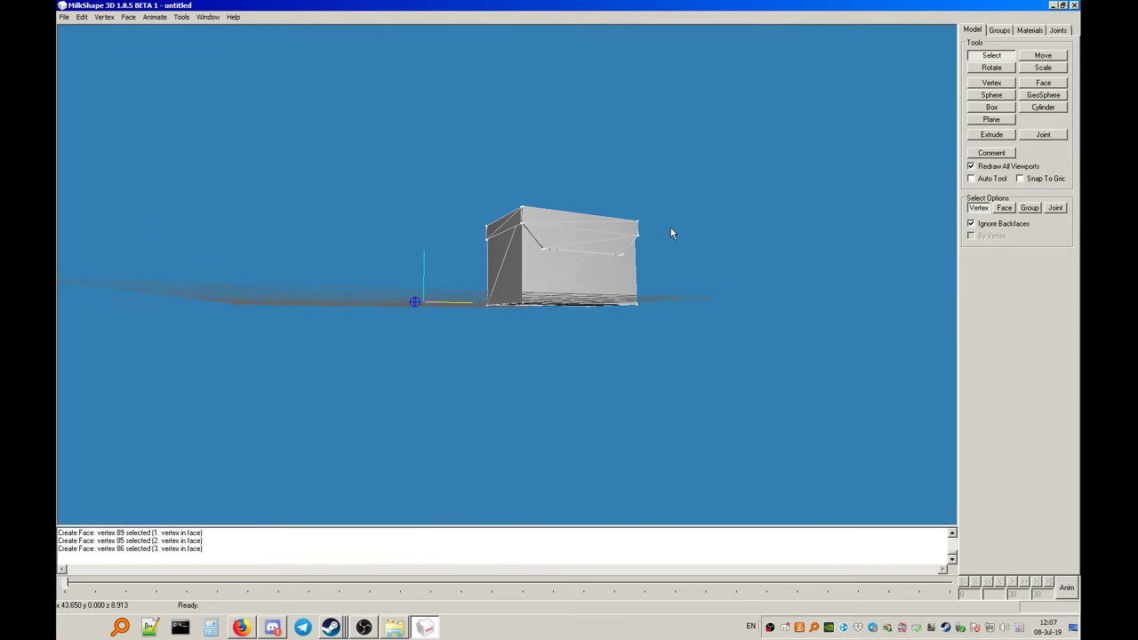
right_click(670, 233)
click(716, 302)
scroll(713, 292, up, 5)
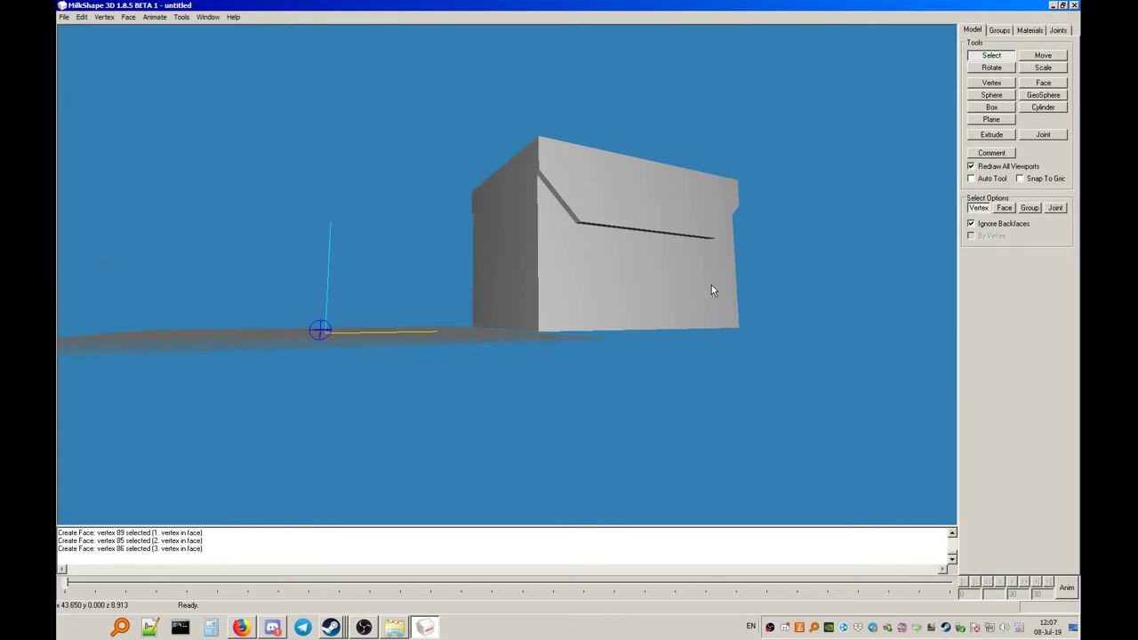
scroll(712, 290, up, 5)
drag(711, 290, 690, 260)
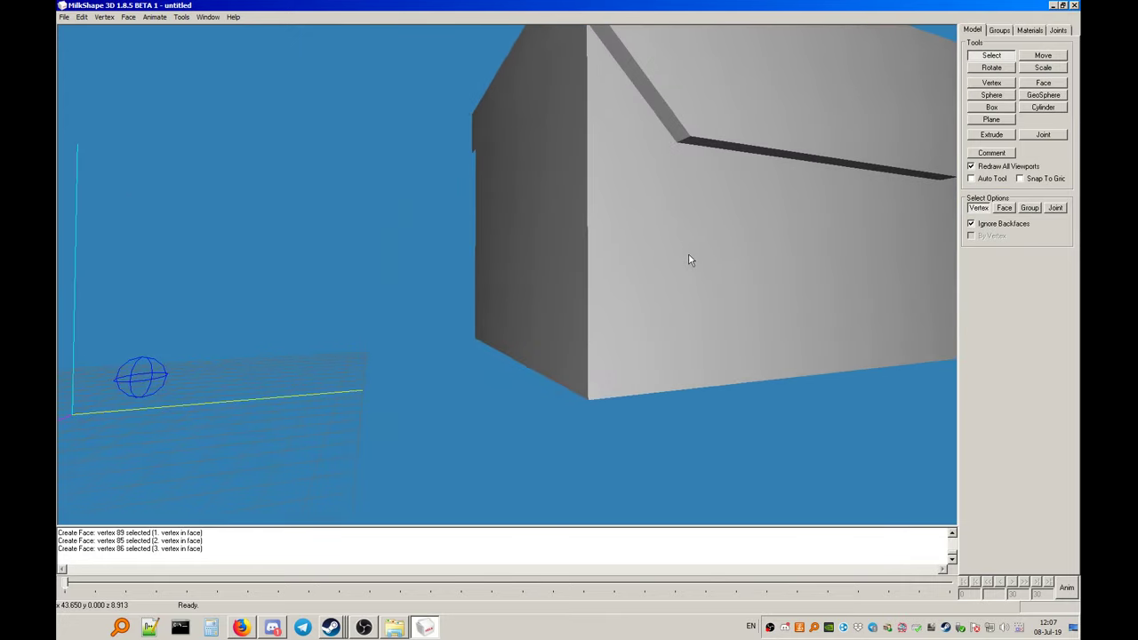
Examine the shading of the whole medkit from farther away in the 3D view
scroll(688, 254, down, 5)
scroll(604, 279, up, 5)
drag(605, 280, 602, 238)
scroll(549, 279, down, 4)
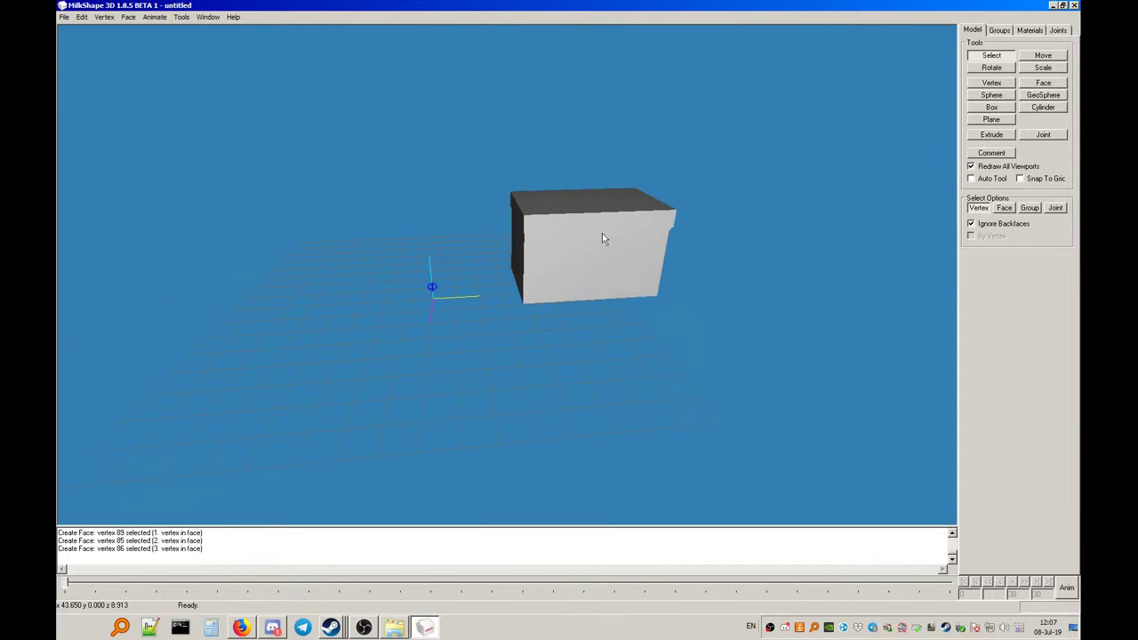
right_click(592, 223)
click(650, 344)
mouse_move(505, 275)
mouse_down()
mouse_move(609, 256)
mouse_move(673, 262)
mouse_move(525, 286)
mouse_up()
Switch from the 3D projection to an orthographic front view and display the medkit as a wireframe
right_click(525, 266)
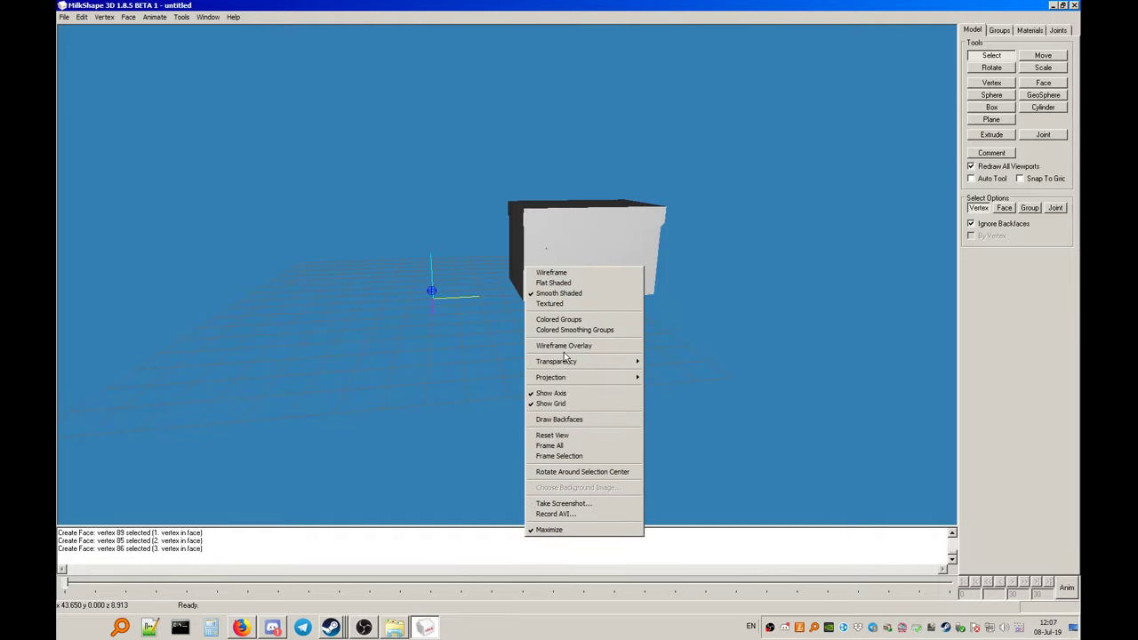
mouse_move(578, 379)
click(652, 383)
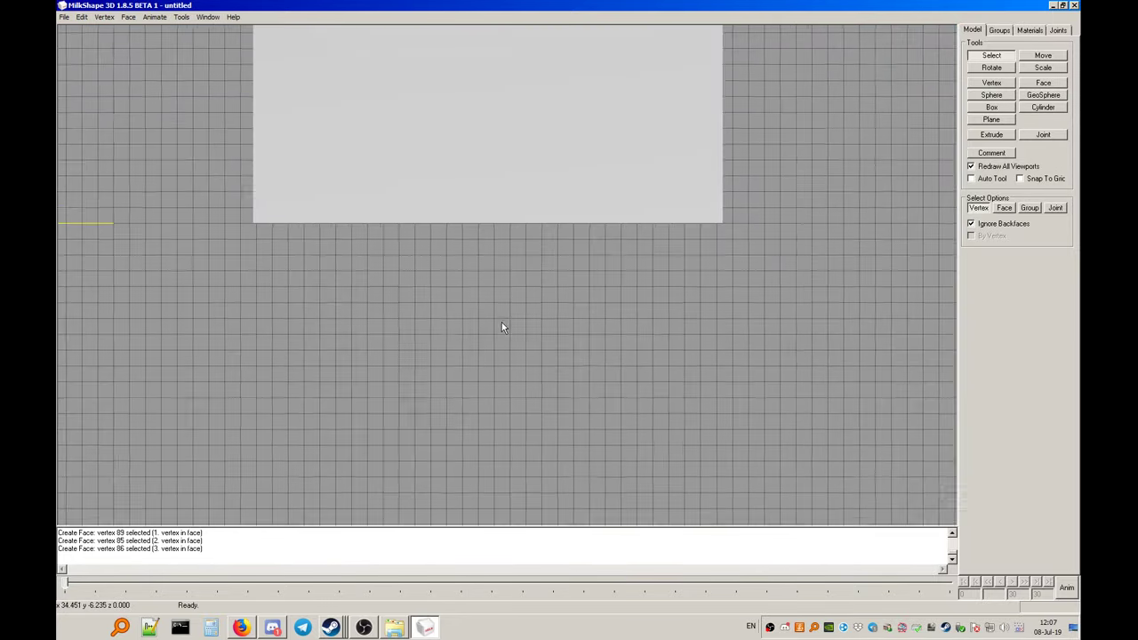
scroll(500, 318, down, 5)
ctrl+drag(488, 305, 657, 399)
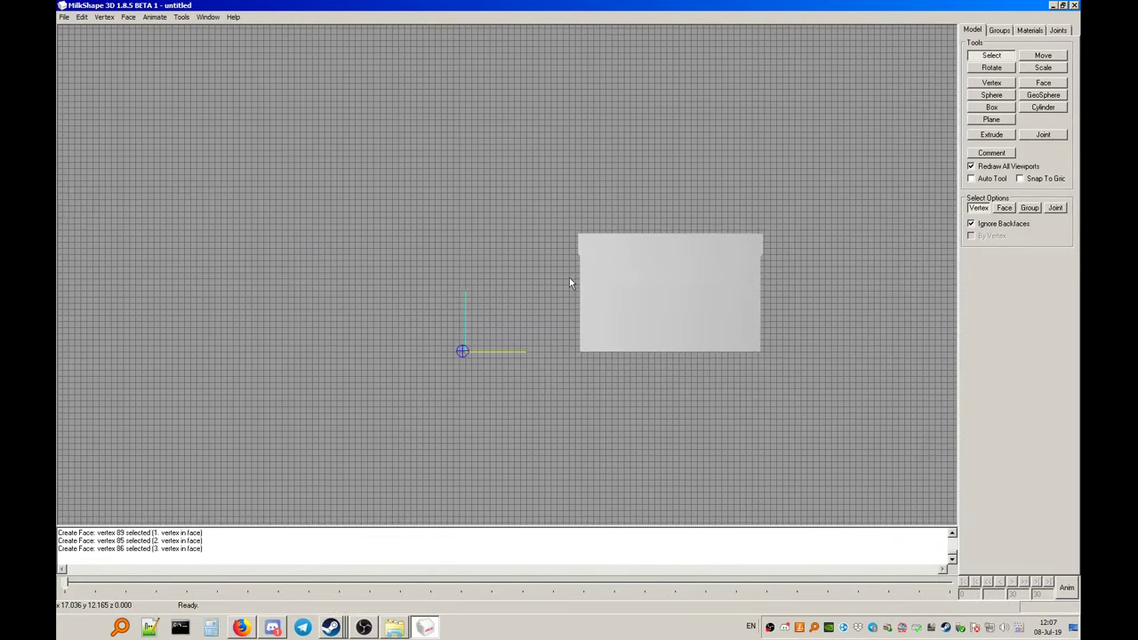
right_click(570, 283)
click(588, 288)
Review the model's group list and the existing medkit_top.bmp and medkit_strap.bmp materials
click(1001, 32)
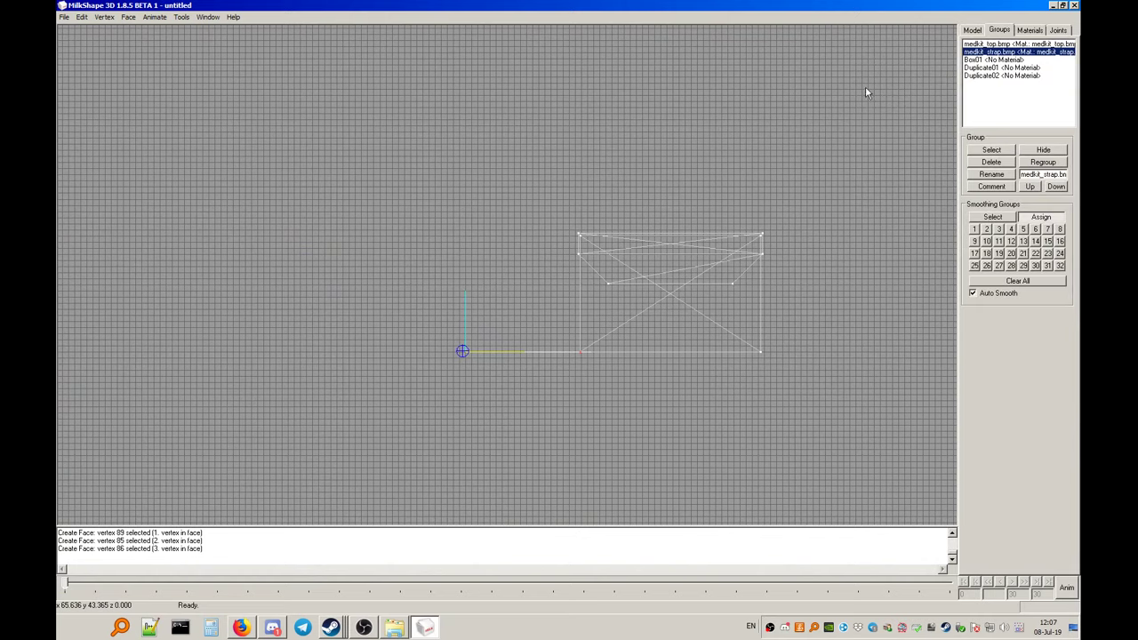
right_click(866, 88)
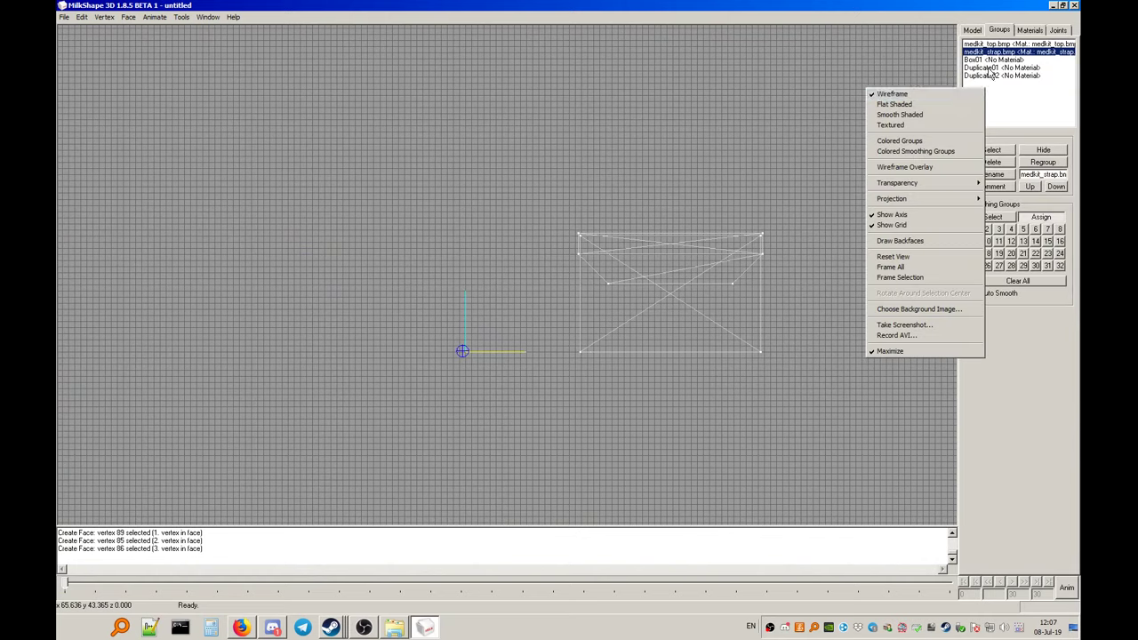
click(902, 15)
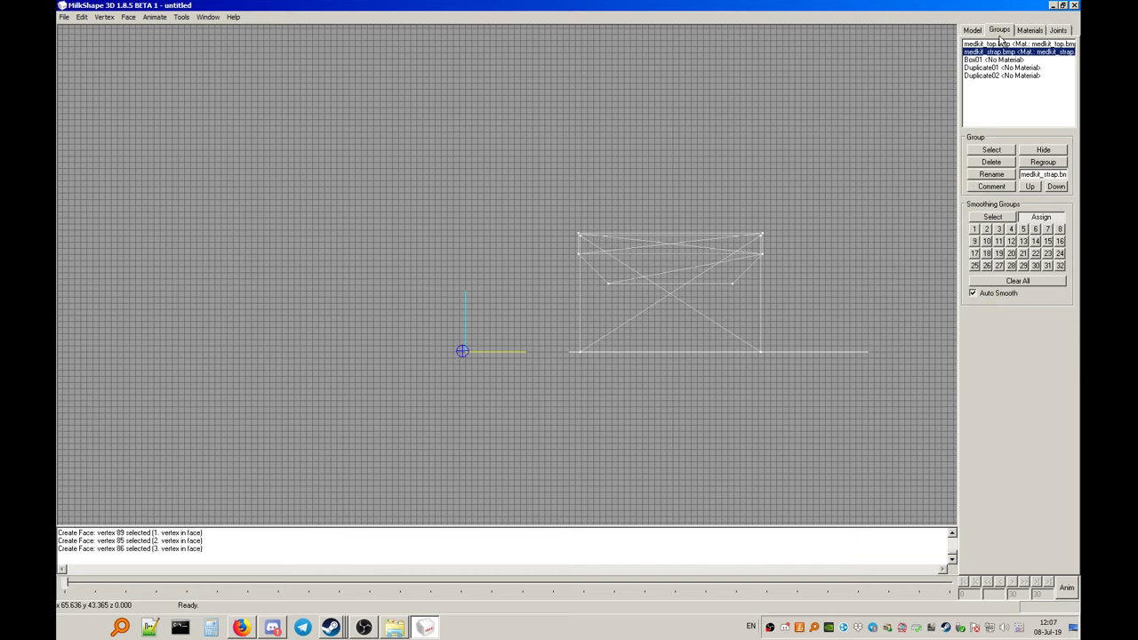
click(1026, 32)
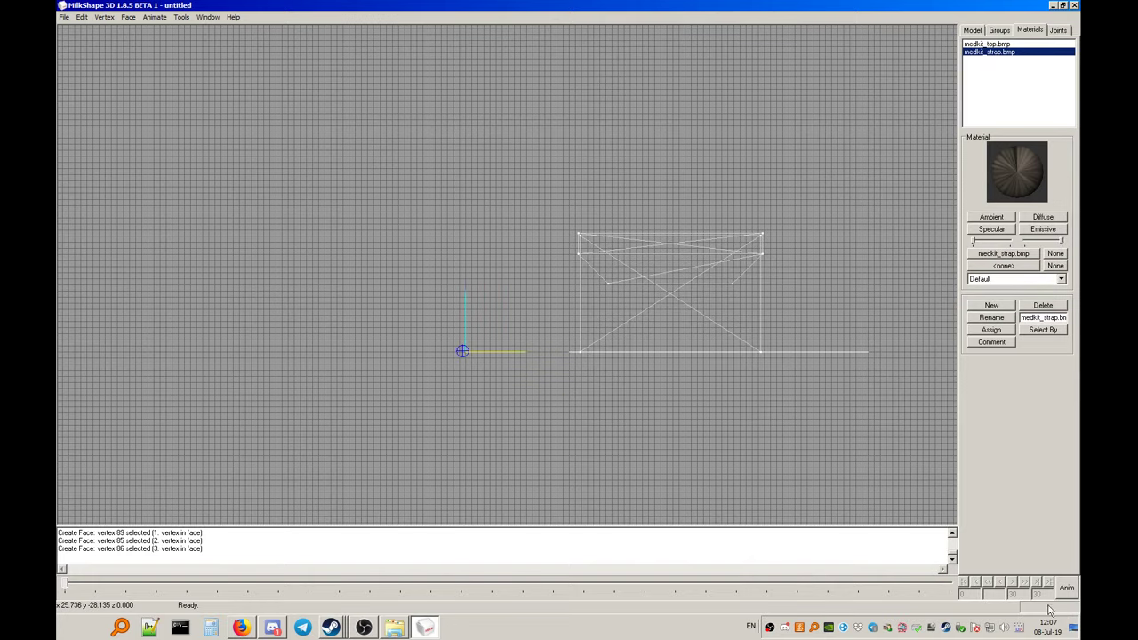
scroll(776, 405, up, 3)
right_drag(680, 424, 625, 412)
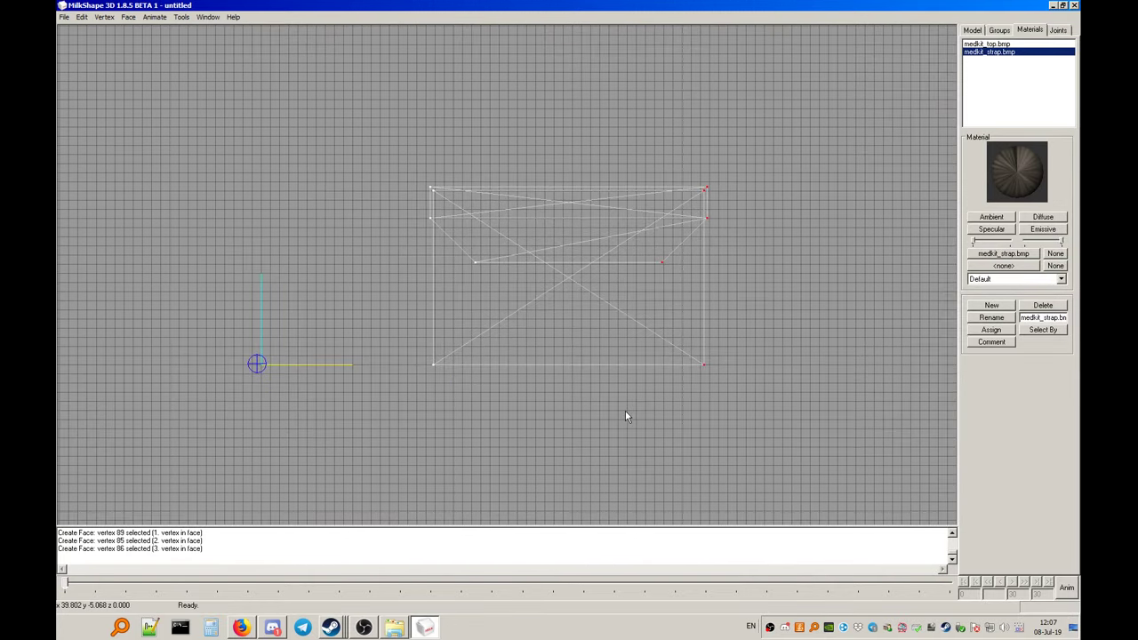
scroll(625, 411, up, 2)
click(973, 30)
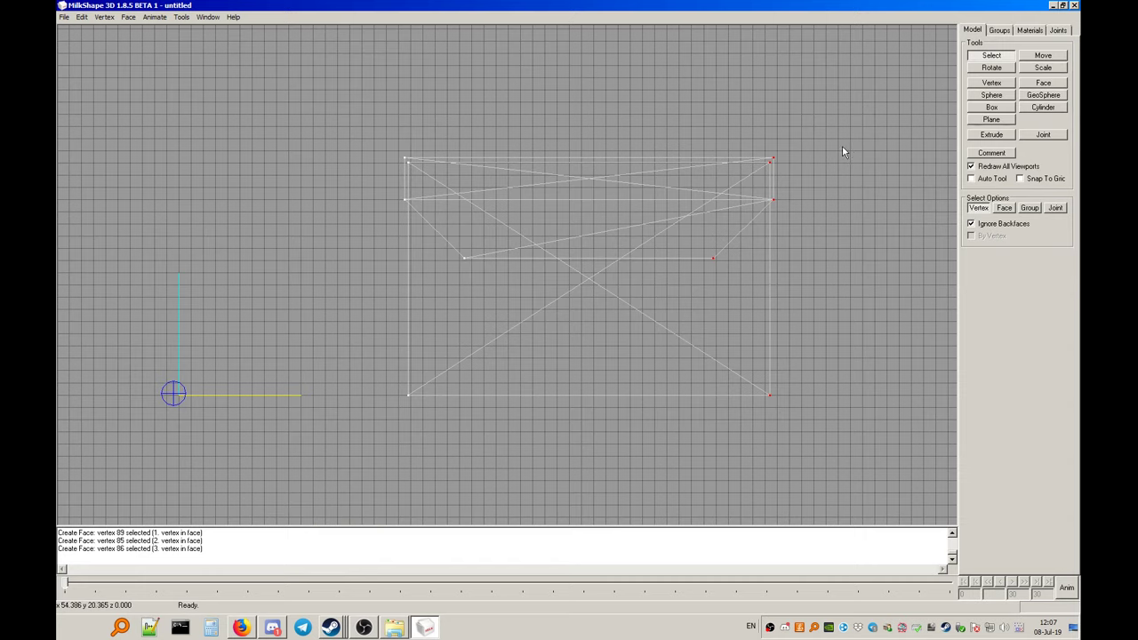
Launch Jasc Paint Shop Pro 8 from the desktop
click(1072, 624)
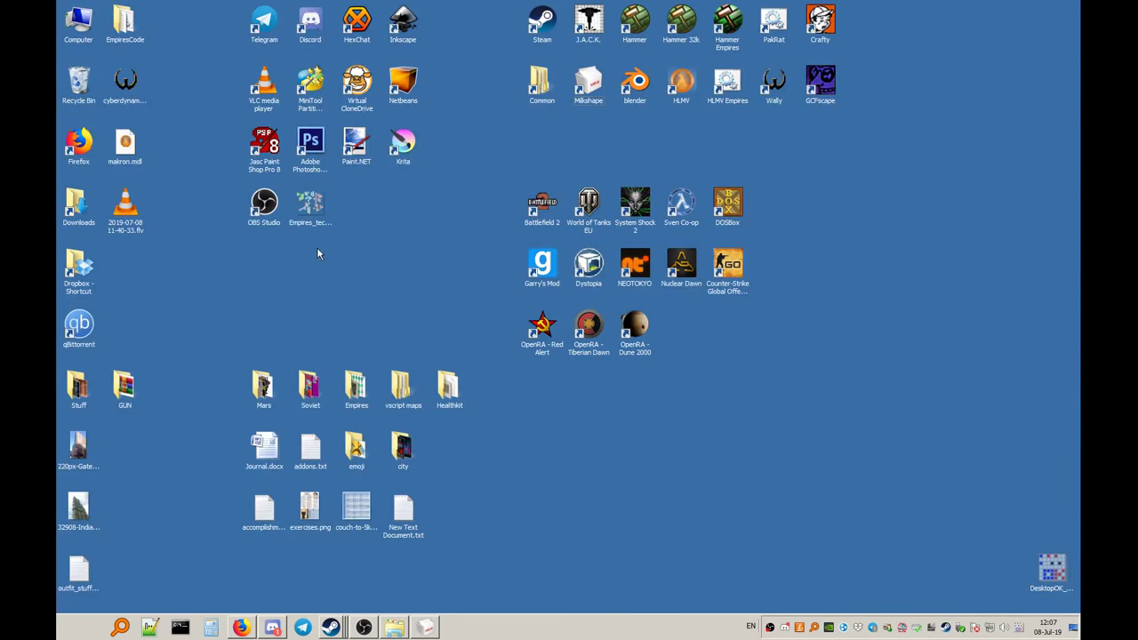
click(280, 153)
key(Return)
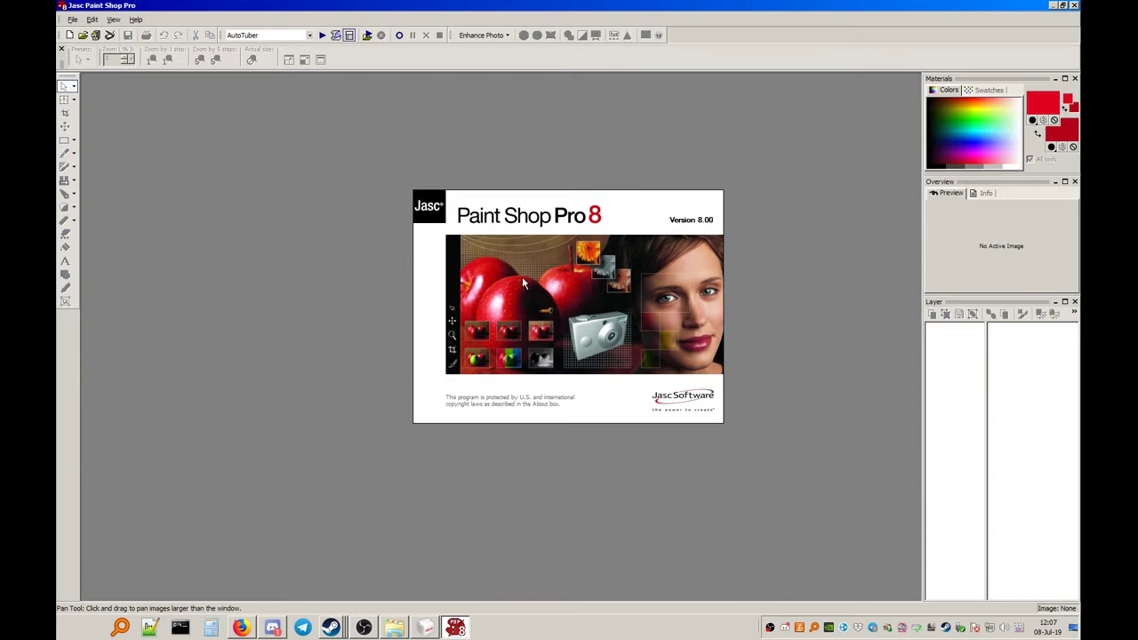
Create a new 256 x 256 pixel, 24-bit raster image with a non-transparent background and enlarge its view to 250%
click(68, 35)
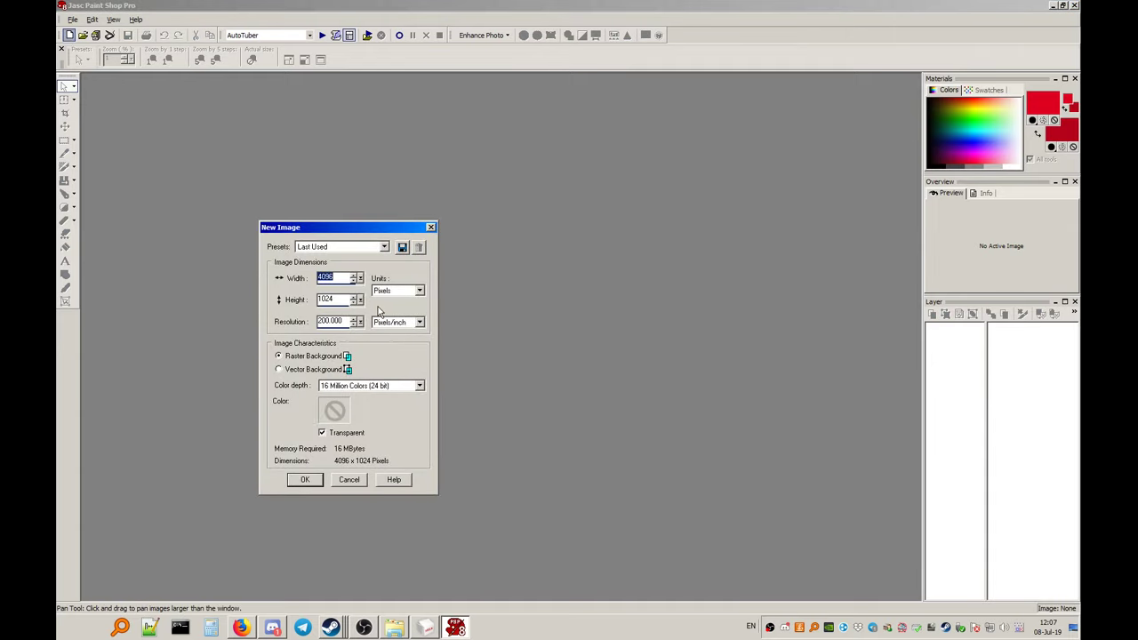
text(256)
key(Tab)
text(256)
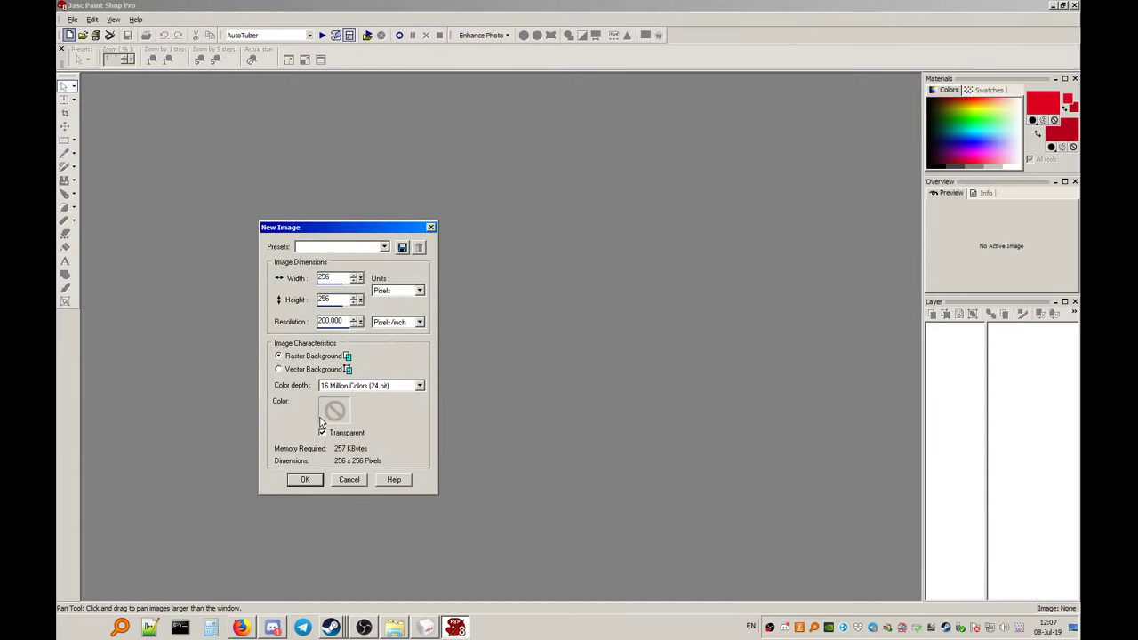
click(324, 433)
click(305, 481)
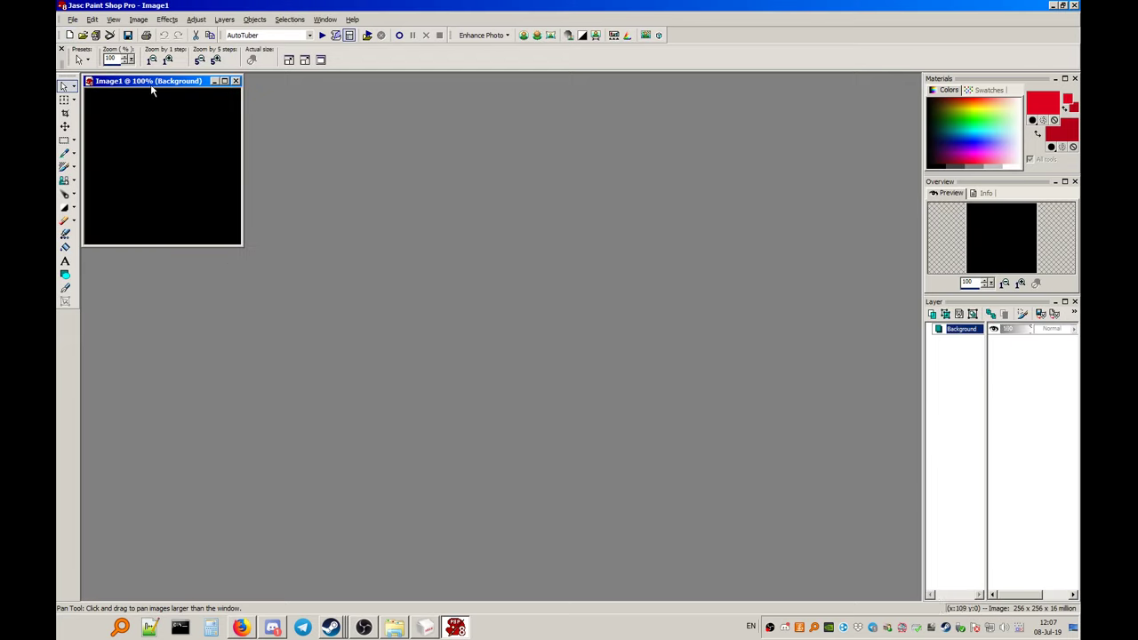
drag(150, 84, 333, 151)
scroll(329, 176, up, 3)
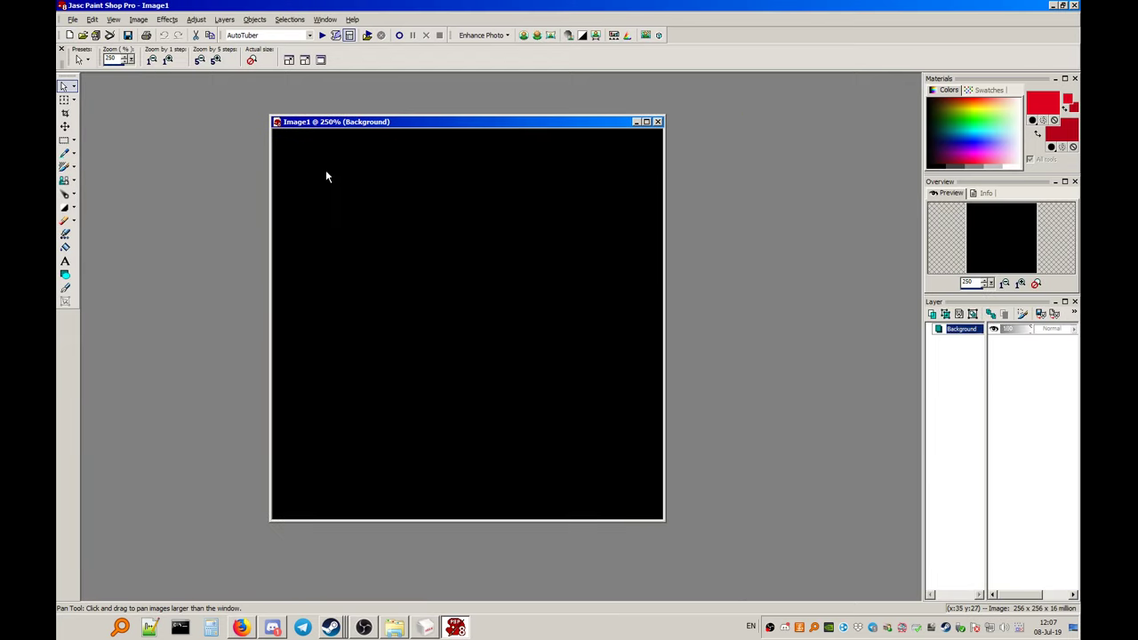
Save the blank image as healthkit.bmp, a Windows or OS/2 Bitmap, in the desktop's Healthkit folder
click(425, 627)
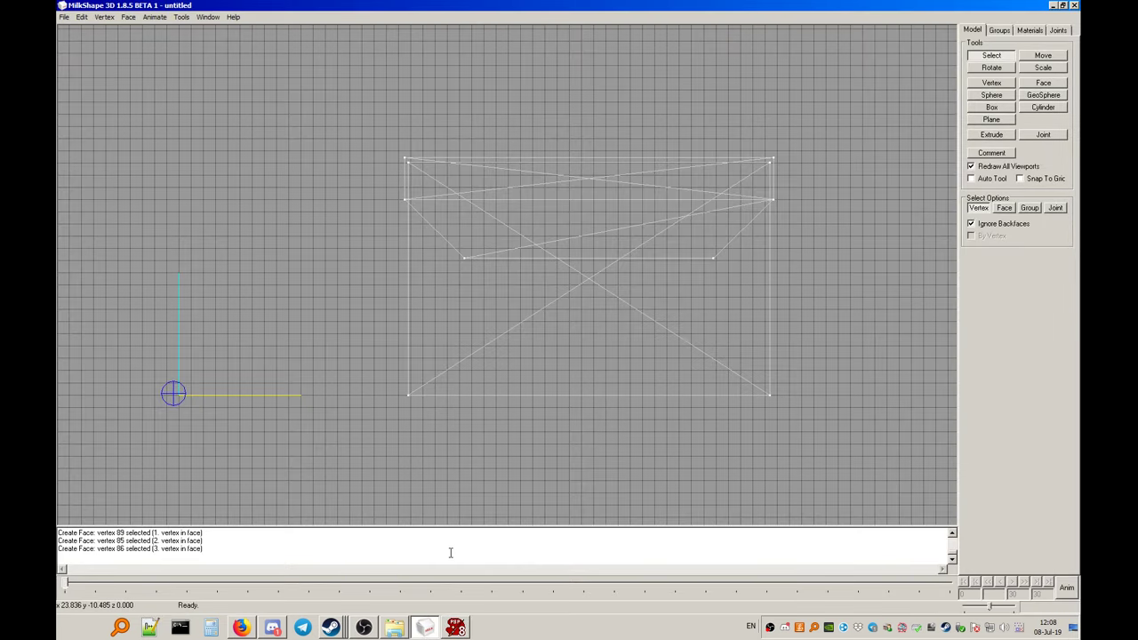
click(457, 630)
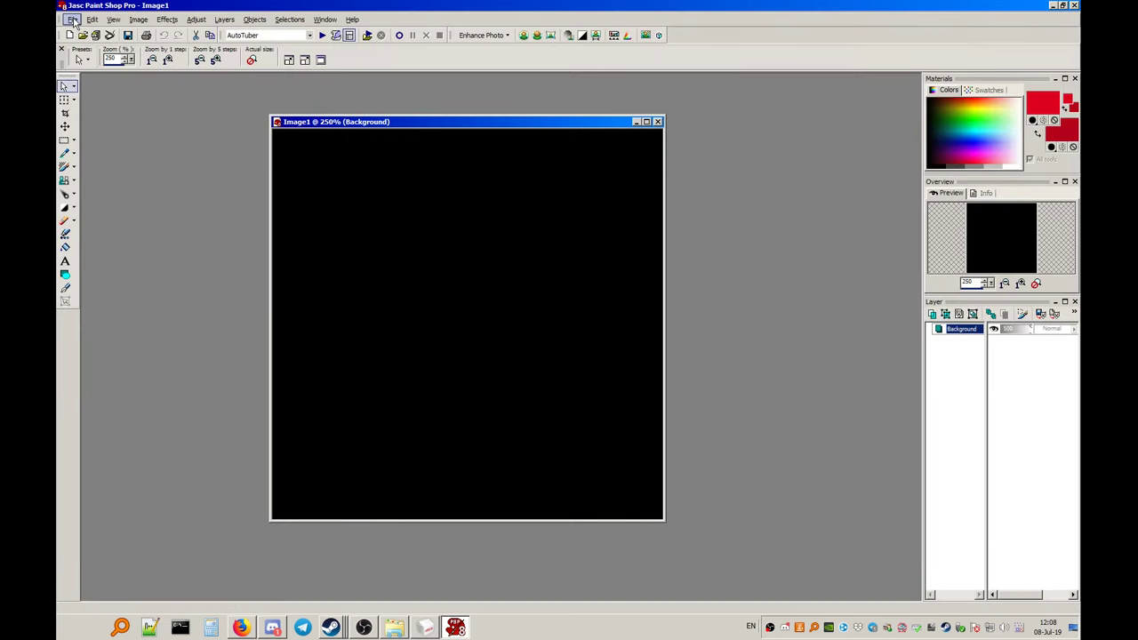
click(73, 20)
click(98, 118)
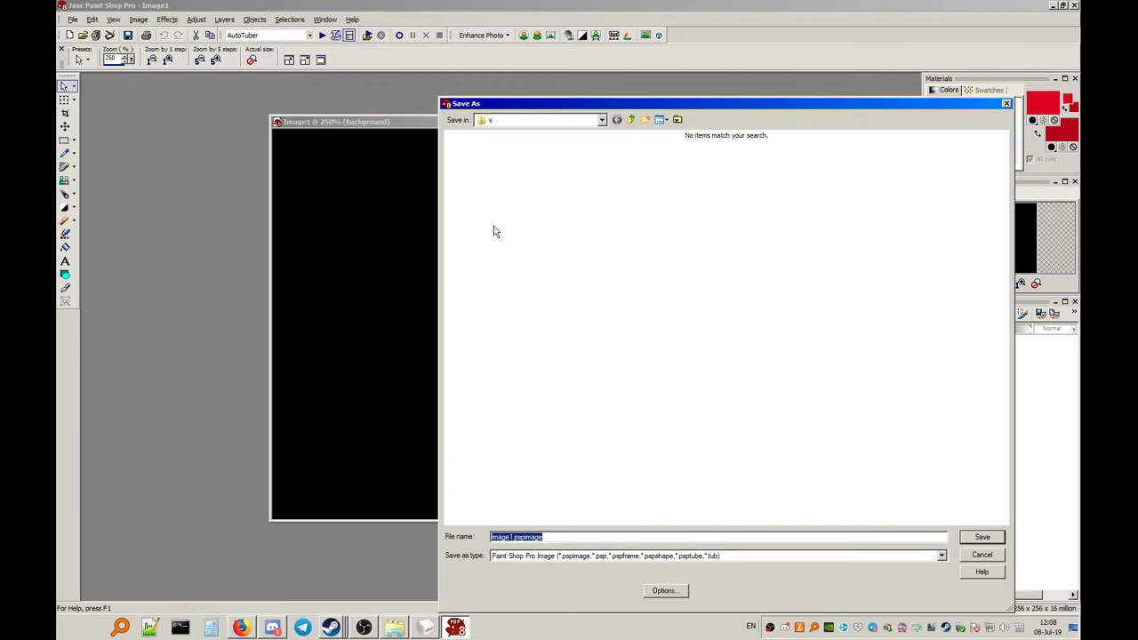
click(544, 121)
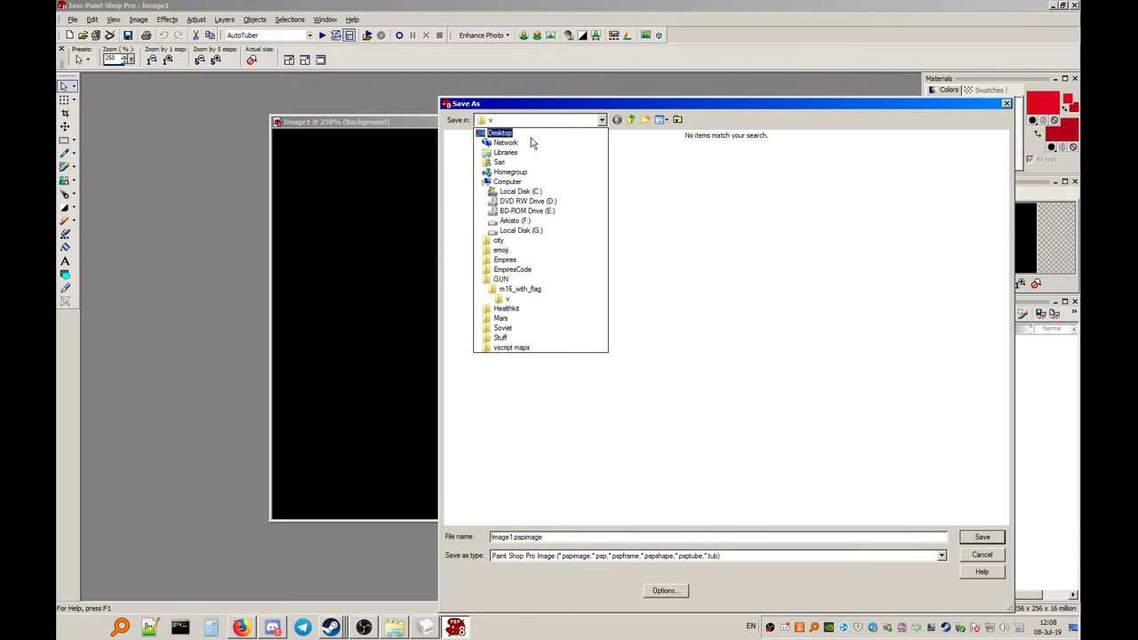
click(528, 138)
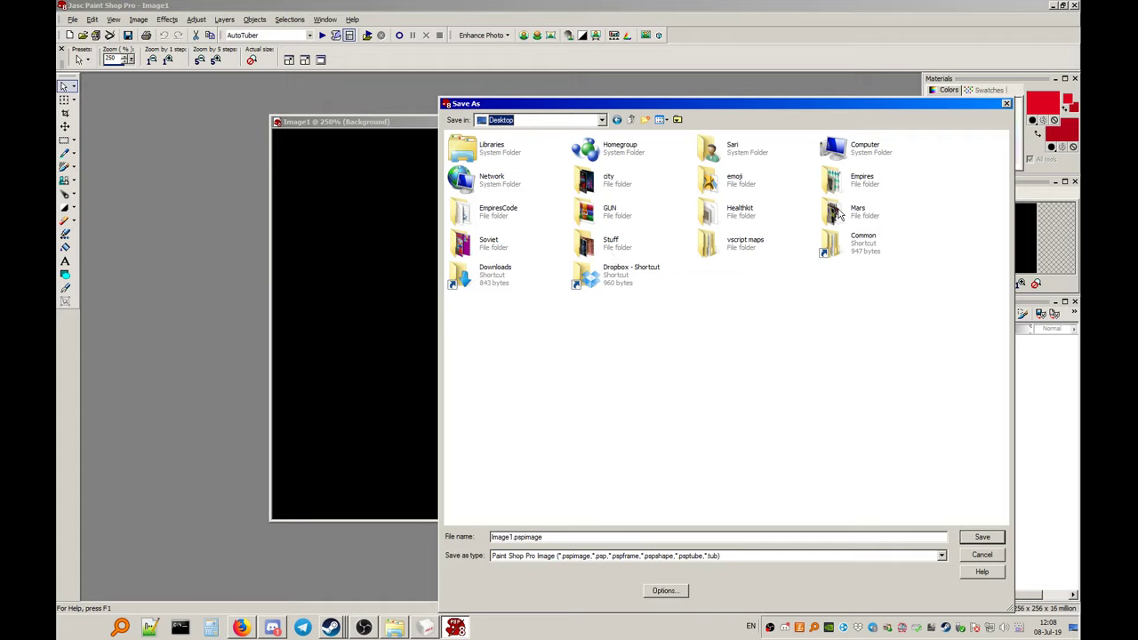
double_click(756, 215)
click(694, 556)
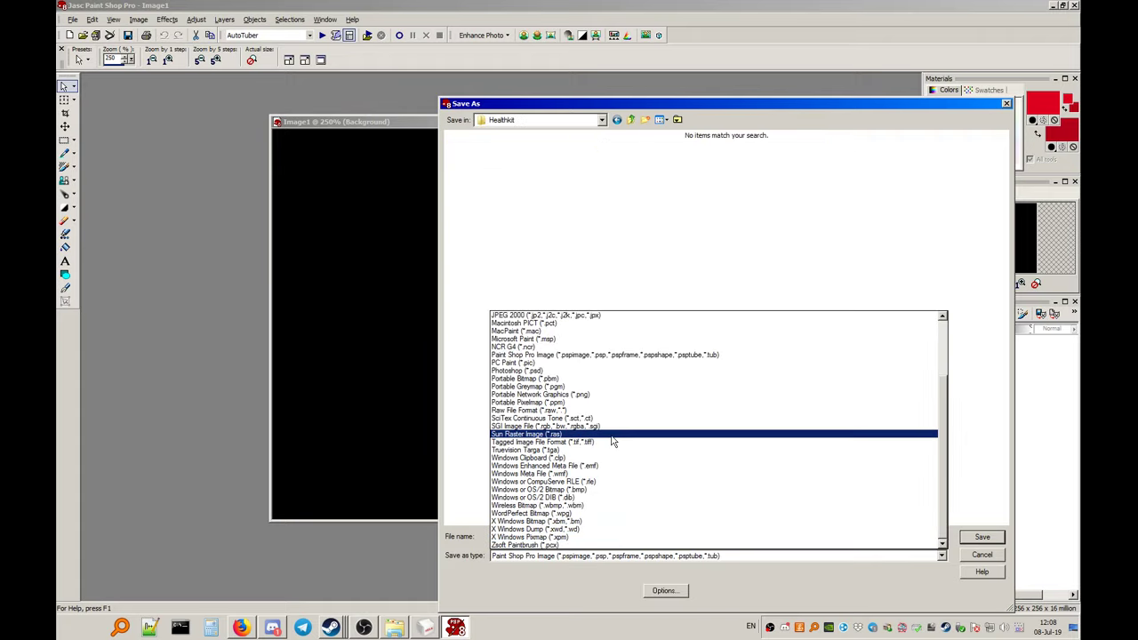
click(597, 490)
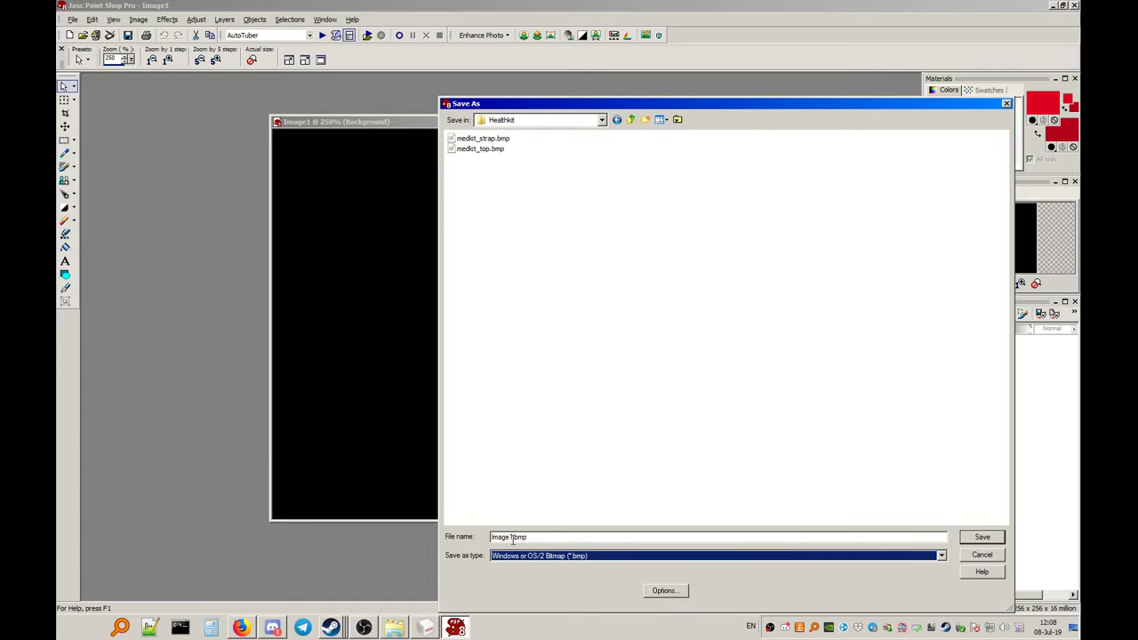
drag(513, 540, 447, 544)
text(healthkit)
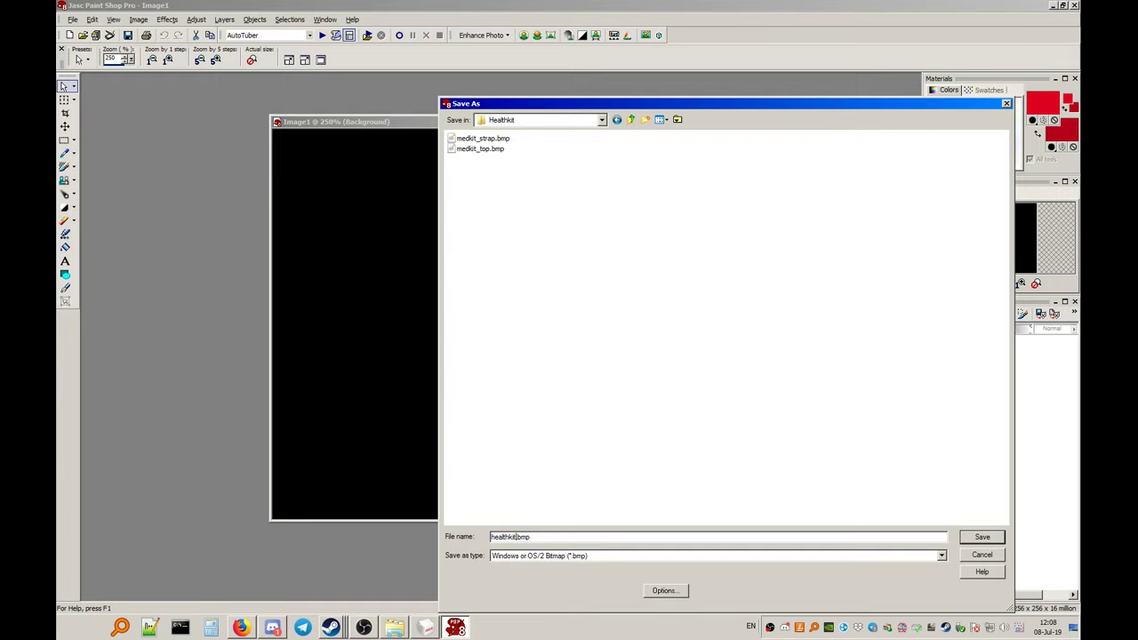
click(986, 538)
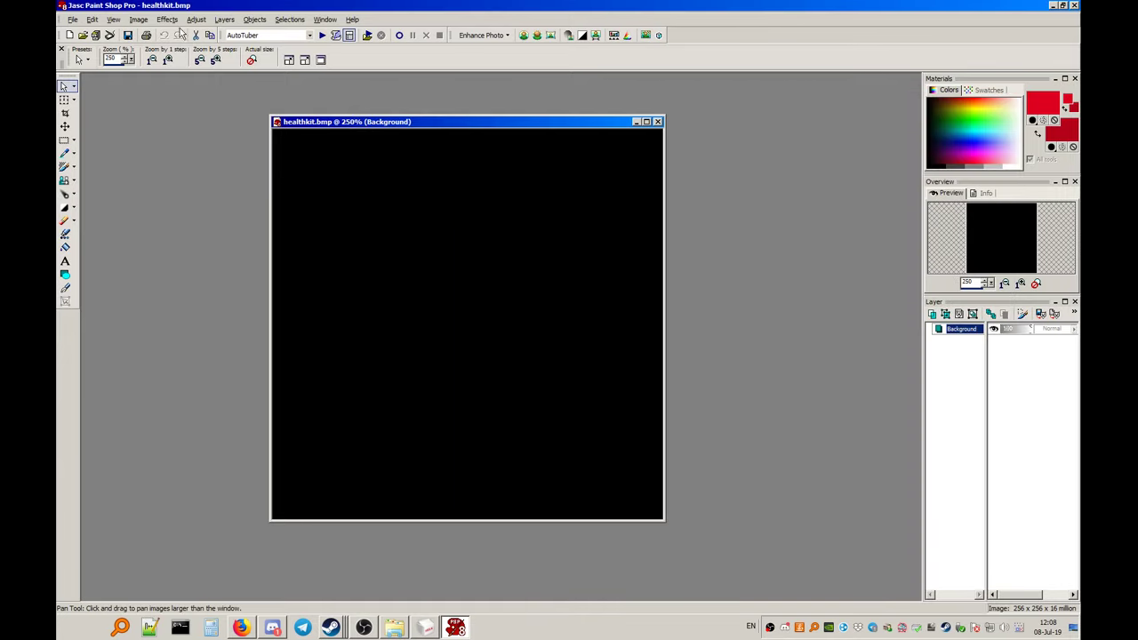
Decrease the image's color depth to 256 colors (8 bit) and save healthkit.bmp again
click(138, 18)
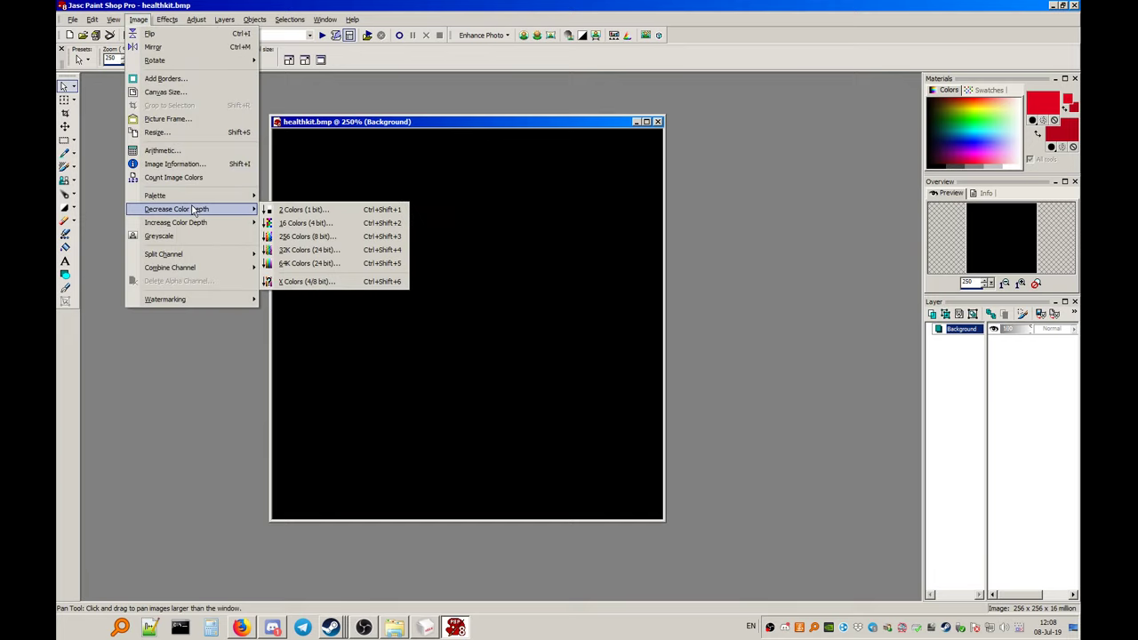
mouse_move(195, 209)
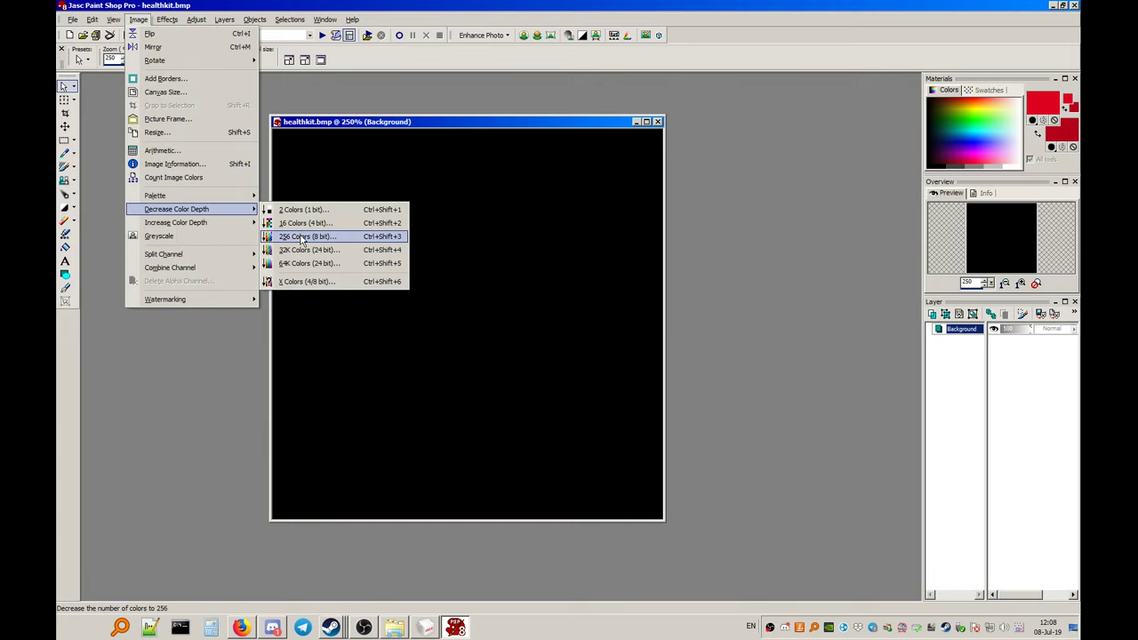
click(302, 236)
click(238, 326)
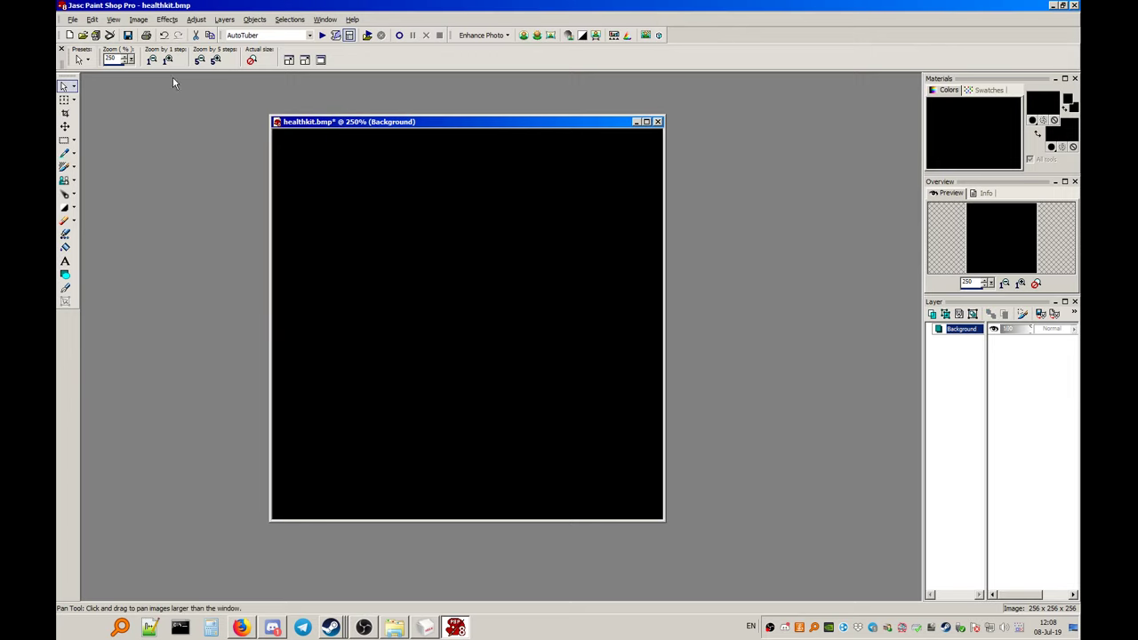
click(127, 36)
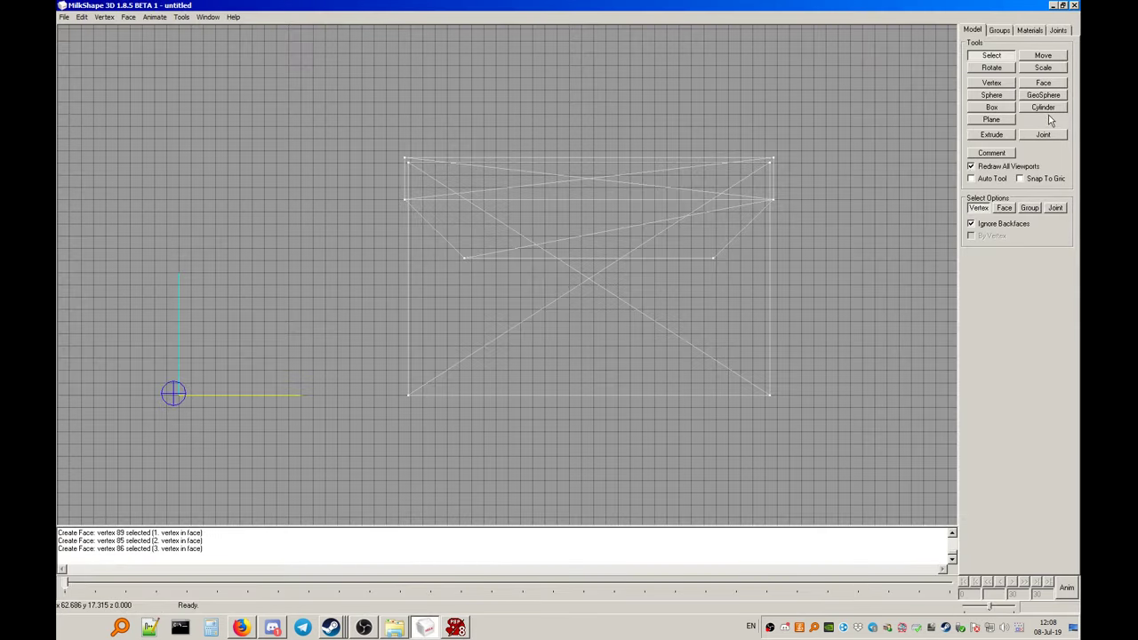
In MilkShape 3D, create a new material and browse to the desktop's Healthkit folder for its texture
click(1029, 31)
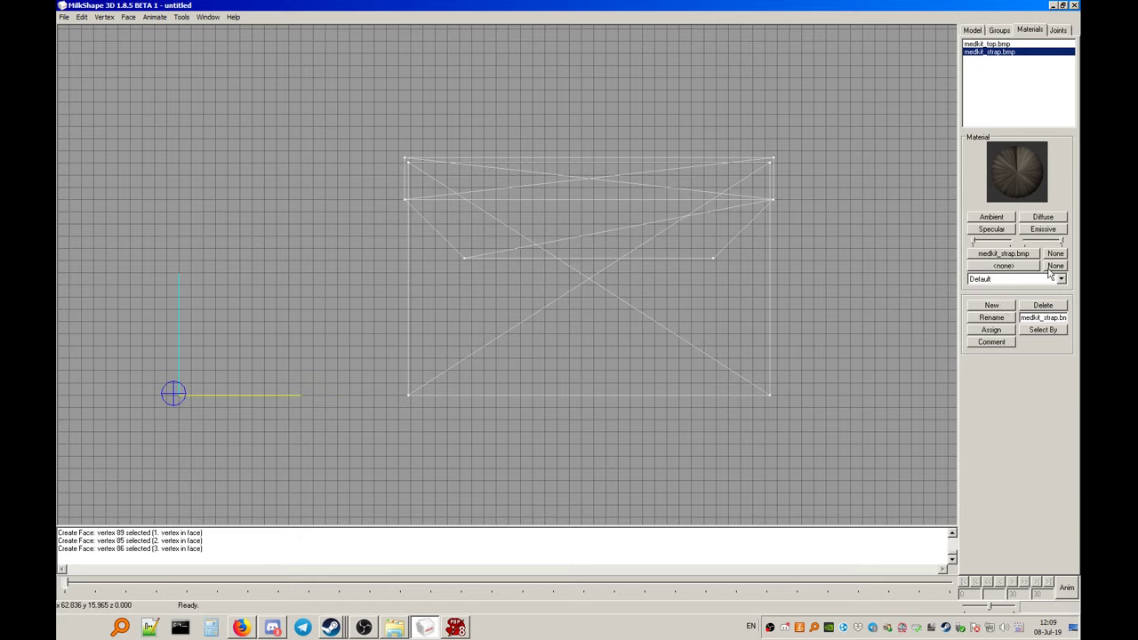
click(1008, 307)
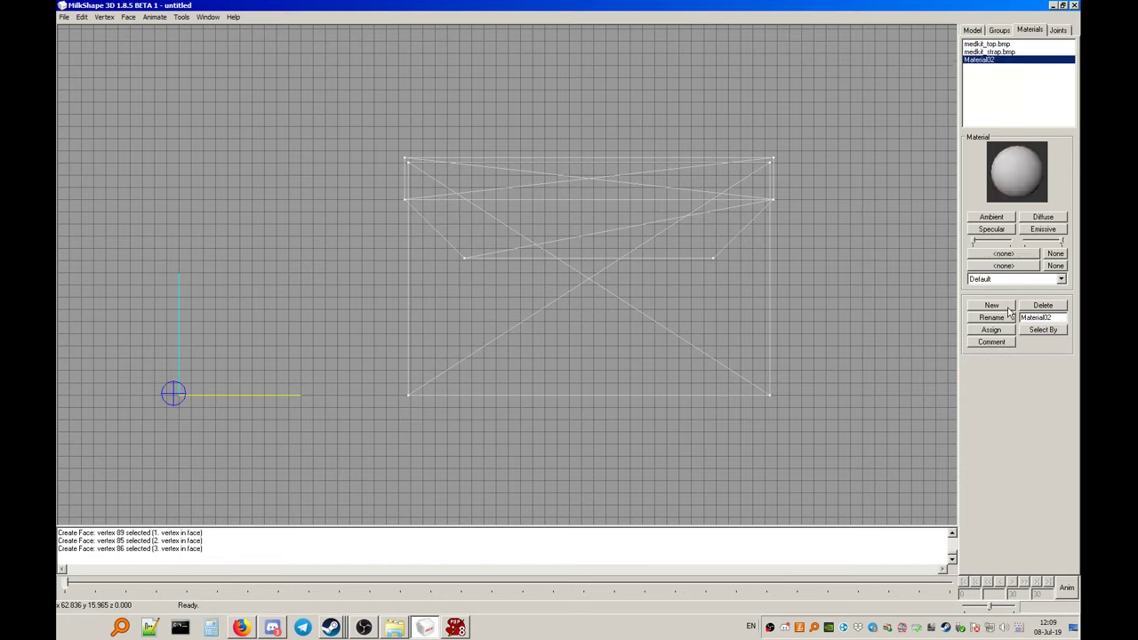
click(1011, 256)
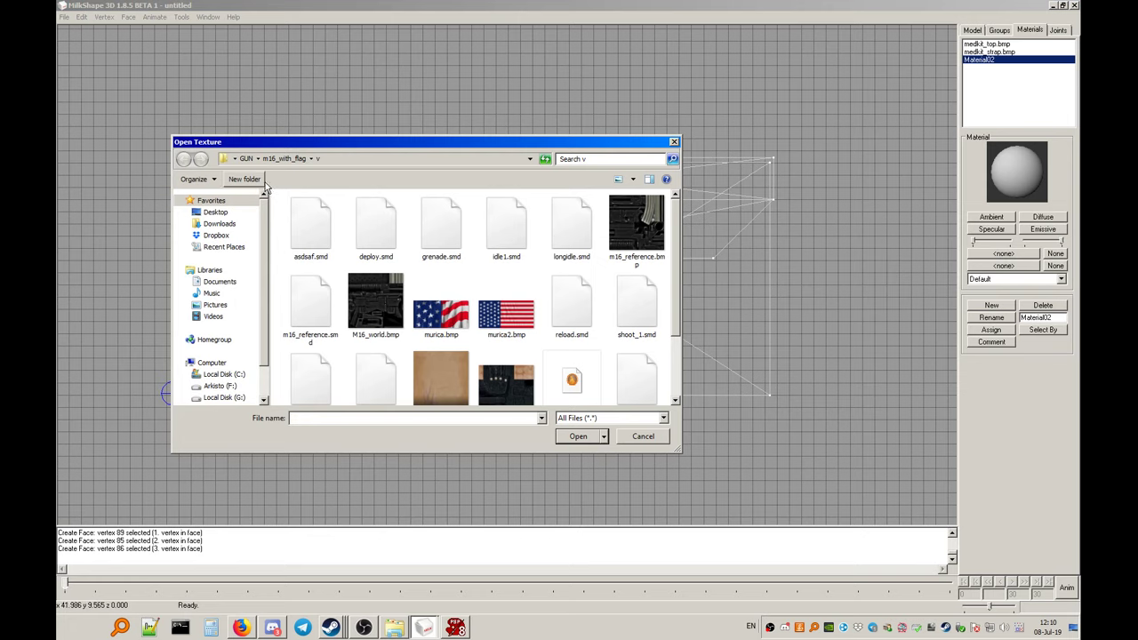
click(222, 213)
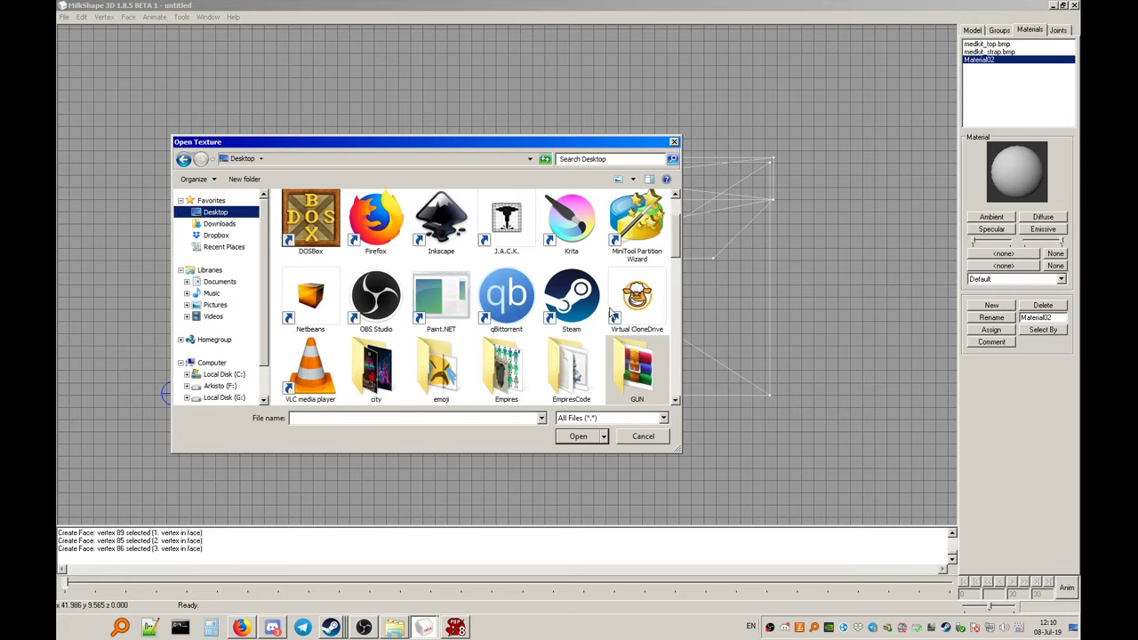
drag(676, 238, 676, 266)
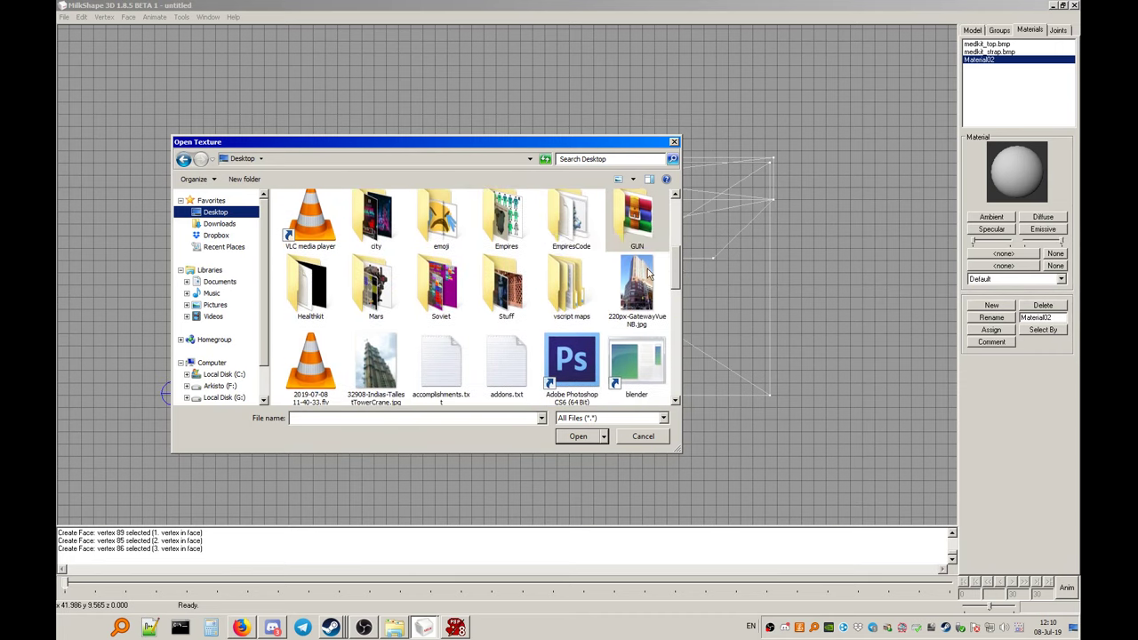
double_click(311, 297)
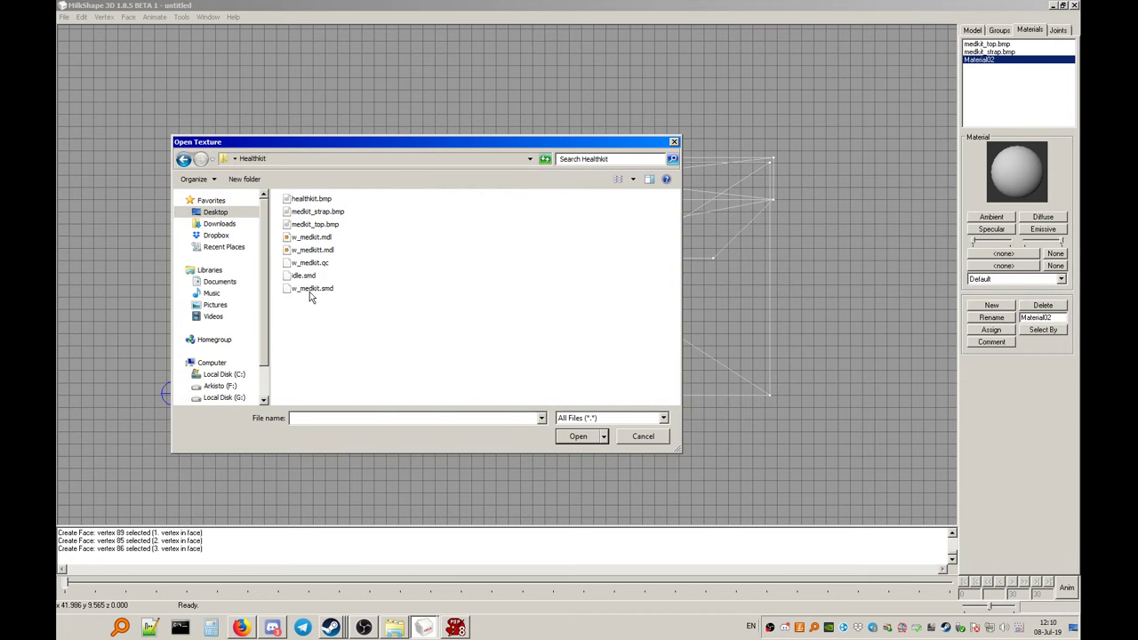
Load healthkit.bmp as the texture of Material02
click(320, 200)
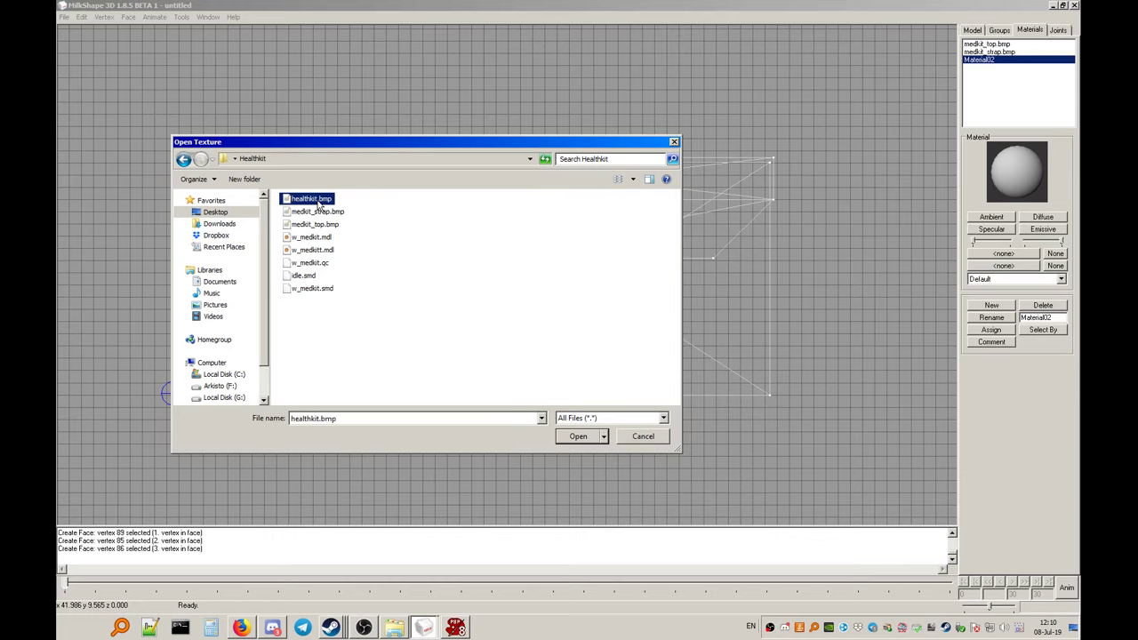
click(570, 439)
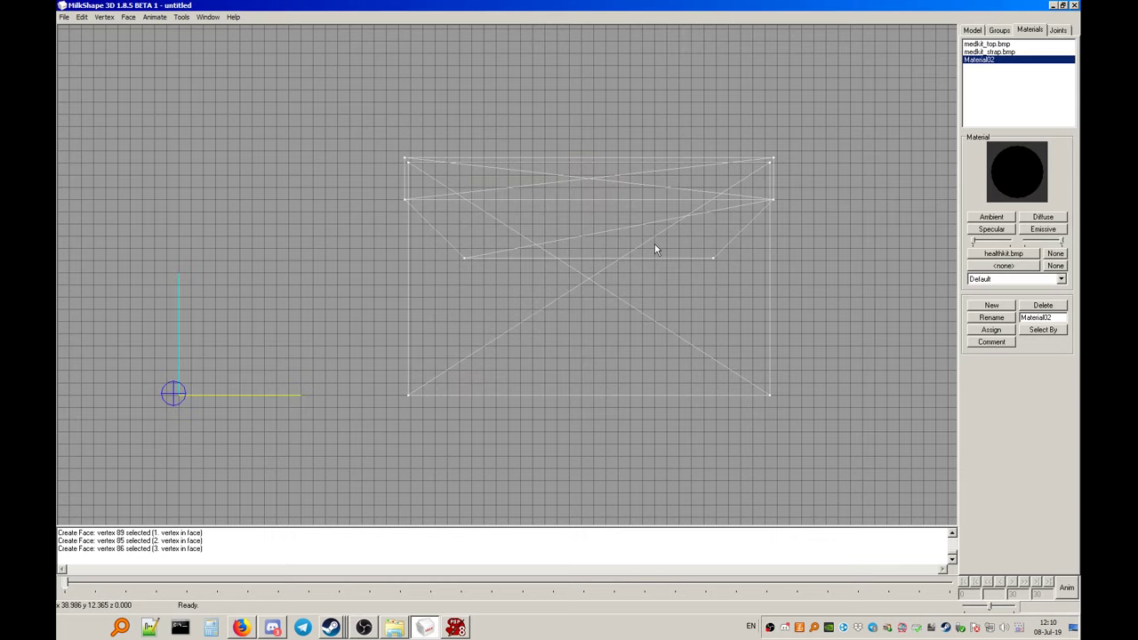
Select the groups Box01, Duplicate01 and Duplicate02 and regroup them into a single group
click(999, 32)
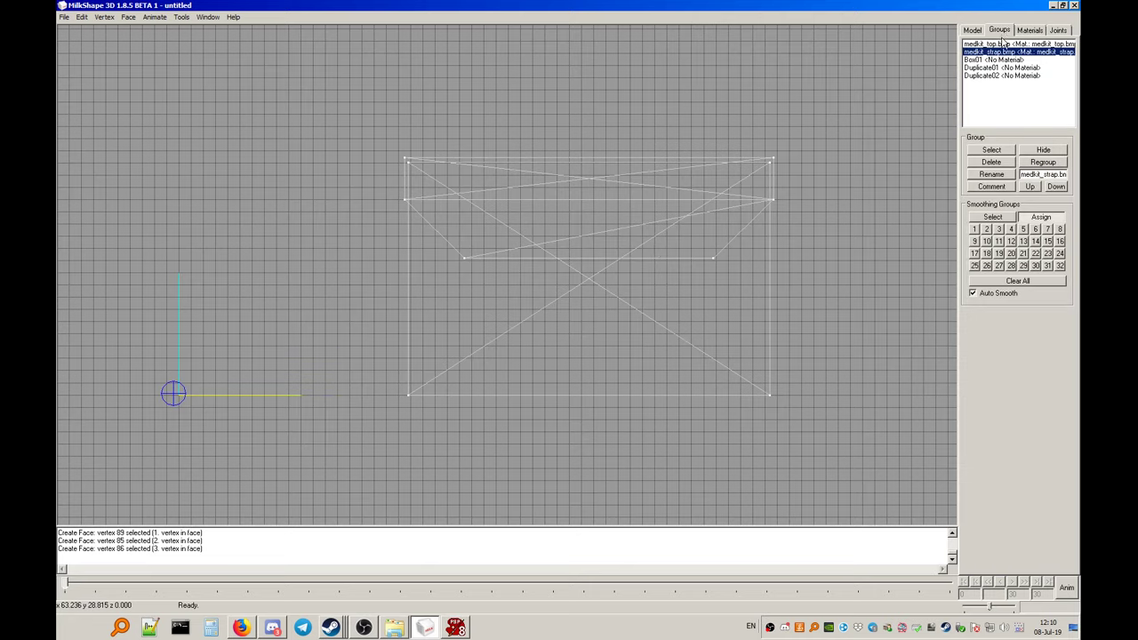
click(993, 60)
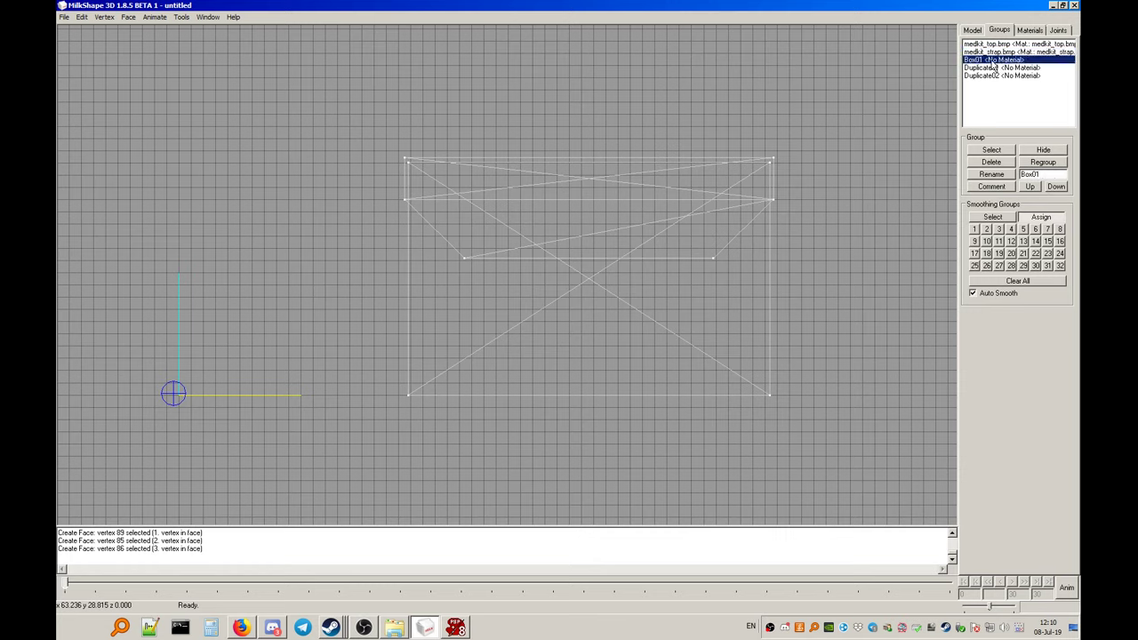
click(1003, 150)
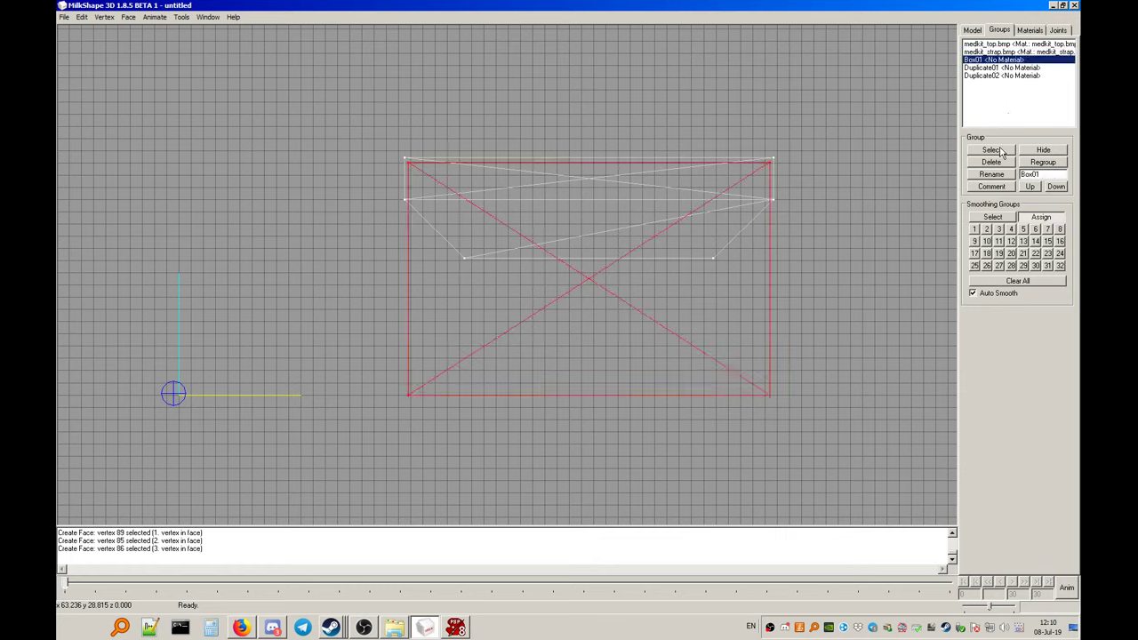
click(997, 68)
click(991, 150)
click(985, 76)
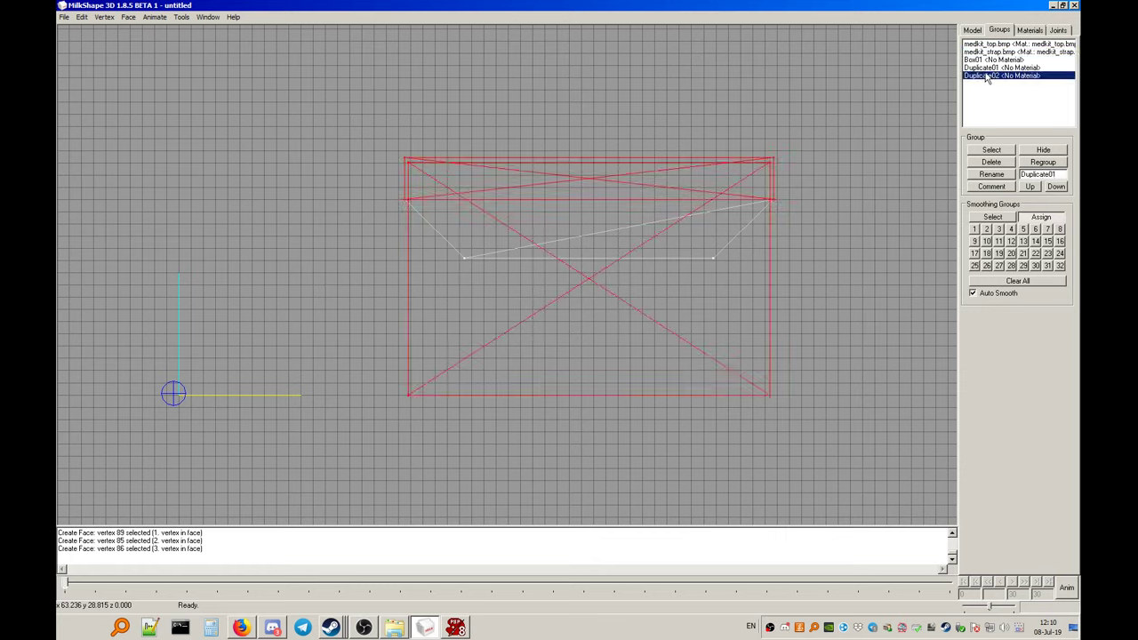
click(992, 149)
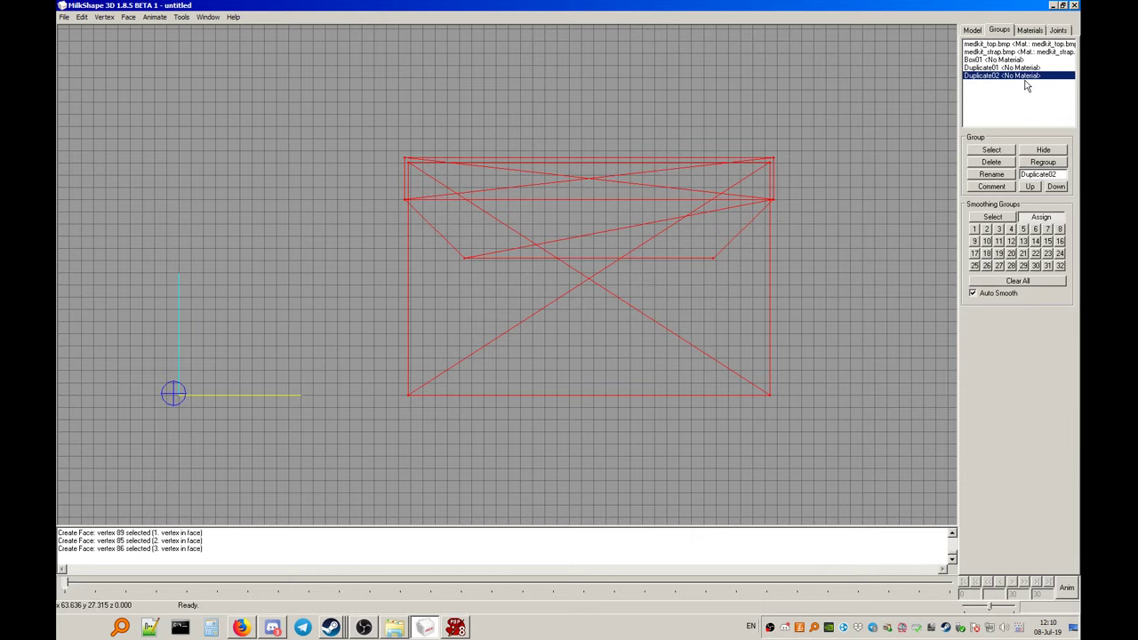
click(1043, 163)
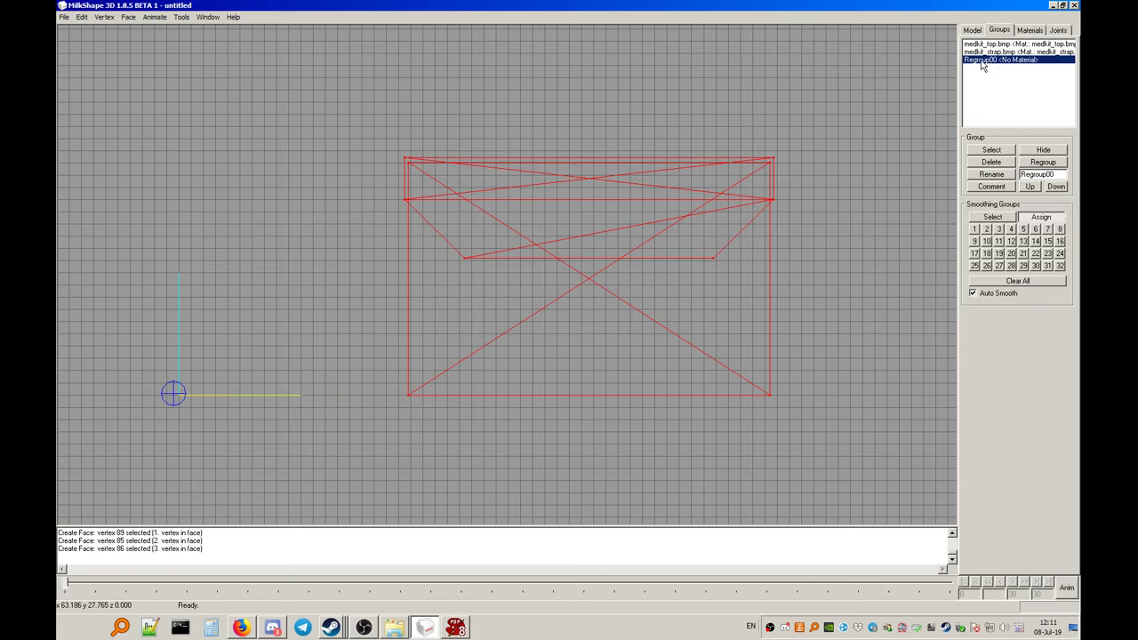
Select the combined group Regroup00 and assign Material02 to it
click(992, 151)
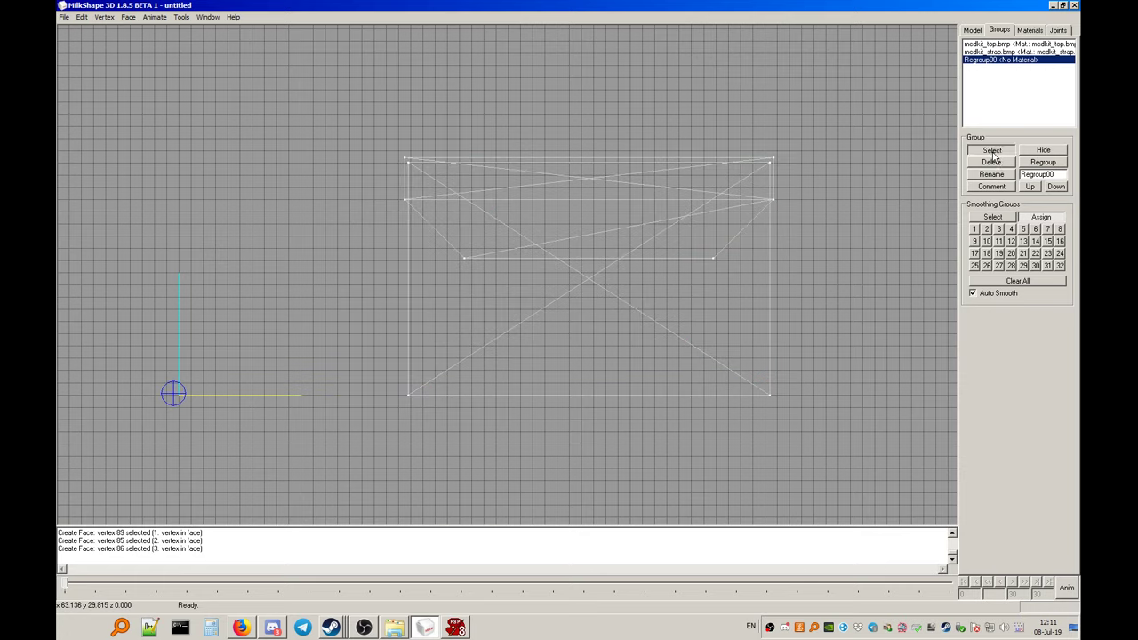
click(992, 151)
click(992, 151)
click(992, 151)
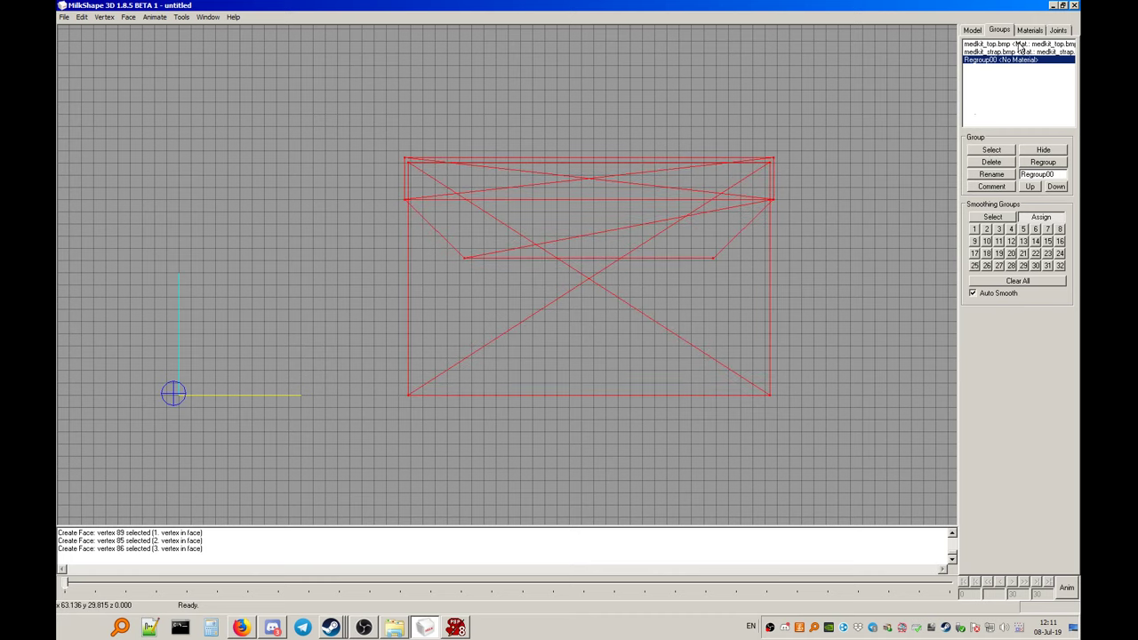
click(1031, 31)
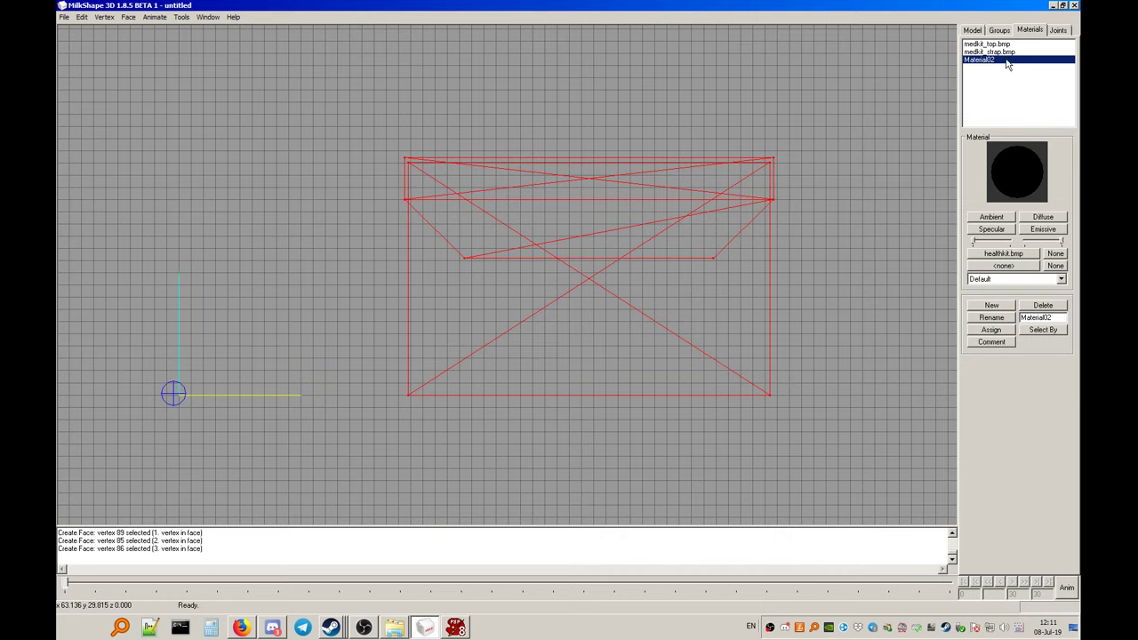
click(1002, 336)
Examine the medkit box in textured display in the 3D view from several angles
right_click(724, 118)
click(767, 156)
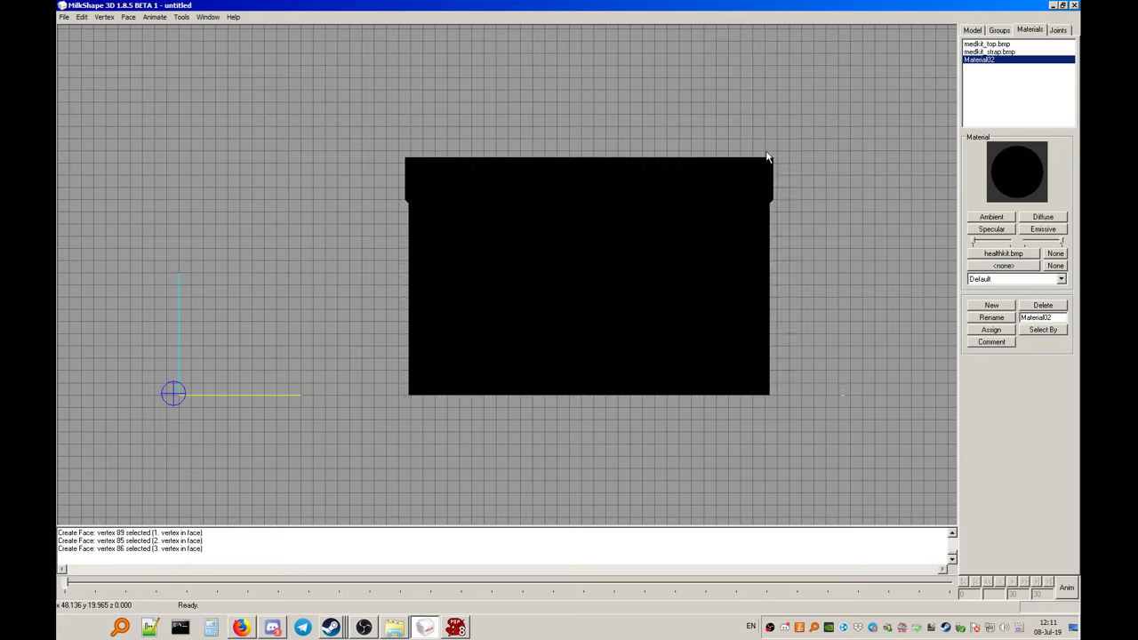
right_click(699, 225)
mouse_move(770, 338)
click(820, 339)
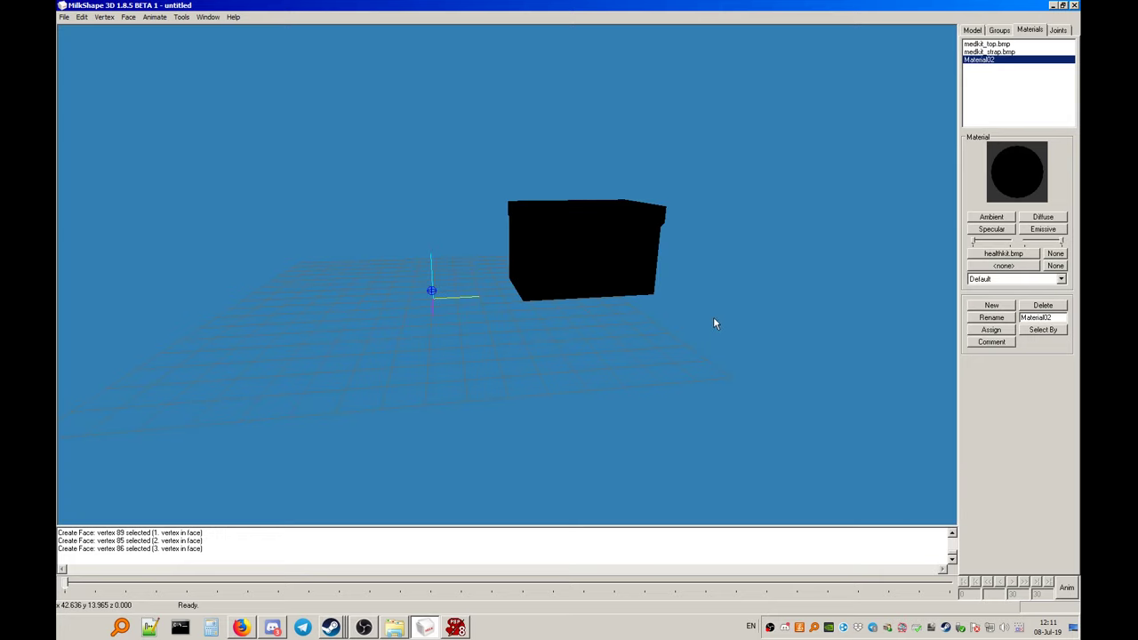
drag(713, 320, 614, 264)
right_click(614, 264)
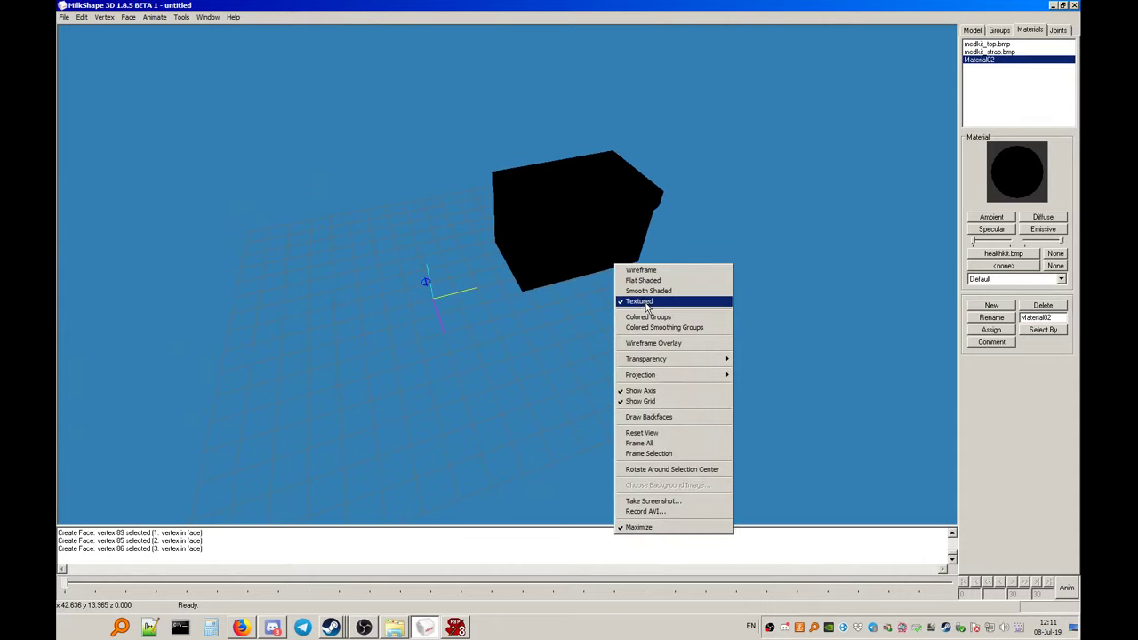
click(648, 290)
mouse_move(646, 272)
mouse_down()
mouse_move(559, 226)
mouse_move(635, 255)
mouse_up()
Show the model in wireframe front view and select all its faces by vertex, with Ignore Backfaces off
right_click(634, 255)
mouse_move(681, 363)
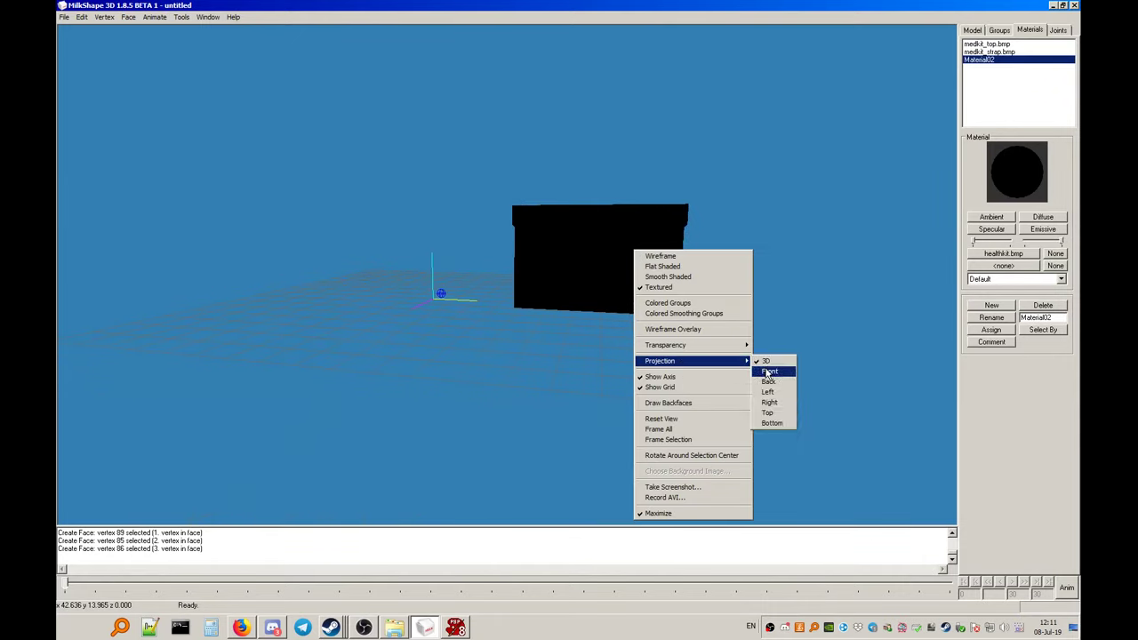
click(769, 373)
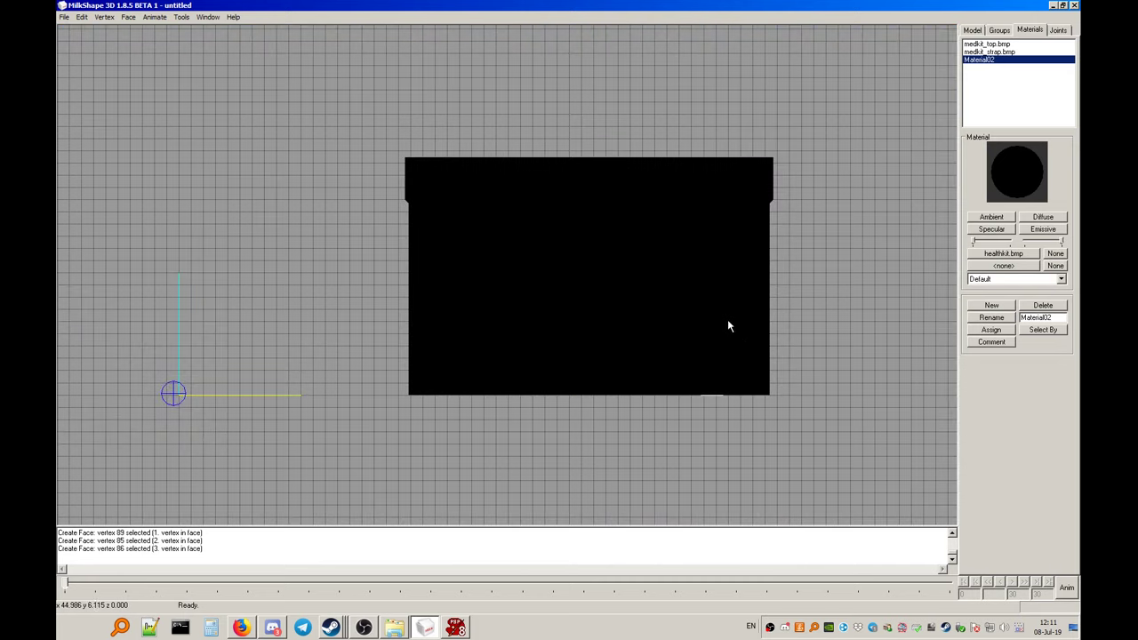
click(973, 32)
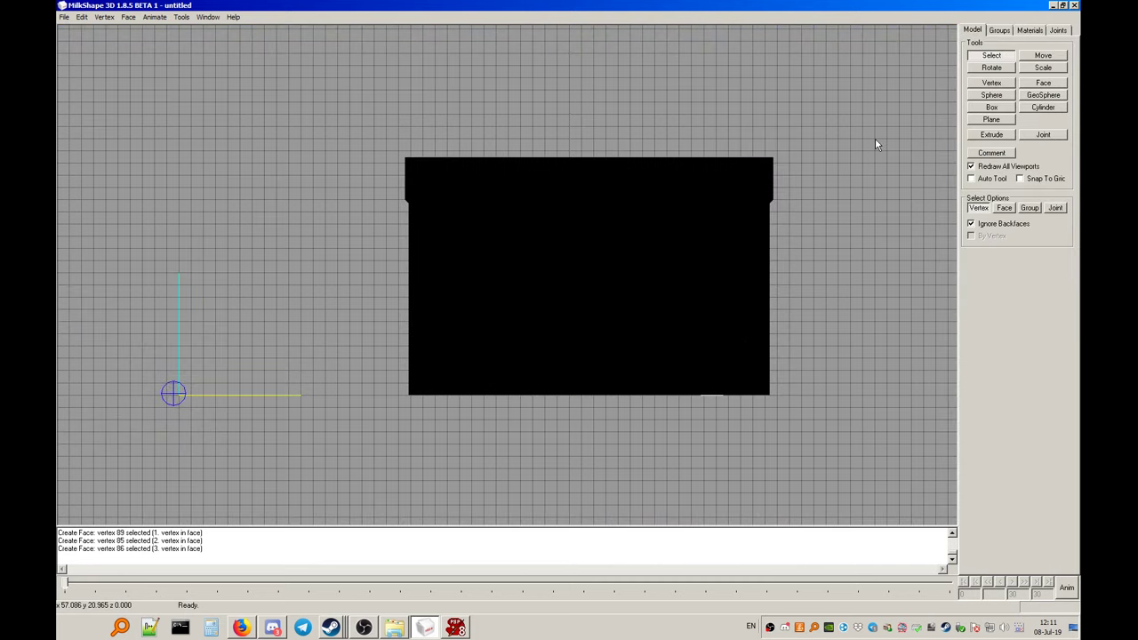
right_click(826, 180)
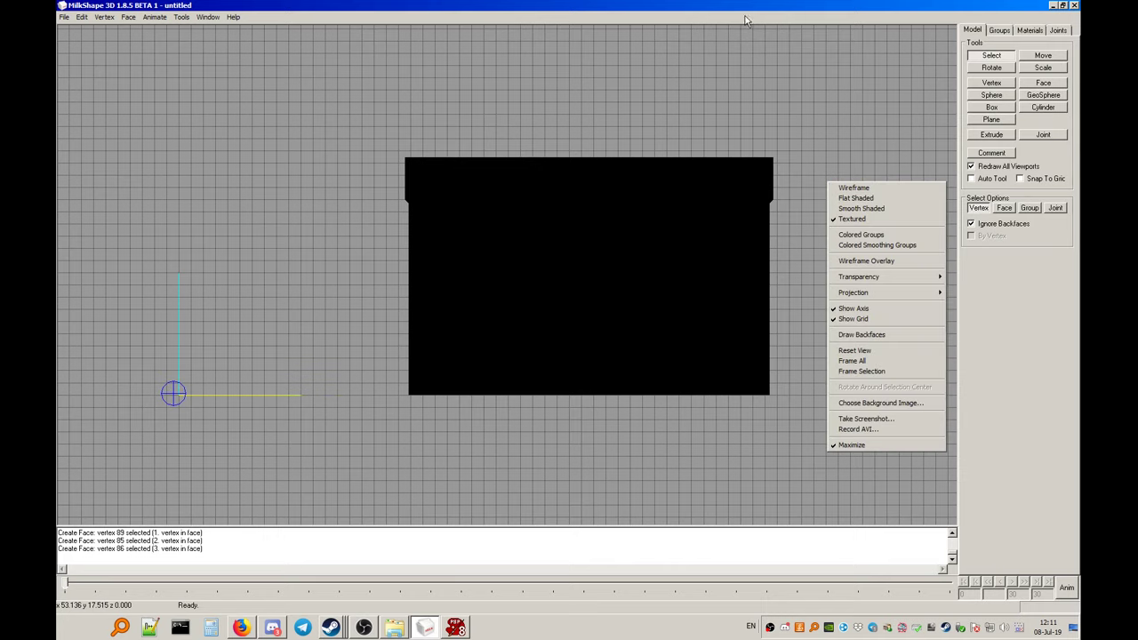
click(859, 153)
right_click(860, 157)
click(871, 160)
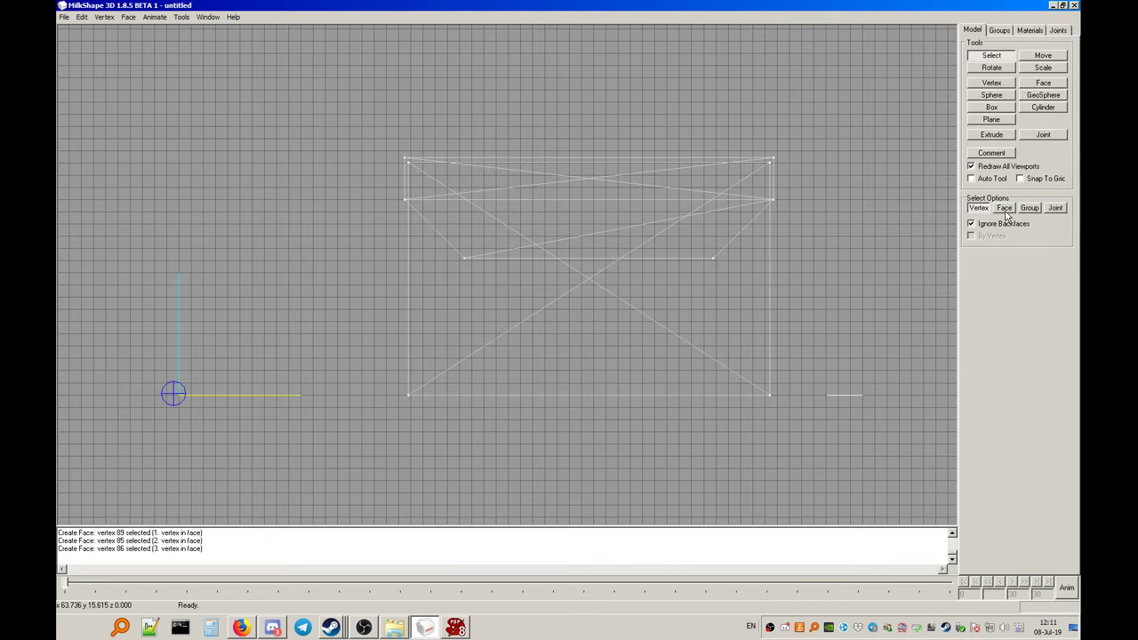
click(1004, 208)
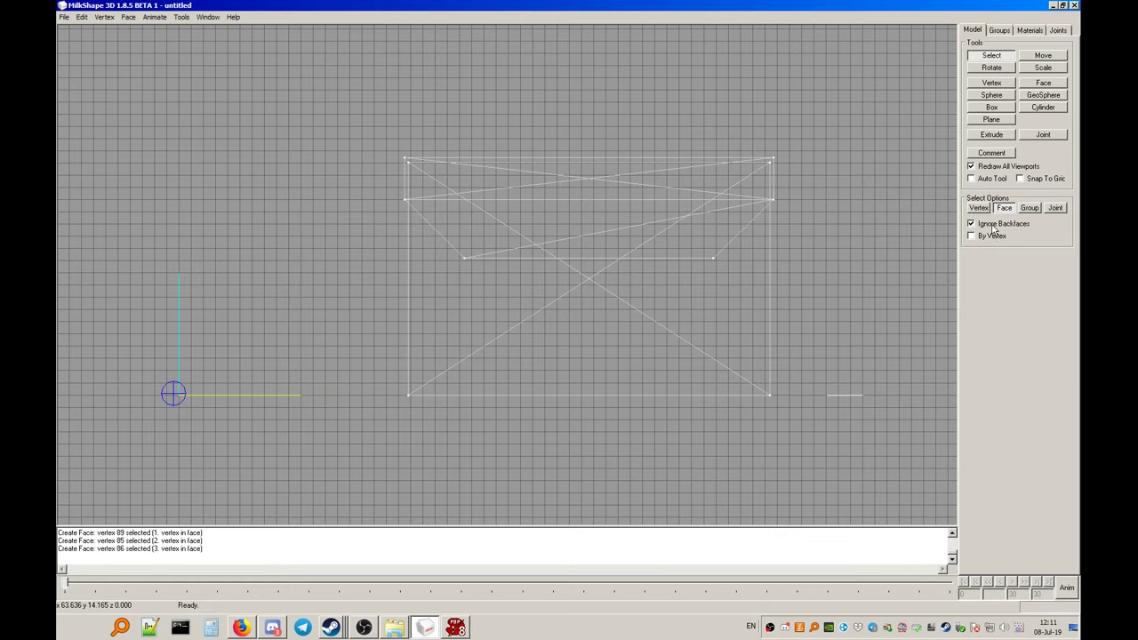
click(991, 236)
drag(858, 91, 376, 436)
click(1005, 59)
In the left view, deselect the faces touching the box's back edge, keeping only the front side with the flap selected
right_click(602, 163)
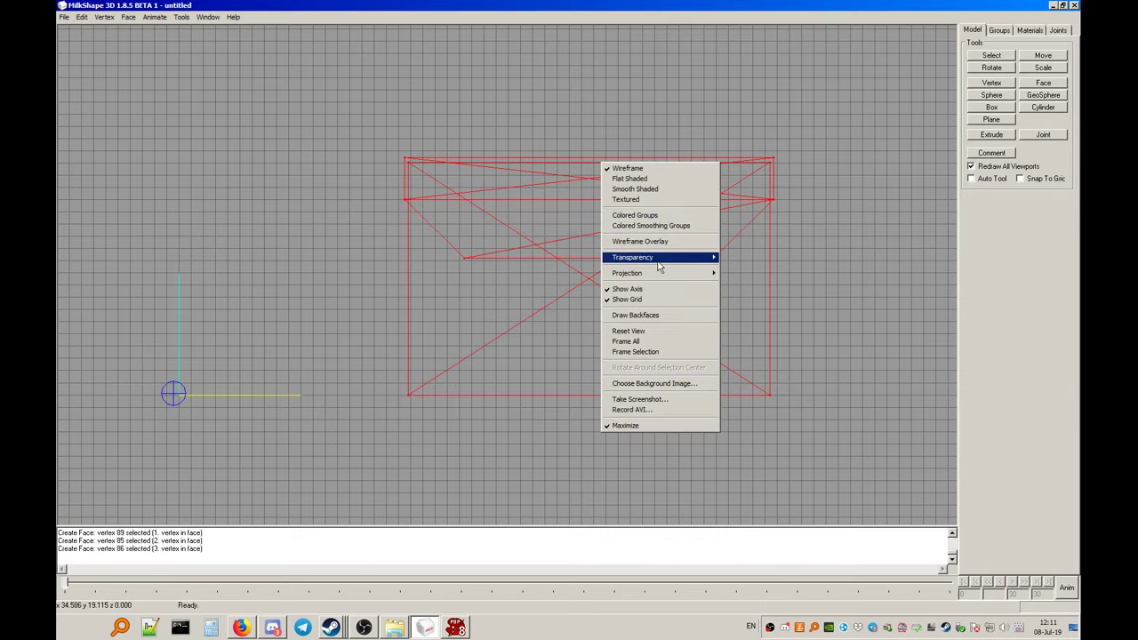
mouse_move(702, 273)
click(734, 305)
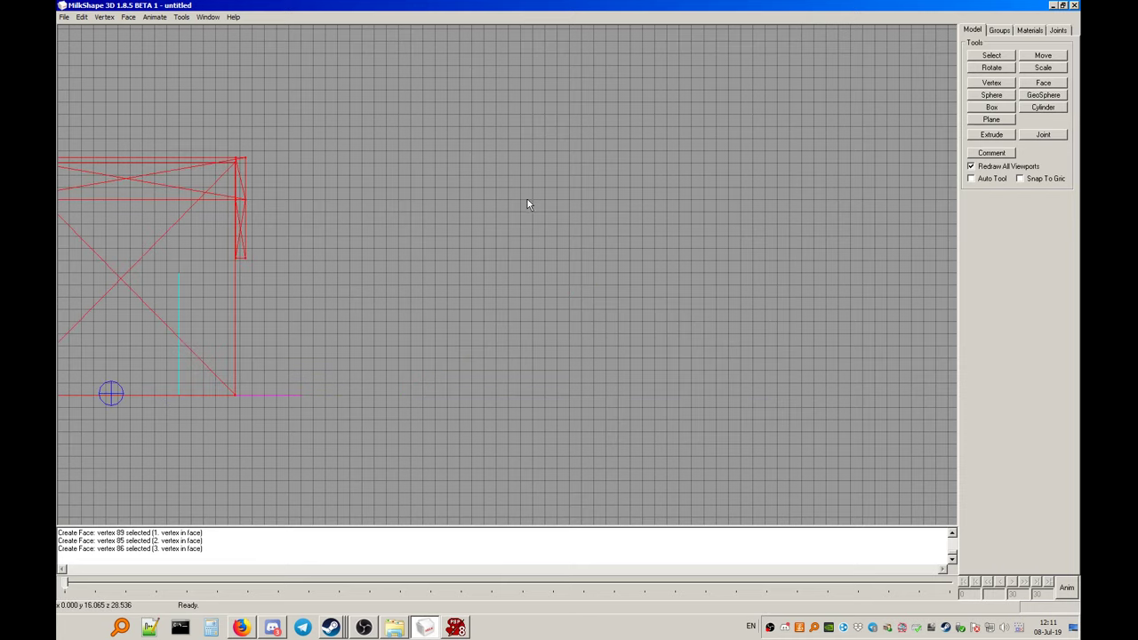
right_drag(393, 218, 729, 229)
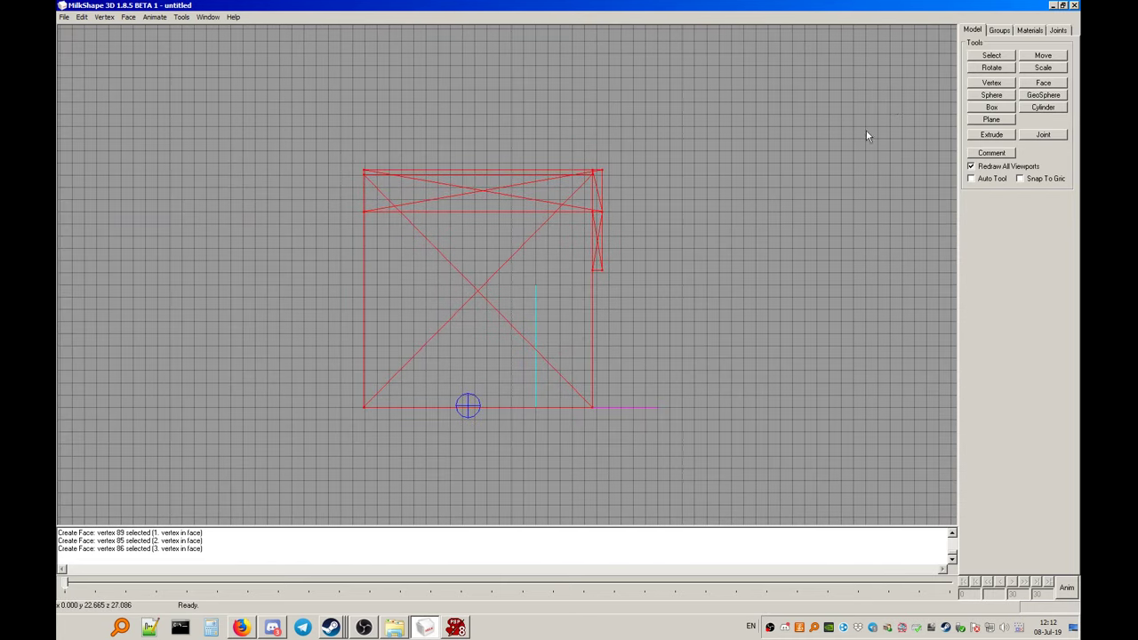
click(992, 57)
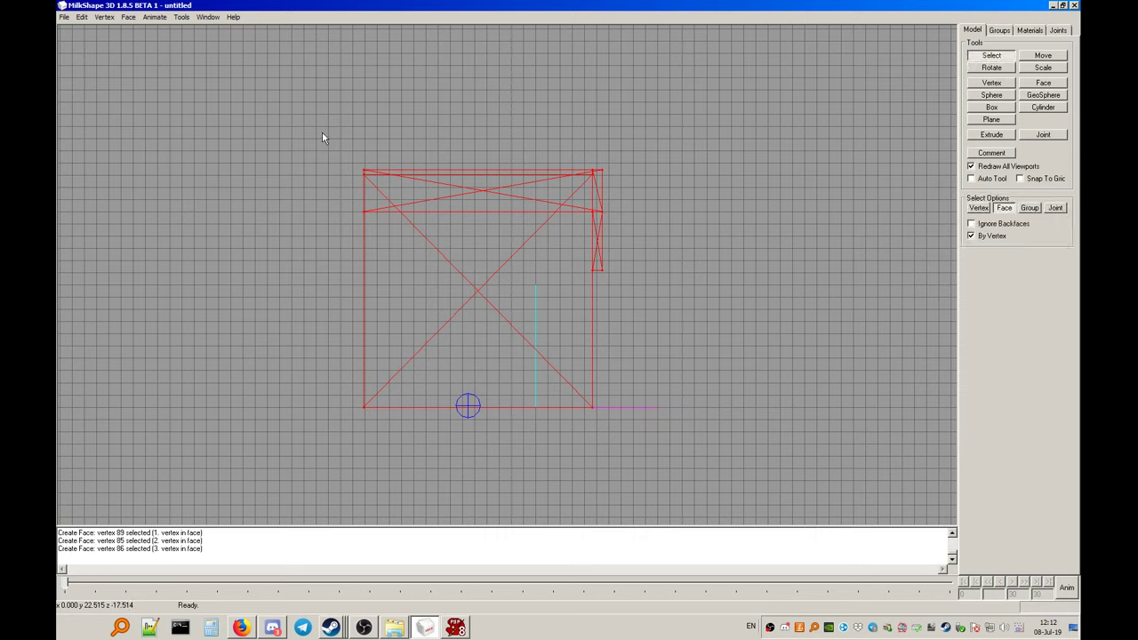
drag(319, 117, 539, 461)
click(1013, 57)
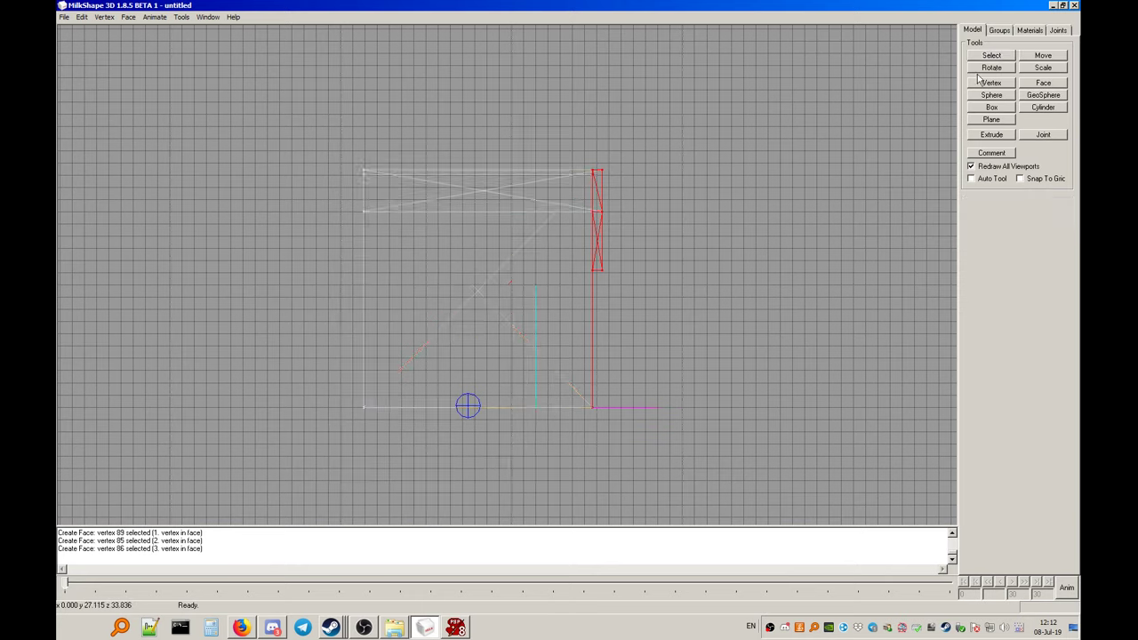
Check the selected front faces in a textured 3D view with wireframe overlay
right_click(620, 204)
click(741, 311)
drag(742, 309, 710, 227)
right_click(643, 215)
click(685, 256)
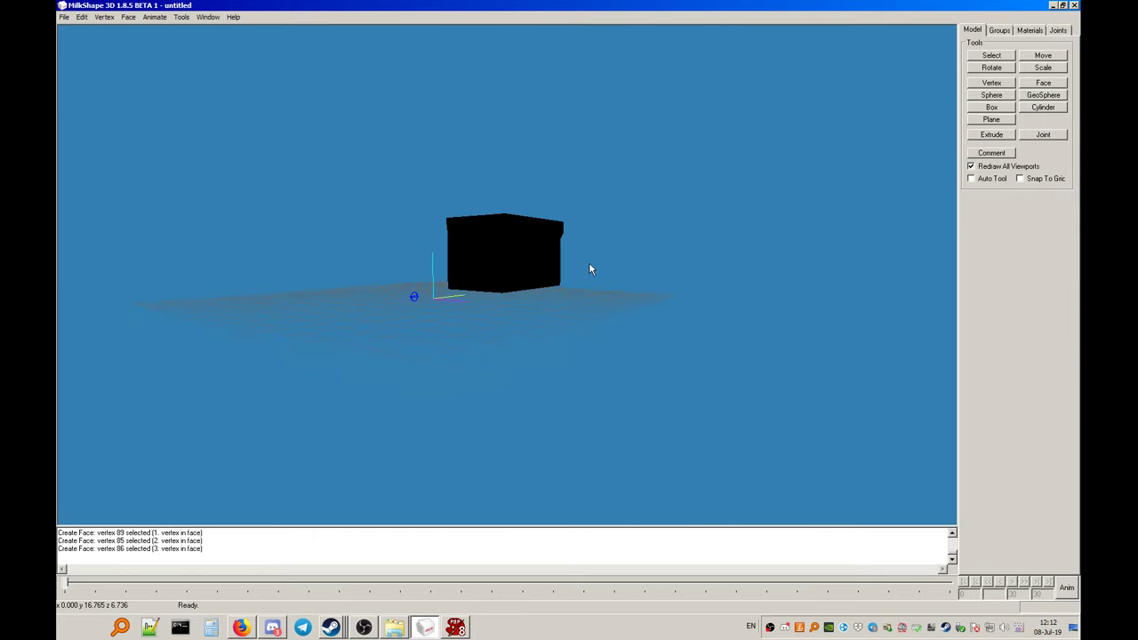
right_click(589, 267)
click(646, 348)
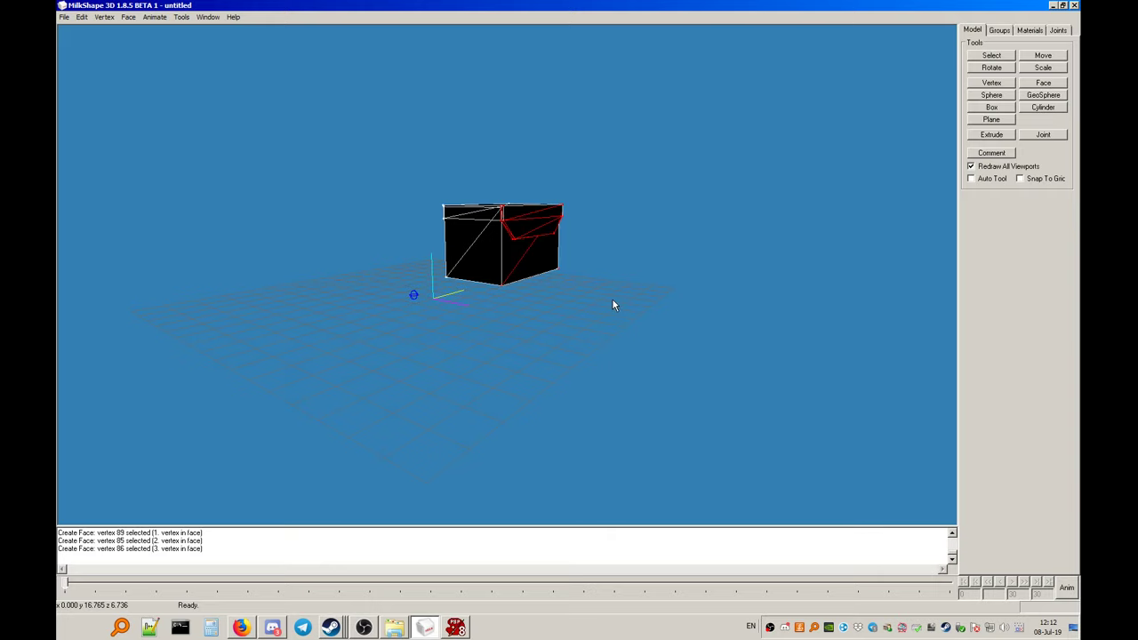
drag(612, 303, 542, 253)
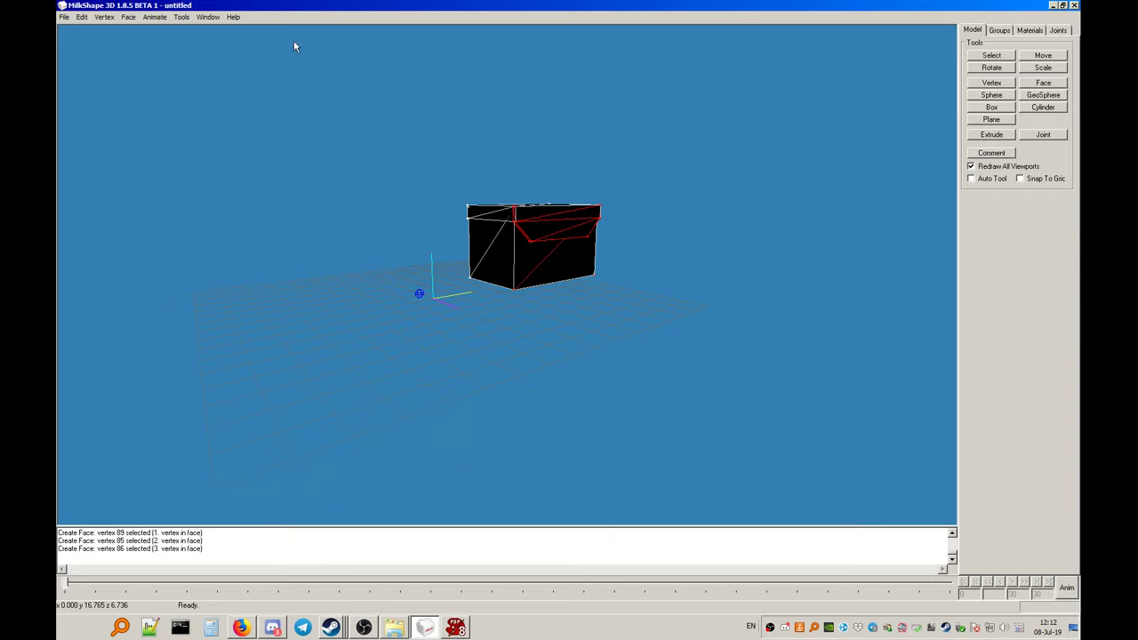
Open the Texture Coordinate Editor and choose the Regroup00 group for mapping
click(205, 17)
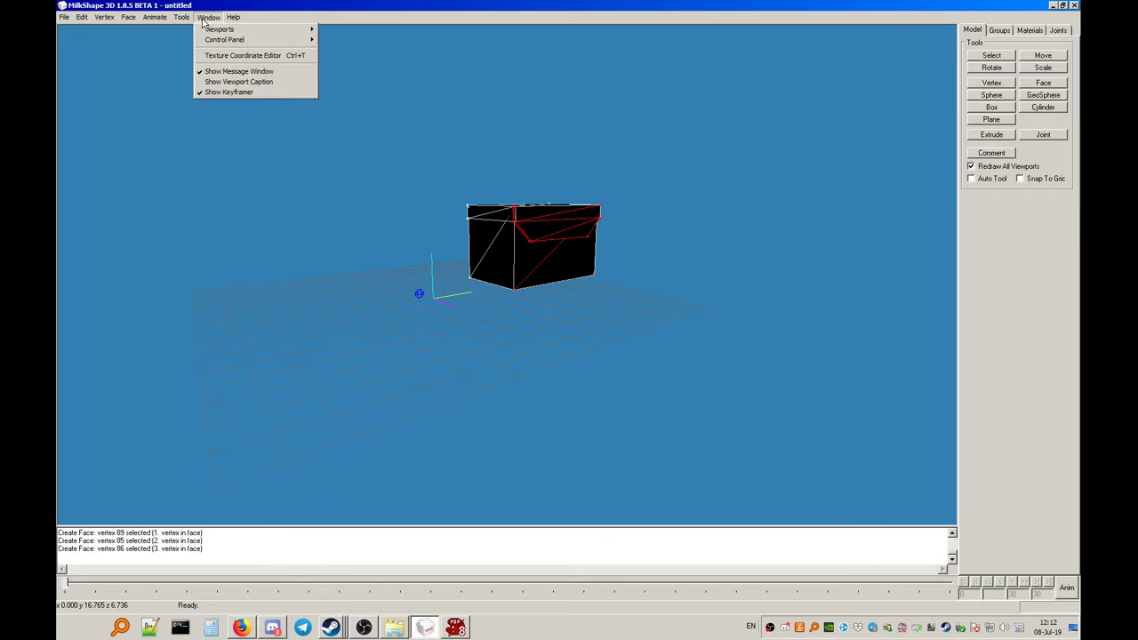
click(239, 61)
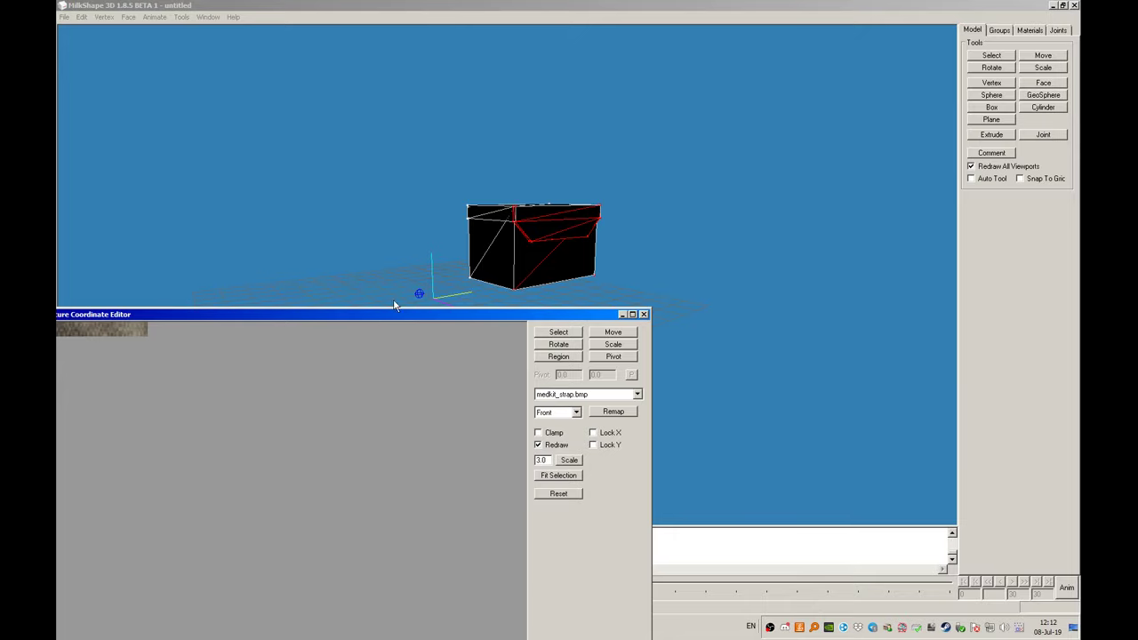
drag(373, 317, 472, 114)
click(736, 194)
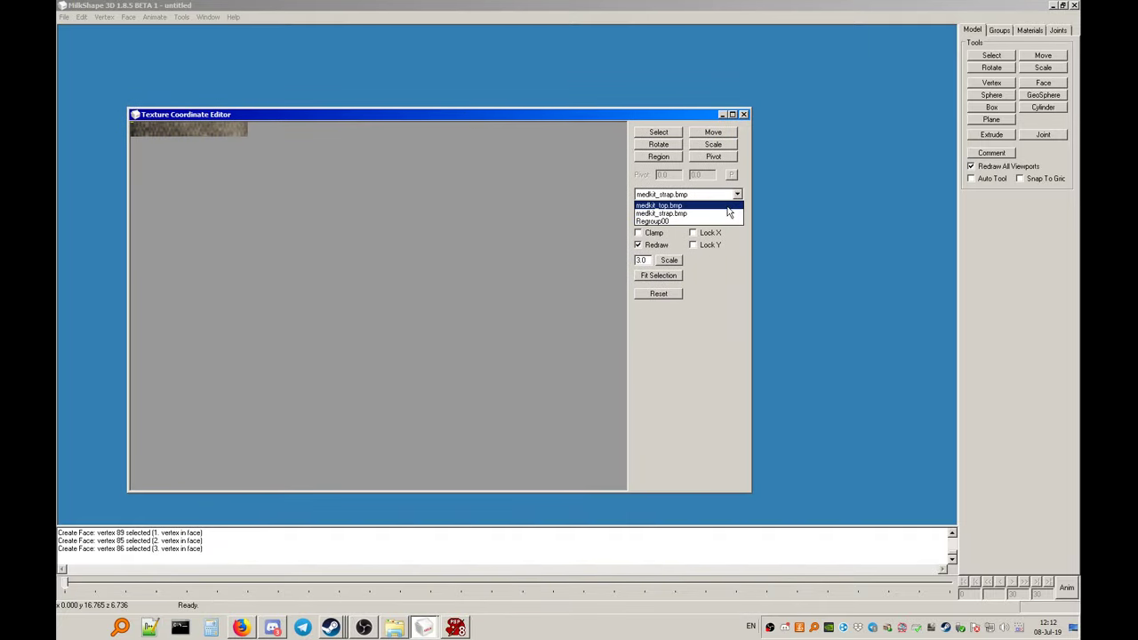
click(675, 221)
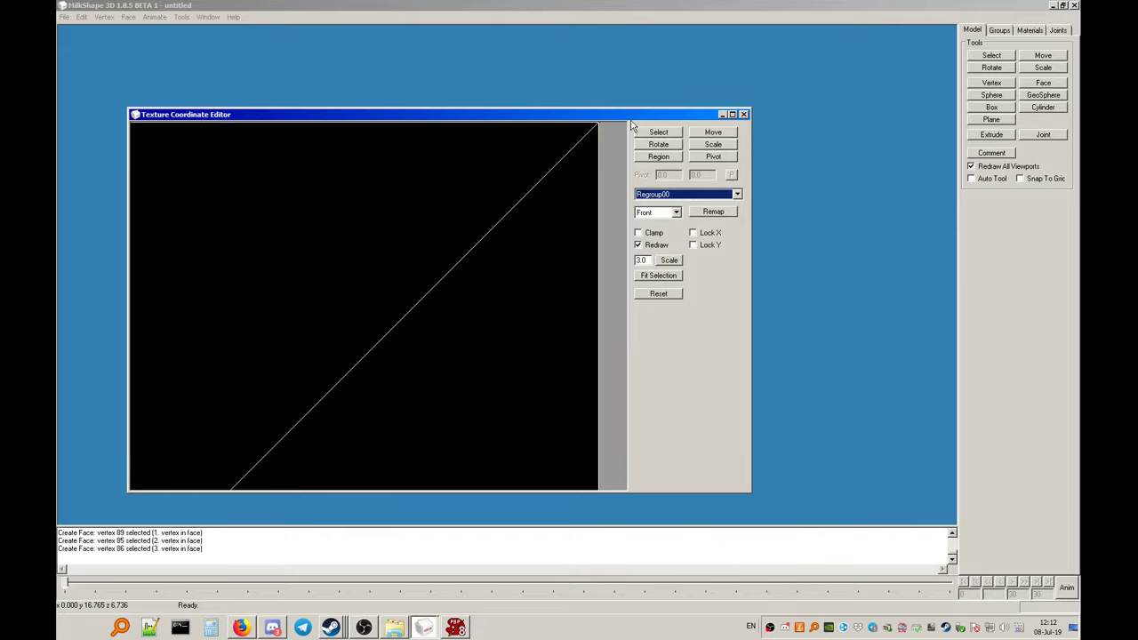
Set the texture editor's display scale to 1 and reposition the editor window over the model view
double_click(642, 260)
text(1)
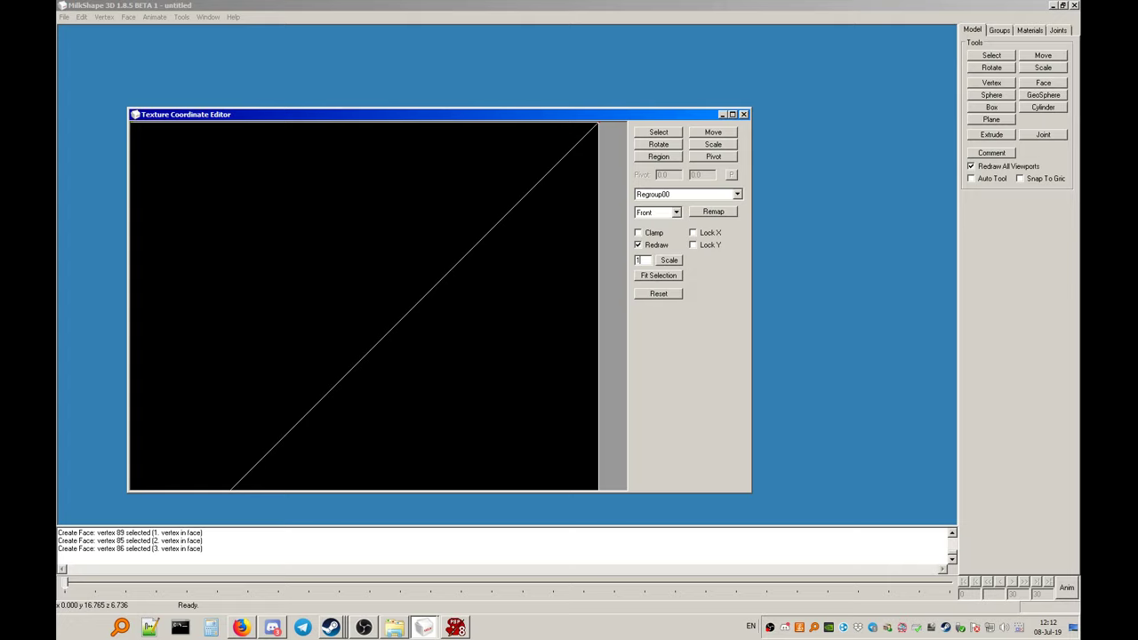
click(666, 264)
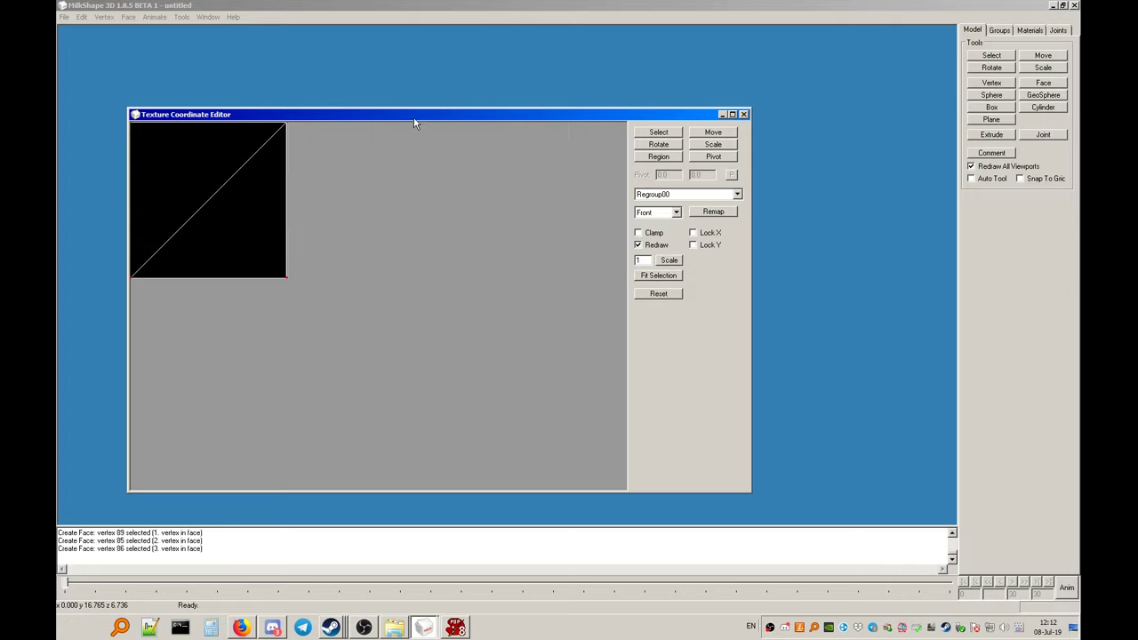
drag(413, 123, 573, 186)
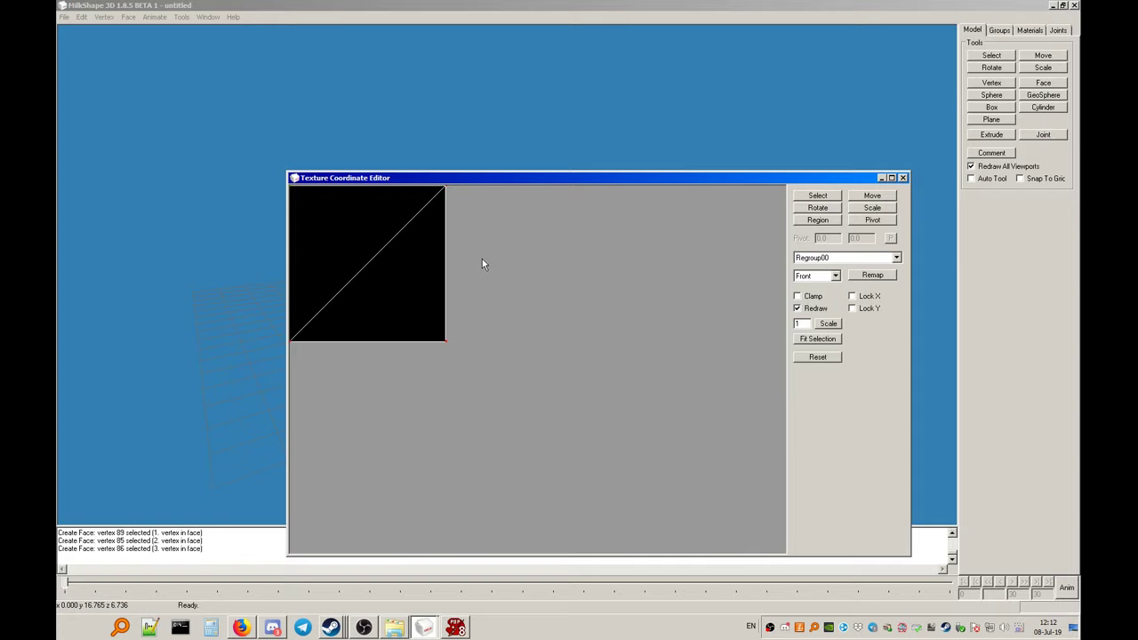
Remap the selected front faces with Front projection into a region in the texture's upper-left corner, about half its width, and close the editor
right_drag(477, 249, 587, 308)
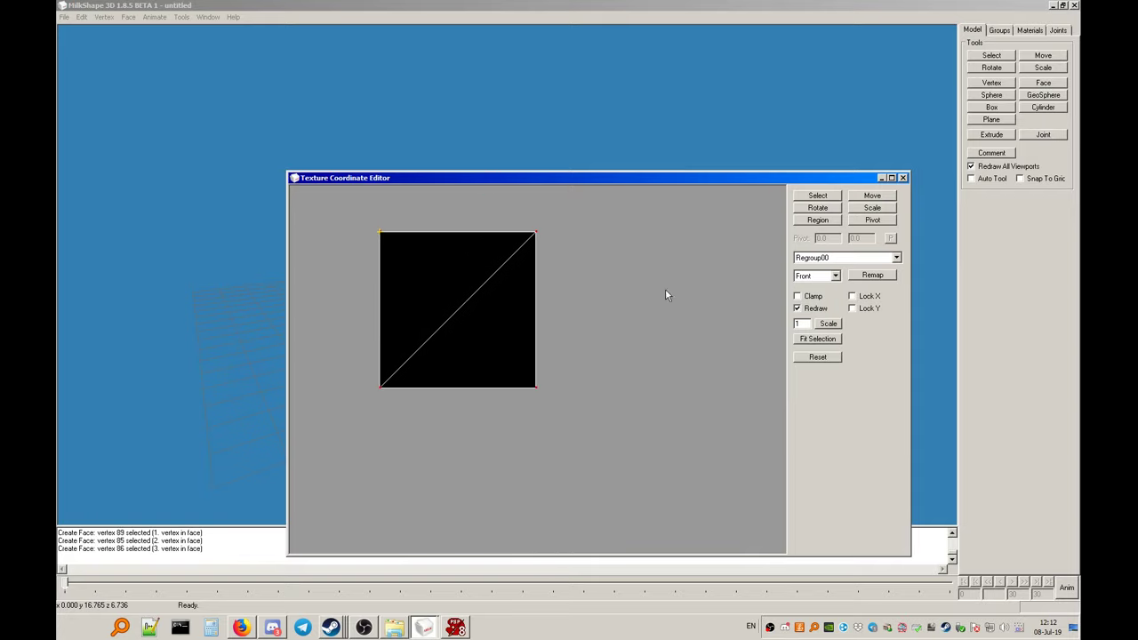
click(834, 222)
click(829, 277)
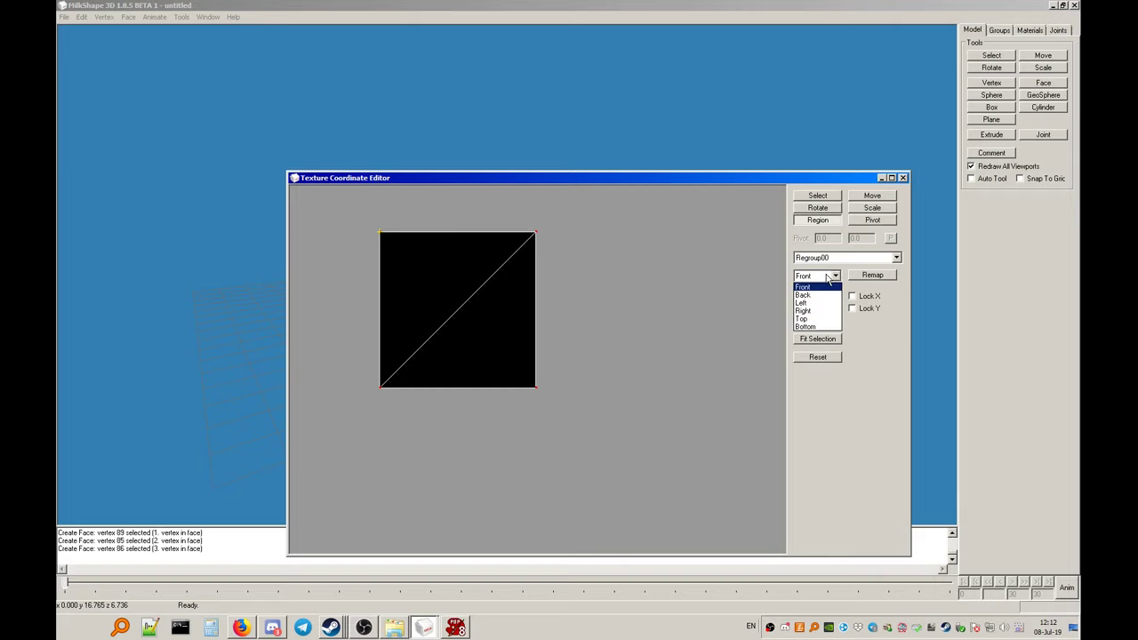
click(804, 287)
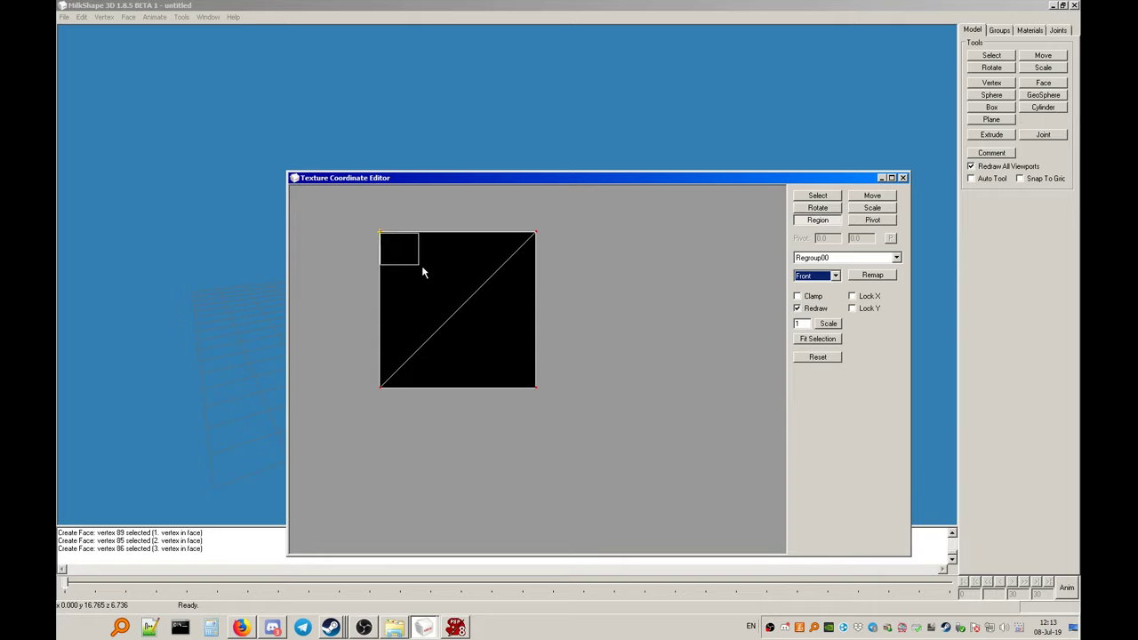
drag(423, 272, 460, 294)
click(872, 275)
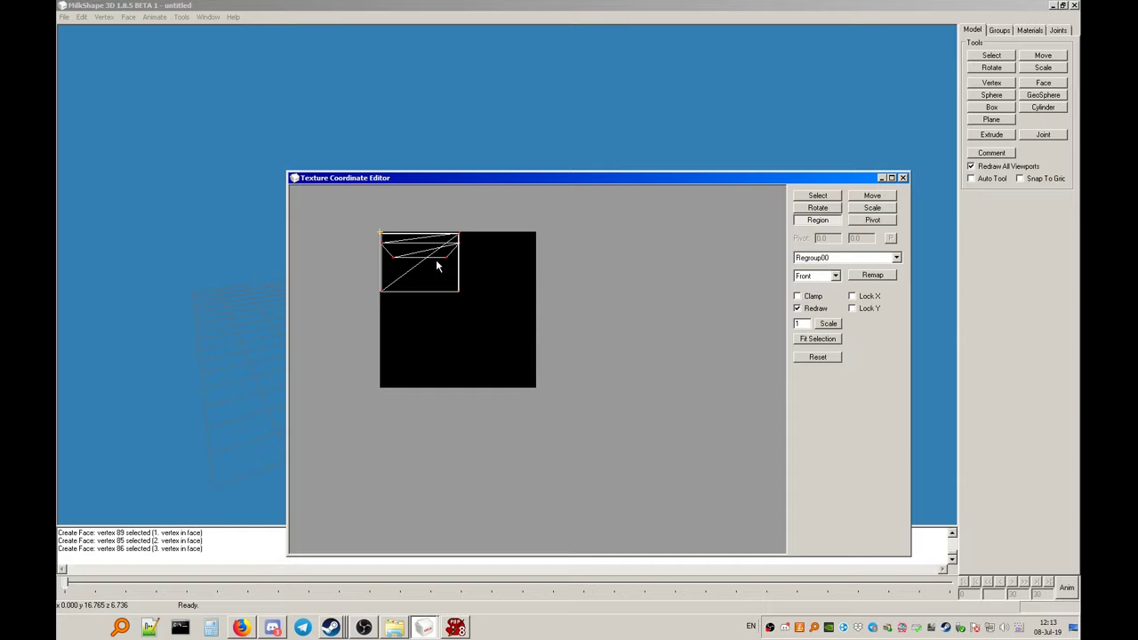
drag(555, 182, 654, 256)
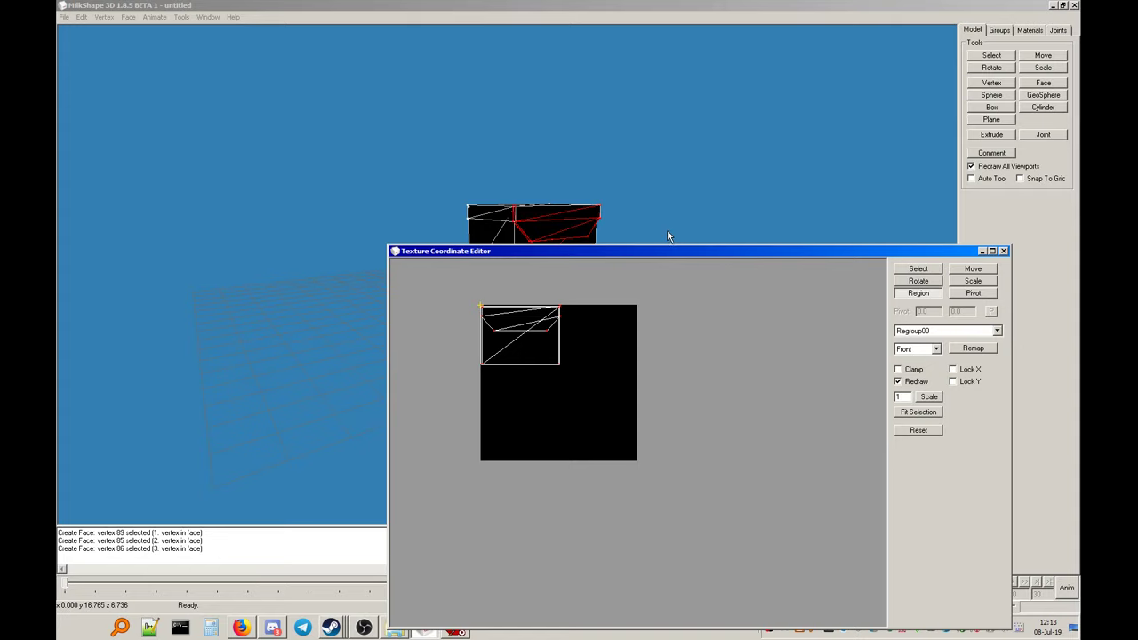
click(1002, 251)
In a wireframe left view, replace the selection with the box's left-side faces, ignoring backfaces and with selection by vertex off
right_click(449, 208)
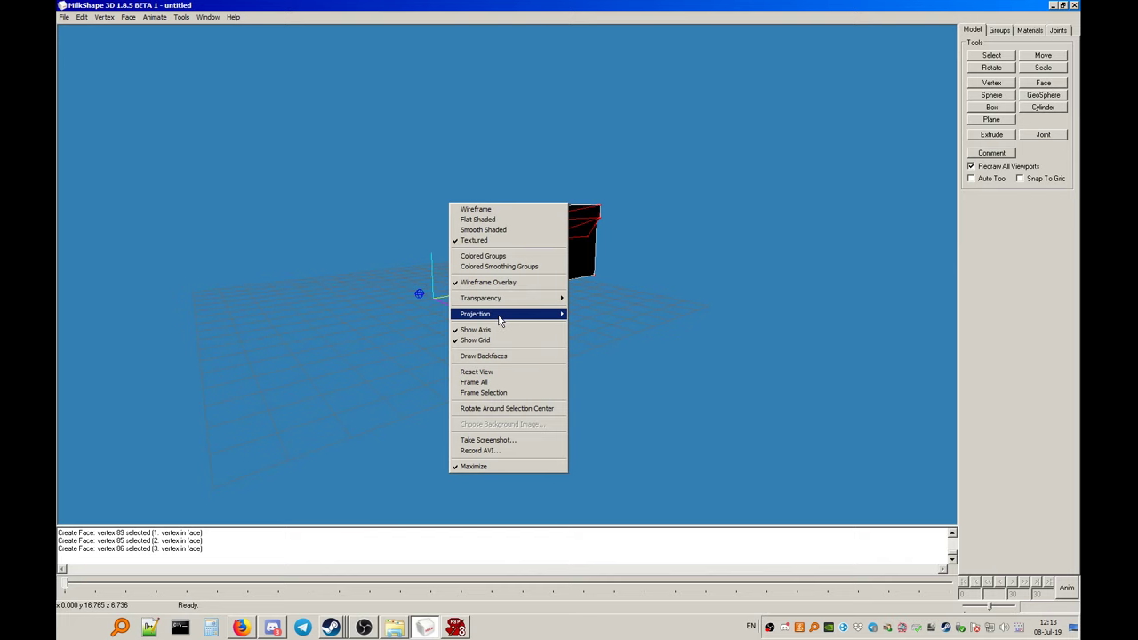
mouse_move(500, 315)
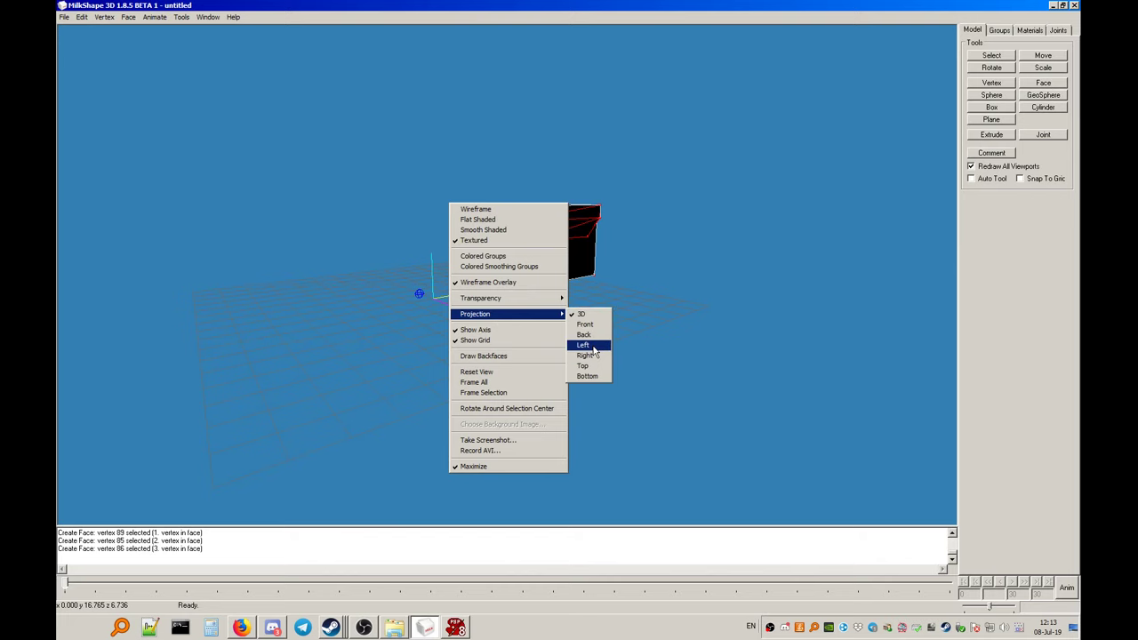
click(588, 345)
right_click(689, 198)
click(702, 201)
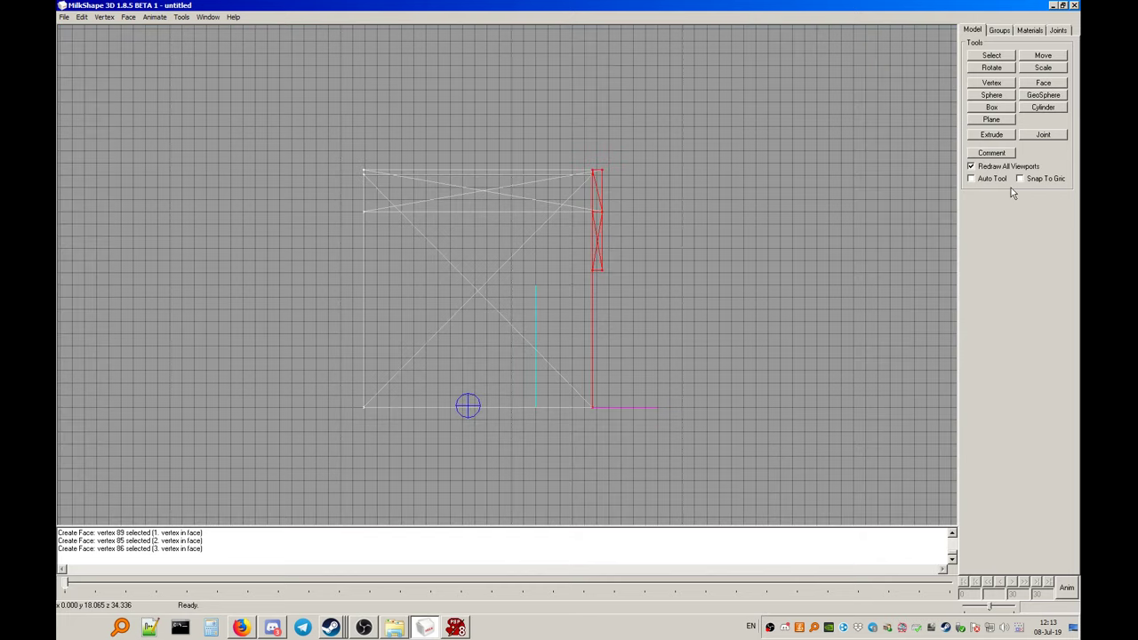
click(1001, 57)
click(480, 163)
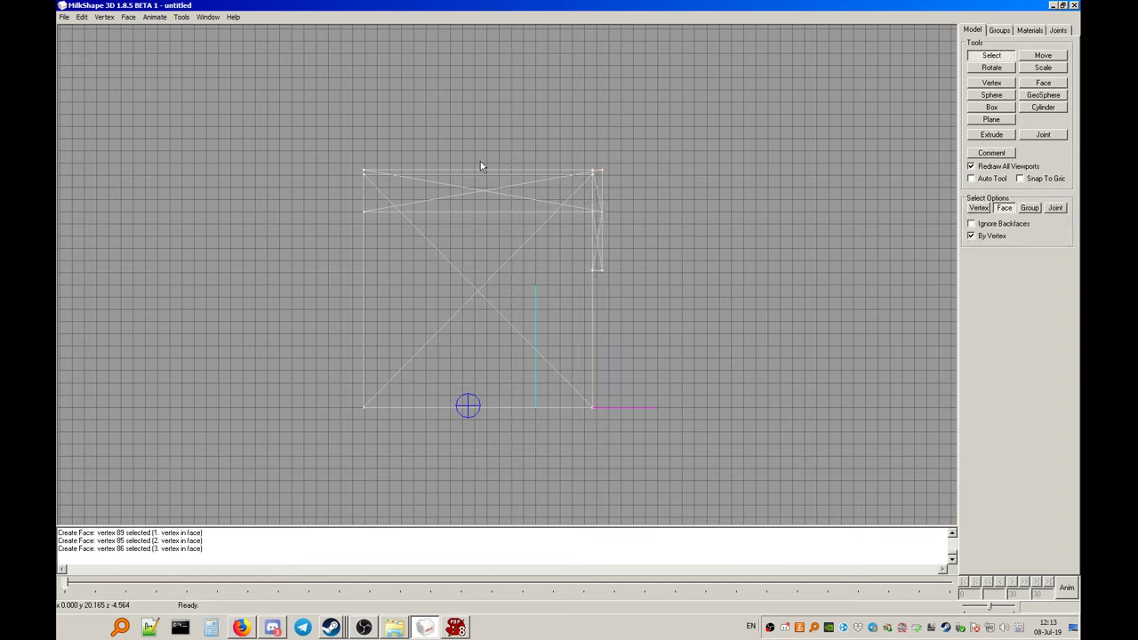
click(990, 224)
click(989, 236)
drag(381, 133, 577, 467)
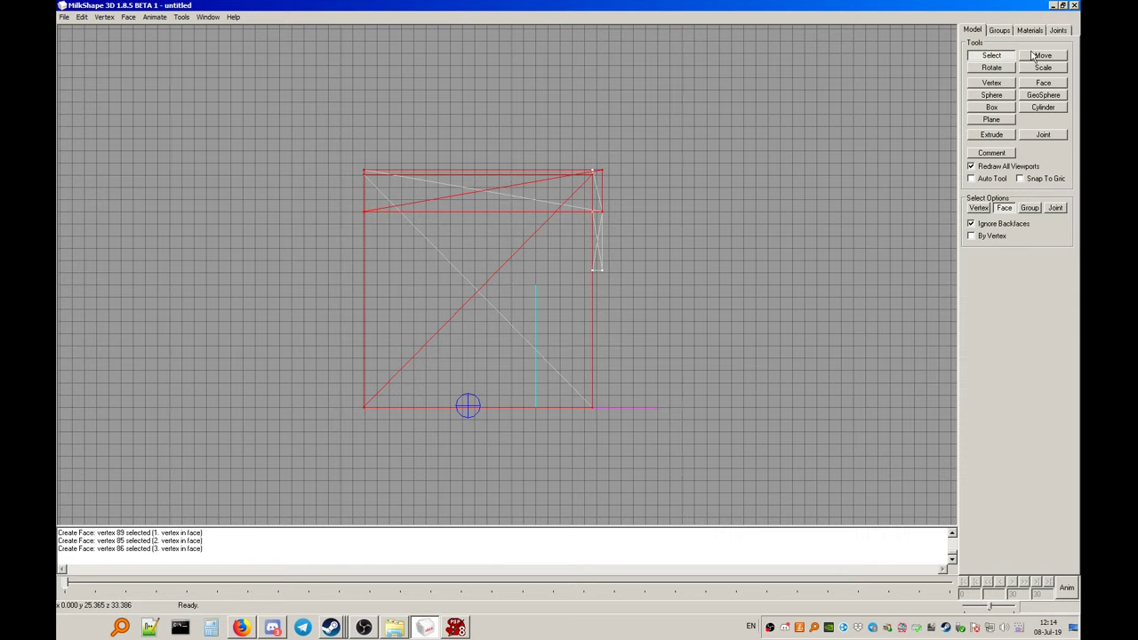
click(989, 55)
From the right view, add the box's right-side faces to the selection and inspect both sides in 3D
right_click(694, 188)
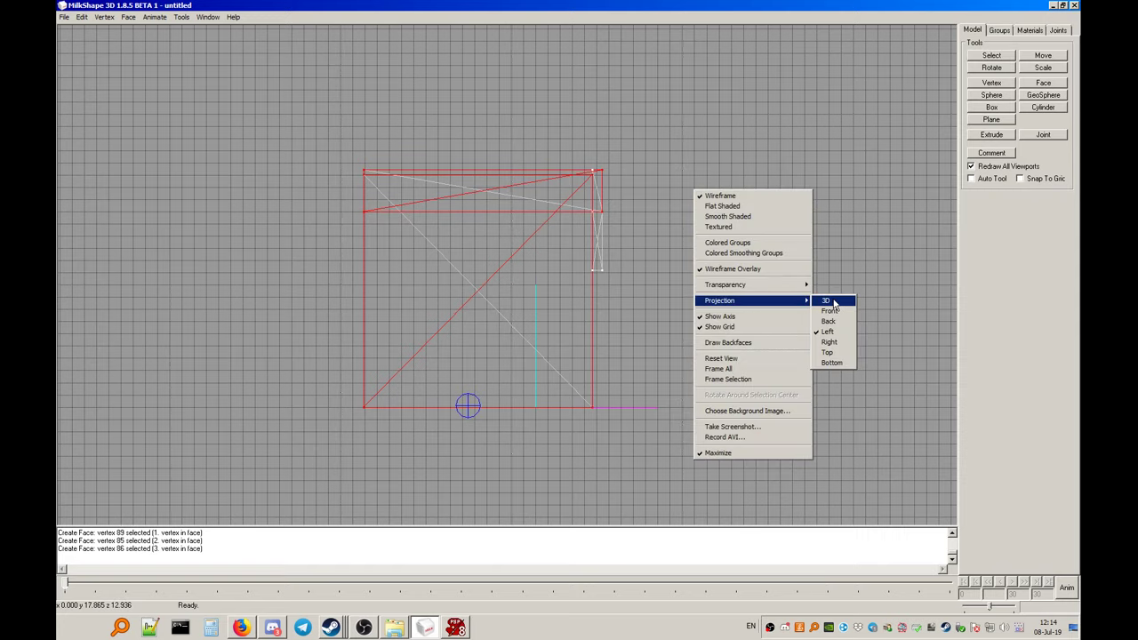
click(831, 302)
drag(651, 261, 540, 257)
right_click(540, 257)
mouse_move(591, 371)
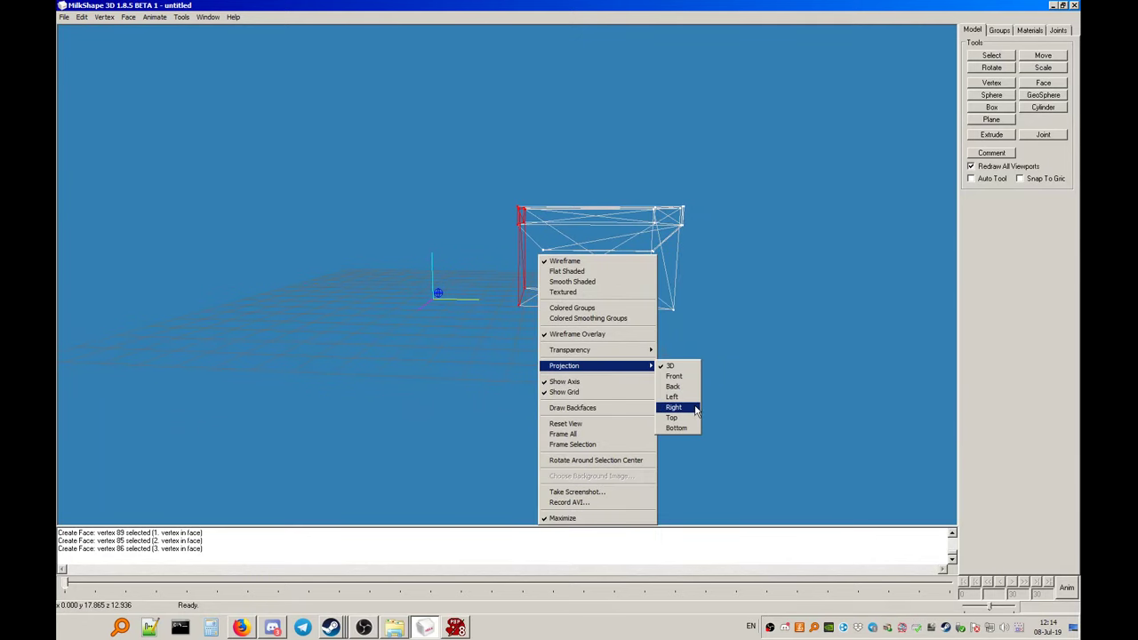
click(668, 404)
click(1010, 55)
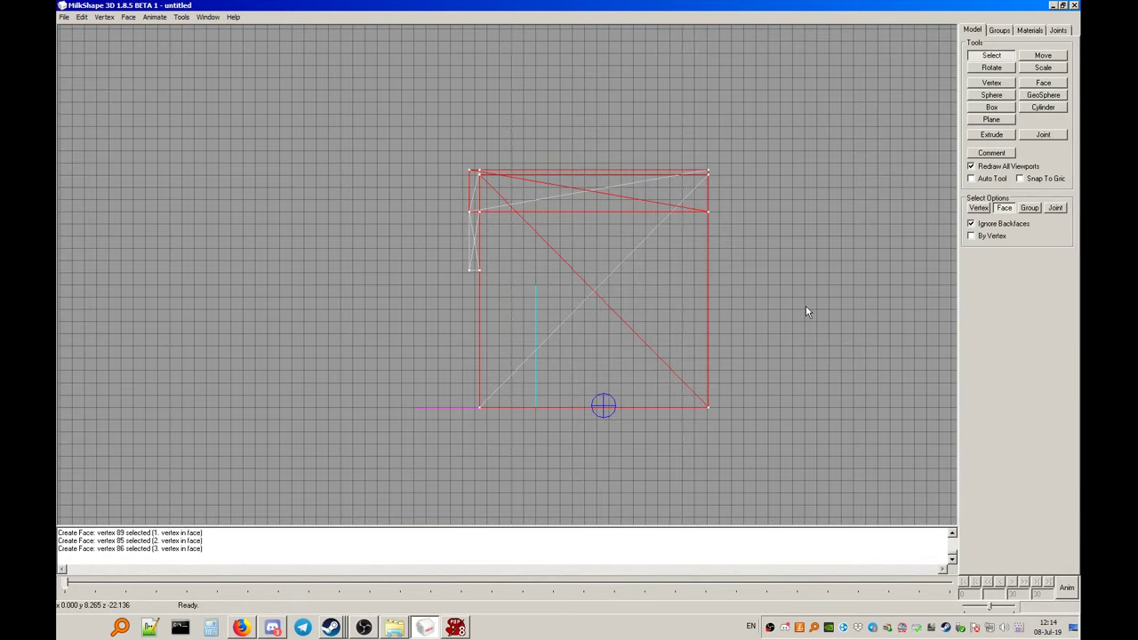
drag(680, 121, 509, 482)
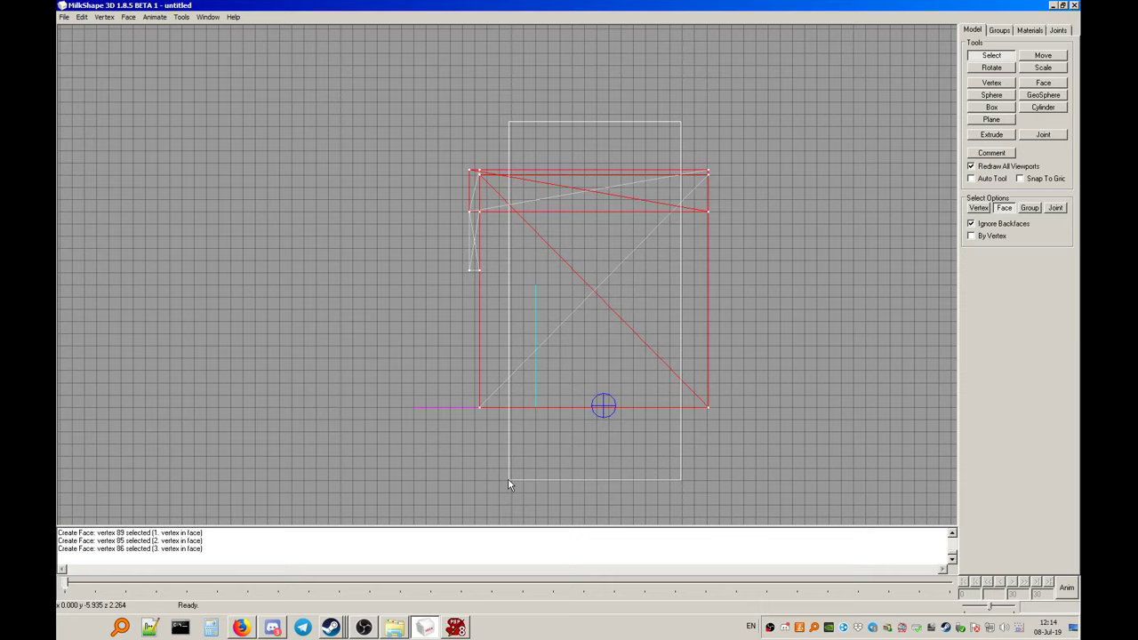
drag(508, 479, 507, 478)
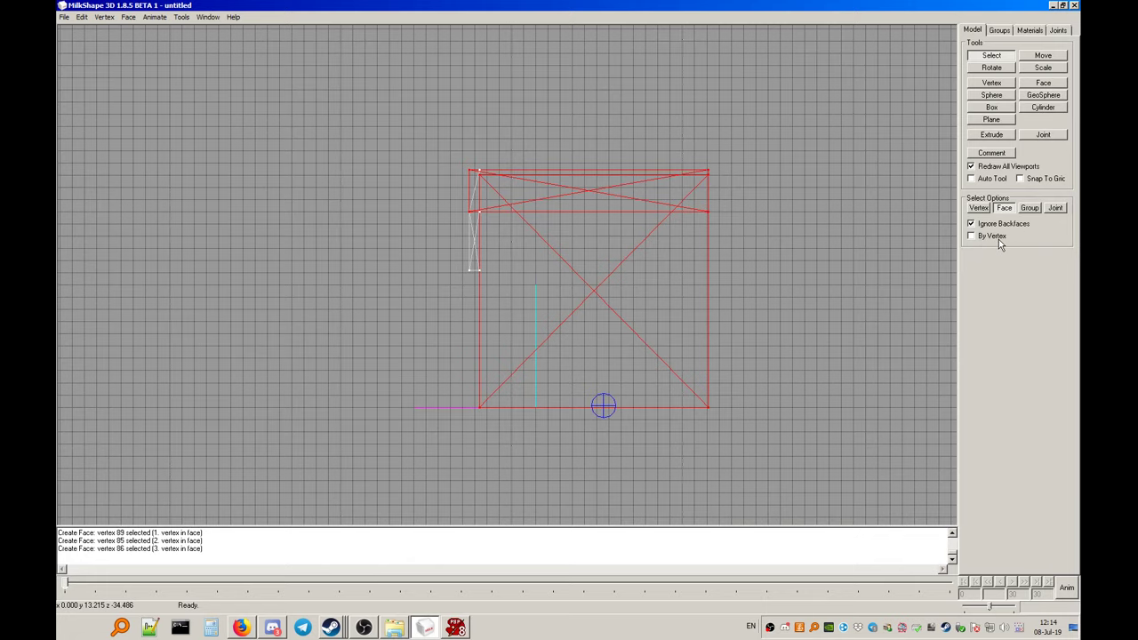
click(984, 59)
right_click(609, 221)
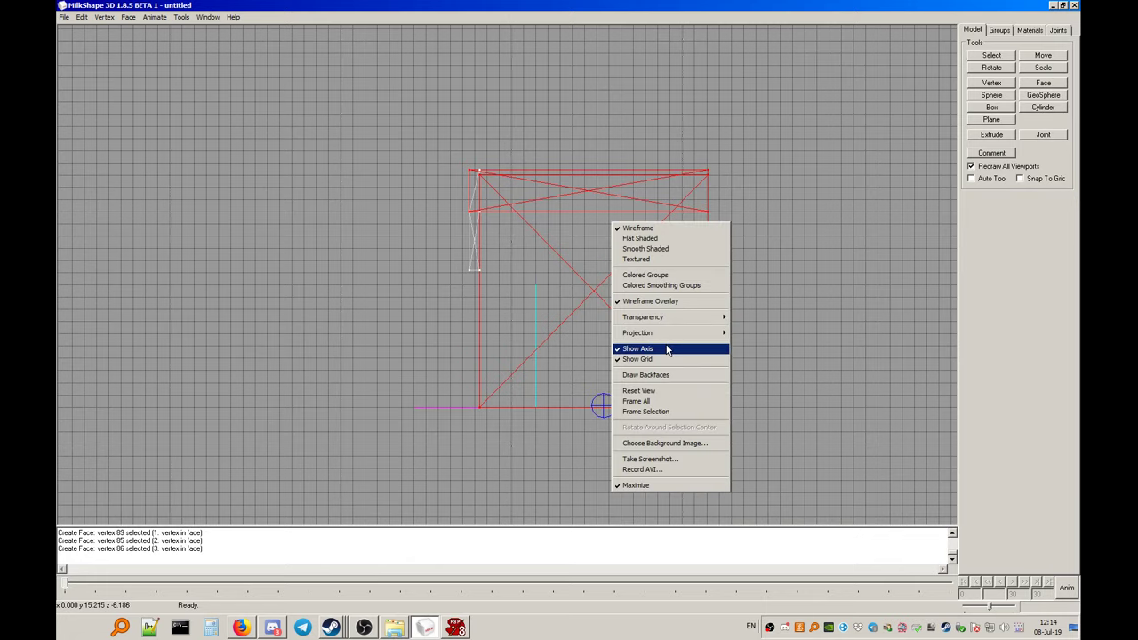
mouse_move(661, 336)
click(742, 331)
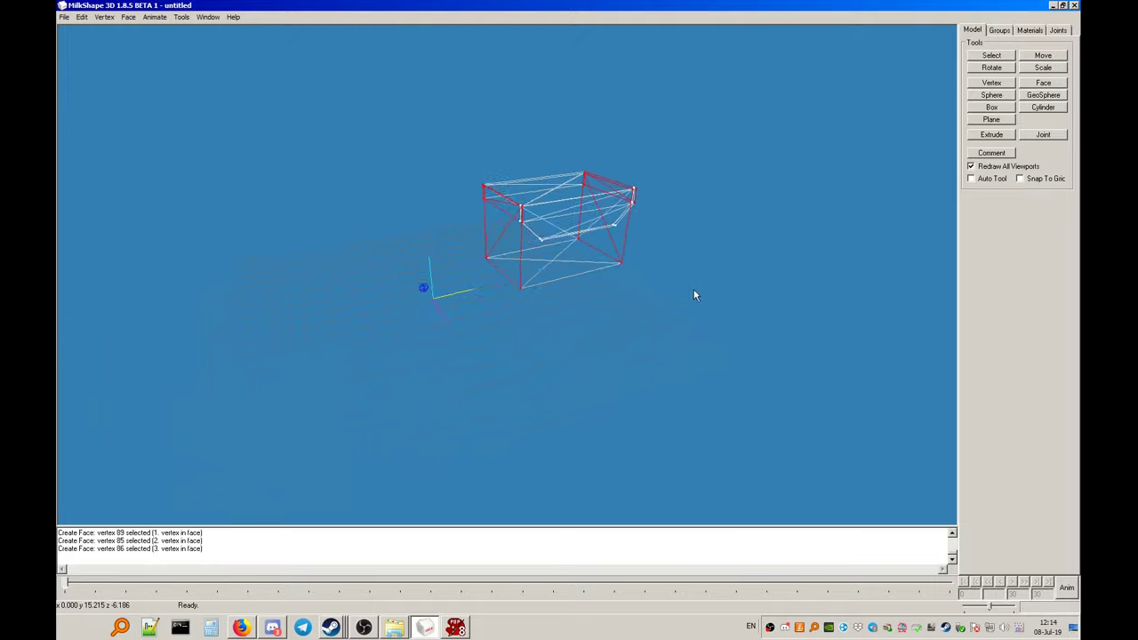
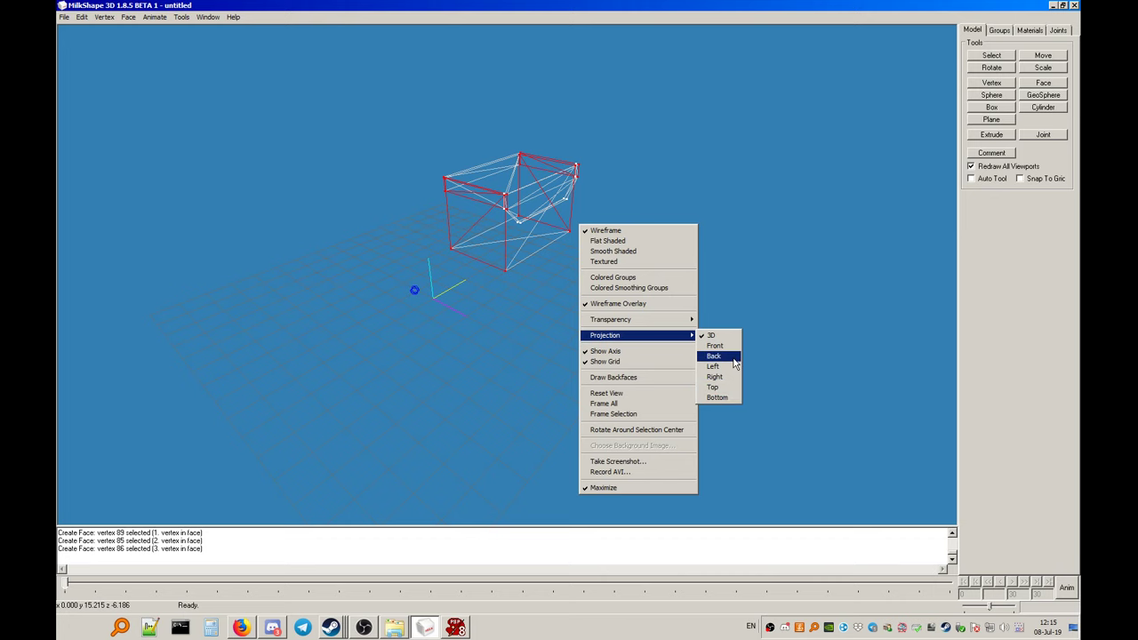
In the back view, replace the selection with only the box's rear faces and inspect them in 3D
click(729, 357)
ctrl+drag(621, 195, 904, 132)
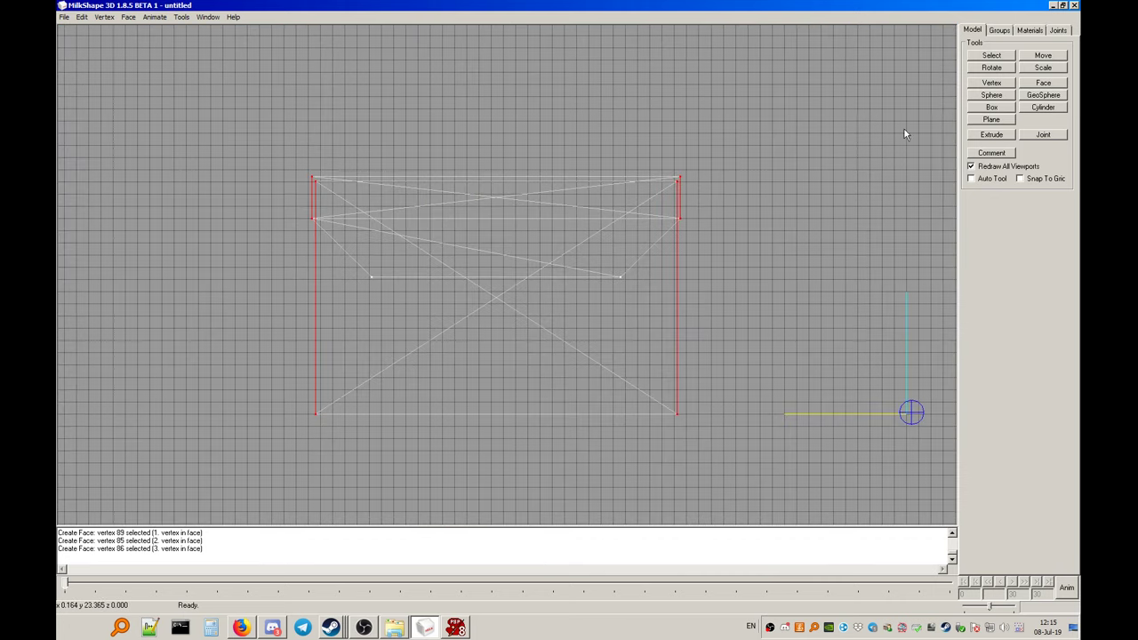
click(991, 55)
click(827, 233)
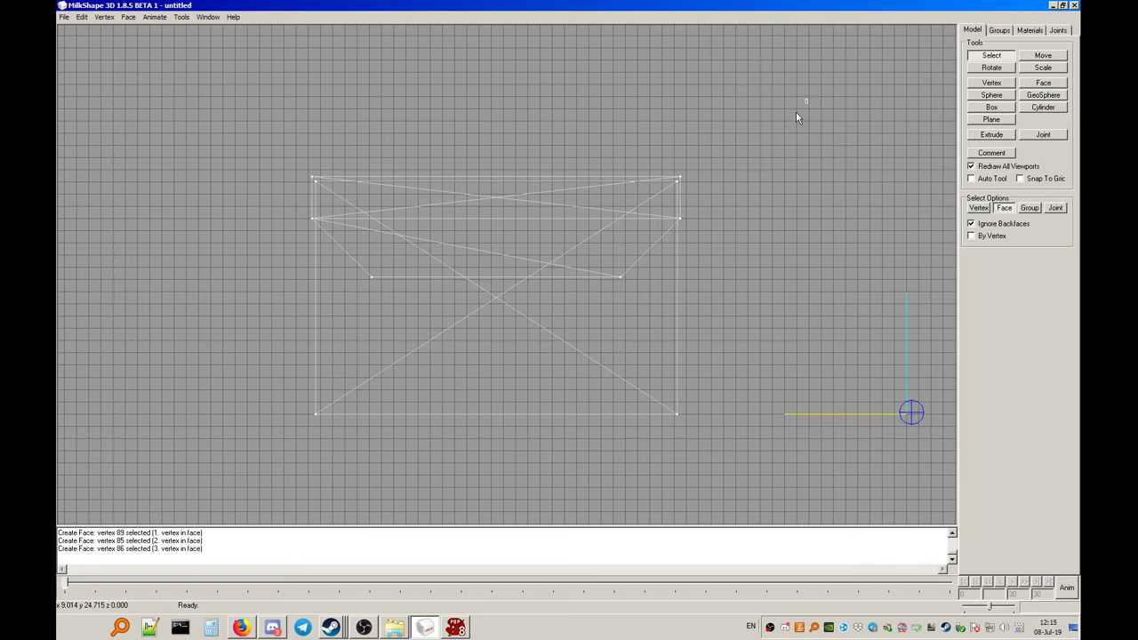
drag(807, 99, 188, 477)
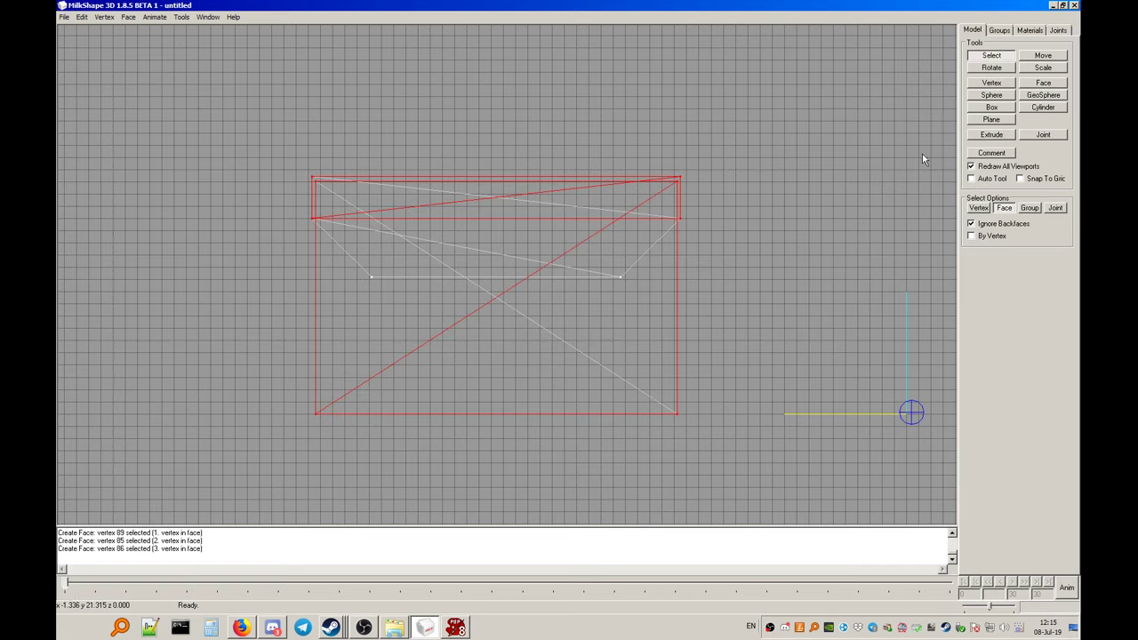
click(984, 57)
right_click(435, 199)
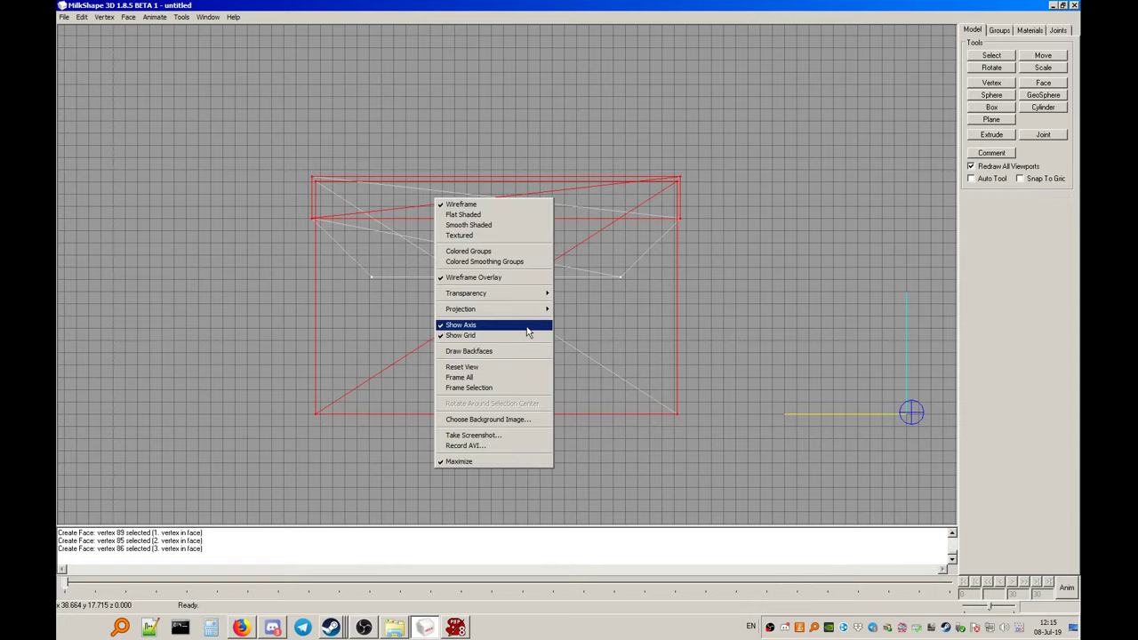
mouse_move(533, 309)
click(587, 310)
drag(589, 311, 249, 214)
In the Texture Coordinate Editor, remap the rear faces with Back projection into a region in the texture's lower-left area
click(208, 17)
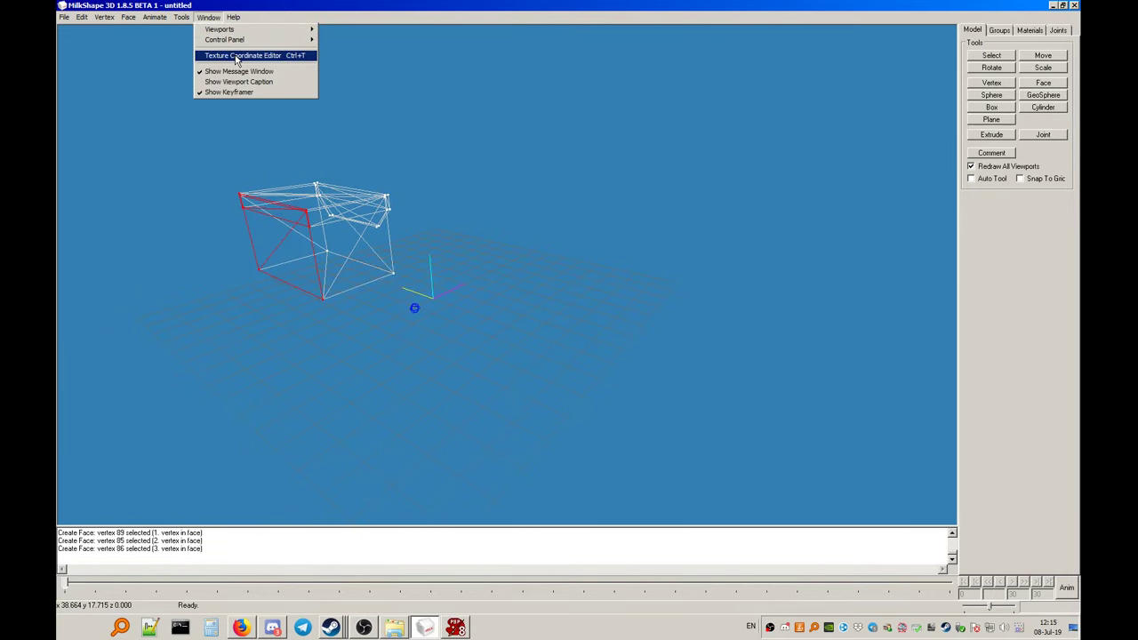
click(236, 56)
click(937, 349)
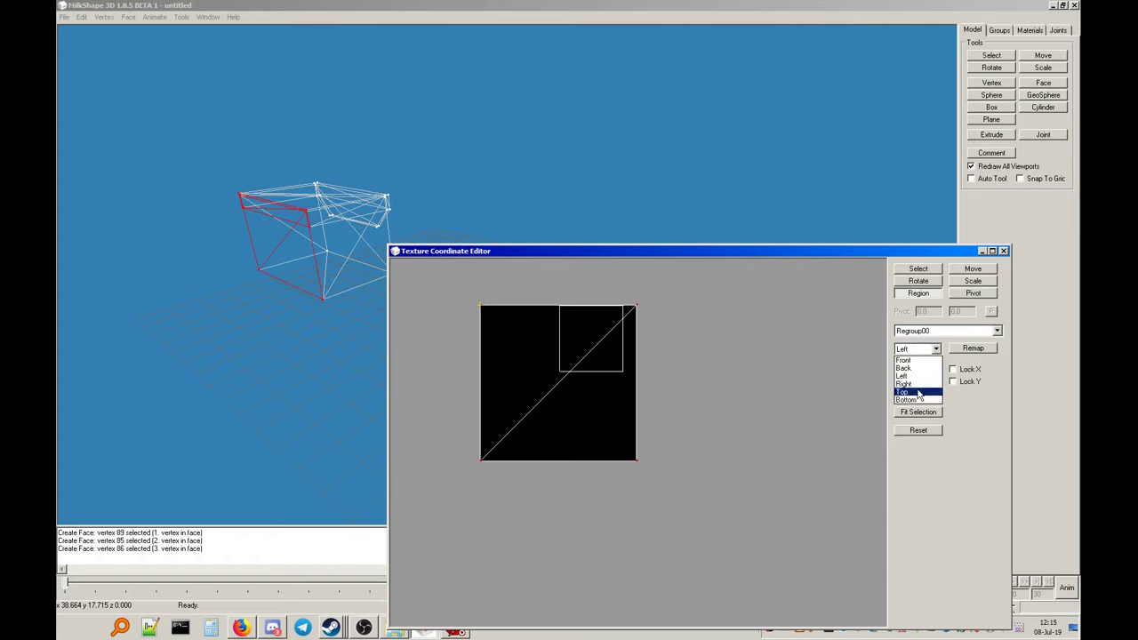
click(920, 368)
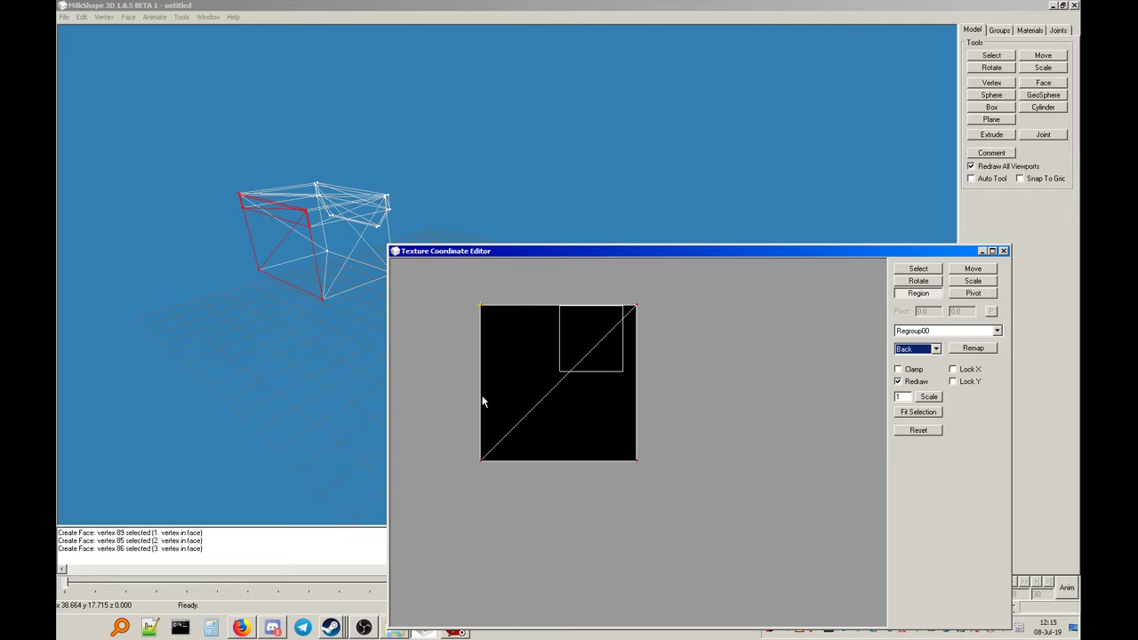
drag(481, 394, 558, 453)
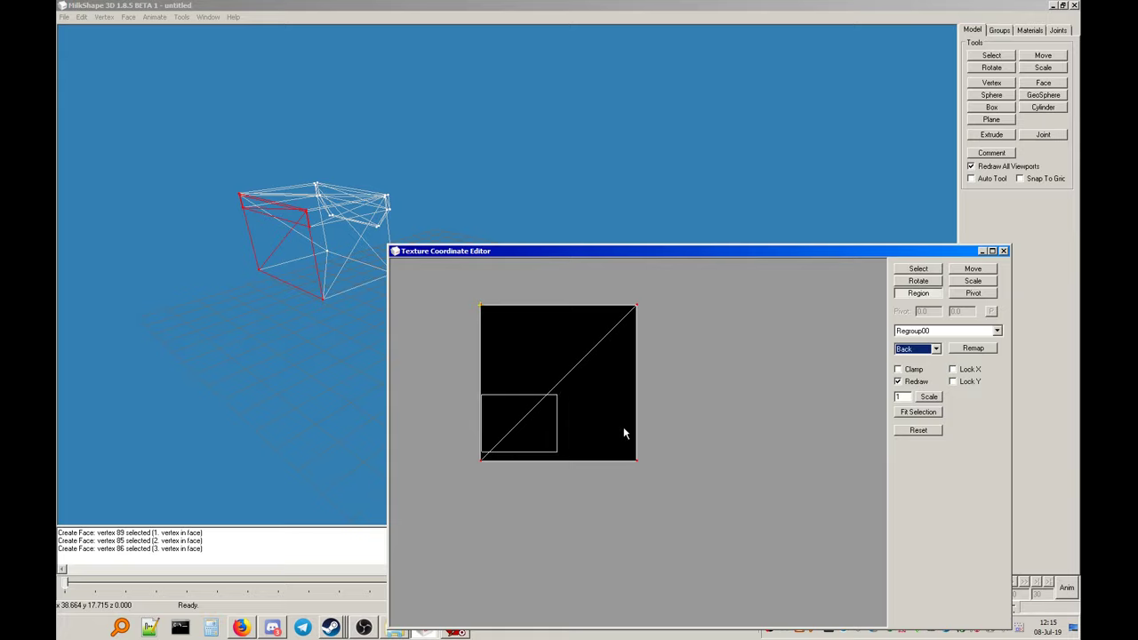
click(975, 349)
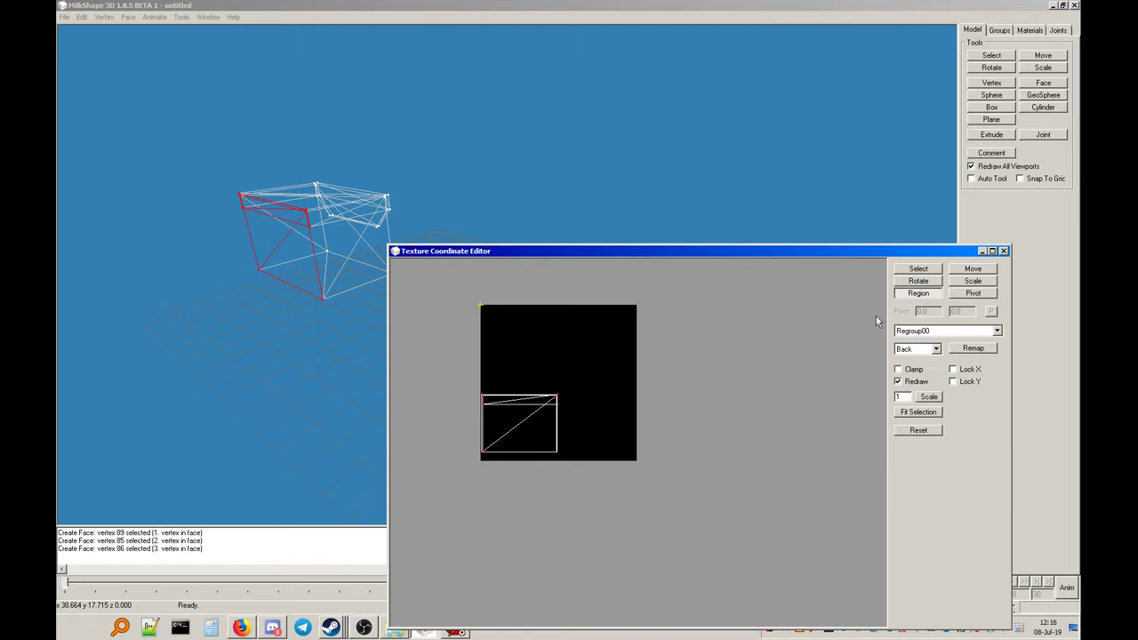
Close the texture editor and clear the face selection in the top view
right_click(423, 161)
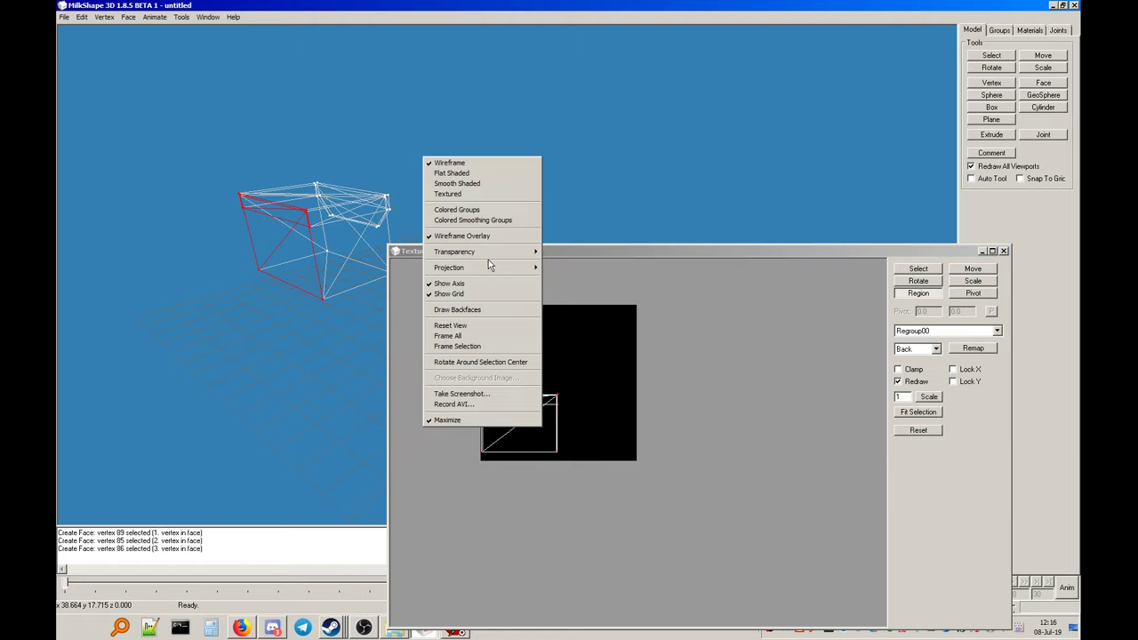
mouse_move(515, 268)
click(560, 312)
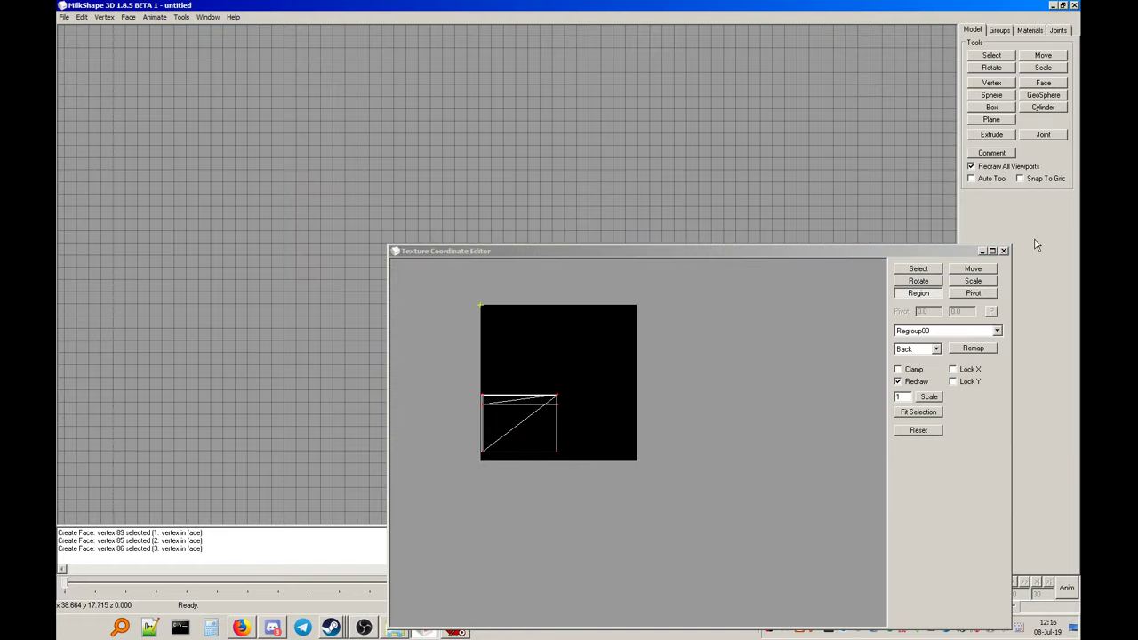
click(1004, 250)
ctrl+drag(863, 241, 405, 280)
click(991, 56)
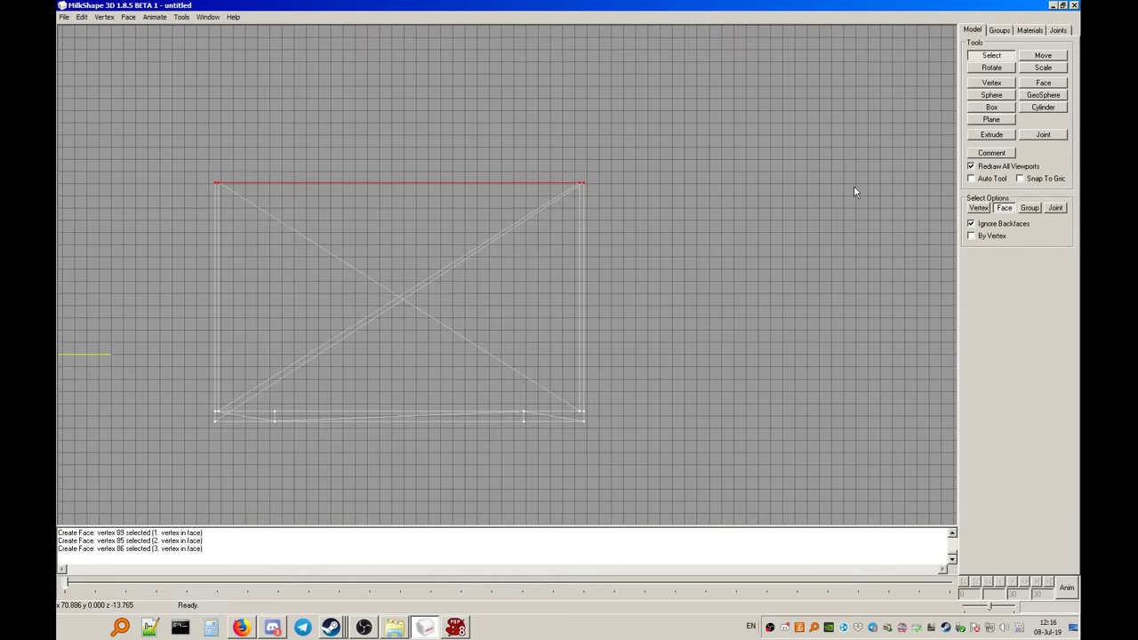
click(720, 211)
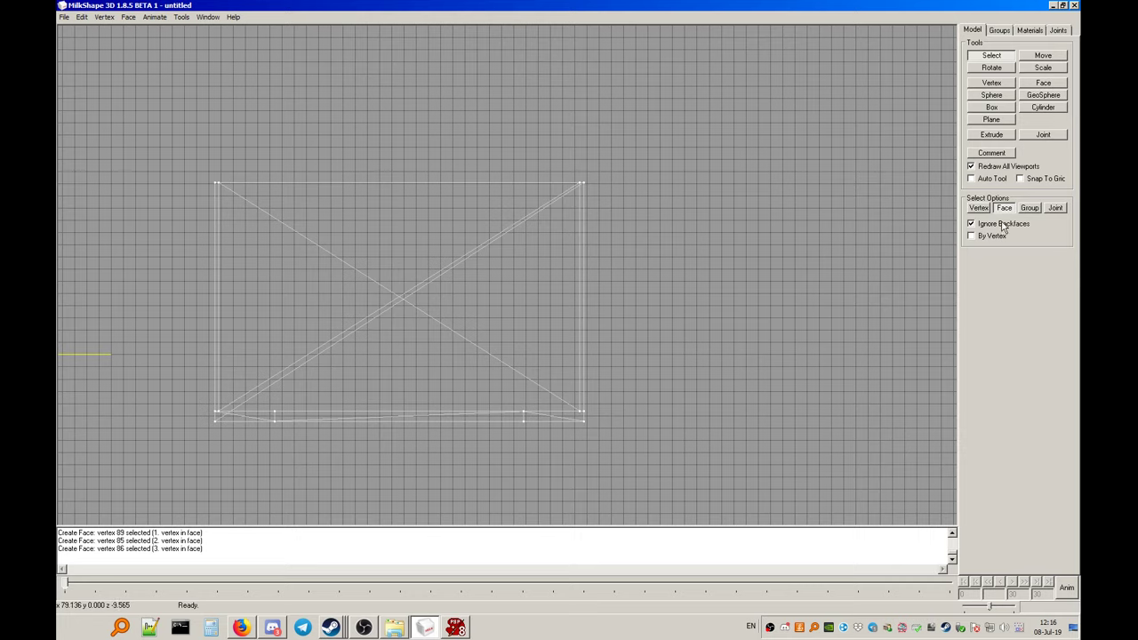
In the top view, select the top and bottom faces together with backfaces included, and show them in 3D
drag(572, 204, 224, 407)
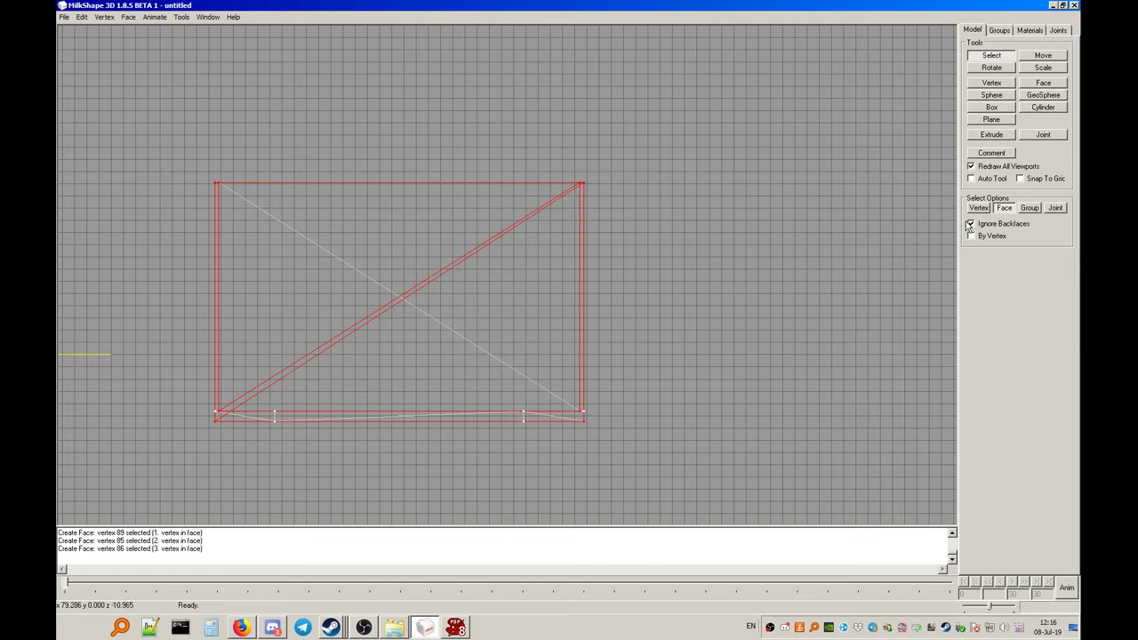
click(859, 230)
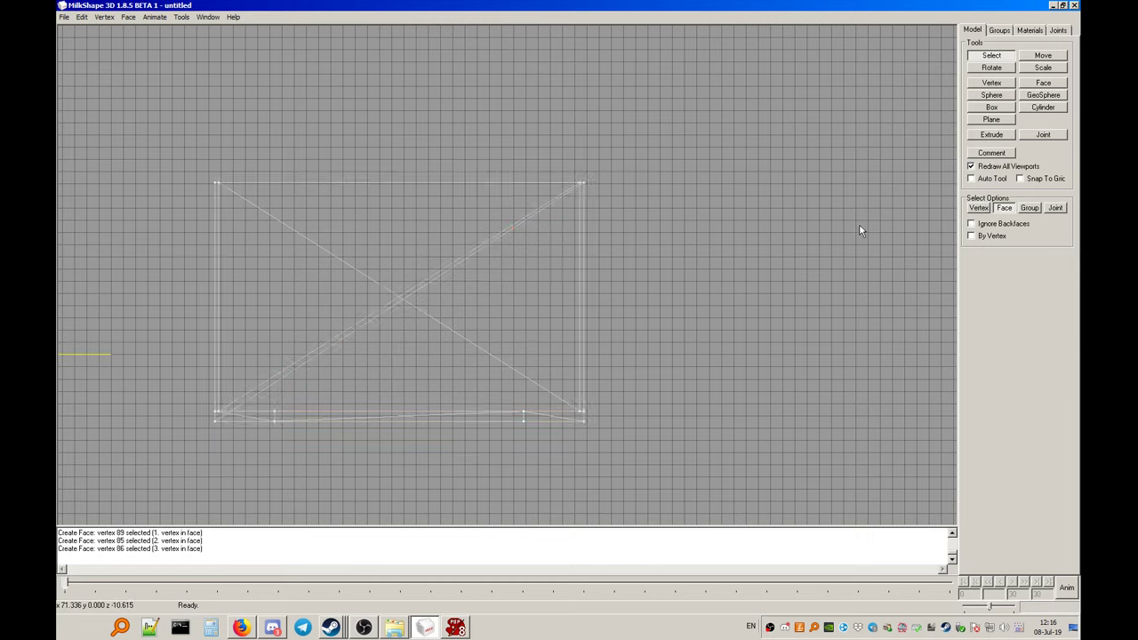
drag(565, 195, 231, 402)
click(991, 55)
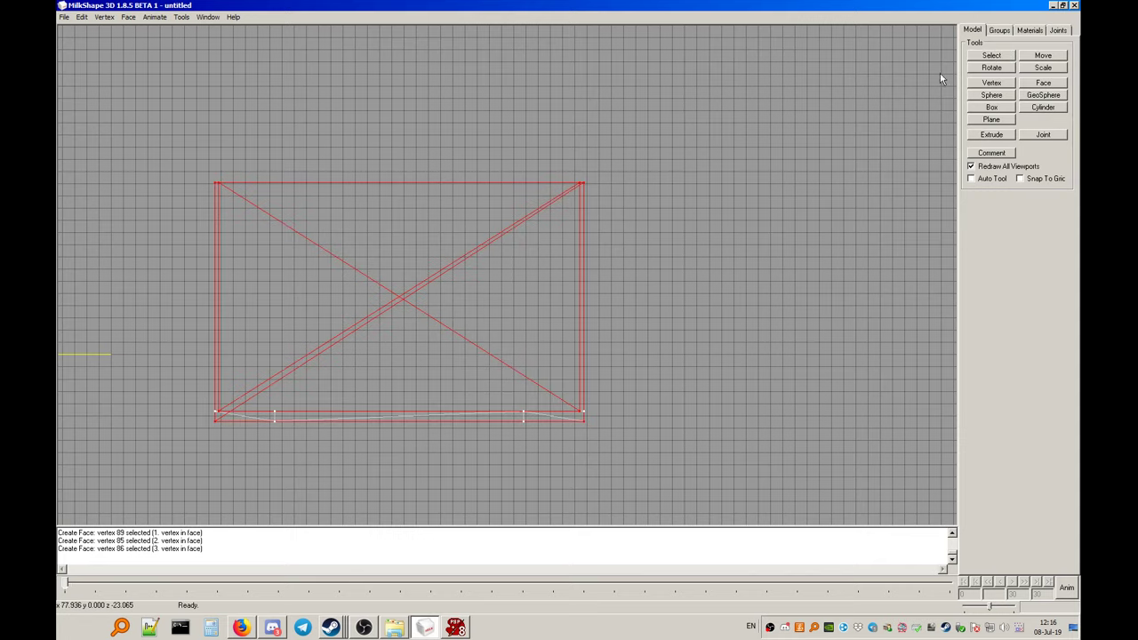
right_click(538, 203)
mouse_move(580, 312)
click(689, 317)
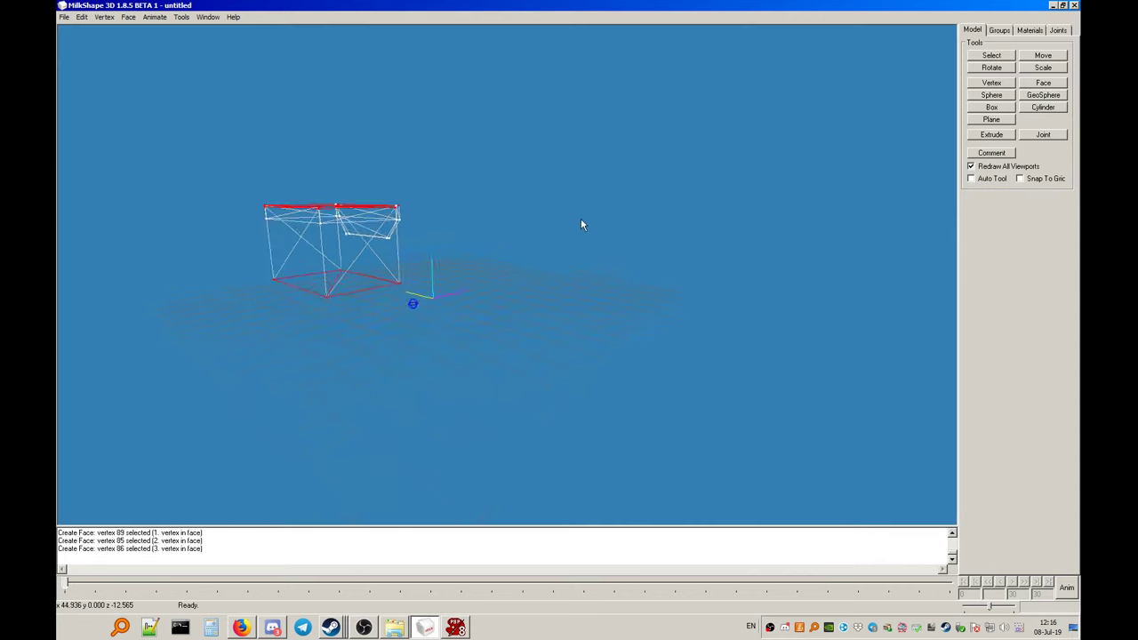
In the Texture Coordinate Editor, remap the selected top and bottom faces with Top projection into a region in the texture's lower-right area
drag(628, 179, 256, 196)
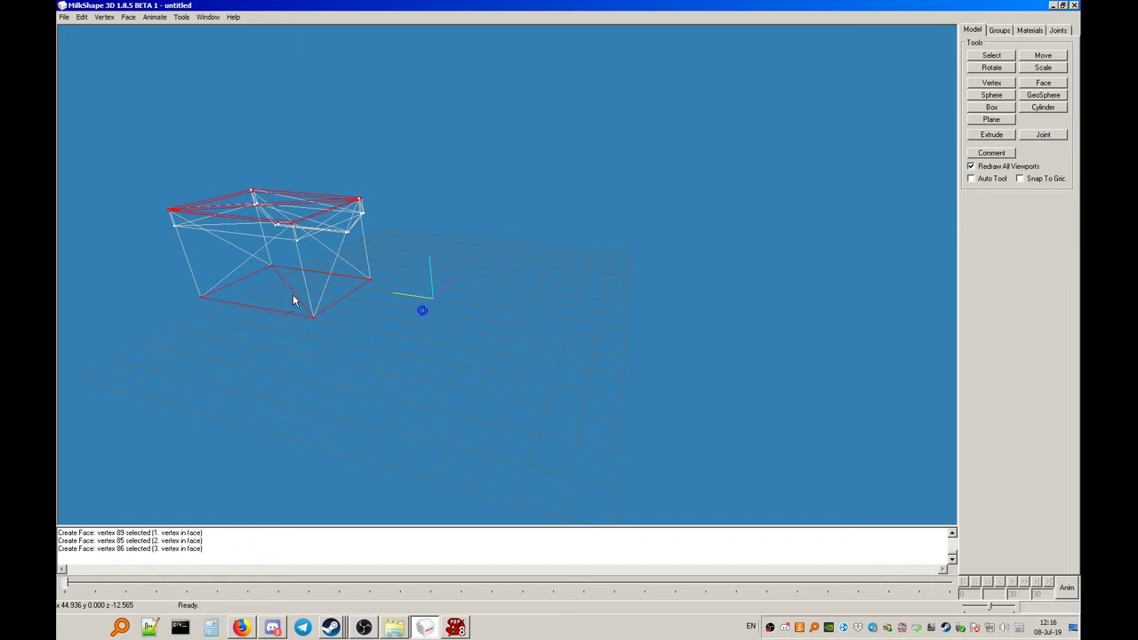
click(995, 56)
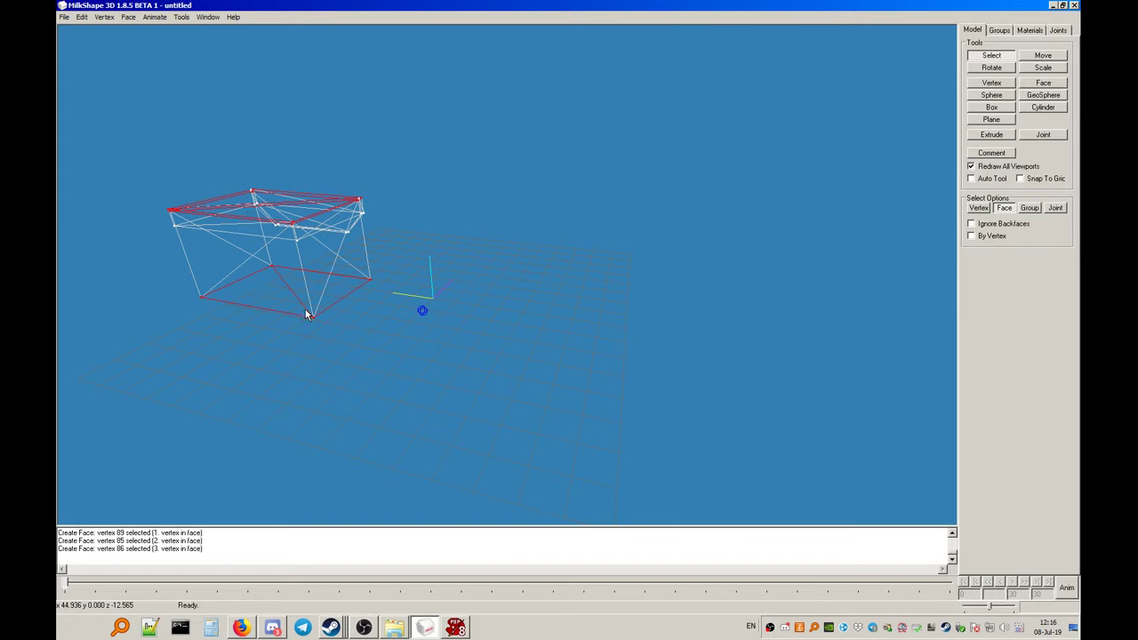
click(1005, 58)
drag(563, 166, 416, 98)
click(213, 17)
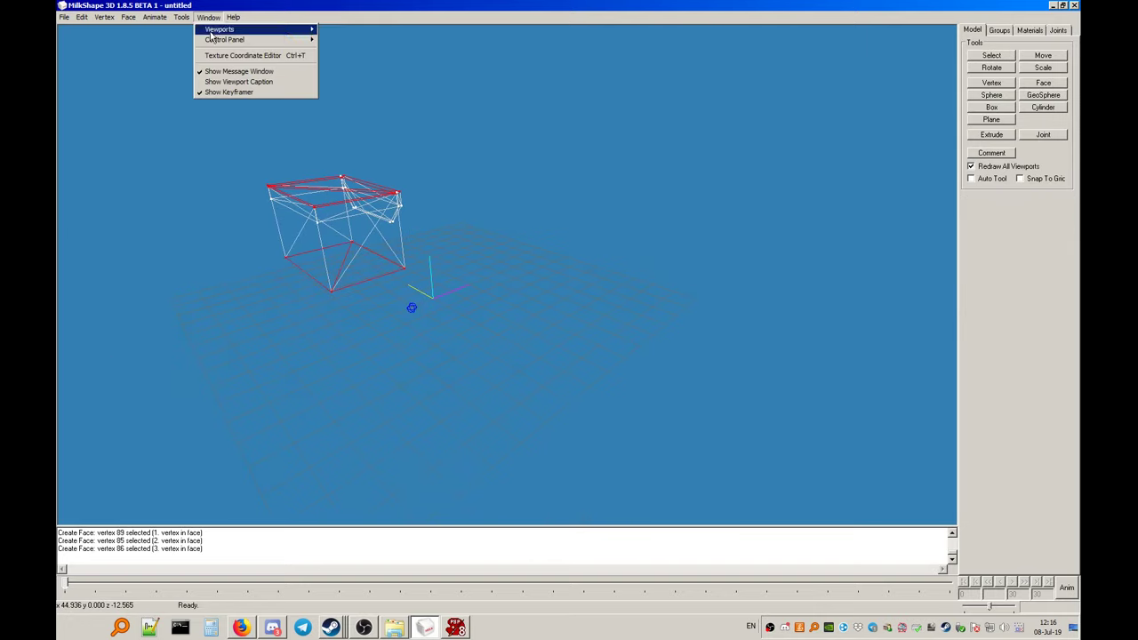
click(259, 56)
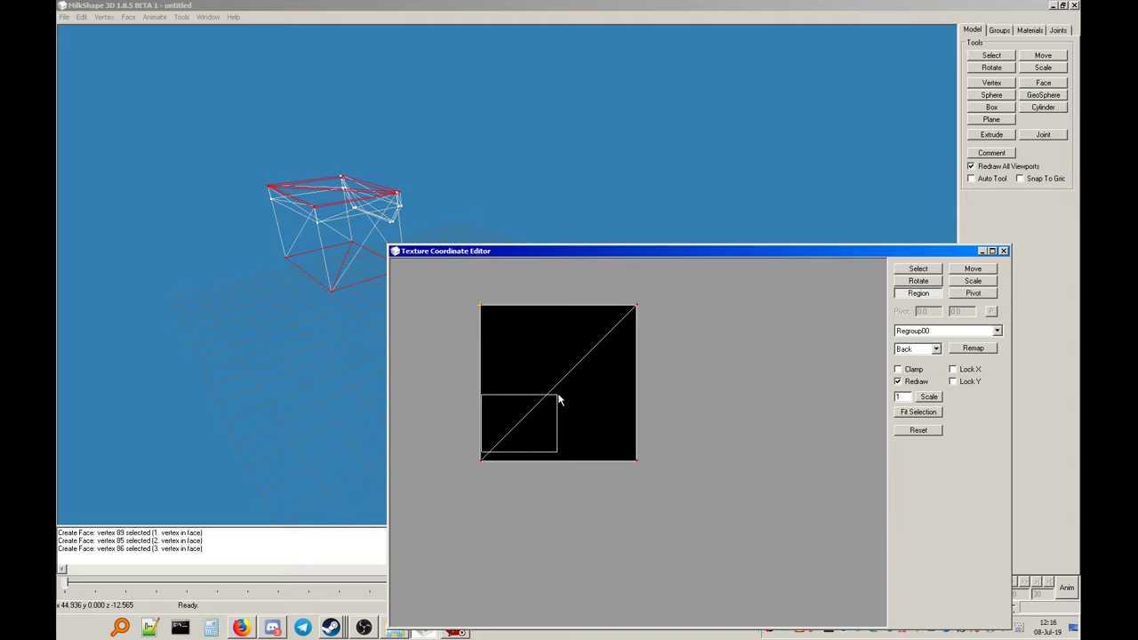
drag(558, 400, 559, 400)
drag(615, 444, 637, 455)
click(915, 350)
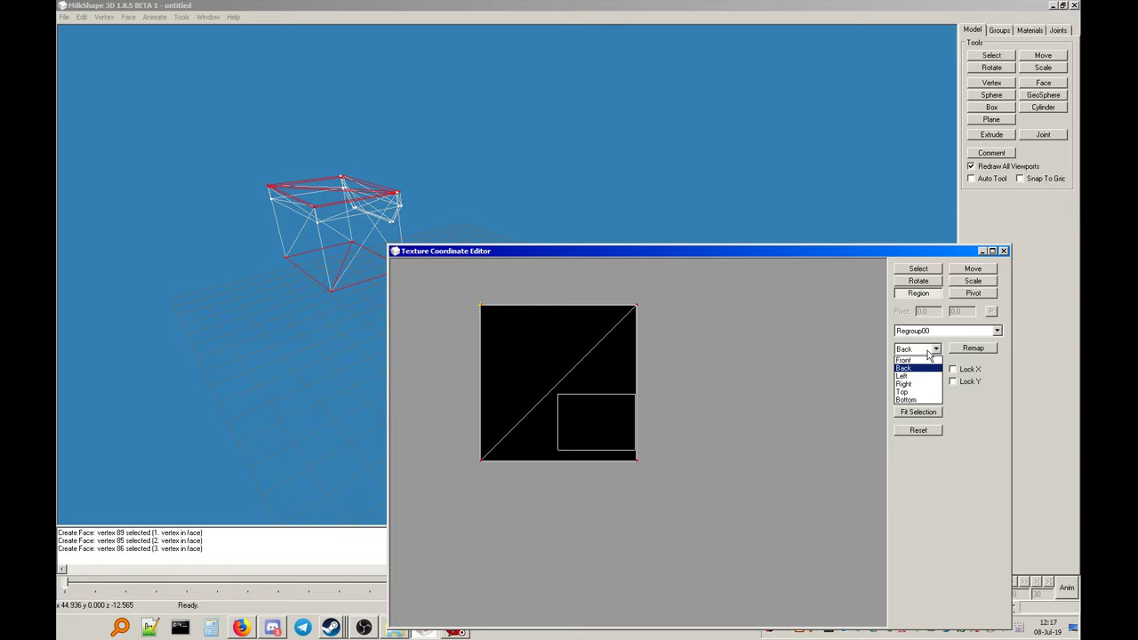
click(905, 392)
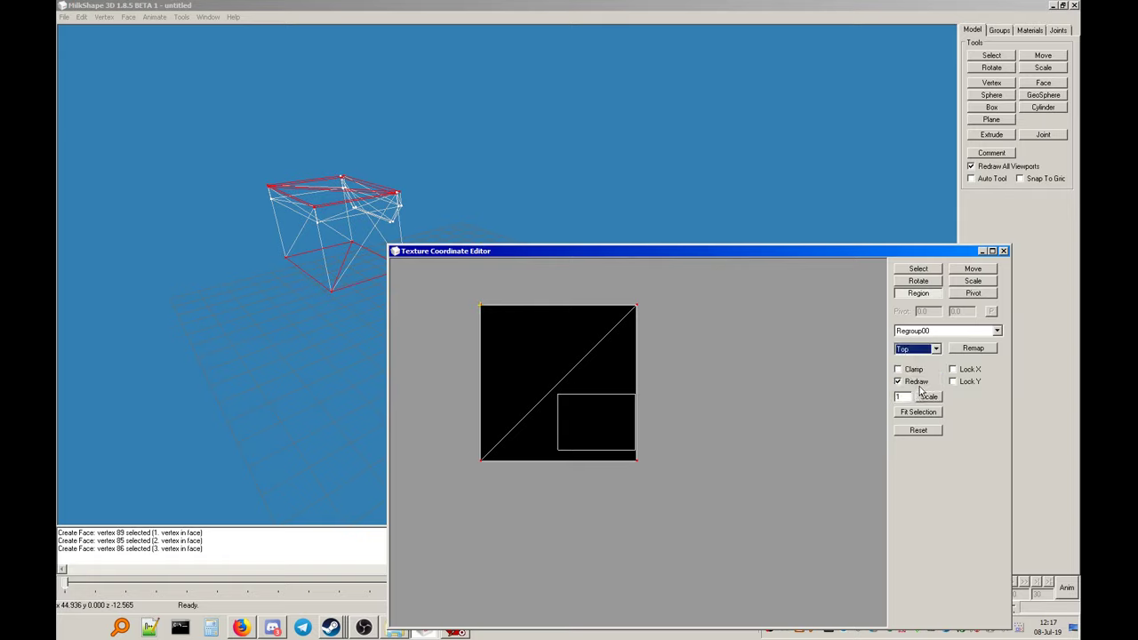
click(977, 353)
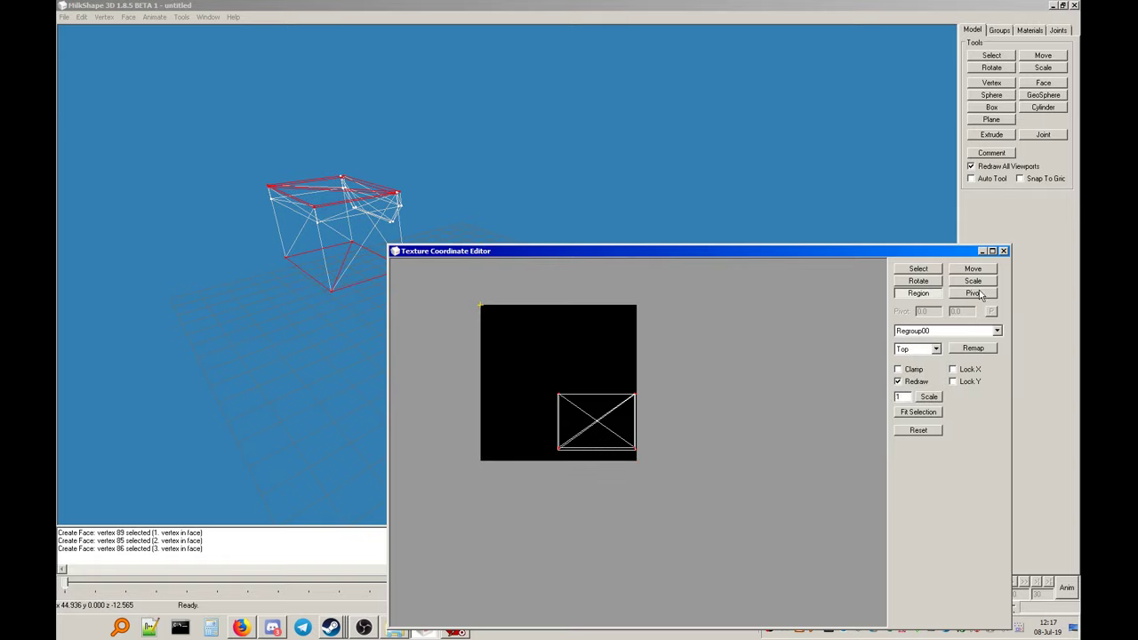
click(1002, 251)
Change the viewport to the top view and select all of the model's faces with By Vertex enabled
click(991, 56)
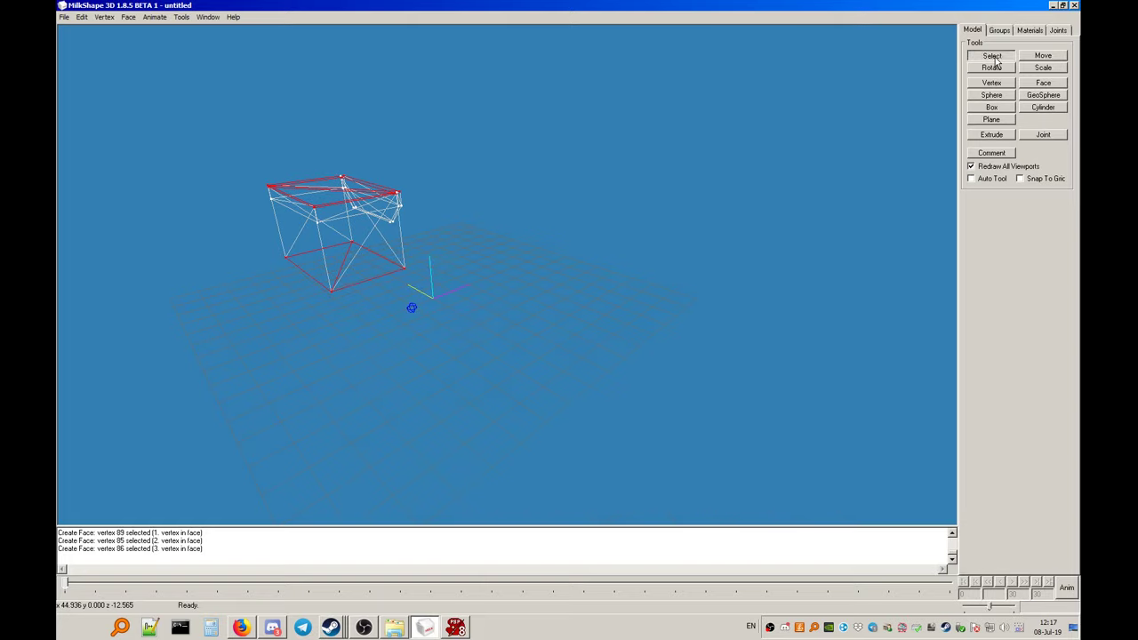
right_click(380, 126)
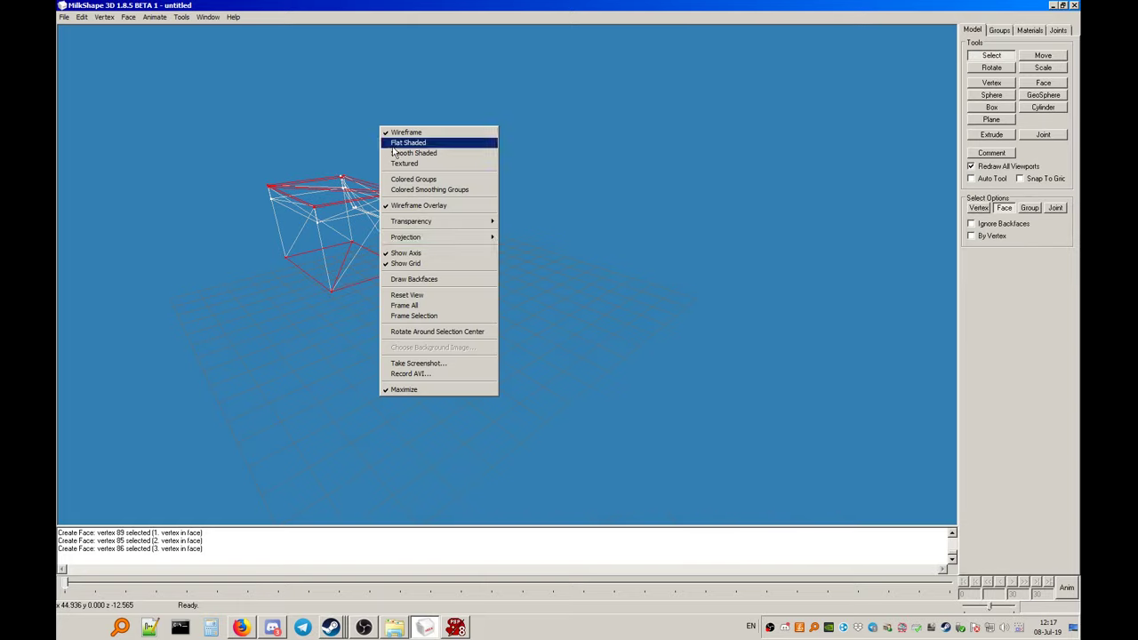
mouse_move(438, 238)
click(513, 289)
click(970, 236)
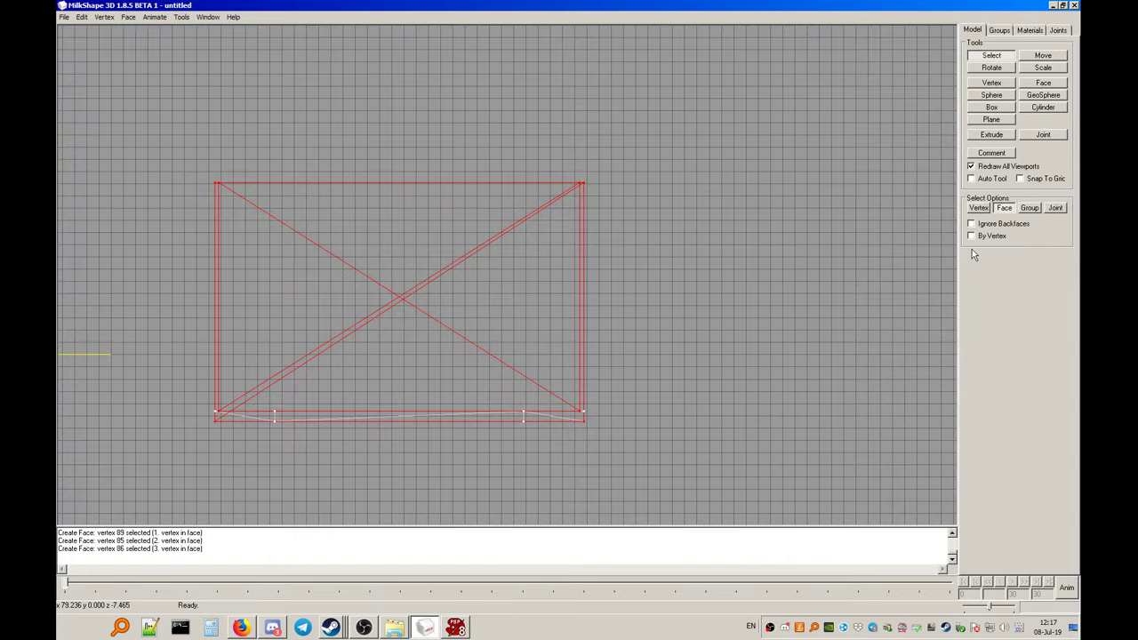
click(813, 253)
drag(697, 105, 165, 488)
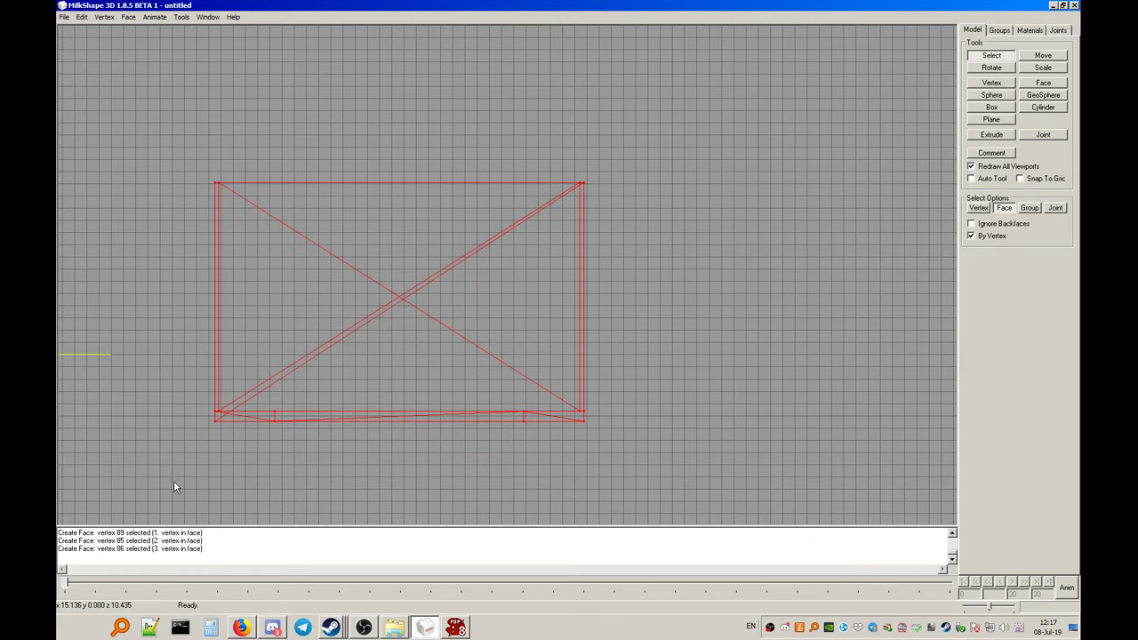
Show the model's full UV layout in the Texture Coordinate Editor with its window fully visible, and switch to Paint Shop Pro
click(207, 17)
click(236, 54)
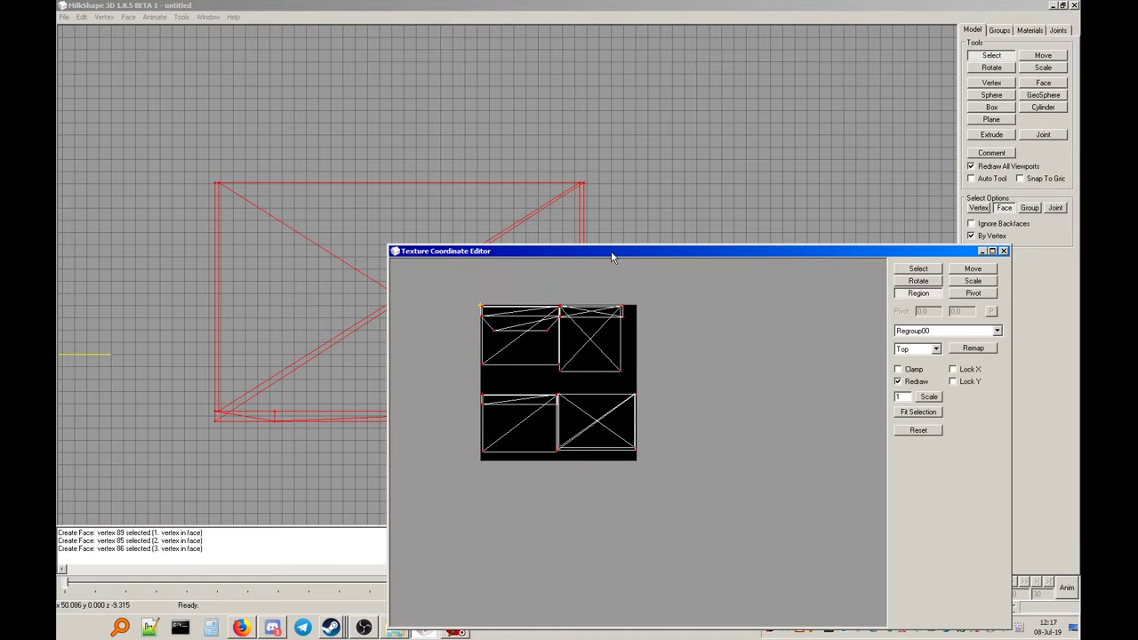
drag(611, 257, 580, 164)
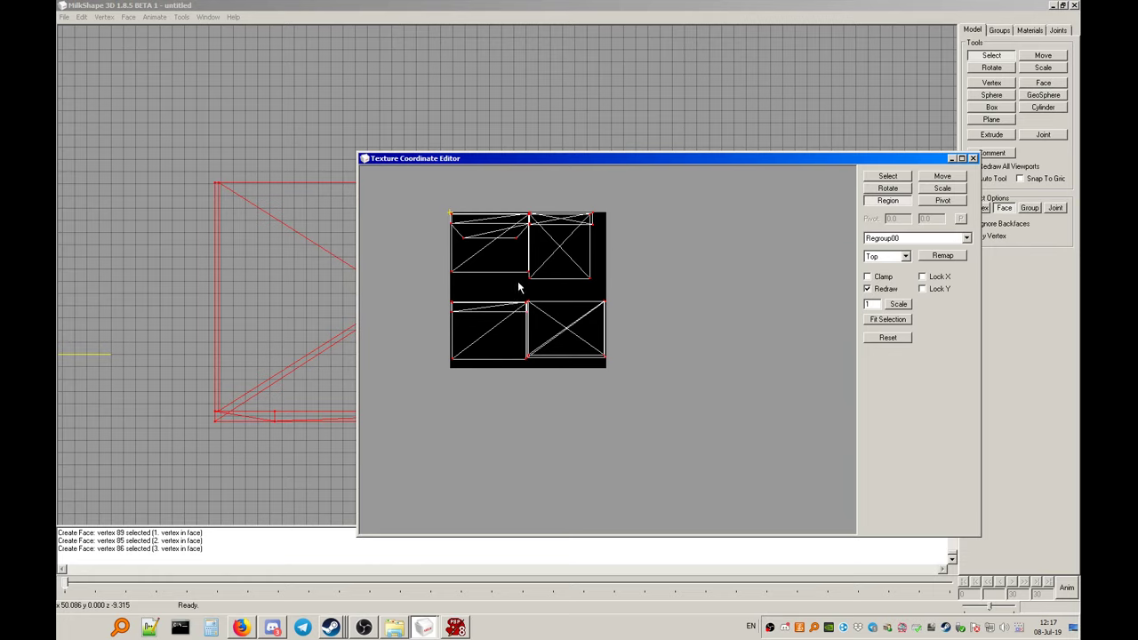
click(455, 627)
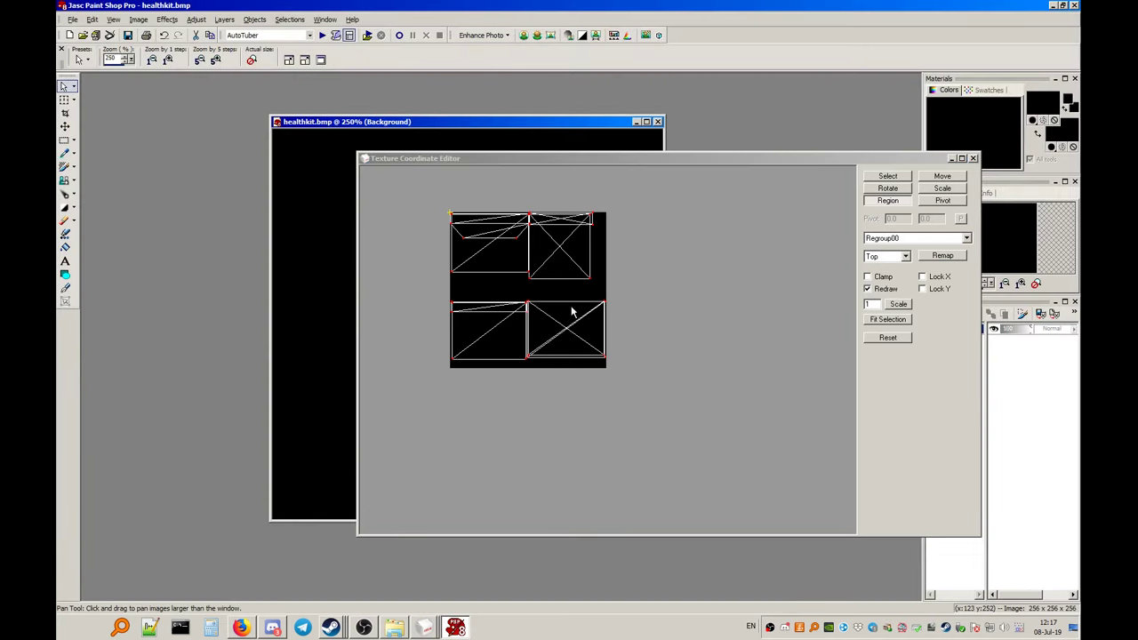
click(974, 158)
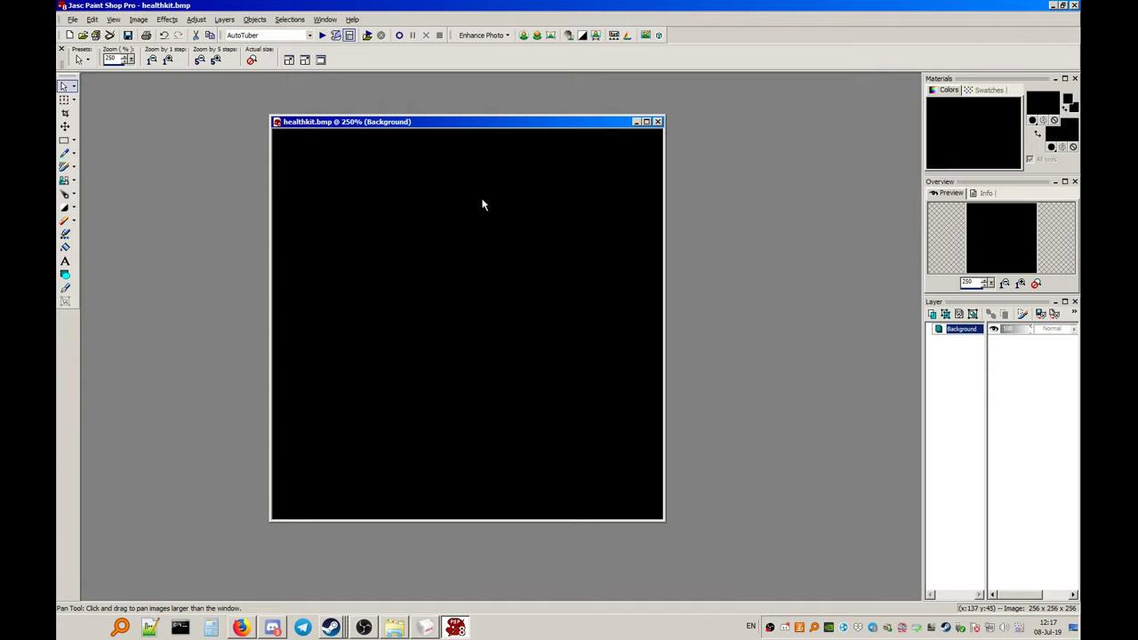
key(s)
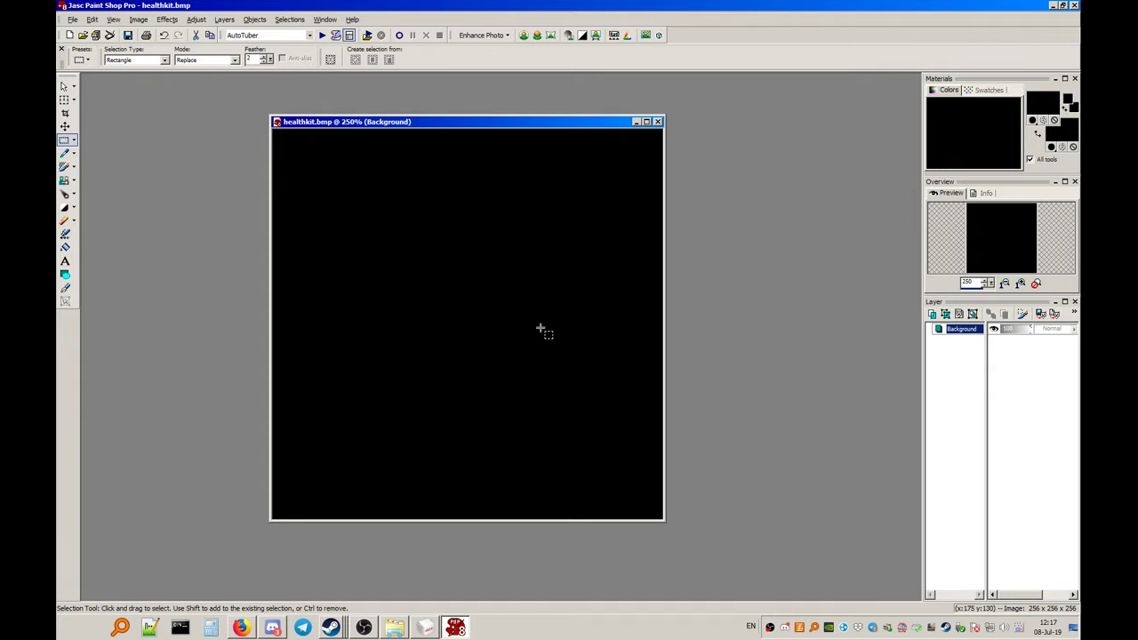
key(ctrl+e)
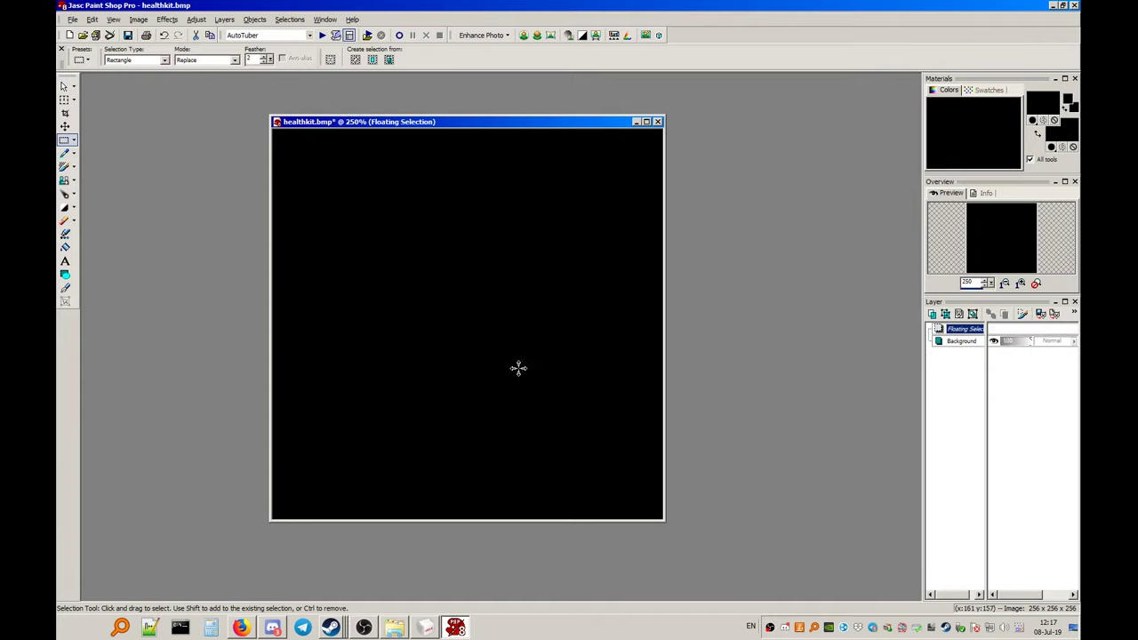
drag(334, 257, 504, 384)
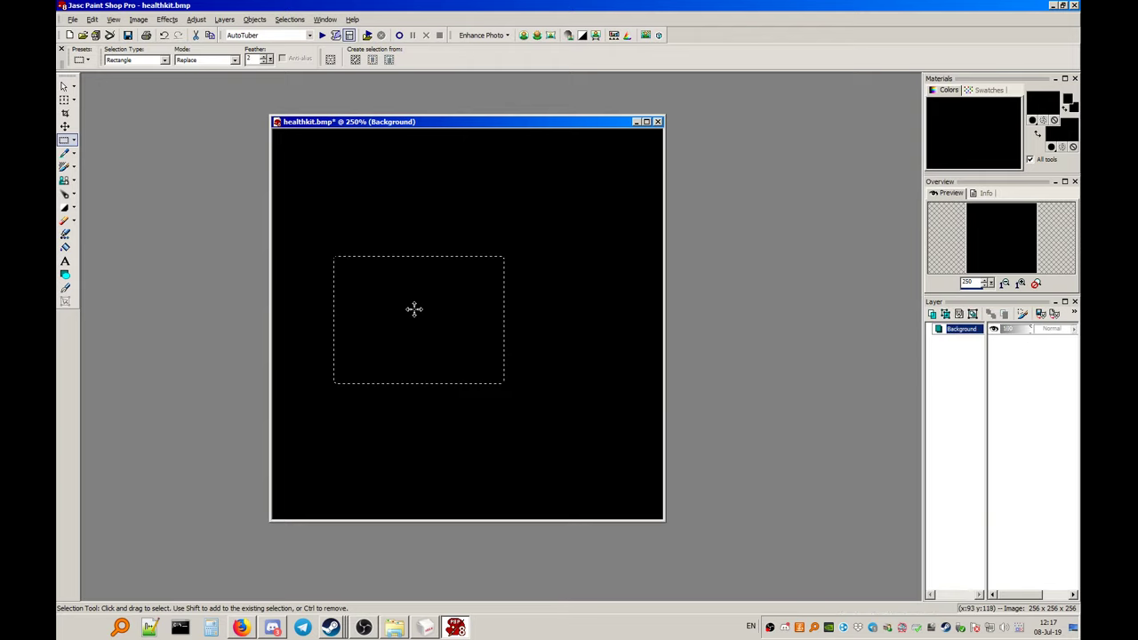
scroll(458, 345, down, 3)
key(ctrl+e)
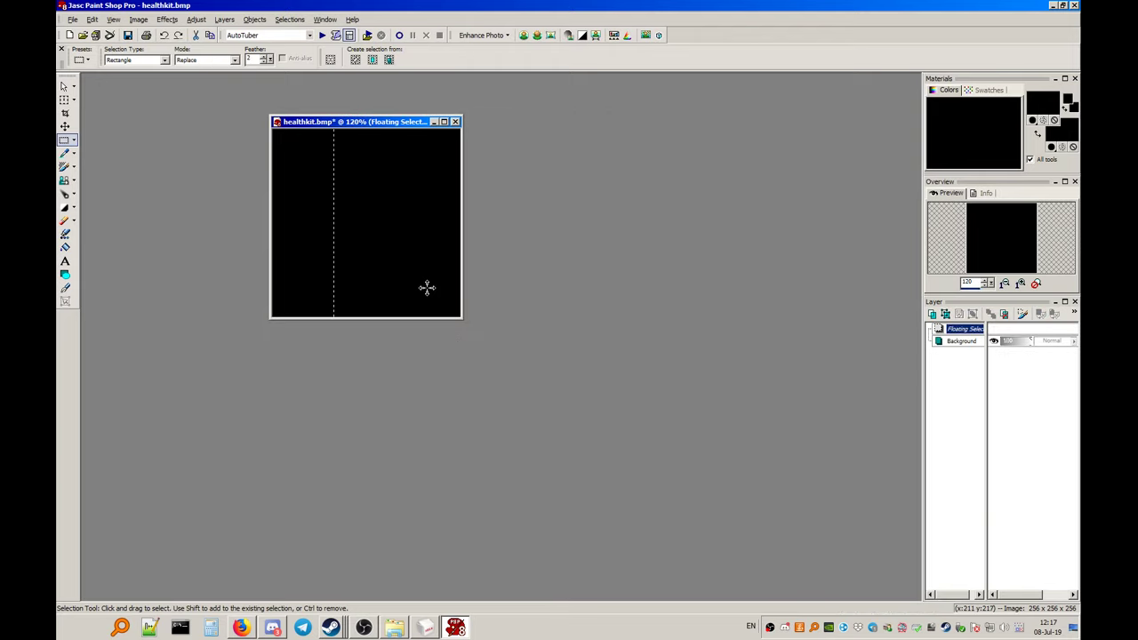
From the screenshot pasted as a new image, copy the square UV layout area with feather 0, and close that image without saving
click(426, 287)
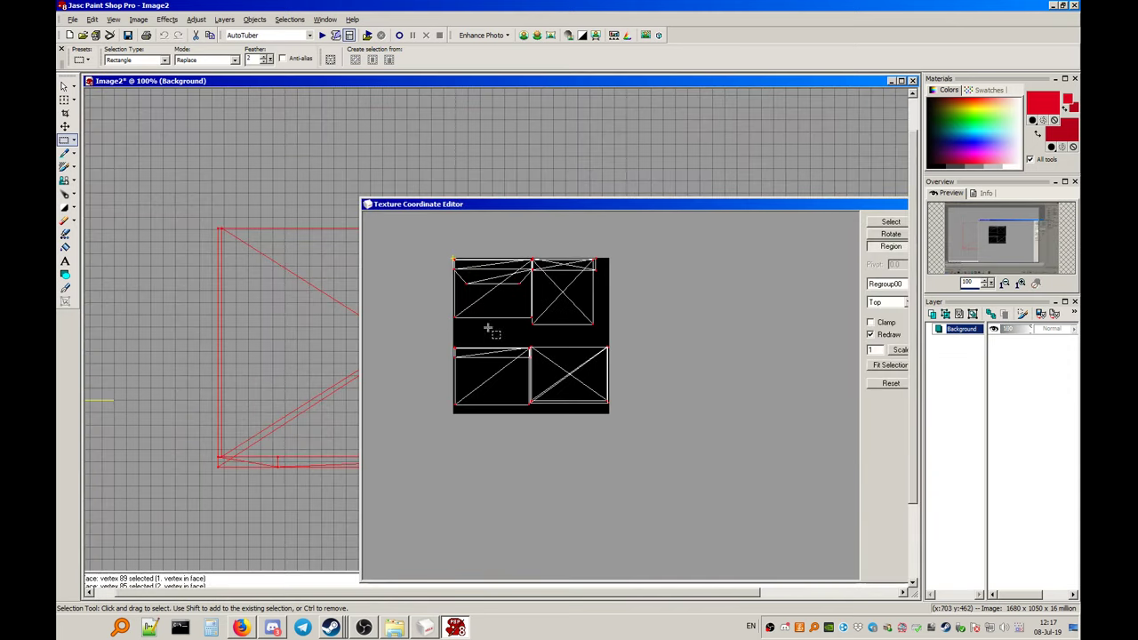
scroll(487, 329, up, 3)
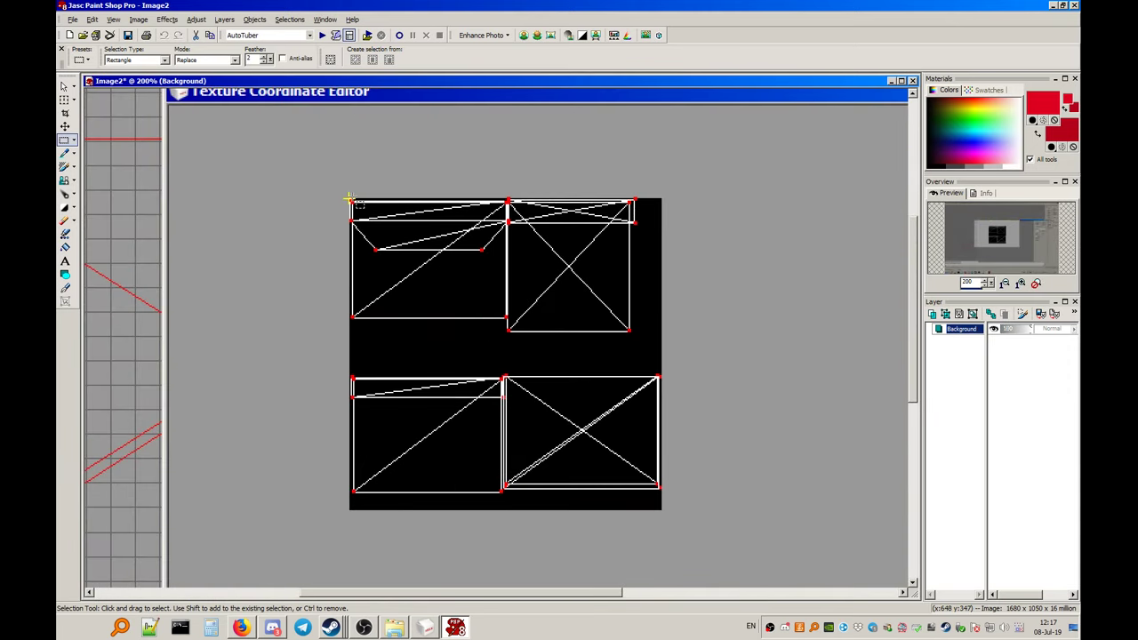
drag(350, 199, 662, 512)
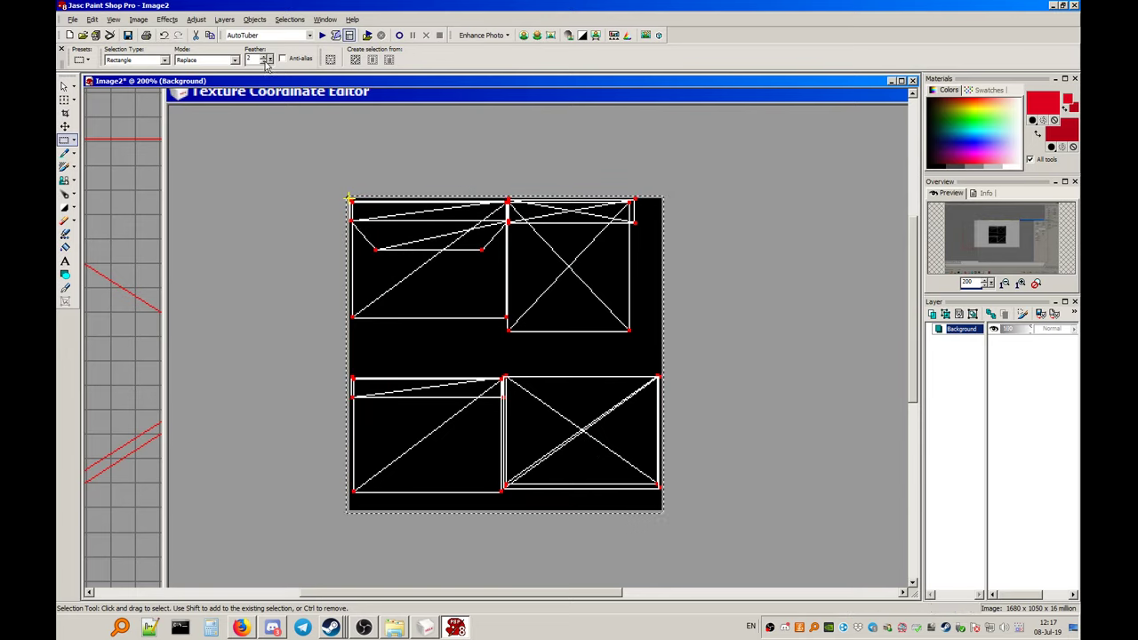
click(346, 216)
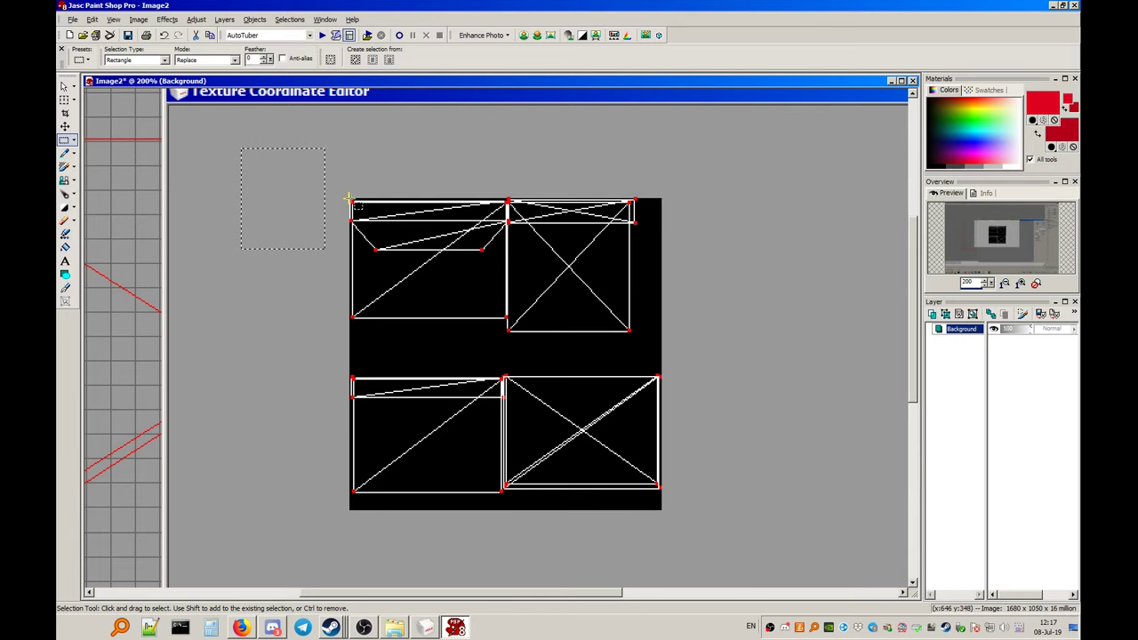
drag(351, 199, 662, 511)
click(912, 81)
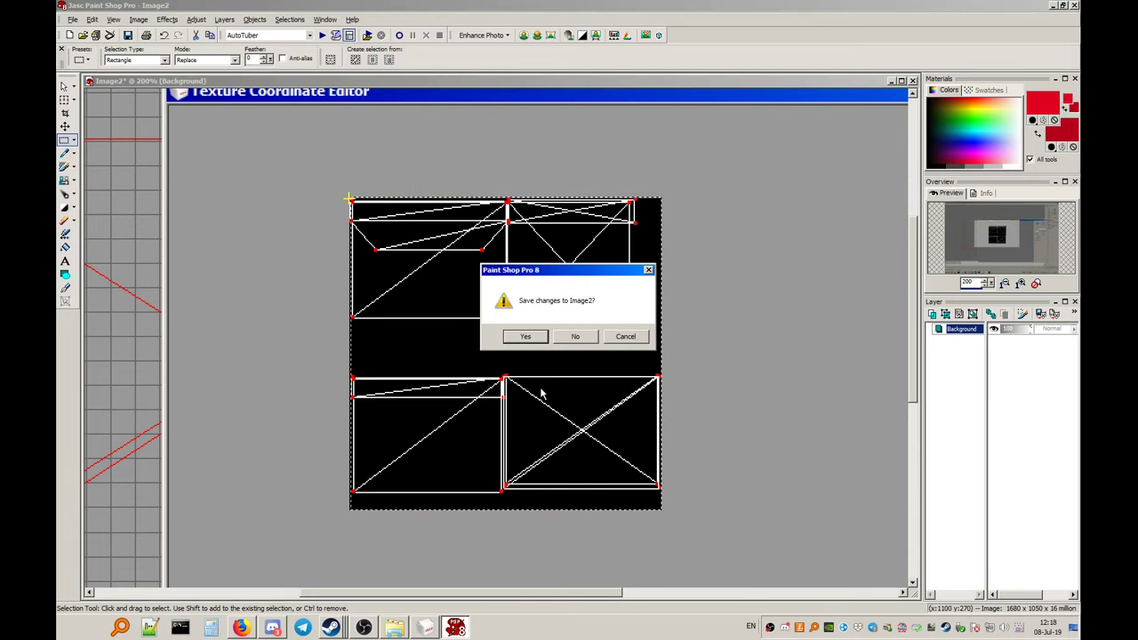
click(578, 340)
Increase the color depth of healthkit.bmp to 16 Million Colors (24 bit)
scroll(387, 203, up, 1)
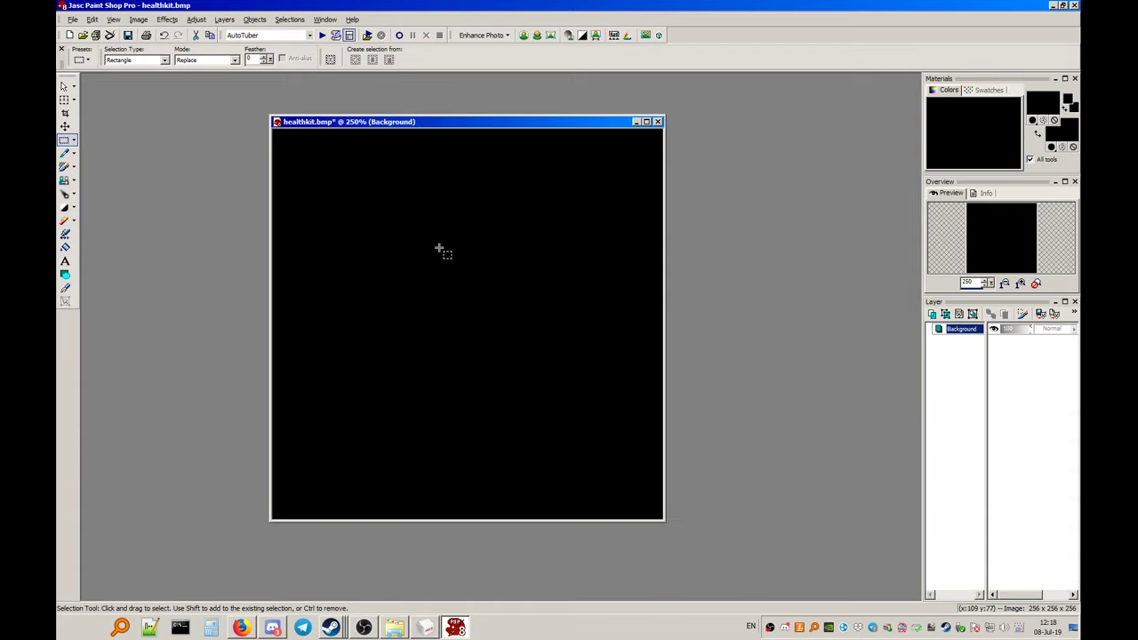
click(137, 19)
mouse_move(217, 223)
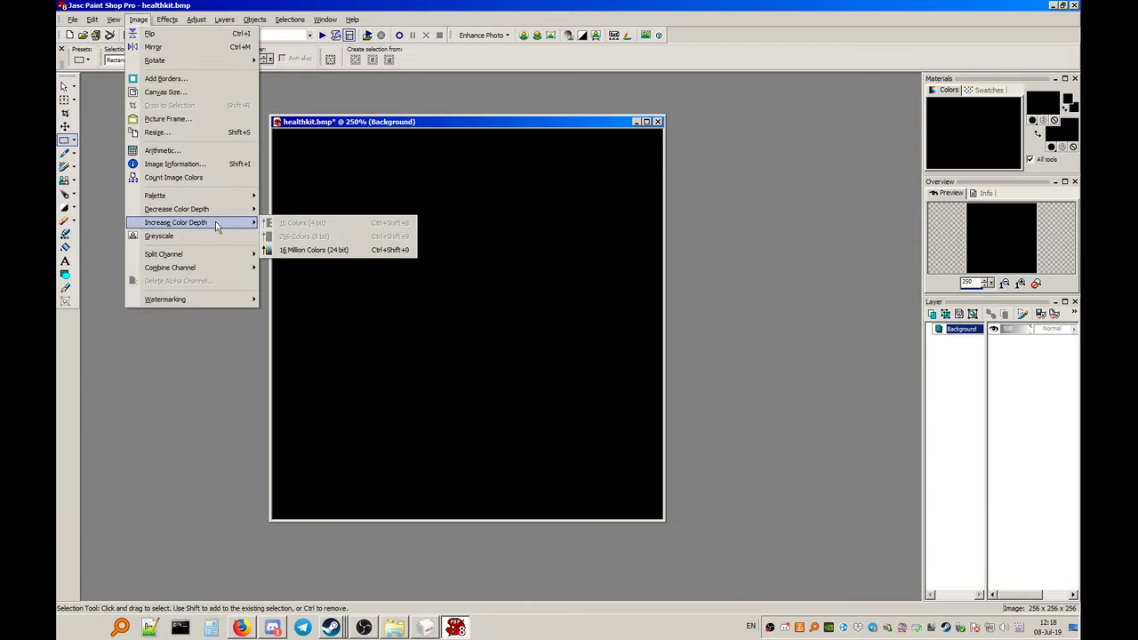
click(320, 250)
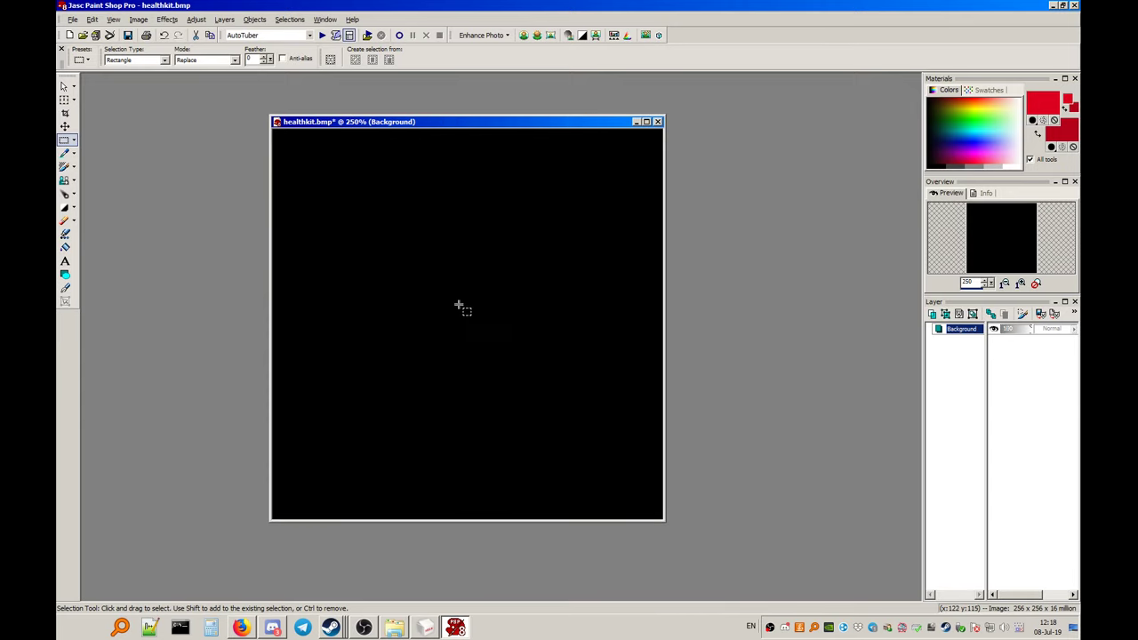
Paste the UV layout as a floating selection onto healthkit.bmp and nudge it into line with the canvas's upper-left corner
drag(492, 345, 466, 326)
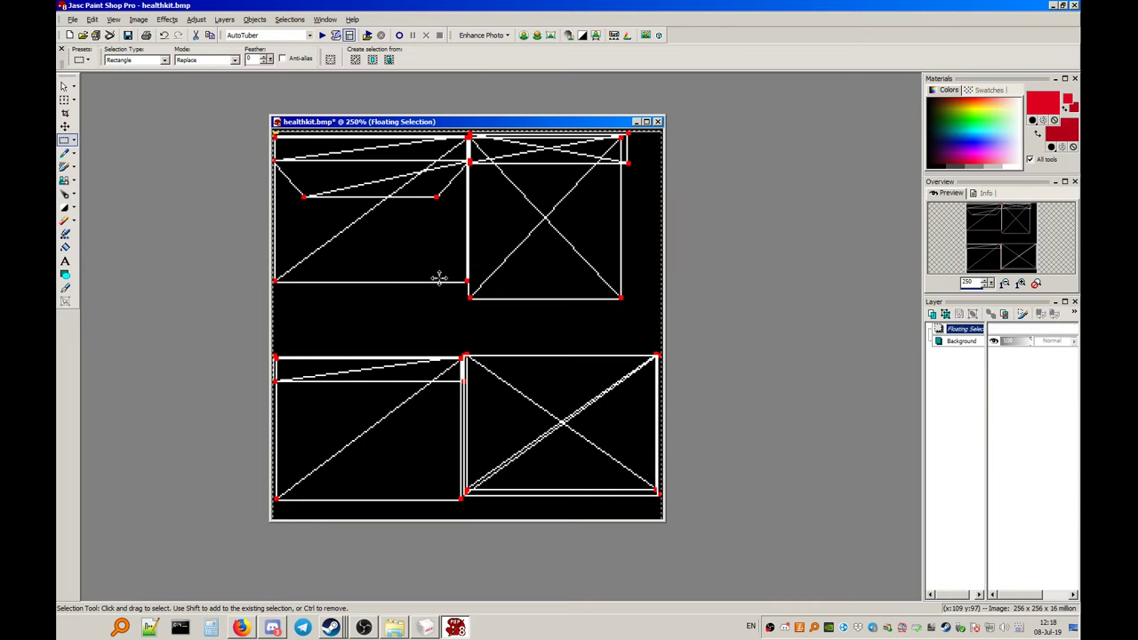
key(Left)
key(Up)
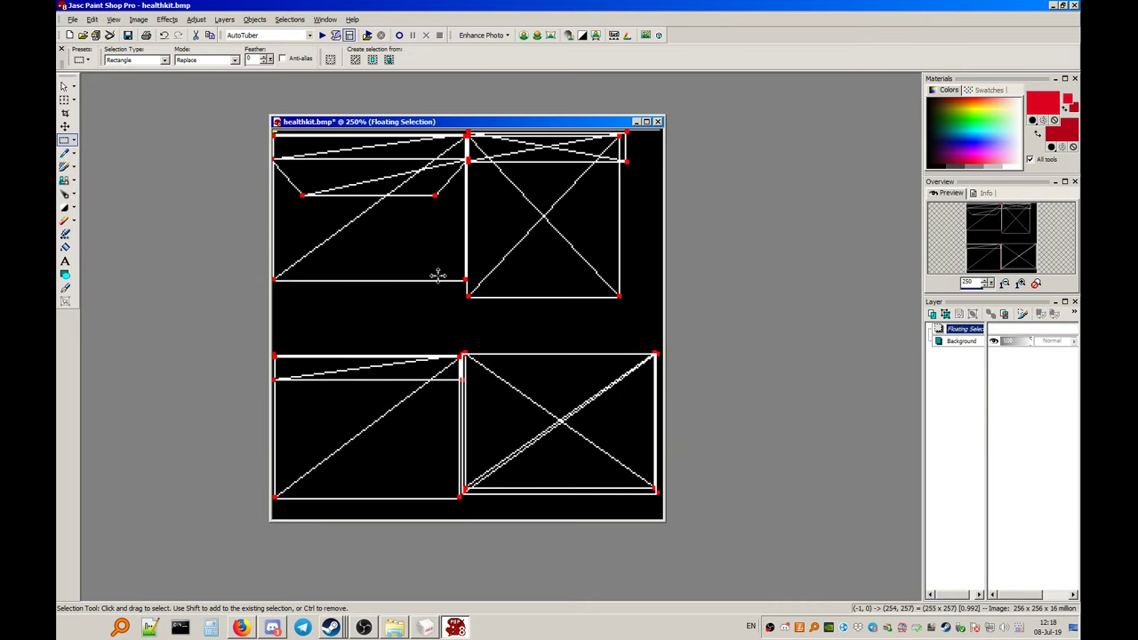
Switch to MilkShape 3D to view the UV layout in the Texture Coordinate Editor again, and return to Paint Shop Pro
click(445, 628)
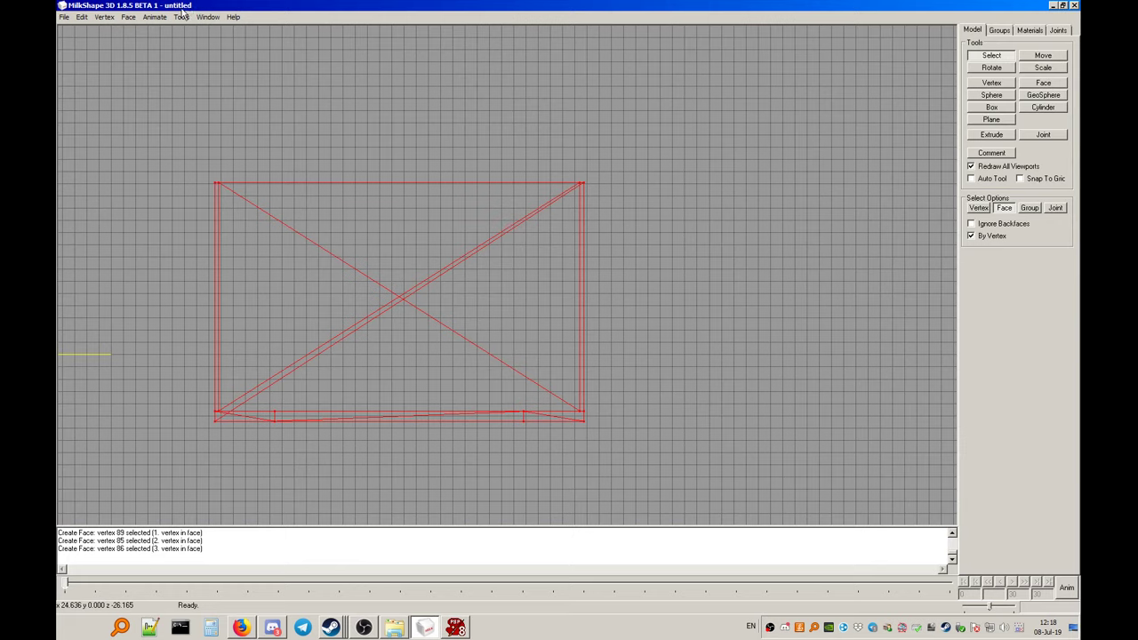
click(206, 17)
click(253, 54)
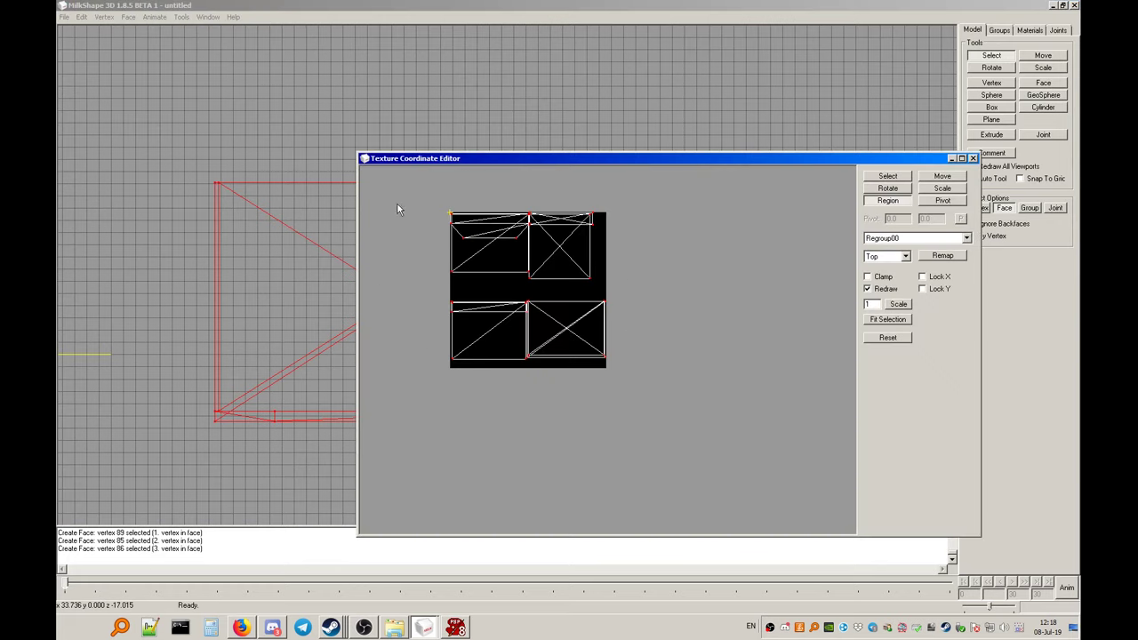
click(455, 628)
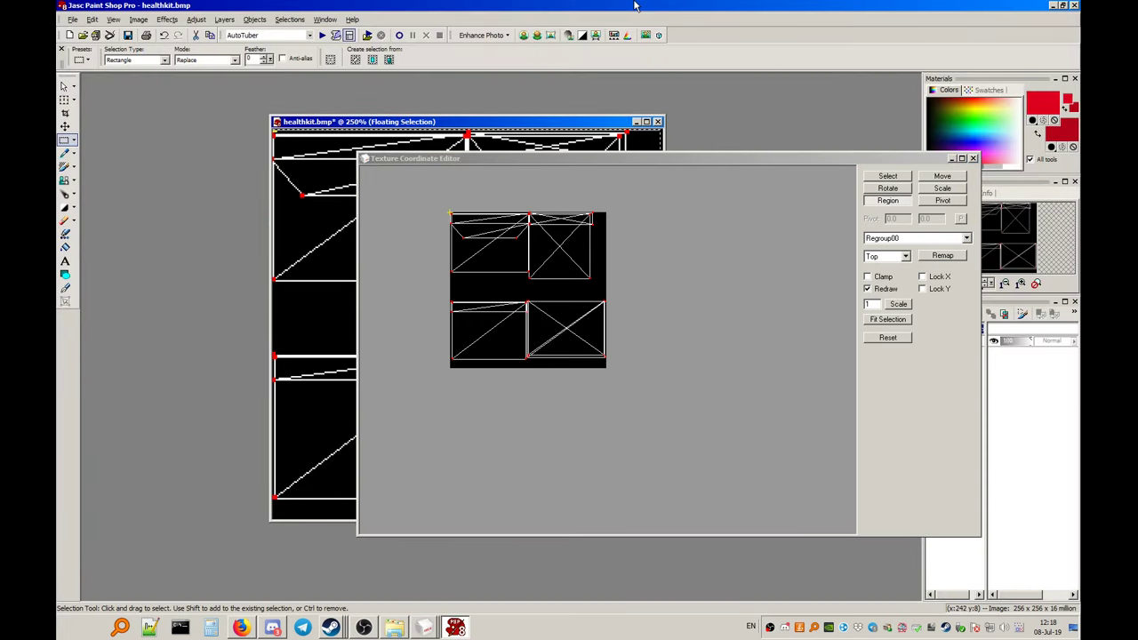
click(950, 158)
Create a new 512 x 512 pixel image with 16 million colors and a black raster background
scroll(446, 199, down, 2)
click(70, 35)
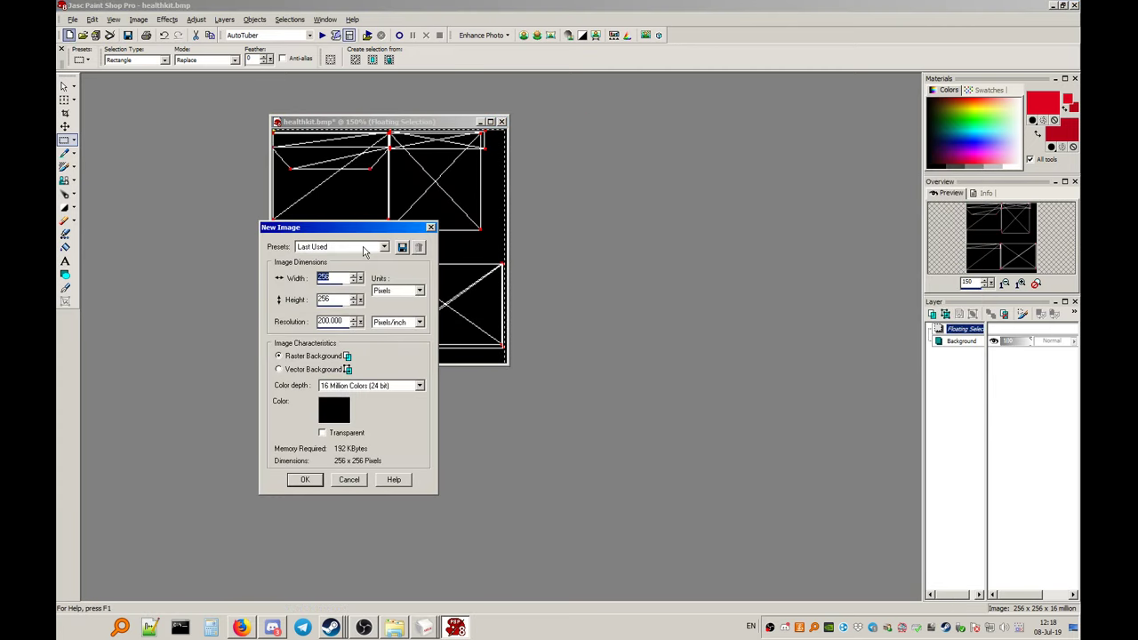
text(512)
key(Tab)
text(512)
key(Return)
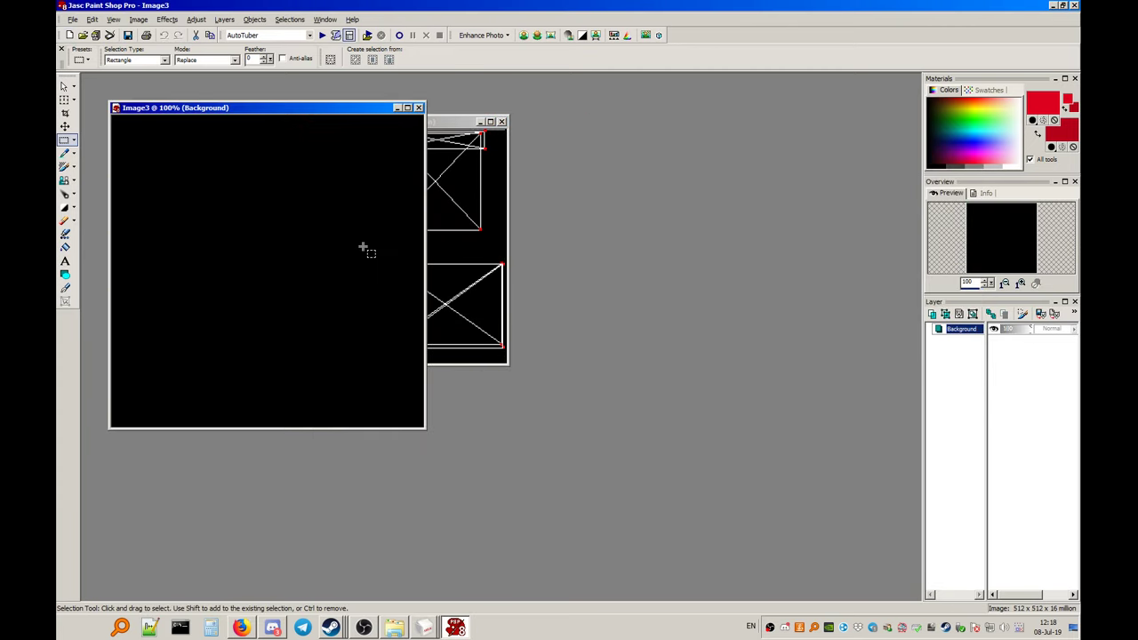
Paste the copied UV layout into the 512 x 512 image, enlarge it with the Deform tool to fill the canvas, and close the image
key(ctrl+e)
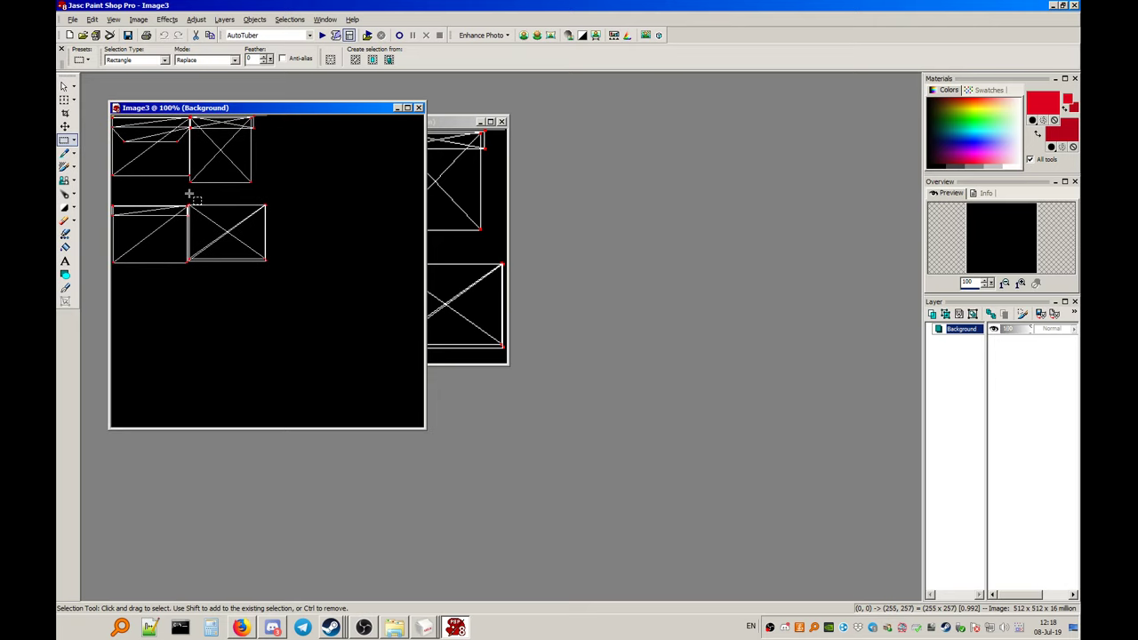
click(189, 191)
click(64, 99)
drag(267, 271, 421, 426)
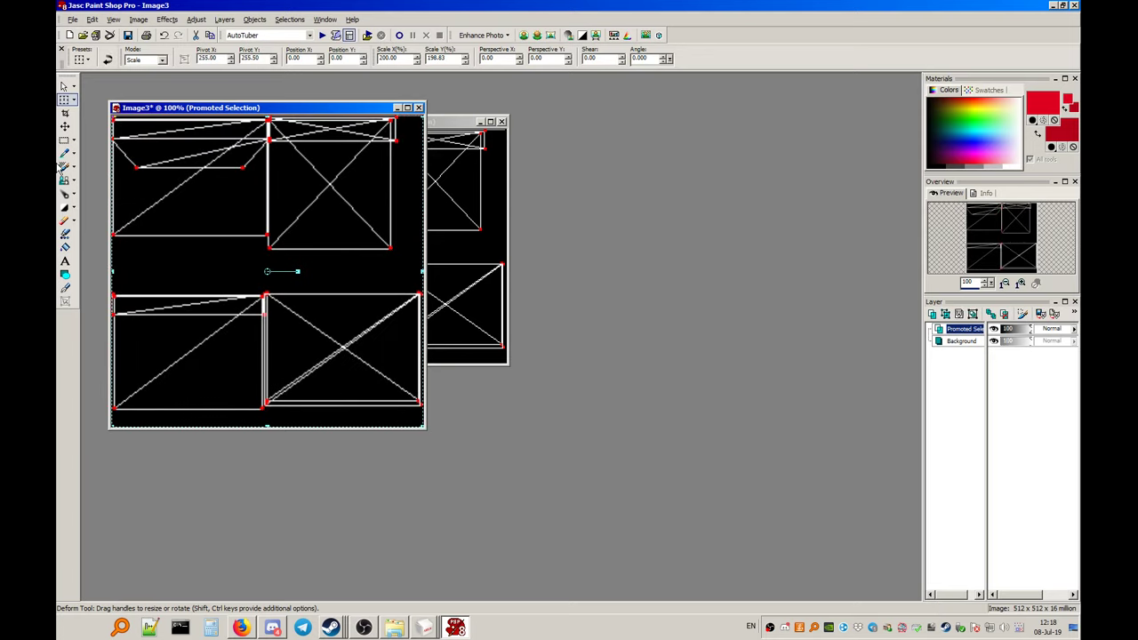
click(64, 140)
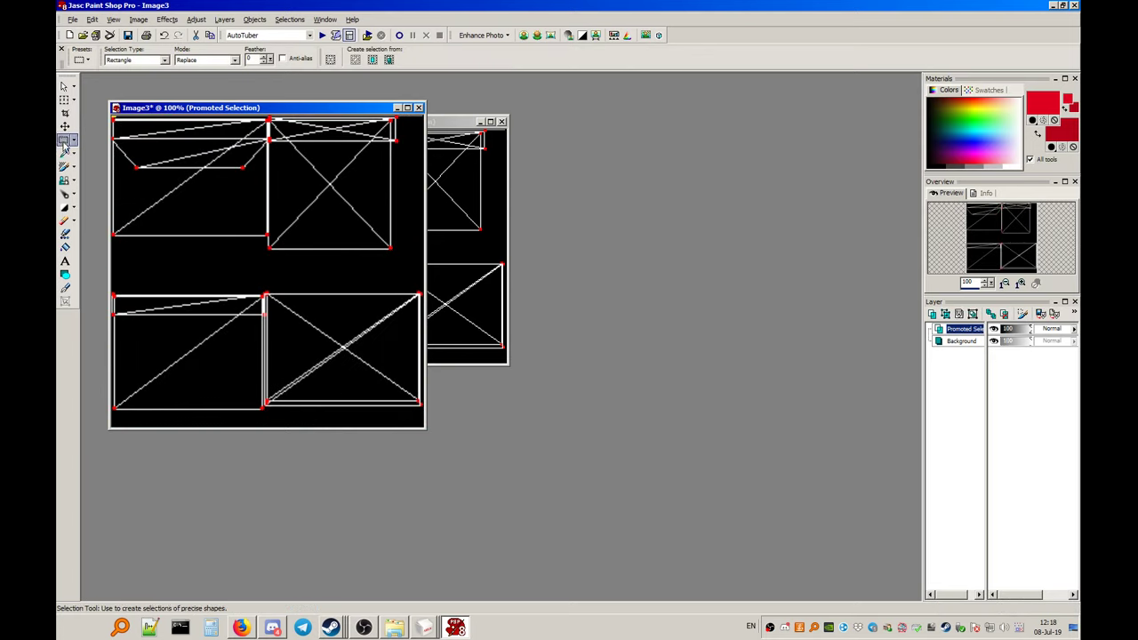
click(420, 107)
click(575, 336)
Nudge the floating UV layout slightly left on healthkit.bmp and compare it with the Texture Coordinate Editor in MilkShape 3D
scroll(426, 217, up, 3)
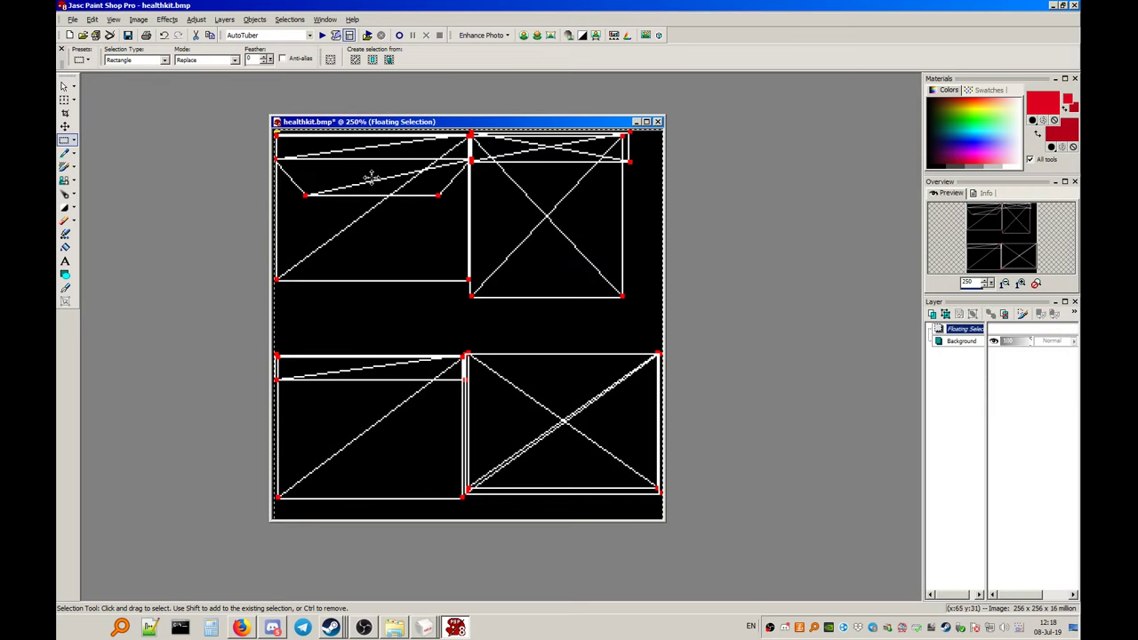
drag(371, 177, 368, 178)
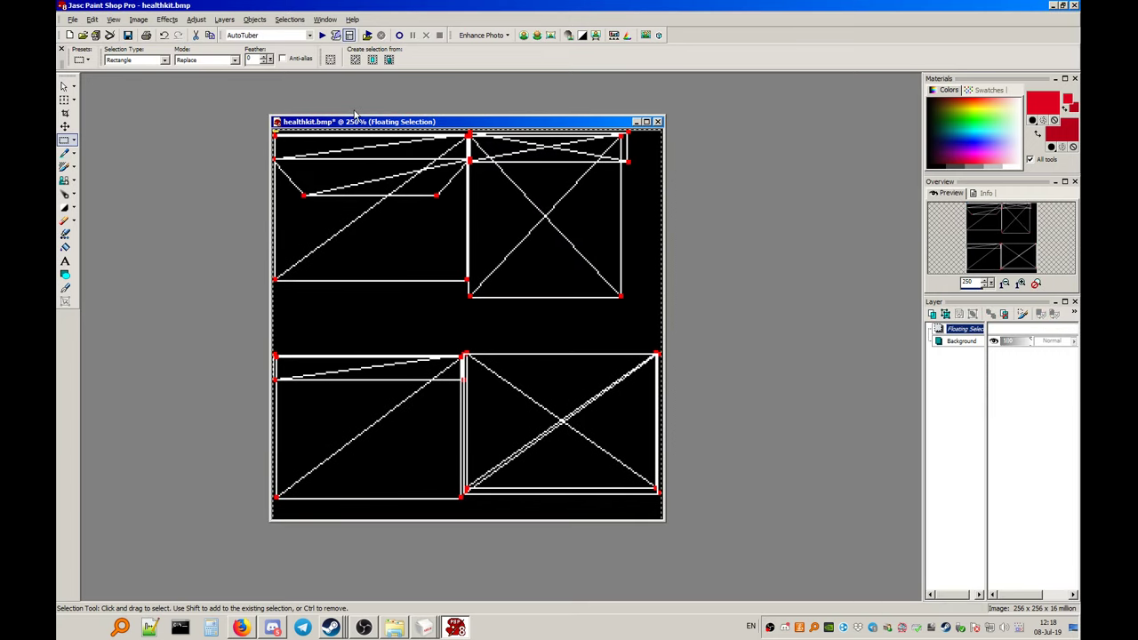
click(424, 629)
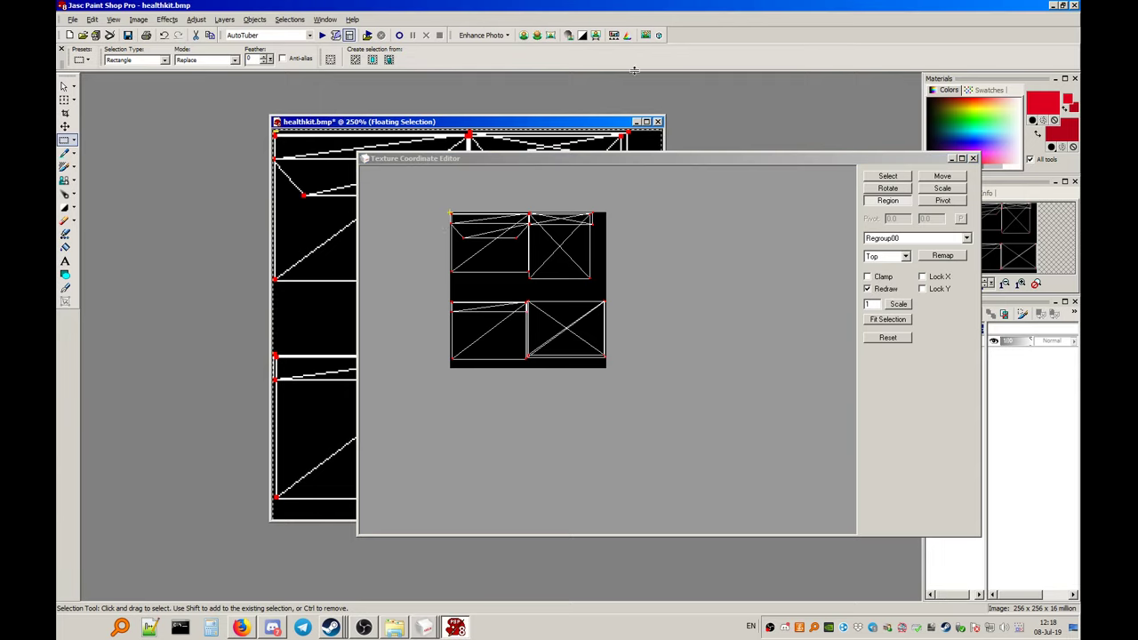
click(989, 169)
Deselect the floating UV layout and add a new raster layer with the default settings
click(289, 18)
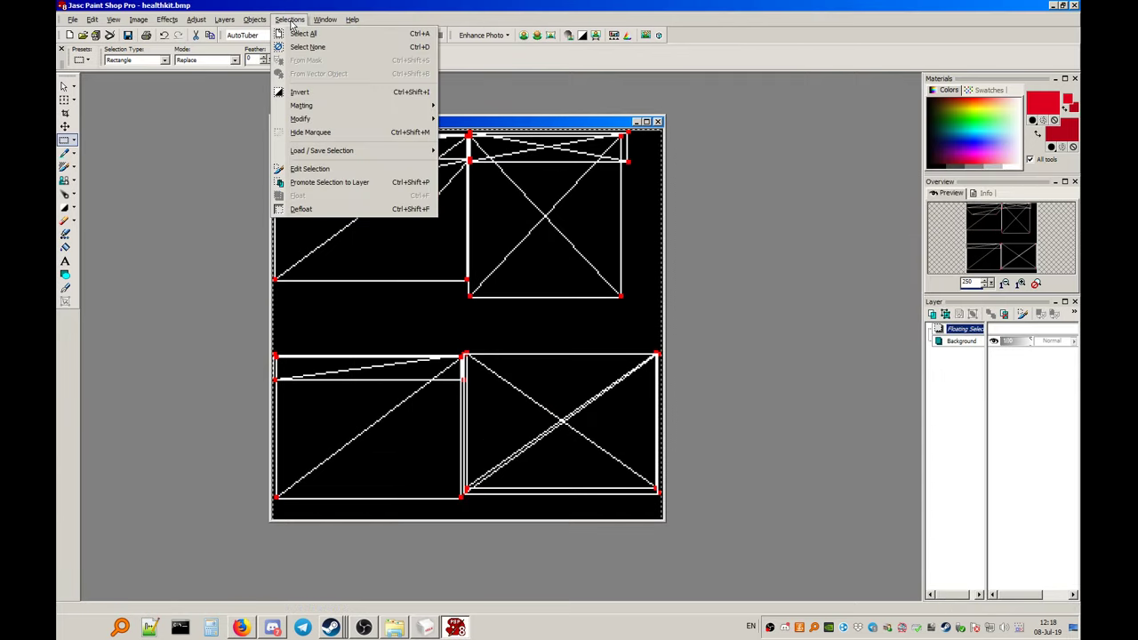
click(303, 47)
click(224, 19)
click(233, 34)
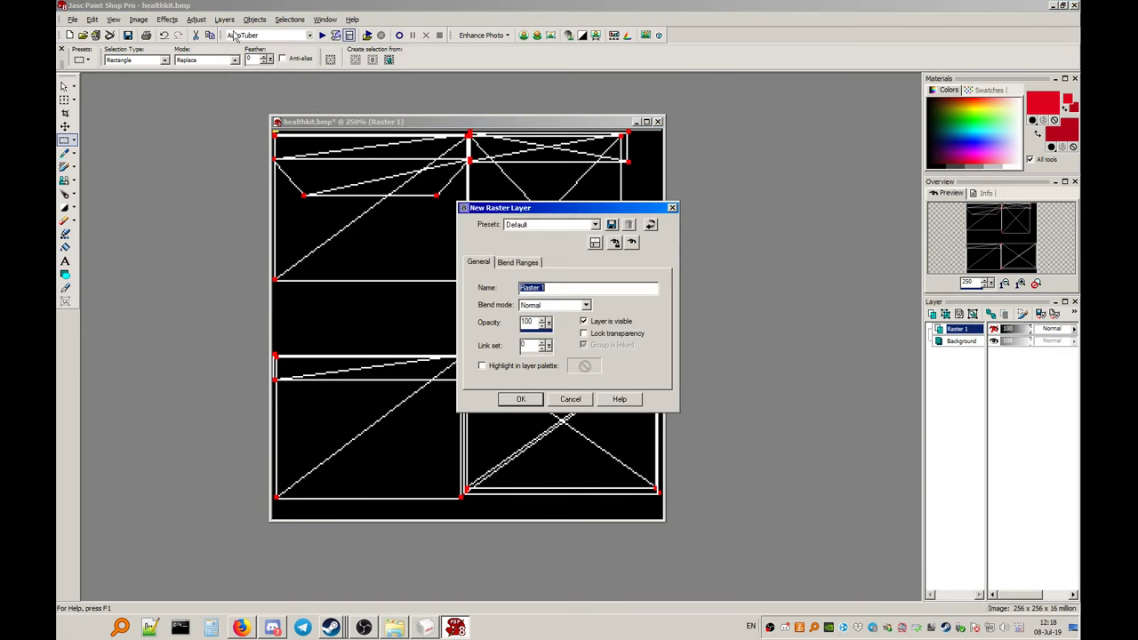
click(521, 398)
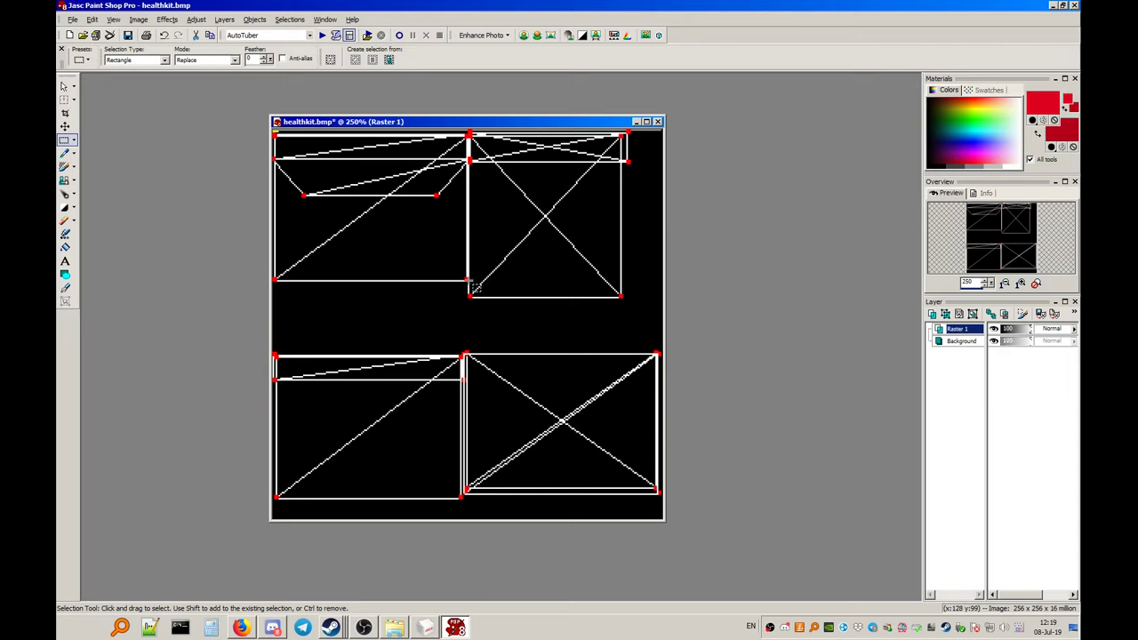
Set the foreground to light gray (192, 192, 192) and build one combined rectangular selection covering all four UV face areas
drag(476, 287, 283, 142)
click(65, 247)
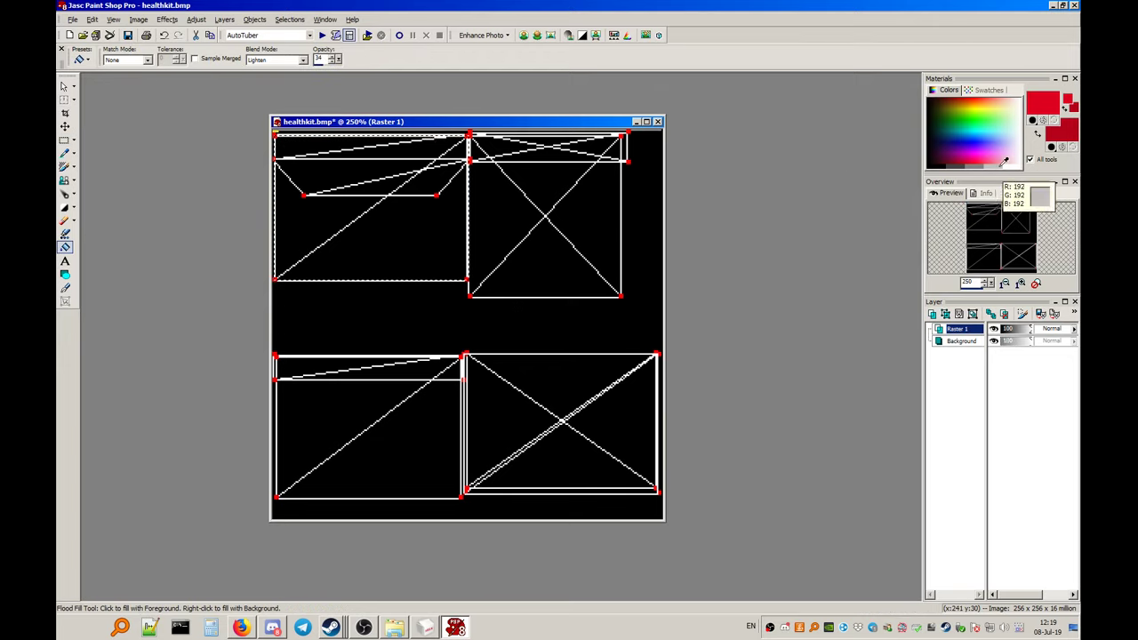
click(1005, 162)
click(64, 139)
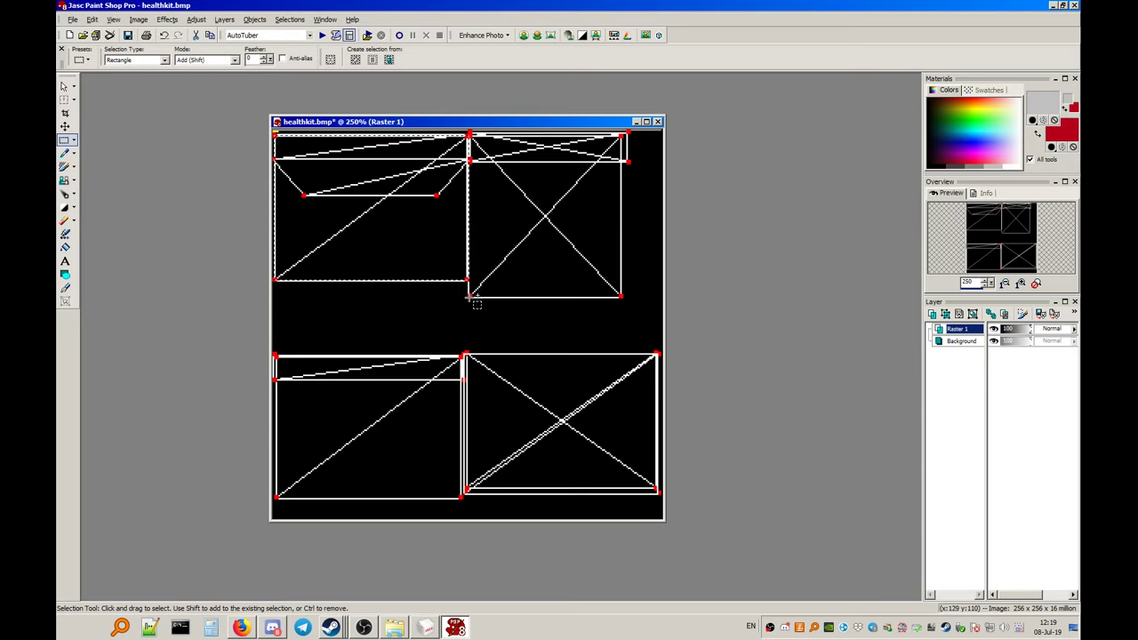
drag(469, 298, 626, 139)
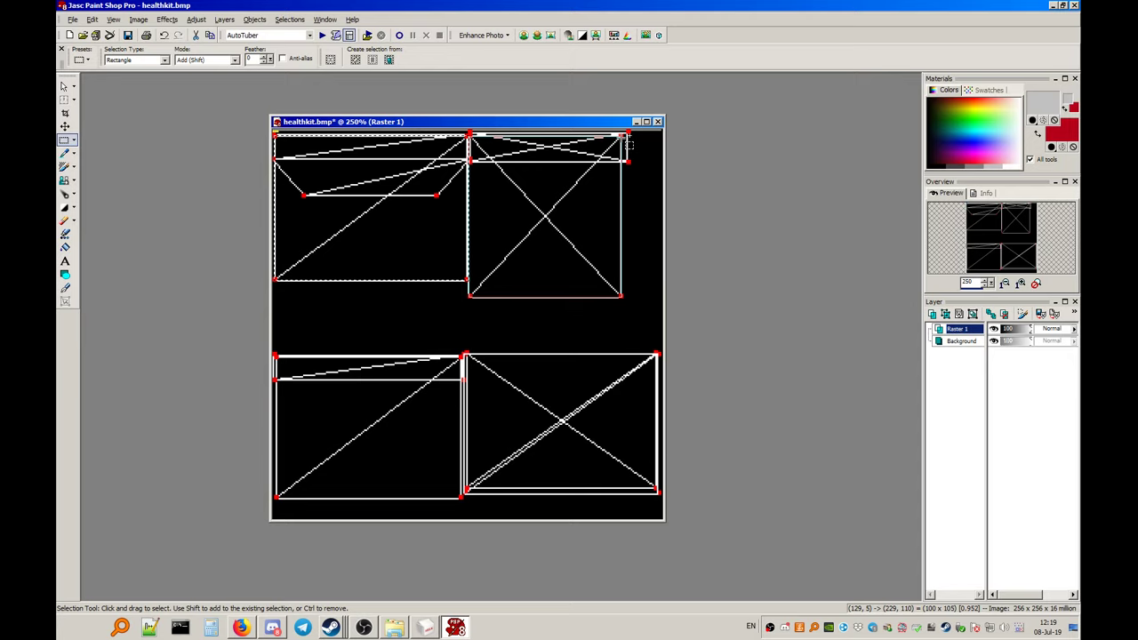
drag(627, 140, 628, 140)
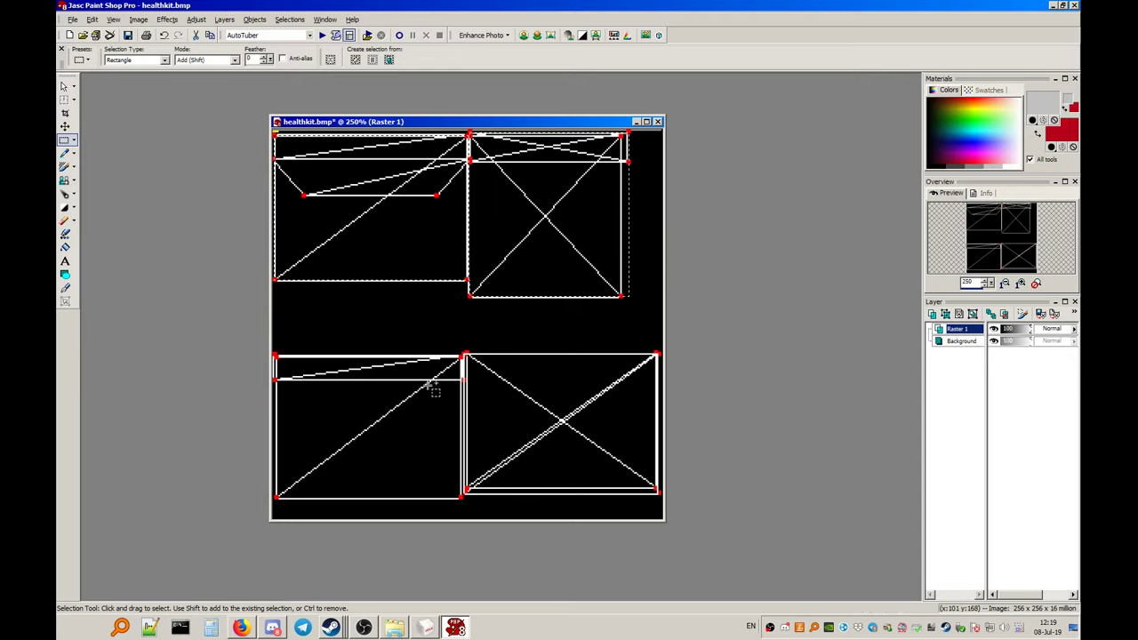
drag(464, 351, 660, 494)
drag(273, 353, 460, 498)
Flood fill the selected face areas with light gray in Normal blend mode at 100 opacity, and deselect them
click(64, 247)
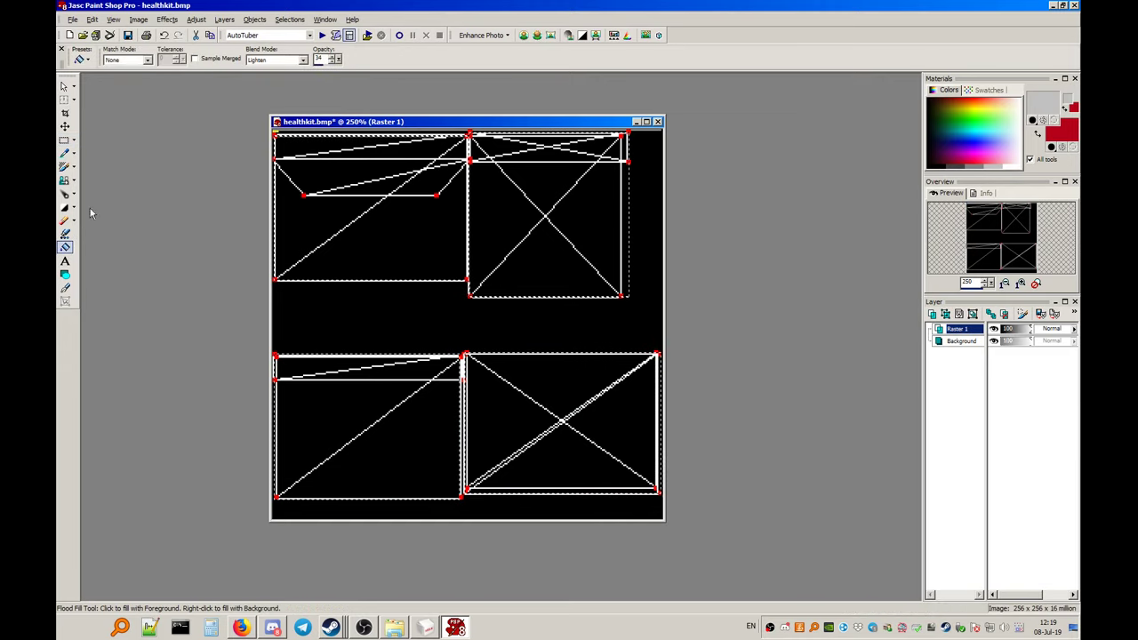
click(279, 60)
click(266, 71)
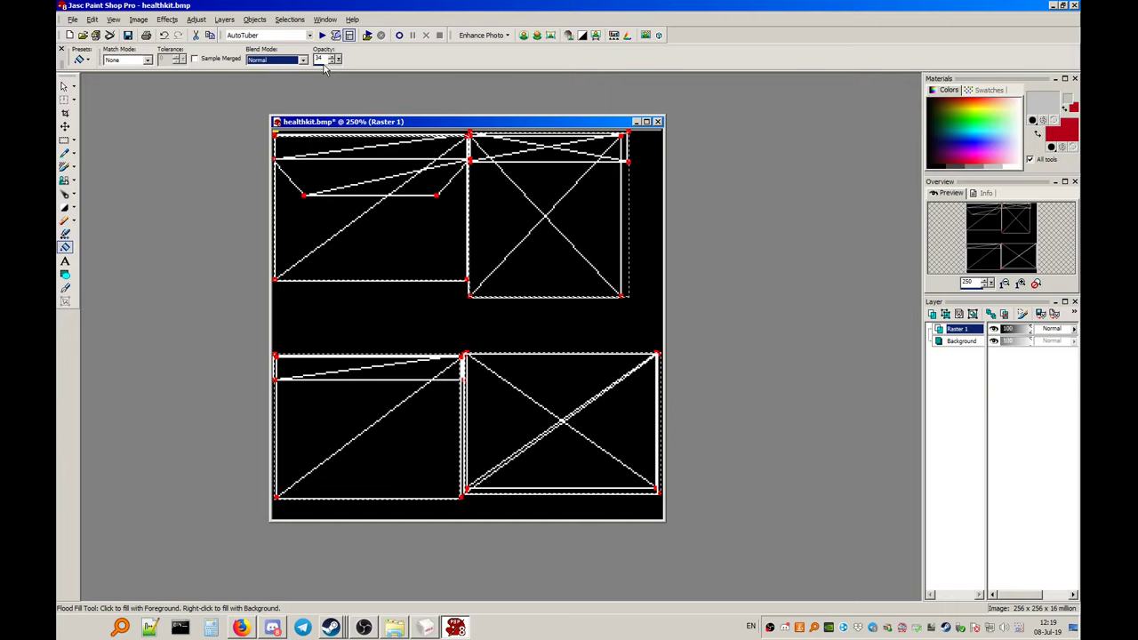
drag(335, 59, 411, 68)
click(544, 207)
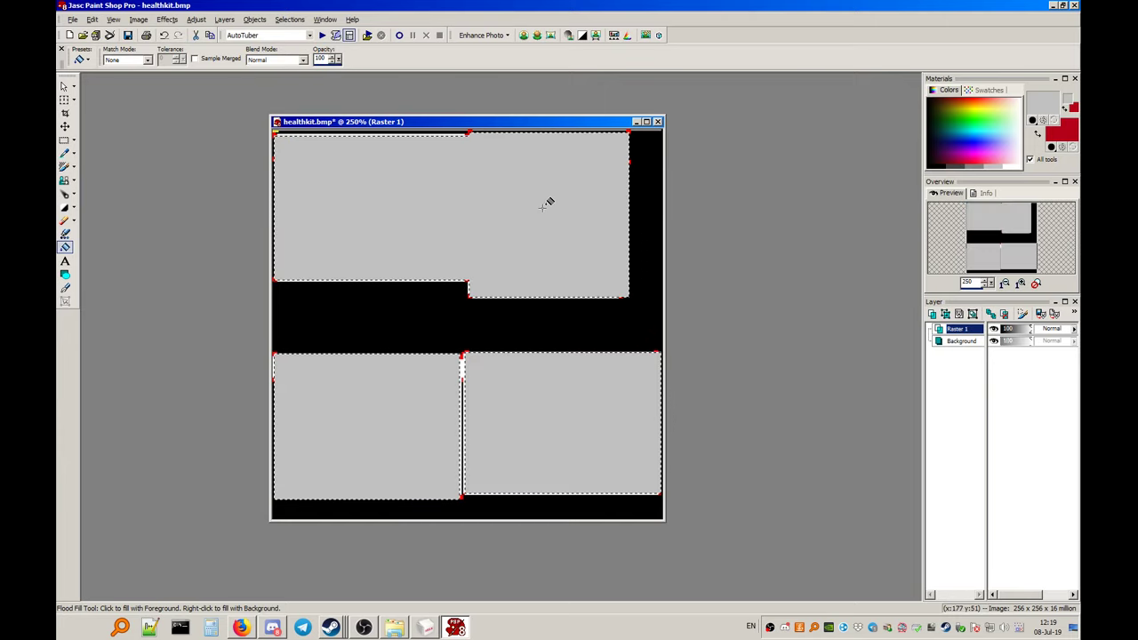
click(289, 18)
click(323, 46)
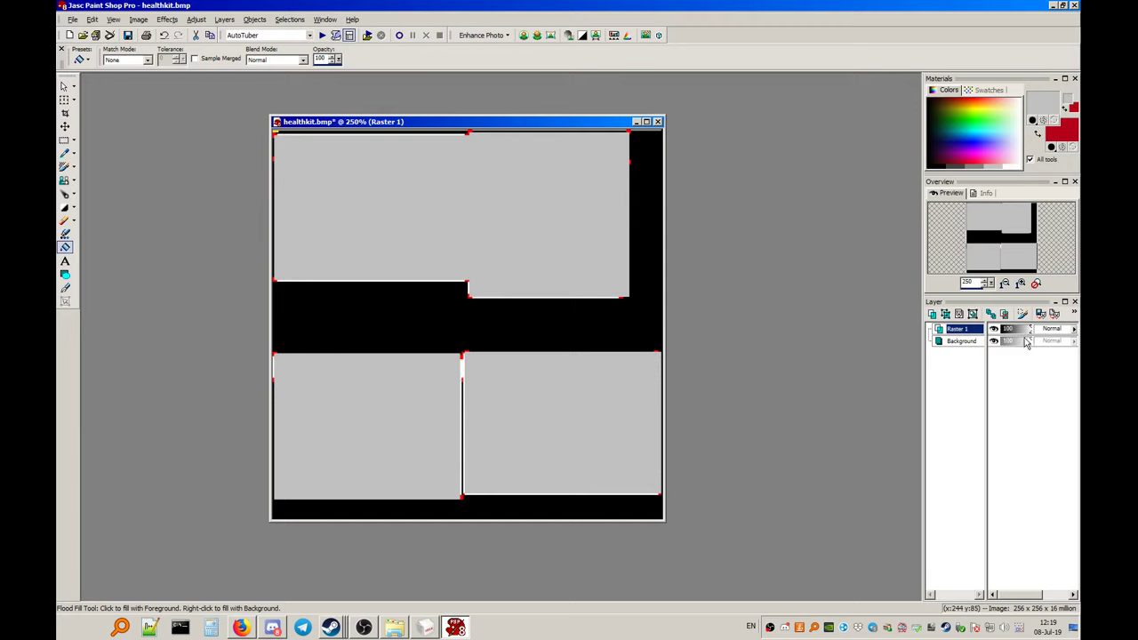
Lower the opacity of the Raster 1 layer to 72 so the UV lines show through
click(1021, 329)
click(1020, 331)
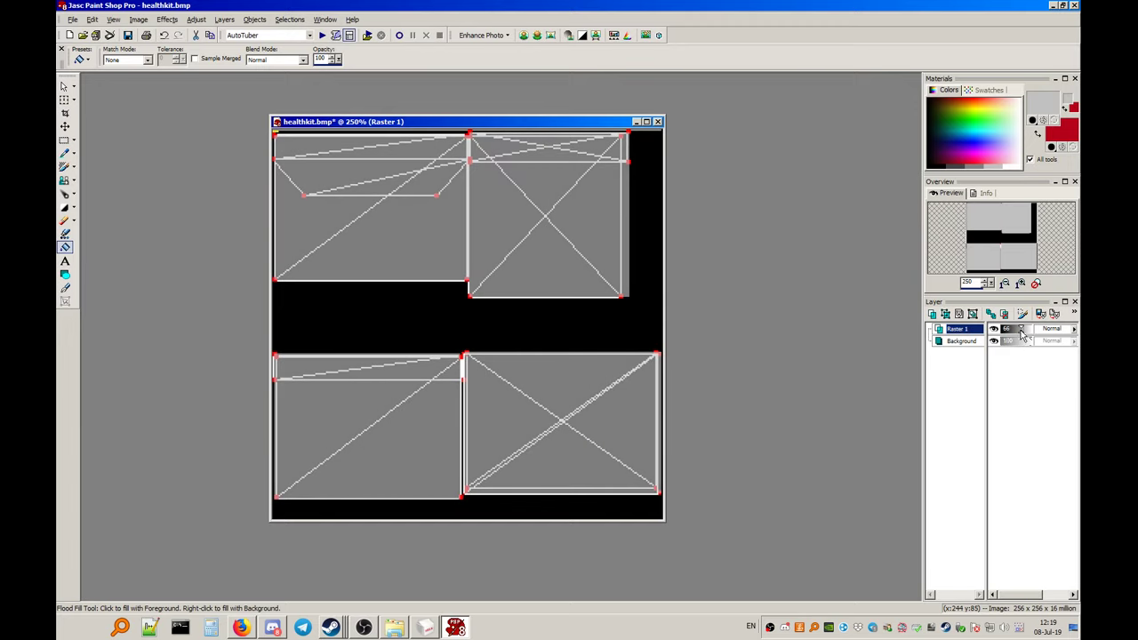
click(1020, 330)
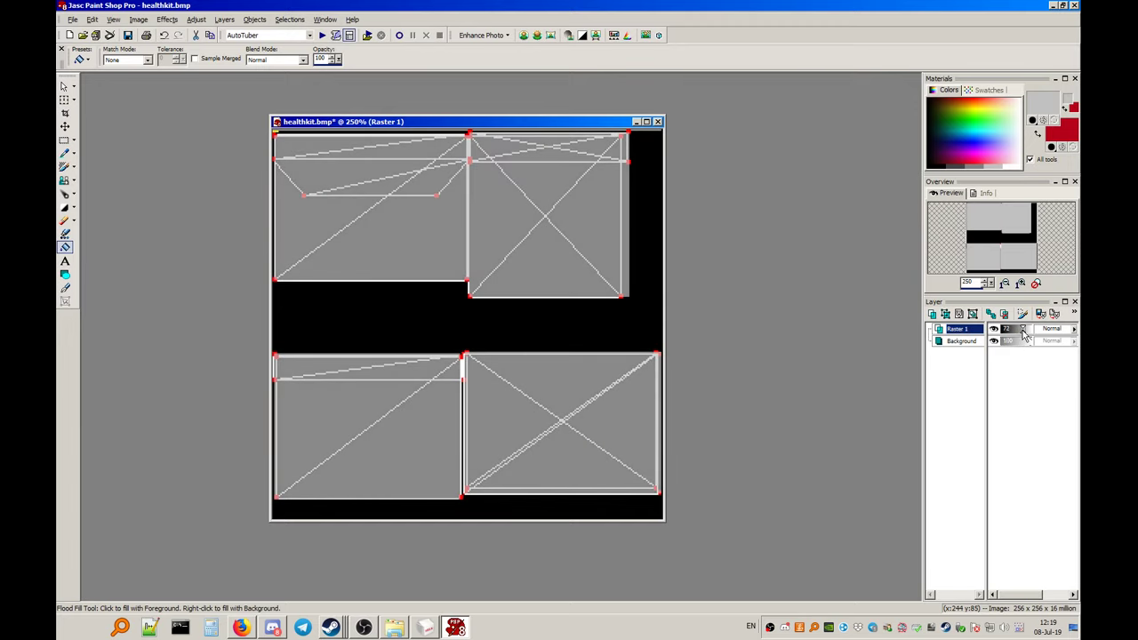
Outline the trapezoid flap and the adjoining upper strip of the neighboring face with a point-to-point freehand selection
click(66, 141)
click(124, 156)
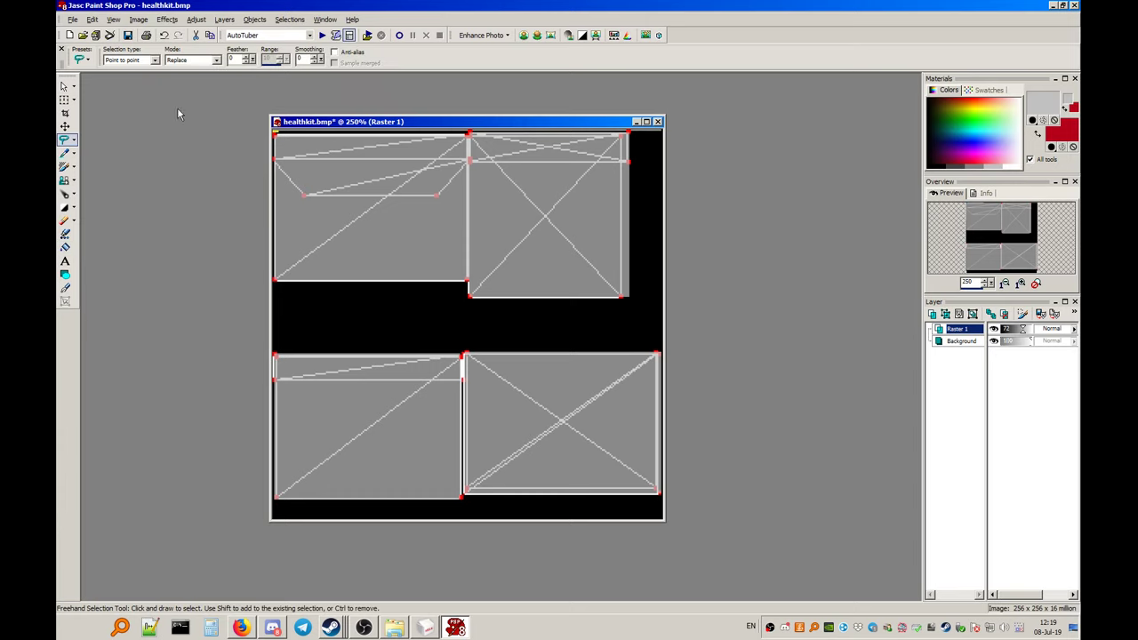
click(278, 165)
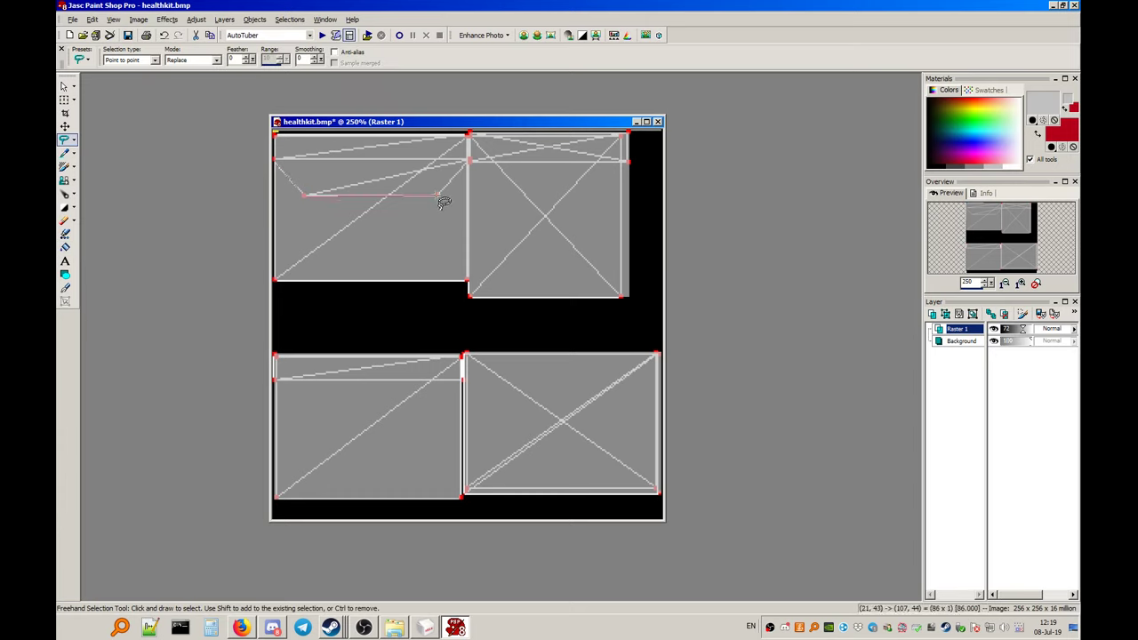
click(470, 162)
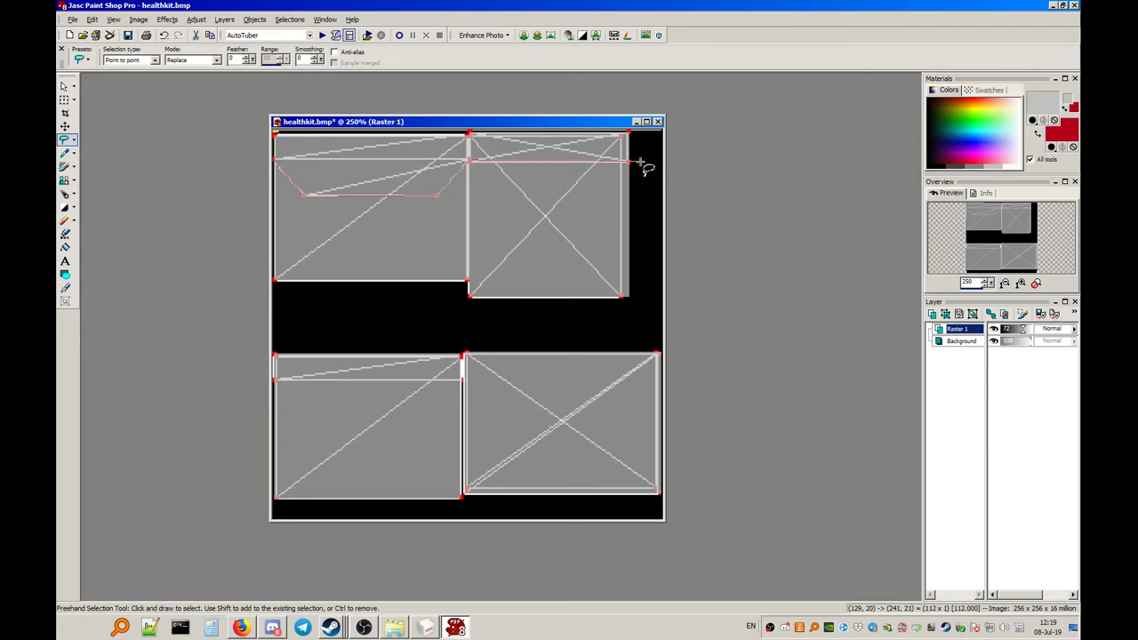
click(469, 162)
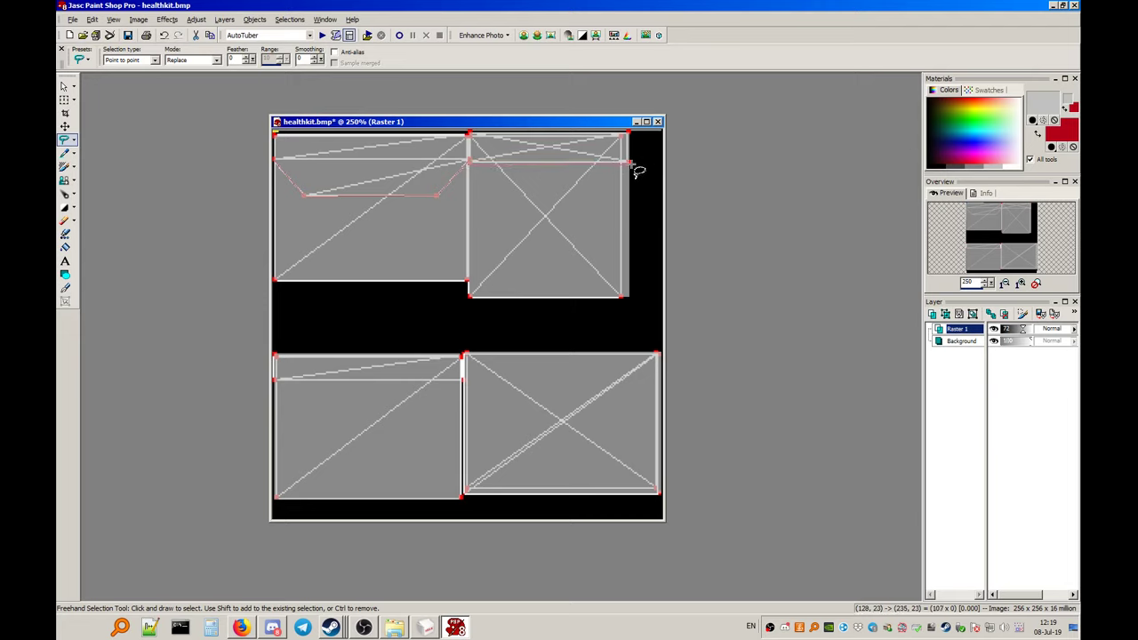
click(628, 112)
double_click(267, 113)
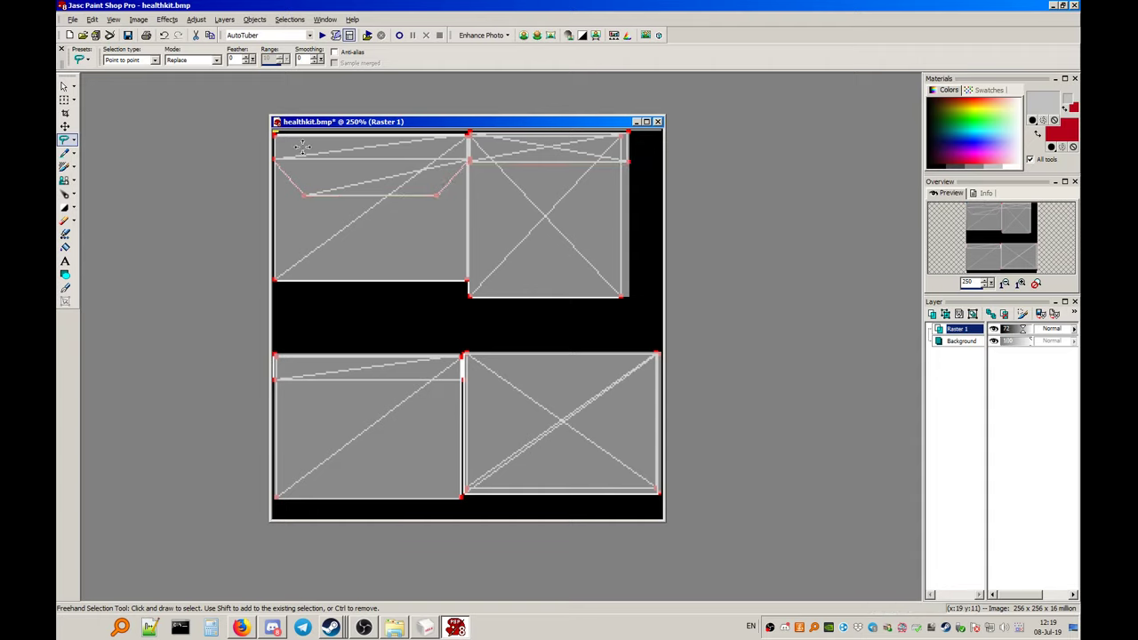
Add the narrow upper strip of the lower-left face to the selection as a rectangle, and invert the selection
click(74, 139)
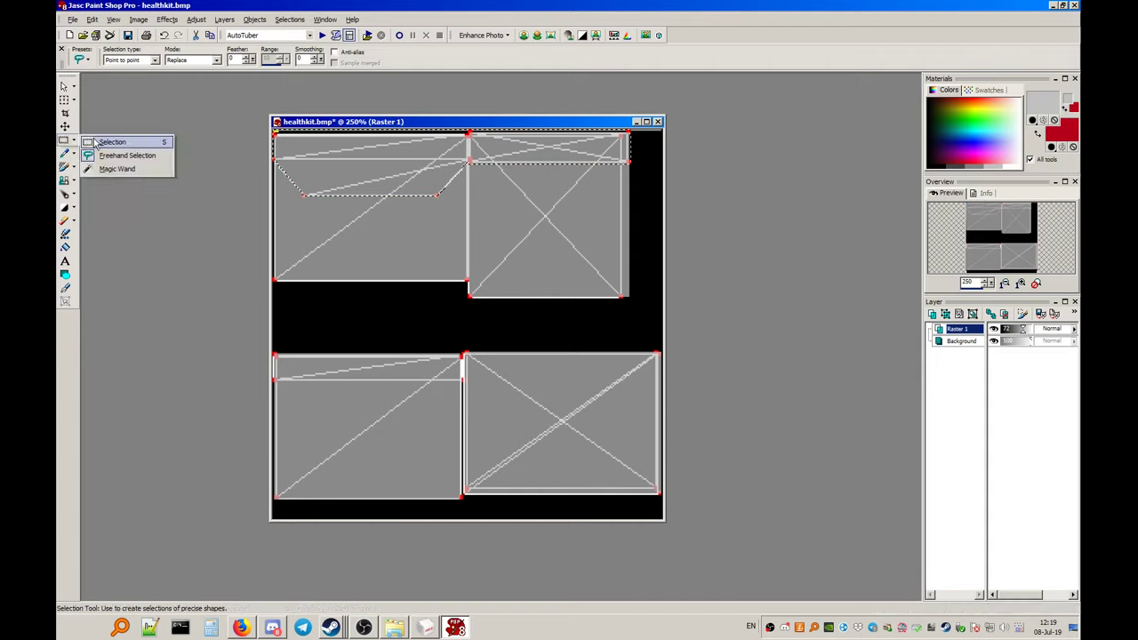
click(102, 140)
shift+drag(462, 381, 196, 336)
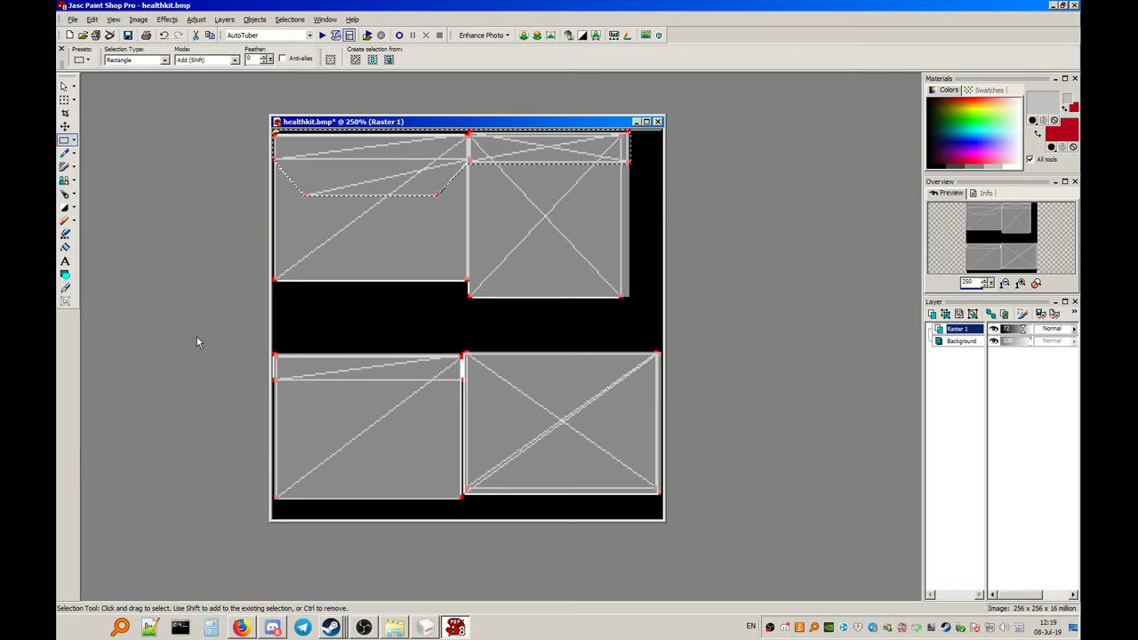
click(289, 19)
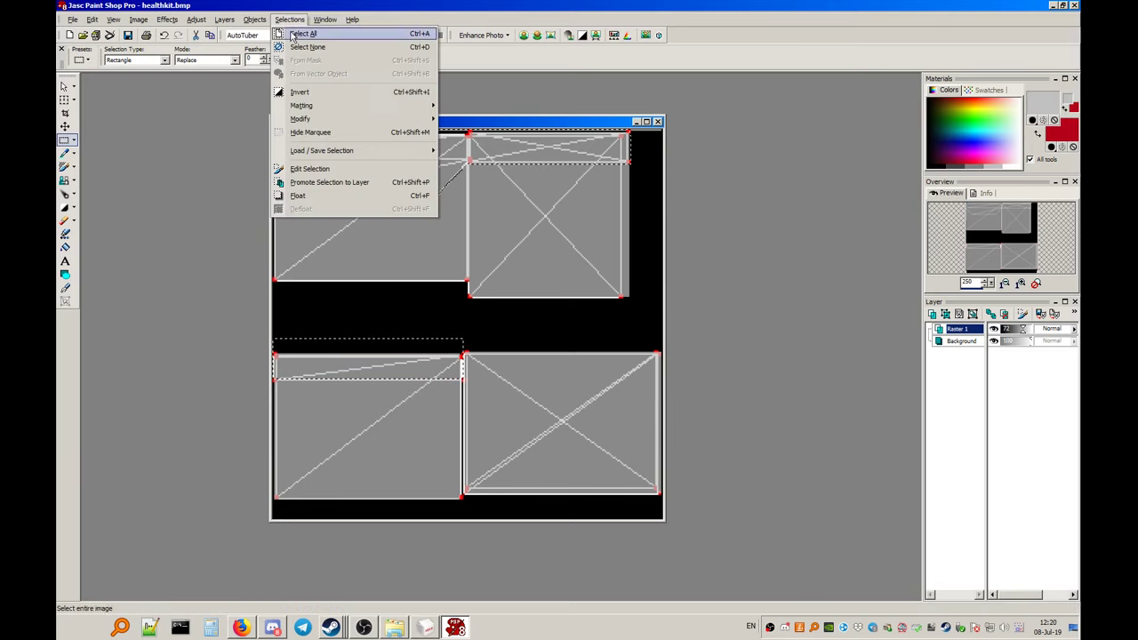
click(302, 91)
Darken the faces just below the flap and strip edges with a size 16 Lighten/Darken brush, and deselect
click(64, 206)
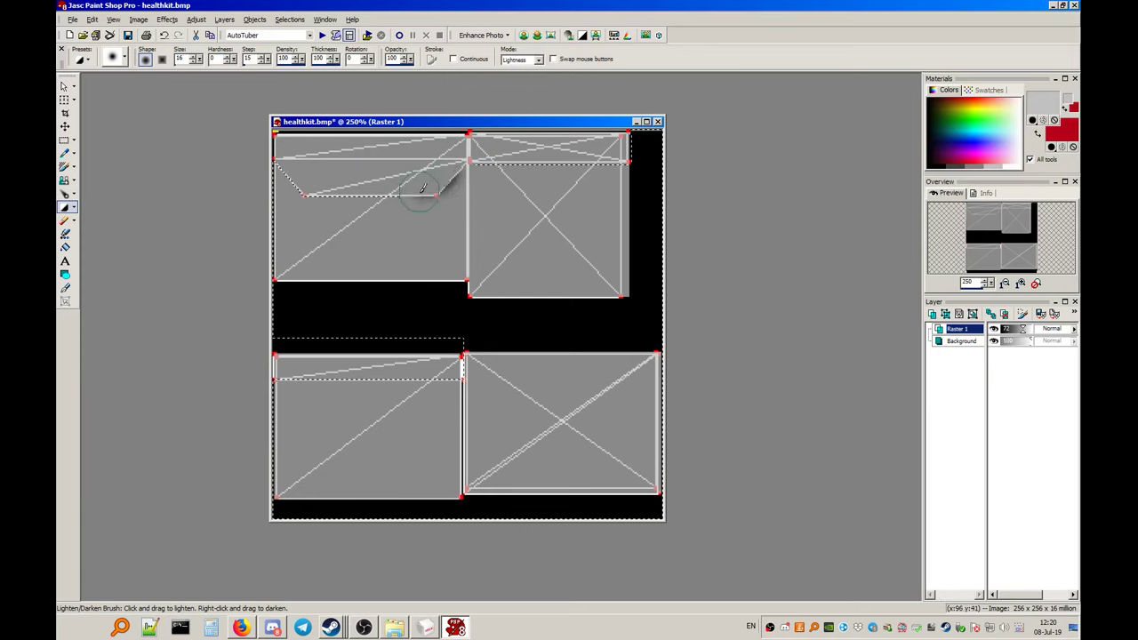
key(ctrl+z)
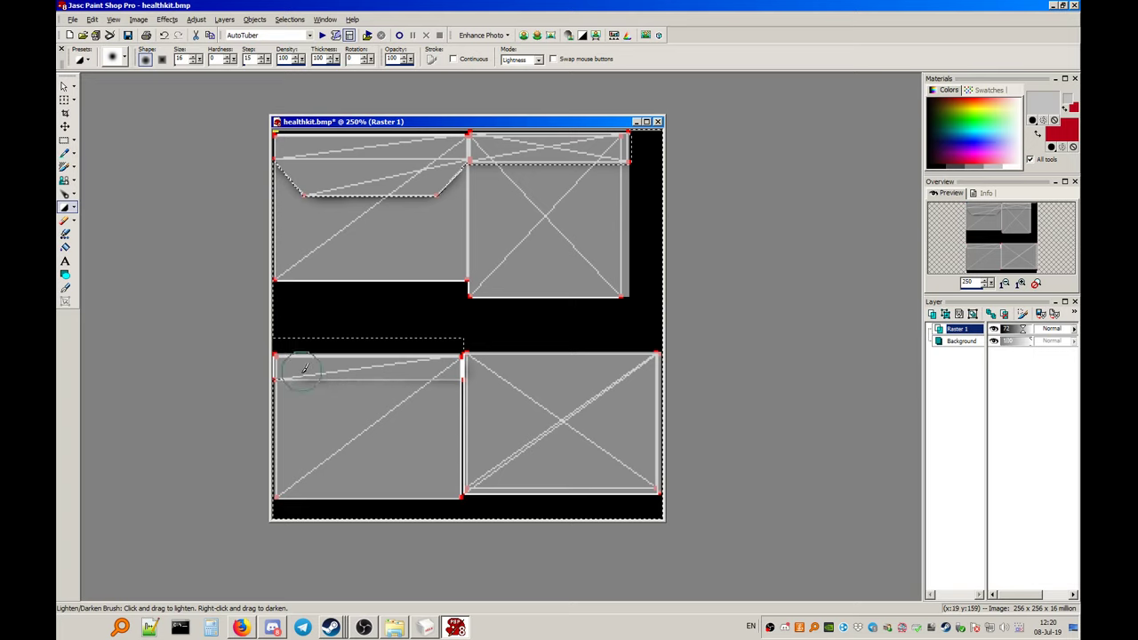
mouse_move(267, 377)
mouse_down()
mouse_move(437, 353)
mouse_move(423, 366)
mouse_move(279, 373)
mouse_up()
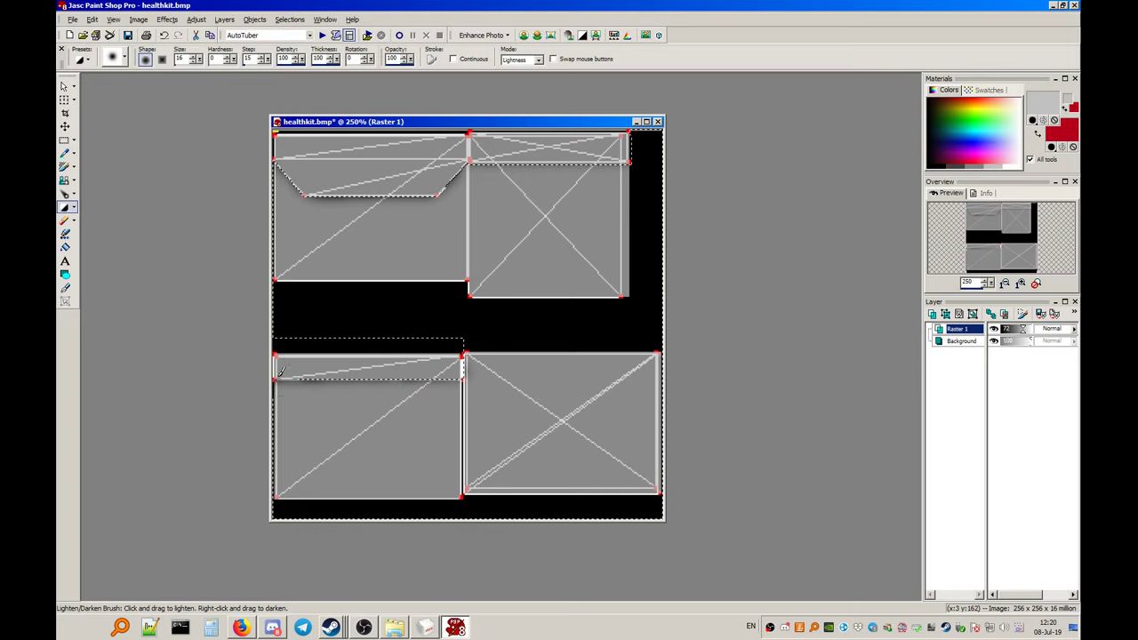
right_click(263, 382)
click(484, 116)
click(291, 20)
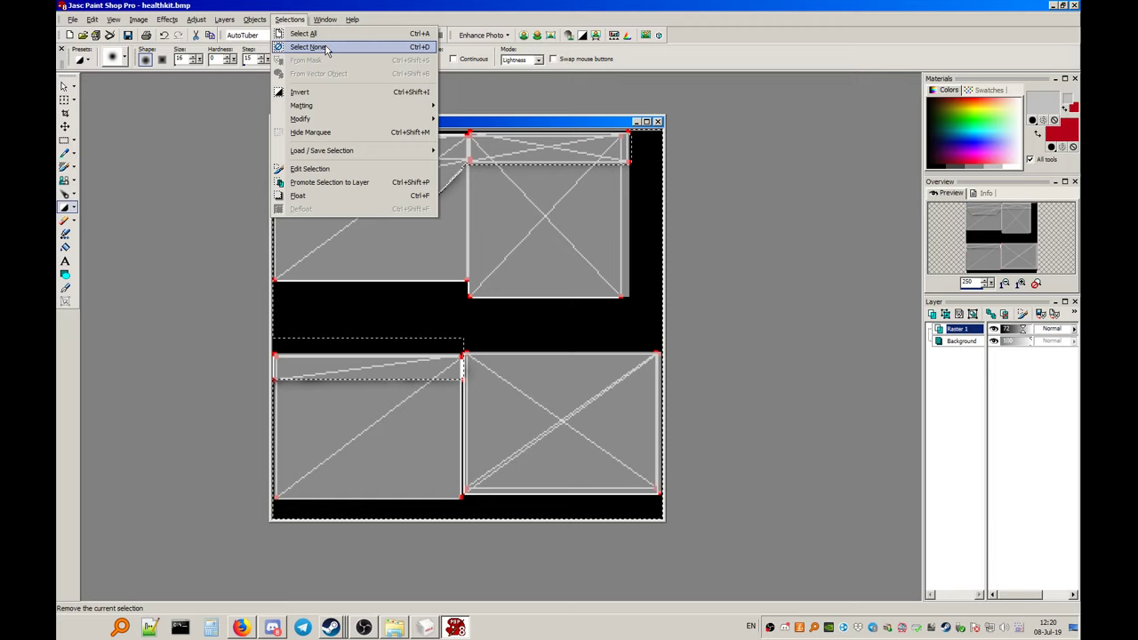
click(326, 48)
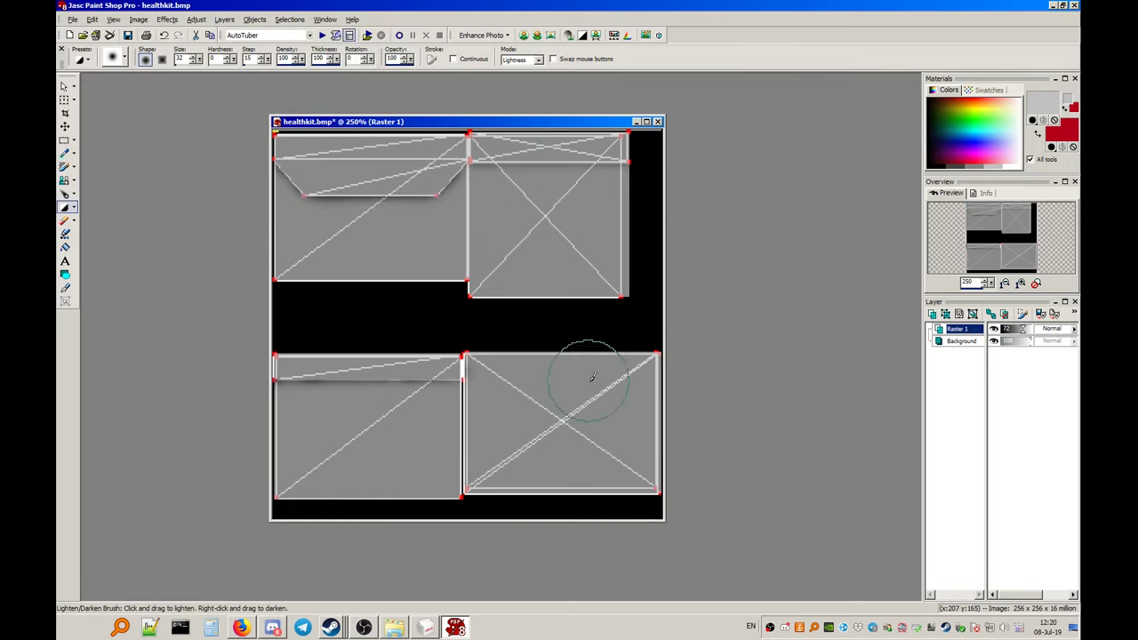
Lighten the box faces with a size 64 Lighten/Darken brush and preview them with Raster 1's opacity raised to 100
mouse_move(507, 384)
mouse_down()
mouse_move(504, 464)
mouse_move(609, 472)
mouse_move(636, 462)
mouse_move(641, 416)
mouse_move(613, 374)
mouse_move(558, 385)
mouse_move(554, 431)
mouse_move(600, 408)
mouse_move(646, 460)
mouse_move(568, 459)
mouse_move(559, 479)
mouse_move(481, 383)
mouse_move(523, 363)
mouse_move(640, 370)
mouse_move(643, 418)
mouse_move(546, 422)
mouse_move(429, 349)
mouse_move(331, 378)
mouse_move(441, 425)
mouse_move(335, 473)
mouse_move(437, 471)
mouse_move(453, 460)
mouse_move(459, 418)
mouse_move(456, 480)
mouse_move(534, 203)
mouse_move(497, 233)
mouse_move(496, 252)
mouse_move(503, 138)
mouse_move(565, 153)
mouse_move(566, 259)
mouse_move(607, 257)
mouse_move(601, 146)
mouse_move(460, 242)
mouse_move(437, 241)
mouse_move(422, 198)
mouse_move(339, 146)
mouse_move(291, 207)
mouse_move(371, 253)
mouse_move(405, 253)
mouse_move(351, 209)
mouse_move(357, 220)
mouse_move(422, 200)
mouse_up()
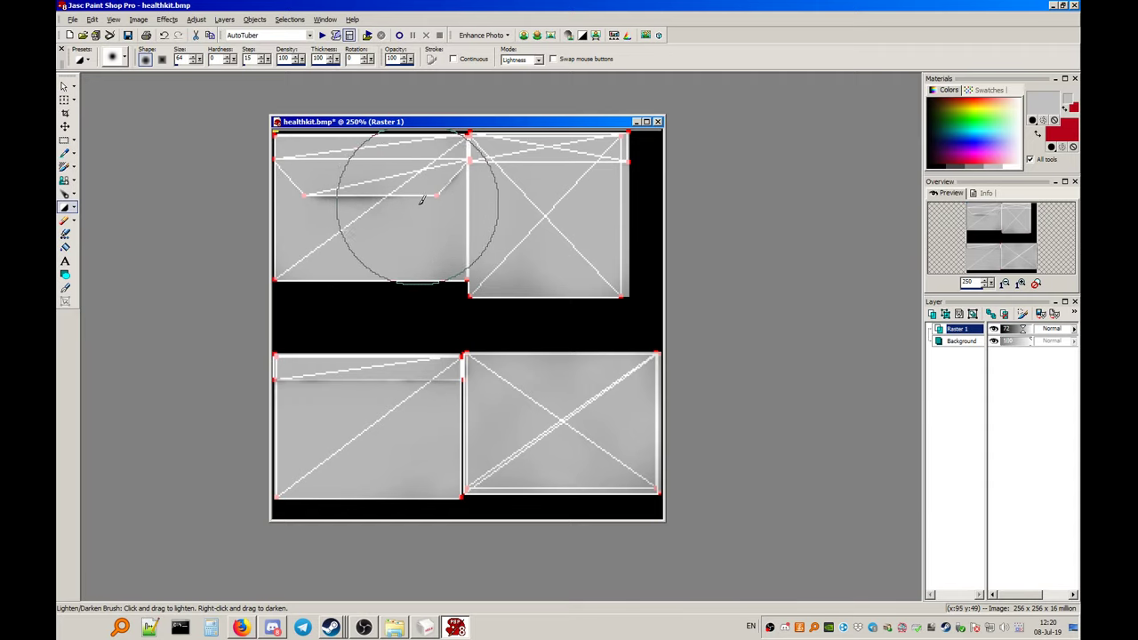
click(1050, 329)
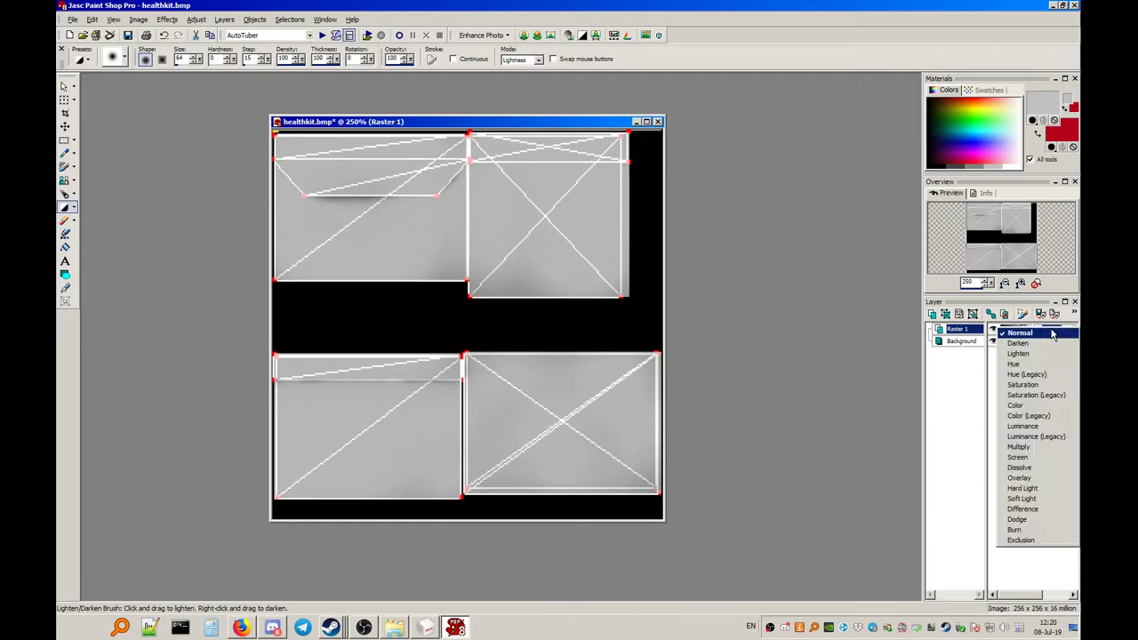
click(1052, 333)
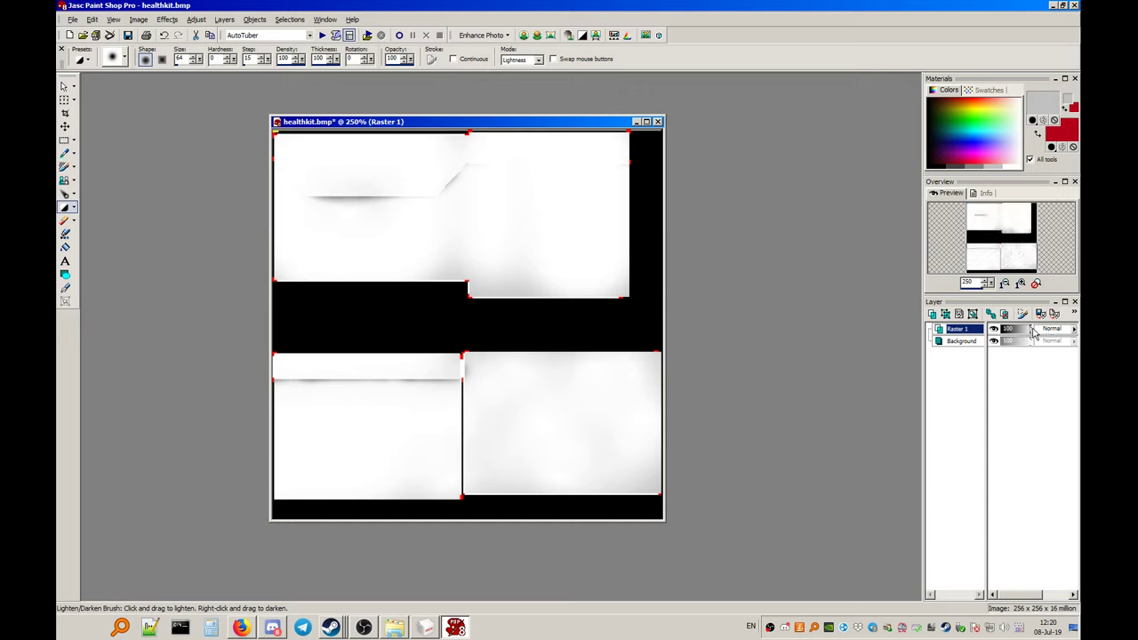
drag(1034, 332, 1022, 331)
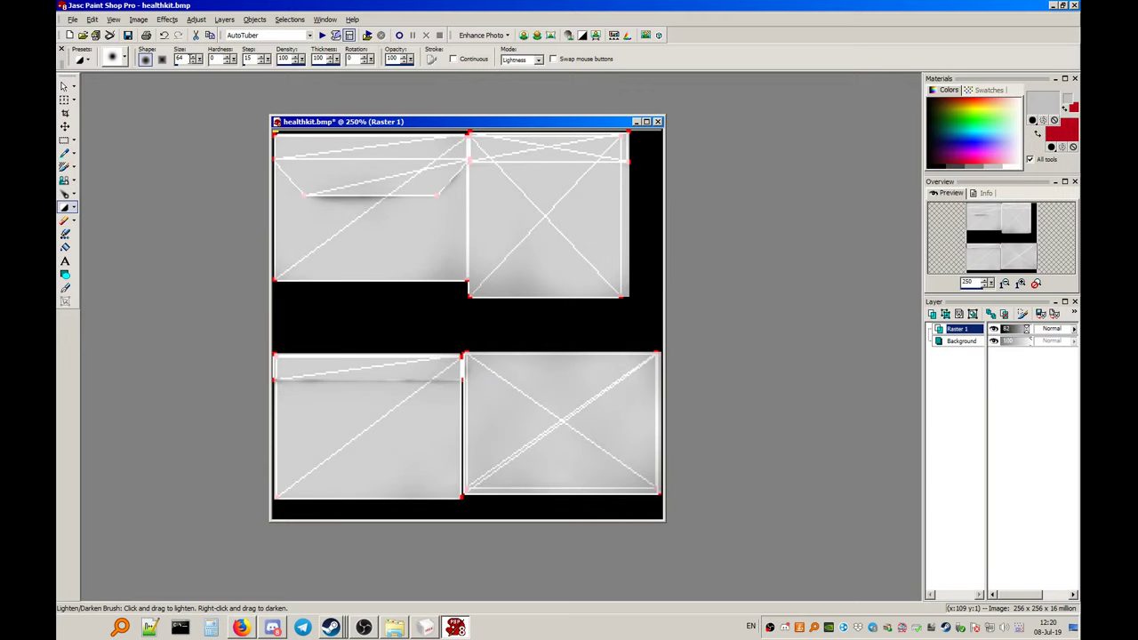
Undo the Raster 1 opacity changes and the latest Lighten/Darken strokes on the two upper faces and the lower-left face
click(92, 18)
click(129, 33)
click(92, 19)
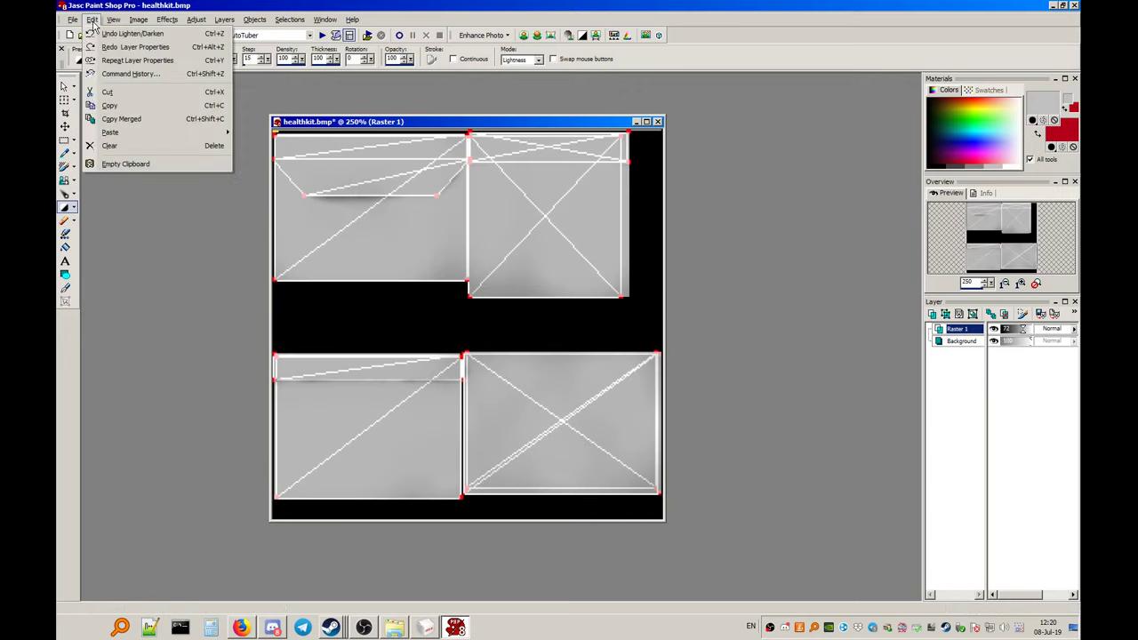
click(104, 34)
click(92, 20)
click(104, 34)
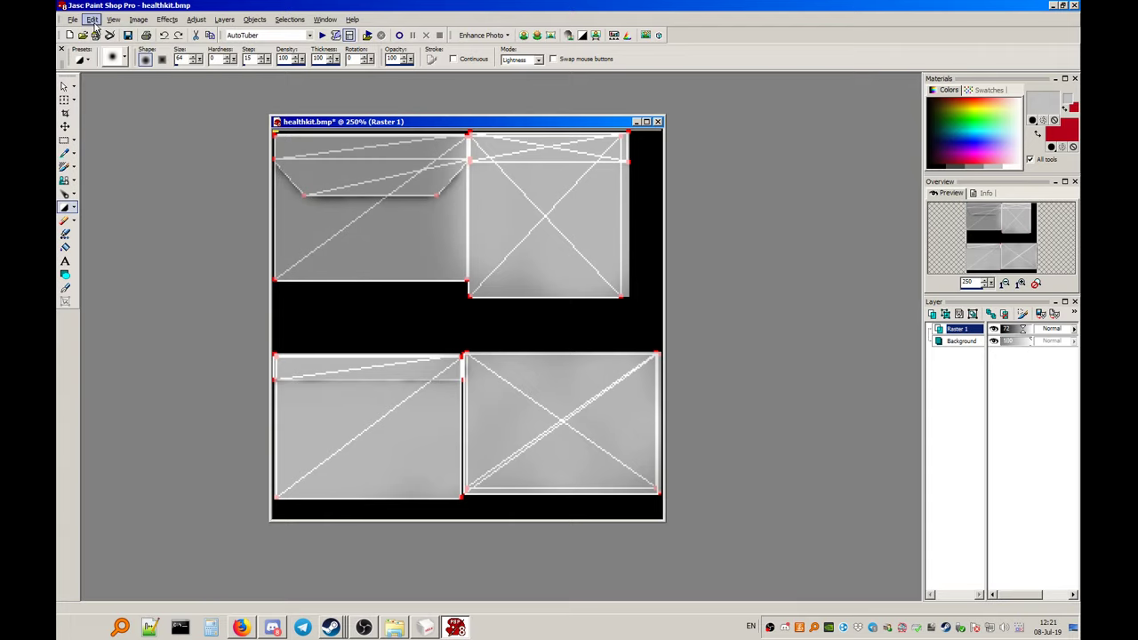
click(92, 19)
click(124, 32)
click(92, 18)
click(124, 32)
click(91, 18)
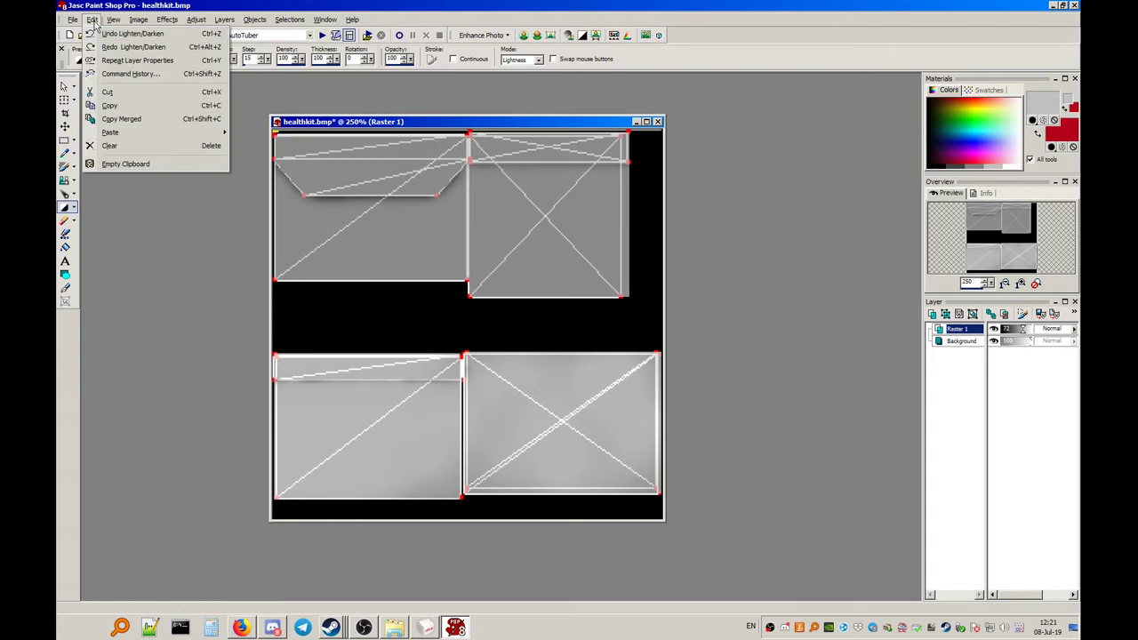
click(106, 32)
click(92, 19)
click(107, 33)
click(92, 19)
click(107, 33)
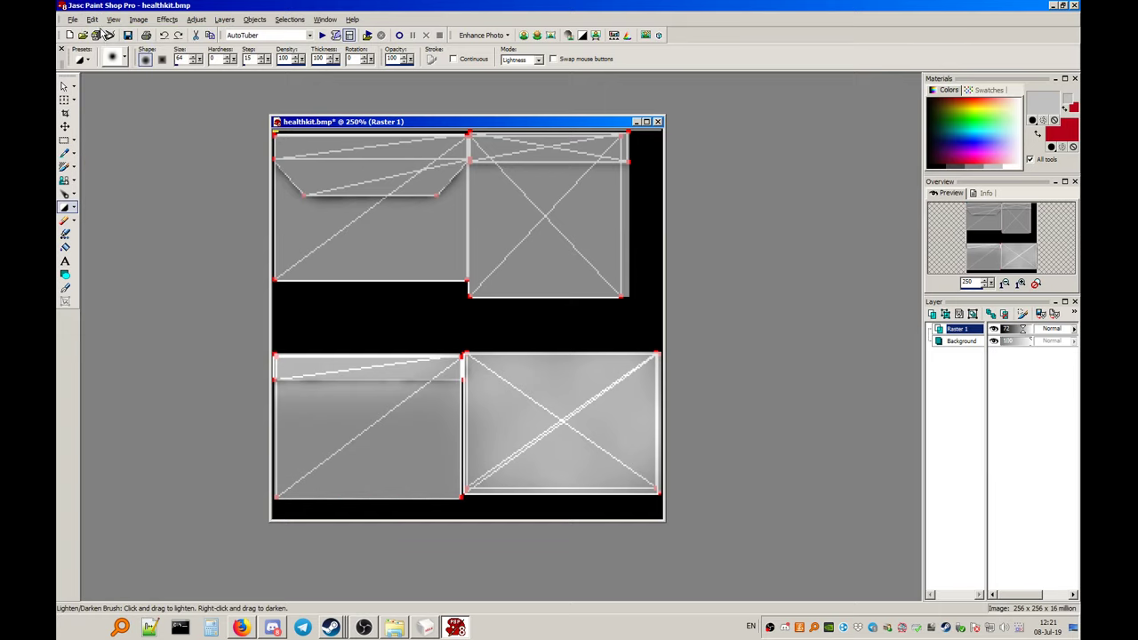
click(92, 18)
click(107, 32)
click(92, 18)
key(Escape)
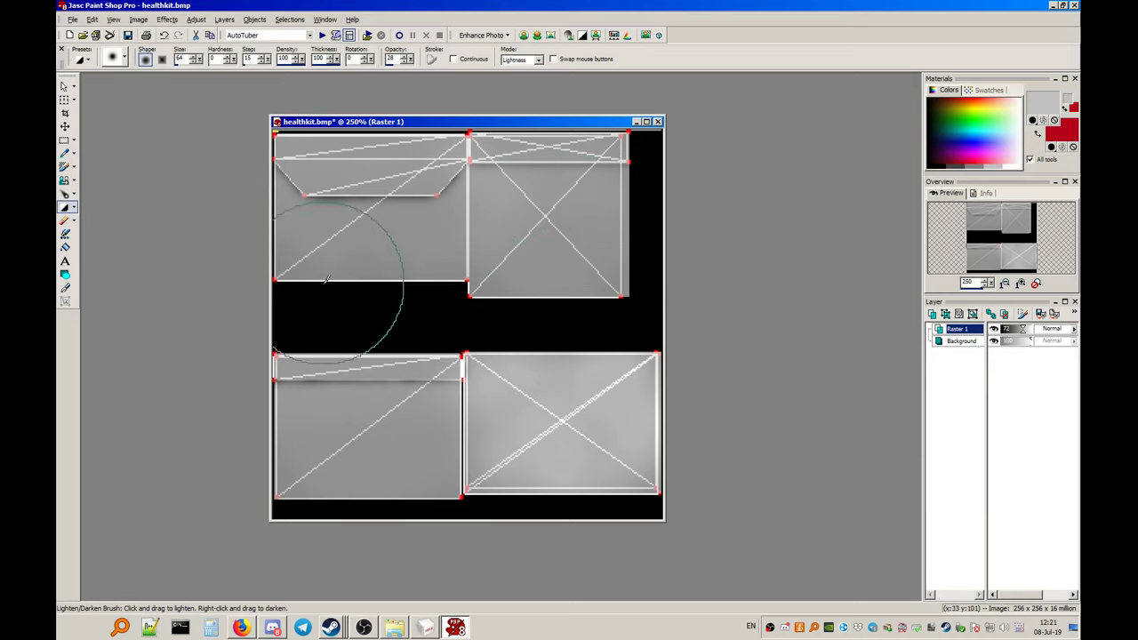
Preview Raster 1 at a higher opacity, restore it to 72, and look at the medkit reference picture in Firefox
scroll(432, 355, up, 1)
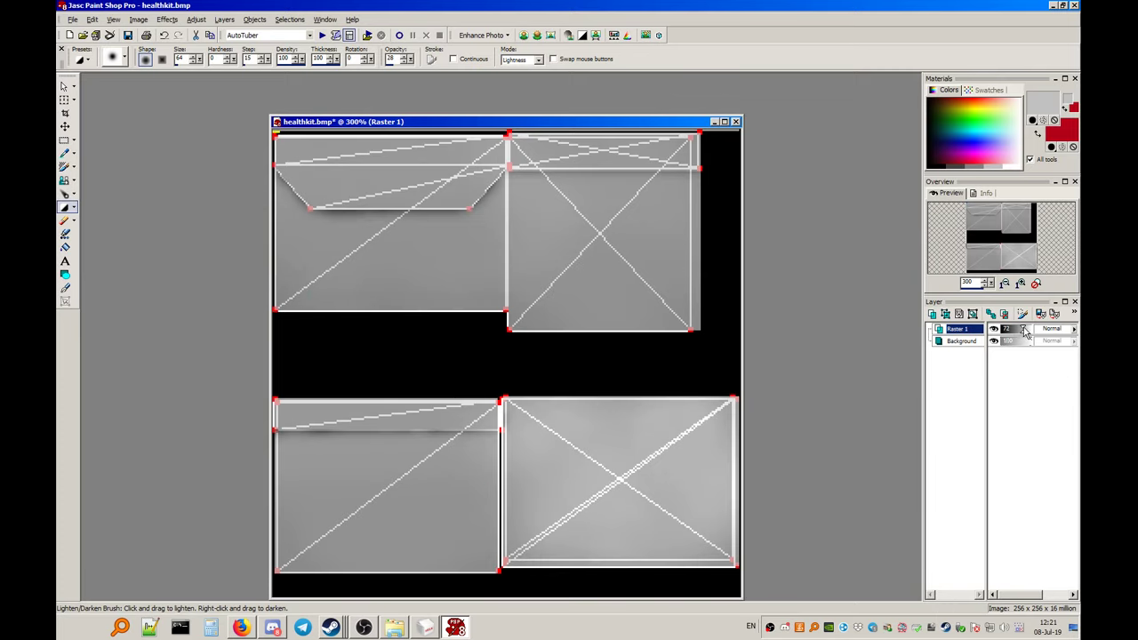
drag(1024, 331, 1051, 330)
key(ctrl+z)
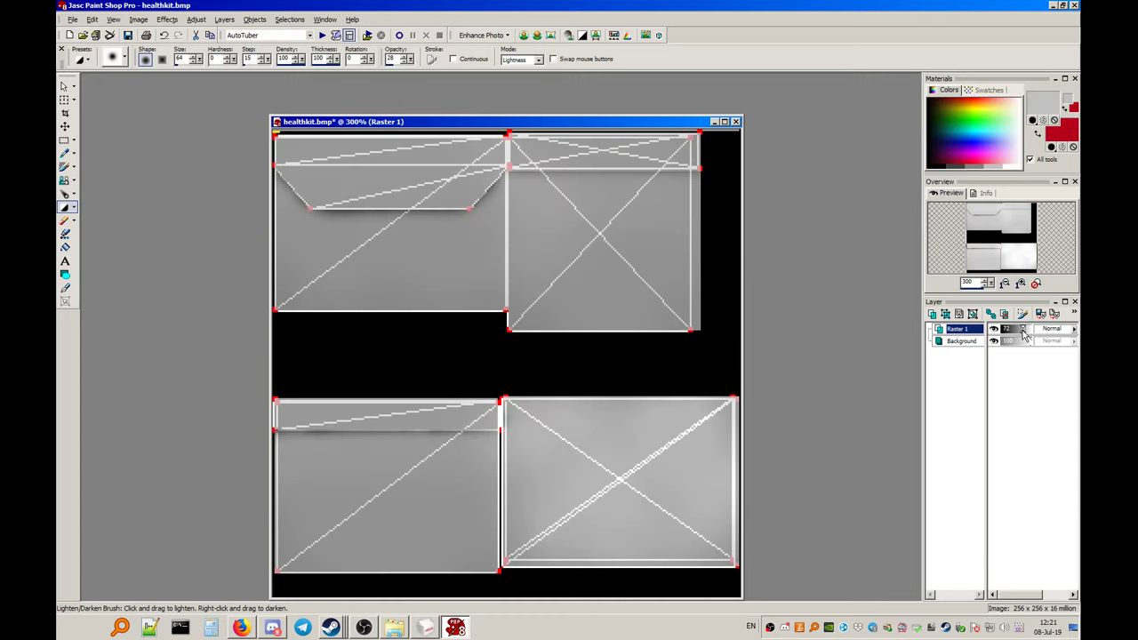
click(244, 628)
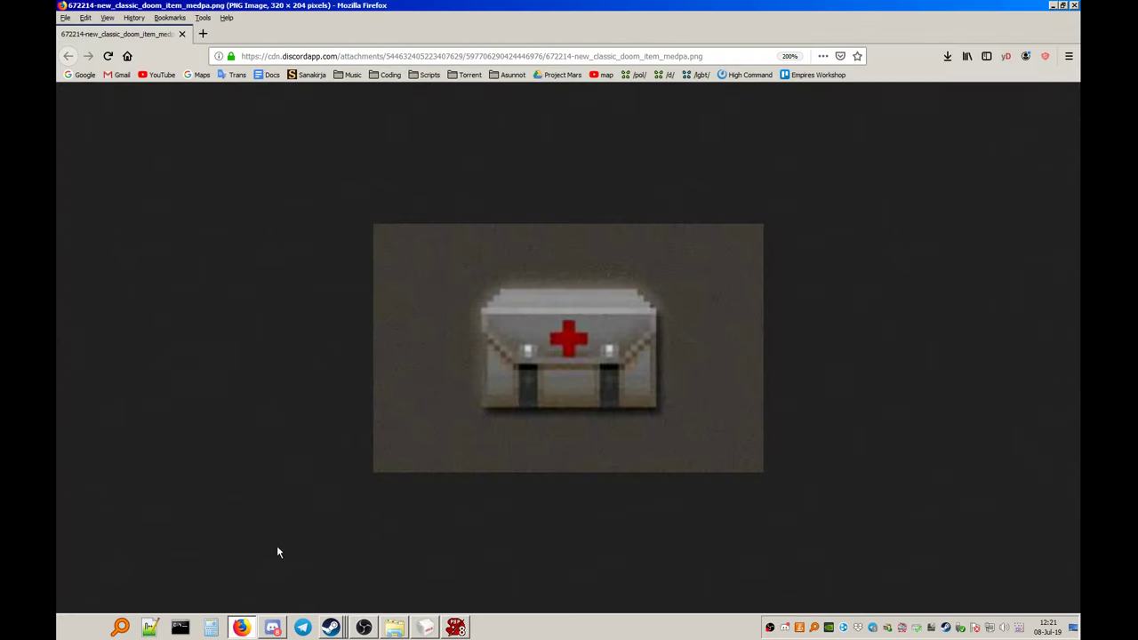
click(456, 628)
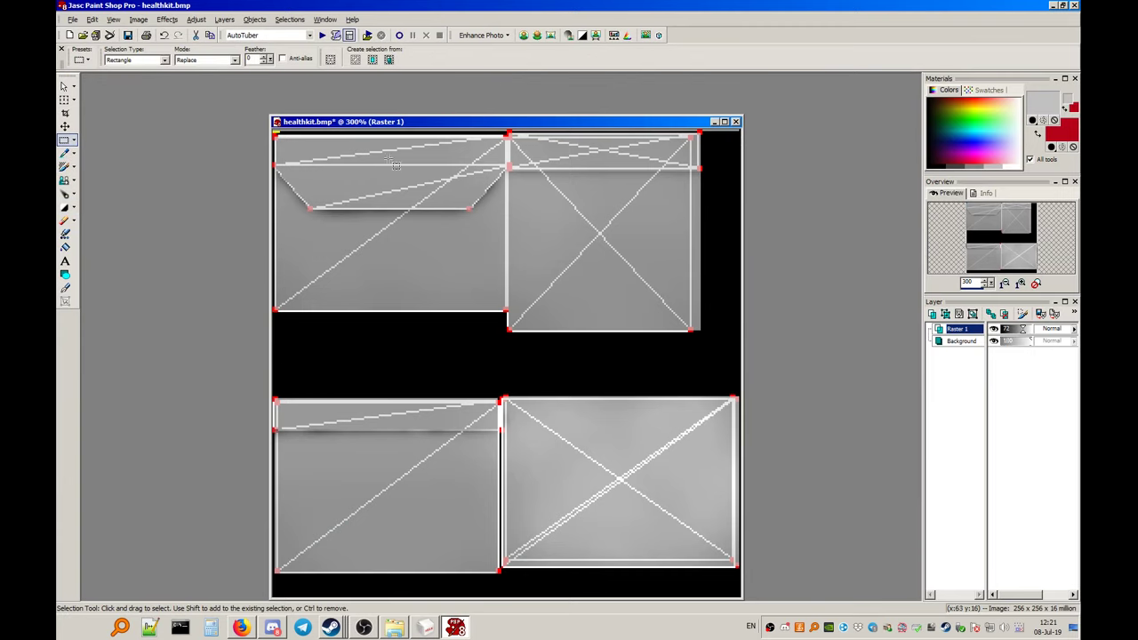
Add a new raster layer above Raster 1 and select a cross shape below the flap from overlapping rectangles
click(224, 18)
click(258, 36)
click(513, 399)
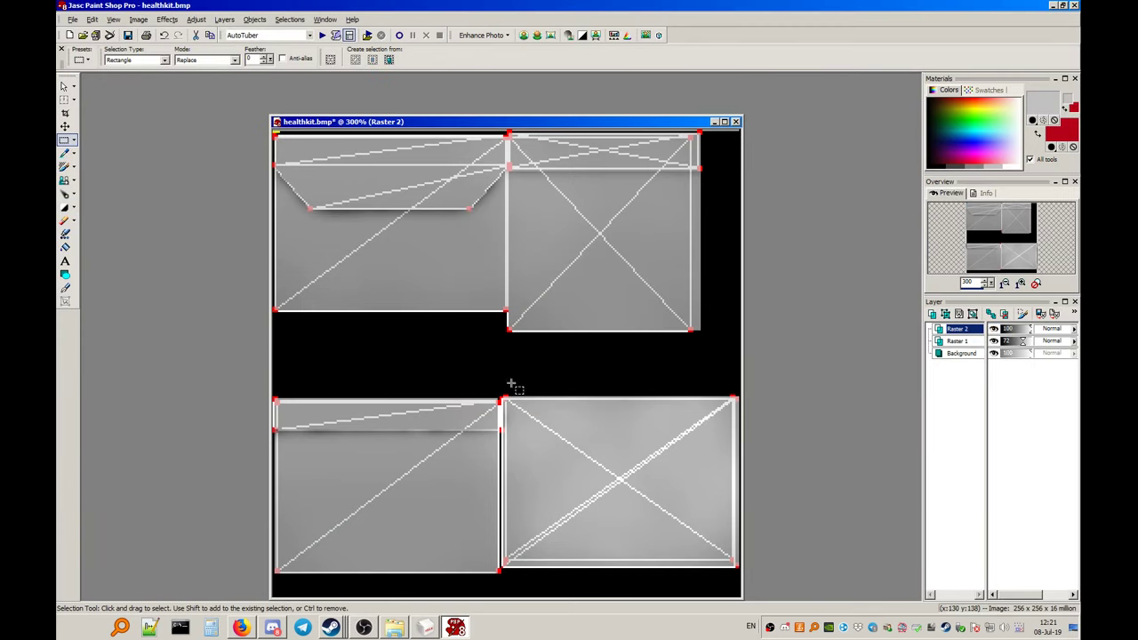
drag(405, 236, 442, 269)
scroll(441, 268, up, 5)
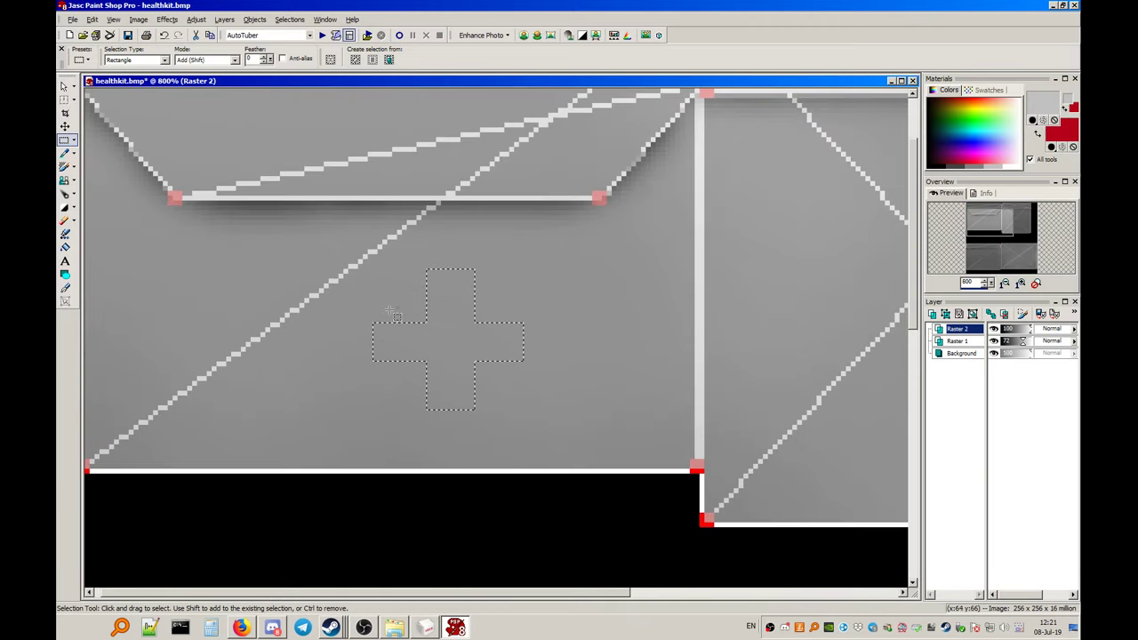
drag(373, 317, 525, 348)
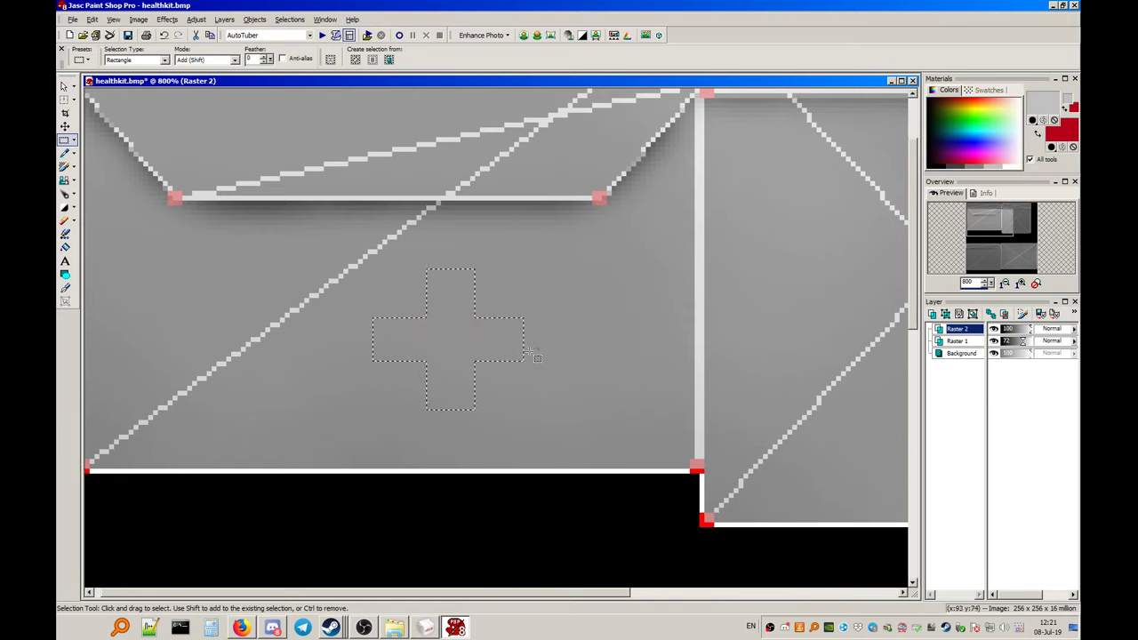
Flood fill the cross selection with bright red
key(f)
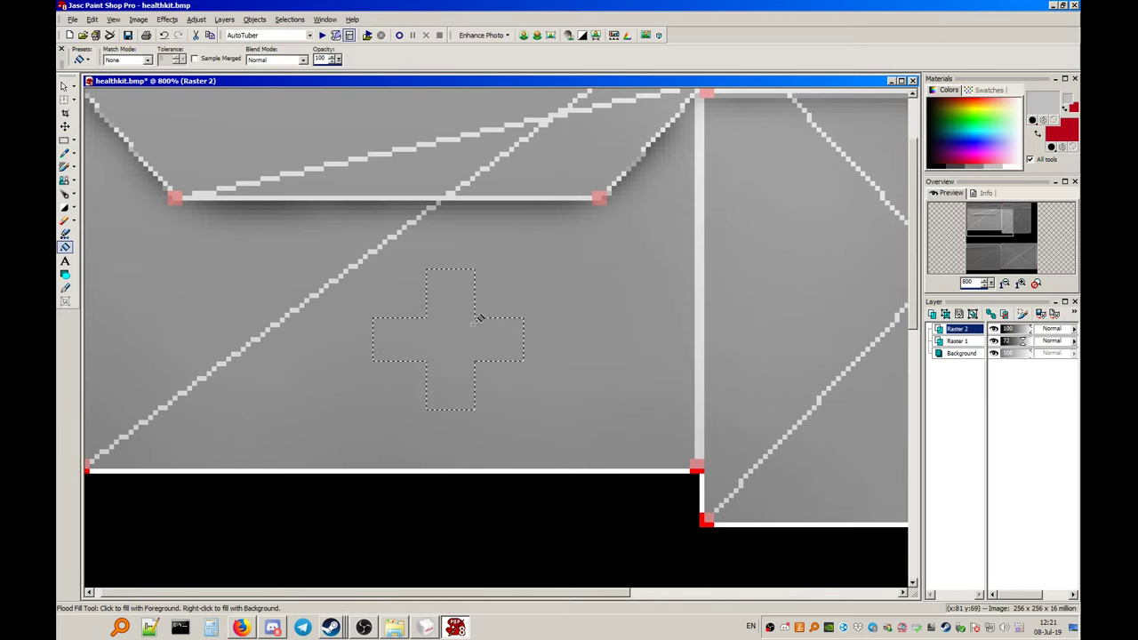
click(982, 96)
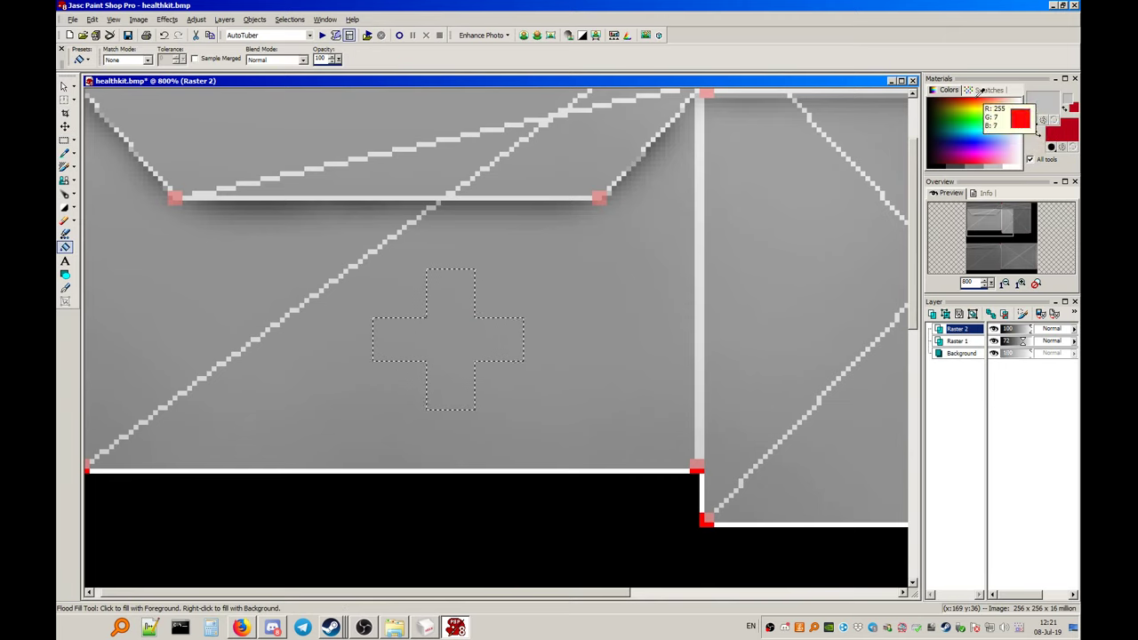
click(491, 321)
Select the red cross with a rectangle, move it up onto the middle of the flap, and deselect it
scroll(315, 254, down, 3)
key(s)
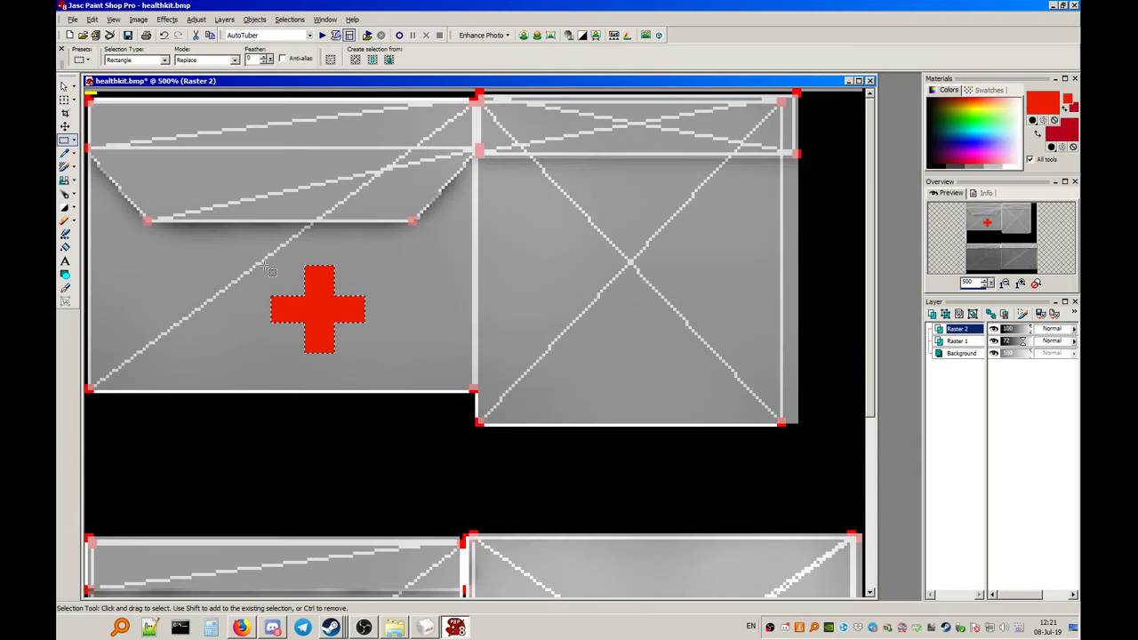
drag(248, 271, 272, 330)
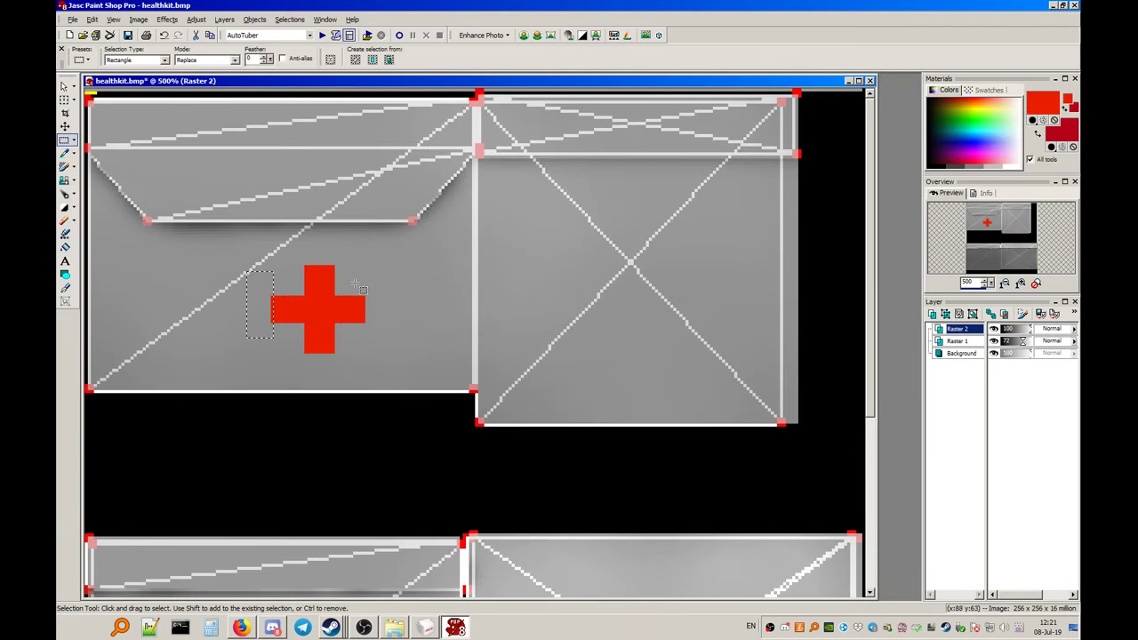
drag(265, 257, 396, 380)
click(296, 244)
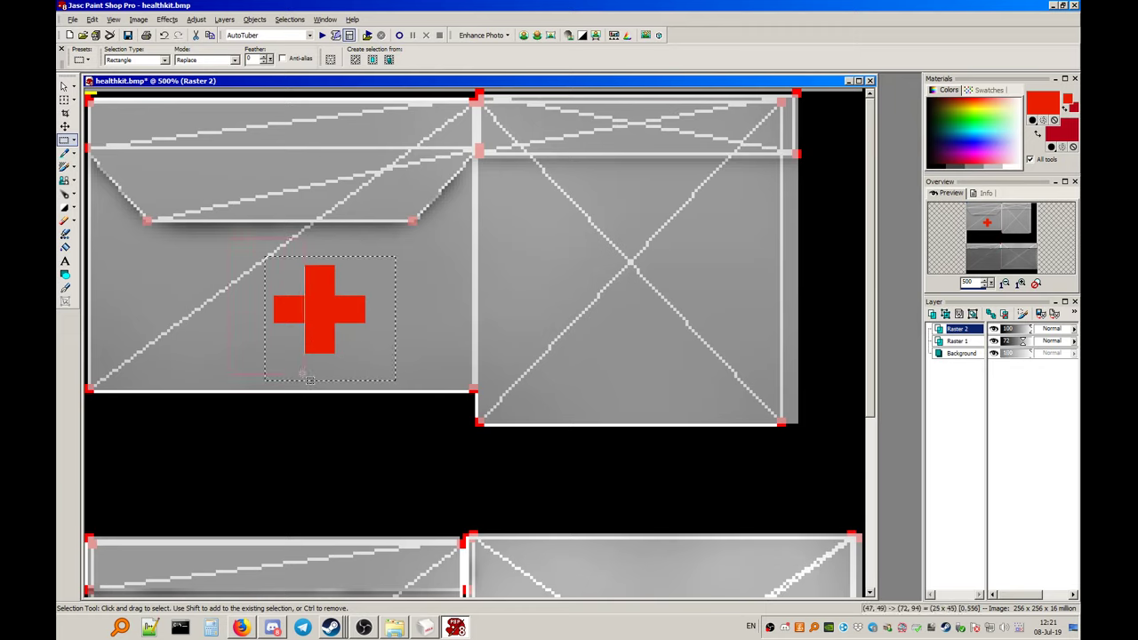
drag(398, 232, 221, 388)
click(291, 178)
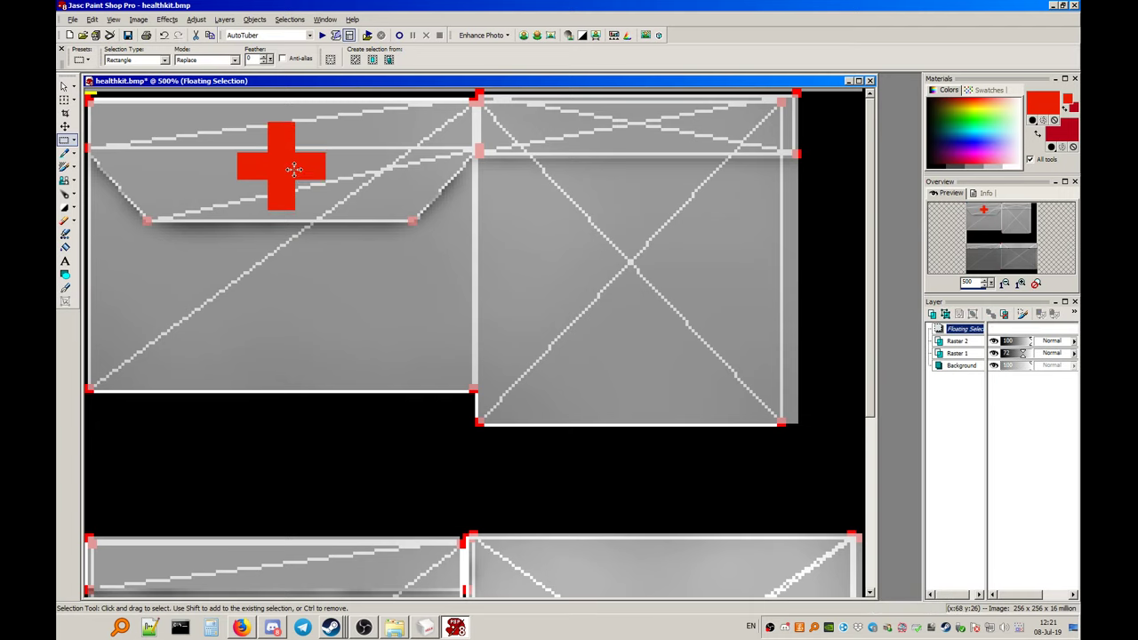
key(alt+Tab)
key(alt+Tab)
scroll(293, 160, down, 2)
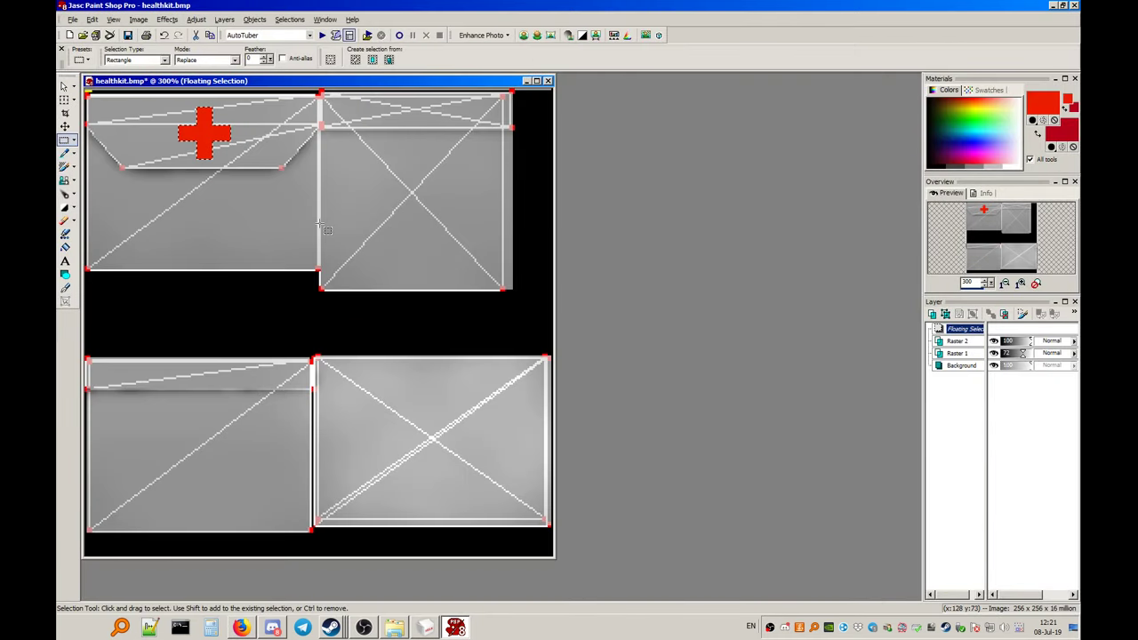
scroll(292, 160, up, 2)
click(289, 19)
click(307, 47)
Lower the opacity of Raster 2 to 66 and raise the opacity of Raster 1 to 100
scroll(213, 182, down, 3)
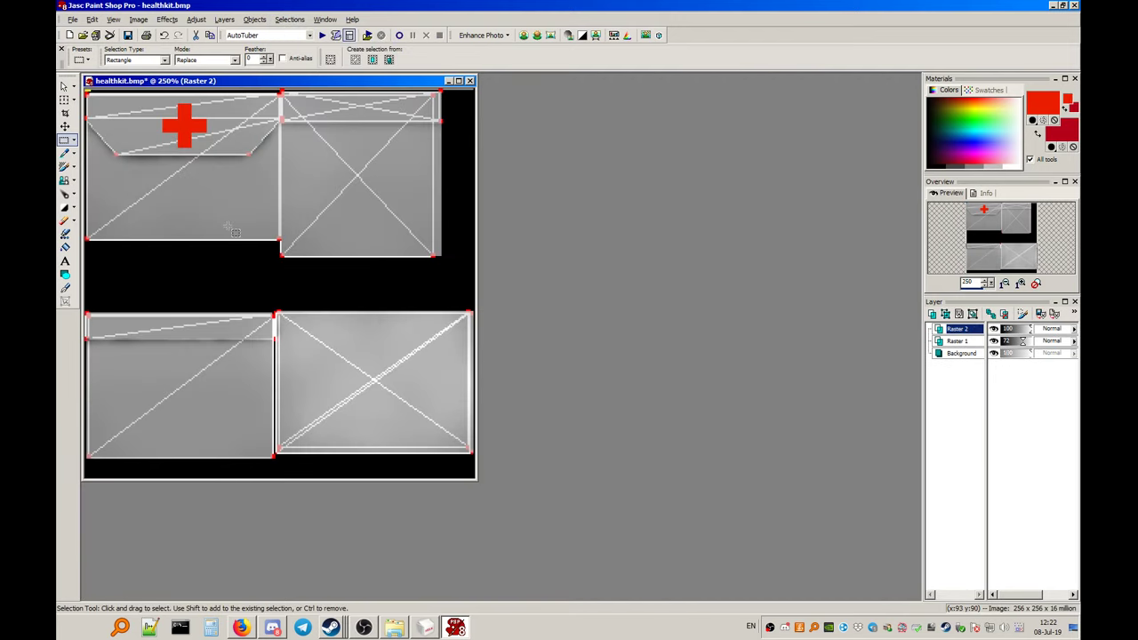
scroll(214, 182, up, 2)
scroll(284, 246, down, 1)
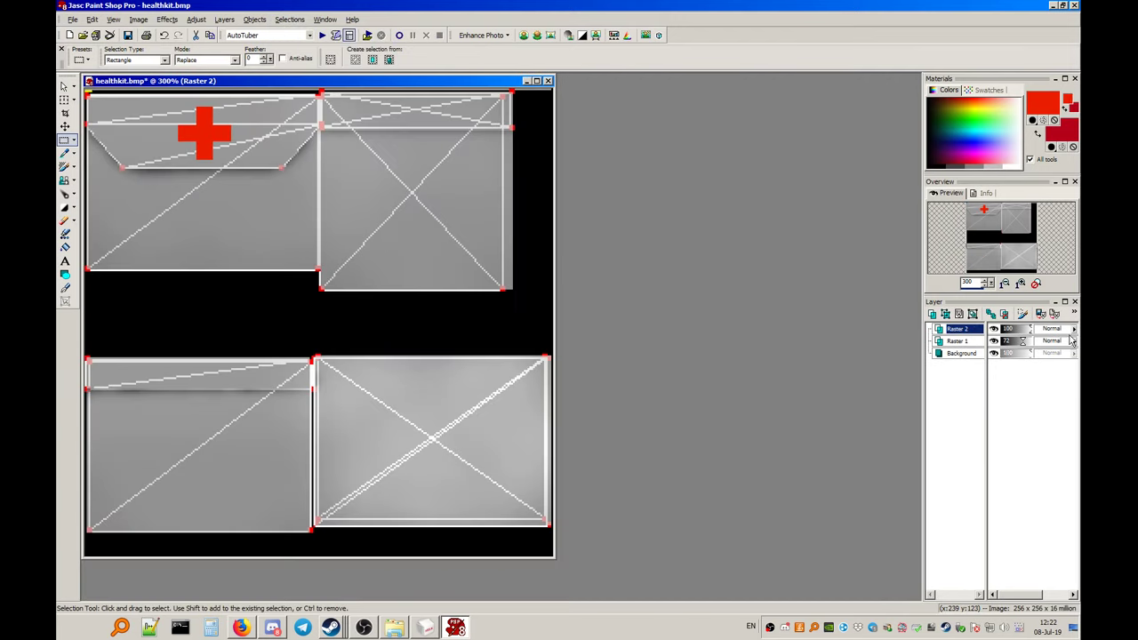
click(1022, 330)
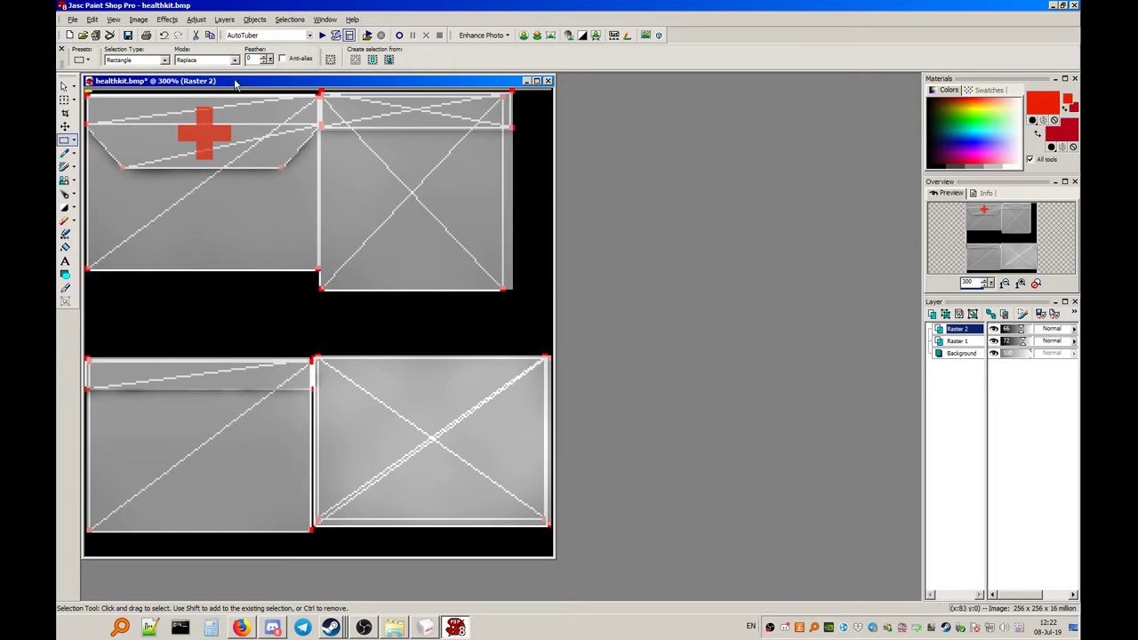
drag(1009, 347, 1045, 346)
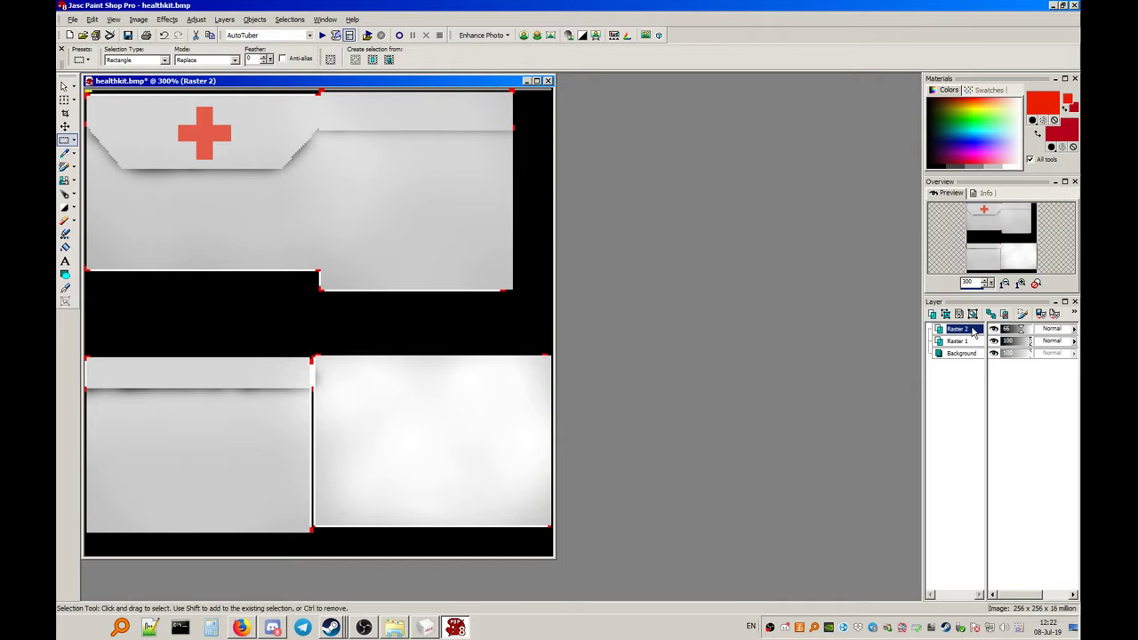
Soften the Raster 1 layer with a Softness adjustment
click(958, 341)
click(196, 18)
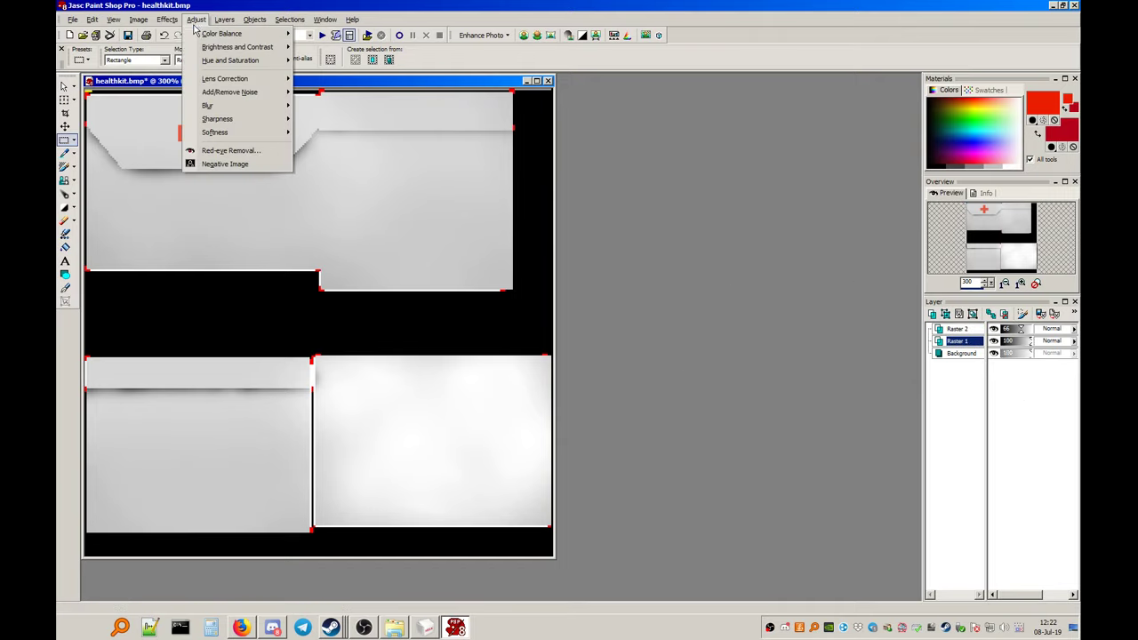
mouse_move(258, 134)
click(342, 148)
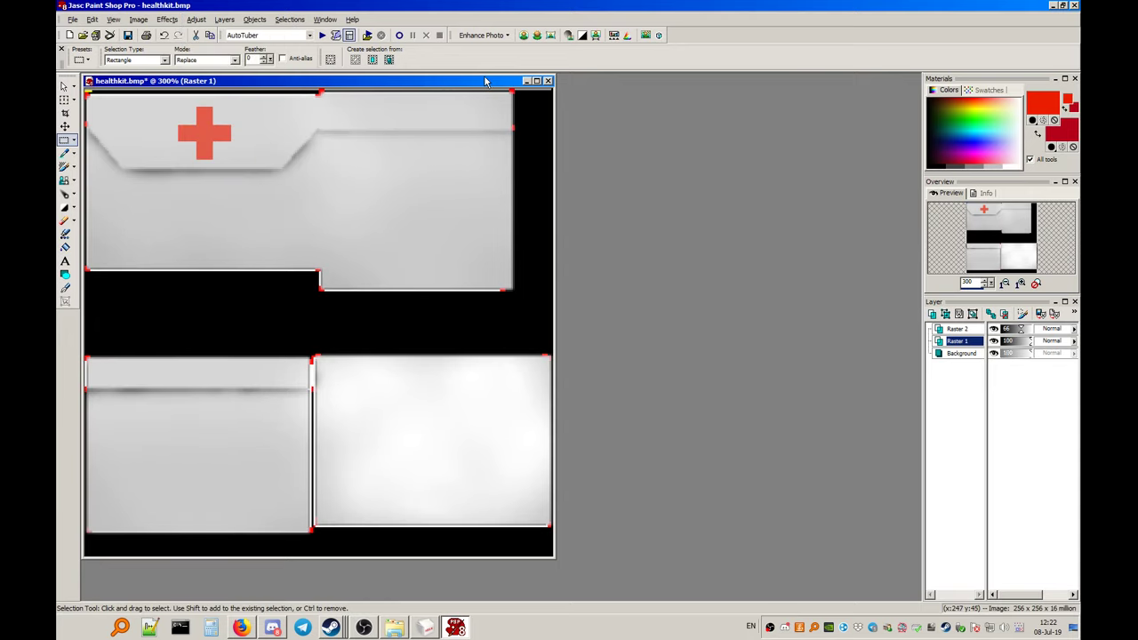
drag(484, 81, 604, 100)
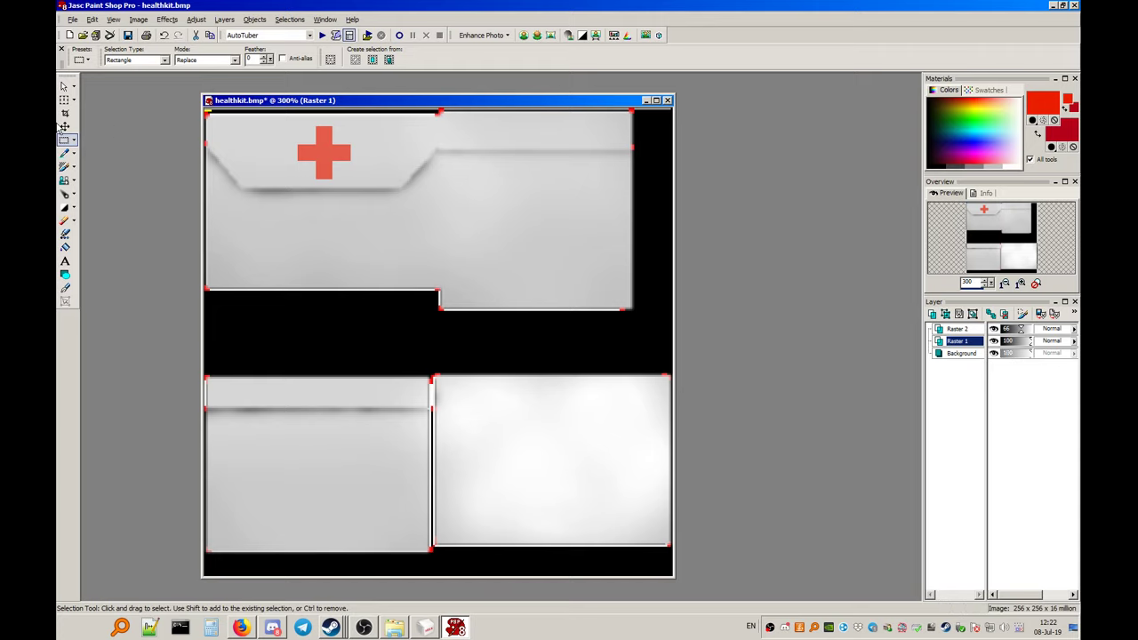
Add a raster layer named Raster 3 with Normal blending and 100 opacity directly above the Background layer
click(969, 353)
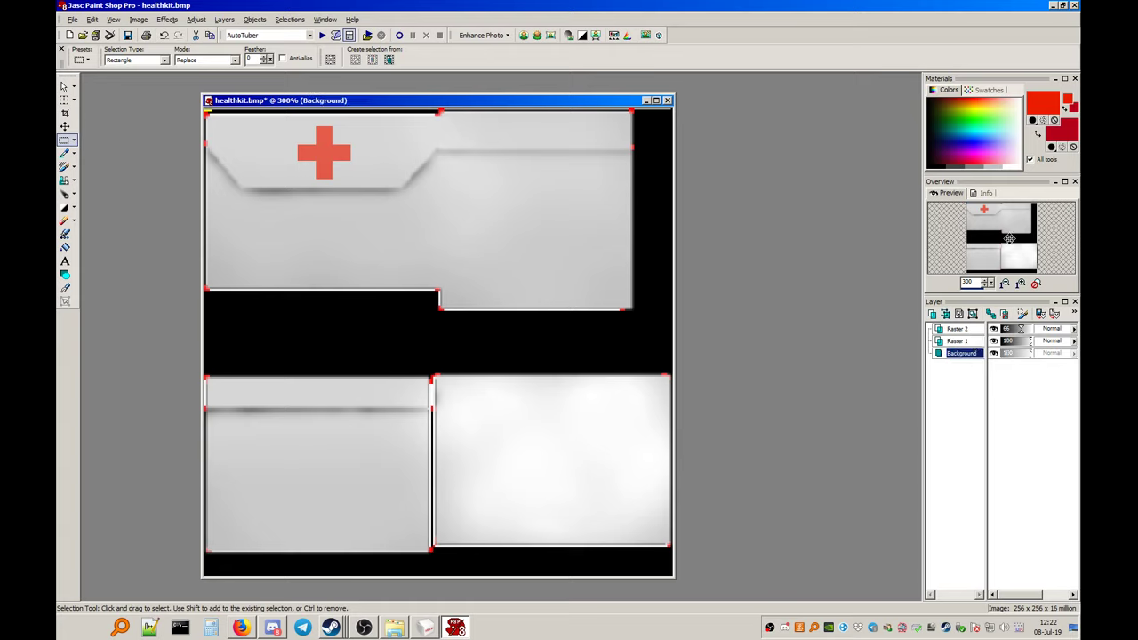
click(227, 20)
click(255, 35)
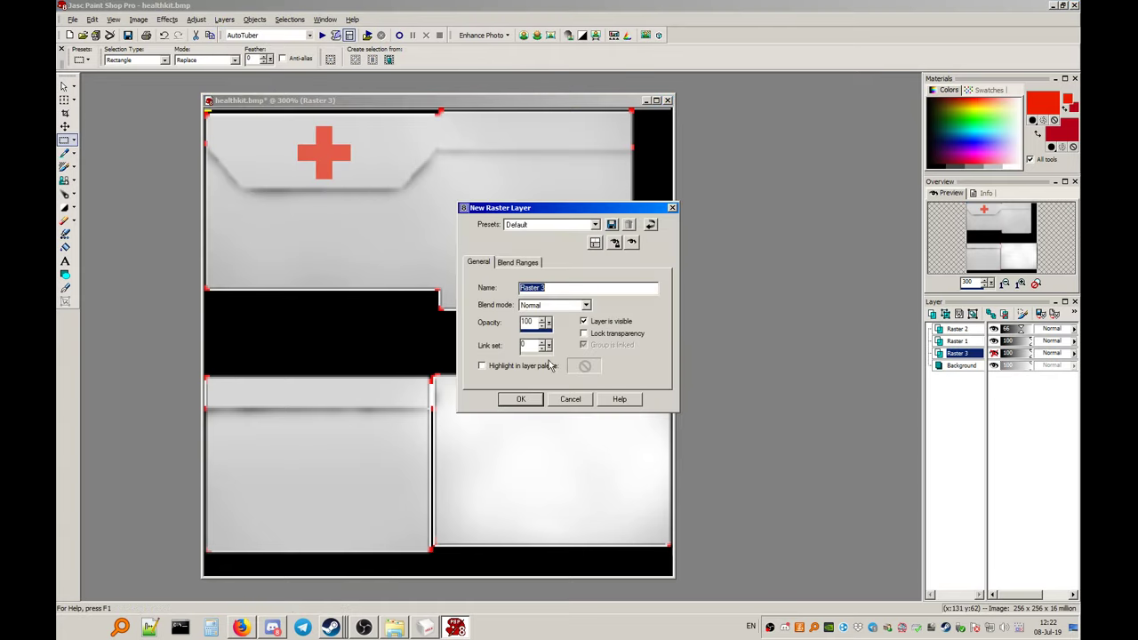
click(517, 399)
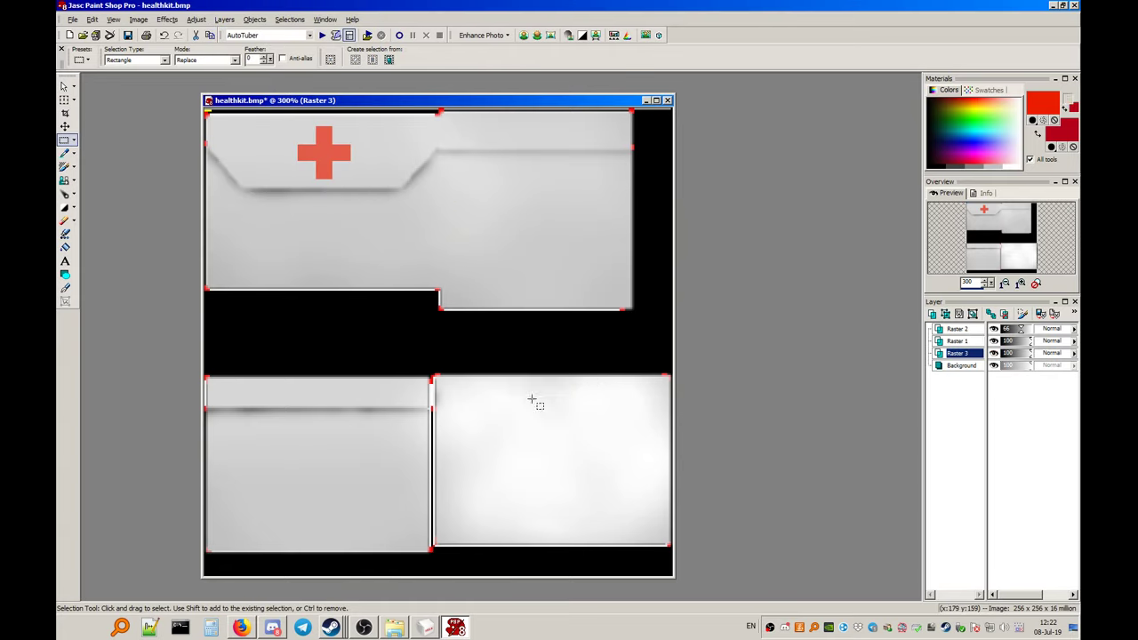
Flood fill the whole Raster 3 layer with light grey, using match mode None
click(999, 161)
click(65, 246)
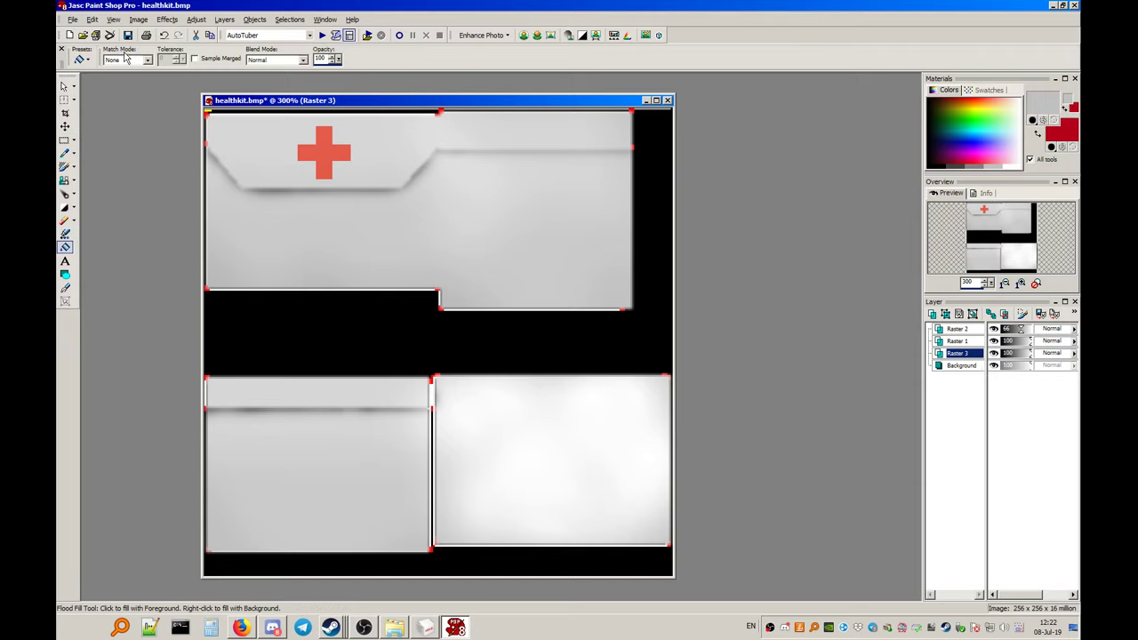
click(383, 326)
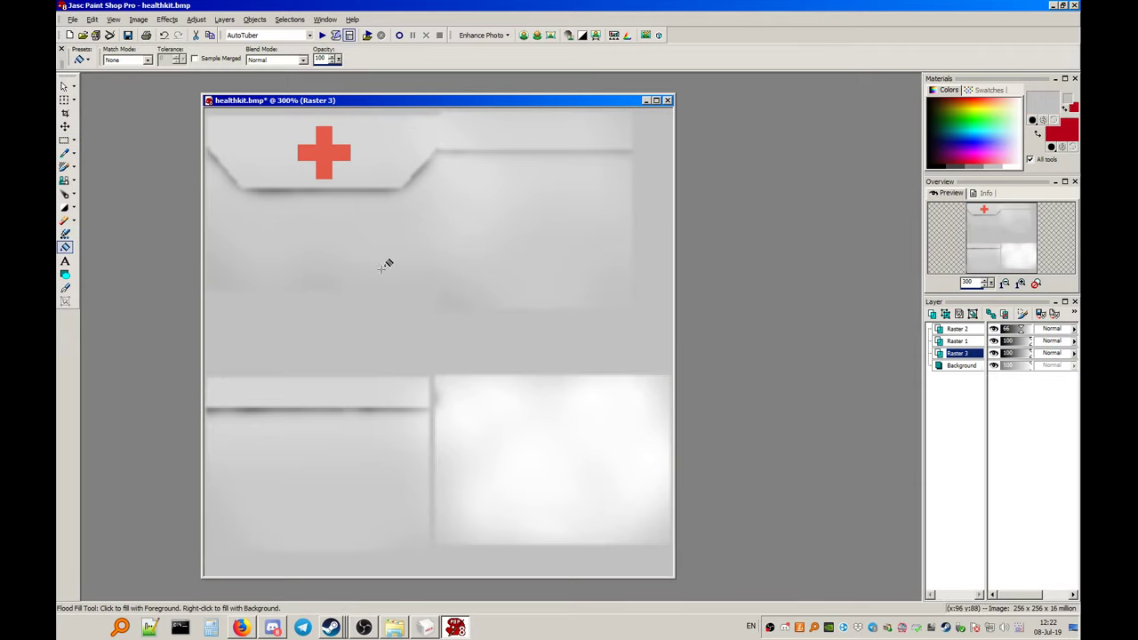
Flatten all the layers of healthkit.bmp into a single background layer
click(64, 140)
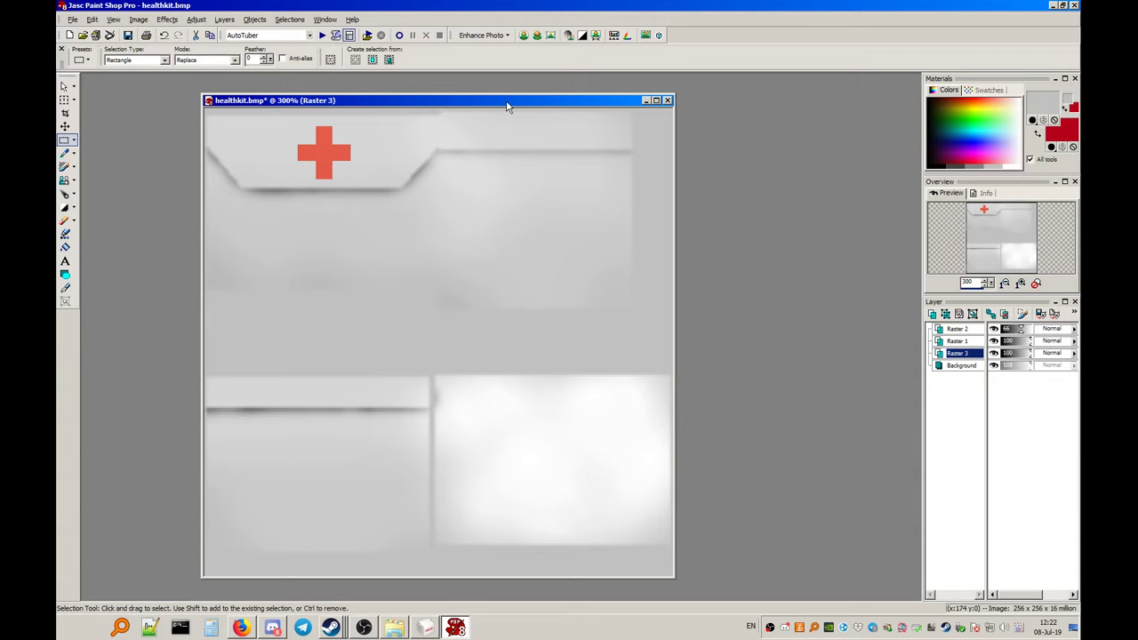
mouse_move(507, 101)
mouse_down()
mouse_move(613, 118)
mouse_move(568, 107)
mouse_up()
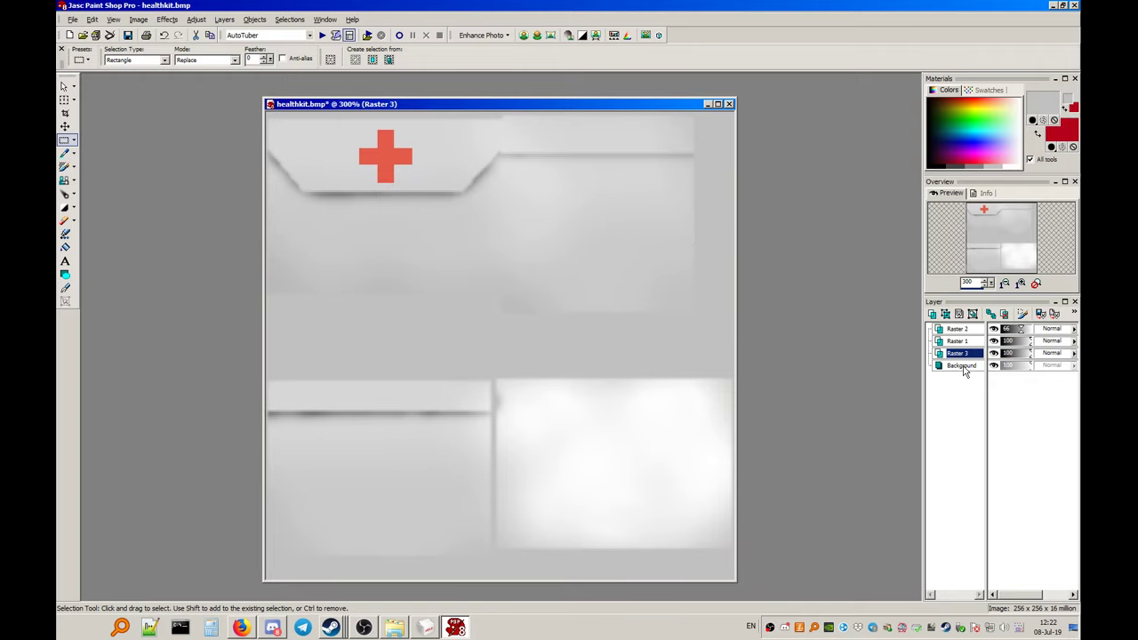
click(224, 19)
mouse_move(317, 205)
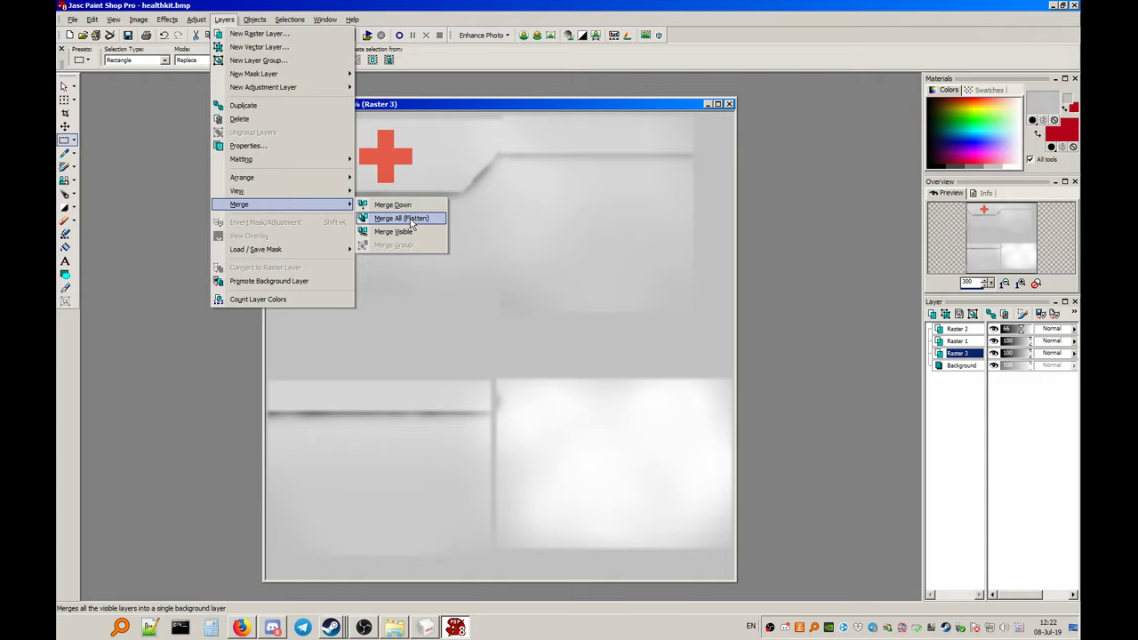
click(409, 218)
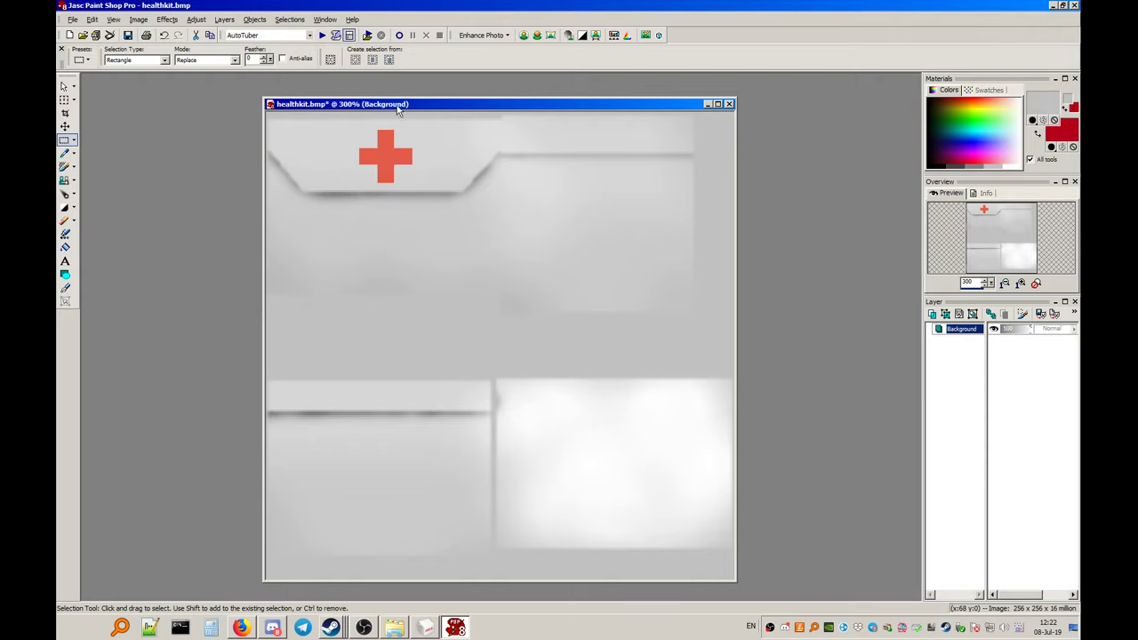
Smudge the lower-left corner of the white panel with the Push Brush at size 32
mouse_move(405, 105)
mouse_down()
mouse_move(429, 115)
mouse_move(416, 113)
mouse_up()
scroll(362, 171, down, 1)
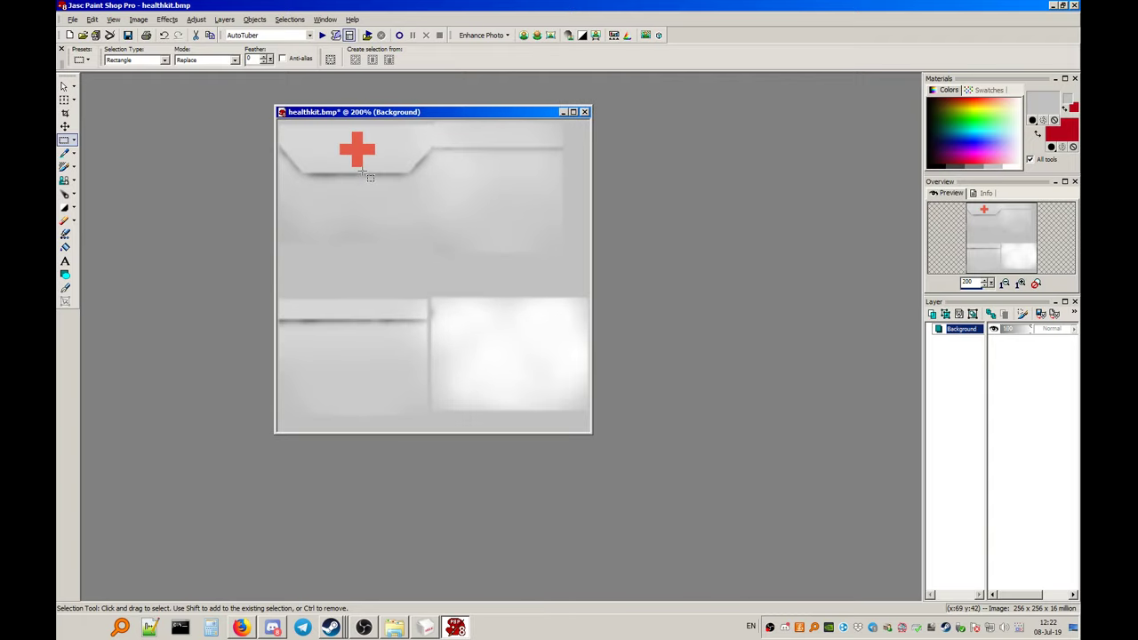
scroll(361, 172, up, 1)
click(64, 192)
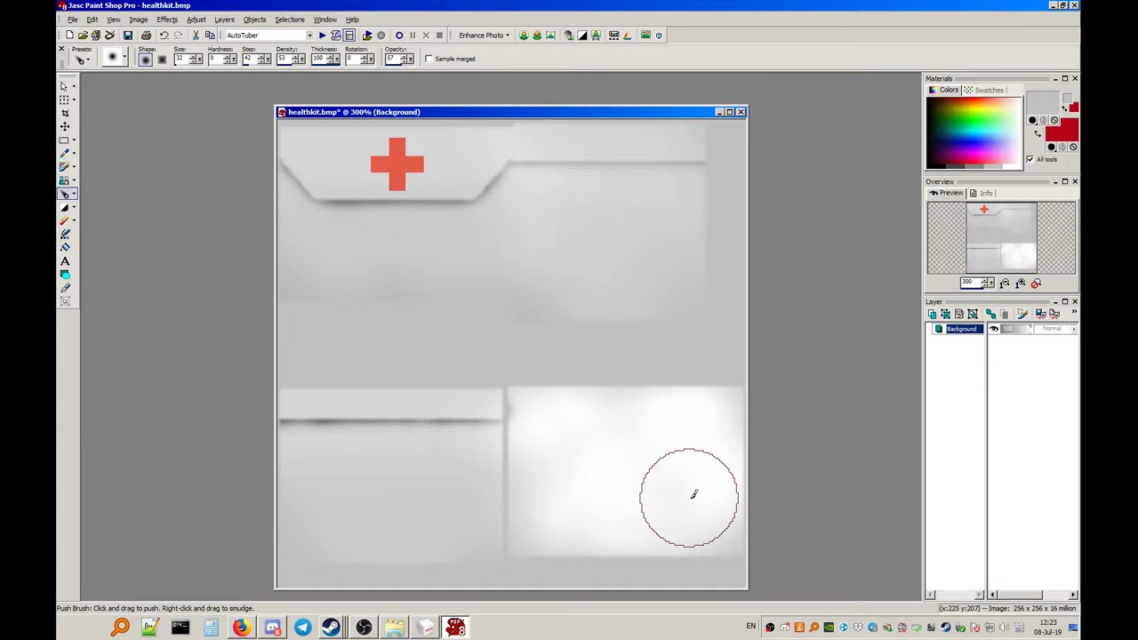
mouse_move(560, 524)
mouse_down()
mouse_move(551, 516)
mouse_move(536, 540)
mouse_up()
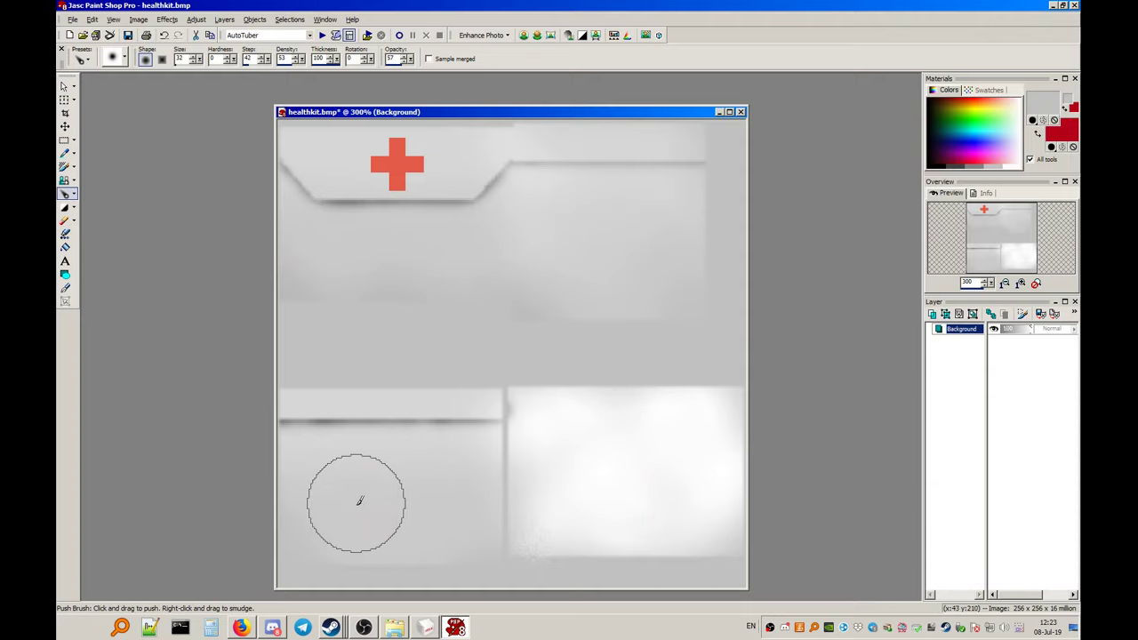
Select a rectangle around the red cross, apply a slight Gaussian Blur to it and clear the selection
click(64, 140)
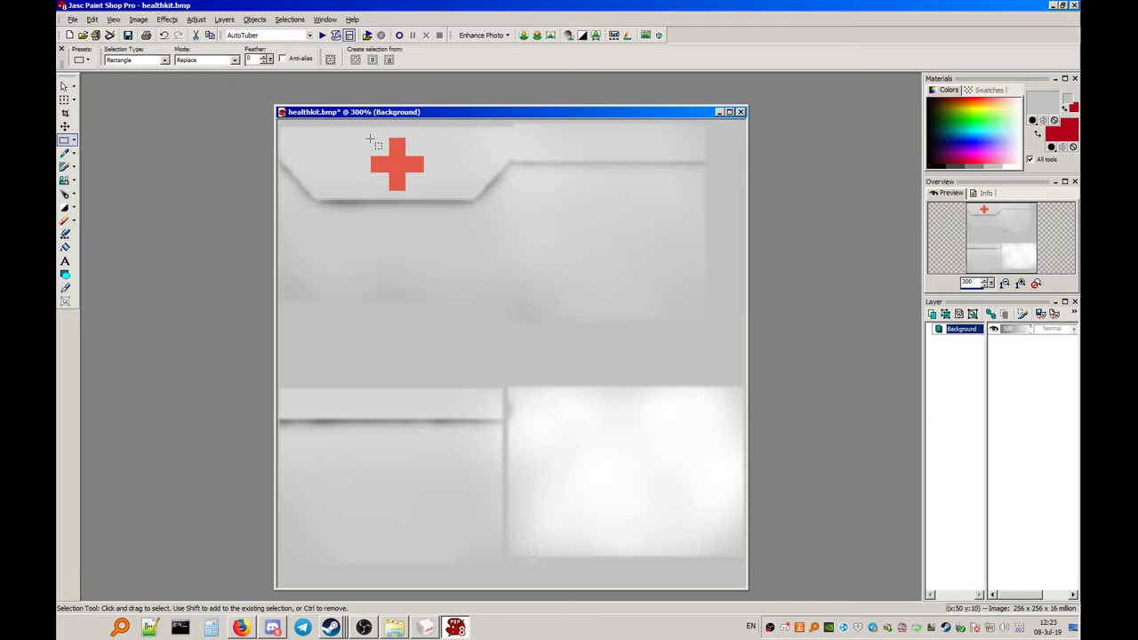
drag(369, 138, 421, 181)
drag(364, 138, 437, 194)
click(196, 19)
mouse_move(253, 103)
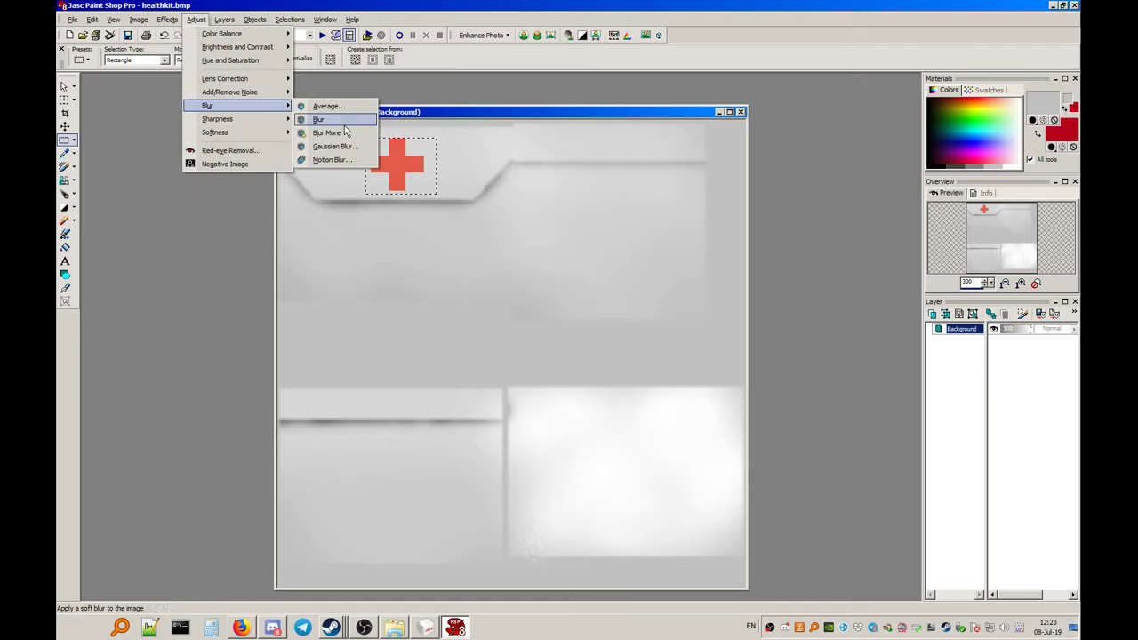
click(335, 146)
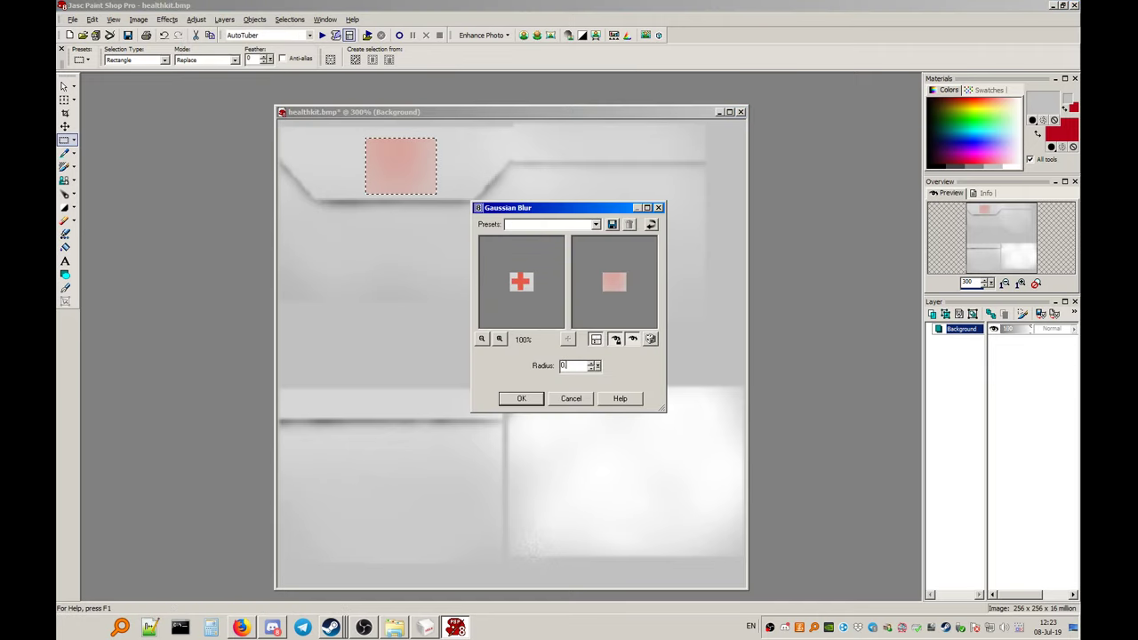
click(596, 368)
click(532, 398)
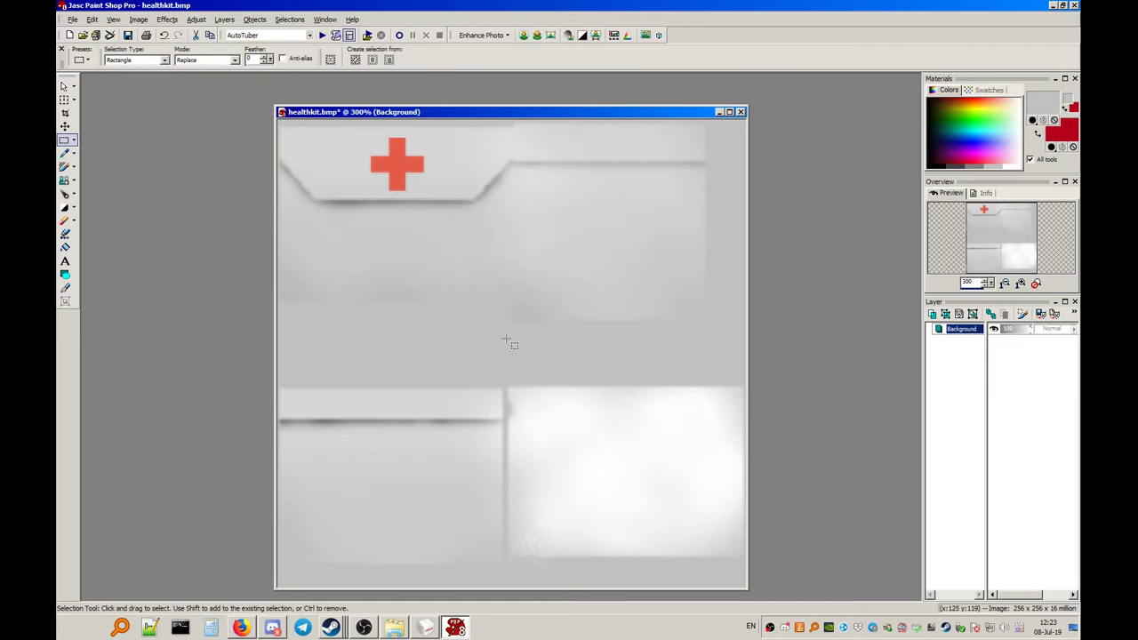
click(289, 18)
click(308, 47)
Add a raster layer named Raster 1 with Overlay blending and flood fill it with medium grey
click(224, 18)
click(239, 34)
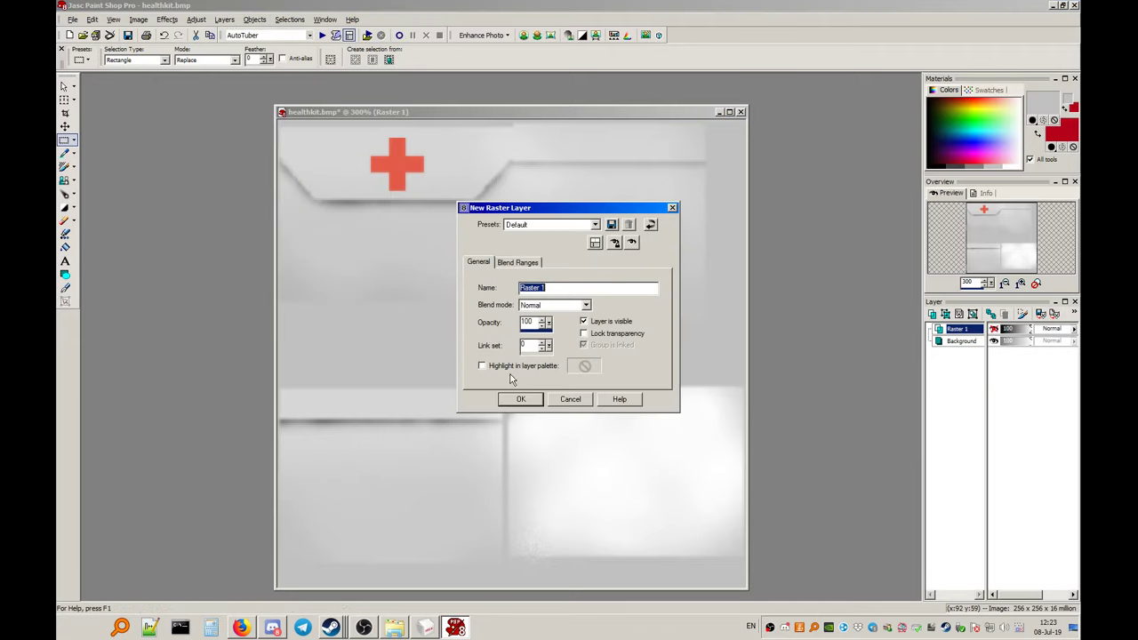
click(558, 305)
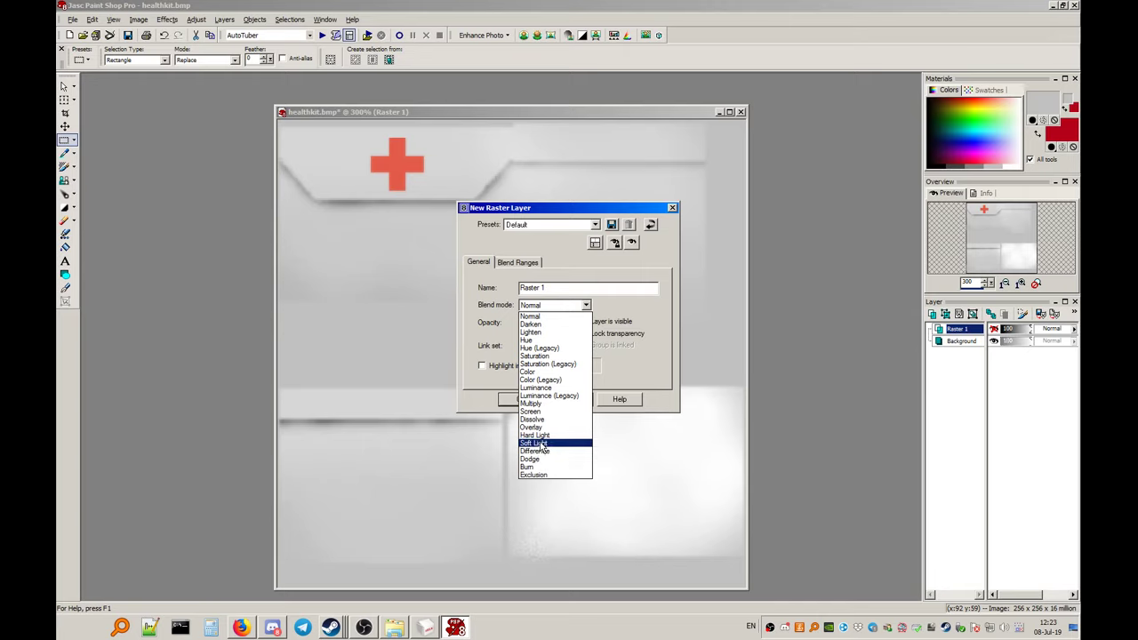
click(532, 428)
click(515, 399)
click(166, 19)
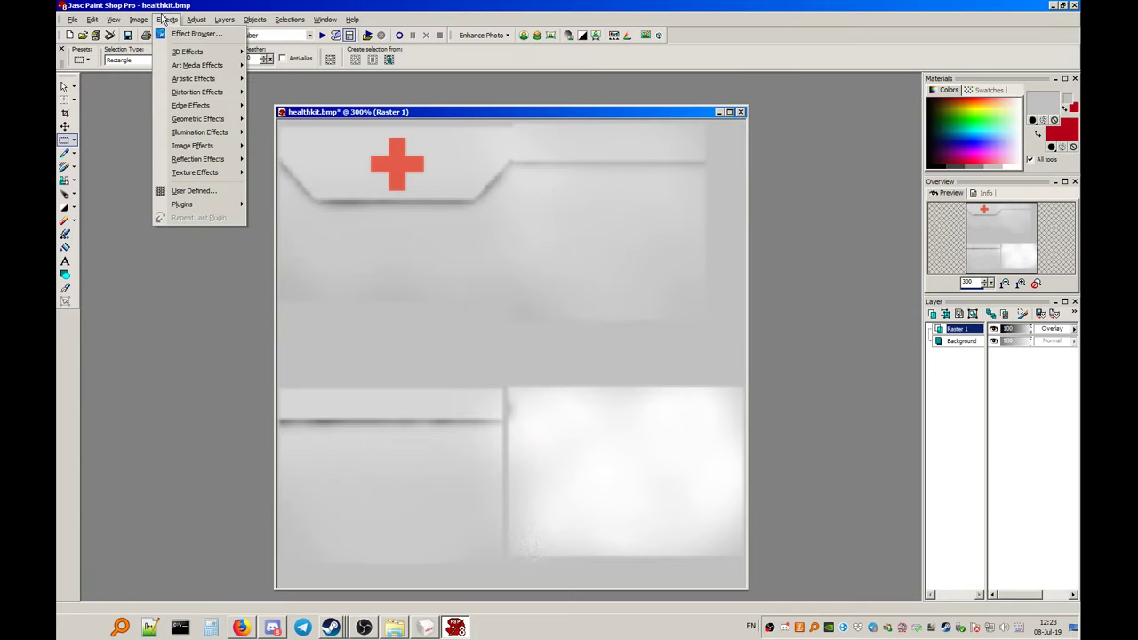
click(320, 5)
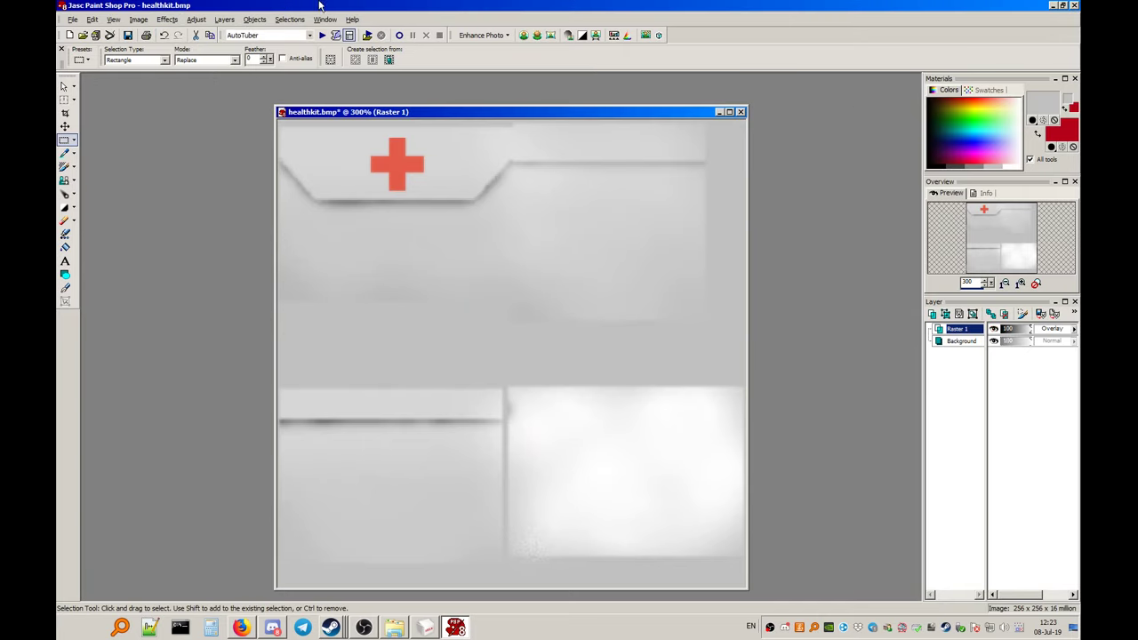
click(65, 247)
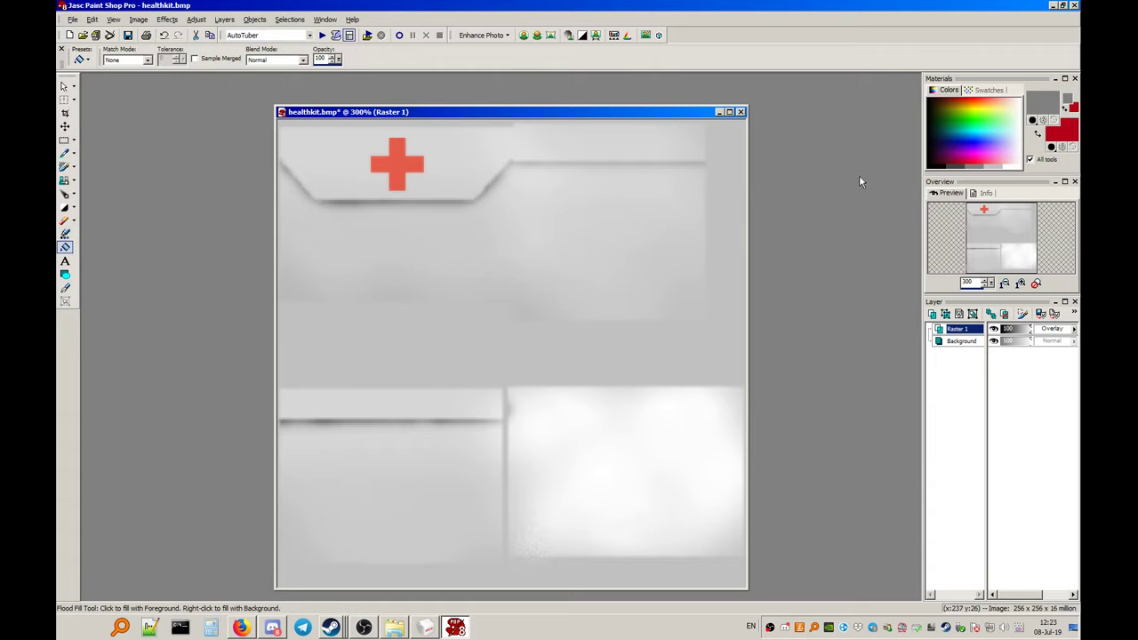
Apply Eye Candy HSB Noise to Raster 1 with Smooth Fractal pattern, brightness variation 34 and roughness 100, and lower the layer opacity to 28
click(166, 19)
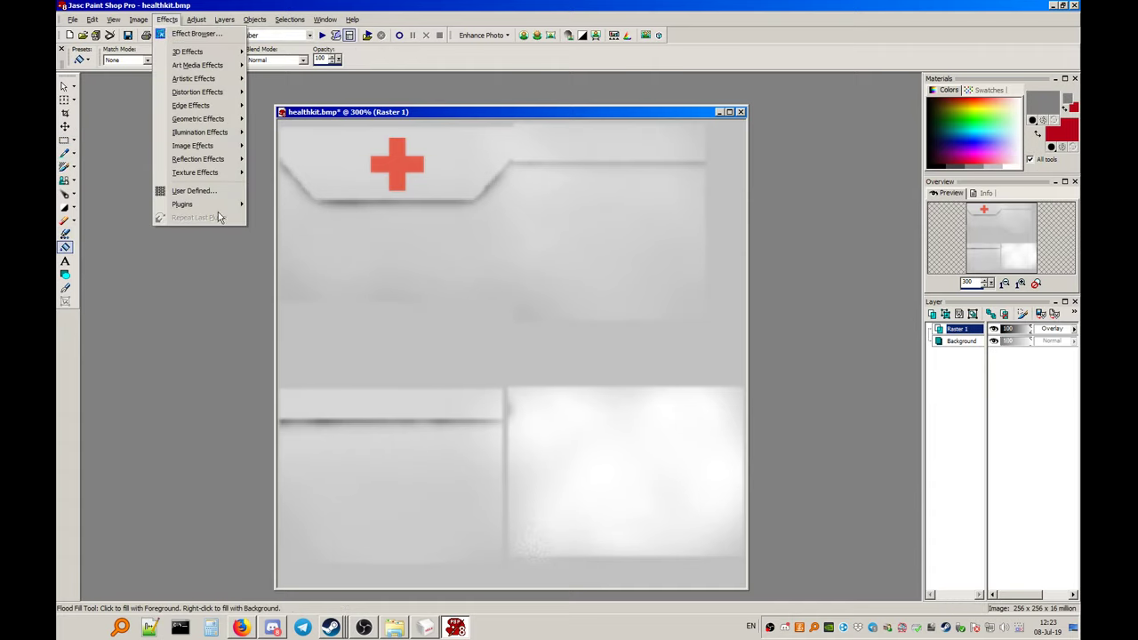
mouse_move(187, 204)
mouse_move(343, 213)
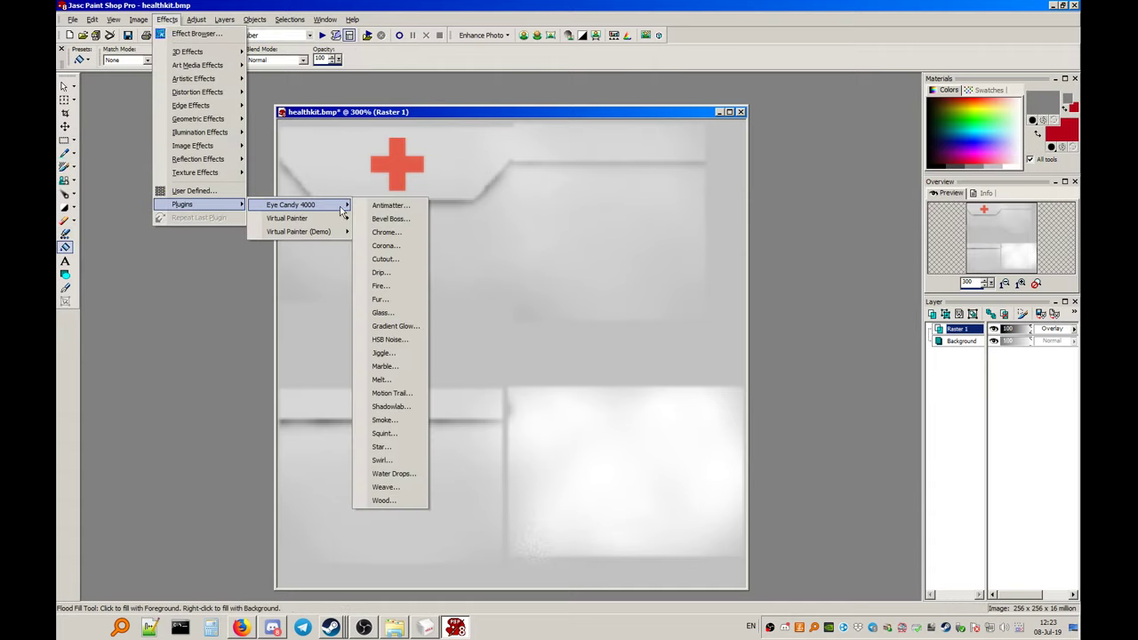
click(404, 340)
click(613, 364)
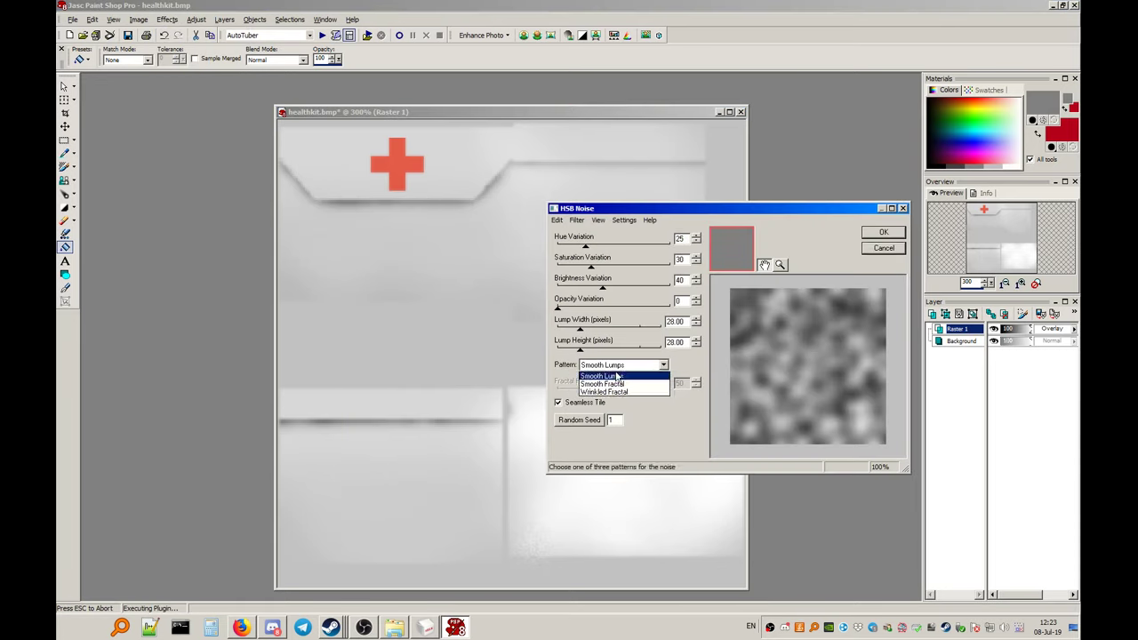
click(609, 381)
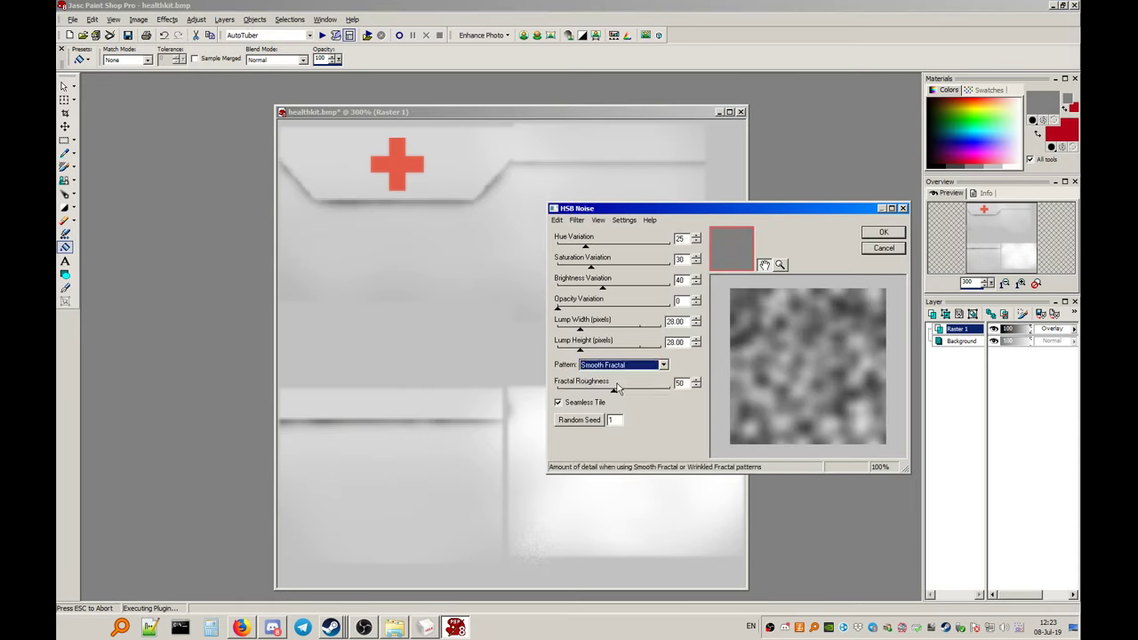
click(596, 293)
drag(615, 389, 721, 386)
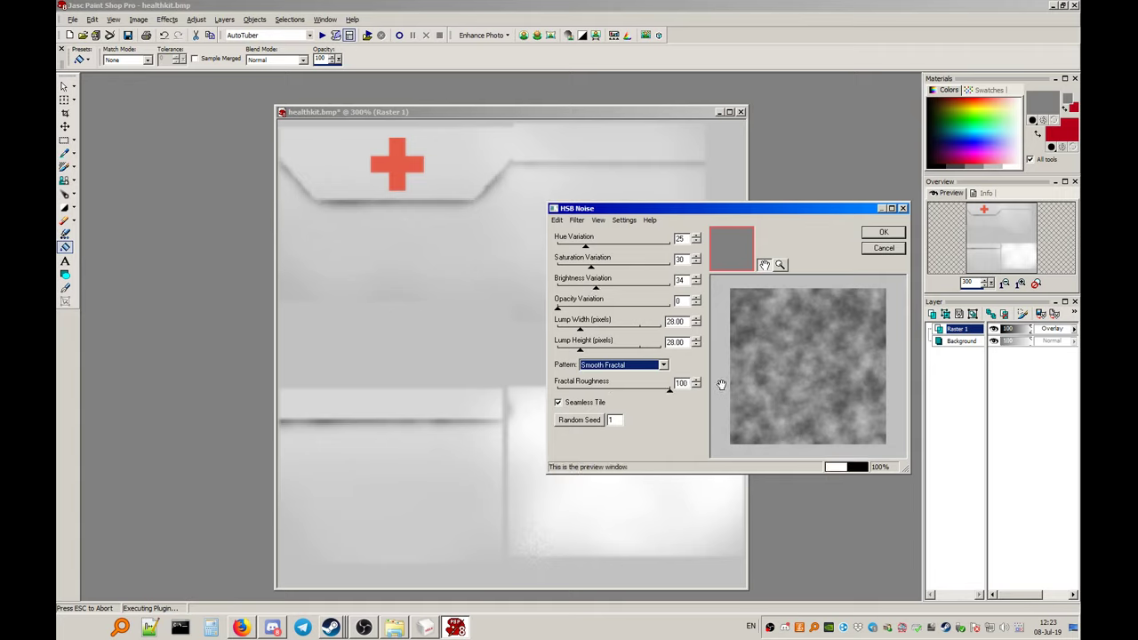
click(882, 232)
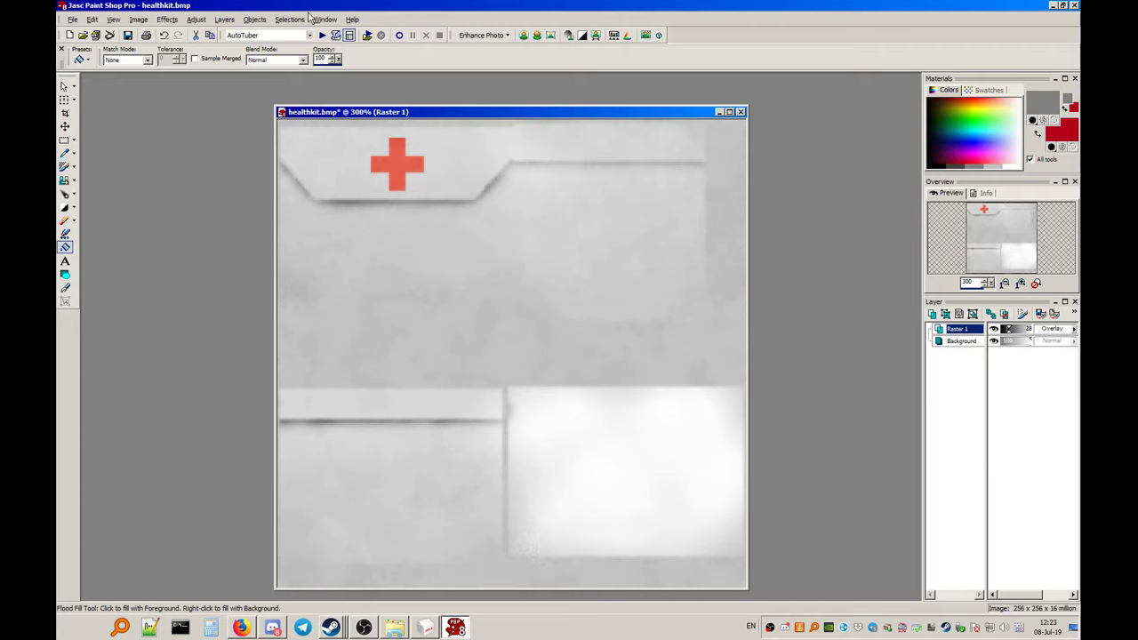
Sharpen the noise on the Raster 1 layer with two Sharpness adjustments
click(195, 19)
mouse_move(256, 119)
click(323, 122)
click(196, 19)
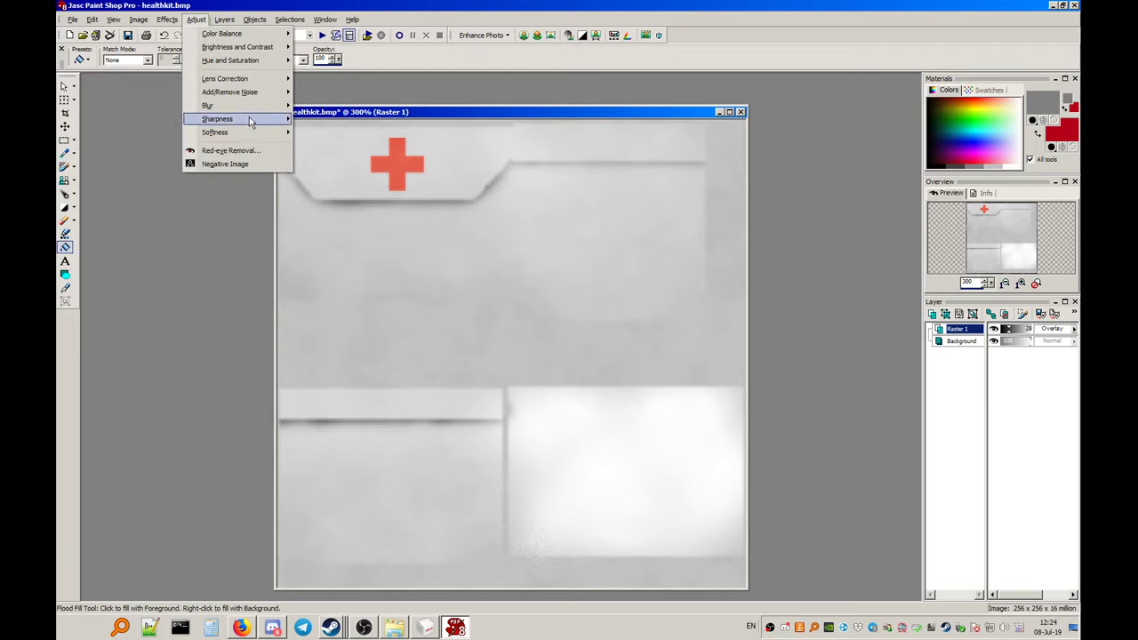
mouse_move(250, 120)
click(345, 133)
click(195, 19)
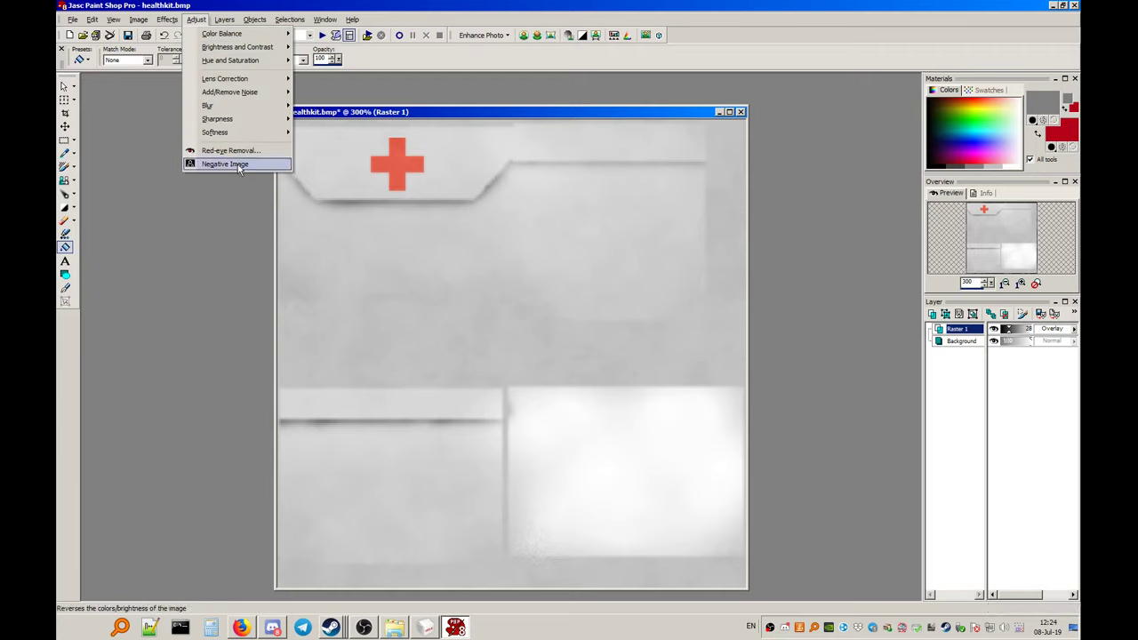
click(182, 69)
Repeat the HSB Noise effect on Raster 1 with the same settings and raise the layer opacity to 58
click(167, 18)
click(186, 203)
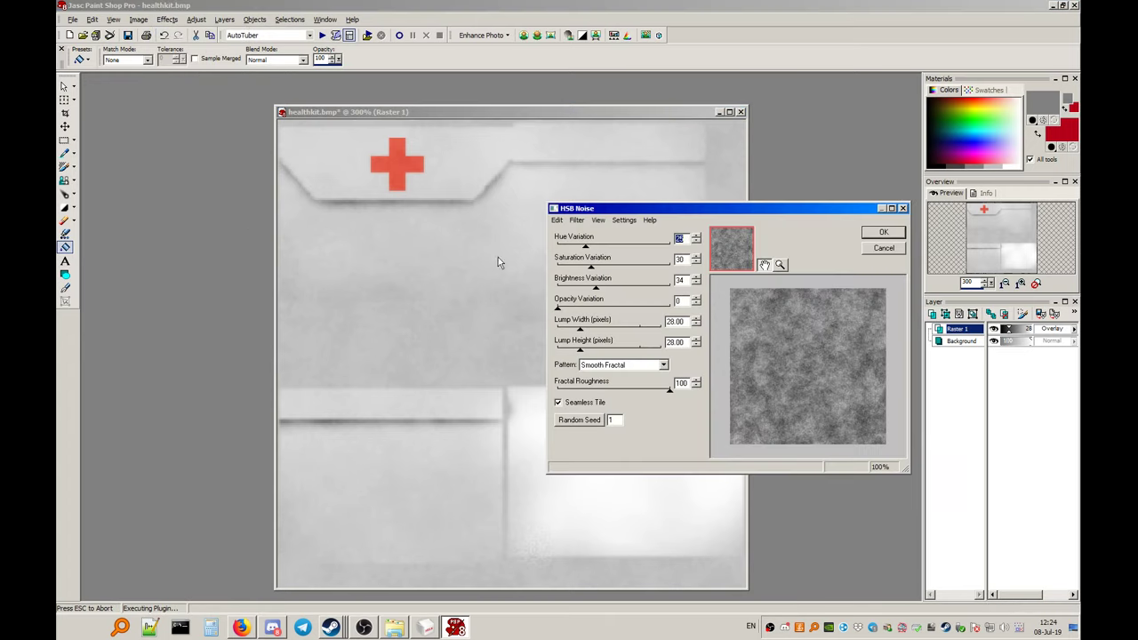
click(877, 230)
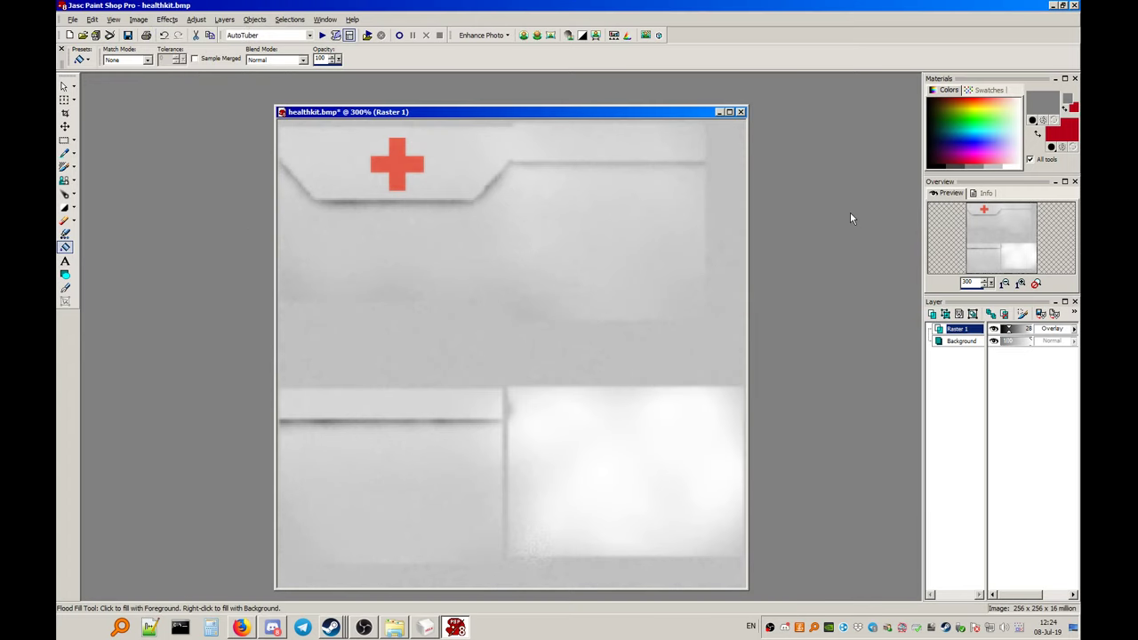
click(224, 18)
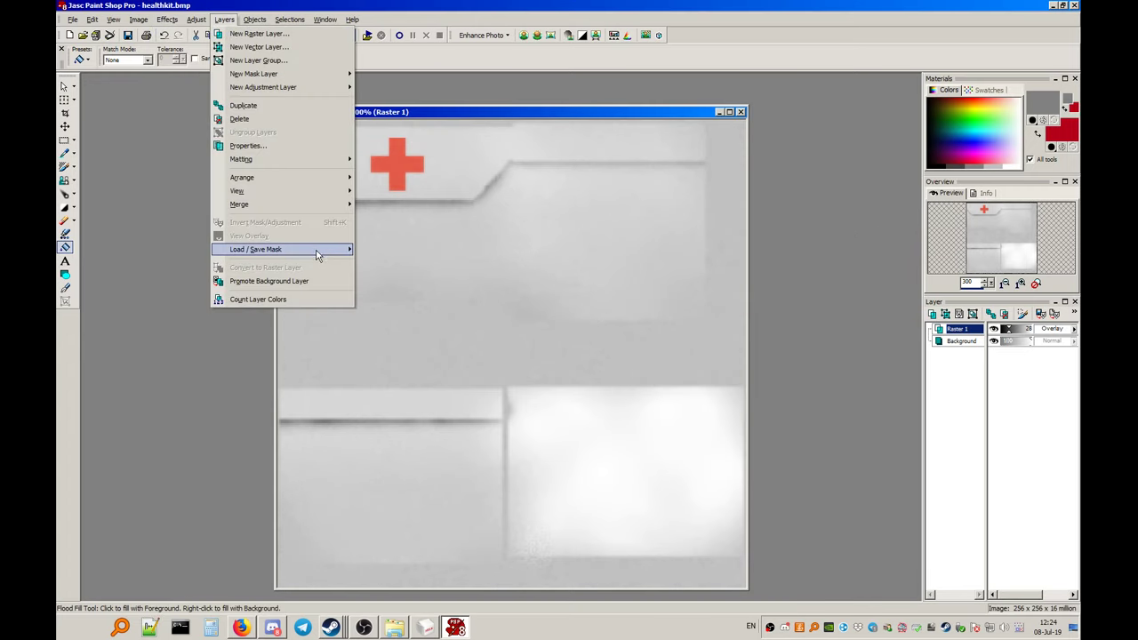
mouse_move(308, 203)
key(Escape)
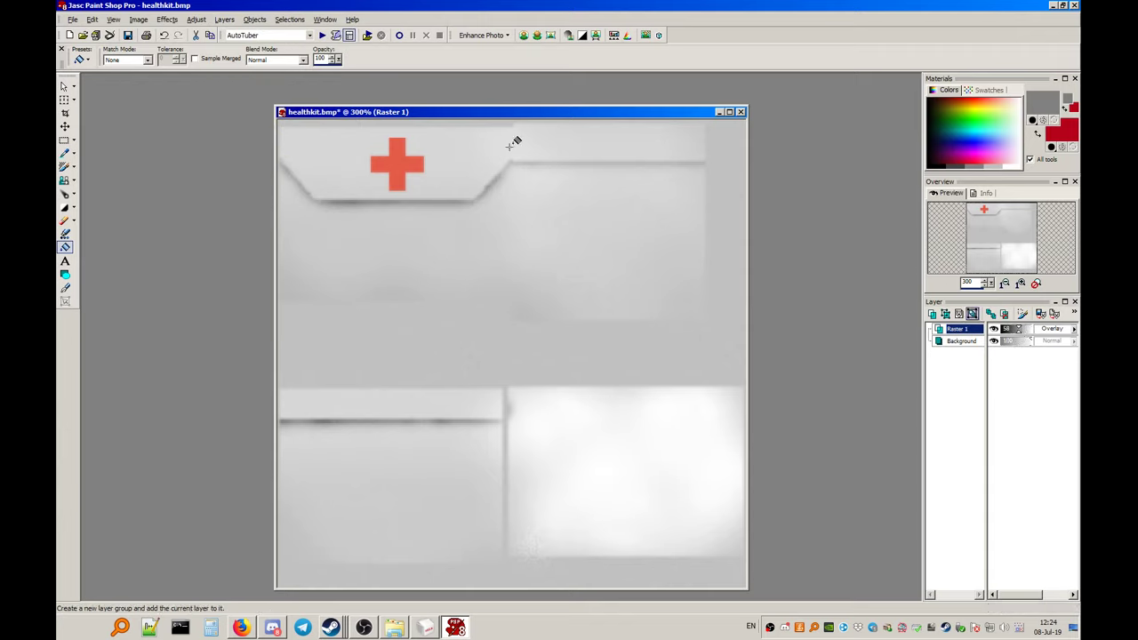
Apply HSB Noise to Raster 1 once more with the brightness variation reduced to 14
click(166, 19)
click(196, 220)
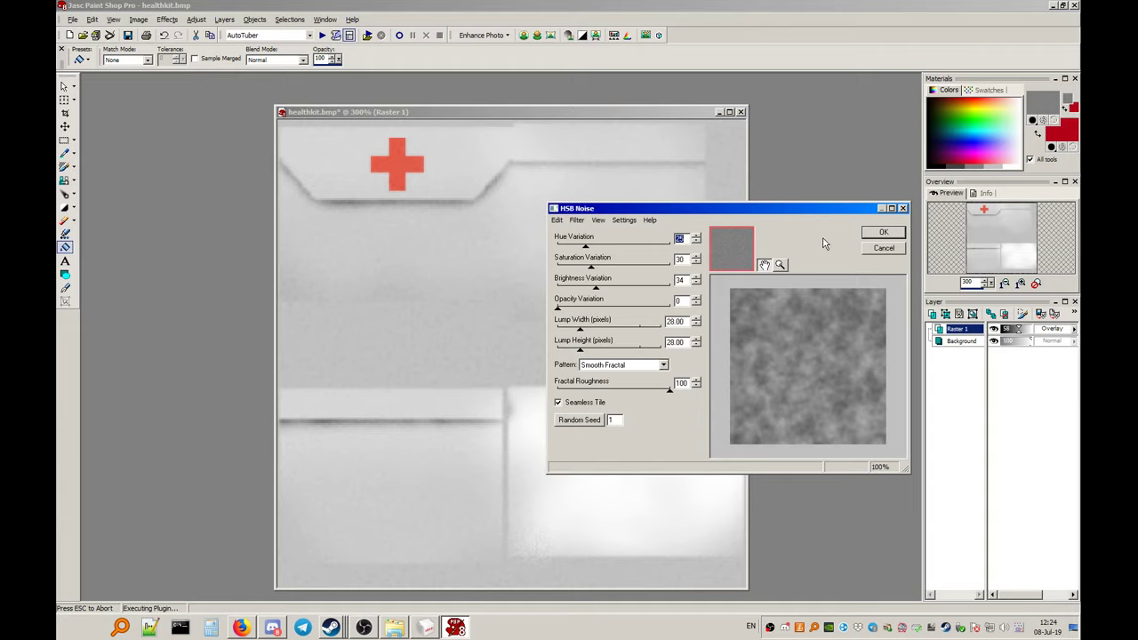
drag(594, 287, 579, 292)
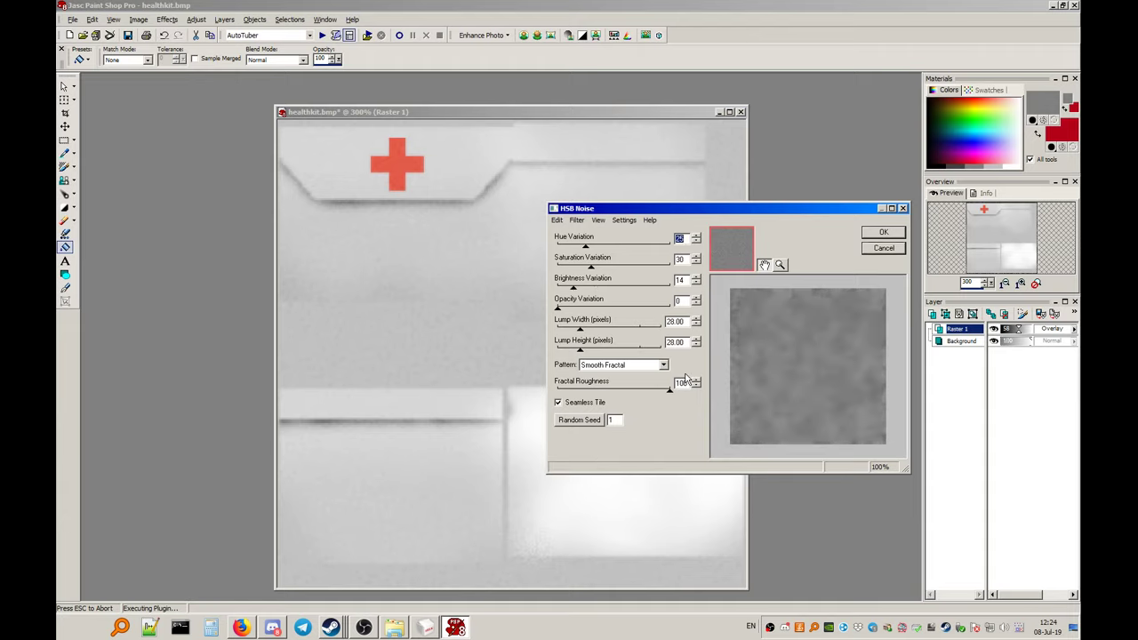
click(884, 233)
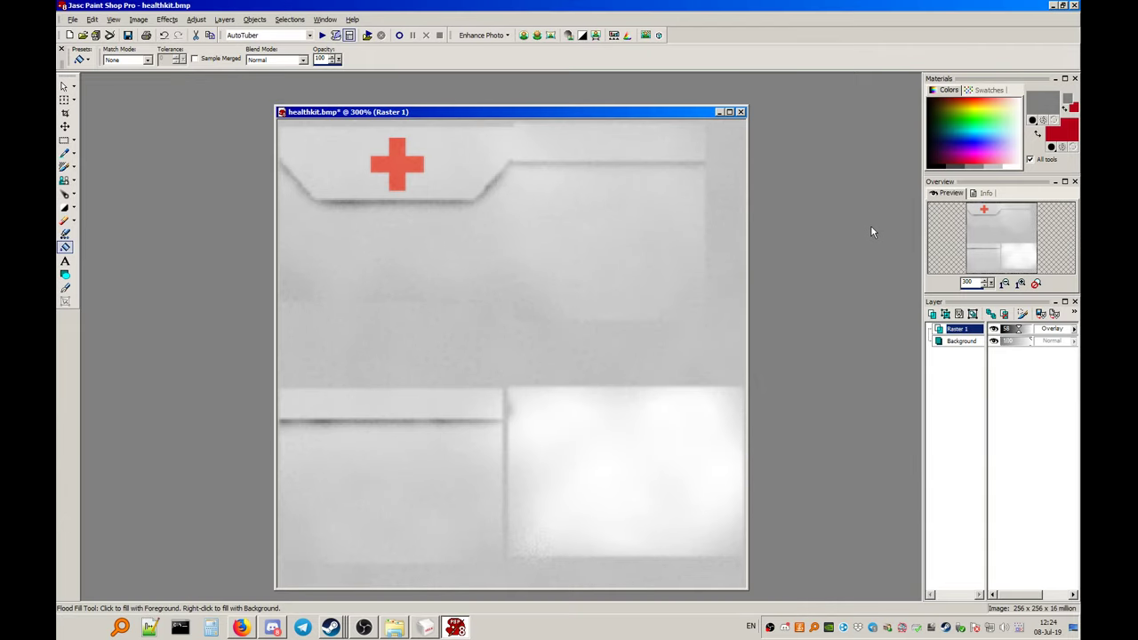
Merge the Raster 1 noise layer down into the Background layer
click(224, 19)
mouse_move(267, 204)
click(410, 207)
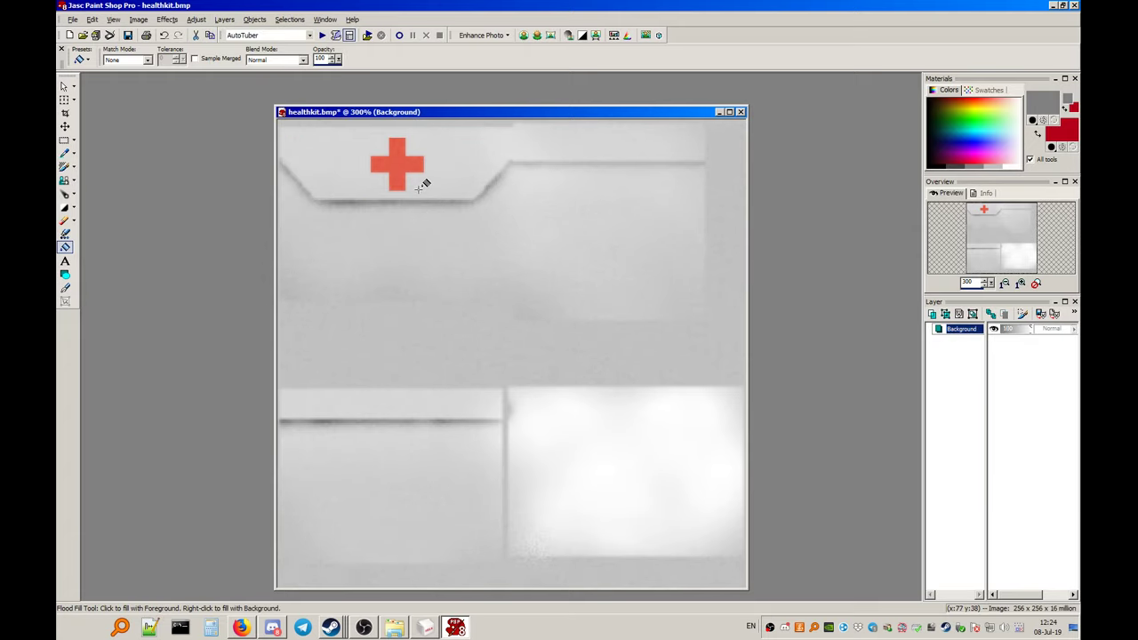
Darken the box panels with the Lighten/Darken brush at size 64 and opacity 28, and reduce the brush size to 16
click(64, 208)
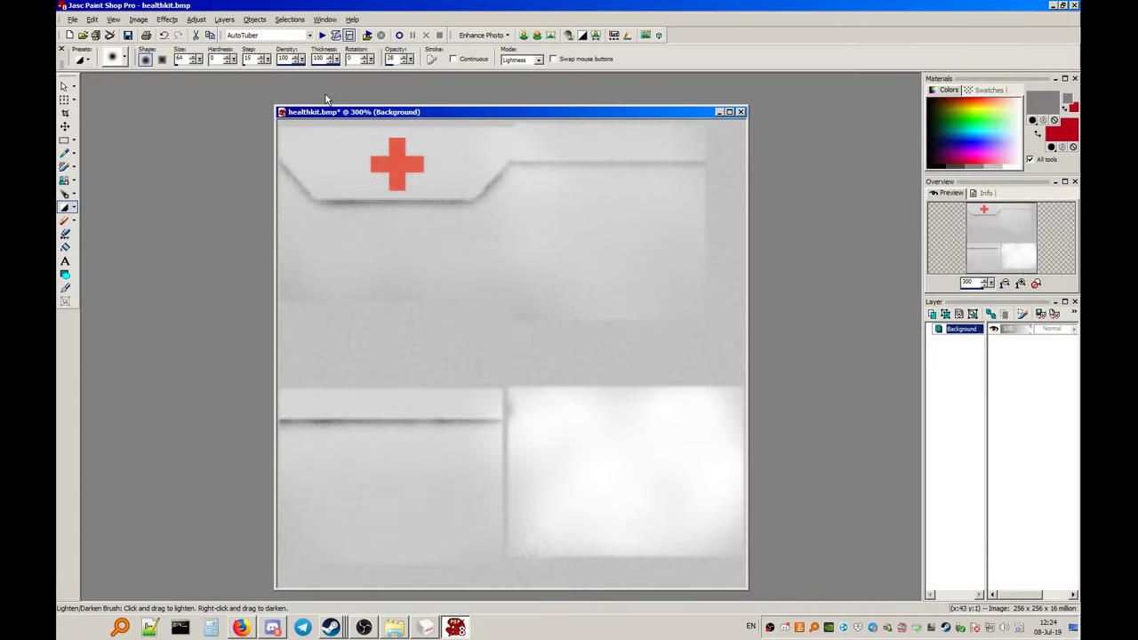
click(729, 112)
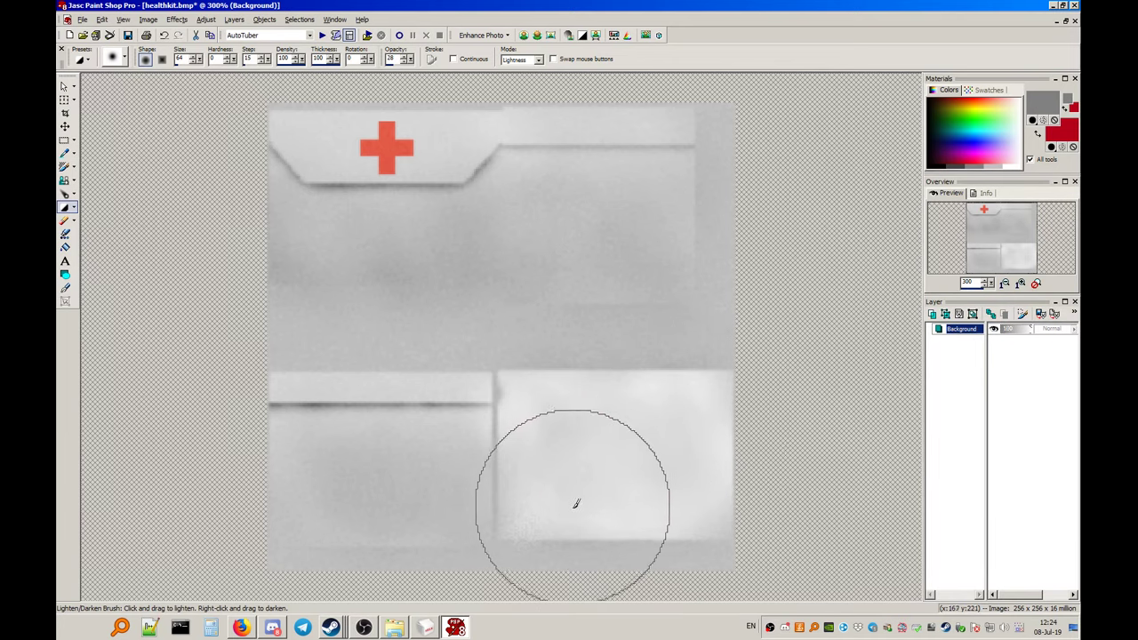
double_click(182, 58)
text(16)
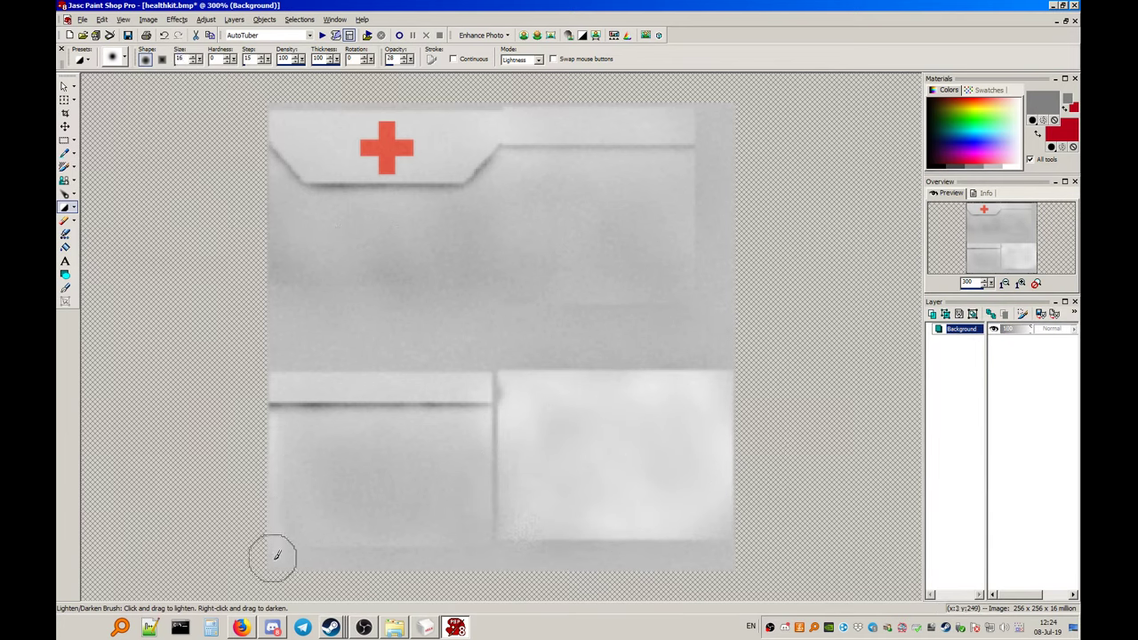
Shade the box panel edges with the Lighten/Darken brush at size 16, reducing its opacity from 28 to 15 for the softer strokes
mouse_move(491, 506)
mouse_down()
mouse_move(493, 419)
mouse_move(441, 412)
mouse_move(493, 483)
mouse_move(490, 374)
mouse_move(273, 382)
mouse_up()
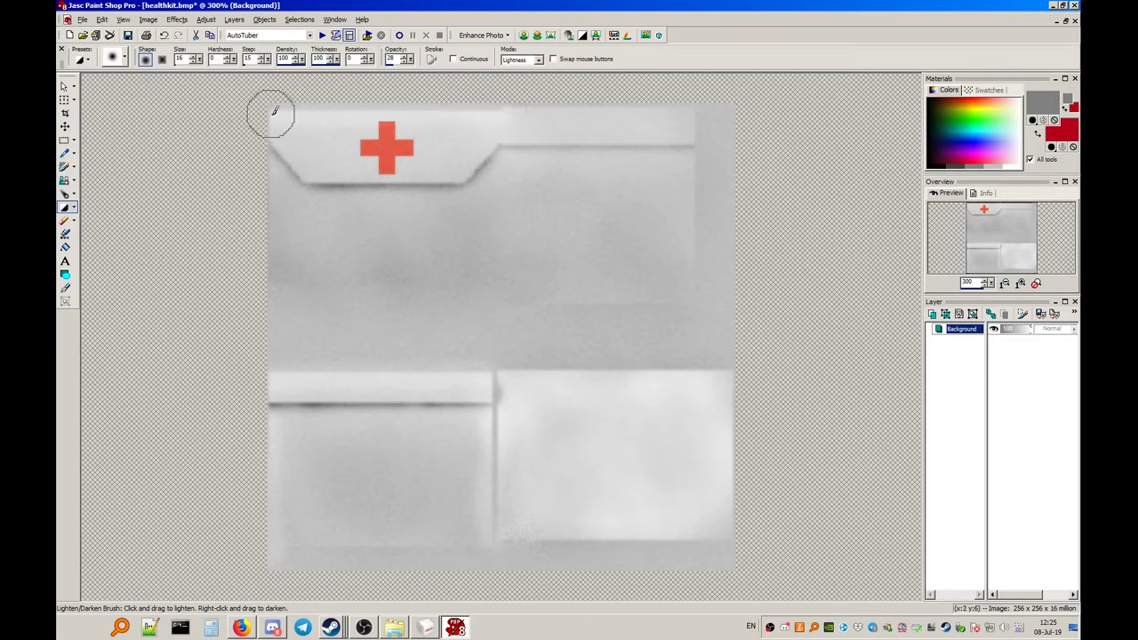
drag(574, 106, 693, 101)
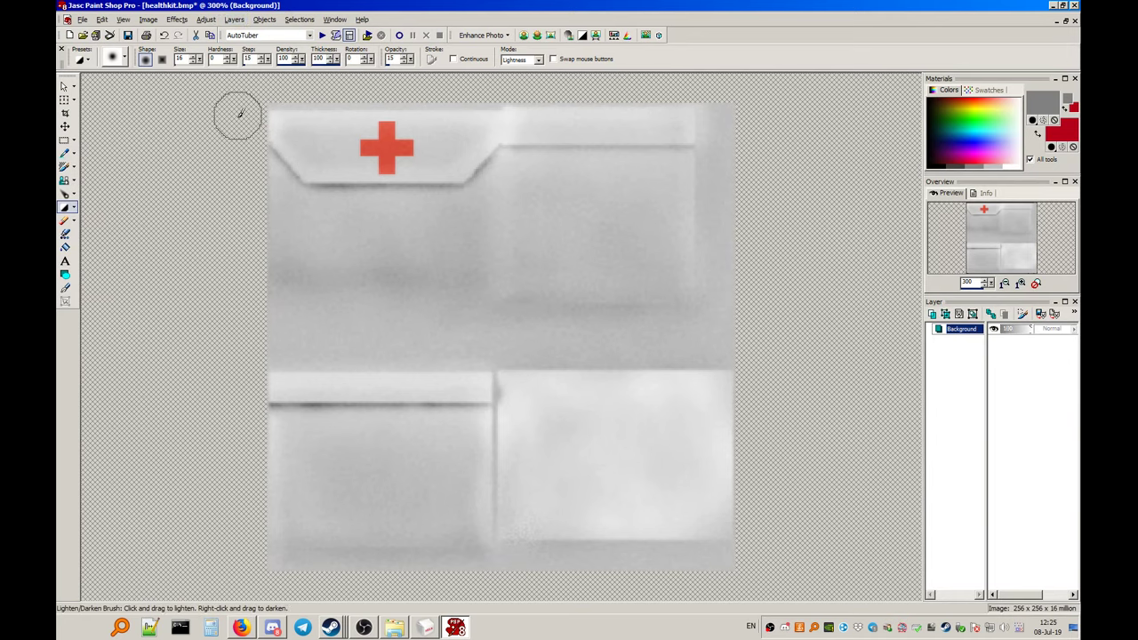
Resize the texture to 50 percent in width and height, giving 128 x 128 pixels
click(149, 21)
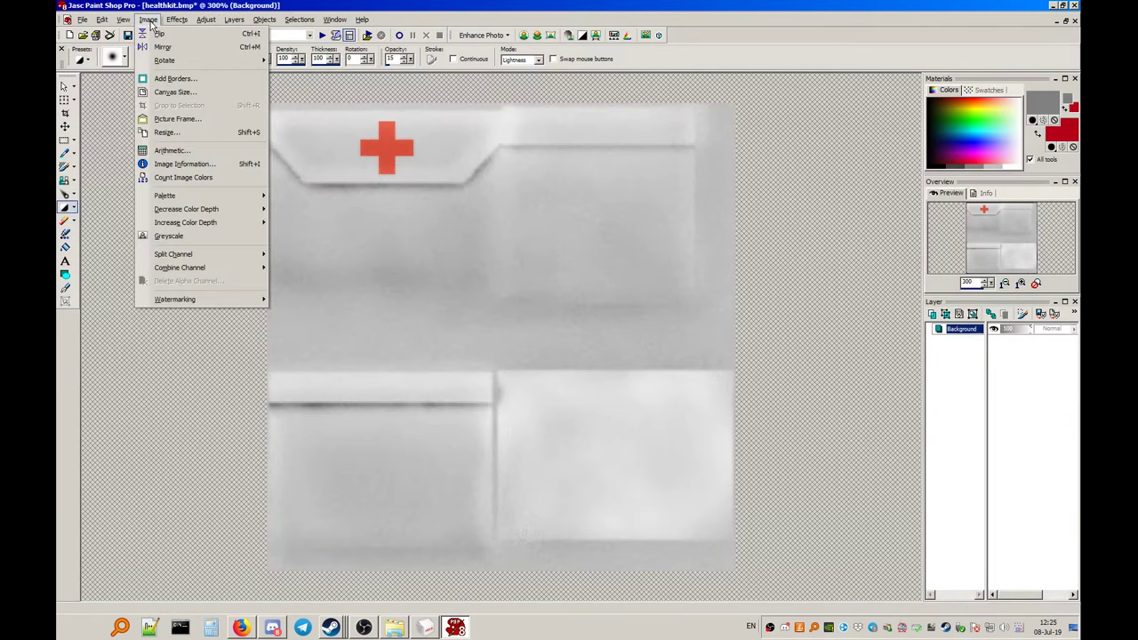
click(171, 133)
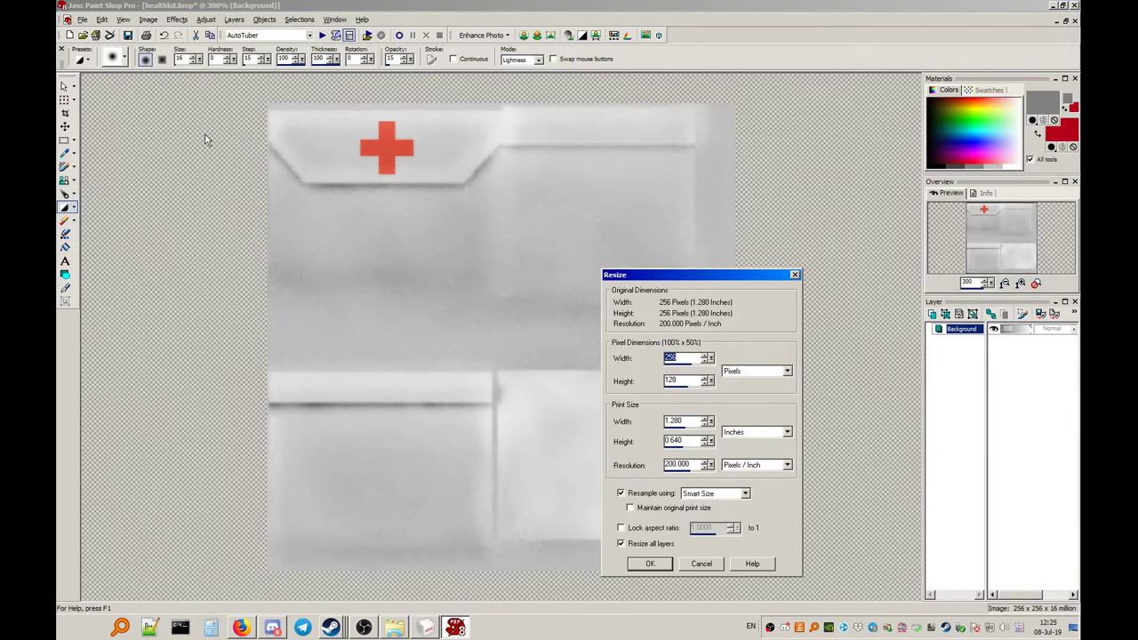
click(746, 377)
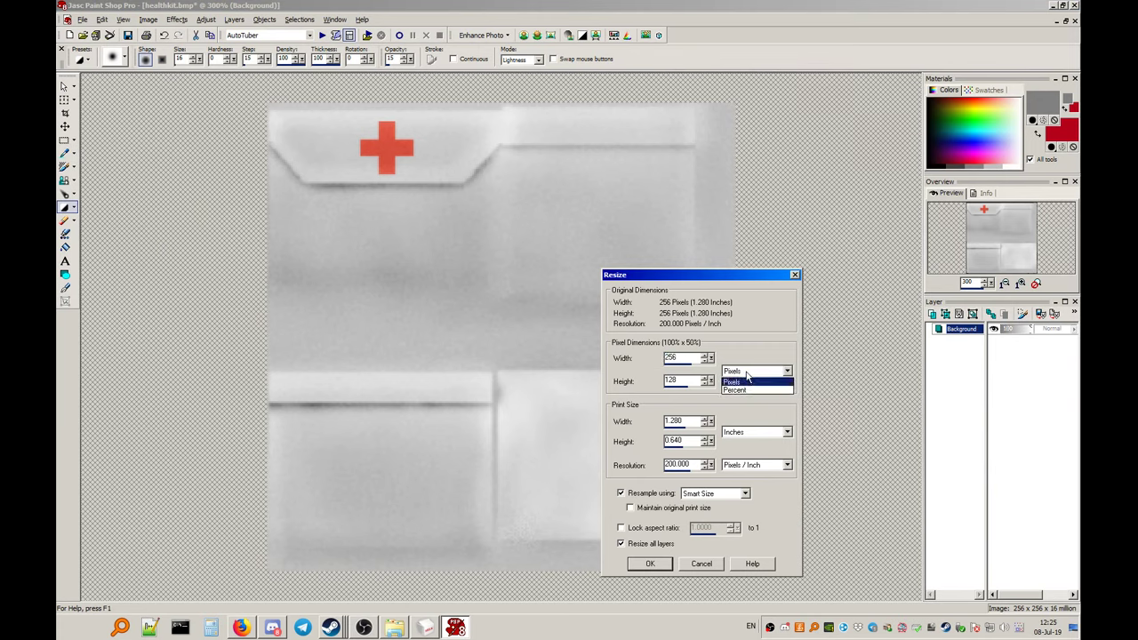
click(734, 389)
double_click(673, 357)
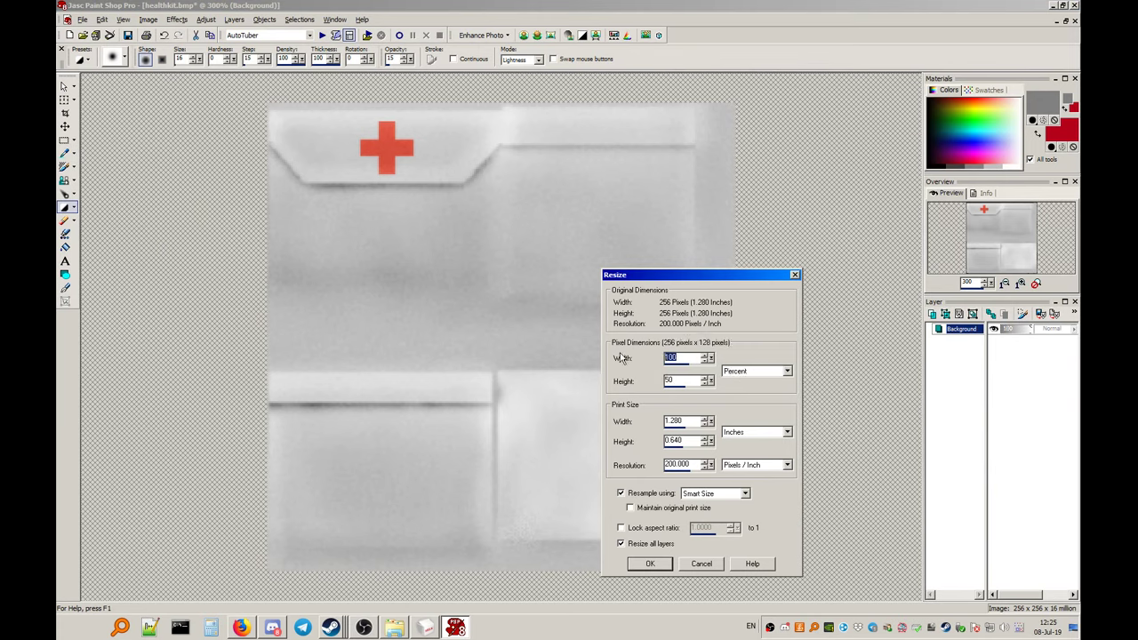
text(50)
click(673, 379)
click(650, 564)
scroll(540, 326, up, 3)
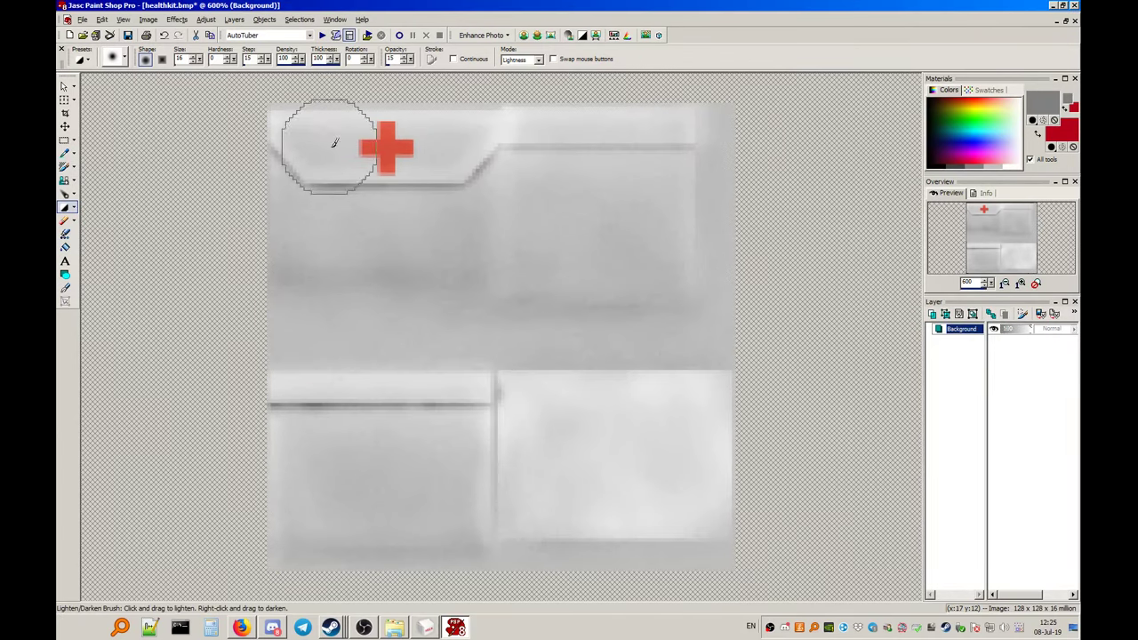
Try the Sharpen adjustment on the resized texture
click(206, 19)
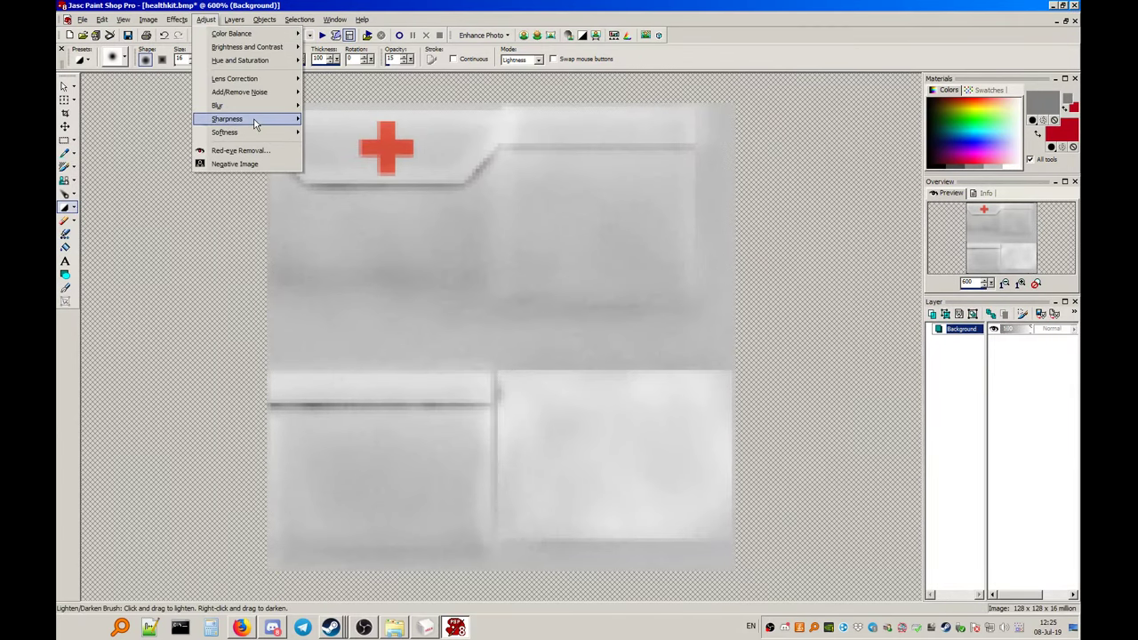
mouse_move(255, 121)
click(332, 121)
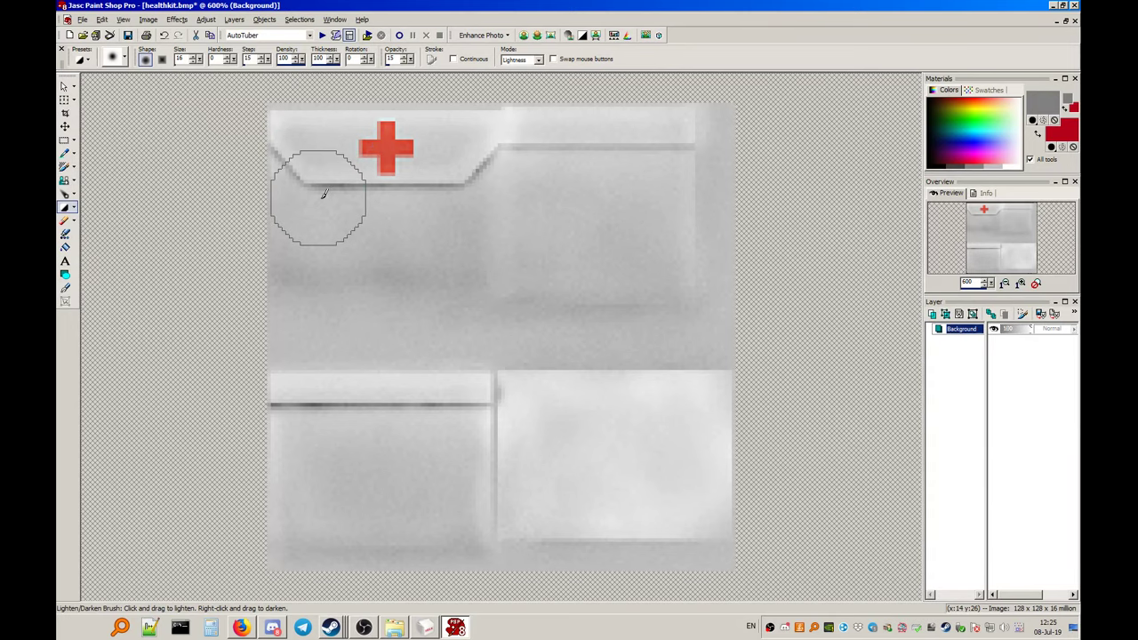
key(ctrl+z)
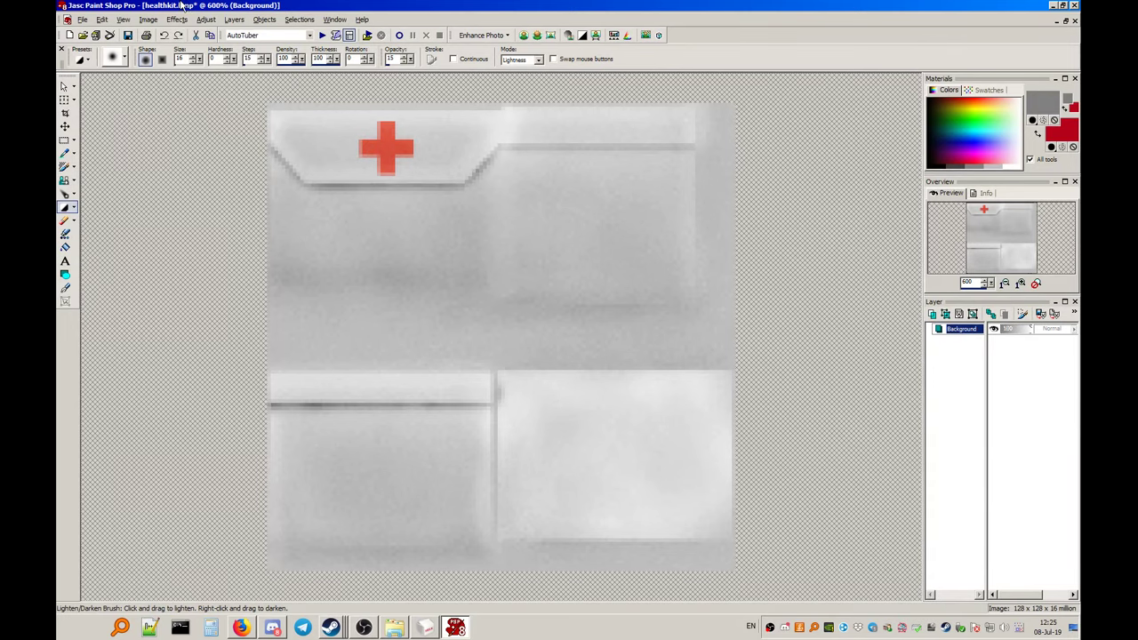
Darken the texture with Gamma Correction by lowering the linked red, green and blue values below 1
scroll(233, 167, down, 1)
click(204, 20)
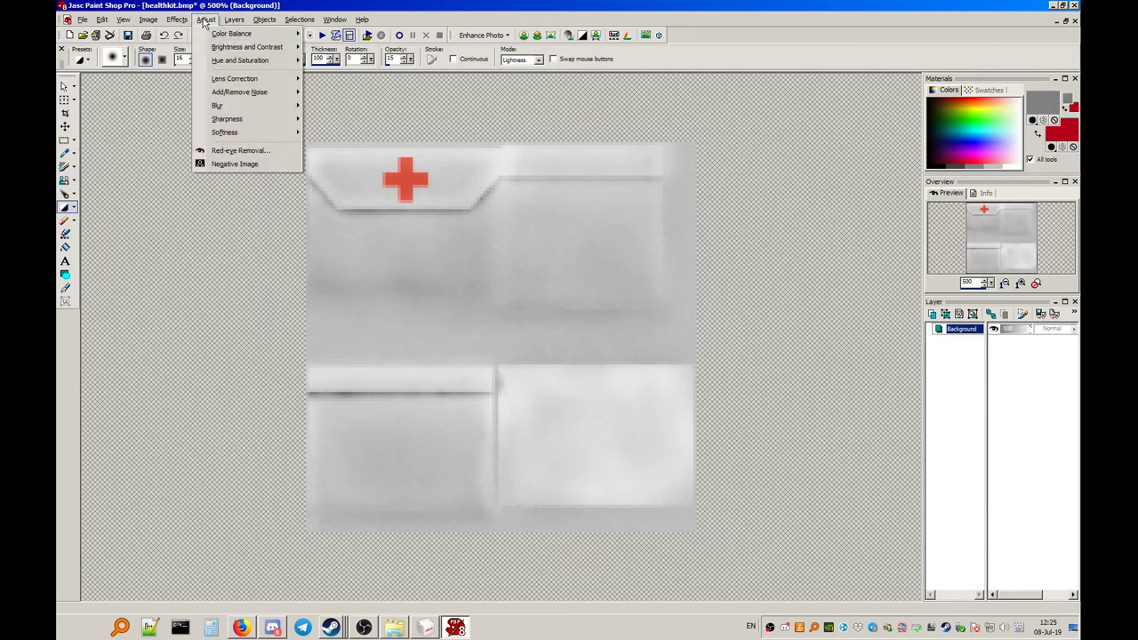
mouse_move(253, 46)
click(347, 104)
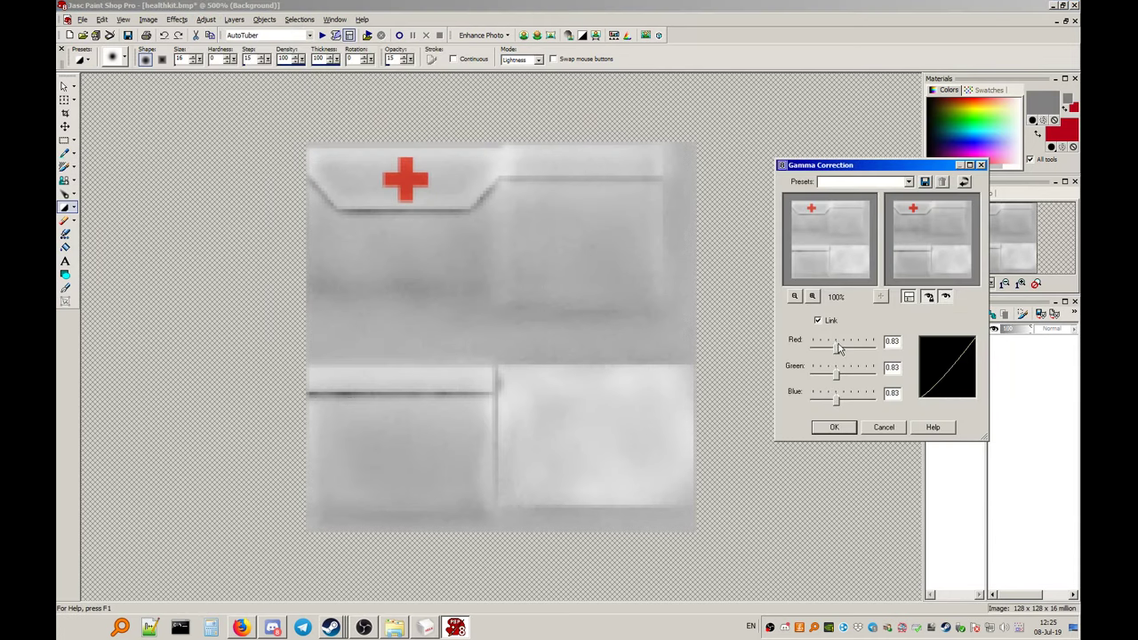
drag(838, 350, 834, 352)
click(836, 426)
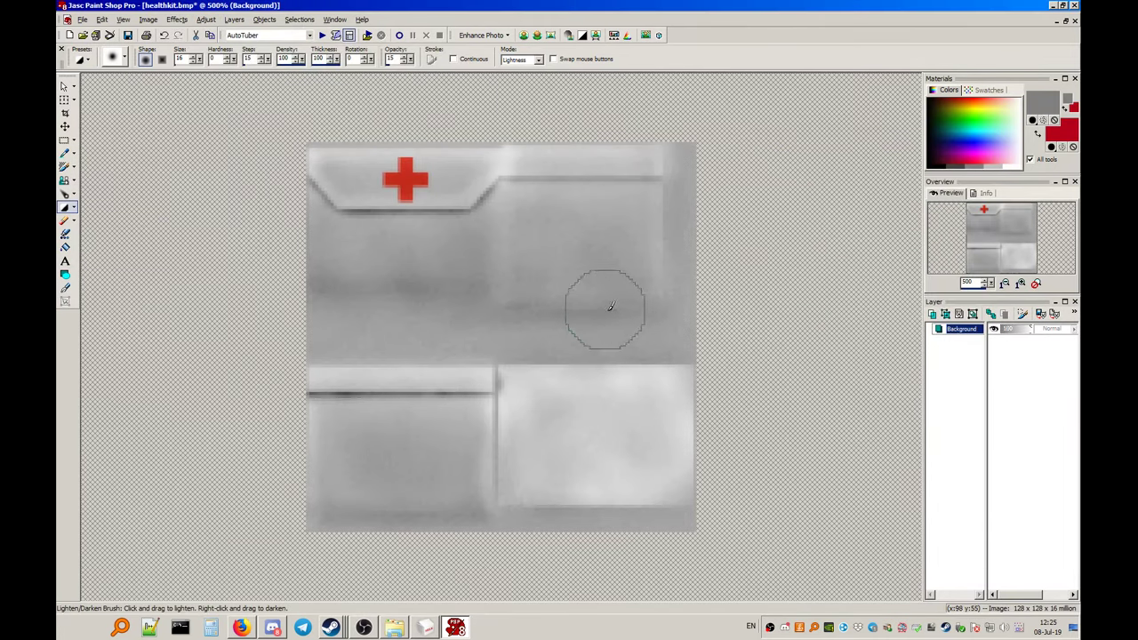
scroll(528, 287, up, 1)
Decrease the color depth to 256 colors using Optimized Octree with error diffusion, and save healthkit.bmp
click(148, 19)
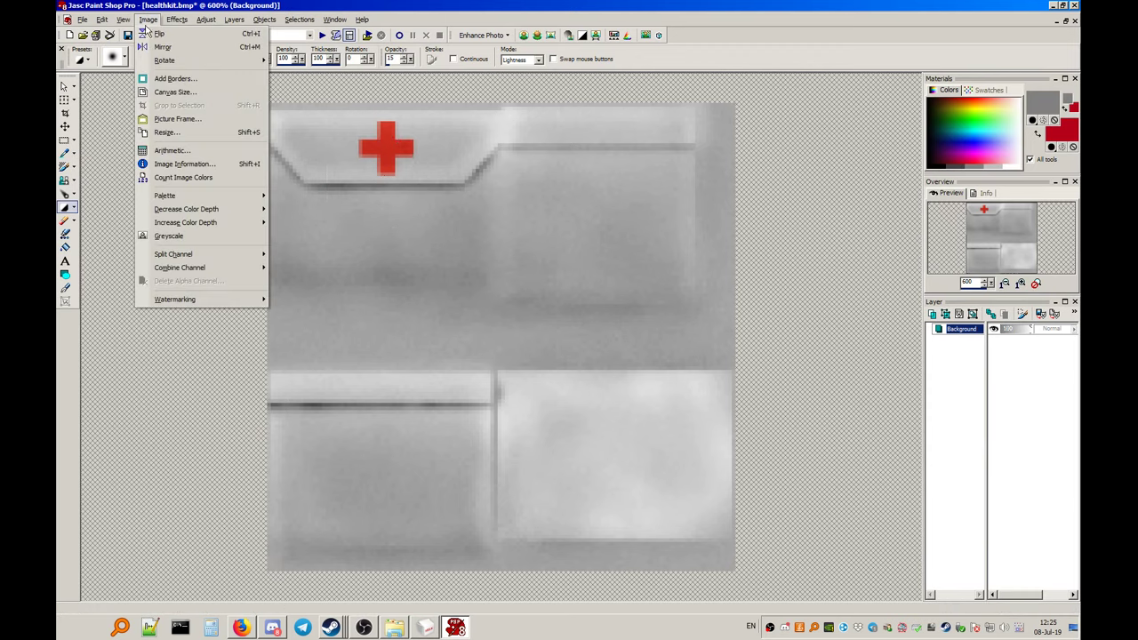
mouse_move(203, 210)
click(315, 235)
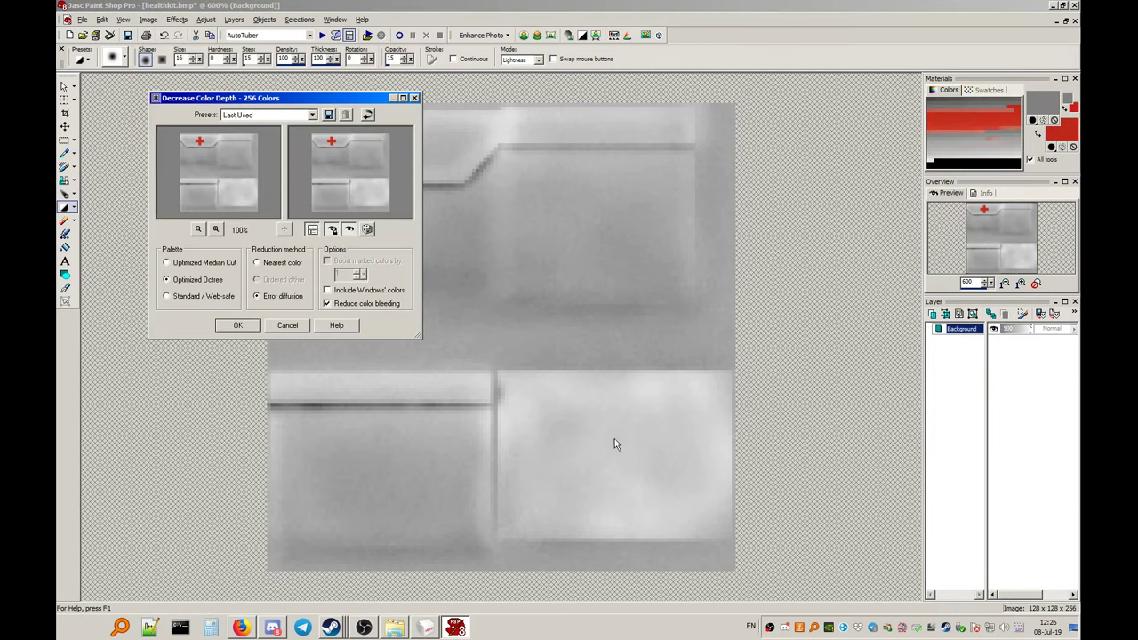
click(239, 325)
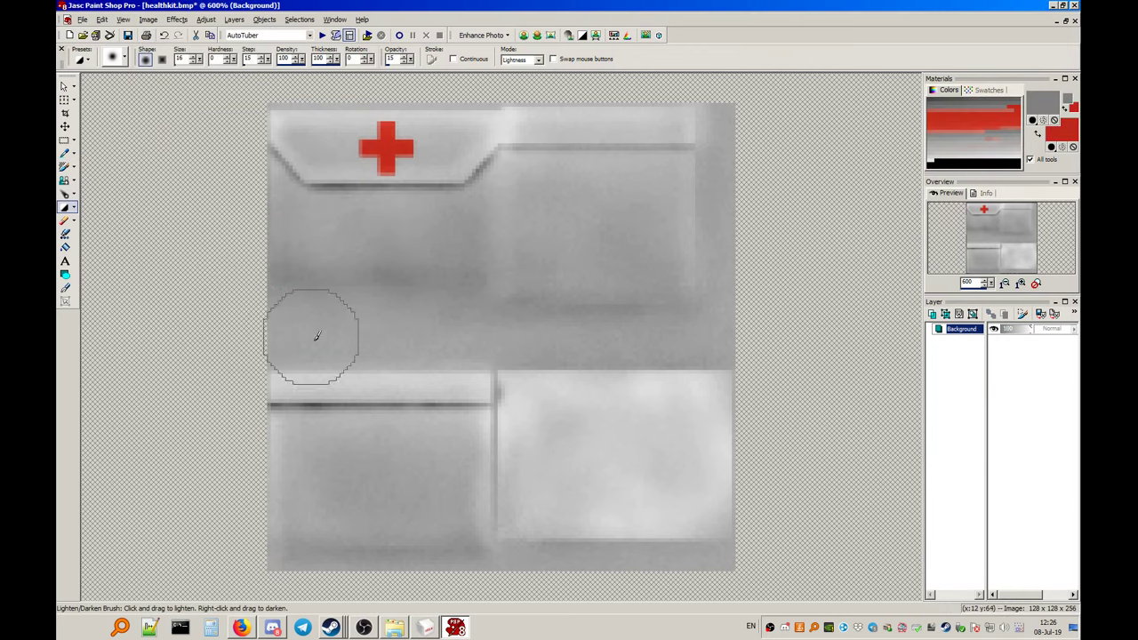
click(127, 36)
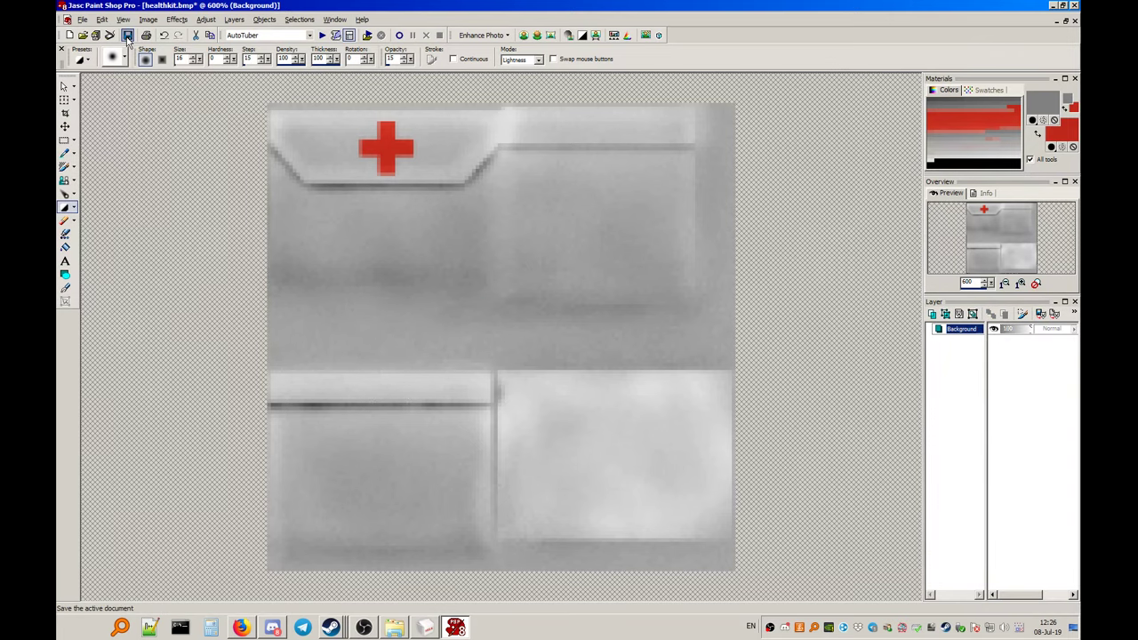
Switch to MilkShape 3D and display the medkit box in a textured 3D projection
key(alt+Tab)
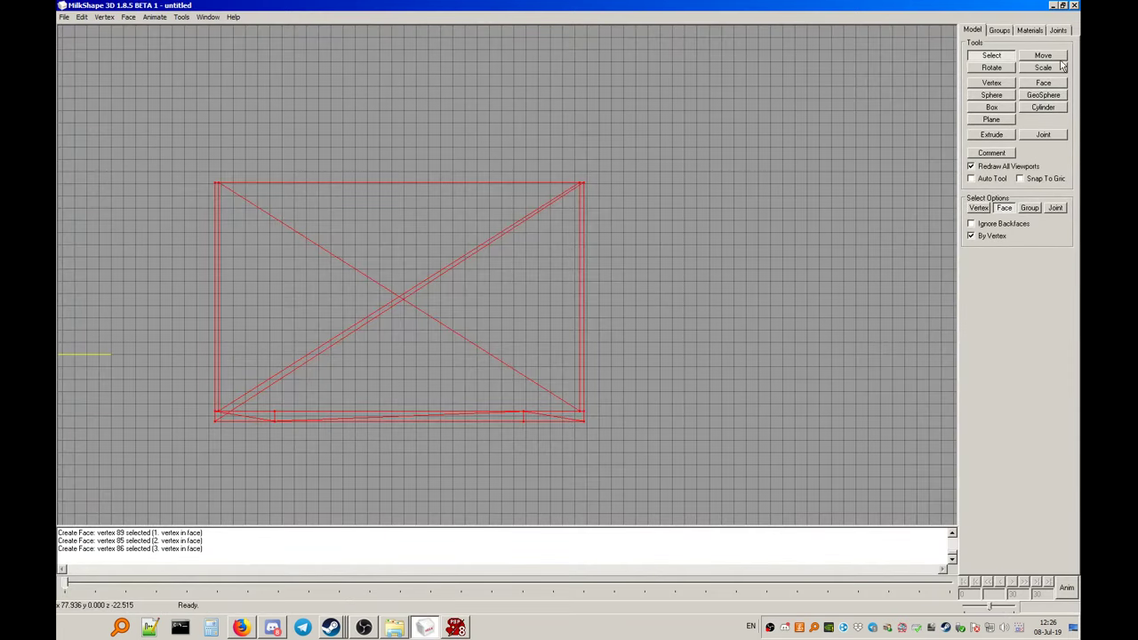
click(991, 56)
right_click(606, 160)
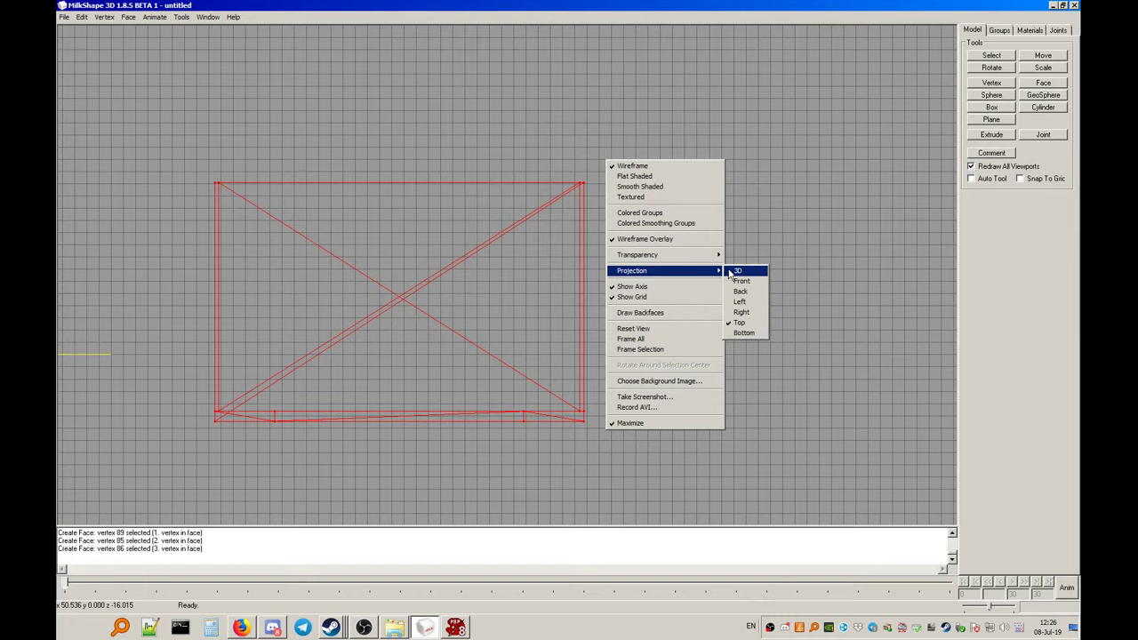
click(738, 334)
right_click(555, 226)
click(622, 252)
drag(514, 246, 759, 236)
Reload healthkit.bmp as the texture of Material02
click(1043, 29)
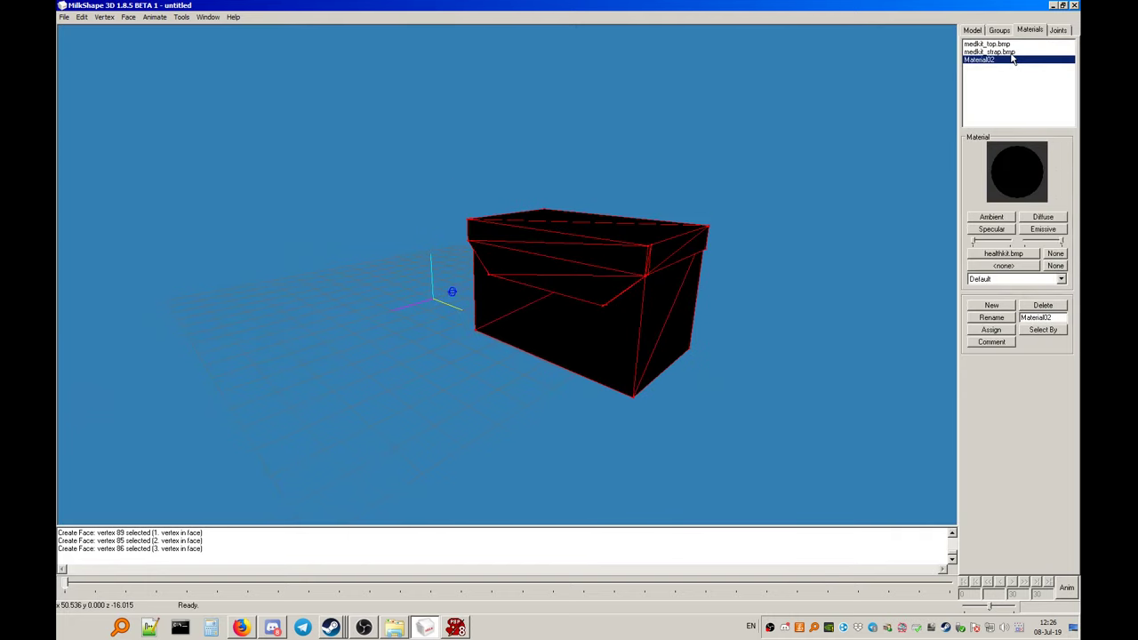
click(1019, 255)
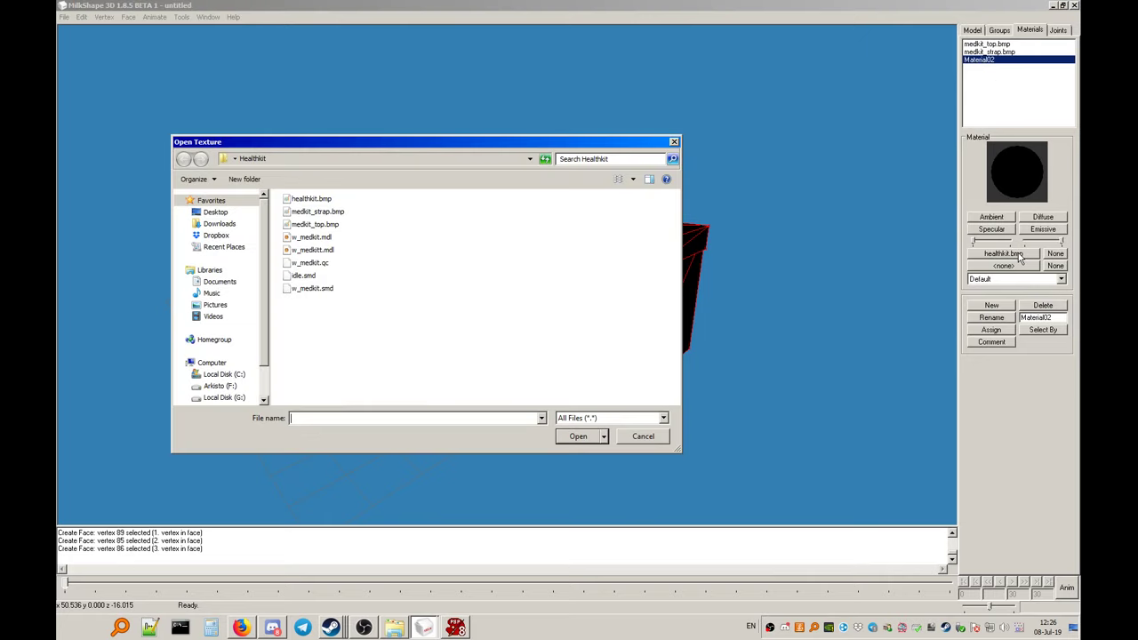
click(312, 199)
click(578, 437)
Turn off the wireframe overlay and inspect the textured box from the front, side and below
right_click(616, 285)
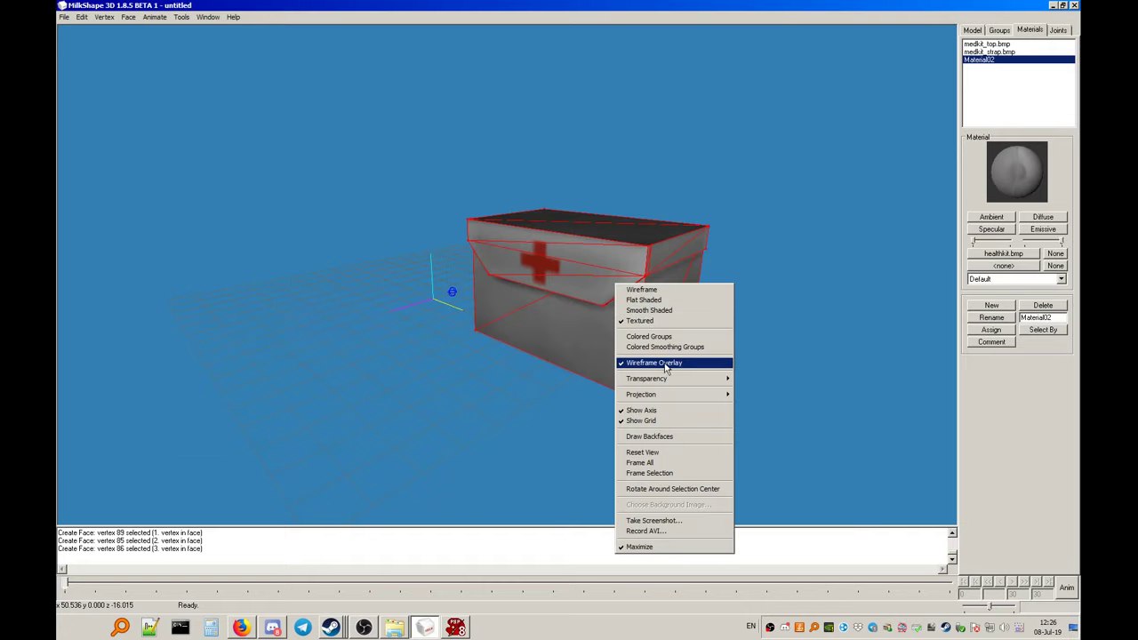
click(665, 363)
drag(669, 367, 633, 297)
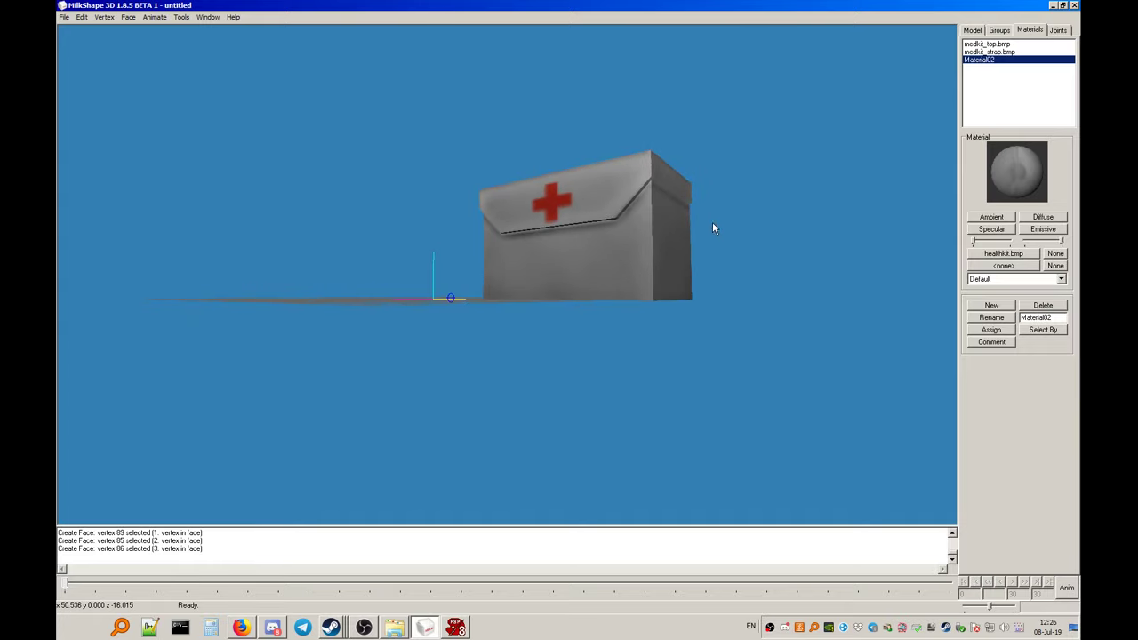
drag(694, 227, 664, 254)
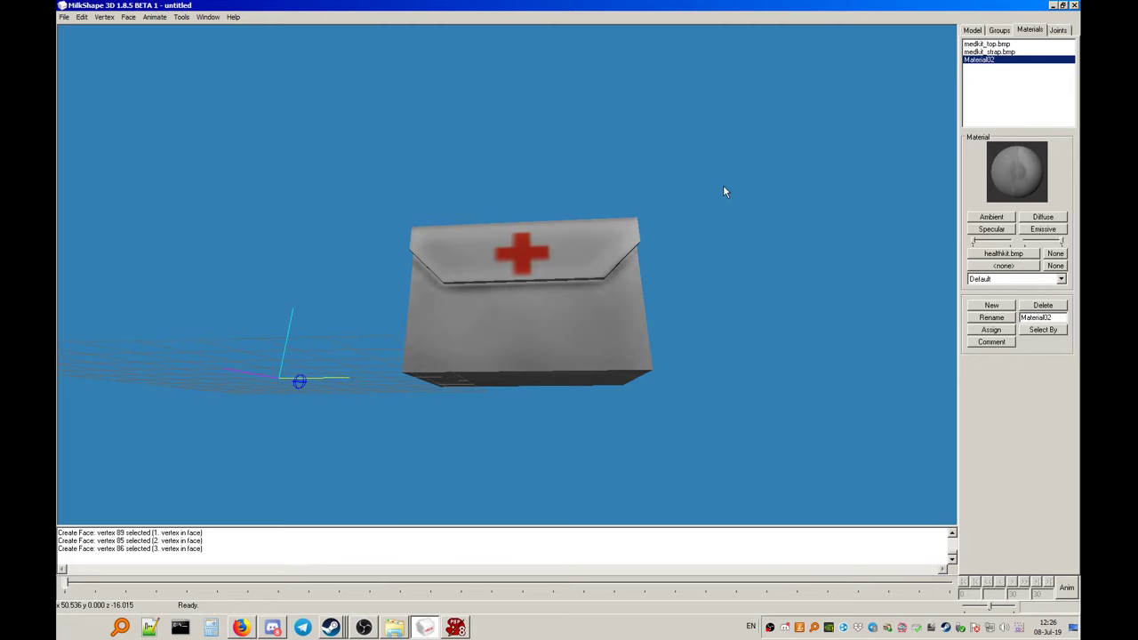
Open the Texture Coordinate Editor beside the 3D view and show the box's flap corner up close in textured mode
right_click(893, 94)
click(795, 98)
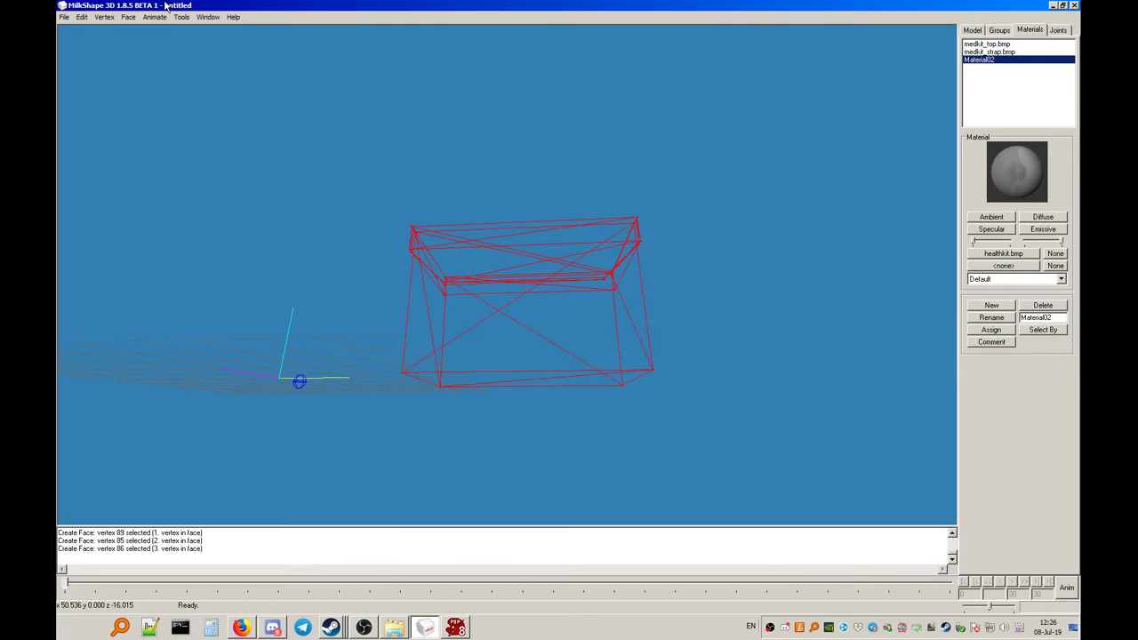
click(208, 17)
click(233, 53)
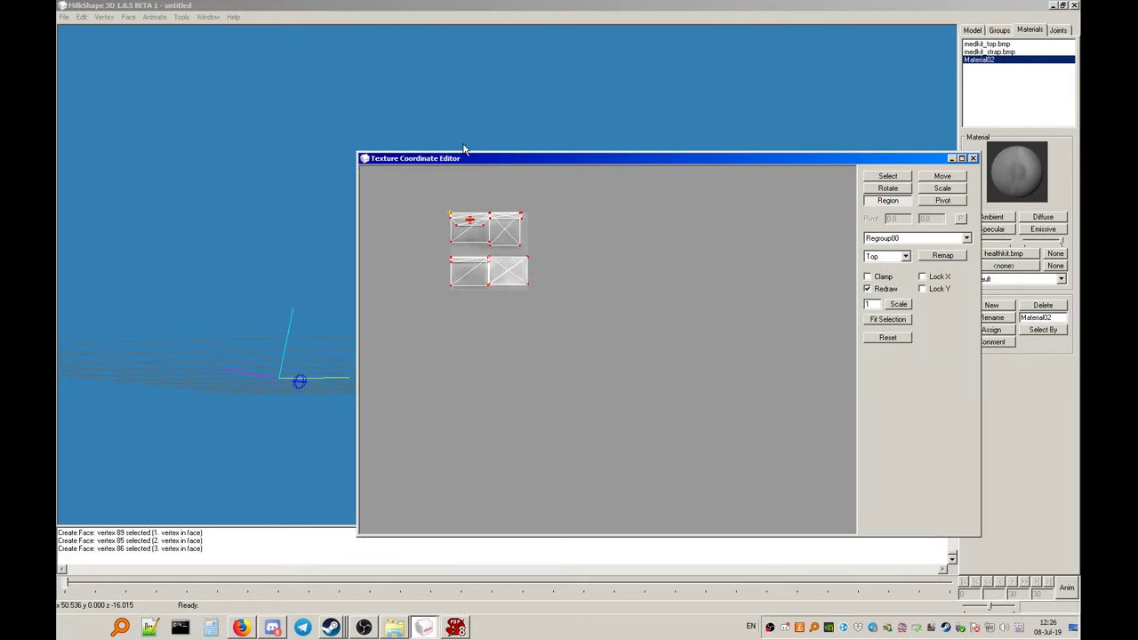
drag(463, 150, 720, 204)
right_click(510, 140)
click(488, 177)
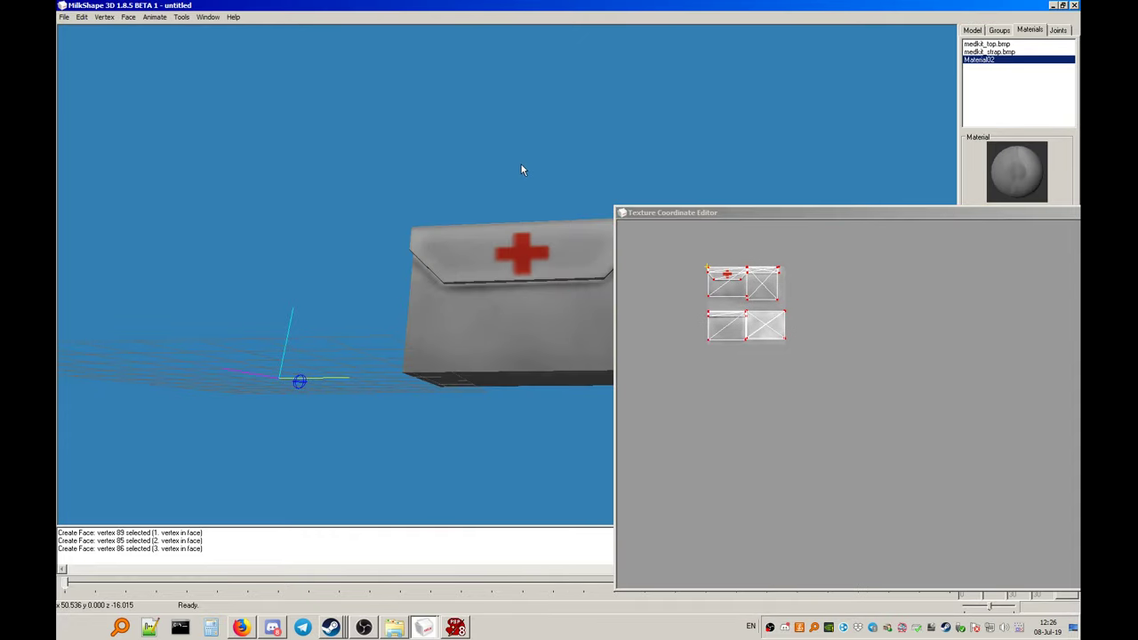
drag(522, 169, 385, 257)
scroll(386, 257, up, 4)
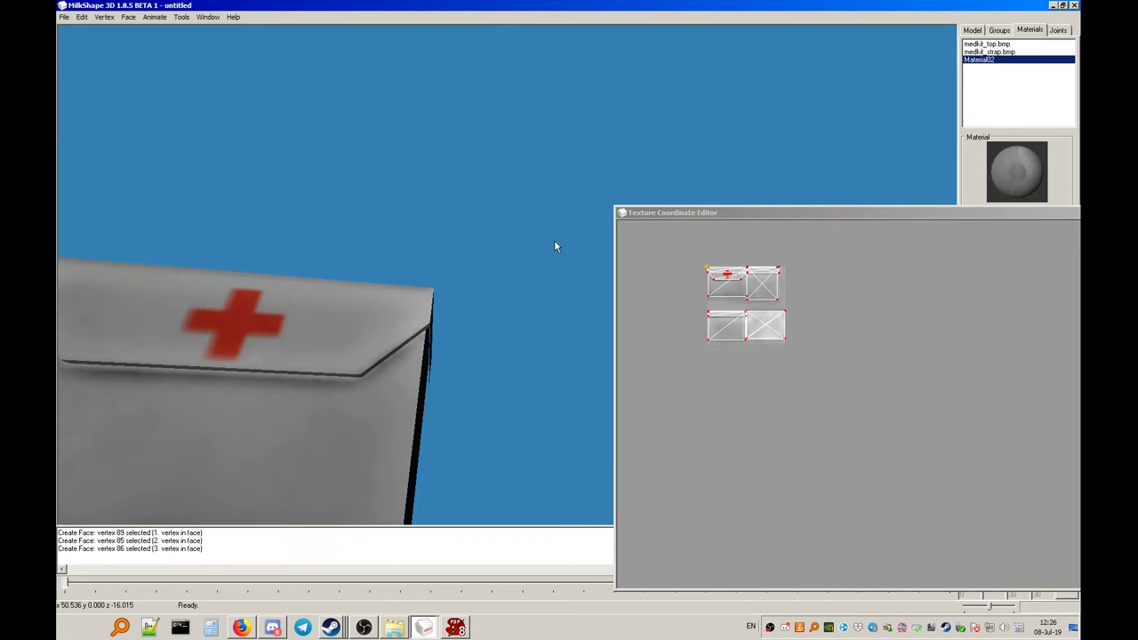
Enlarge the UV layout in the Texture Coordinate Editor to a scale of 4
drag(750, 222, 437, 141)
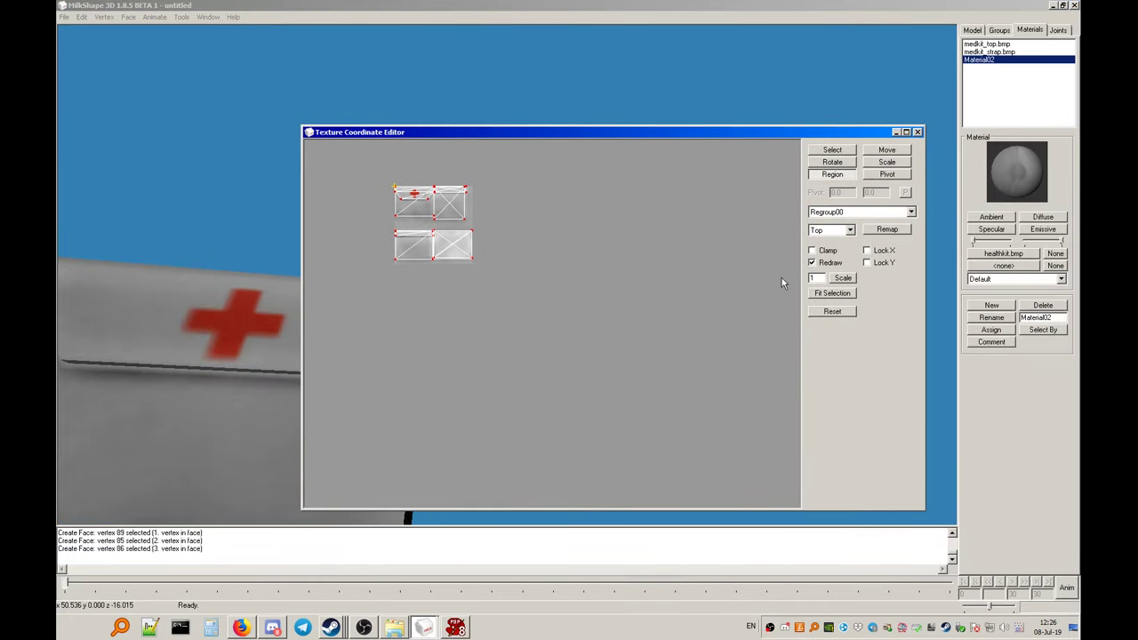
drag(614, 264, 566, 242)
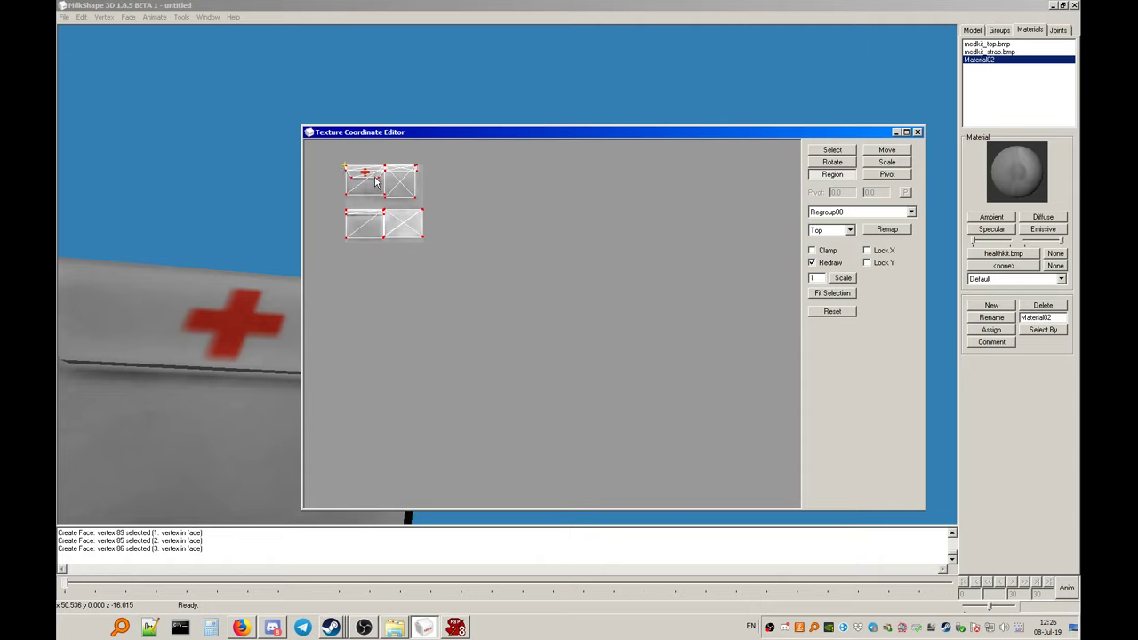
drag(546, 269, 511, 249)
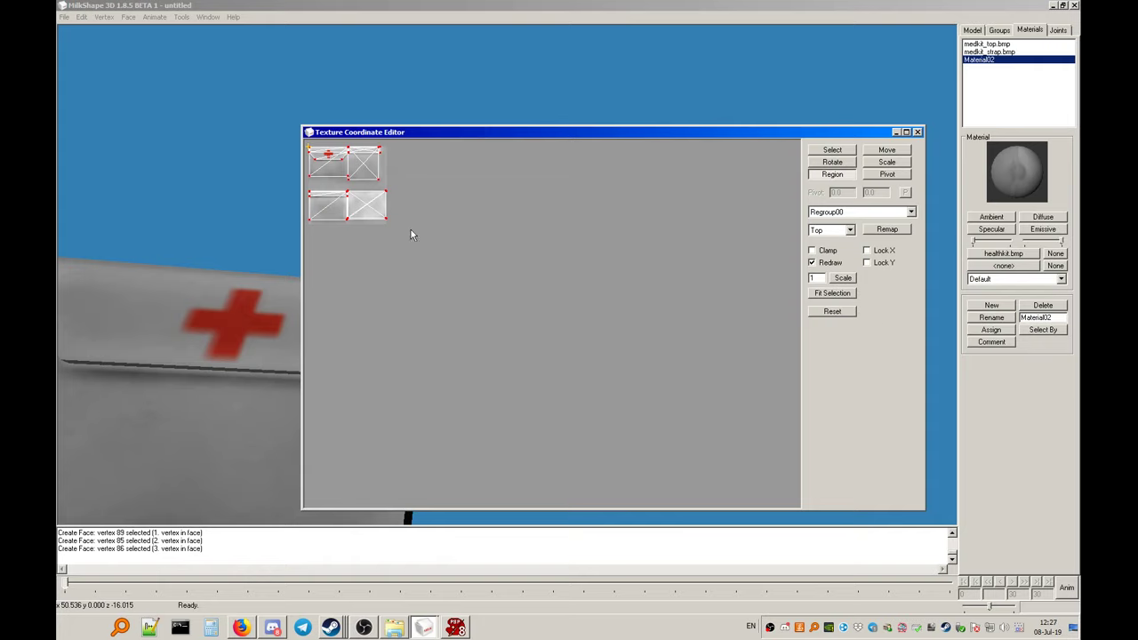
drag(514, 300, 486, 285)
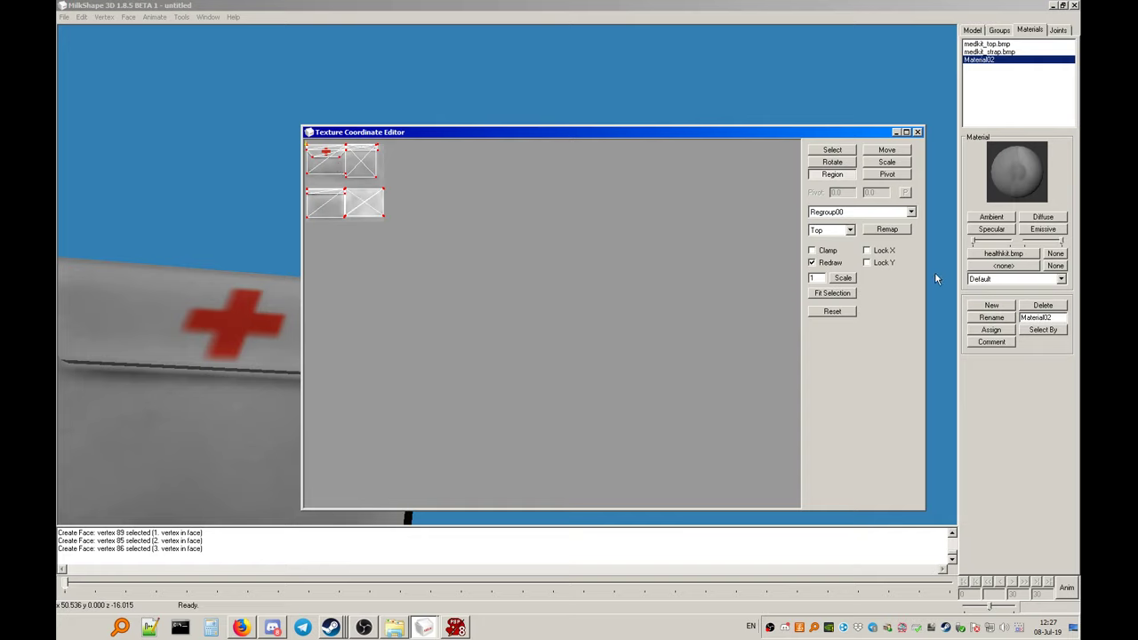
drag(823, 278, 803, 284)
text(4)
click(842, 278)
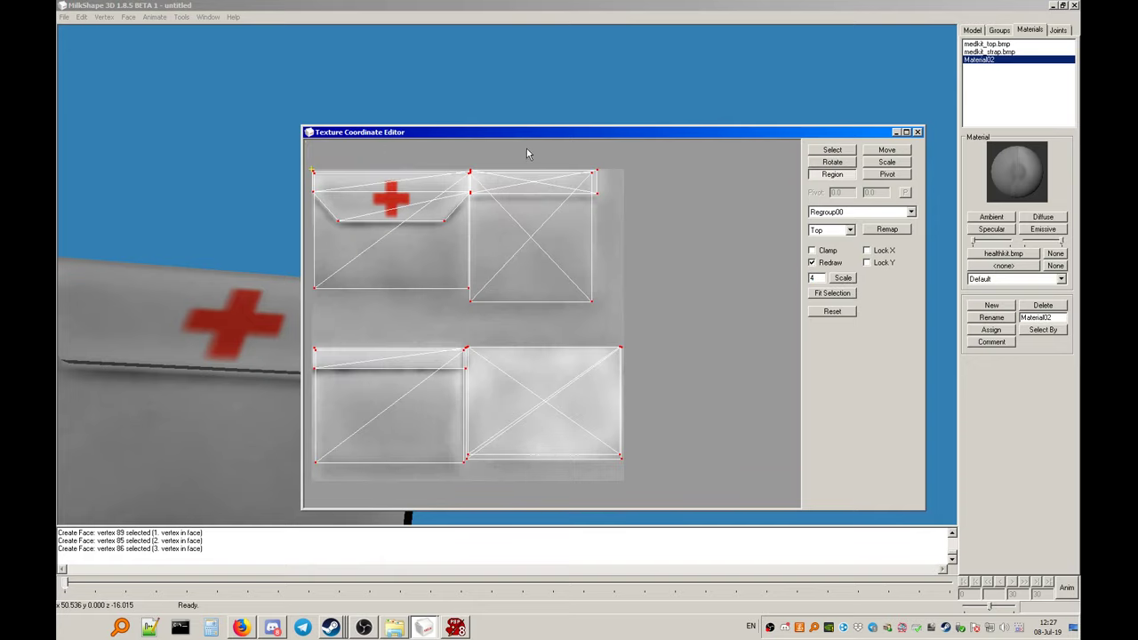
Select the UV vertices along the flap's side corners, lower edge and lid seam, and shift them slightly down with X locked
drag(525, 138, 647, 145)
click(938, 158)
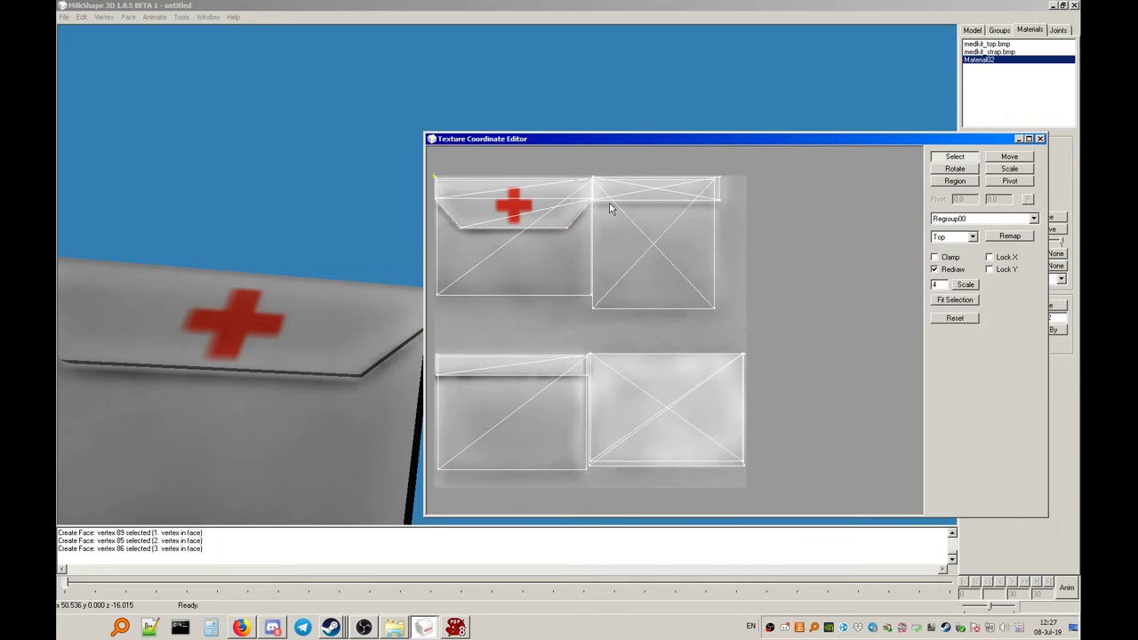
drag(433, 197, 593, 207)
drag(735, 198, 573, 206)
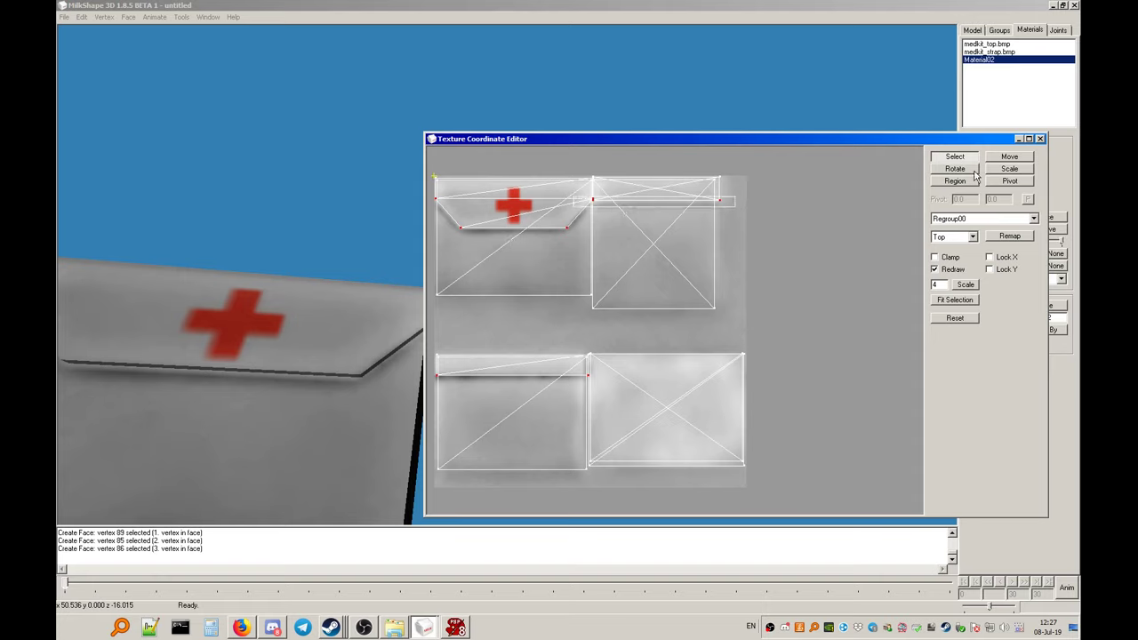
click(1009, 158)
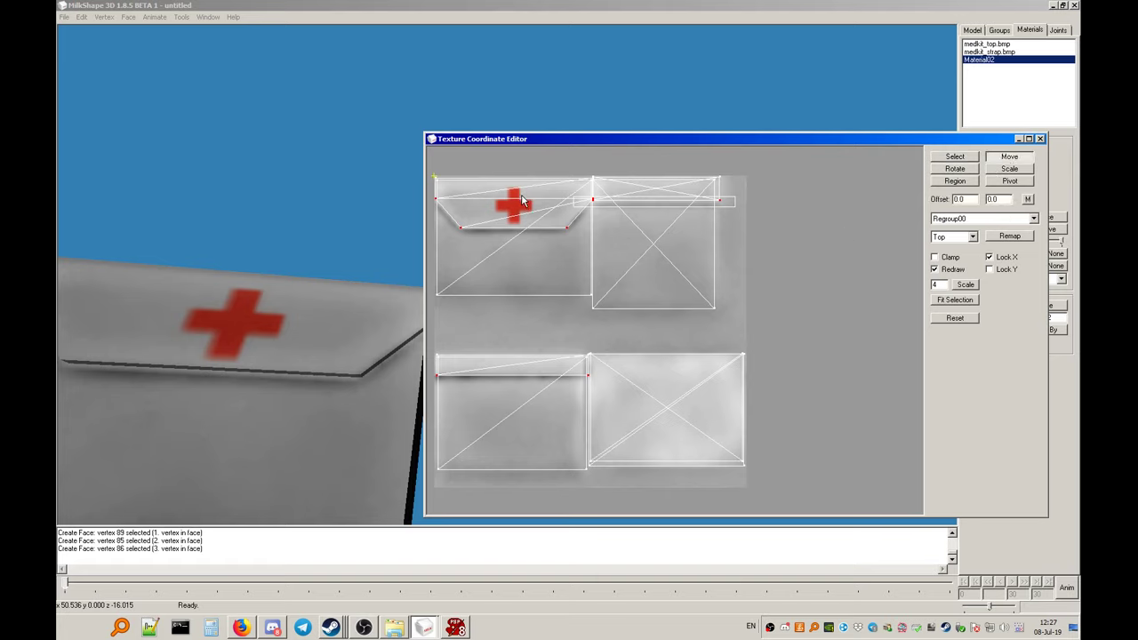
drag(498, 207, 499, 207)
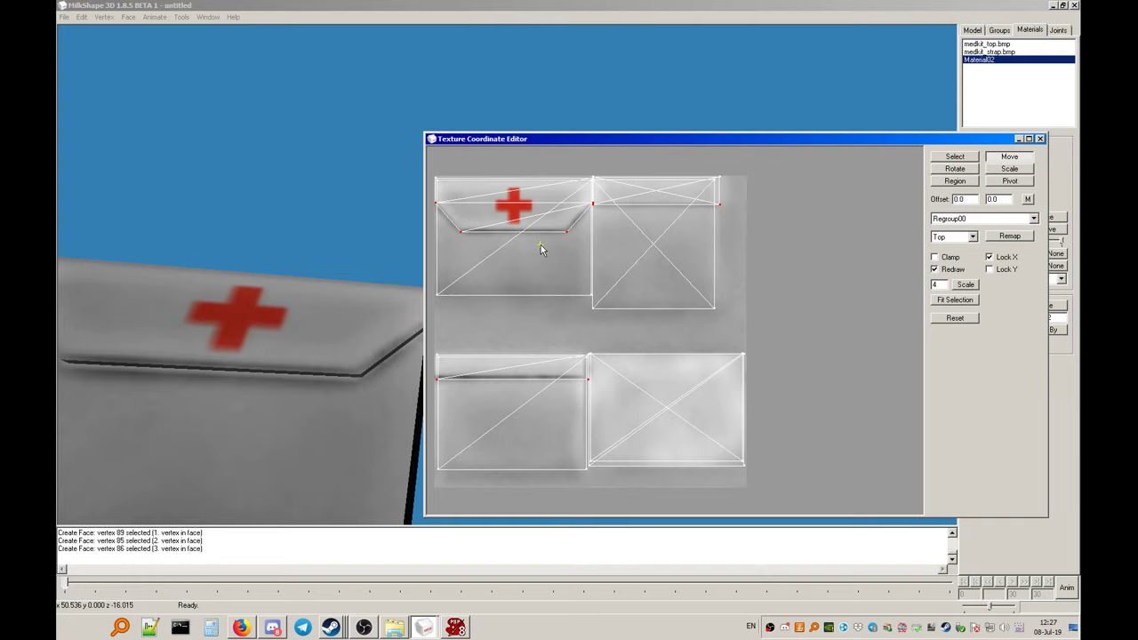
Move the top-edge UV vertices of the front and side body faces slightly down with X locked, and view the box from behind
click(954, 158)
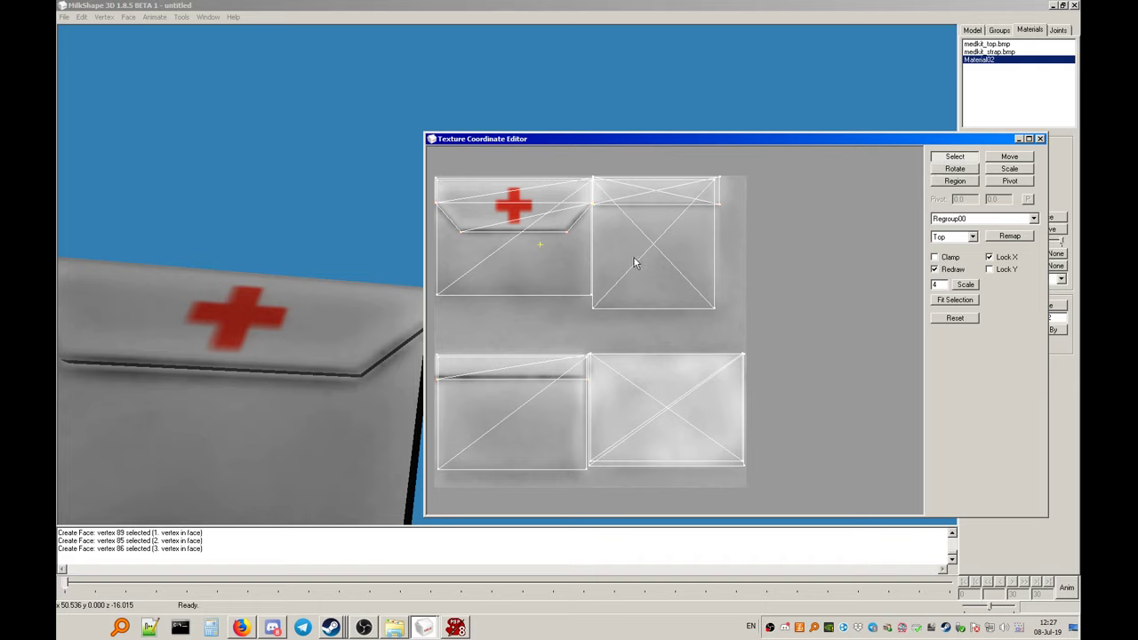
drag(603, 288, 426, 298)
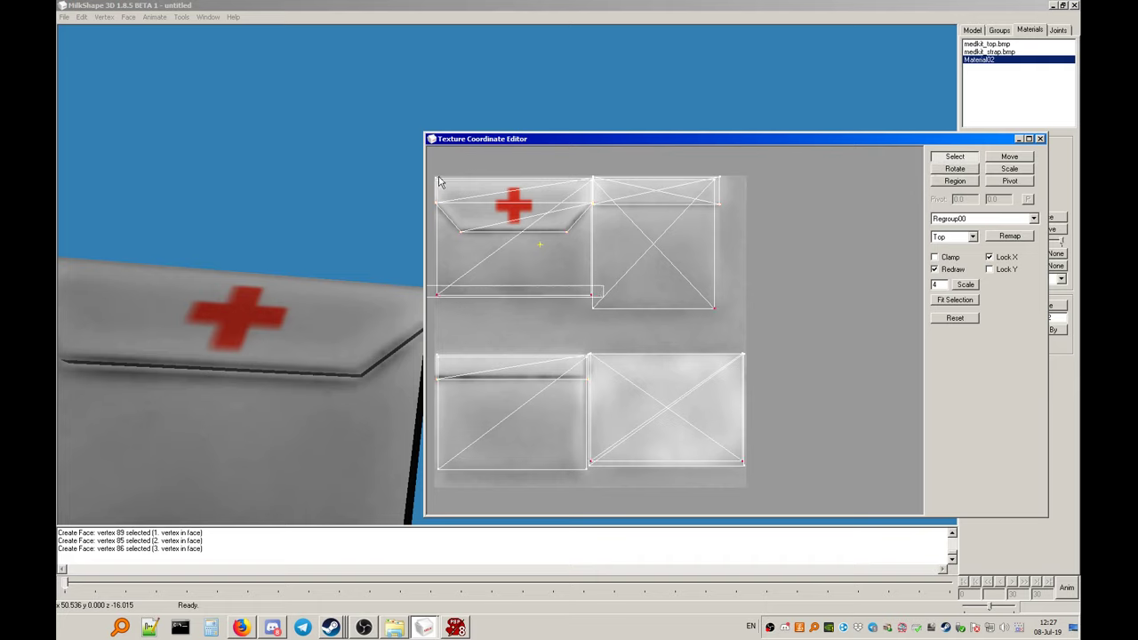
drag(432, 173, 597, 196)
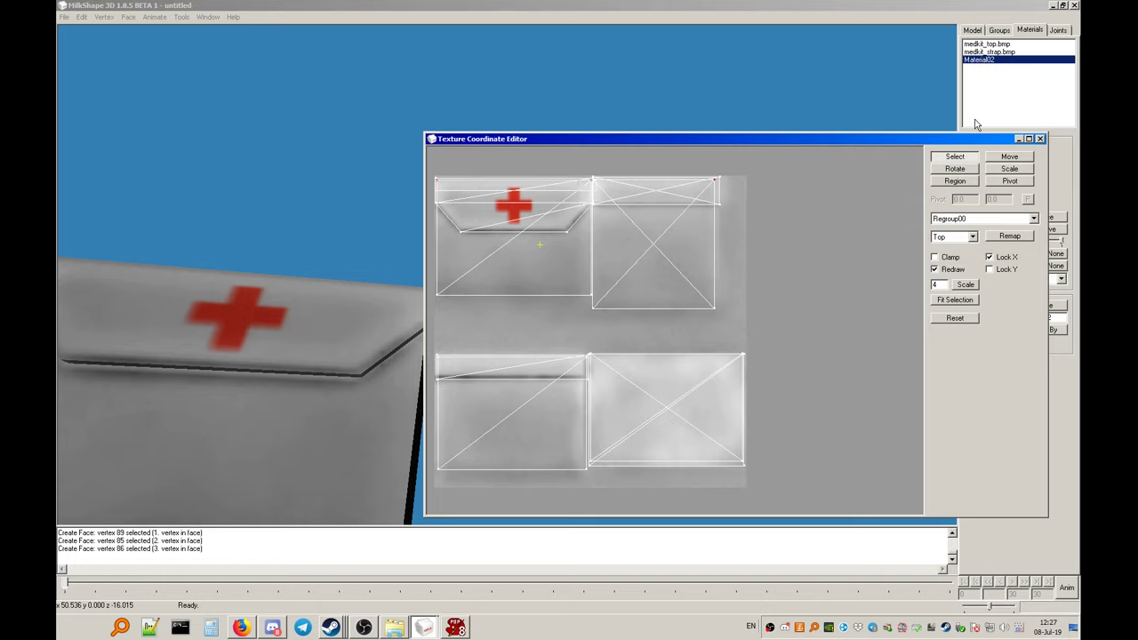
click(1009, 156)
drag(676, 205, 676, 208)
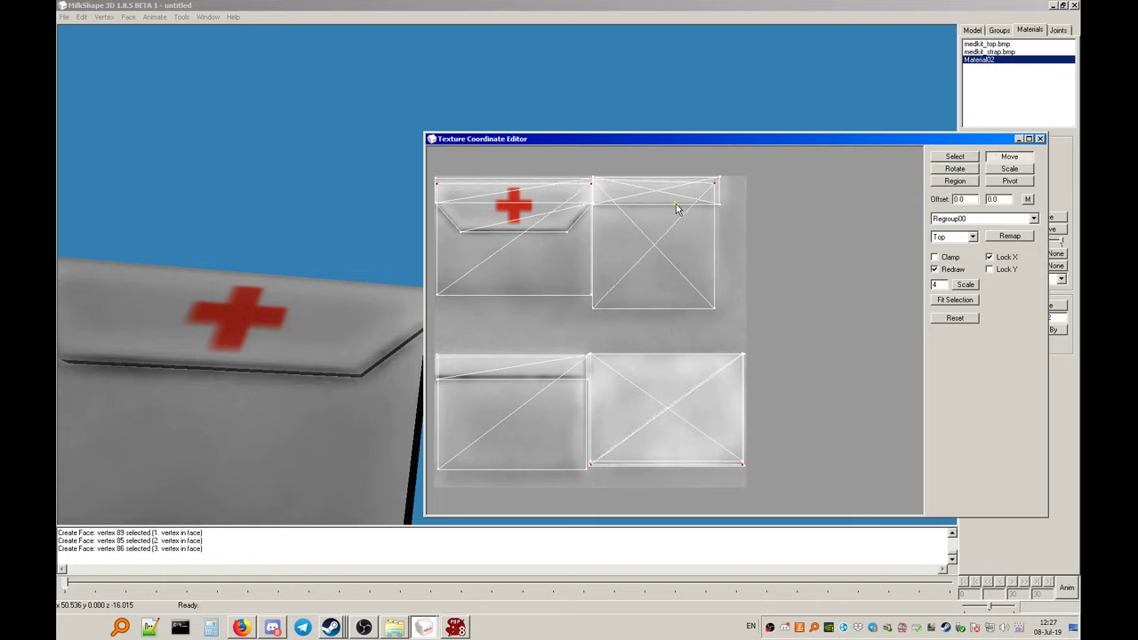
drag(310, 320, 373, 258)
drag(661, 296, 518, 259)
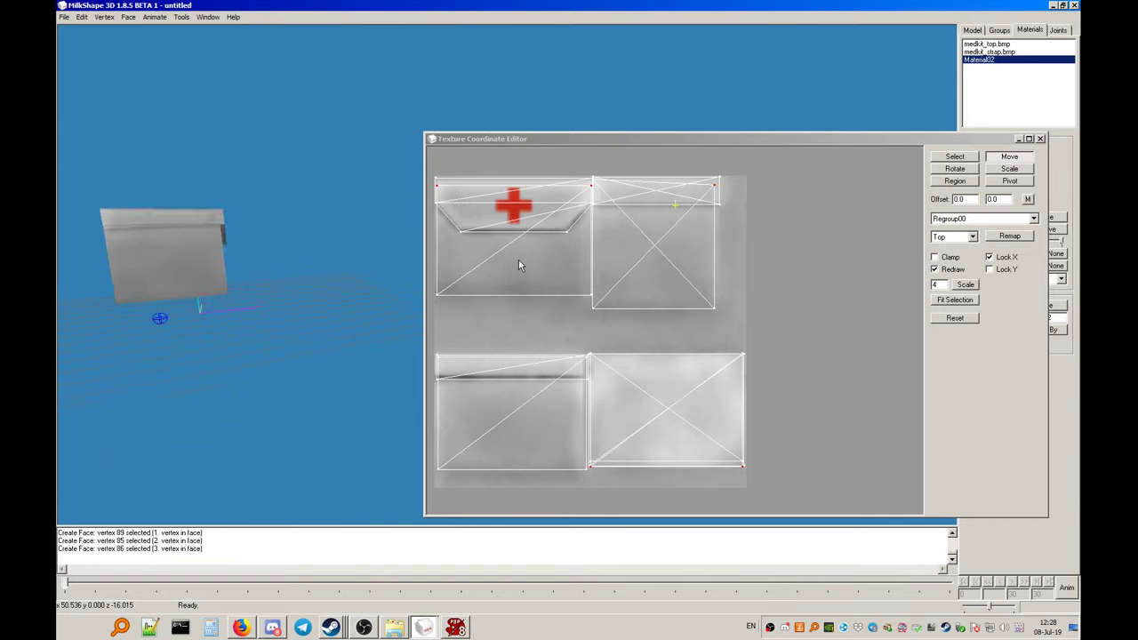
Select the top-edge UV vertices of the back face for a vertical move, check the box's side, and close the Texture Coordinate Editor
click(955, 168)
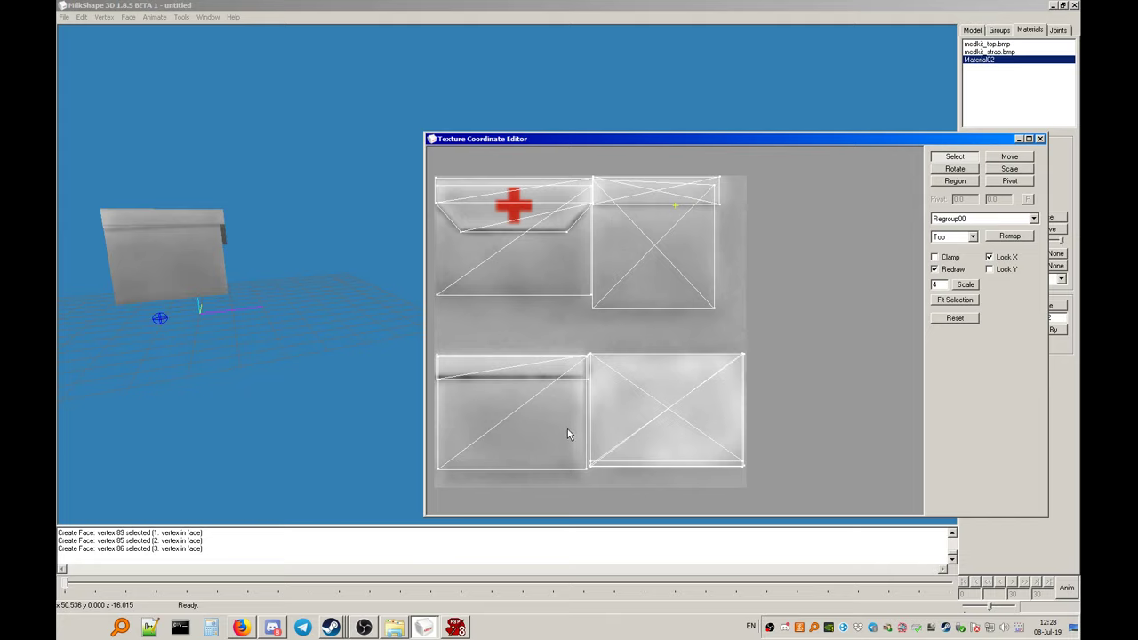
drag(162, 300, 249, 215)
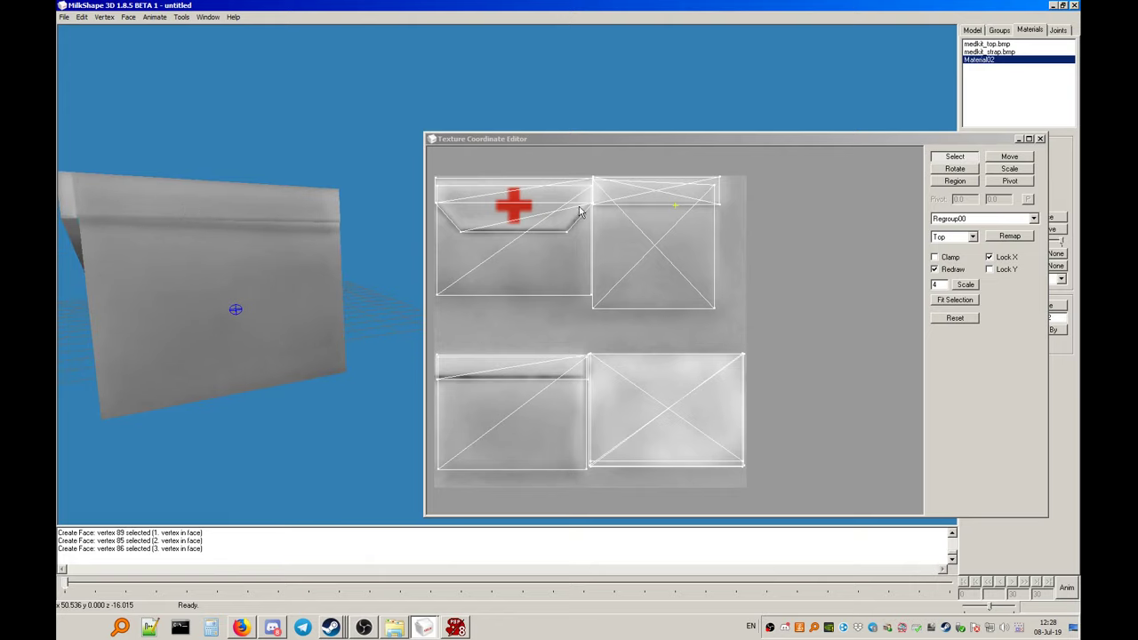
right_drag(749, 209, 794, 227)
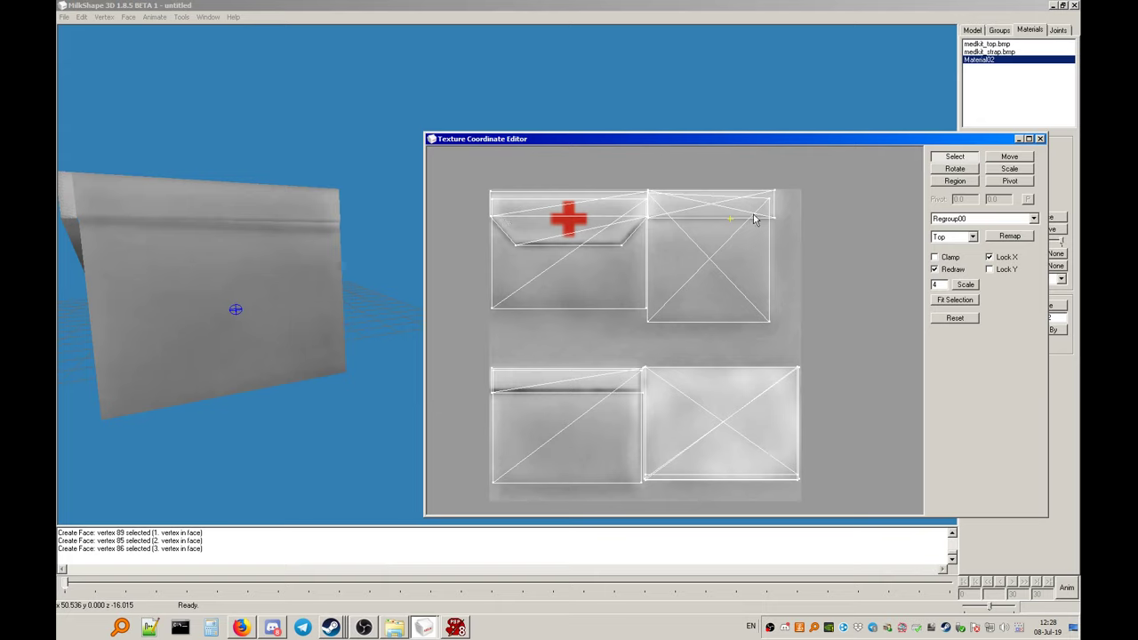
drag(770, 198, 761, 213)
click(649, 195)
click(1009, 156)
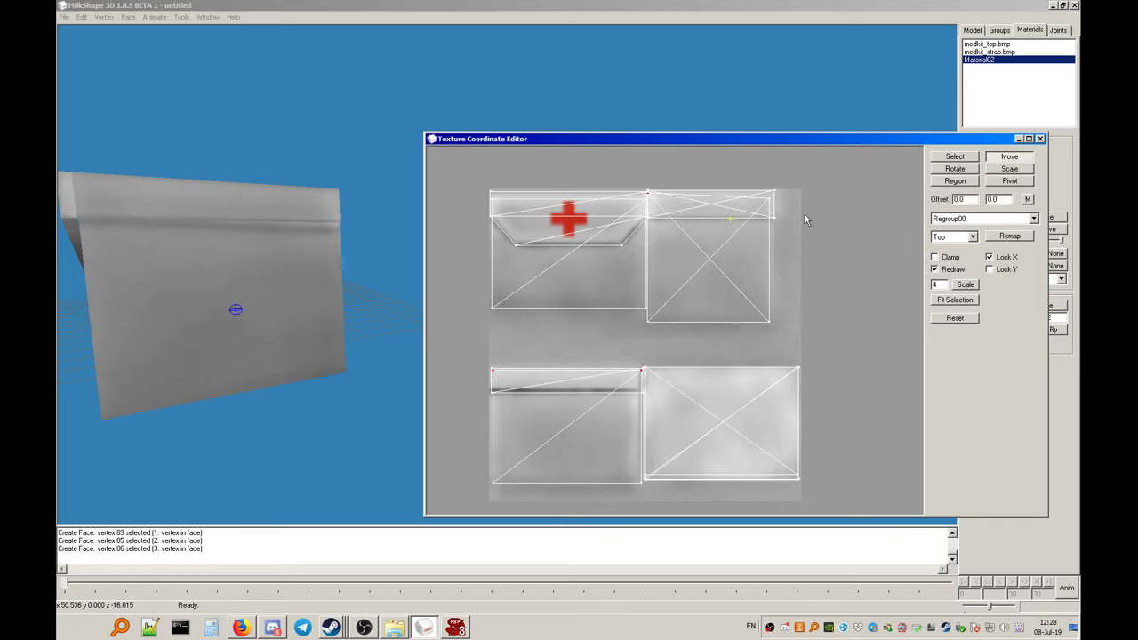
drag(660, 207, 366, 267)
click(1040, 139)
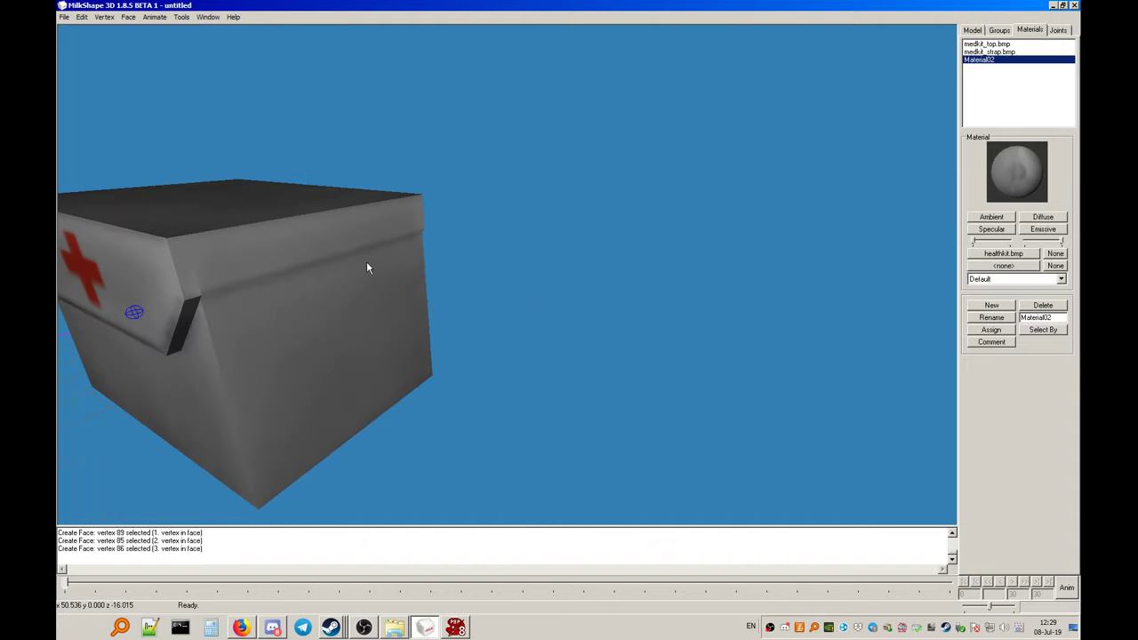
Display the box as a wireframe in the Left projection, framed and enlarged around the lid's front corner
drag(160, 283, 298, 278)
right_click(481, 264)
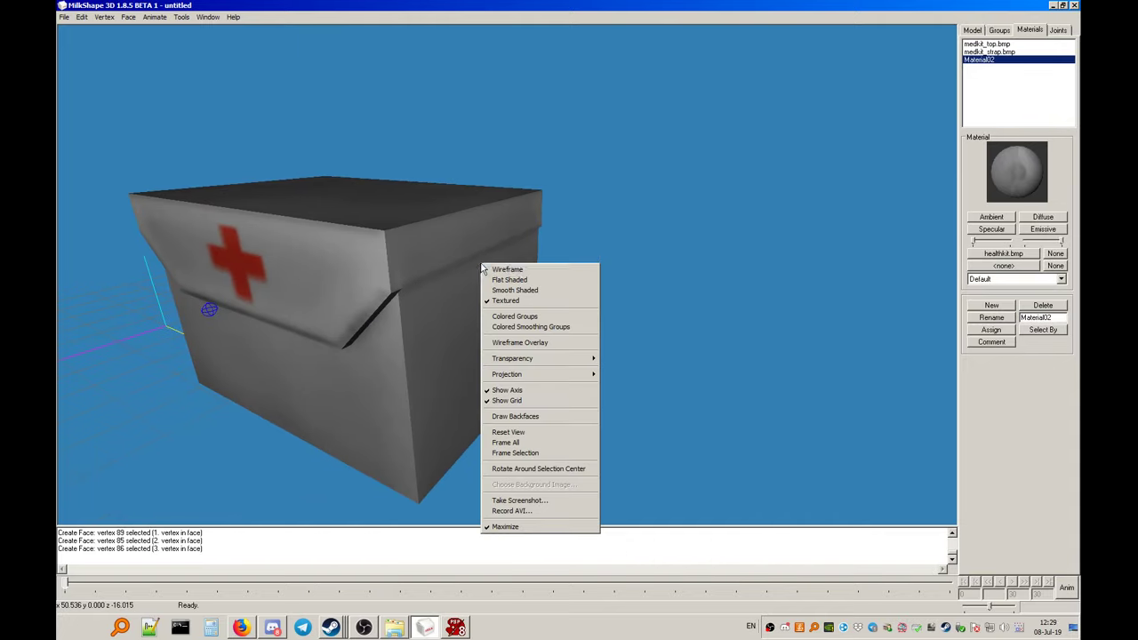
click(504, 271)
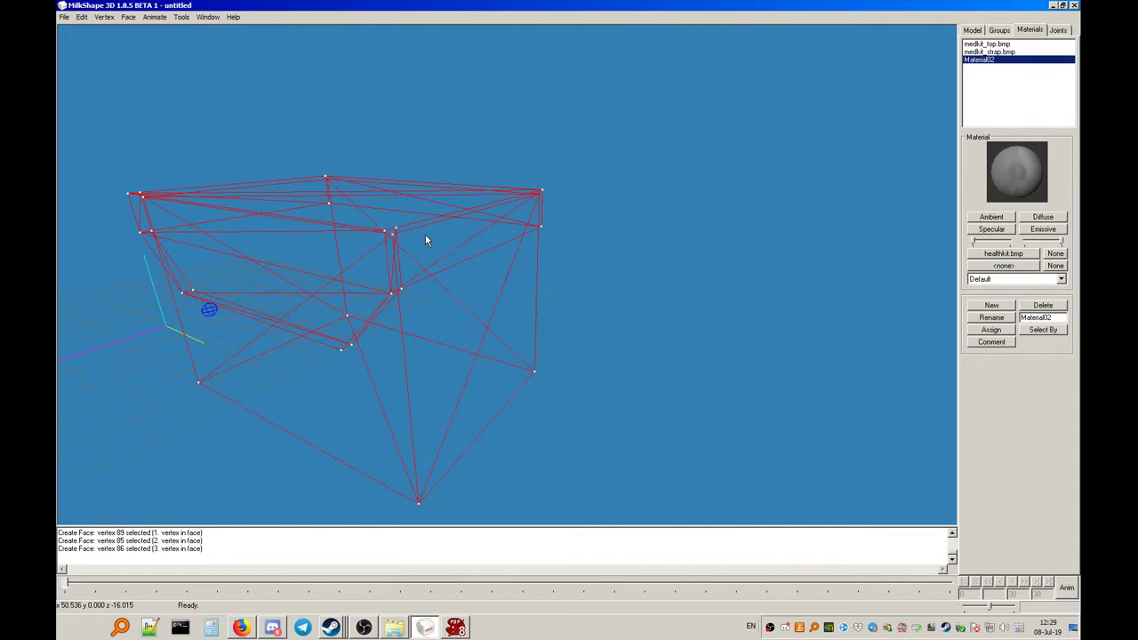
right_click(423, 273)
mouse_move(470, 384)
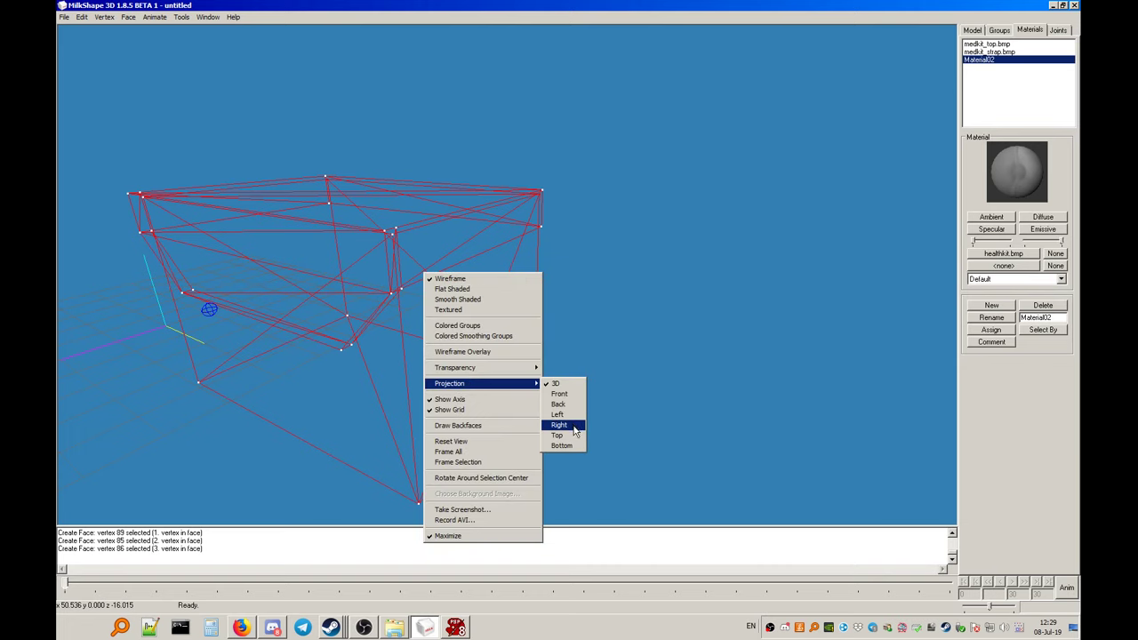
click(557, 435)
right_click(609, 262)
mouse_move(696, 375)
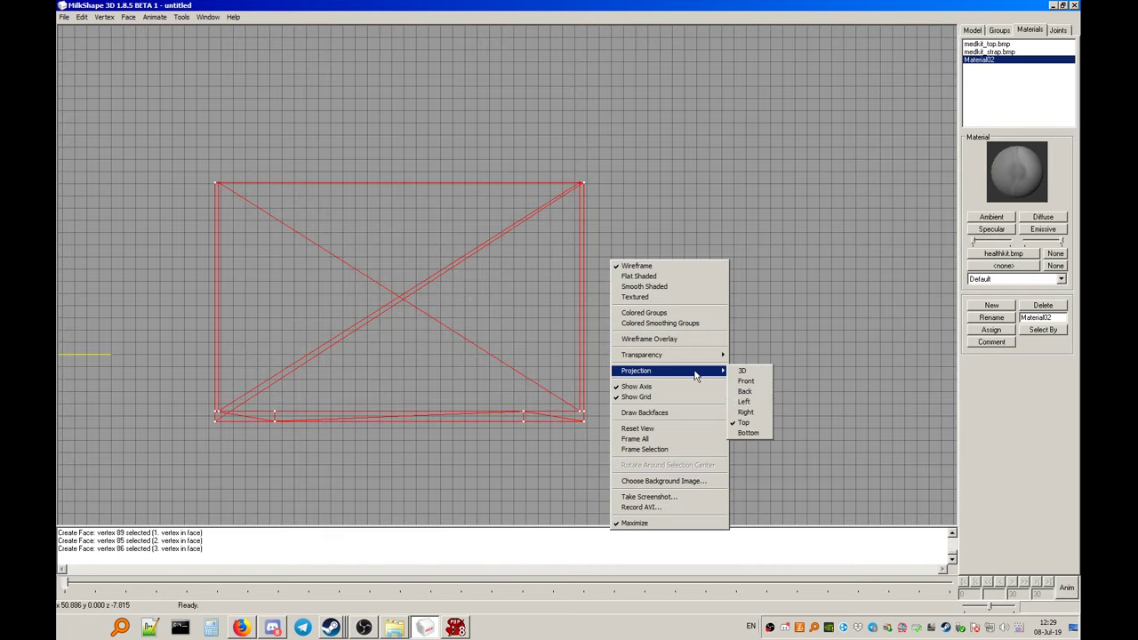
click(744, 400)
right_click(617, 291)
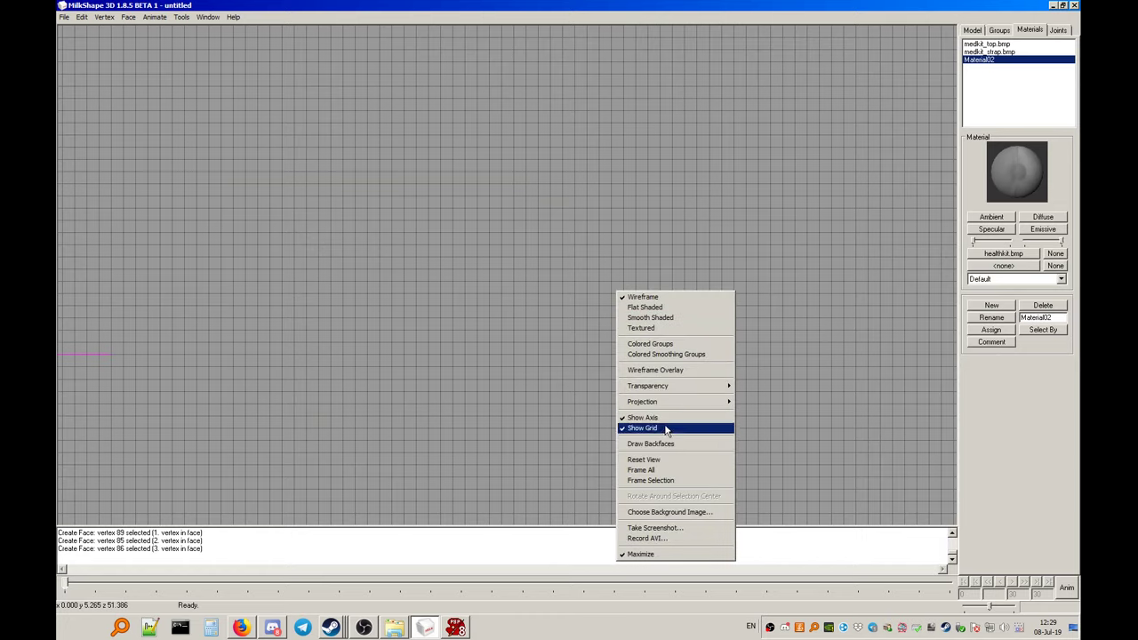
click(641, 469)
middle_drag(615, 330, 572, 351)
scroll(558, 172, up, 3)
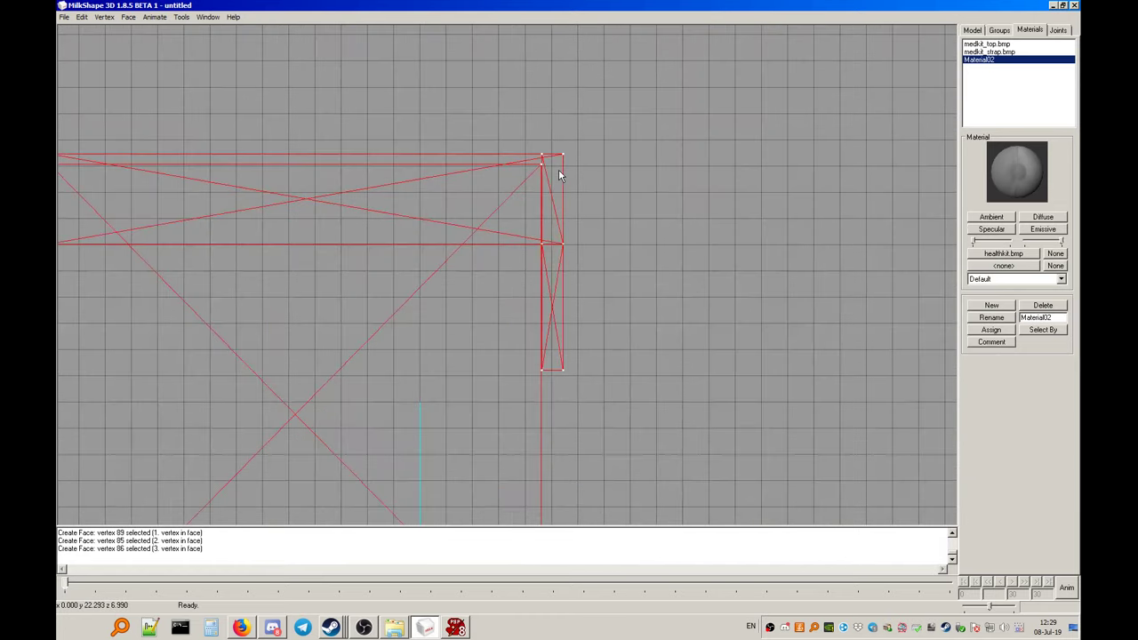
scroll(558, 175, up, 1)
Set face selection with By Vertex off and select the faces of the lid's side band and narrow front strip
click(972, 30)
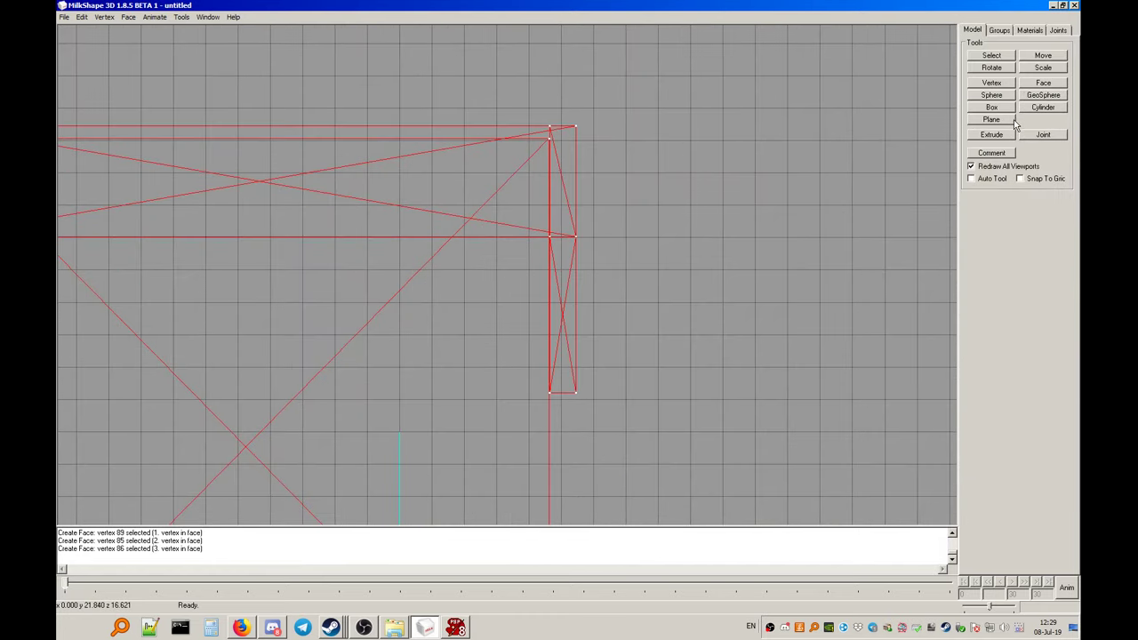
click(991, 55)
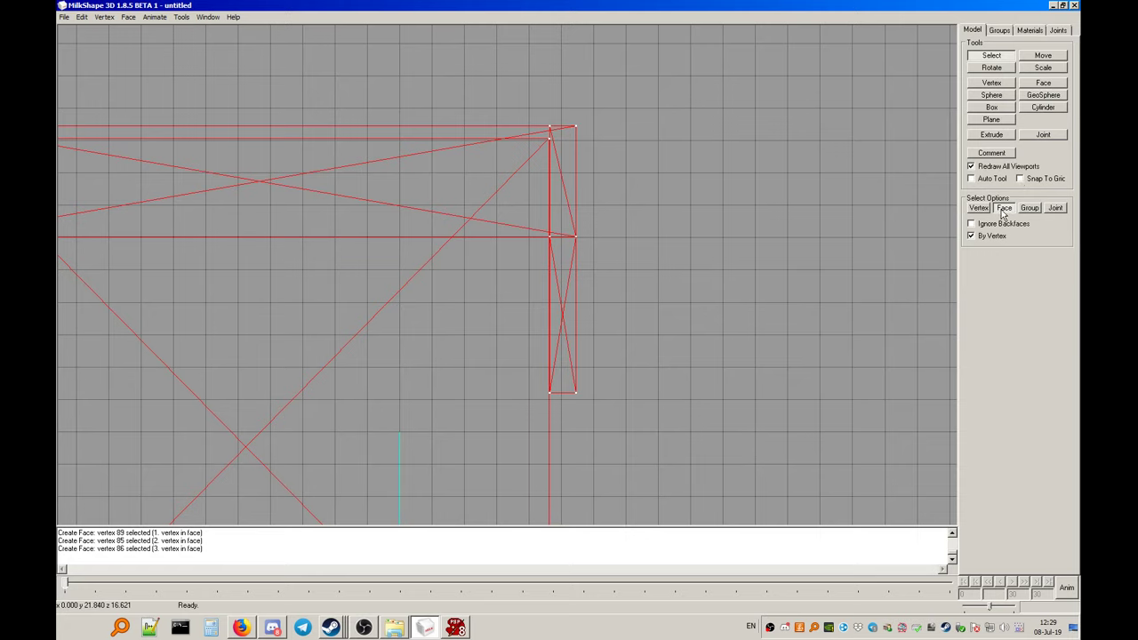
click(687, 182)
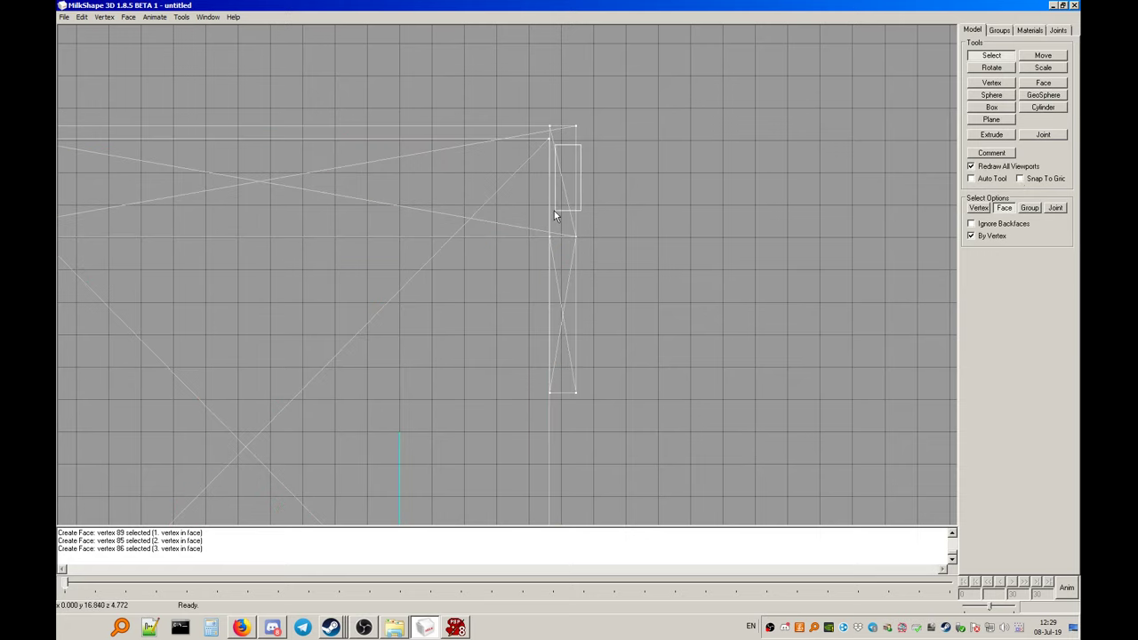
drag(554, 210, 555, 209)
click(990, 235)
click(559, 215)
scroll(602, 202, down, 3)
scroll(603, 207, up, 2)
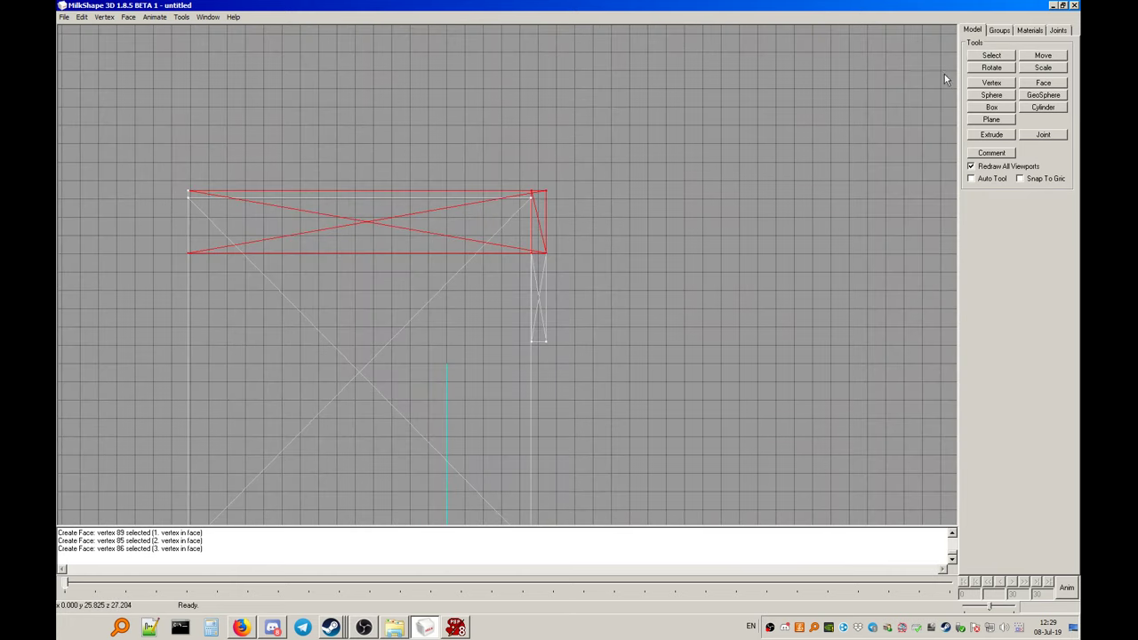
Check the selected faces in 3D, and in the Left projection deselect the long lid side faces, keeping only the narrow front strip
right_click(709, 172)
mouse_move(751, 282)
click(836, 281)
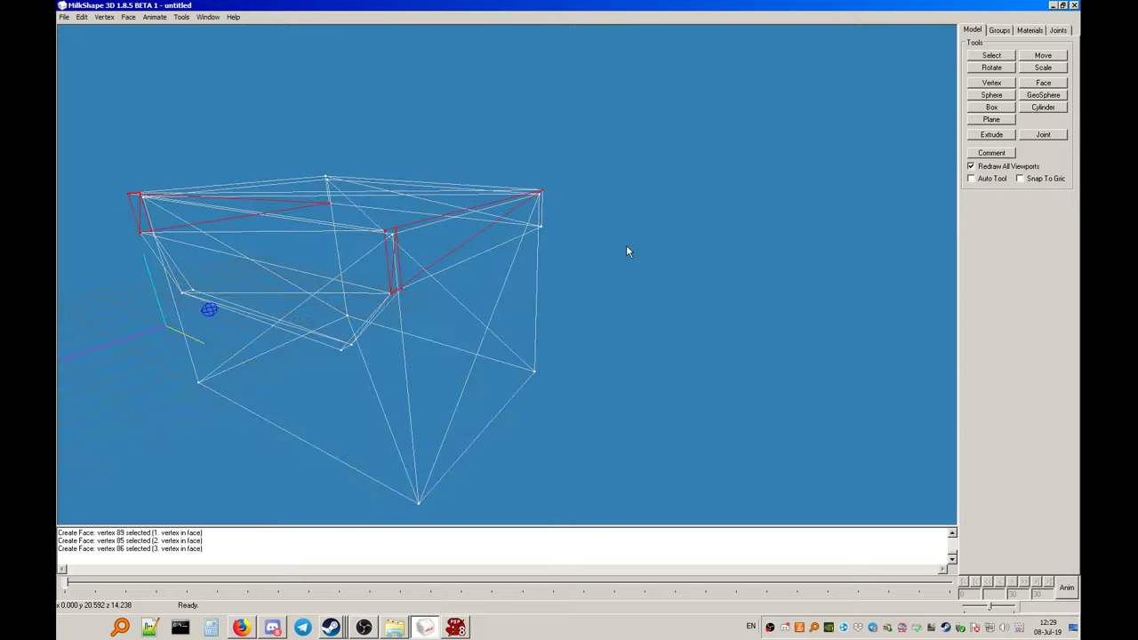
drag(625, 244, 504, 235)
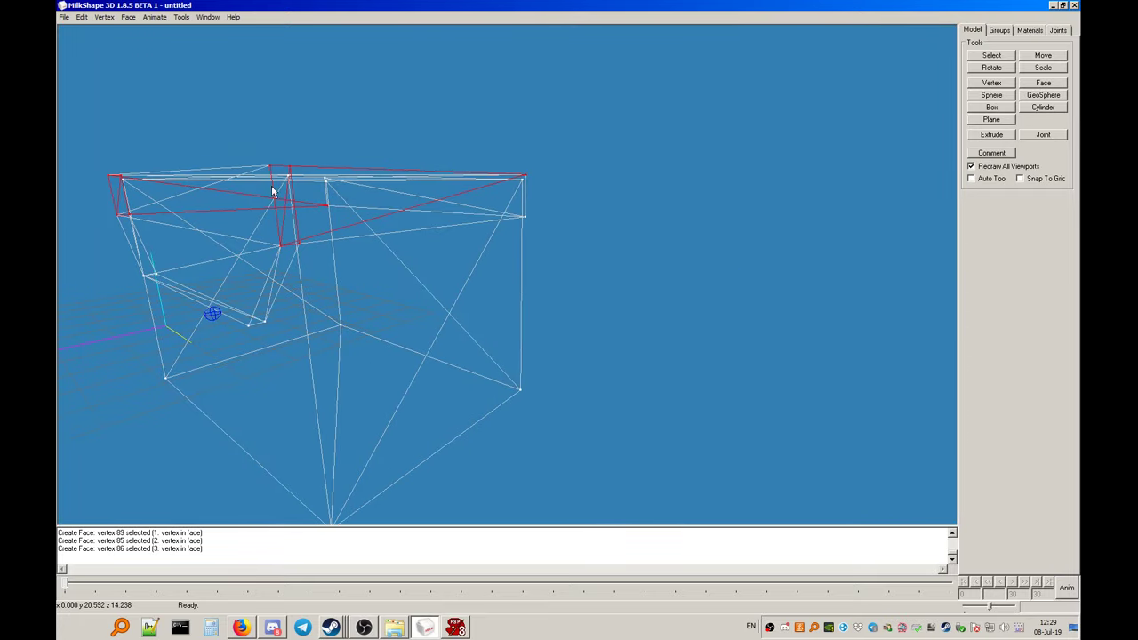
right_click(190, 171)
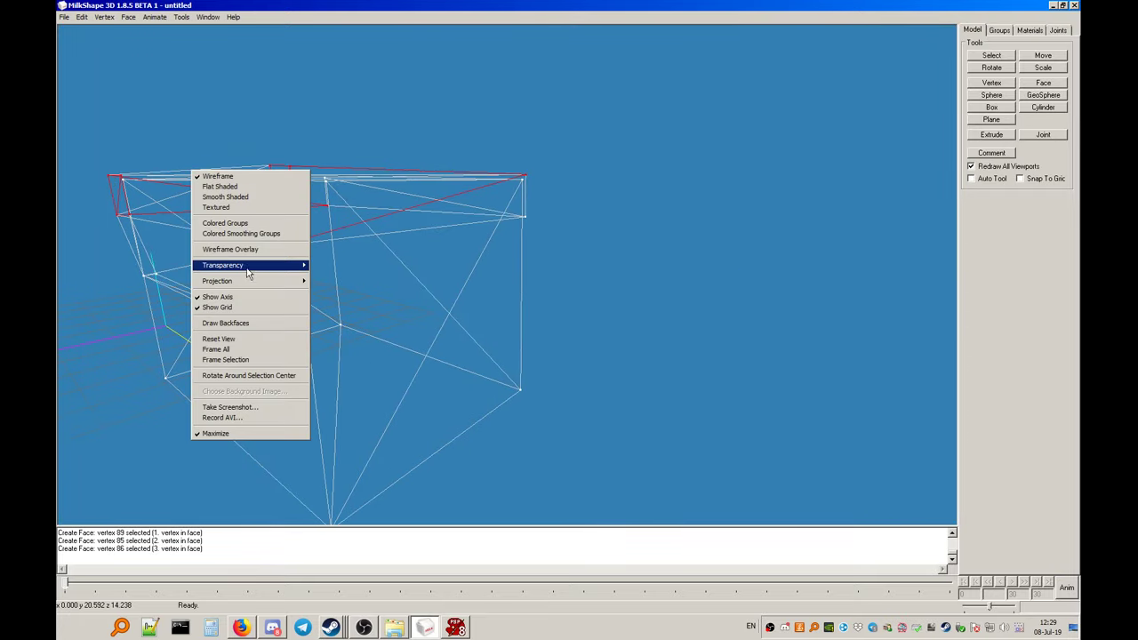
mouse_move(251, 283)
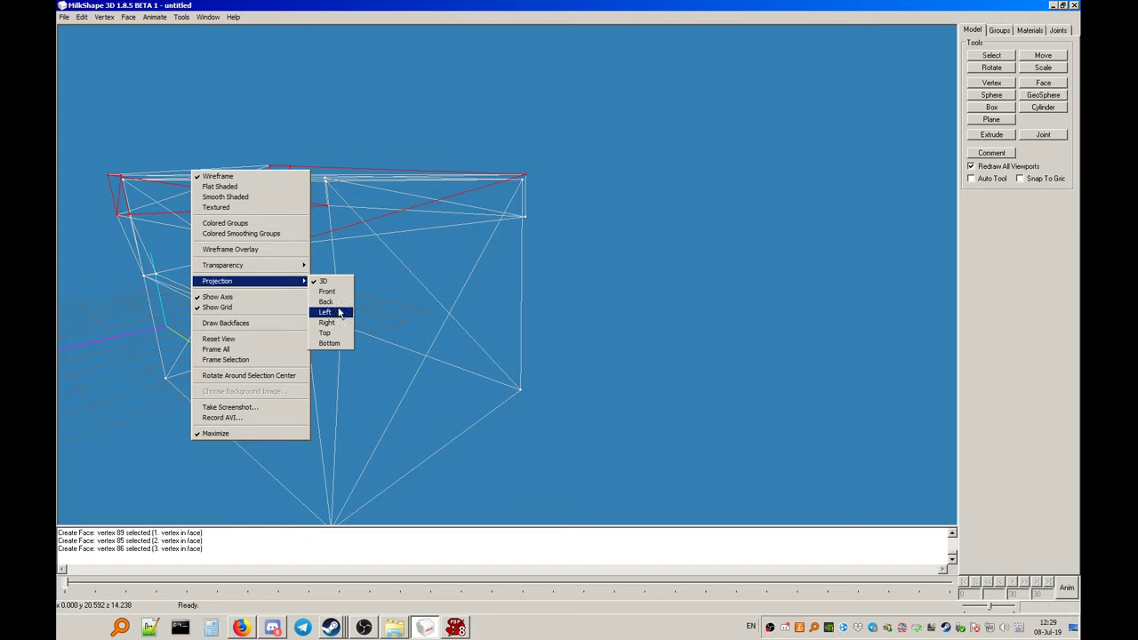
click(340, 310)
scroll(264, 271, down, 10)
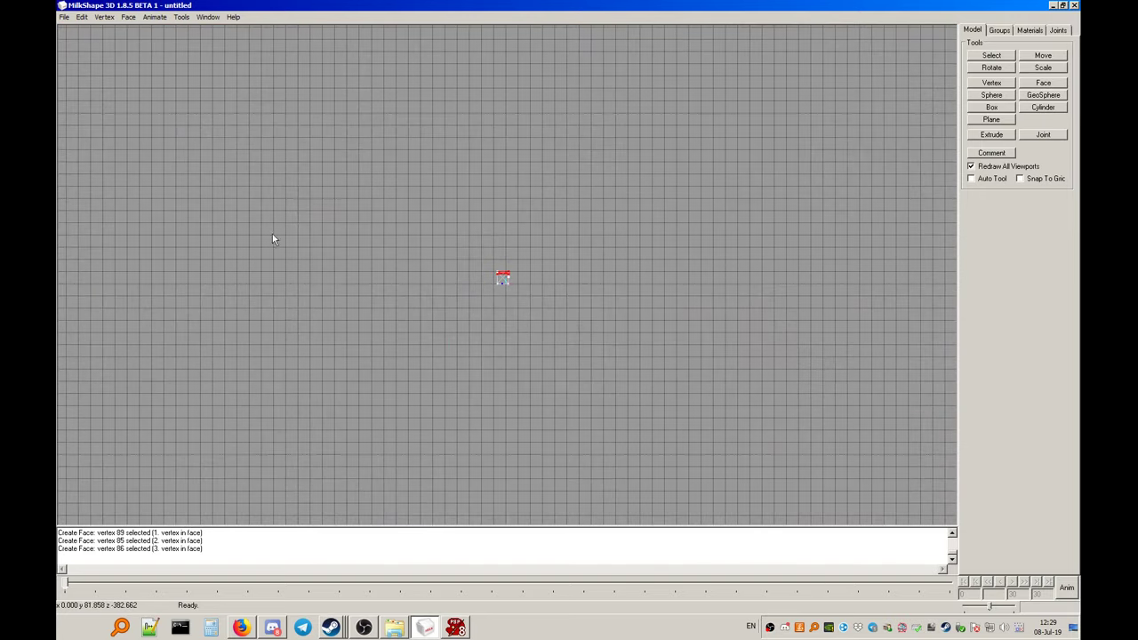
scroll(410, 173, up, 10)
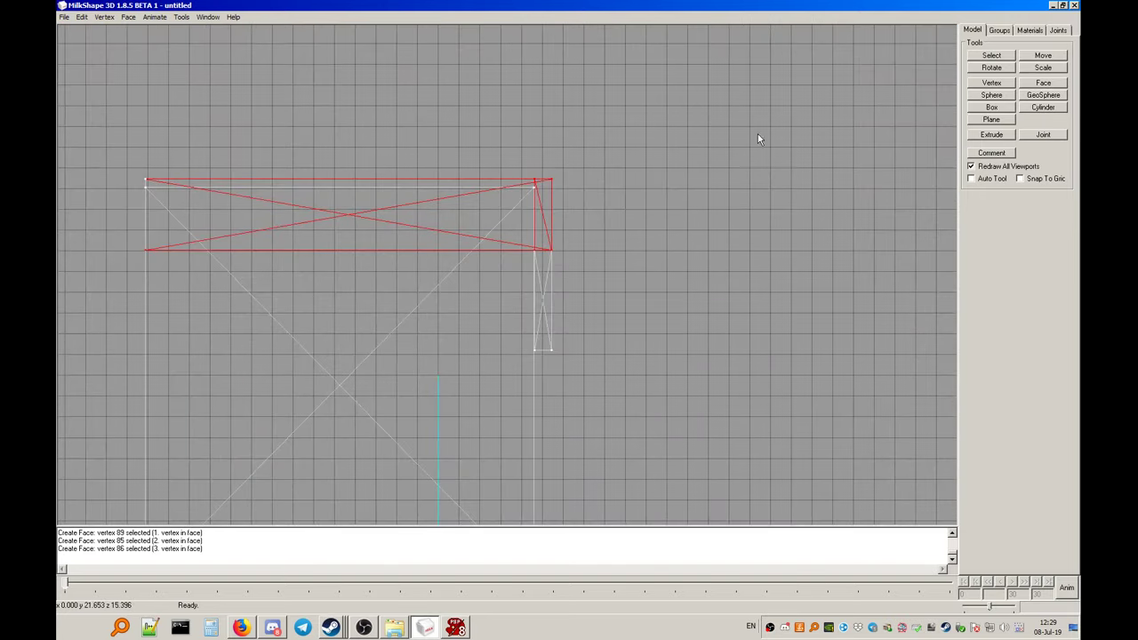
click(991, 55)
right_drag(400, 126, 71, 360)
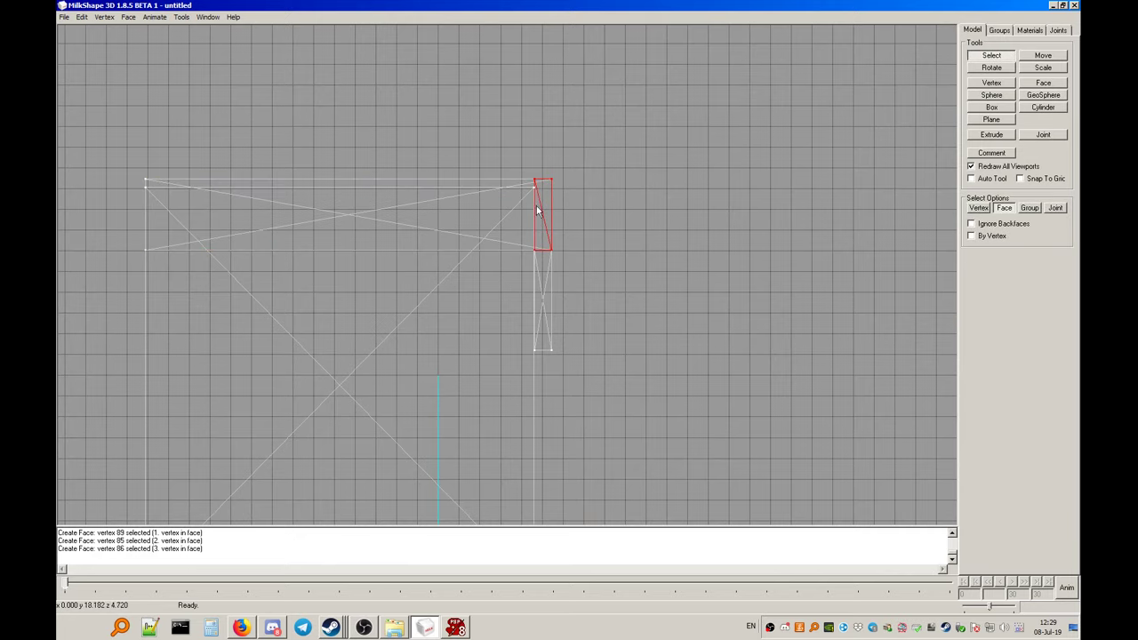
click(1008, 58)
Examine the textured box in 3D from its corner and front
right_click(652, 172)
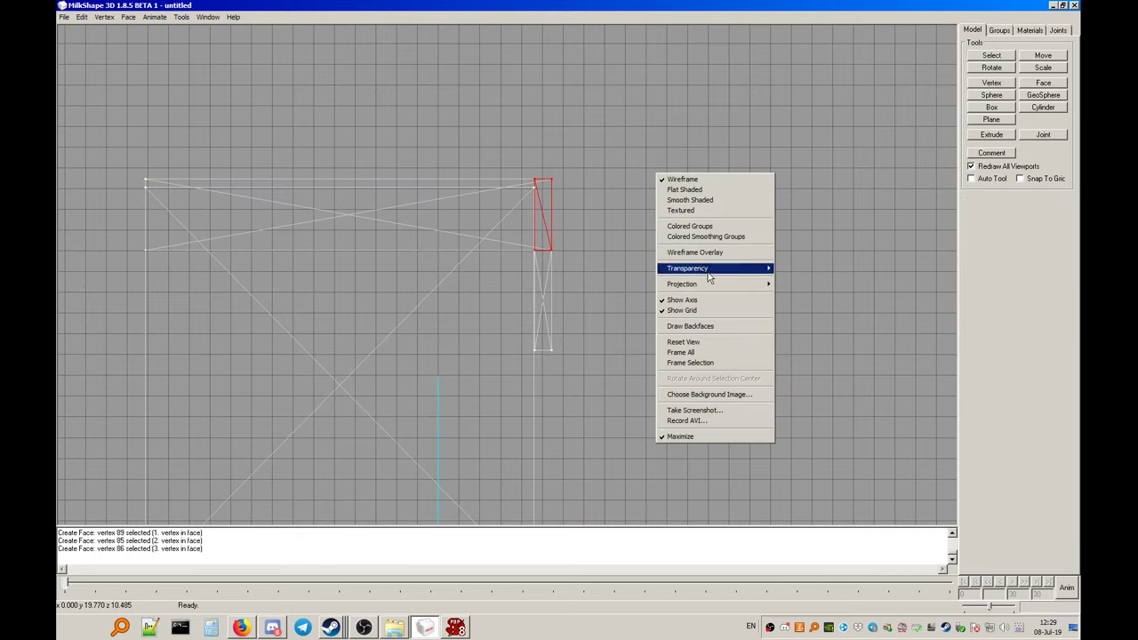
mouse_move(705, 290)
click(798, 283)
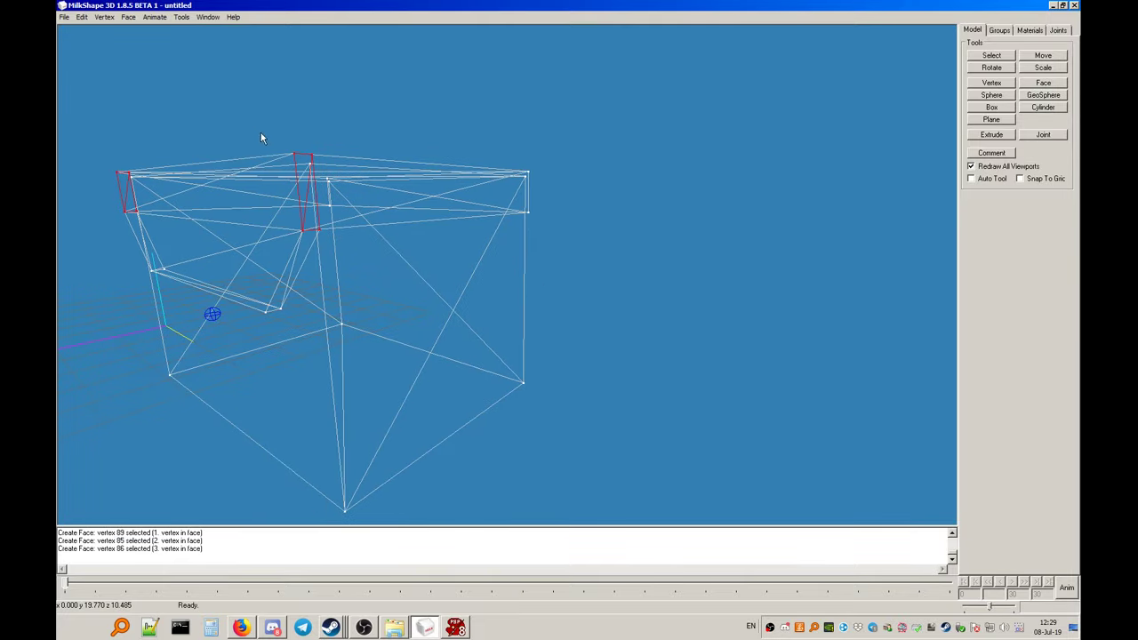
right_click(328, 146)
click(382, 184)
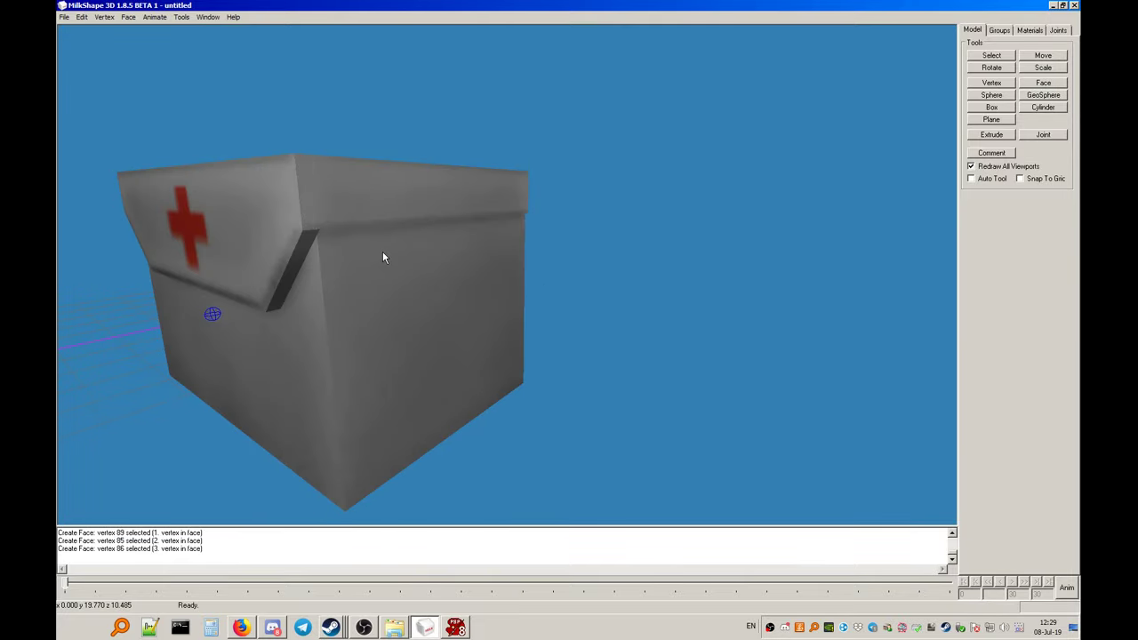
drag(332, 237, 460, 257)
Display the whole box as a wireframe in the Top projection, with the Select tool active
right_click(459, 257)
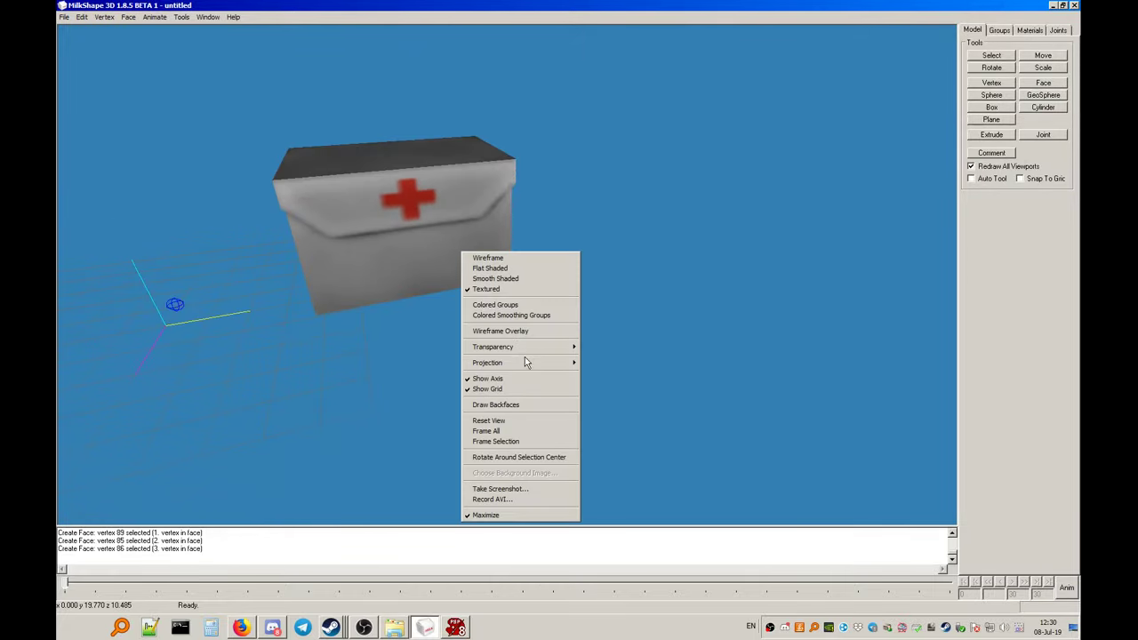
mouse_move(526, 363)
click(603, 407)
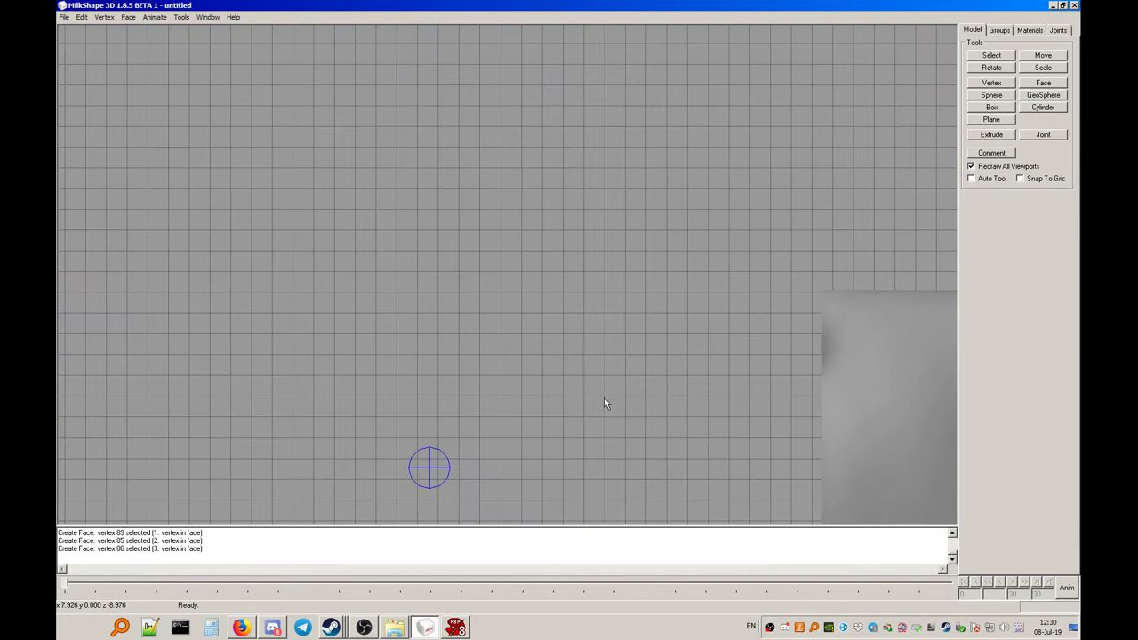
right_click(547, 266)
click(595, 443)
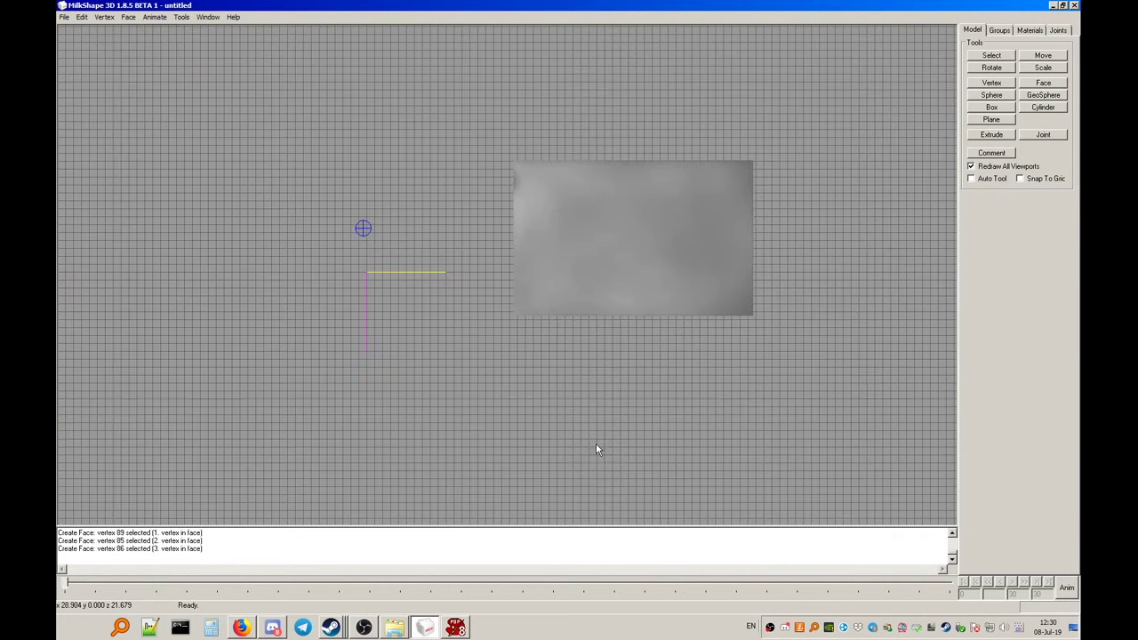
right_click(491, 271)
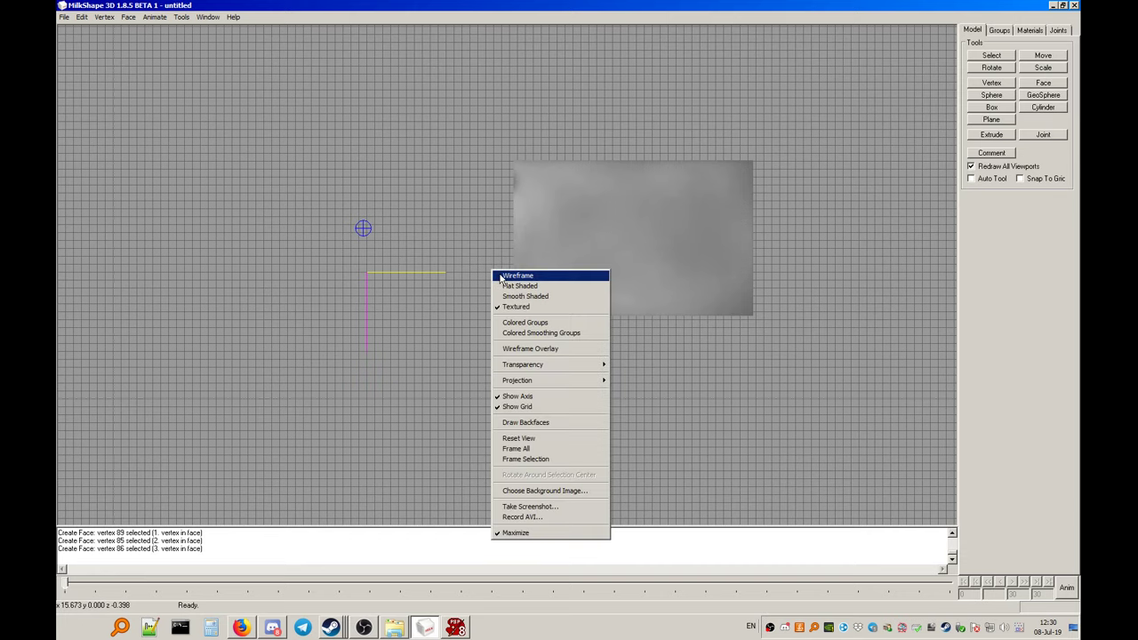
click(498, 274)
click(992, 55)
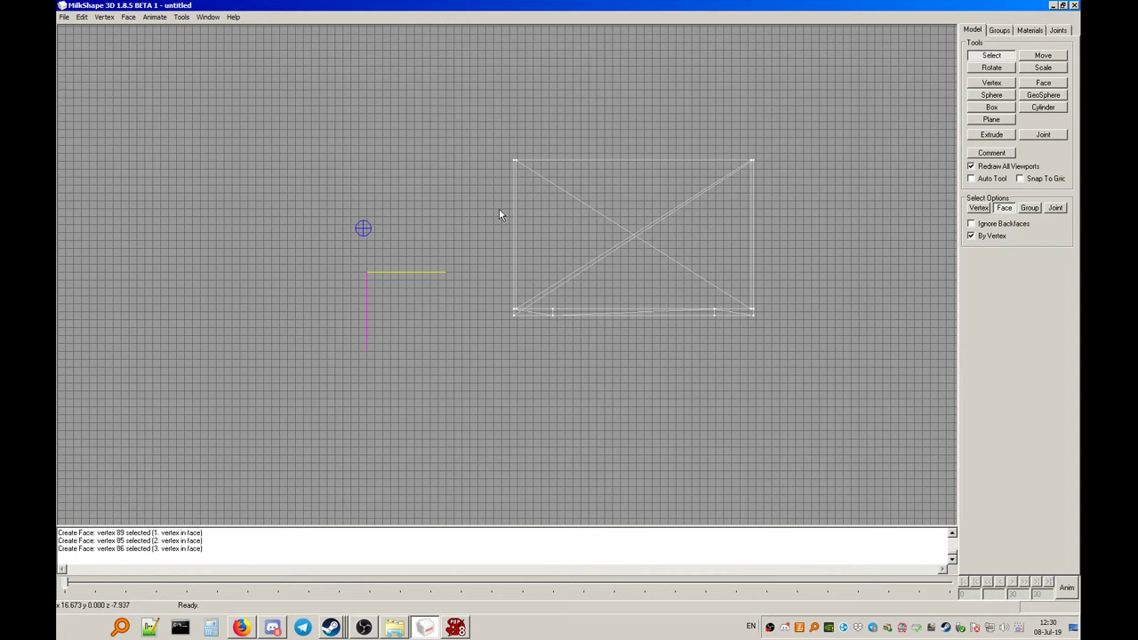
Check the joint list and unhide the medkit_top.bmp and medkit_strap.bmp groups
click(1058, 31)
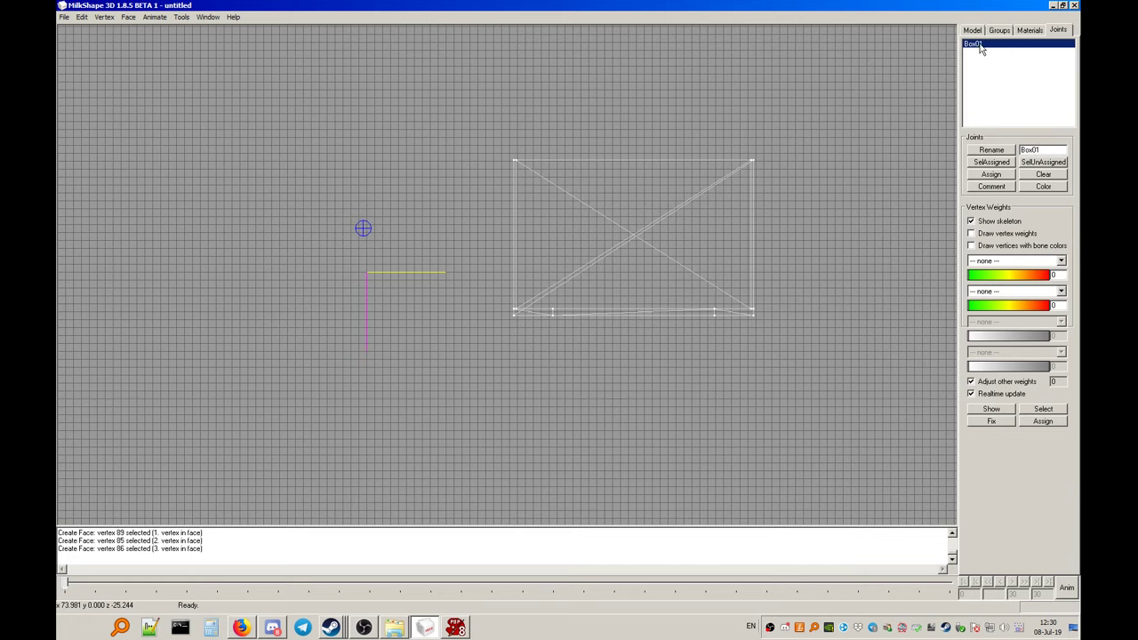
right_click(622, 96)
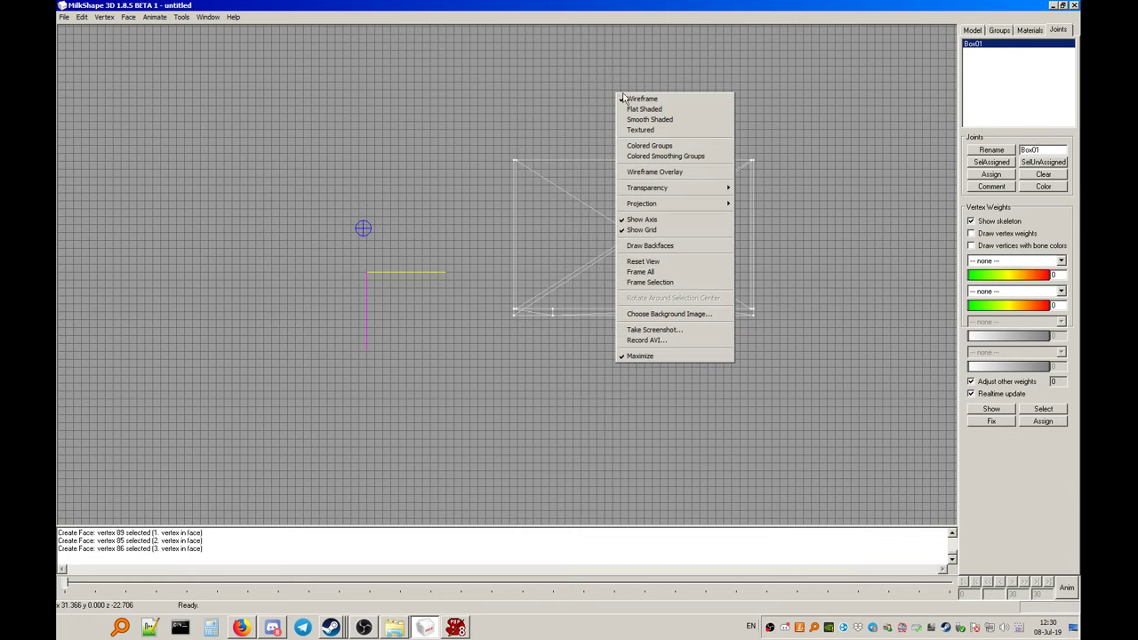
click(999, 30)
double_click(1001, 44)
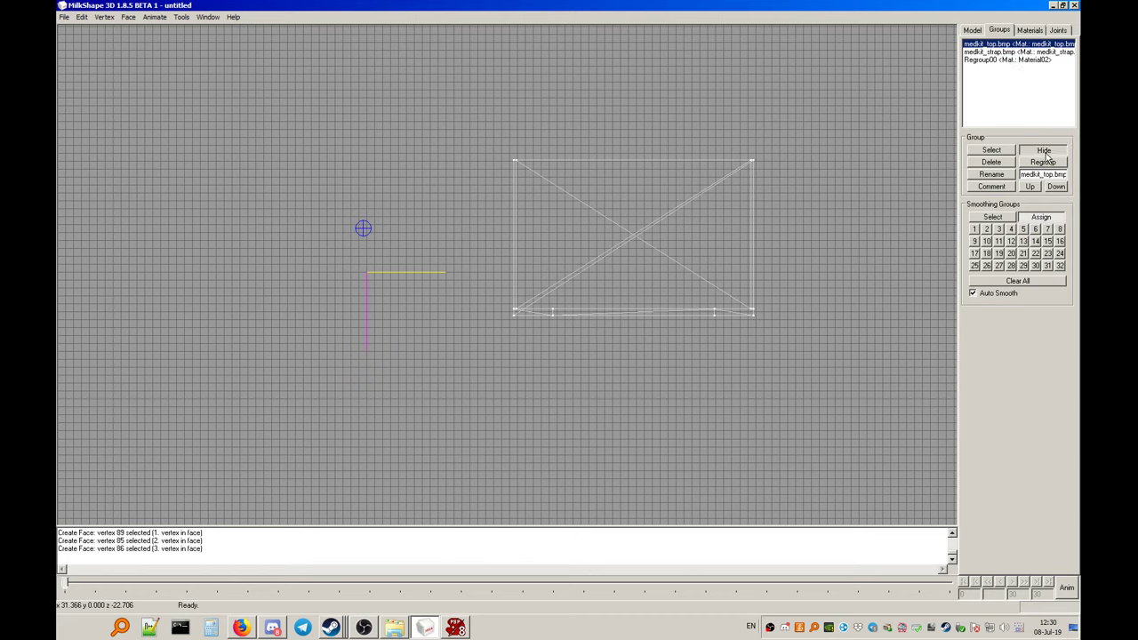
click(1000, 52)
click(1045, 153)
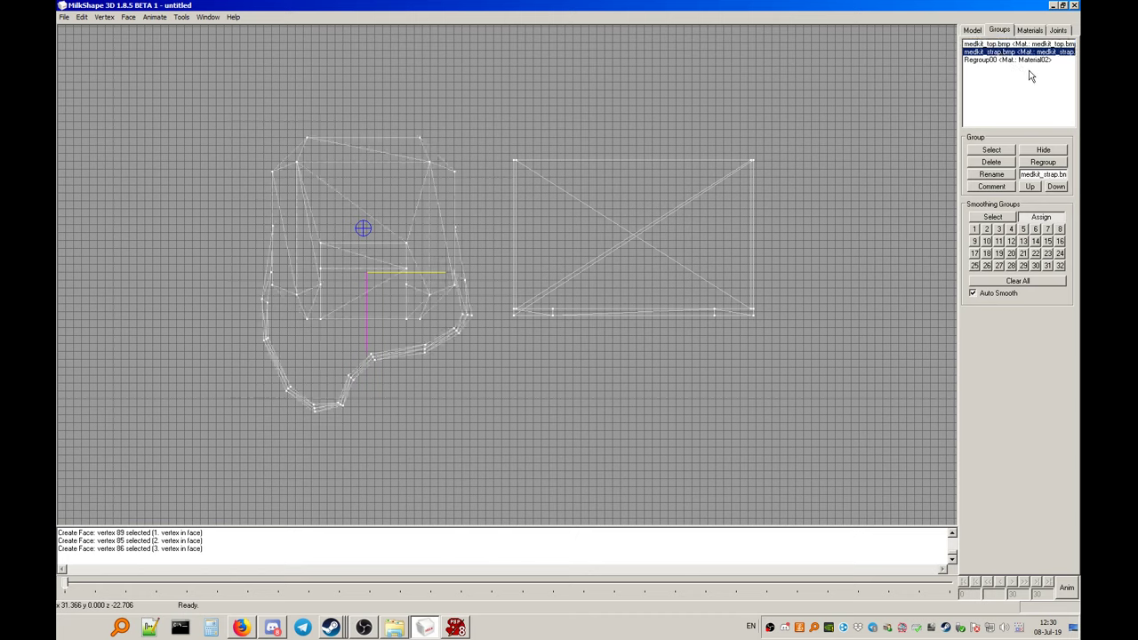
Check which vertices are assigned to the Box01 joint and review the joint options
click(1057, 31)
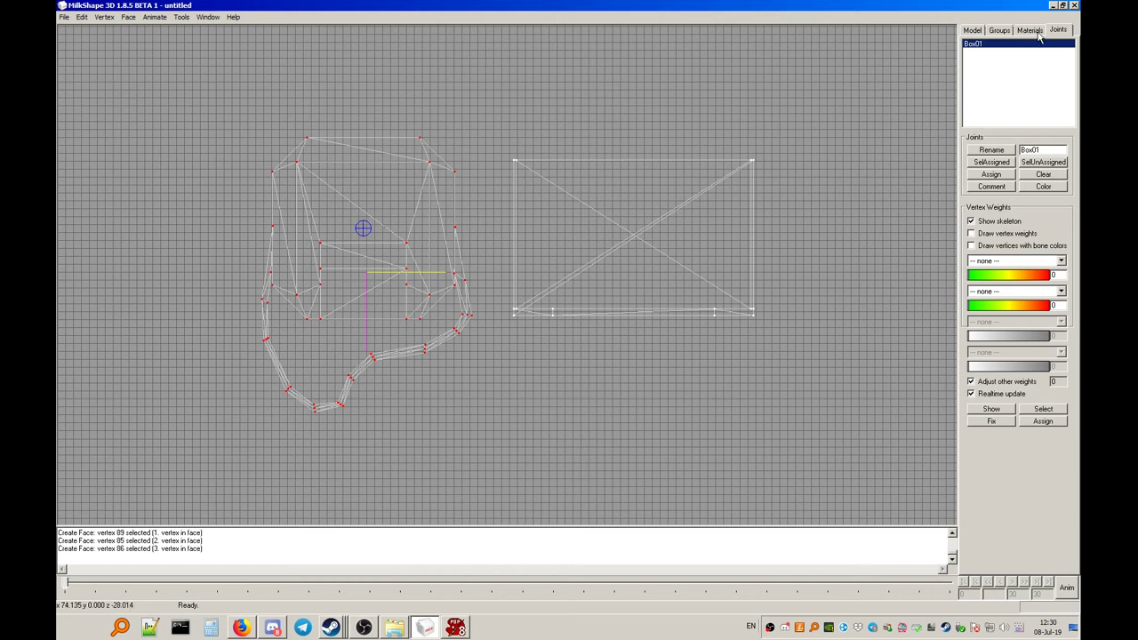
click(976, 31)
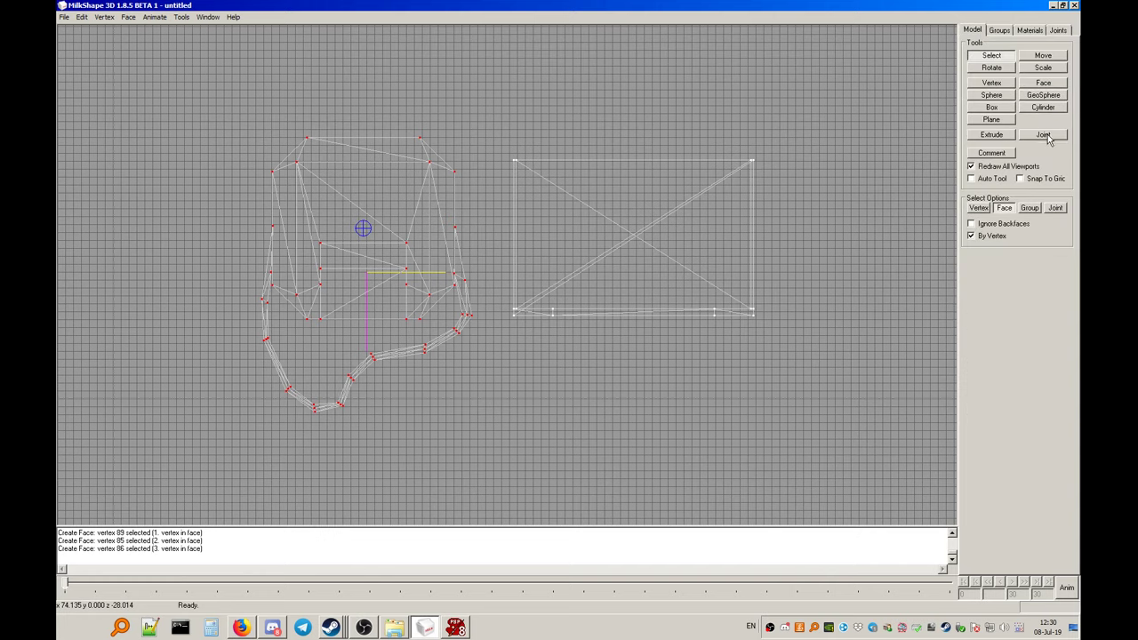
click(1057, 31)
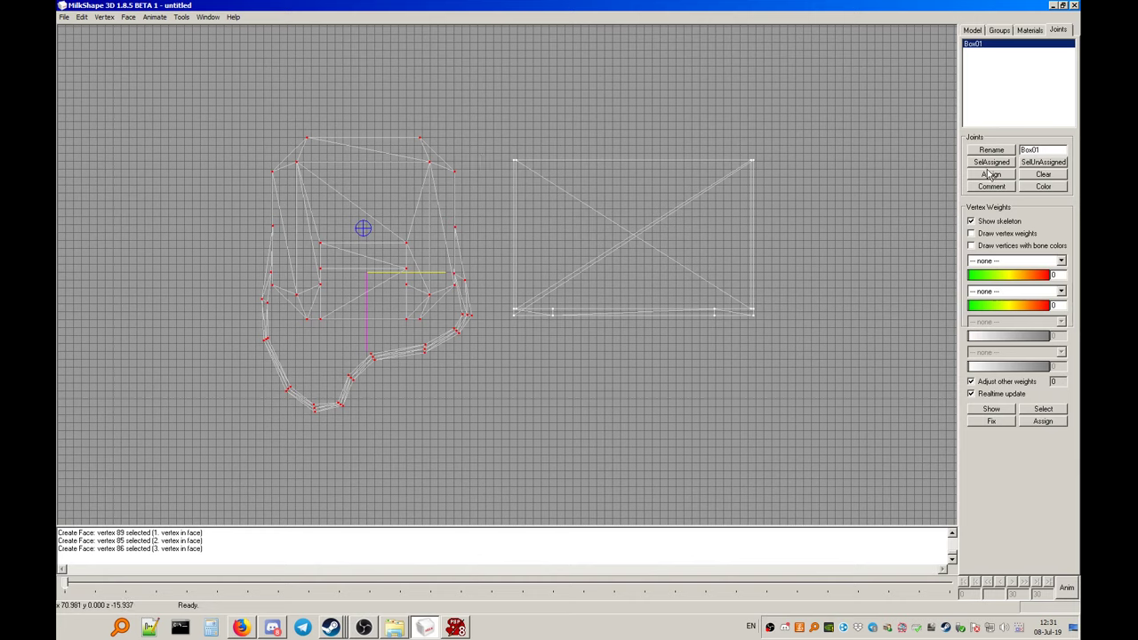
click(973, 30)
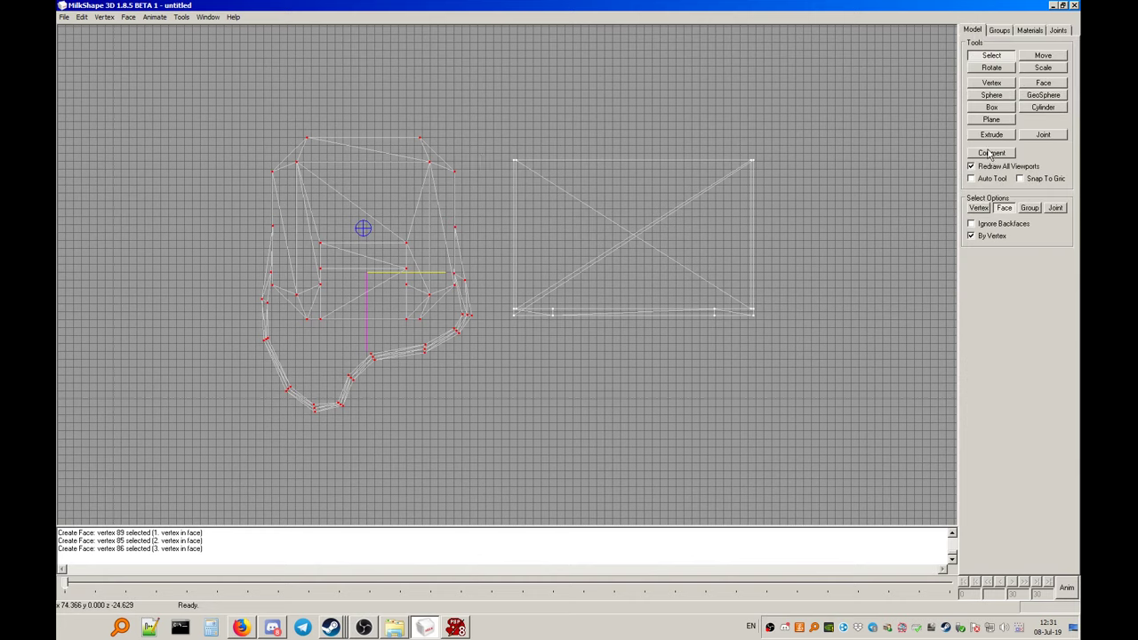
Select all vertices of the new box, assign them to the Box01 joint, and check the assigned and unassigned vertices
drag(834, 96, 485, 398)
click(1058, 32)
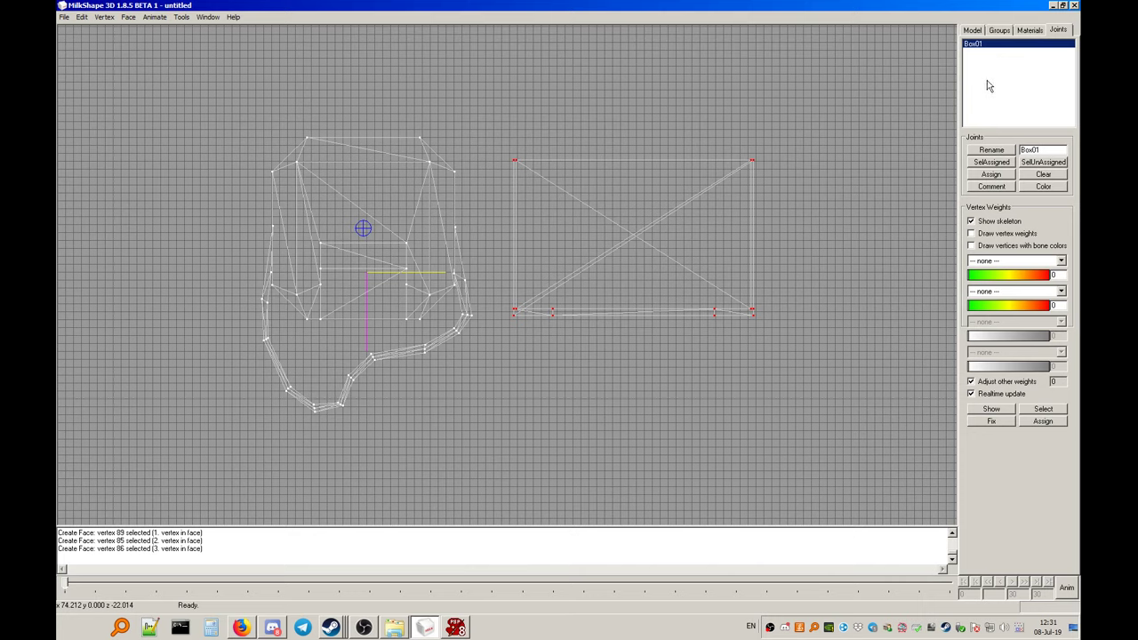
click(1007, 175)
click(994, 163)
click(1042, 164)
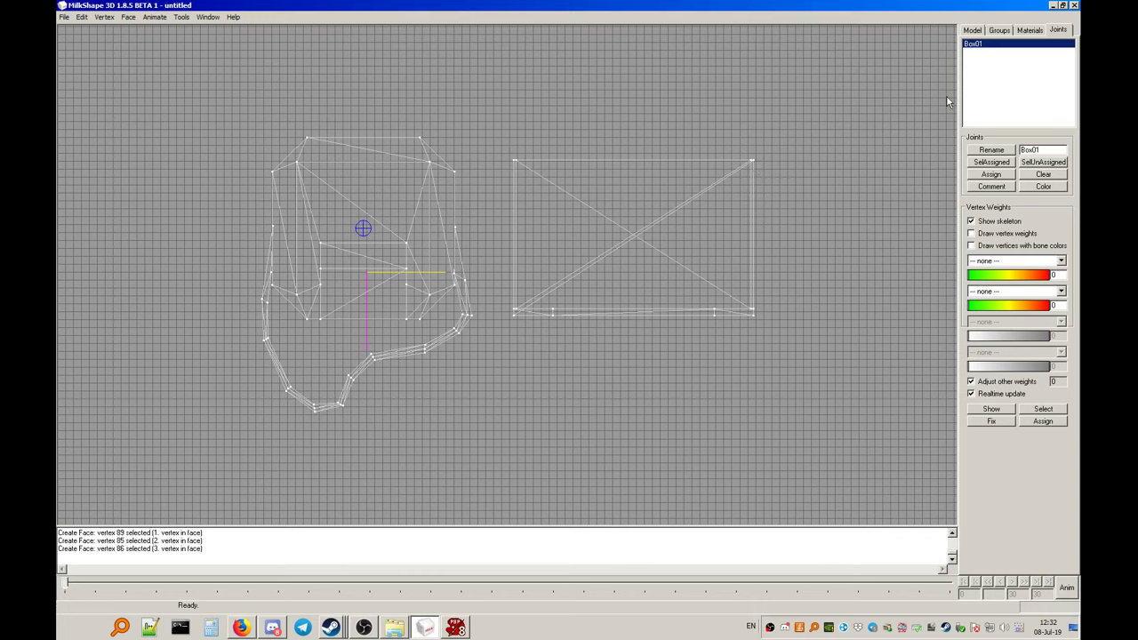
Delete the medkit_strap.bmp and medkit_top.bmp groups, keeping only Regroup00
click(999, 31)
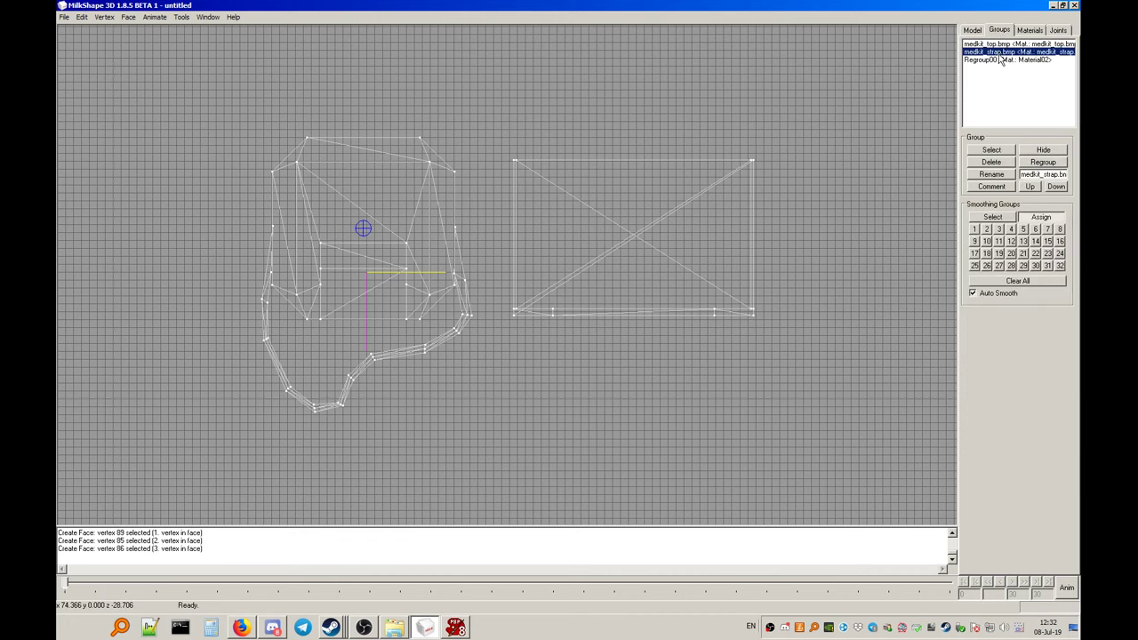
click(1007, 163)
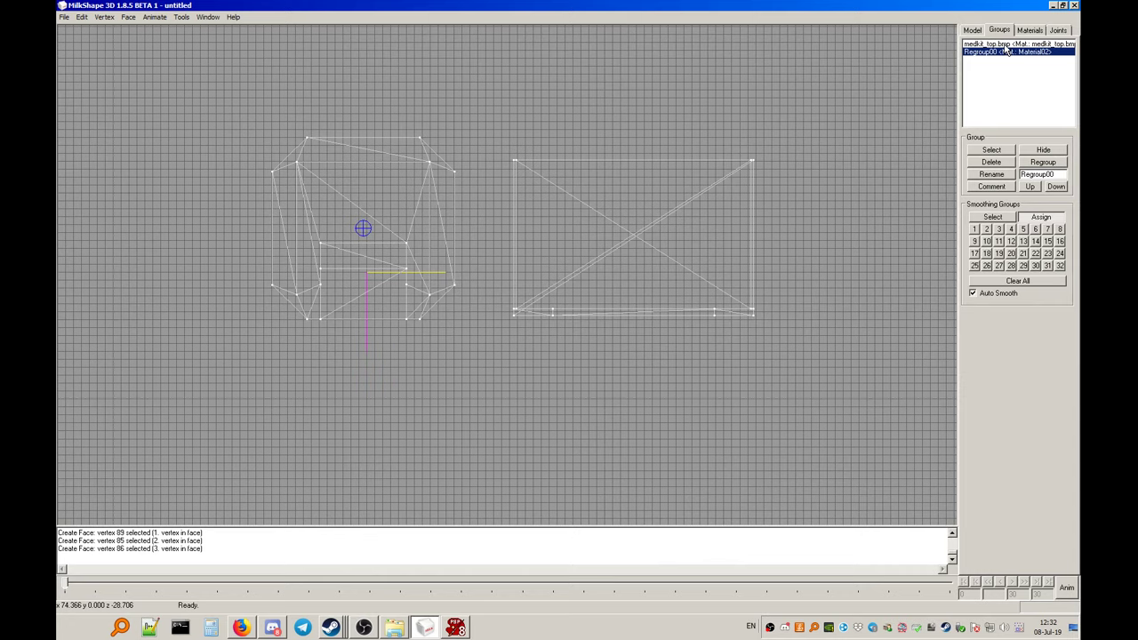
click(1004, 44)
click(1001, 163)
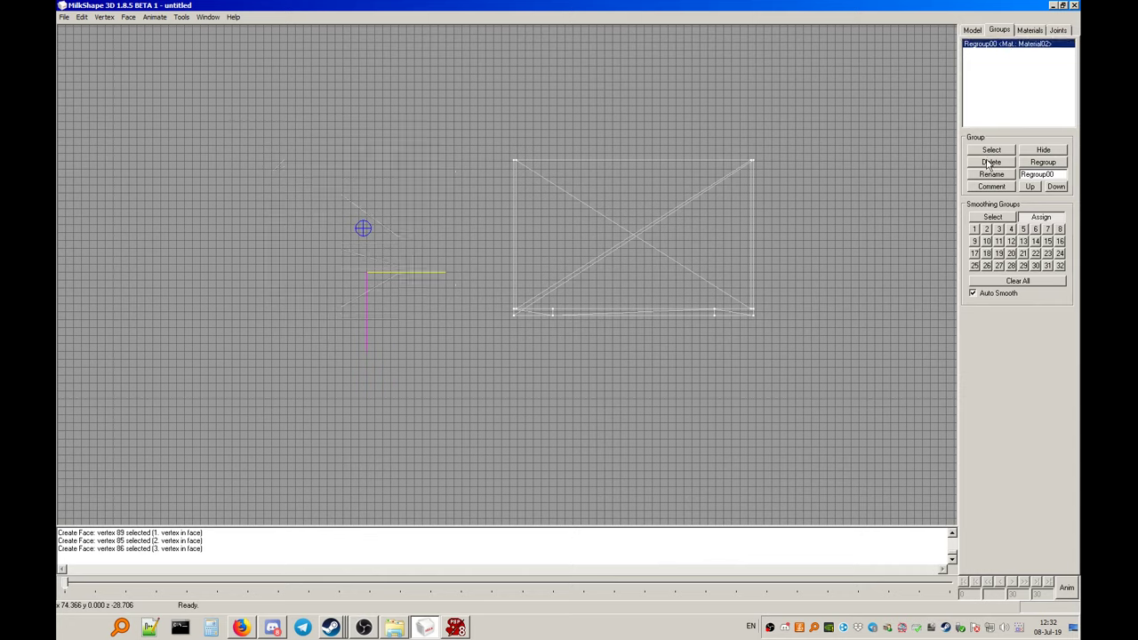
Select all vertices of the box and move it over the joint near the origin in the Top projection
click(973, 31)
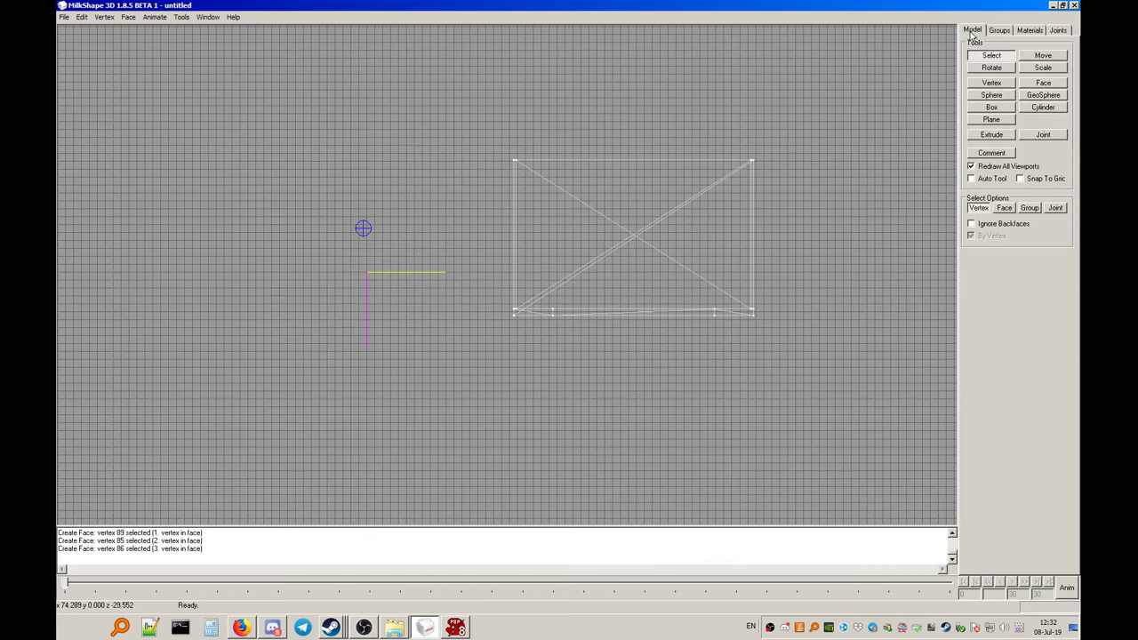
drag(838, 96, 454, 380)
click(1043, 56)
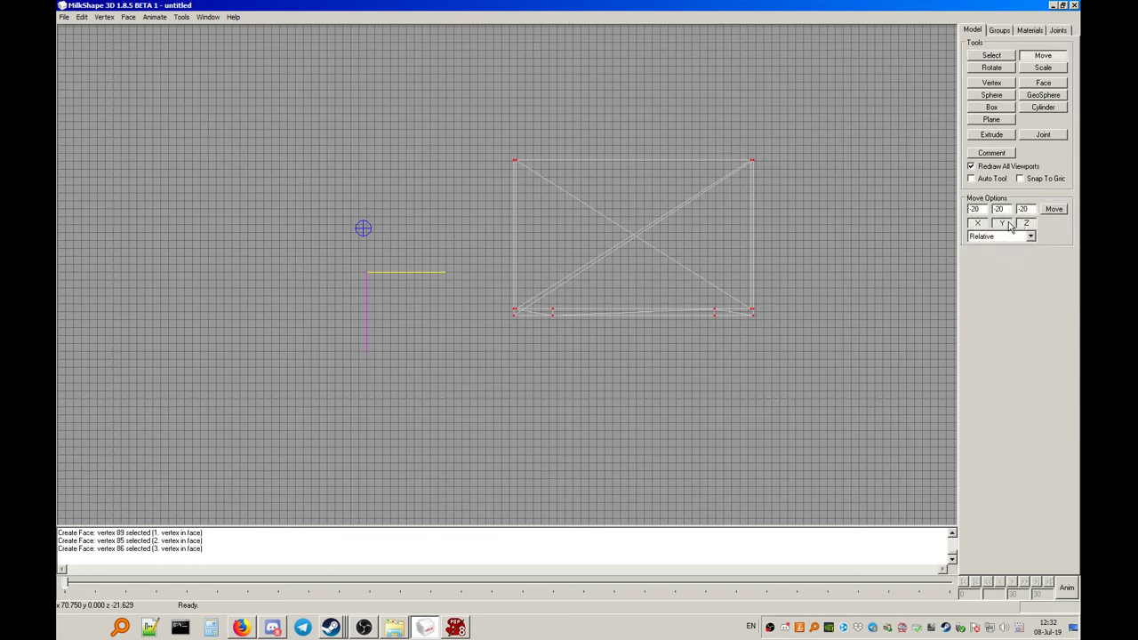
drag(746, 208, 475, 198)
In the Front projection, nudge the box slightly along X to centre it on the joint, and return to vertex selection
right_click(522, 171)
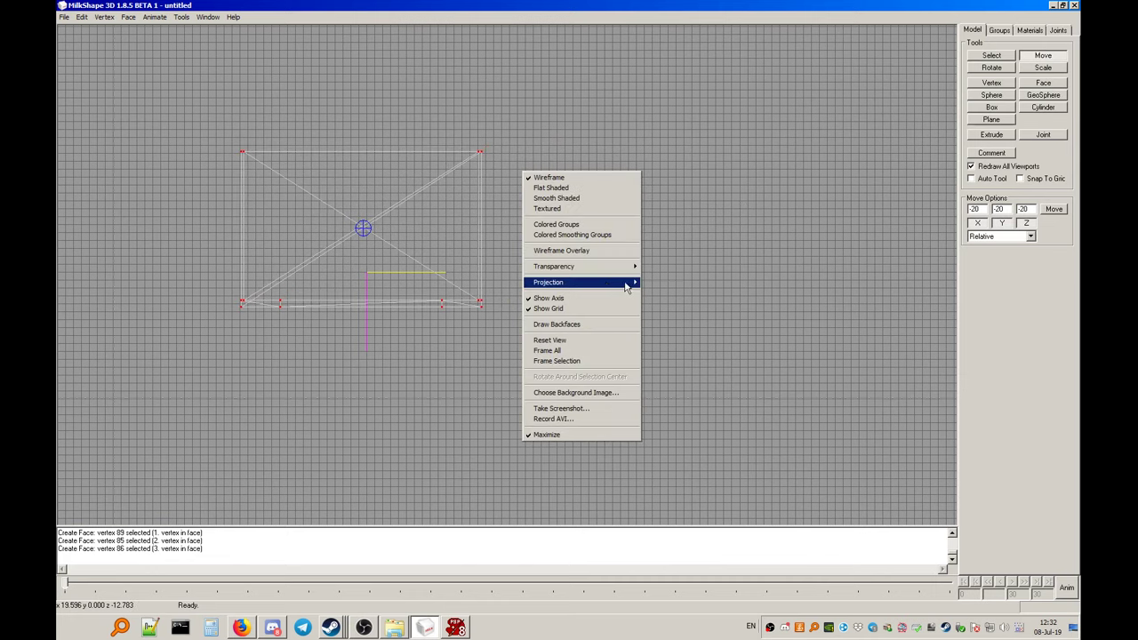
mouse_move(628, 287)
click(674, 296)
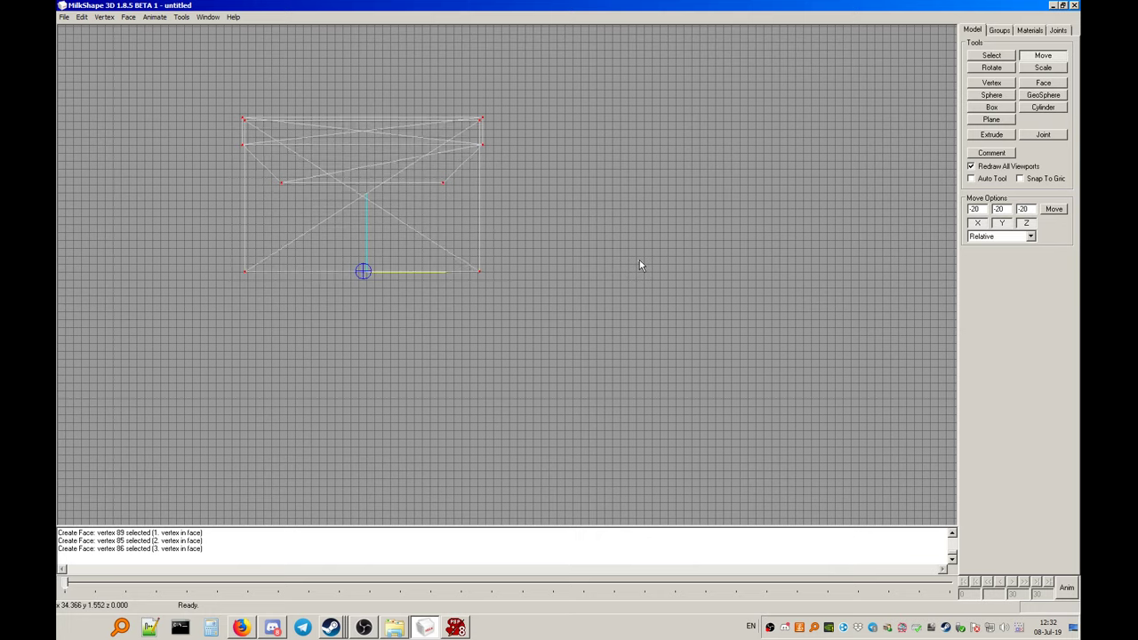
drag(639, 260, 642, 259)
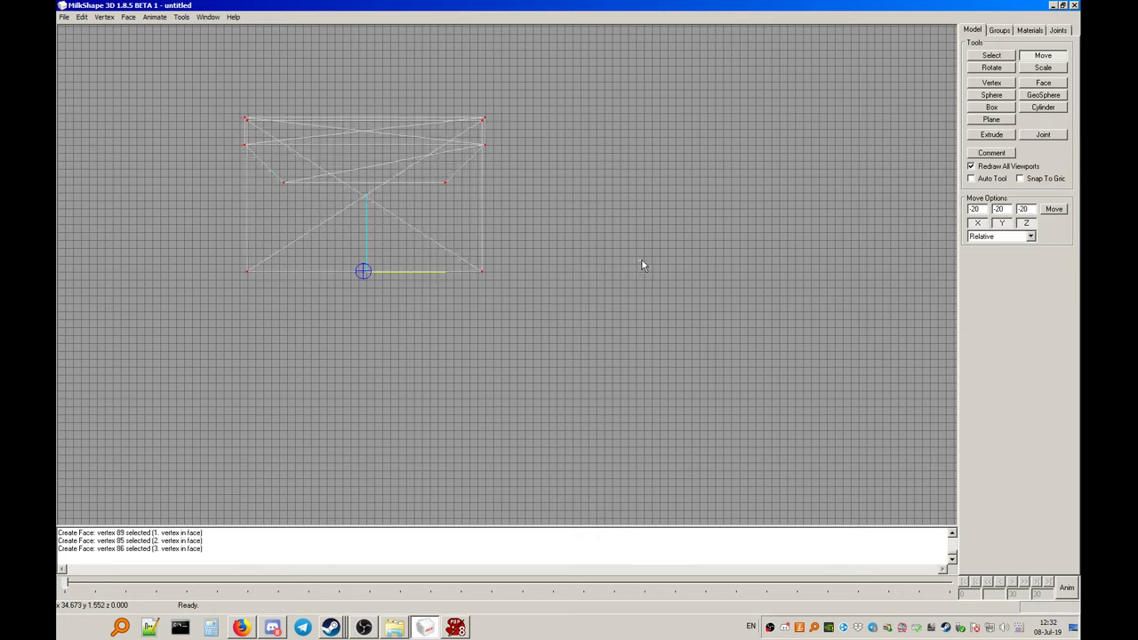
click(991, 55)
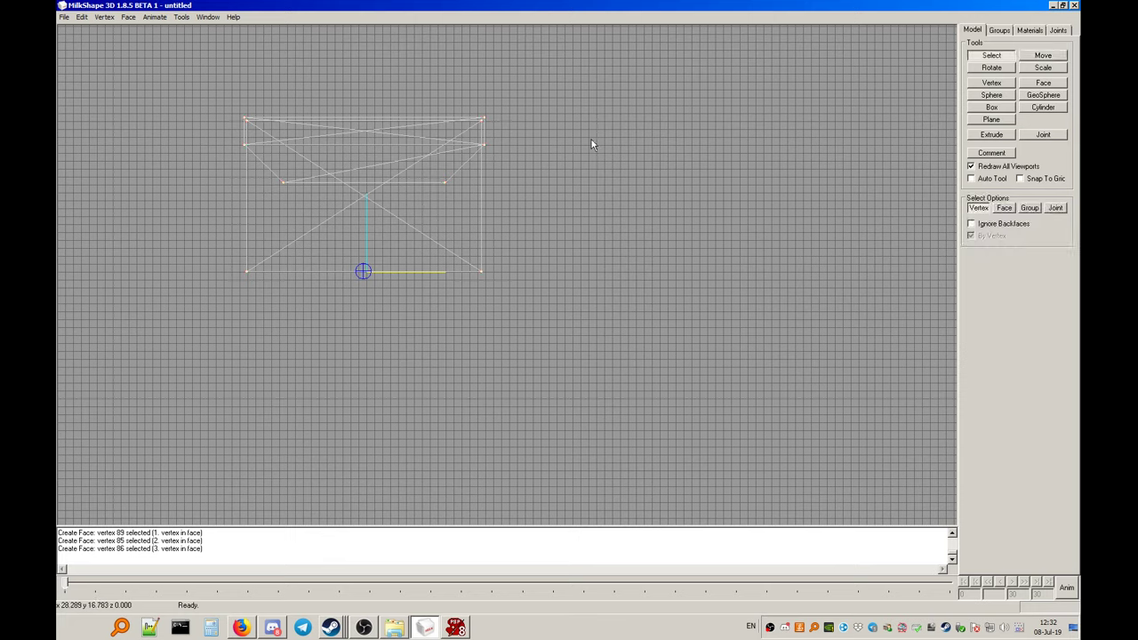
Save the model as healthkit_ms3d in the Healthkit folder on the Desktop
click(64, 17)
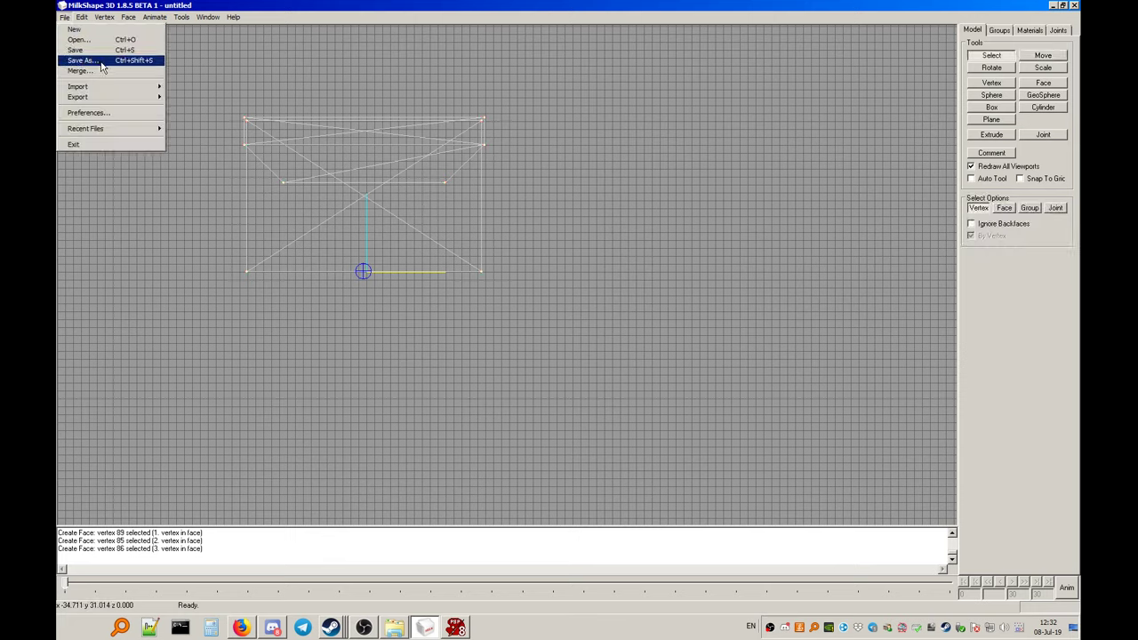
click(100, 63)
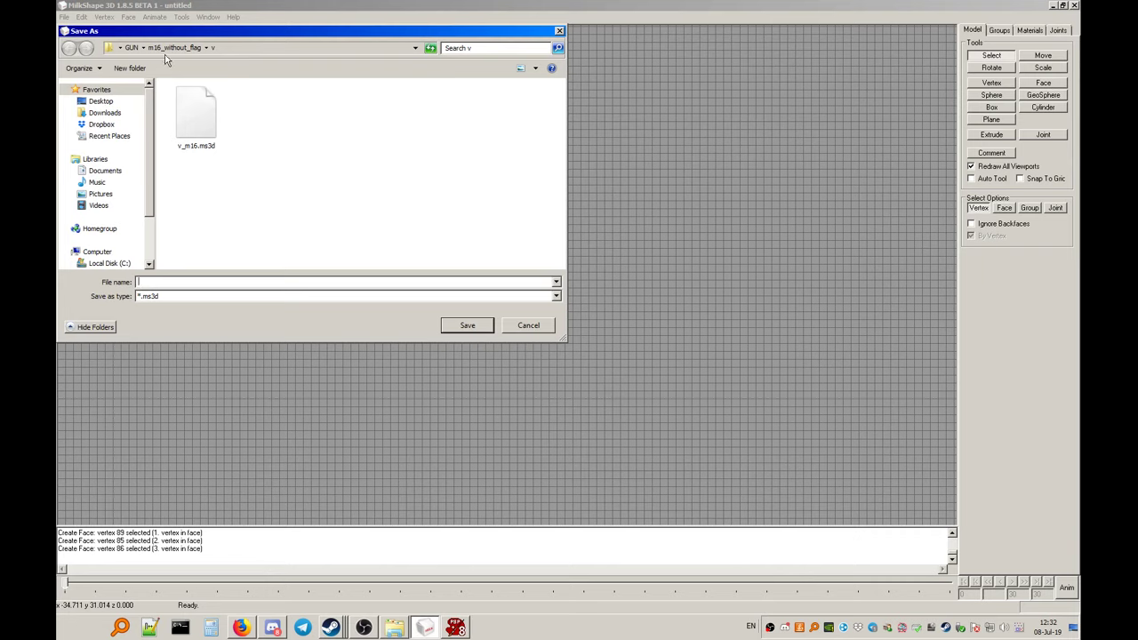
click(100, 102)
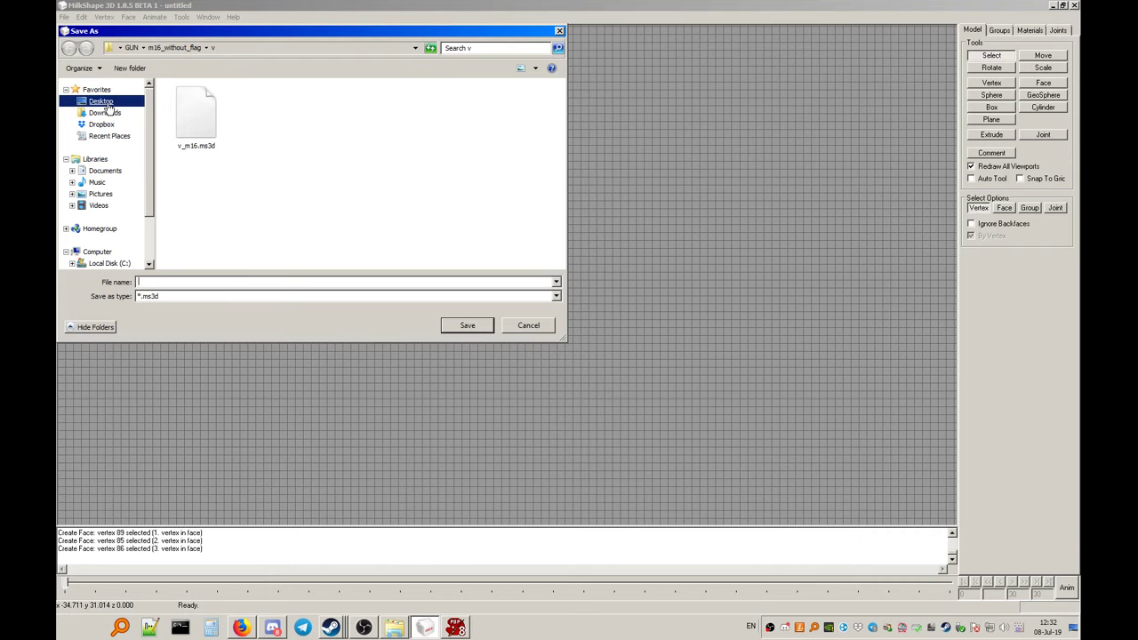
scroll(554, 165, down, 3)
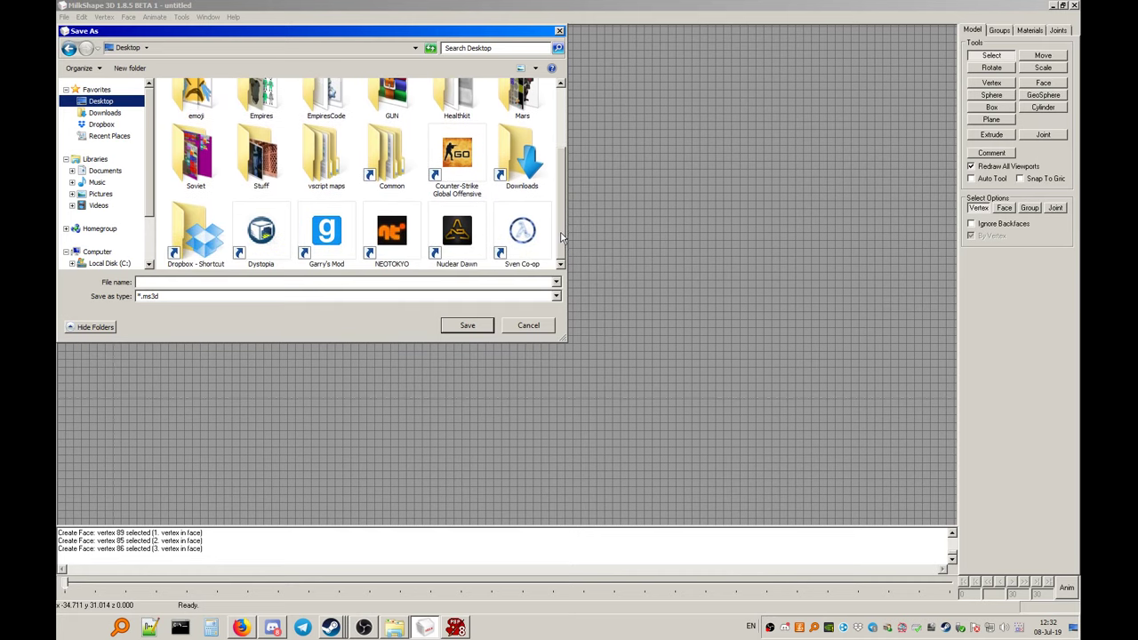
scroll(563, 195, up, 3)
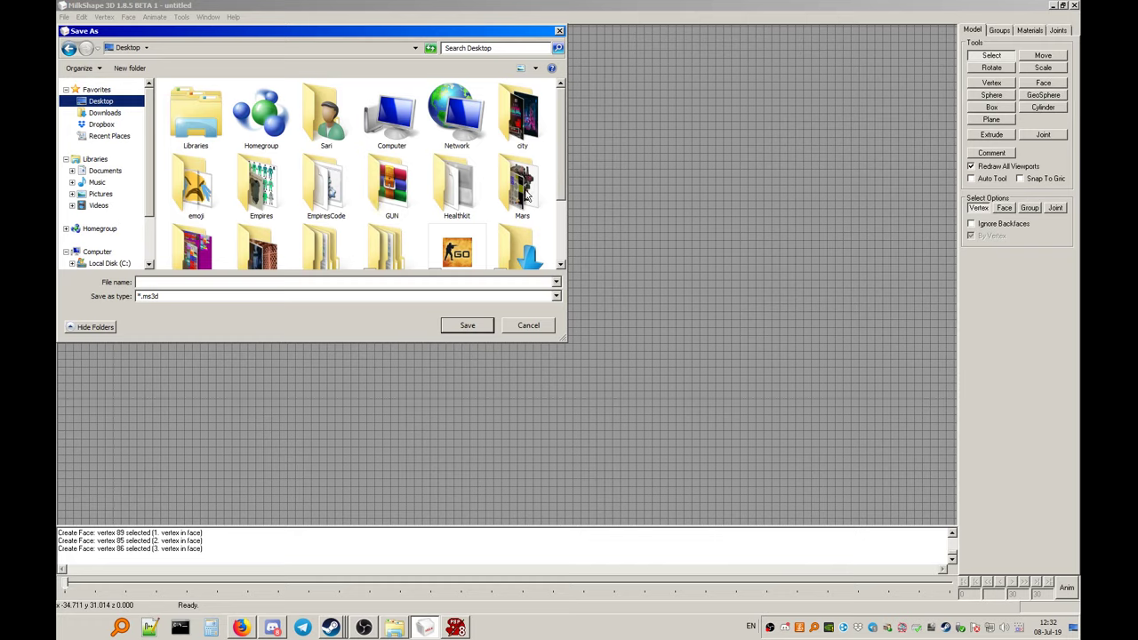
click(462, 191)
double_click(462, 192)
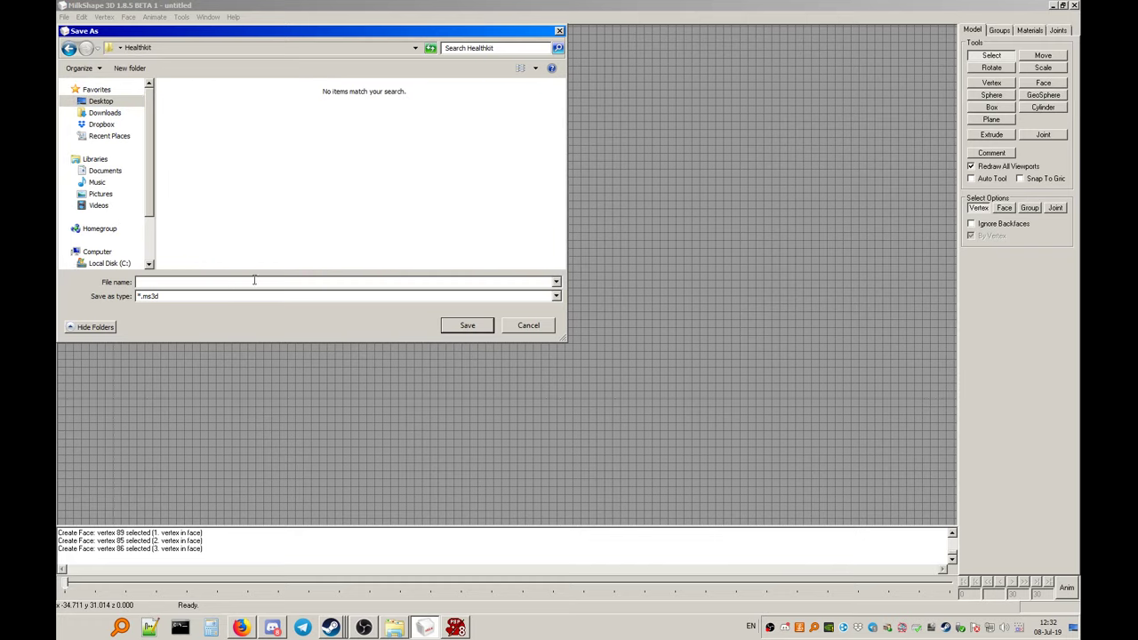
text(healthkit)
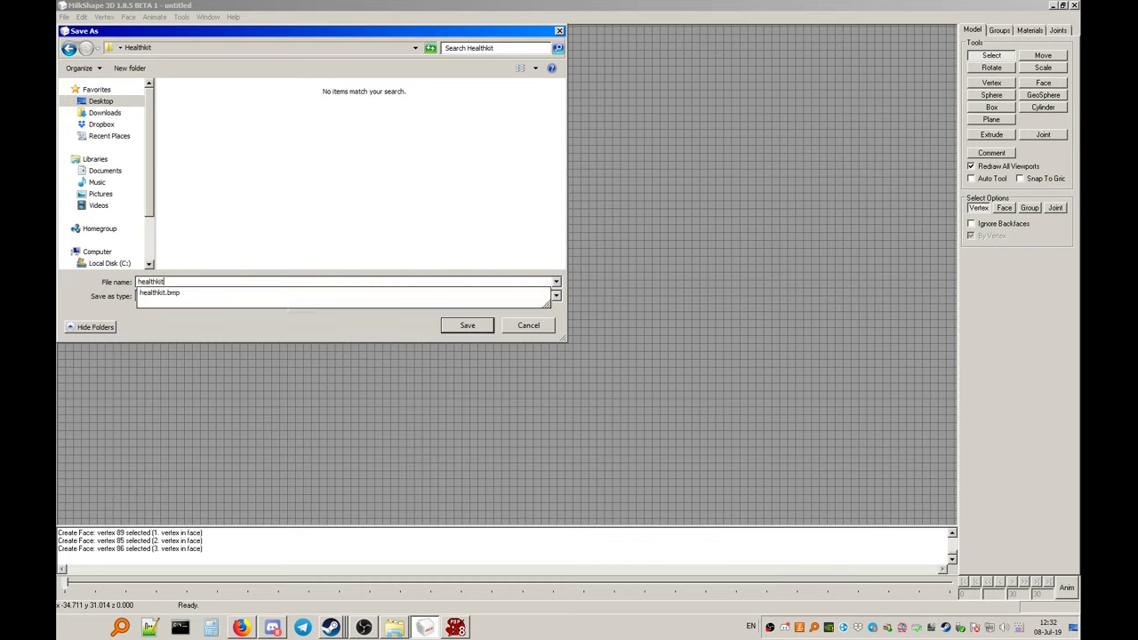
text(_ms3d)
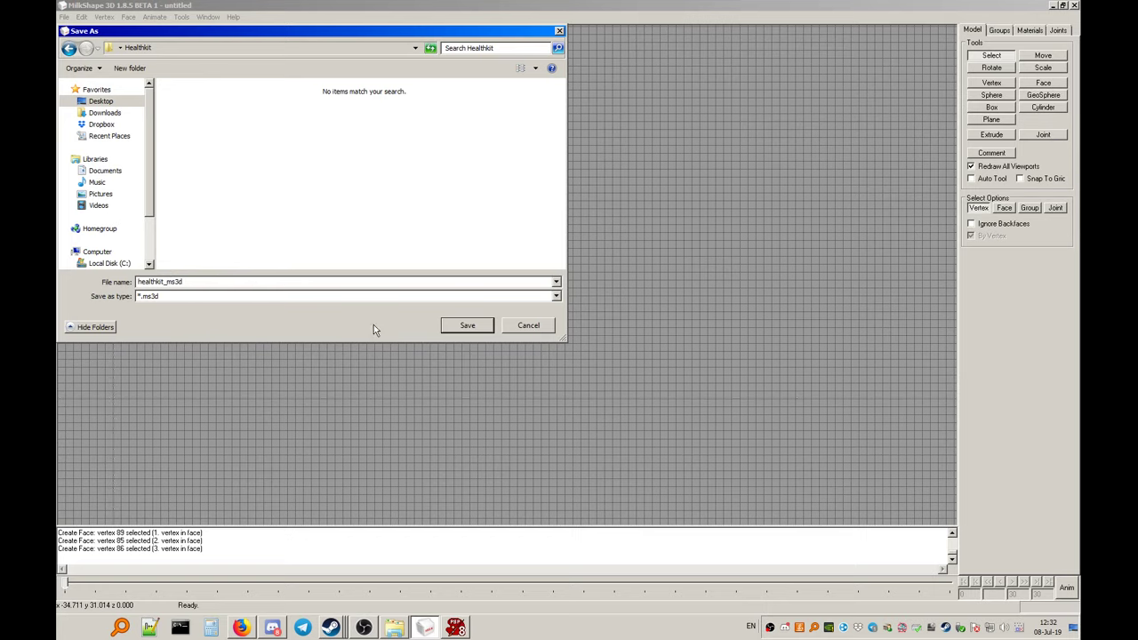
click(467, 324)
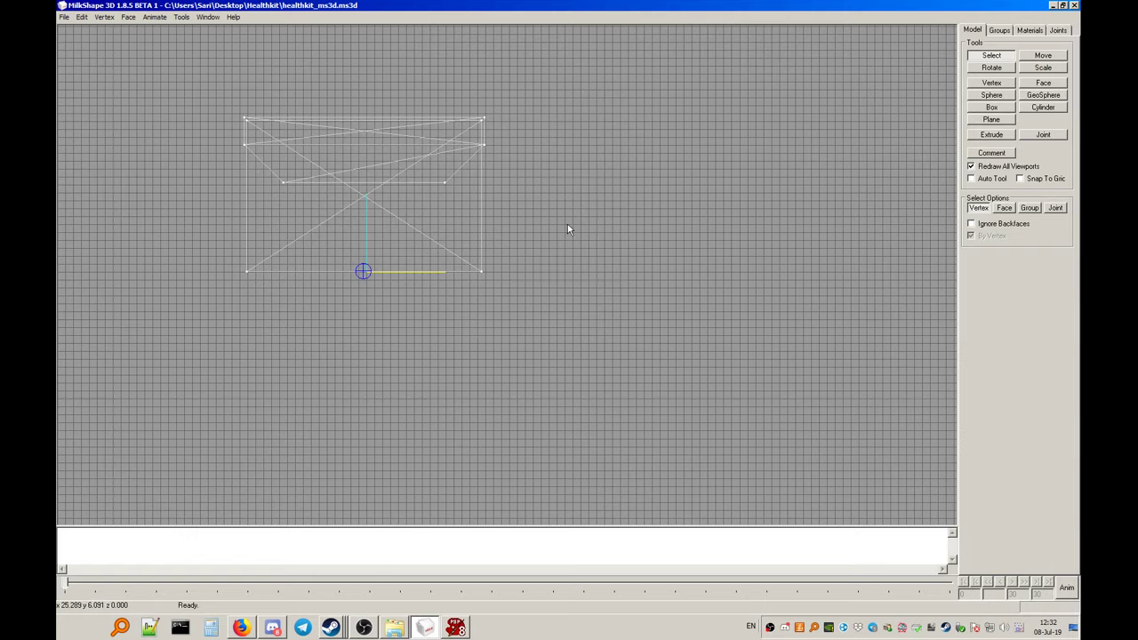
Start a Half-Life SMD export of the model and browse to the Healthkit folder on the Desktop
right_drag(507, 186, 618, 264)
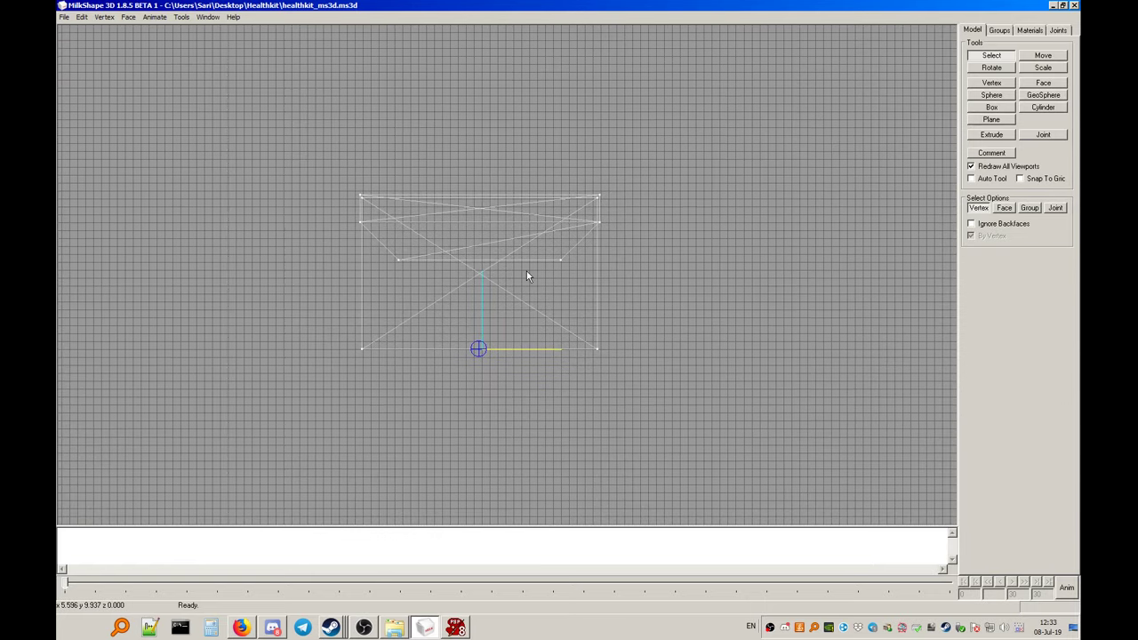
click(64, 16)
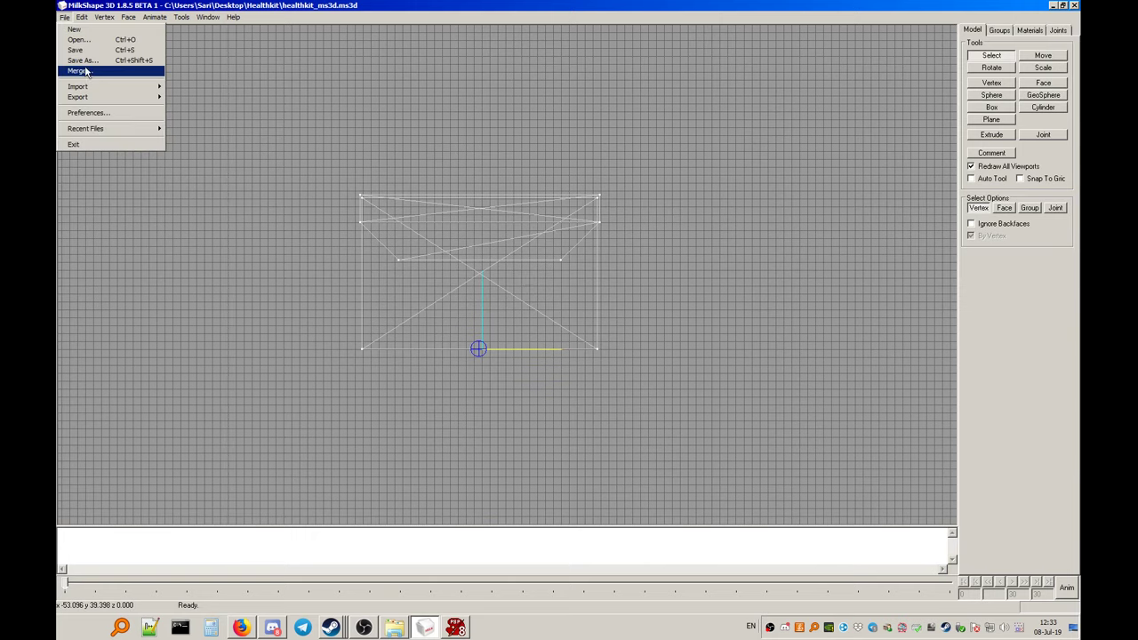
mouse_move(96, 104)
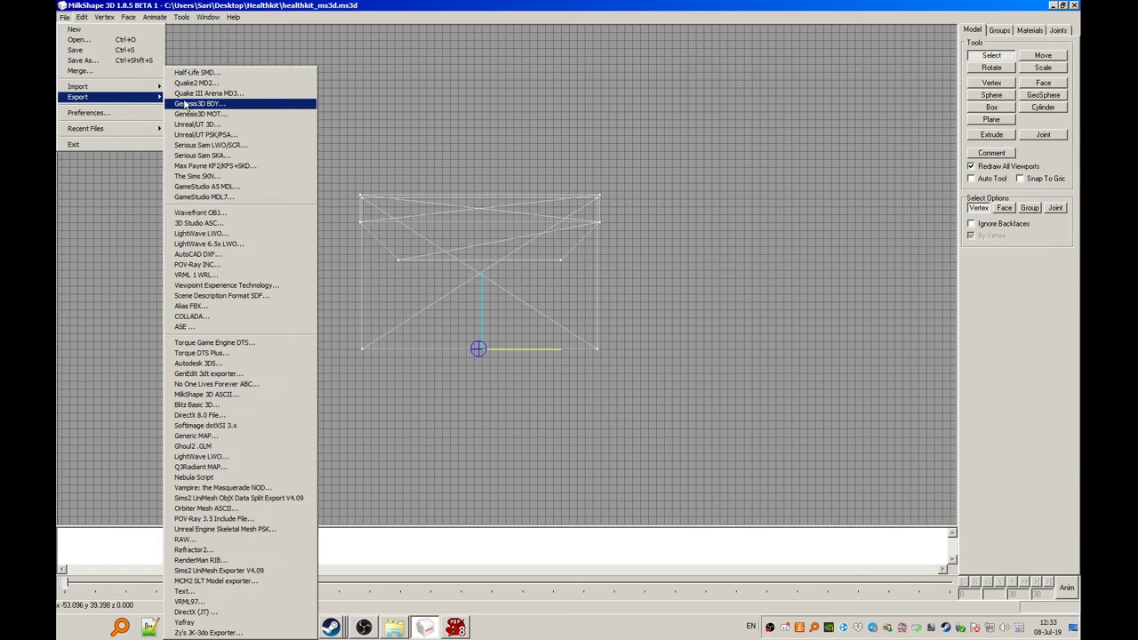
click(212, 72)
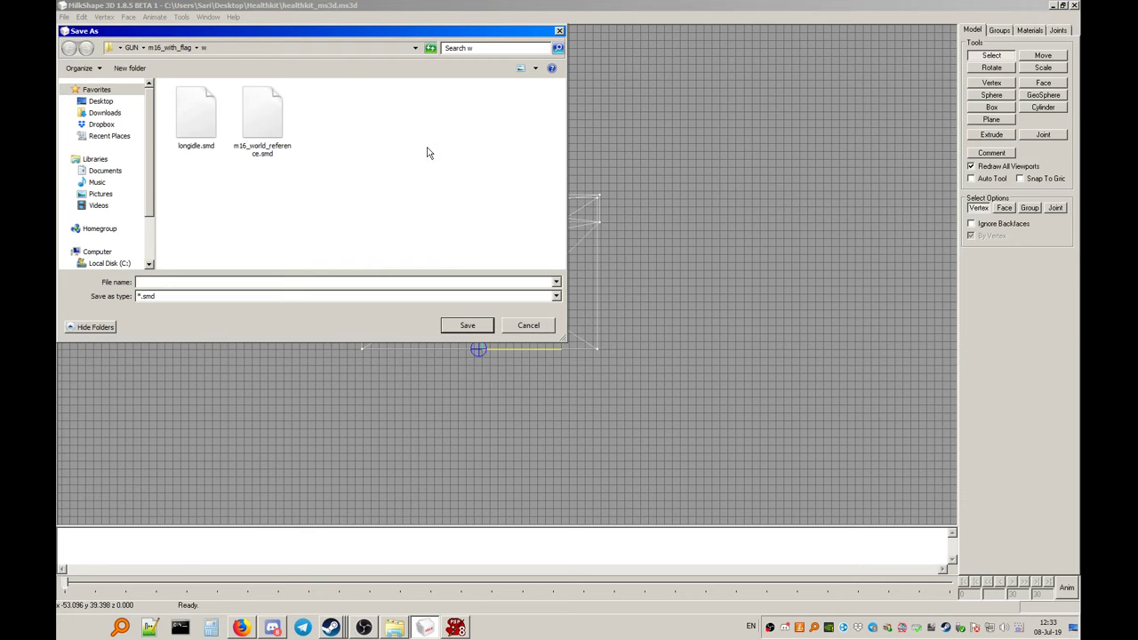
drag(294, 34, 539, 119)
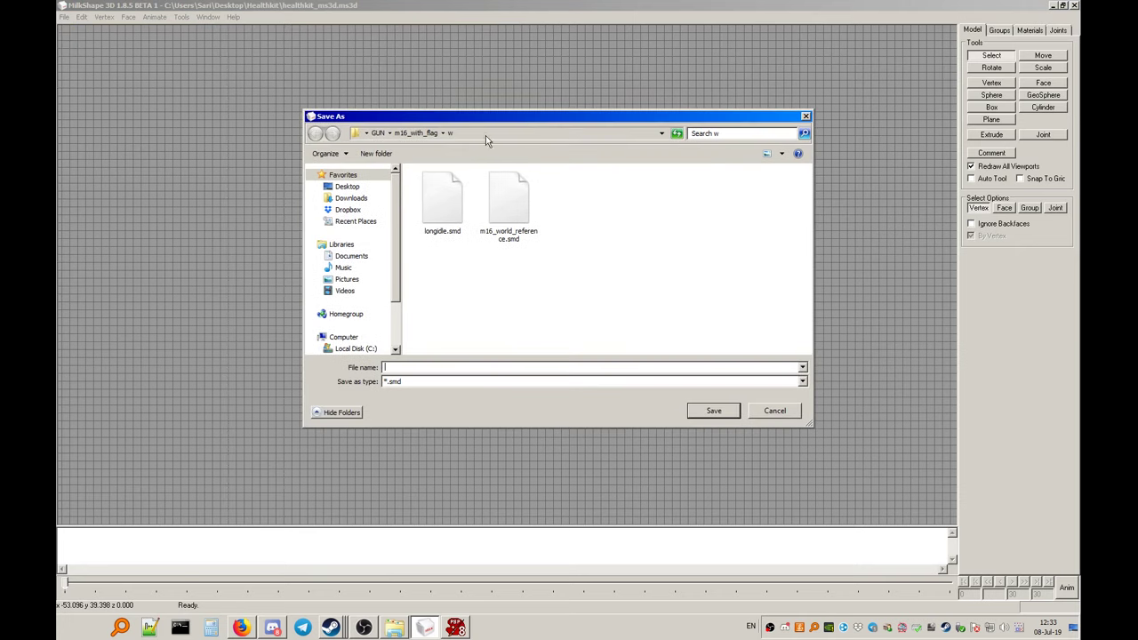
click(347, 186)
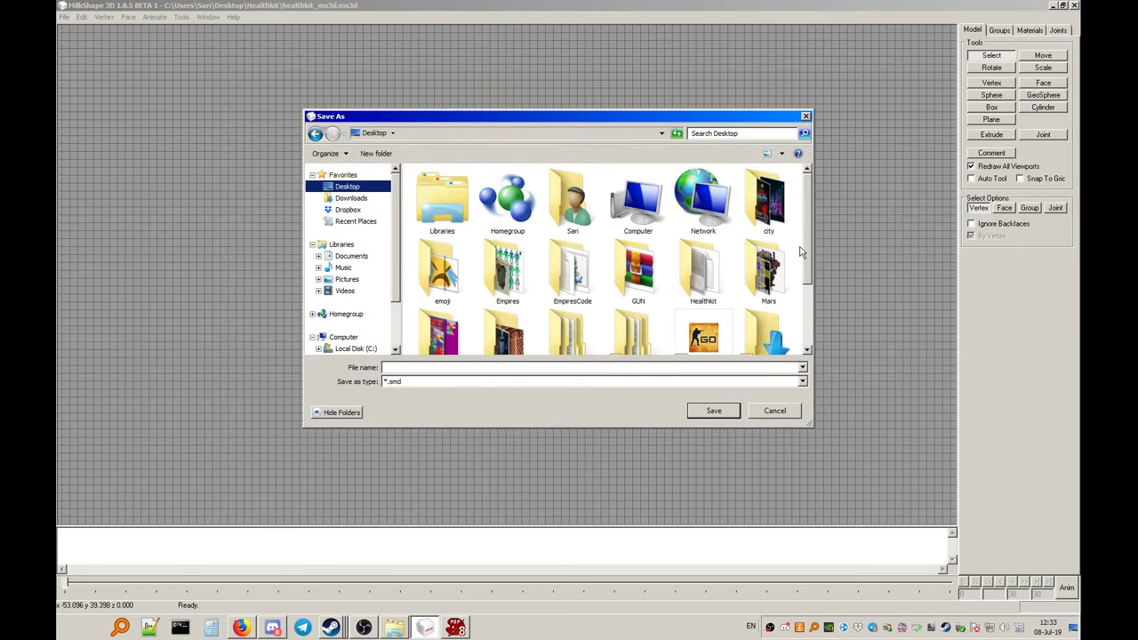
mouse_move(807, 257)
mouse_down()
mouse_move(808, 327)
mouse_move(810, 246)
mouse_up()
double_click(702, 271)
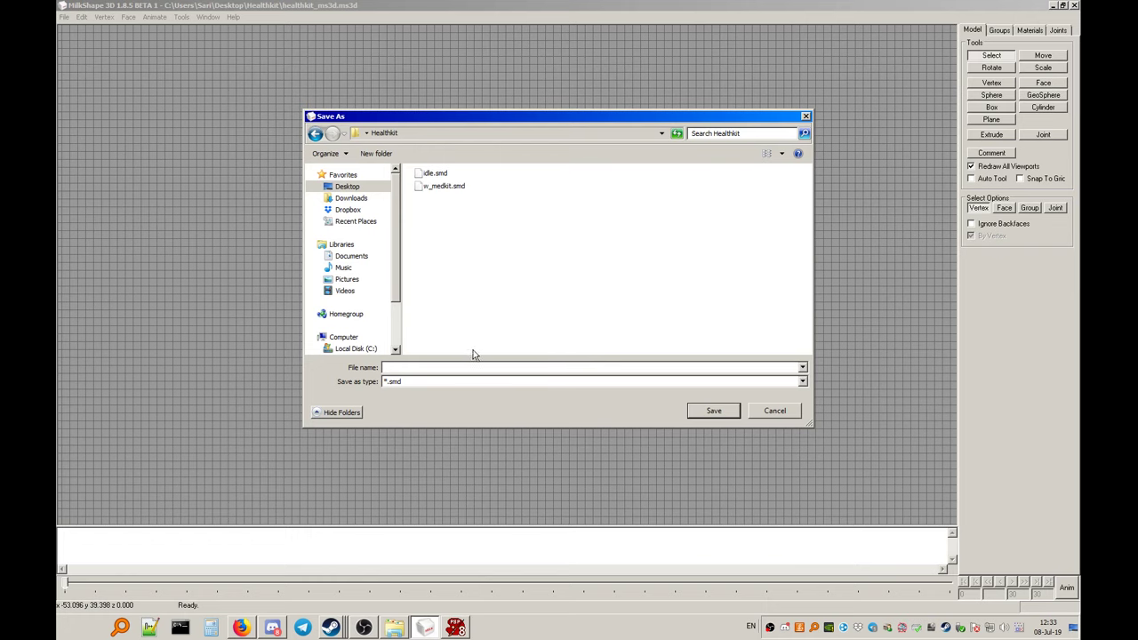
Name the SMD file w_healthkit and complete the export
click(450, 367)
drag(500, 122, 751, 145)
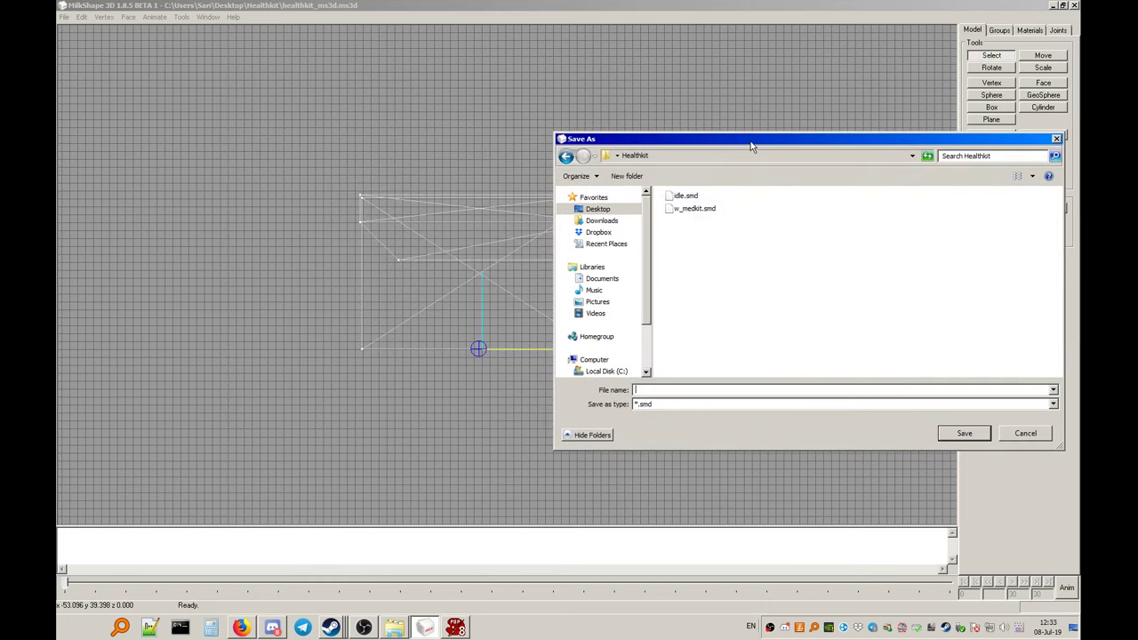
text(w_)
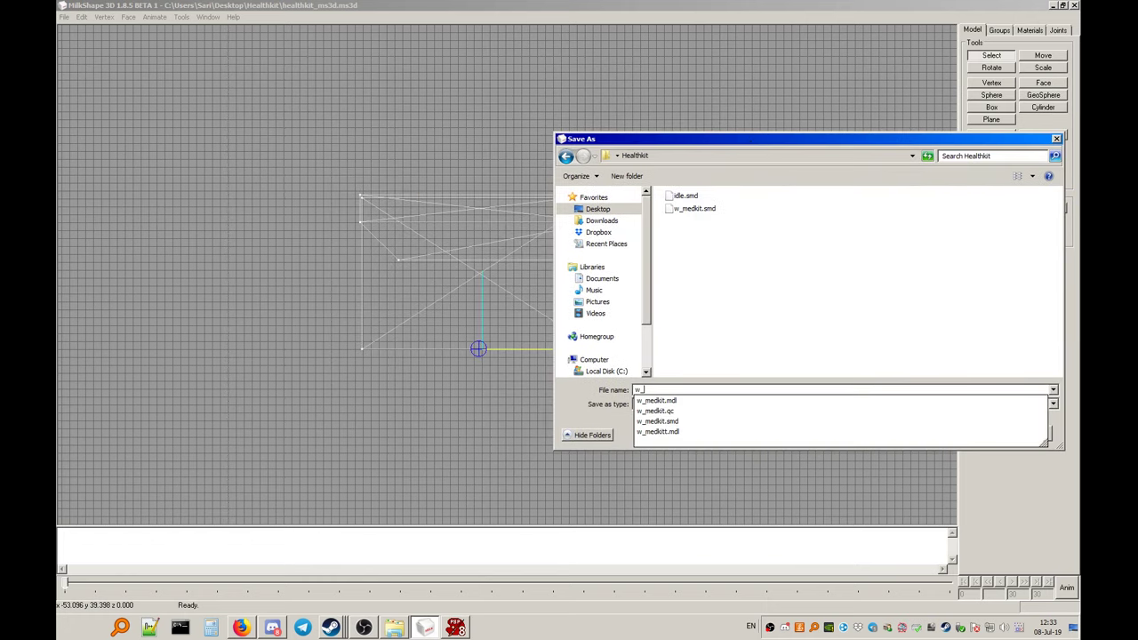
text(healthkit)
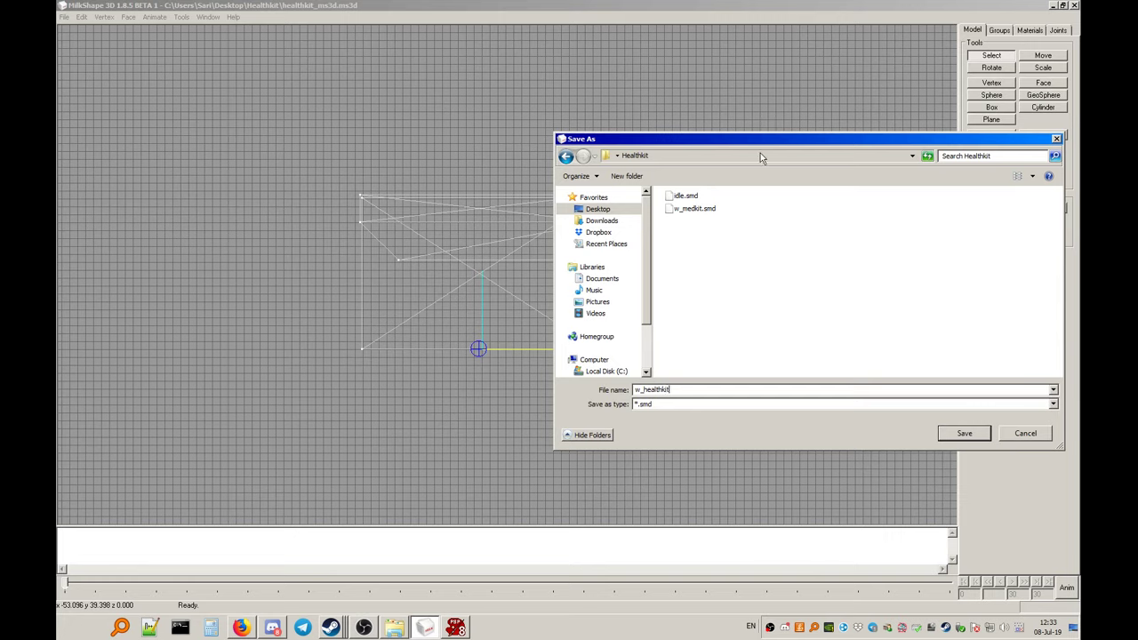
click(964, 432)
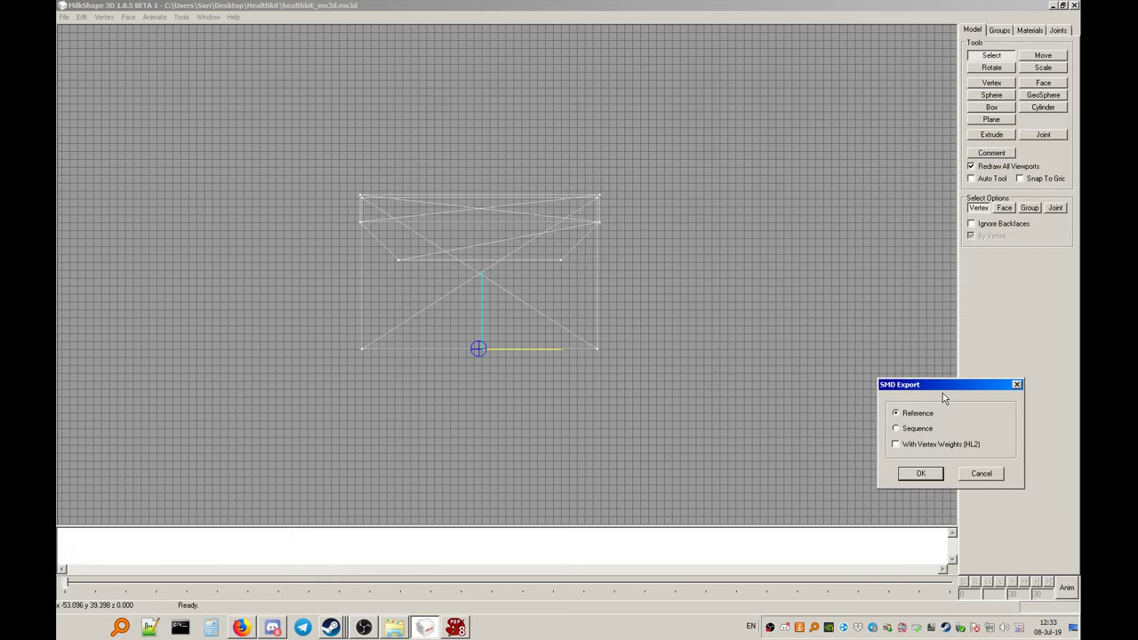
drag(950, 384, 737, 225)
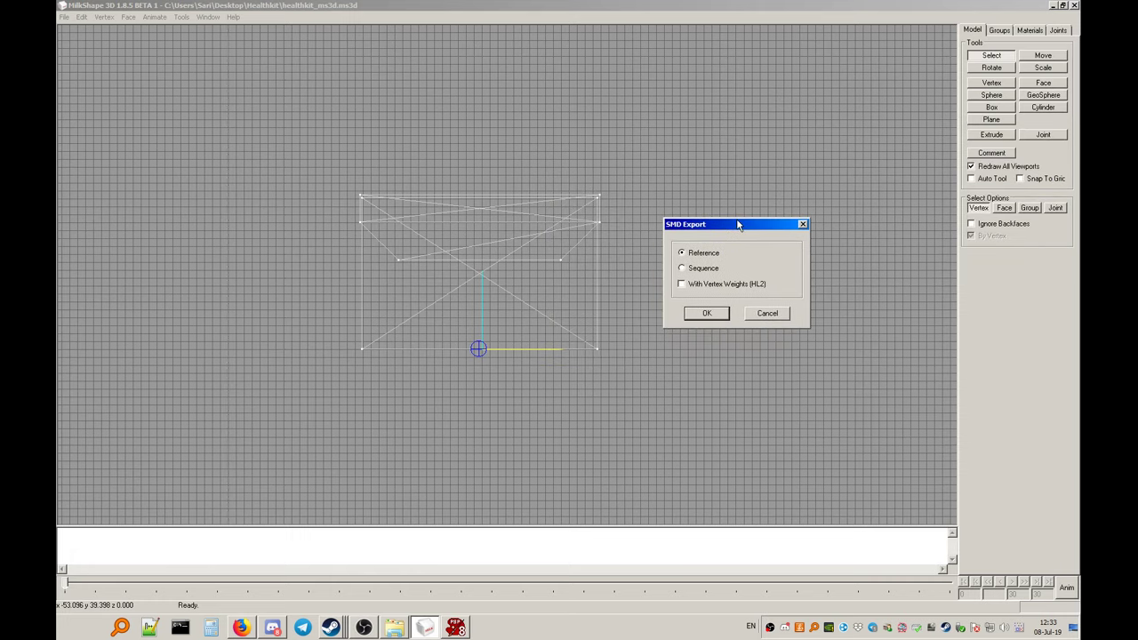
click(712, 268)
click(723, 316)
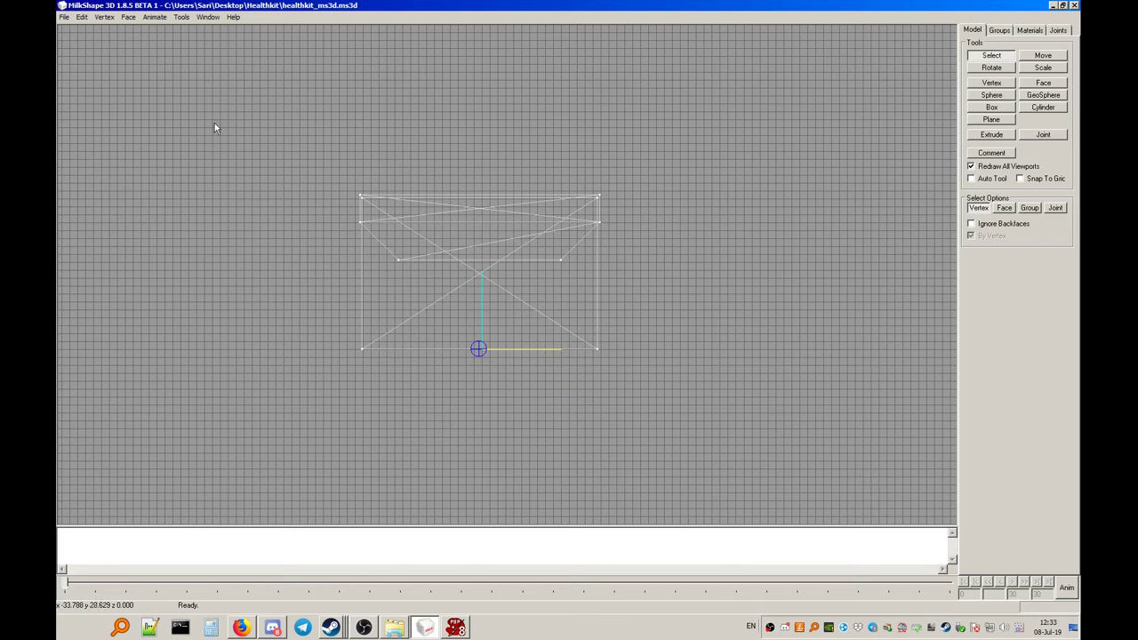
Open w_medkit.qc from the Desktop's Healthkit folder for editing with the Half-Life QC tool
click(184, 17)
mouse_move(293, 28)
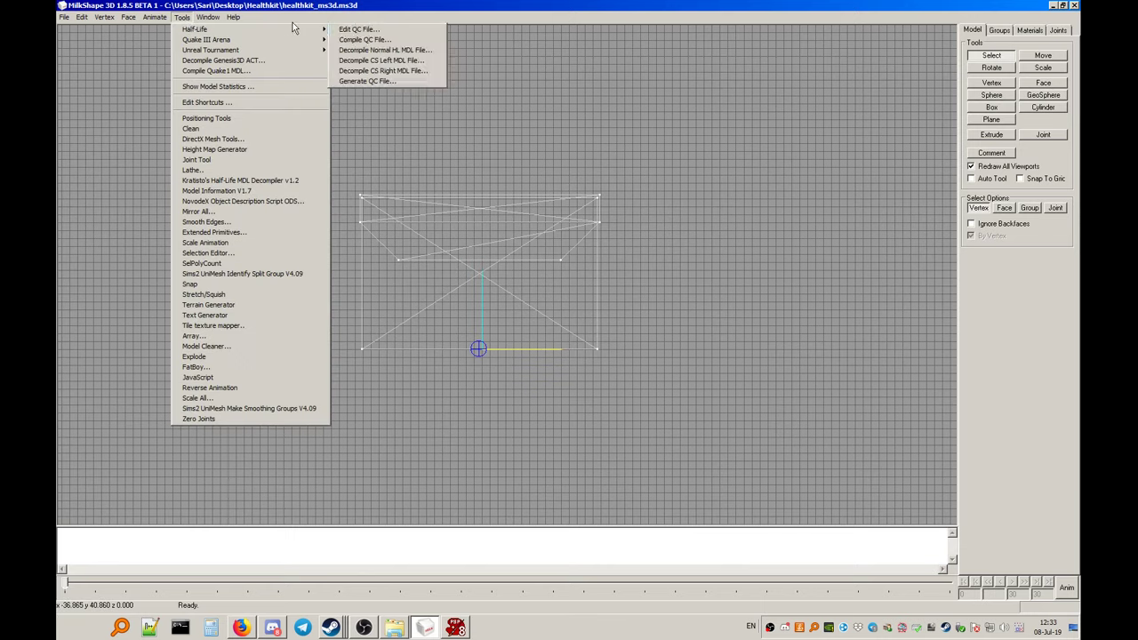
click(355, 32)
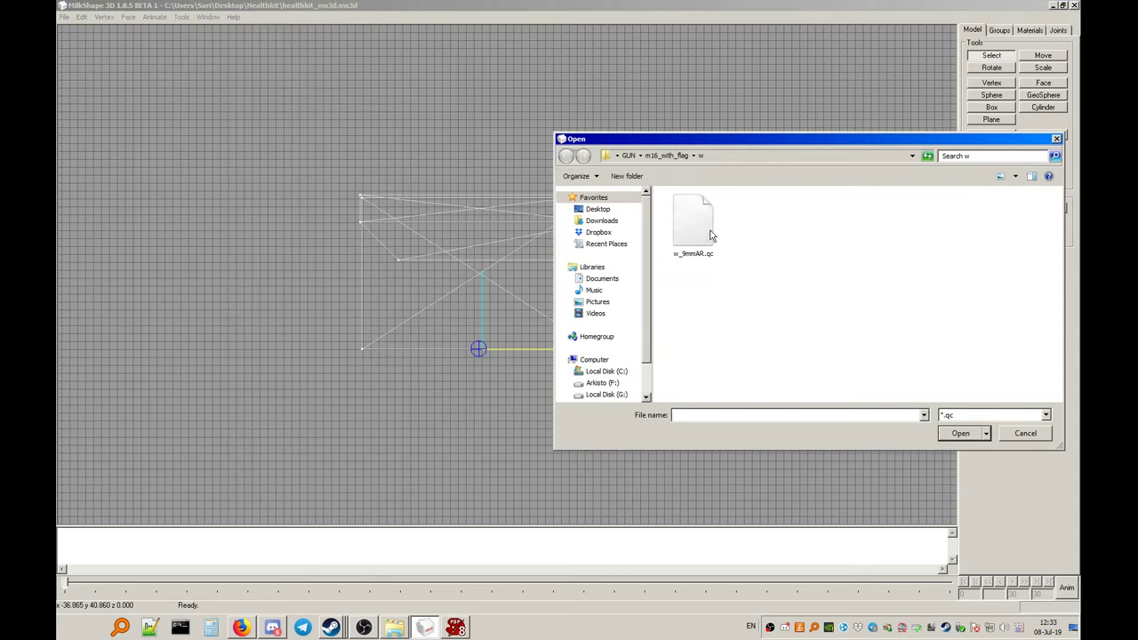
click(597, 209)
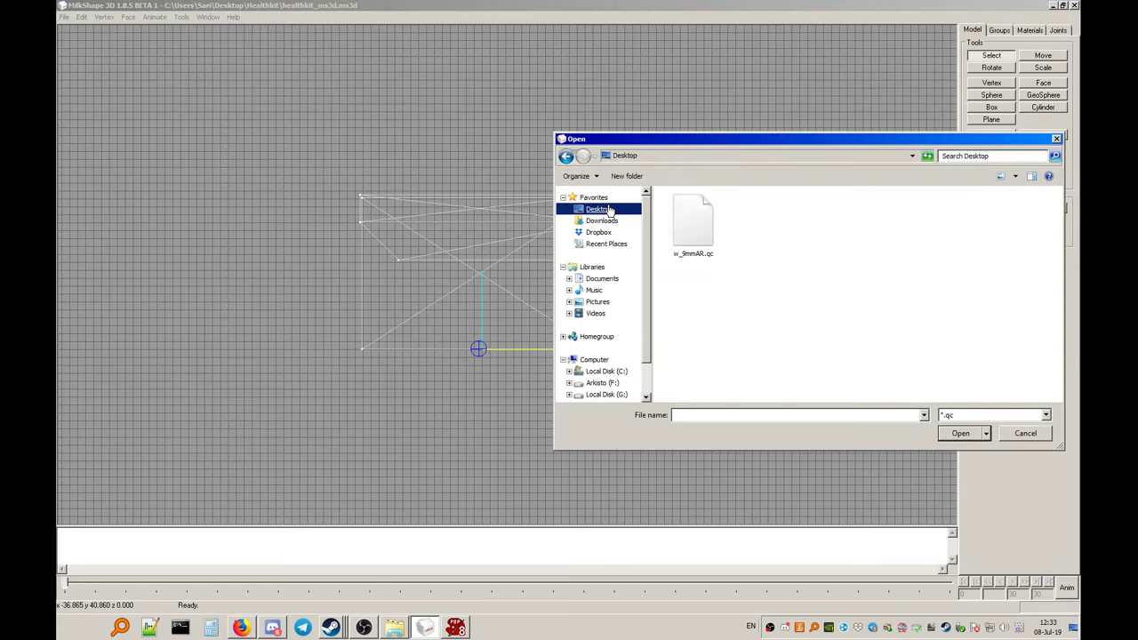
drag(1061, 259, 1062, 307)
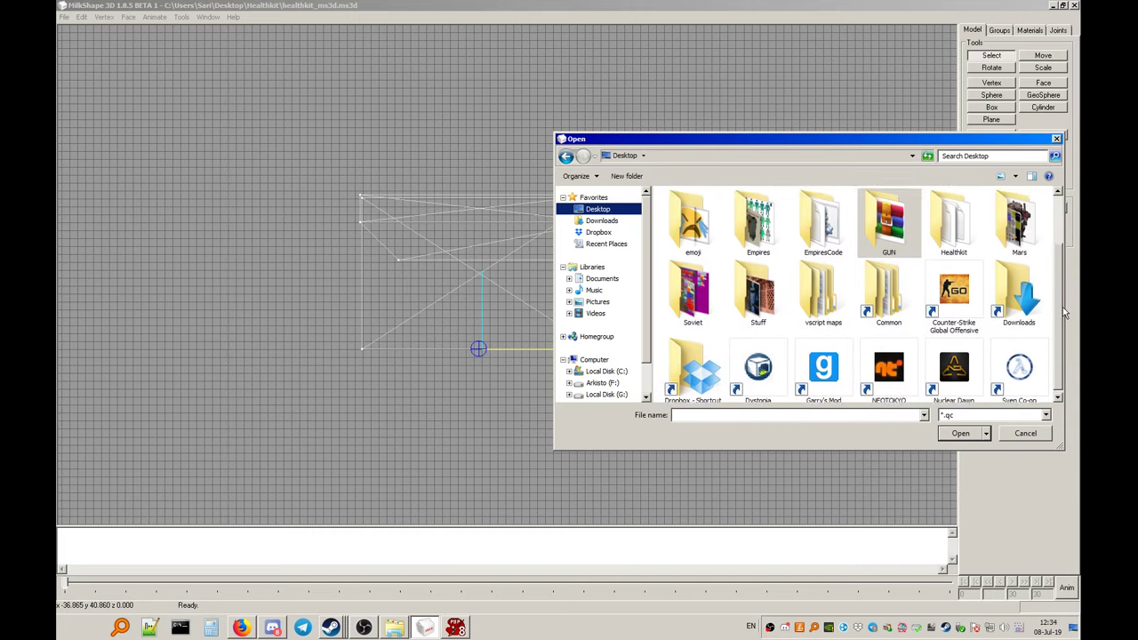
double_click(969, 241)
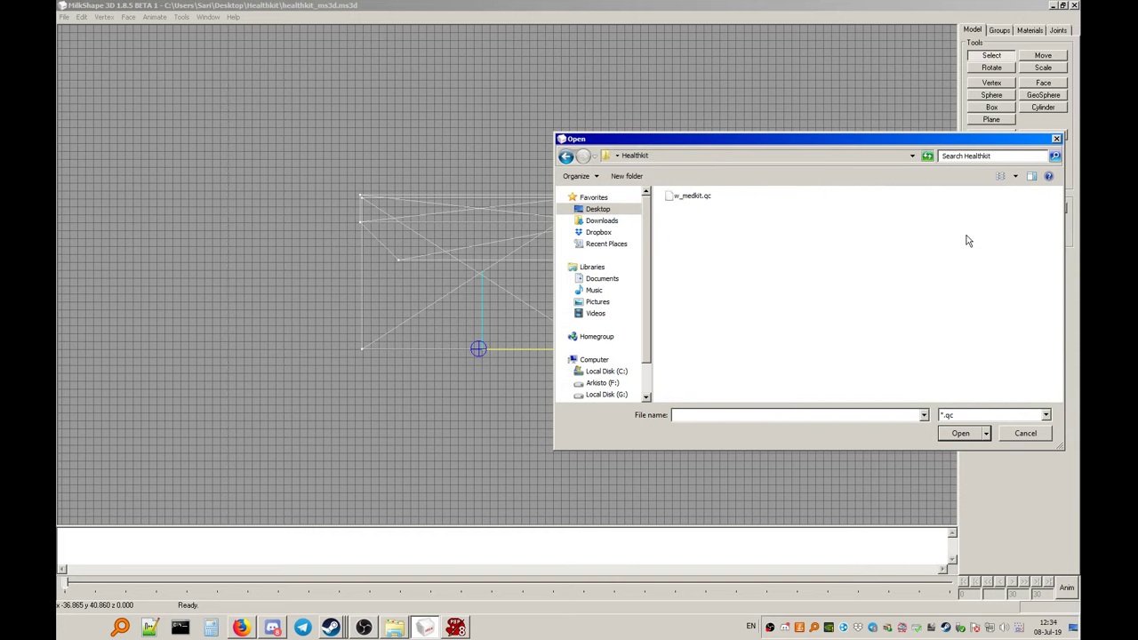
click(693, 195)
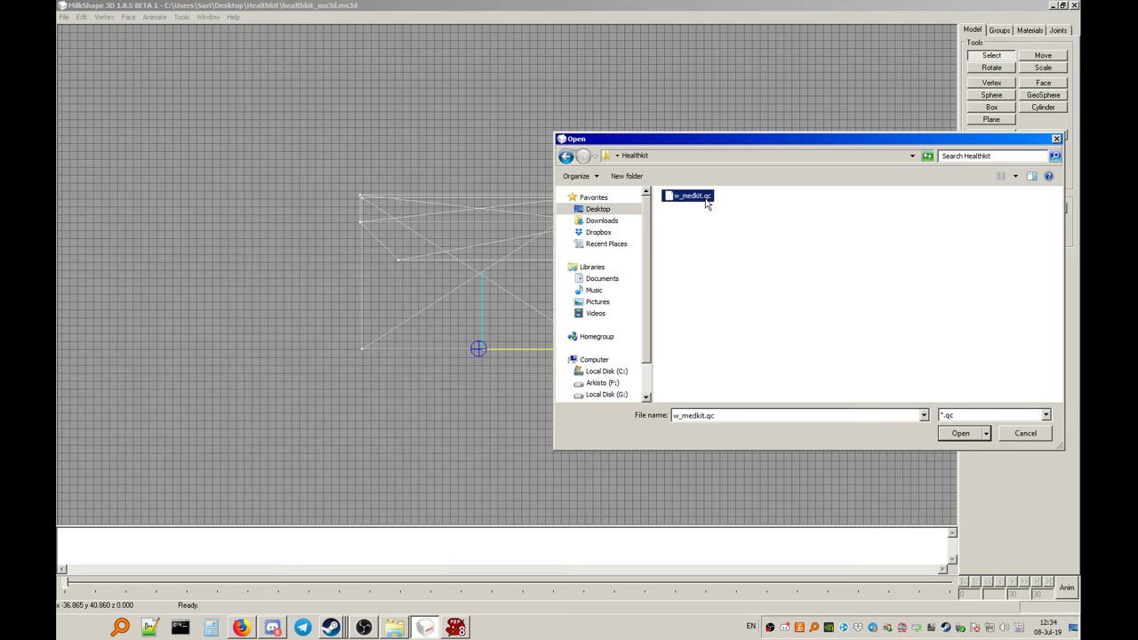
click(956, 436)
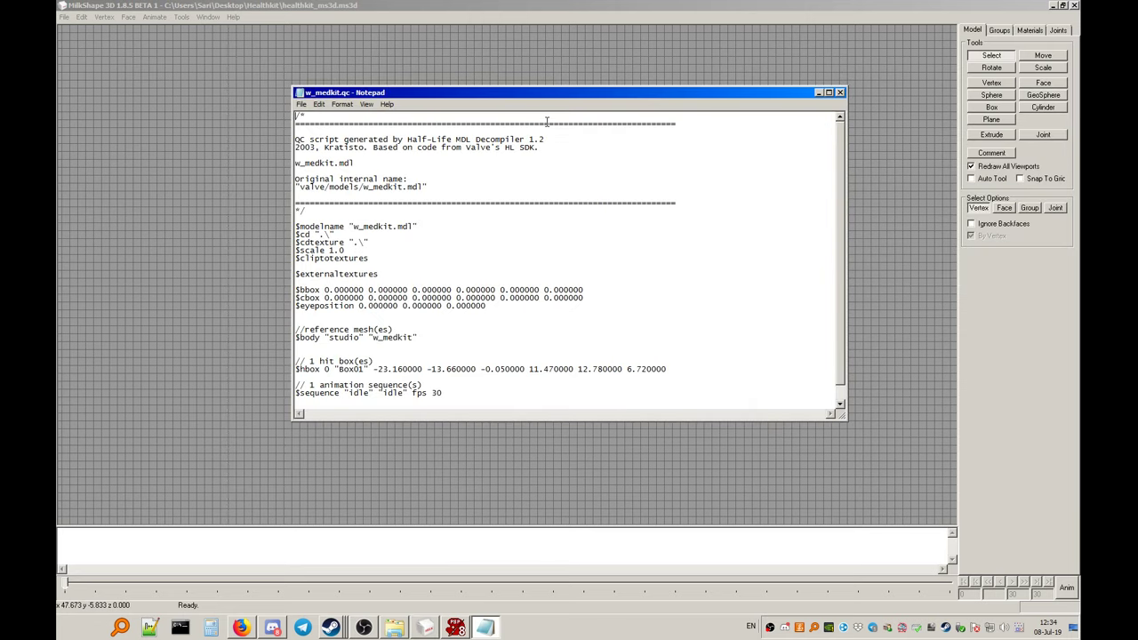
Change the $modelname entry in the QC script to "w_healhkit.mdl"
scroll(425, 265, down, 1)
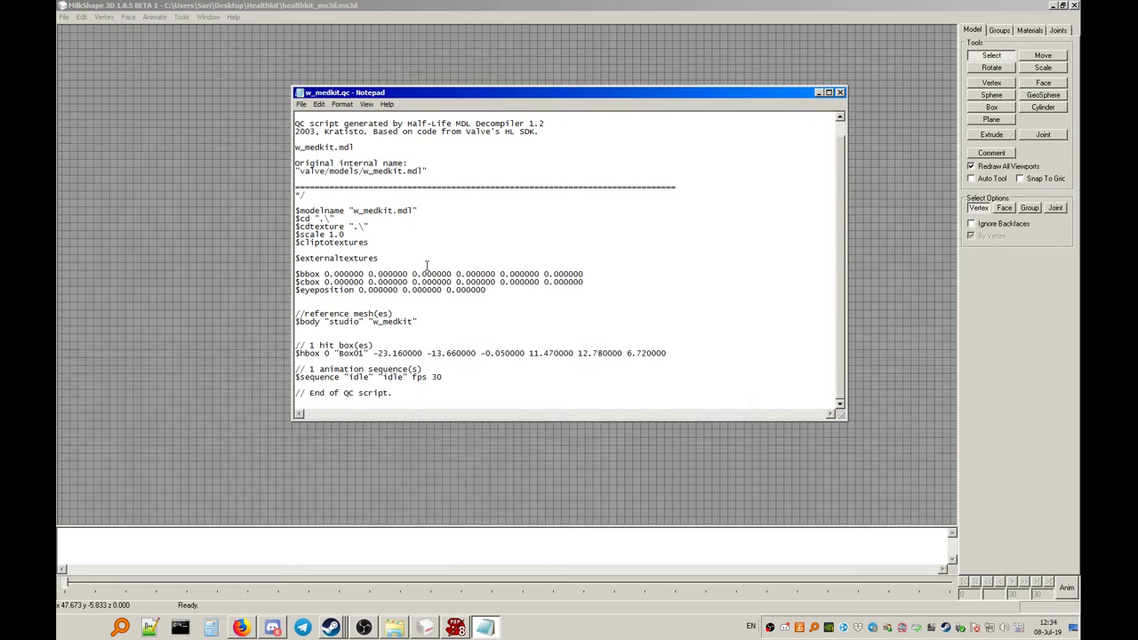
scroll(426, 267, up, 1)
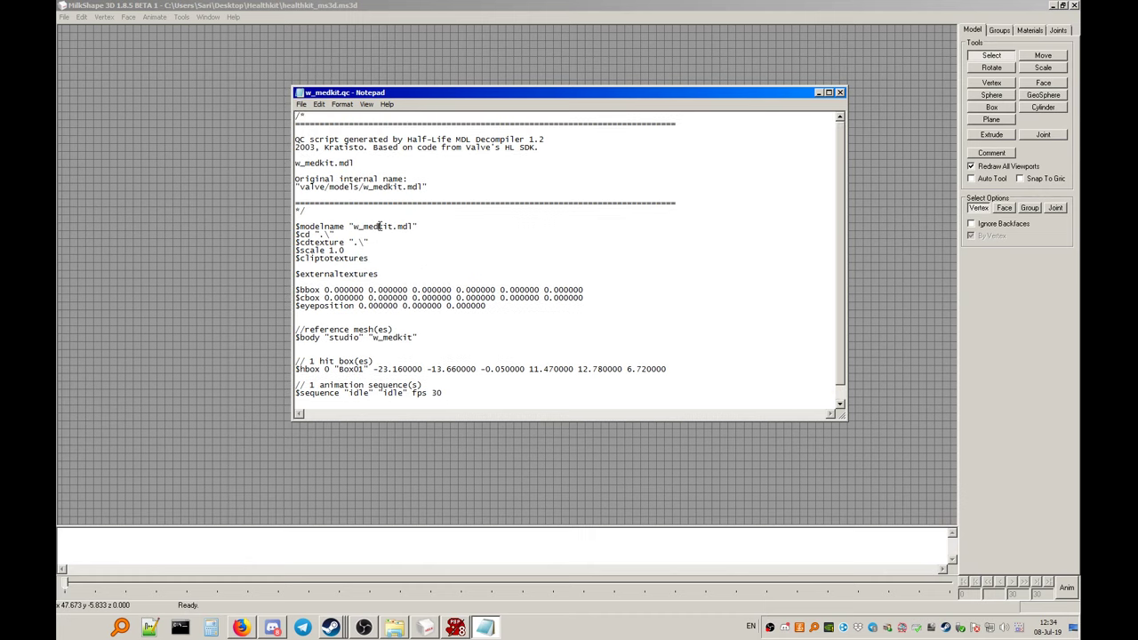
key(BackSpace)
key(BackSpace)
key(BackSpace)
text(healt)
Change the reference mesh on the $body "studio" line to "w_healthkit"
scroll(388, 253, down, 1)
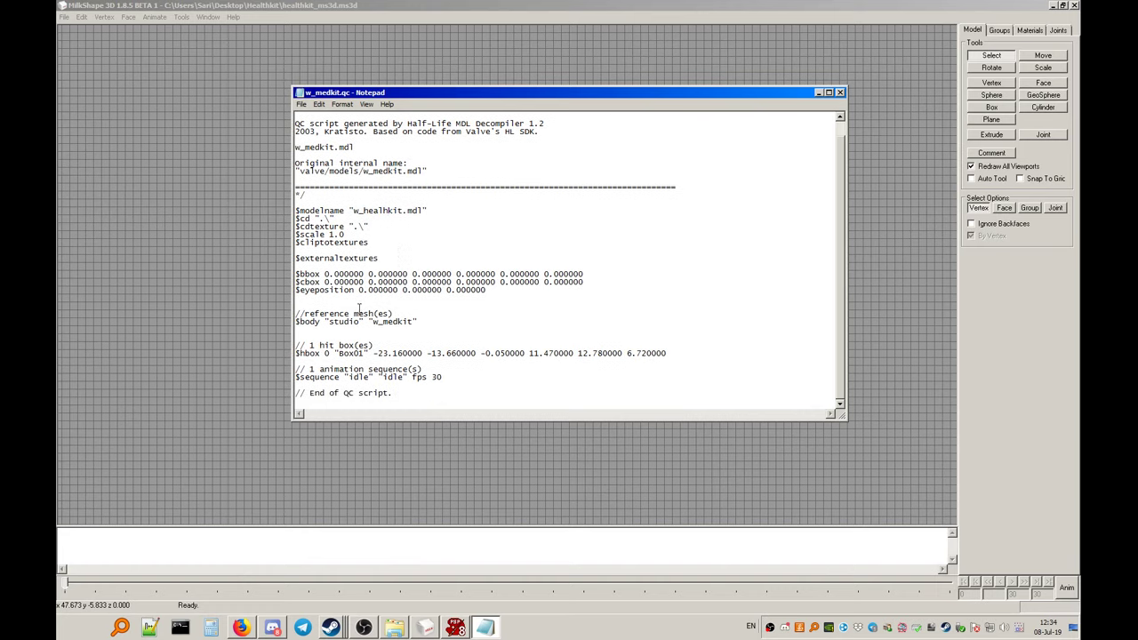
drag(397, 314, 271, 316)
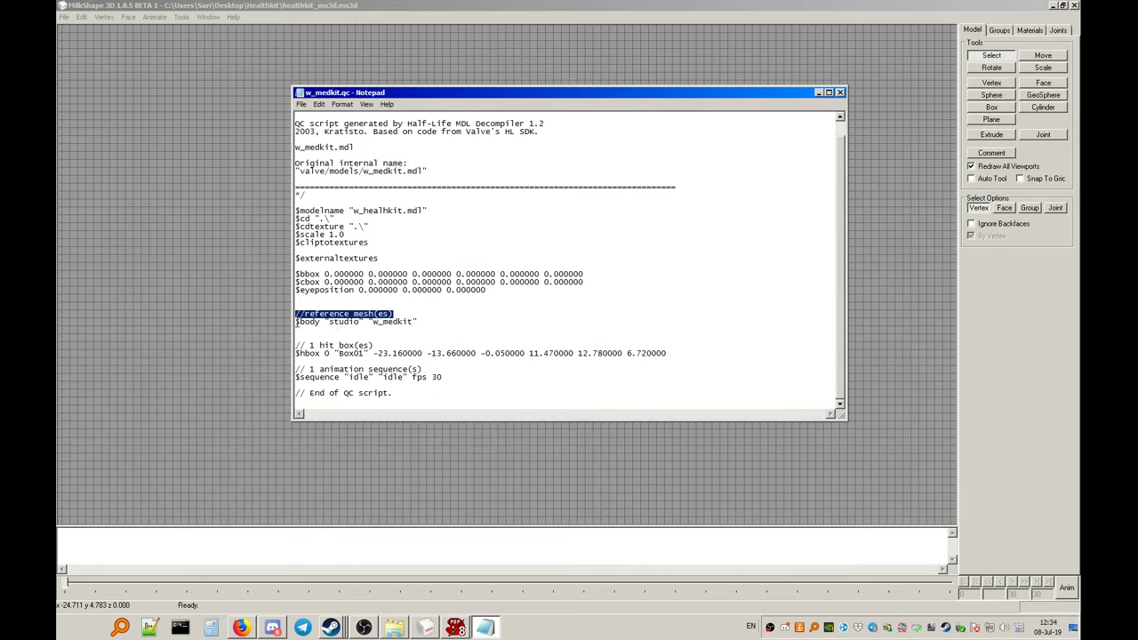
click(298, 322)
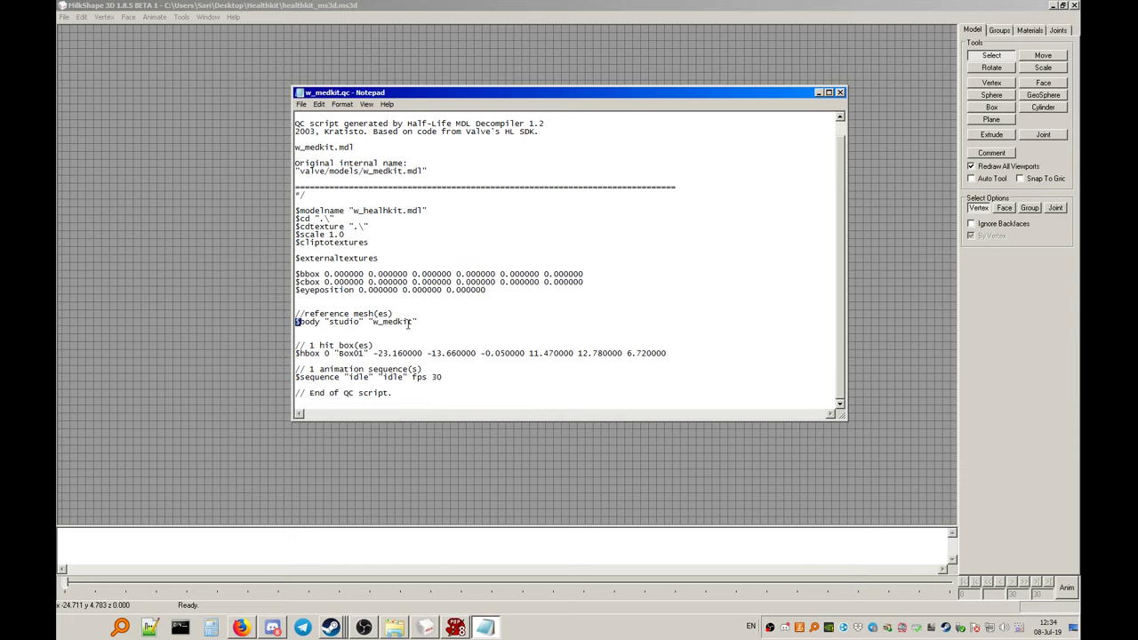
drag(416, 321, 372, 322)
click(398, 322)
key(BackSpace)
key(BackSpace)
key(BackSpace)
text(health)
Delete the $hbox line and its "1 hit box(es)" comment from the QC script
drag(706, 353, 294, 352)
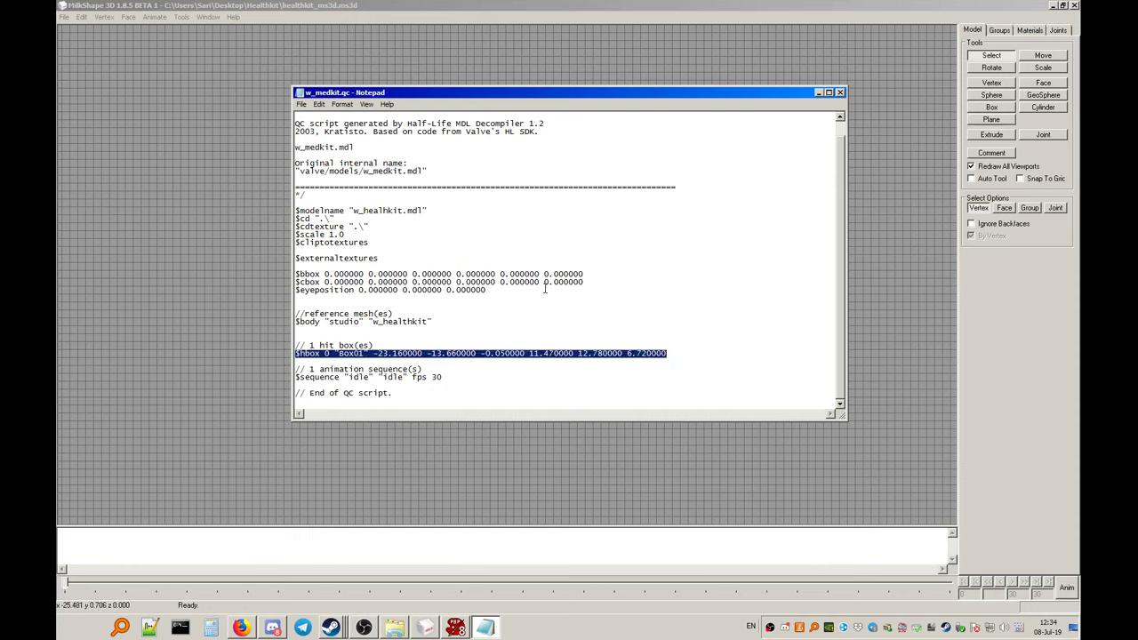
key(Delete)
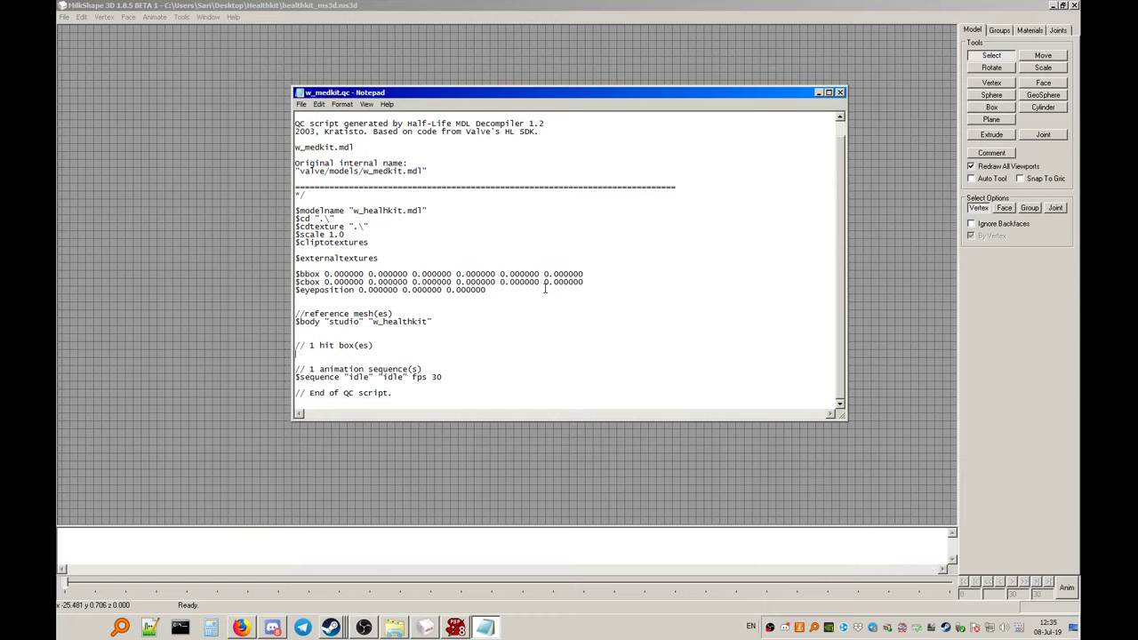
key(Delete)
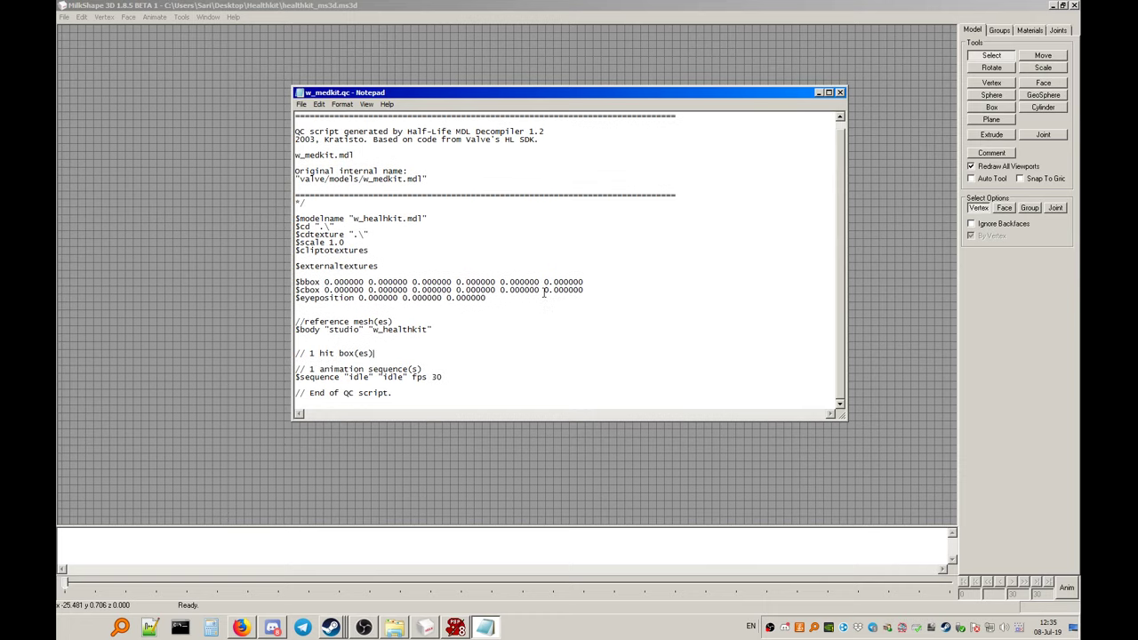
key(ctrl+shift+Left)
key(shift+Home)
key(BackSpace)
key(BackSpace)
key(BackSpace)
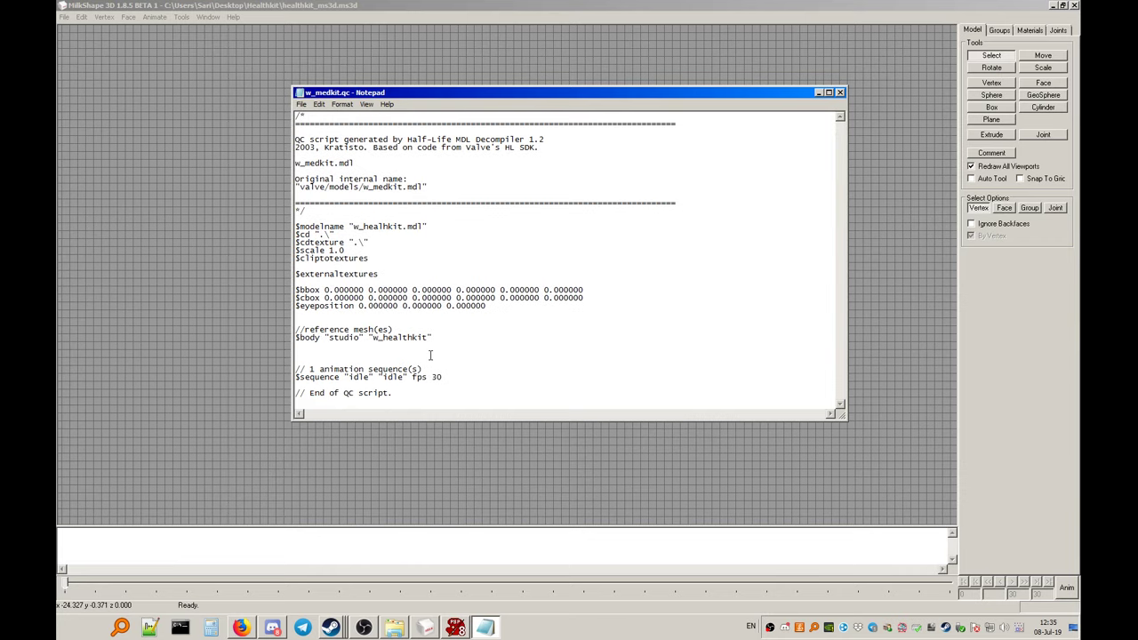
Remove the $externaltextures line and its extra blank line from the QC script
drag(386, 274, 284, 277)
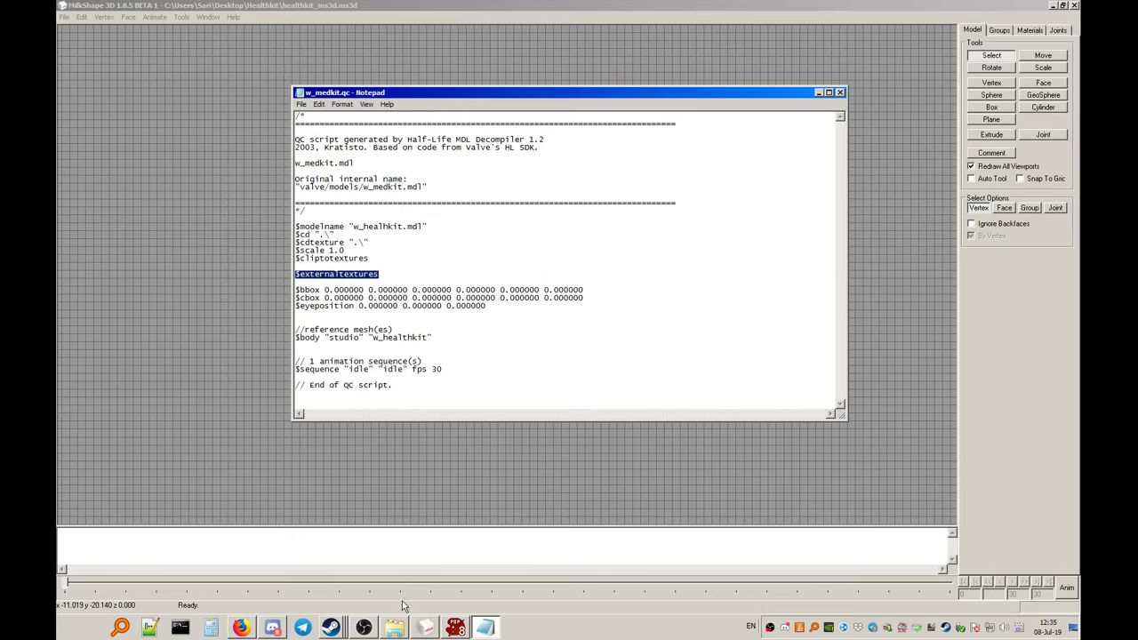
click(397, 629)
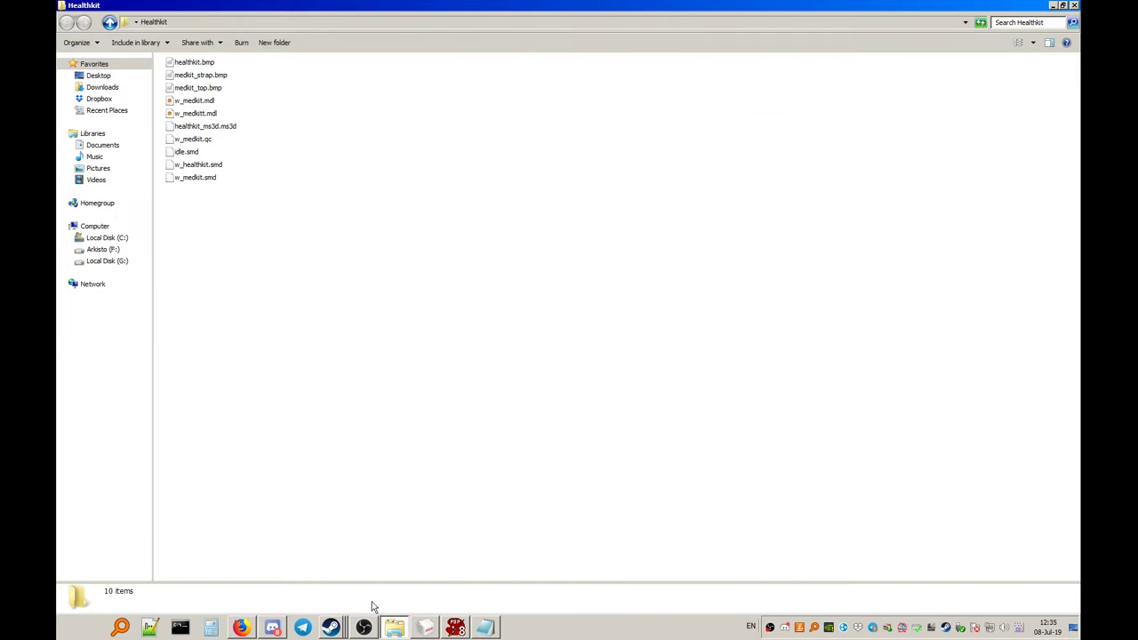
click(195, 113)
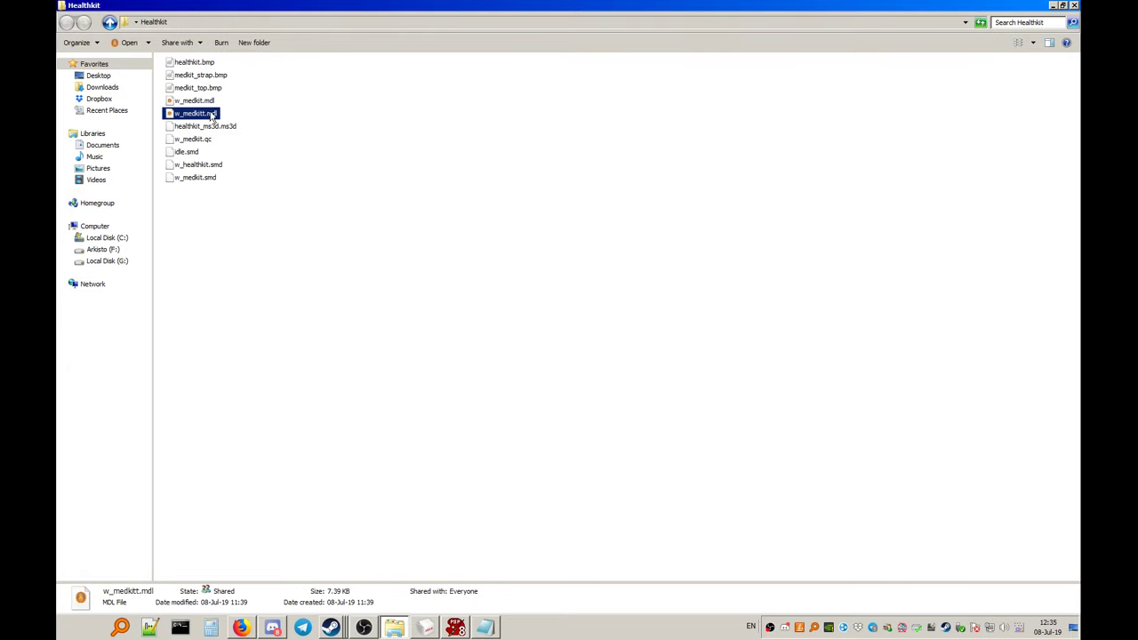
click(430, 628)
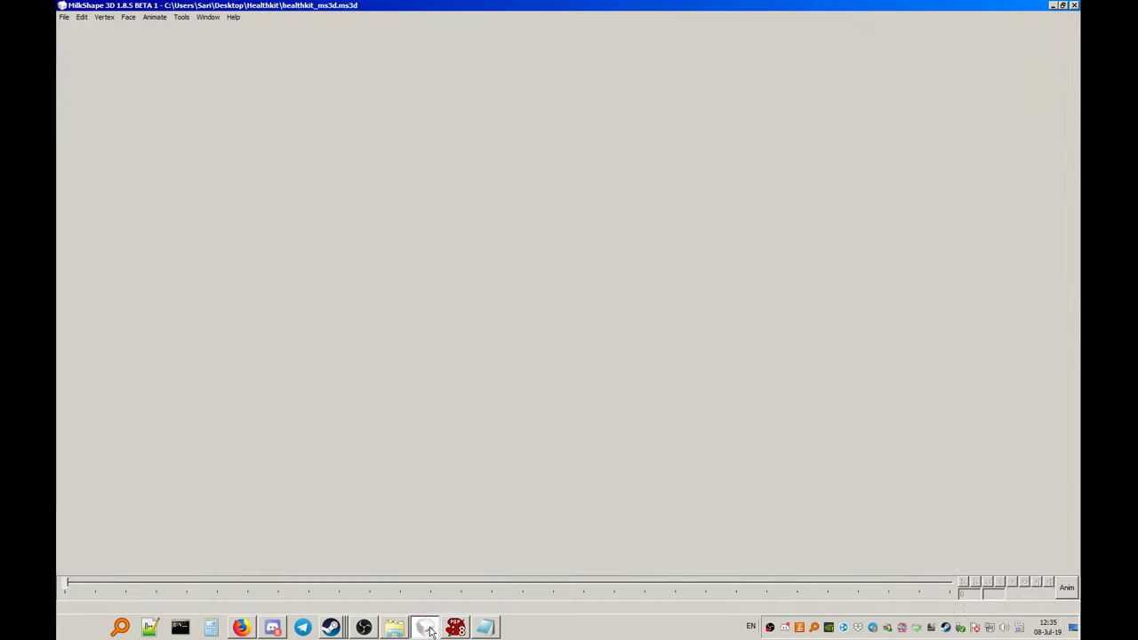
click(491, 628)
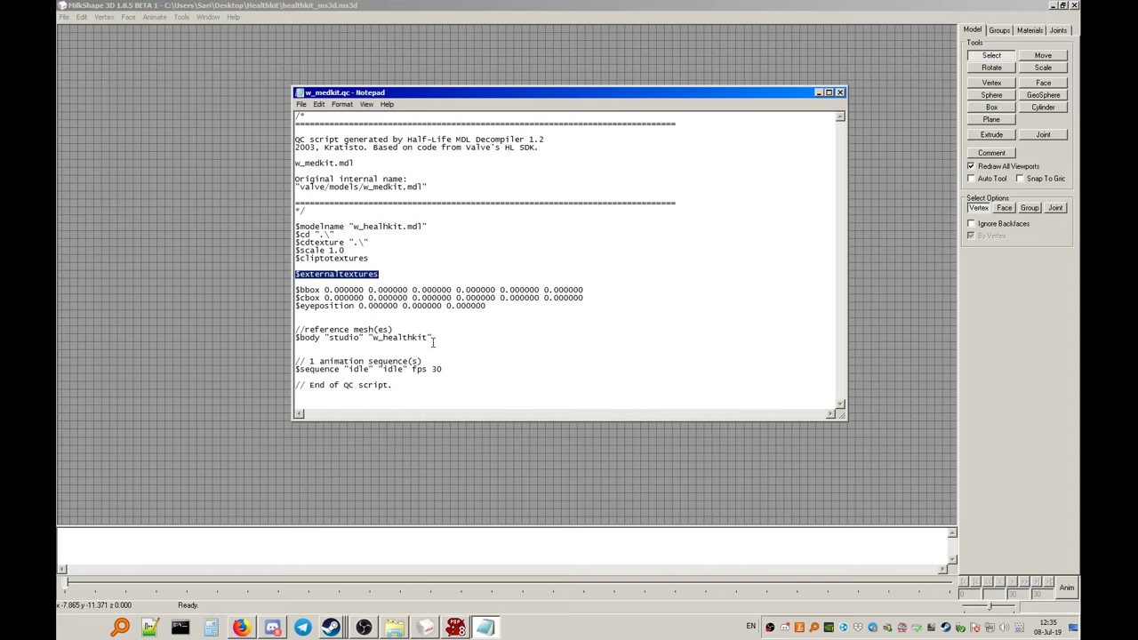
key(BackSpace)
key(BackSpace)
key(BackSpace)
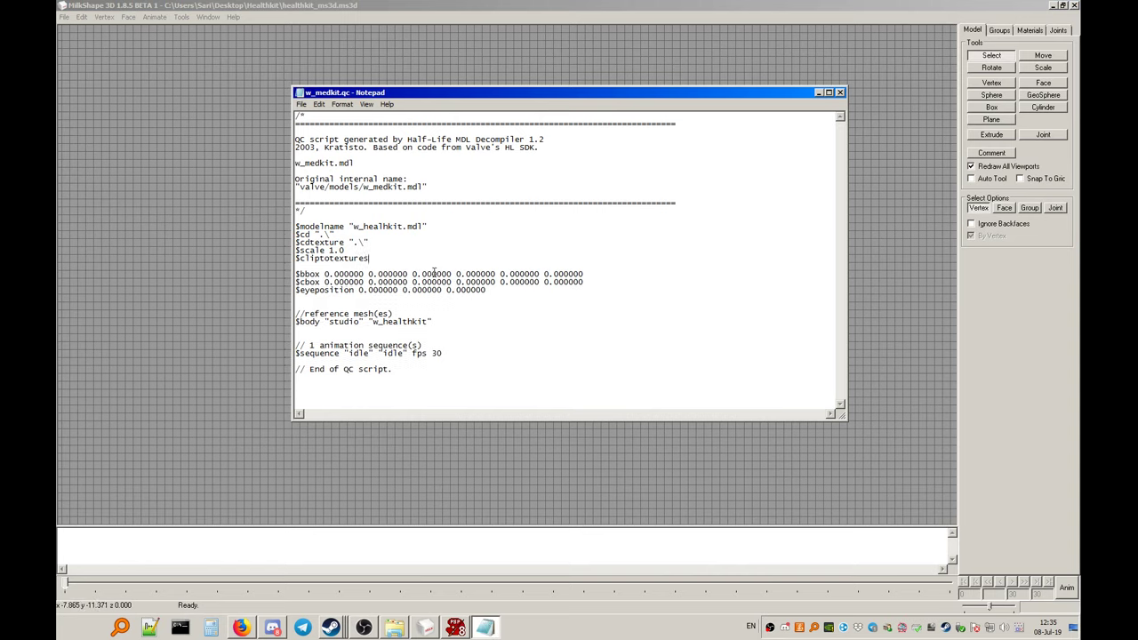
Save the edited QC script as a new file named w_healthkit.qc in the Healthkit folder
key(shift+Home)
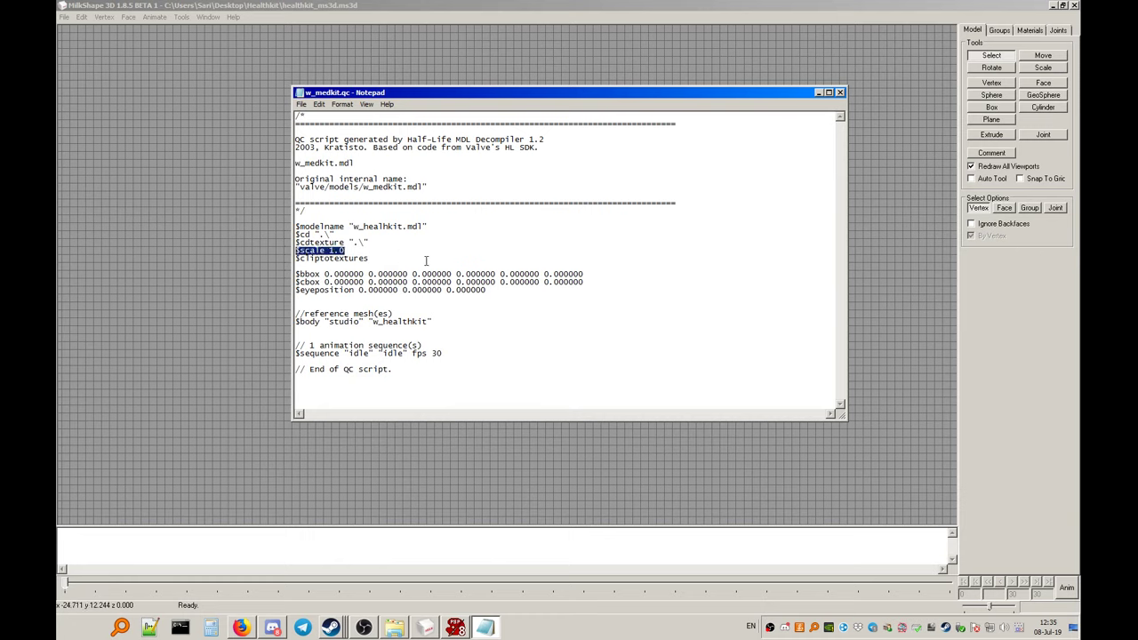
key(End)
click(302, 104)
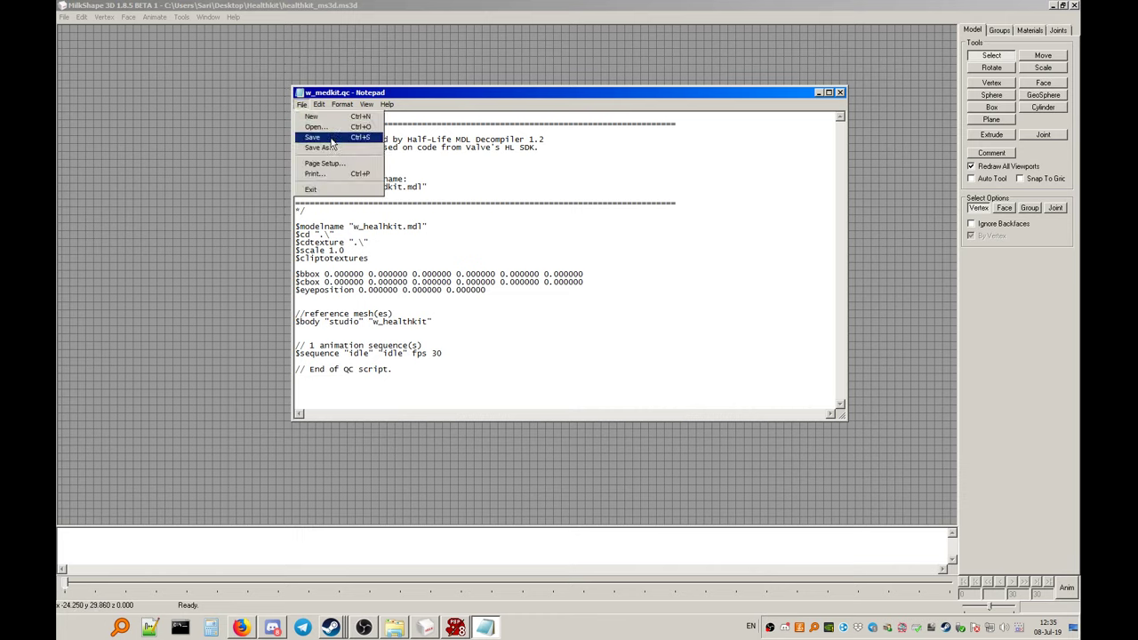
click(321, 147)
click(401, 368)
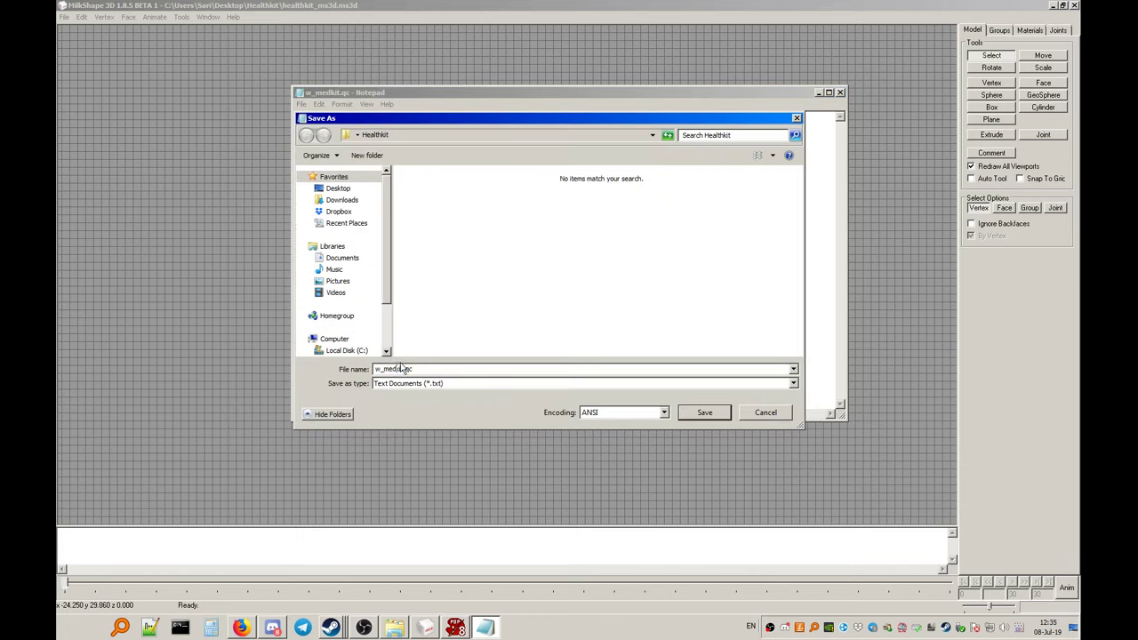
key(BackSpace)
key(BackSpace)
key(BackSpace)
text(healt)
click(707, 415)
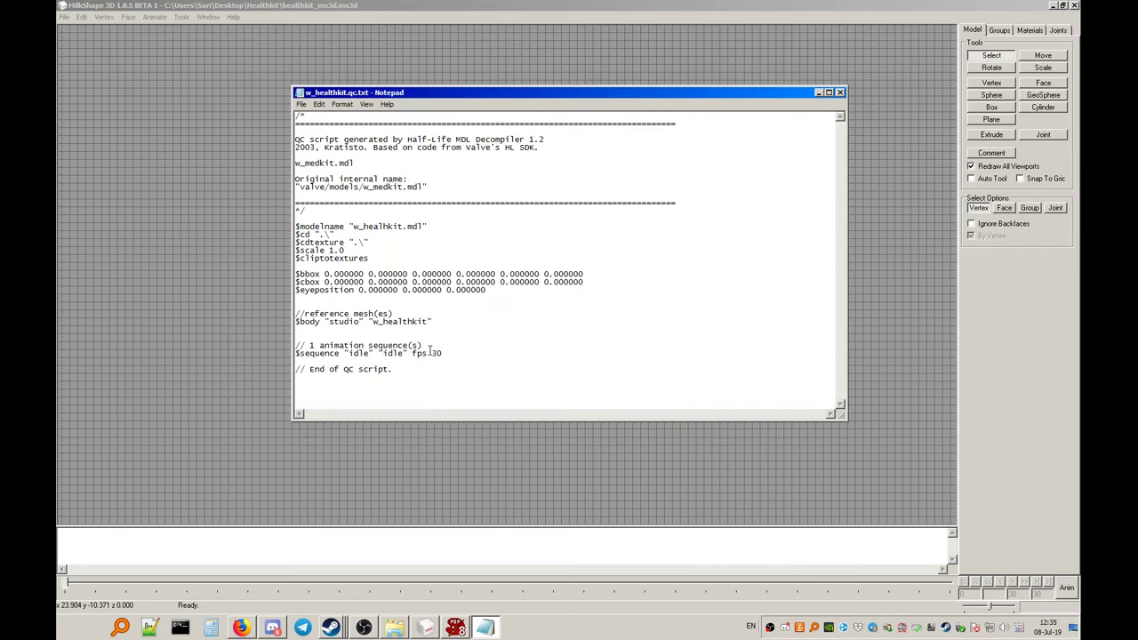
Switch to MilkShape 3D and start the Half-Life Compile QC File command
click(314, 7)
click(182, 17)
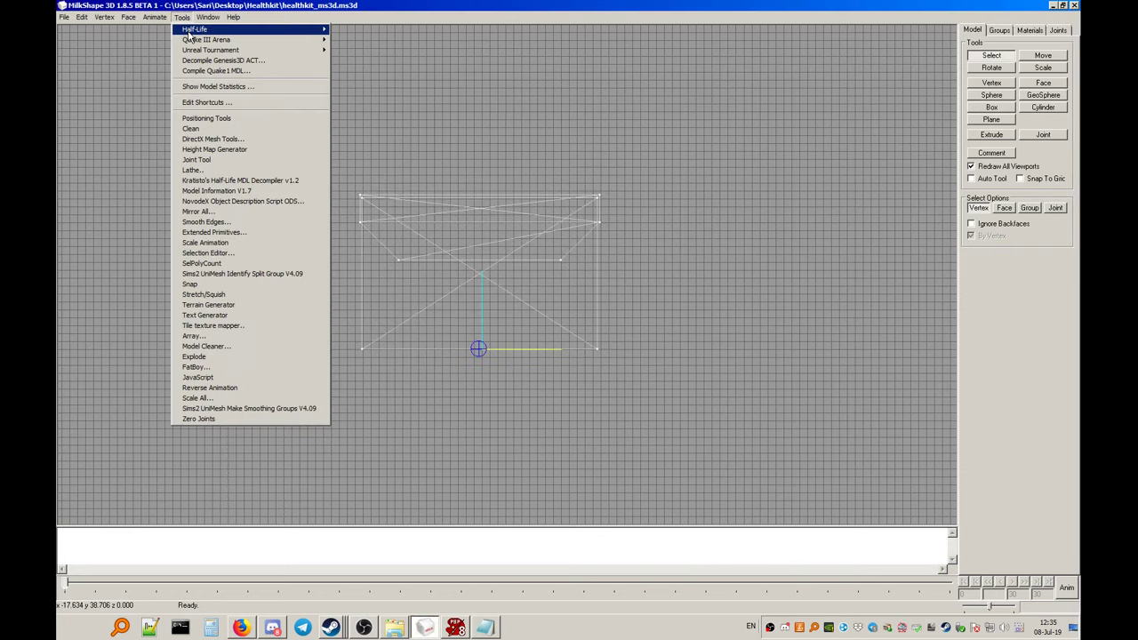
mouse_move(189, 34)
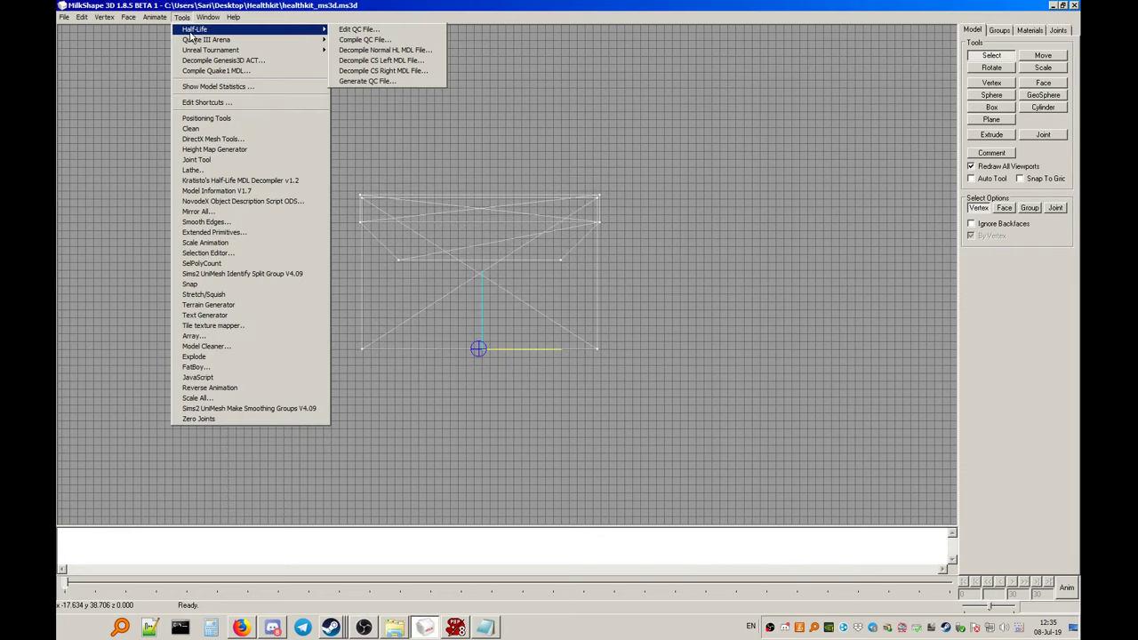
click(365, 40)
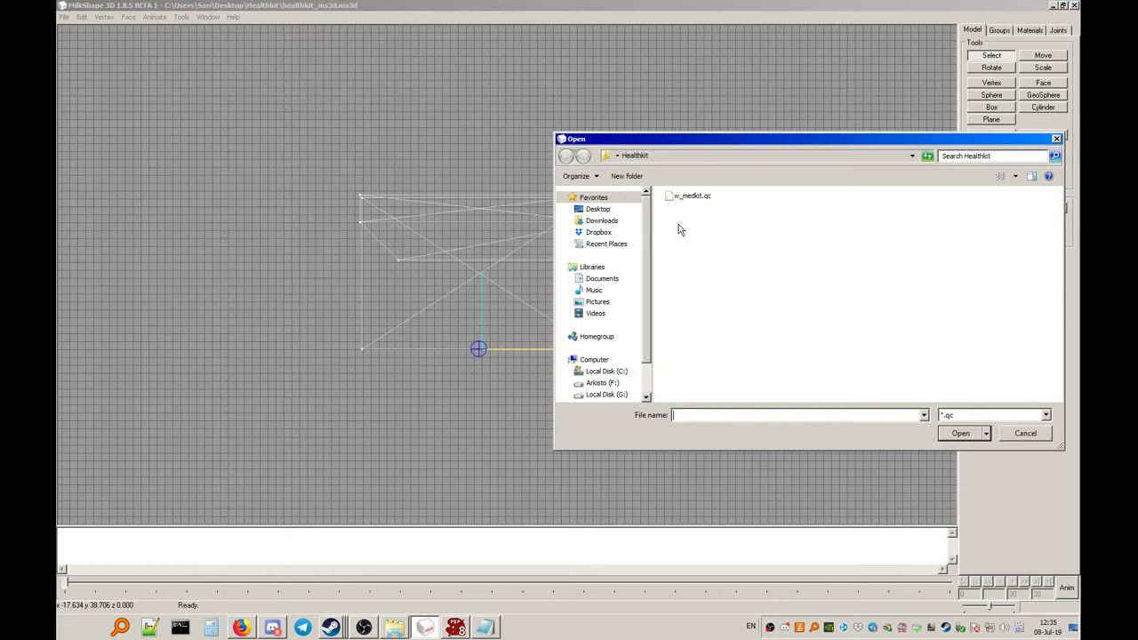
click(485, 628)
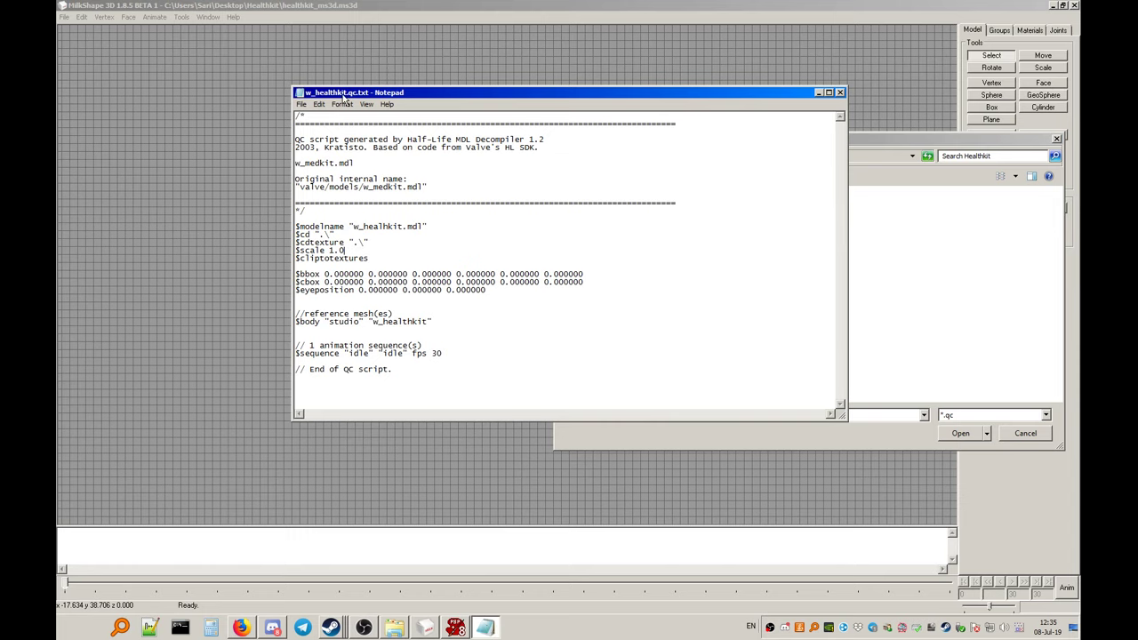
click(302, 104)
click(320, 147)
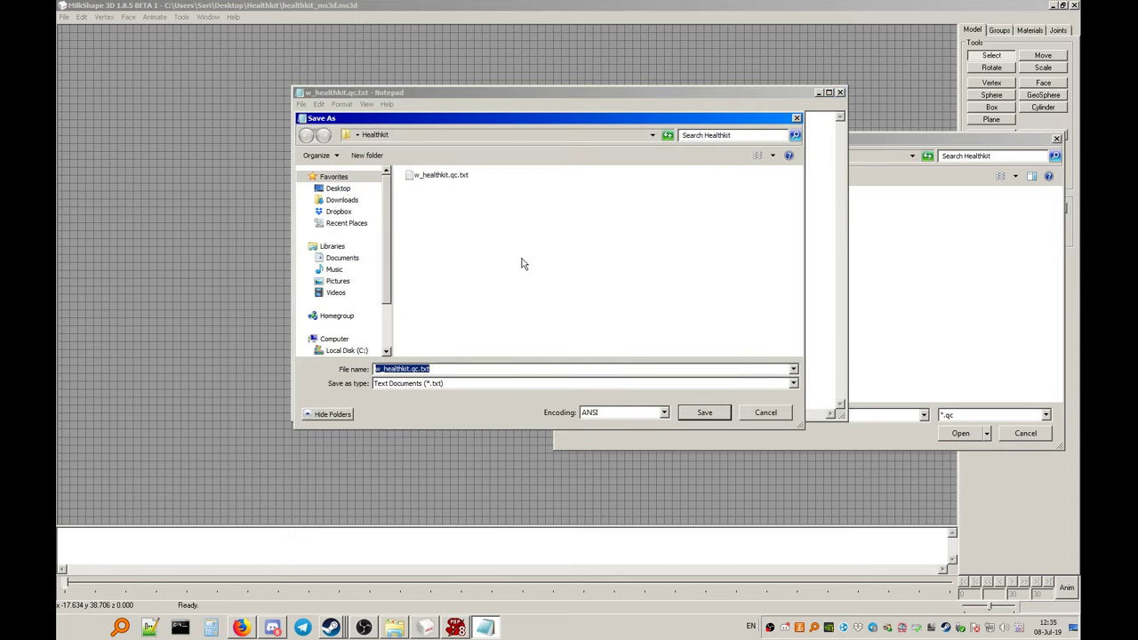
click(469, 368)
click(764, 414)
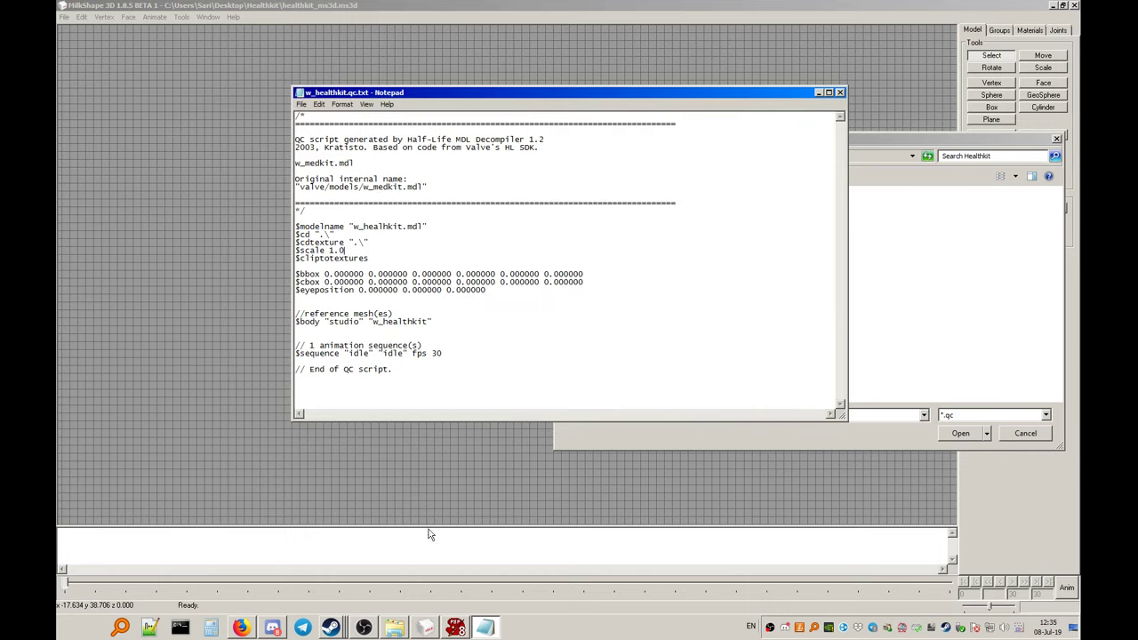
Close the QC script in Notepad and switch to the Healthkit folder in Explorer
click(828, 93)
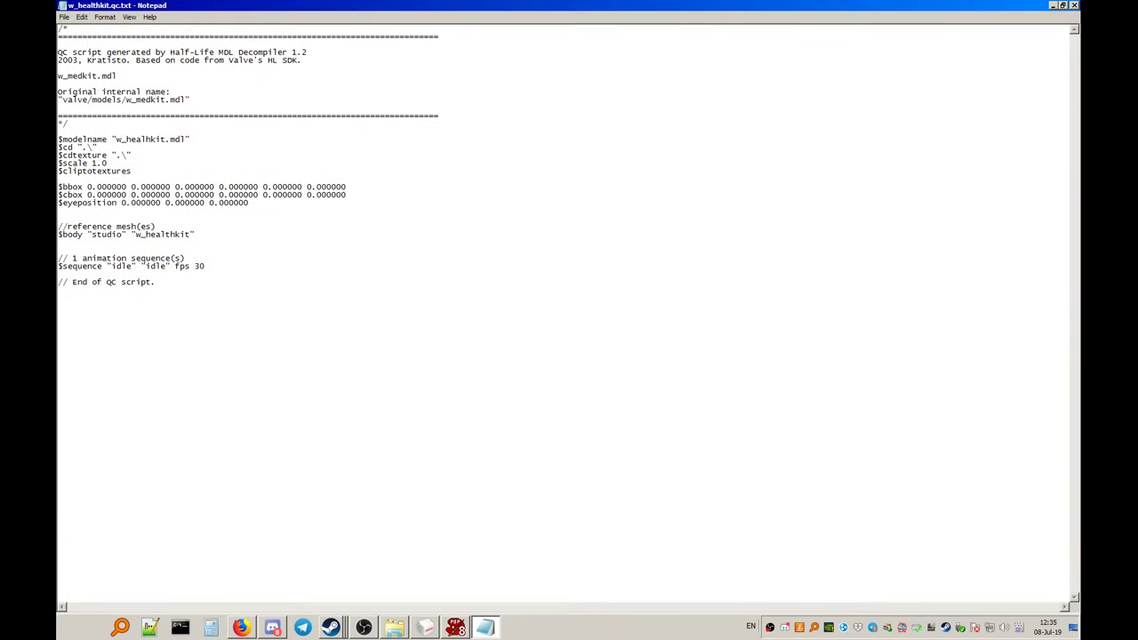
key(alt+F4)
click(395, 626)
click(226, 115)
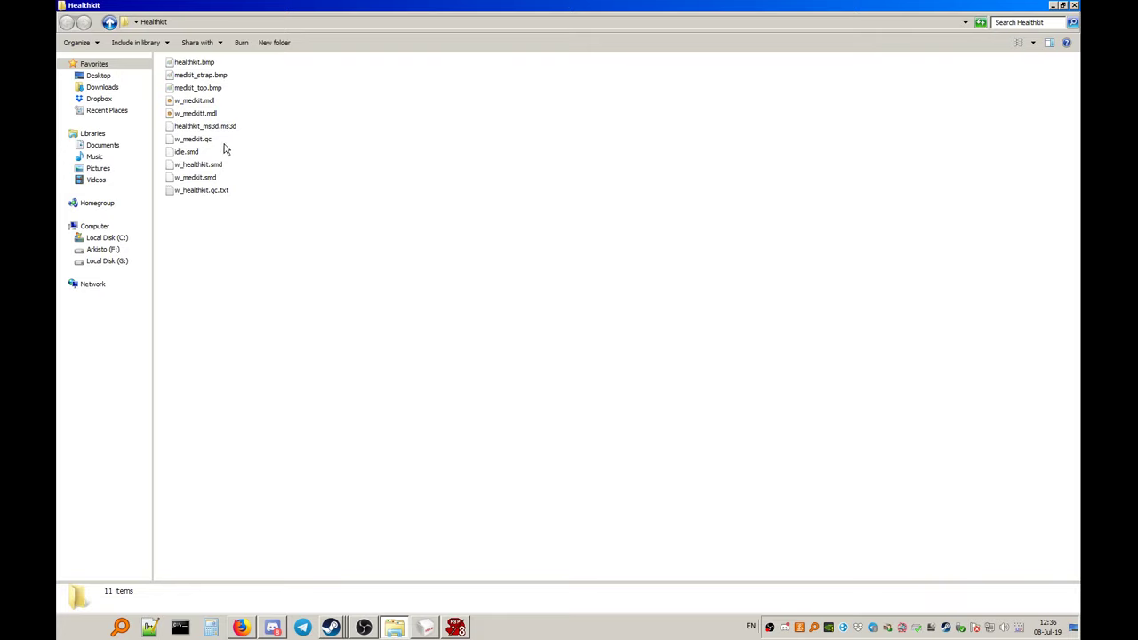
click(207, 126)
click(213, 127)
click(284, 148)
Rename w_healthkit.qc.txt to w_healthkit.qc, removing the .txt extension
click(205, 190)
key(F2)
key(End)
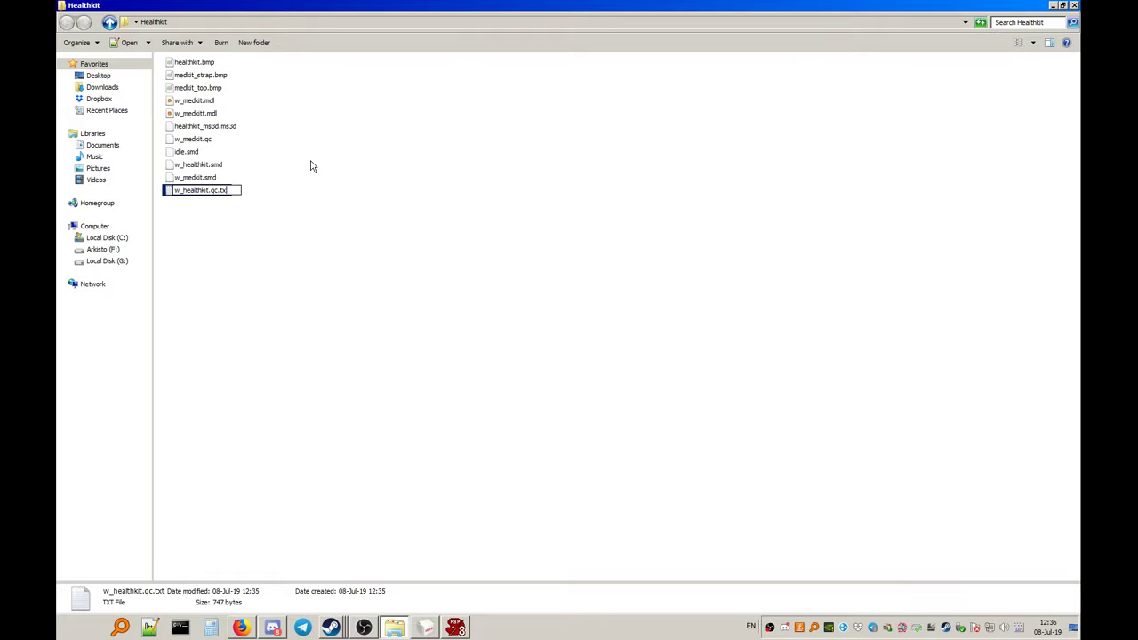
key(BackSpace)
key(BackSpace)
key(BackSpace)
key(BackSpace)
key(Return)
key(Return)
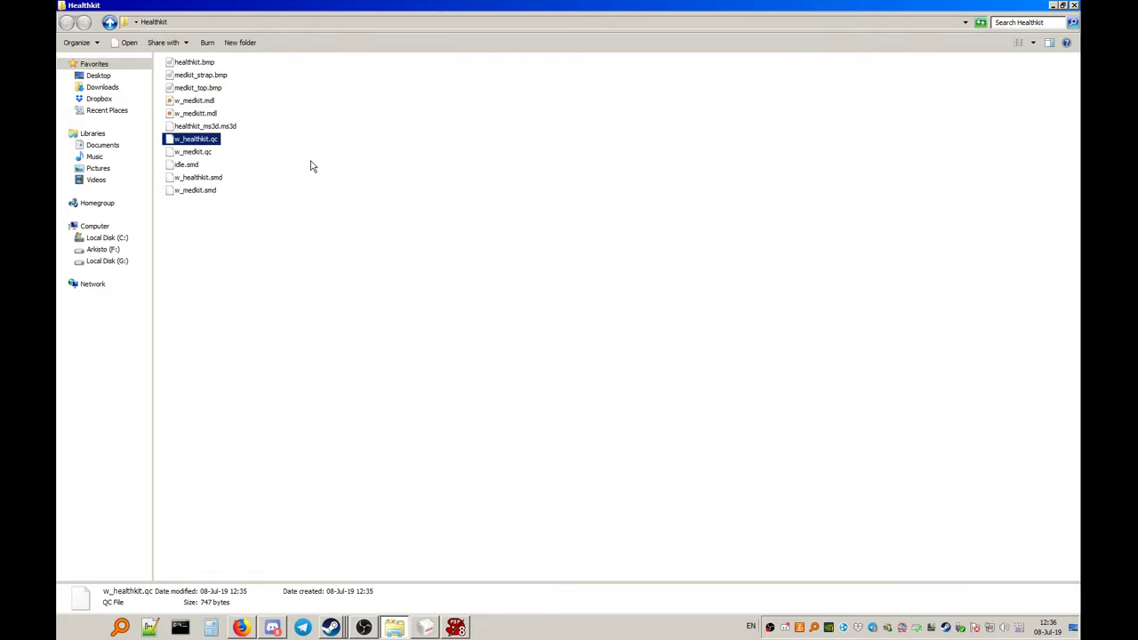
click(400, 249)
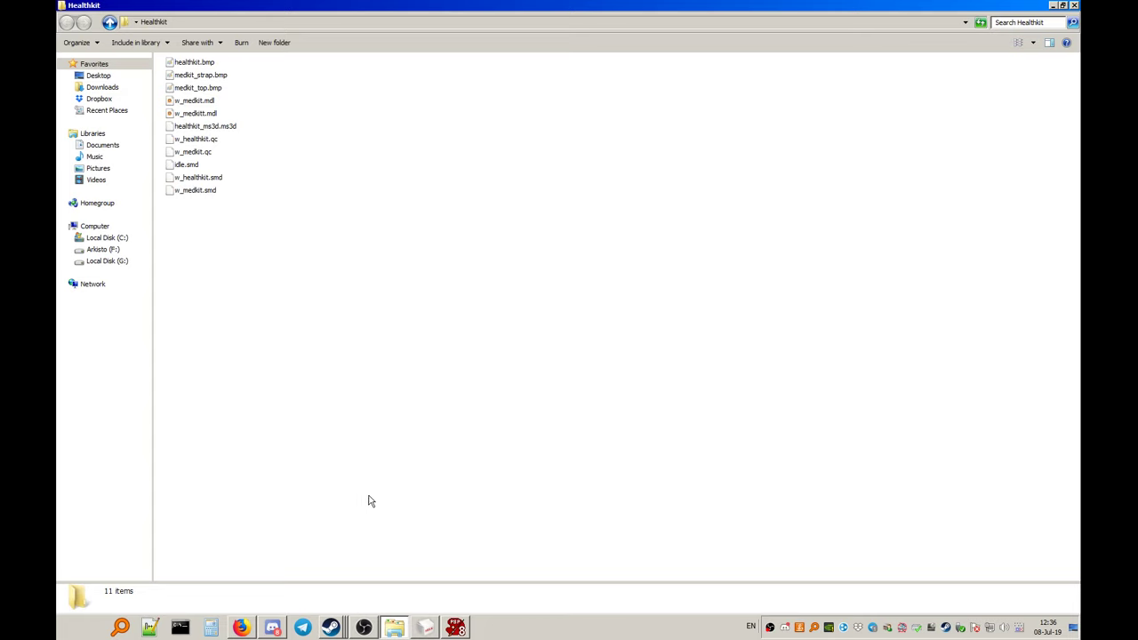
Return to MilkShape 3D, compile w_healthkit.qc and check the compiler output
click(427, 627)
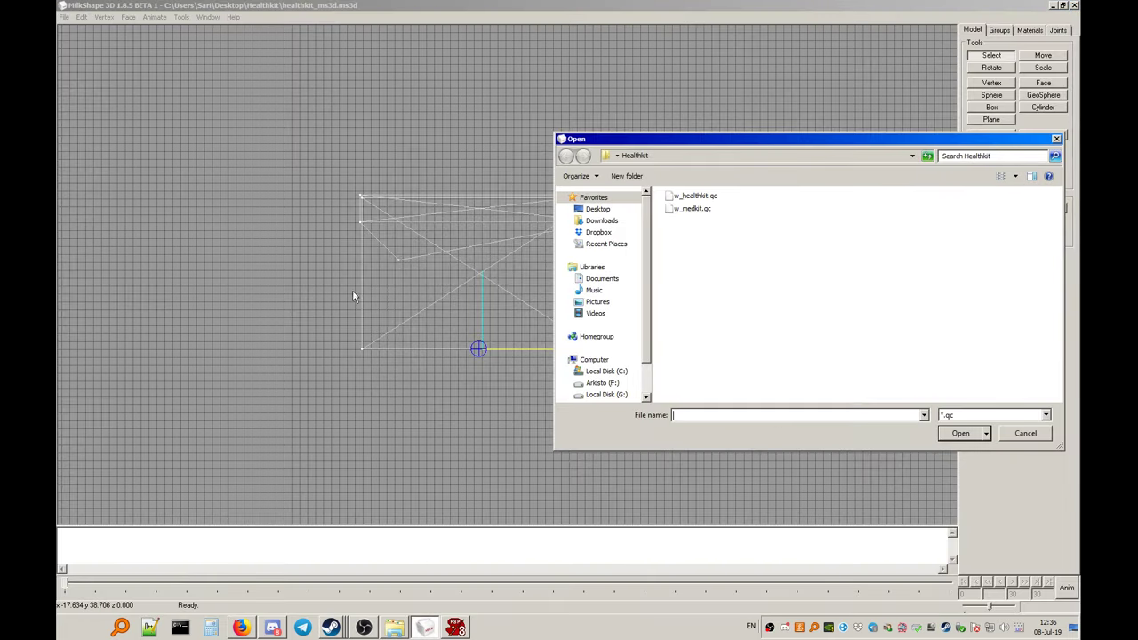
click(697, 196)
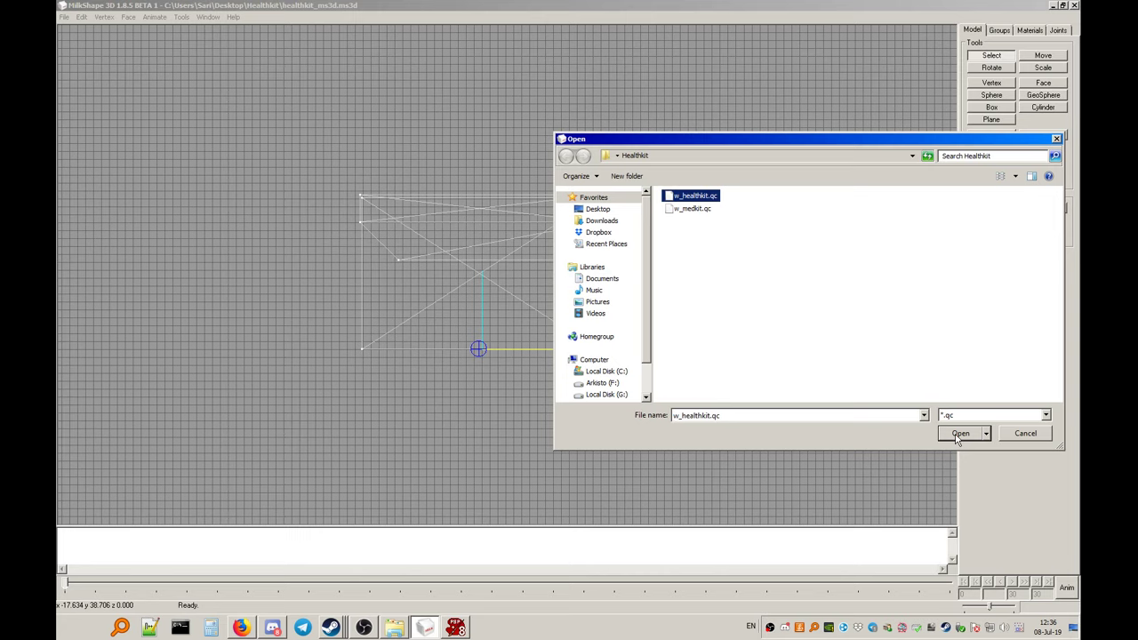
click(958, 434)
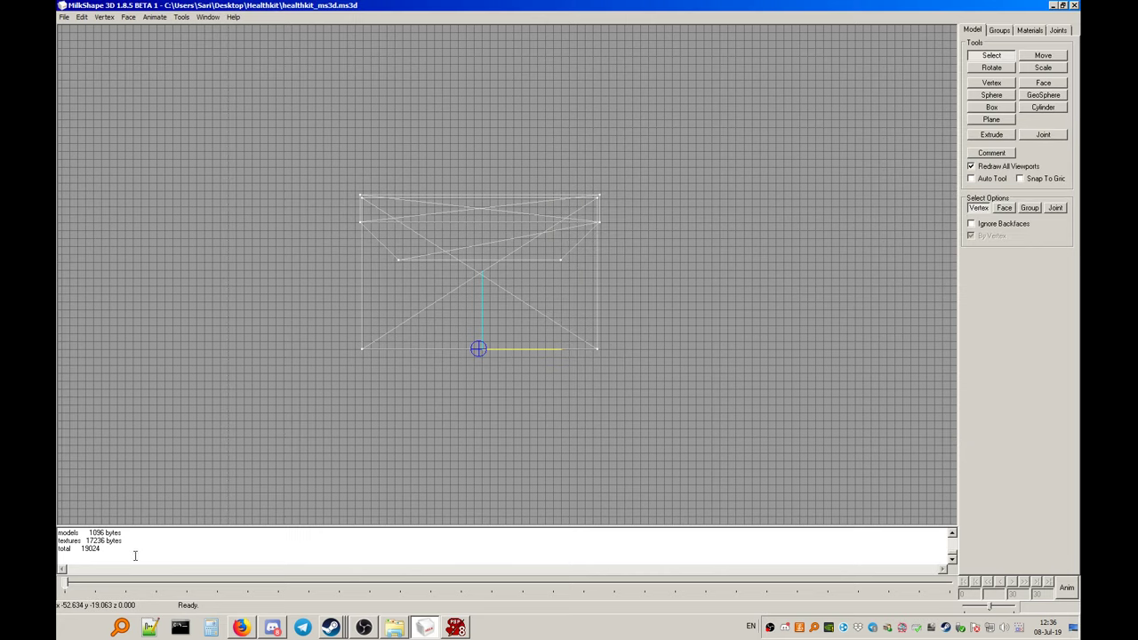
drag(114, 558, 62, 531)
click(64, 598)
Open the compiled w_healhkit.mdl from the Healthkit folder in Half-Life Model Viewer and inspect the textured box
click(395, 628)
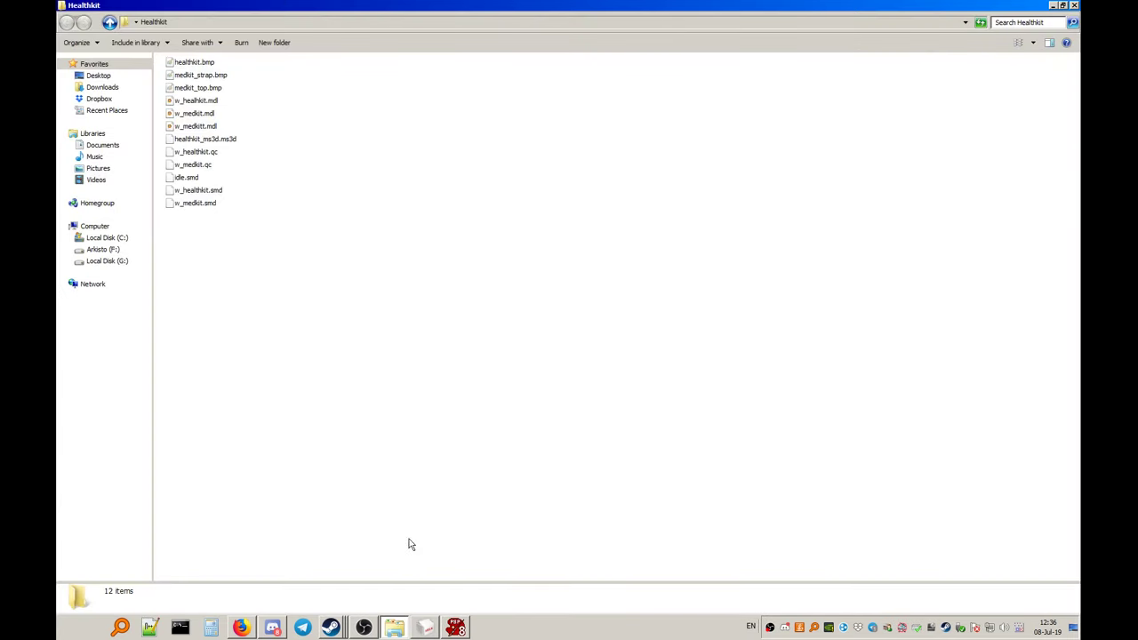
click(211, 102)
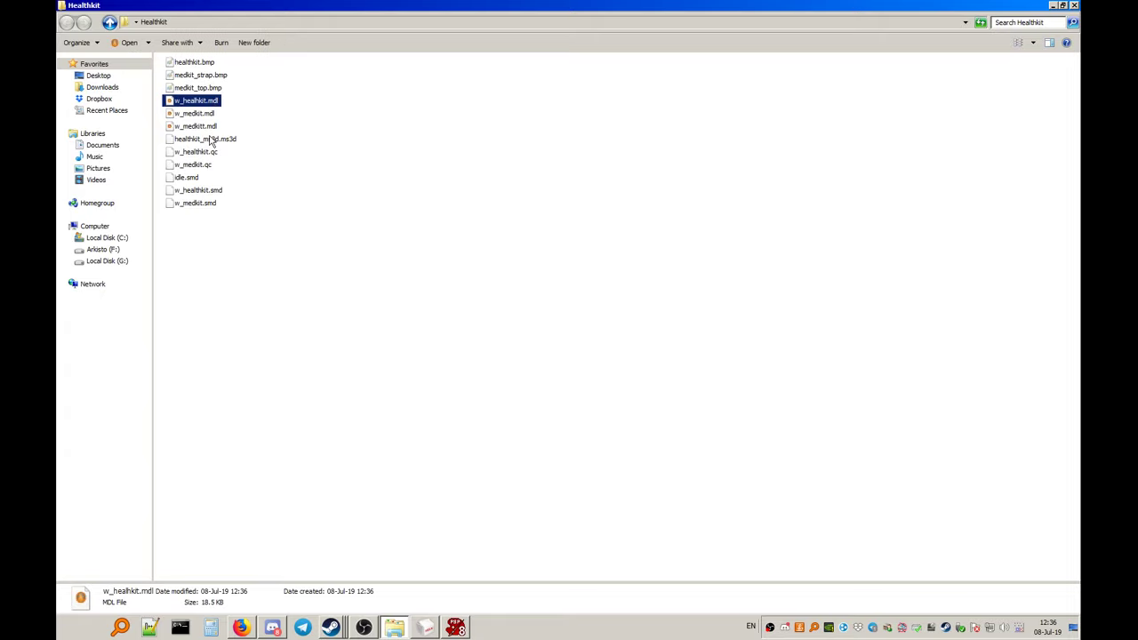
key(Return)
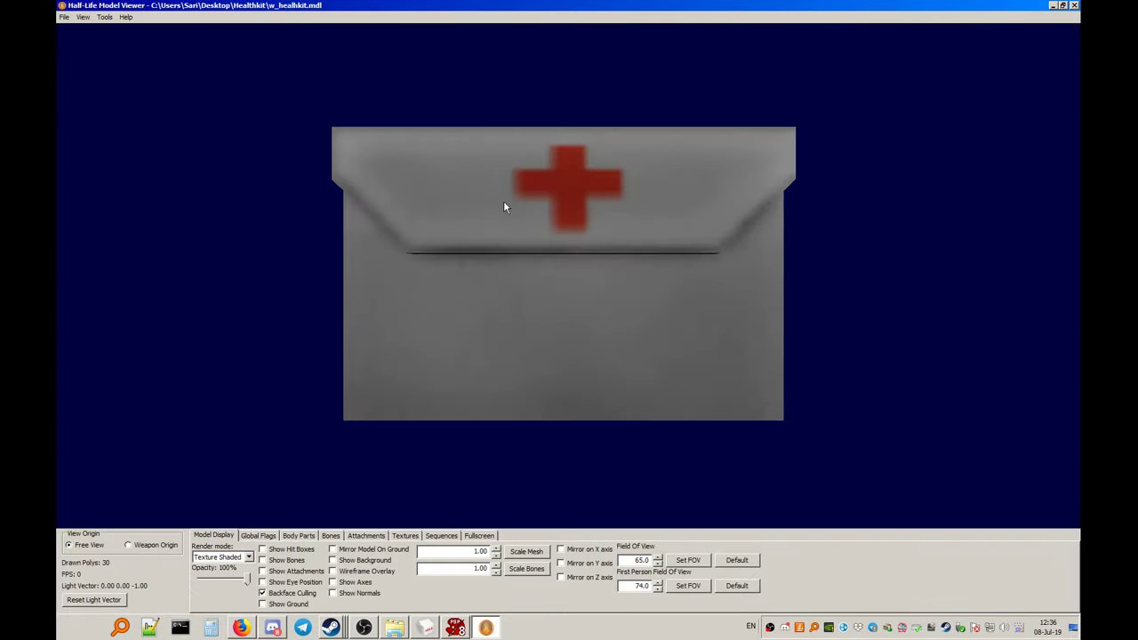
drag(503, 201, 508, 328)
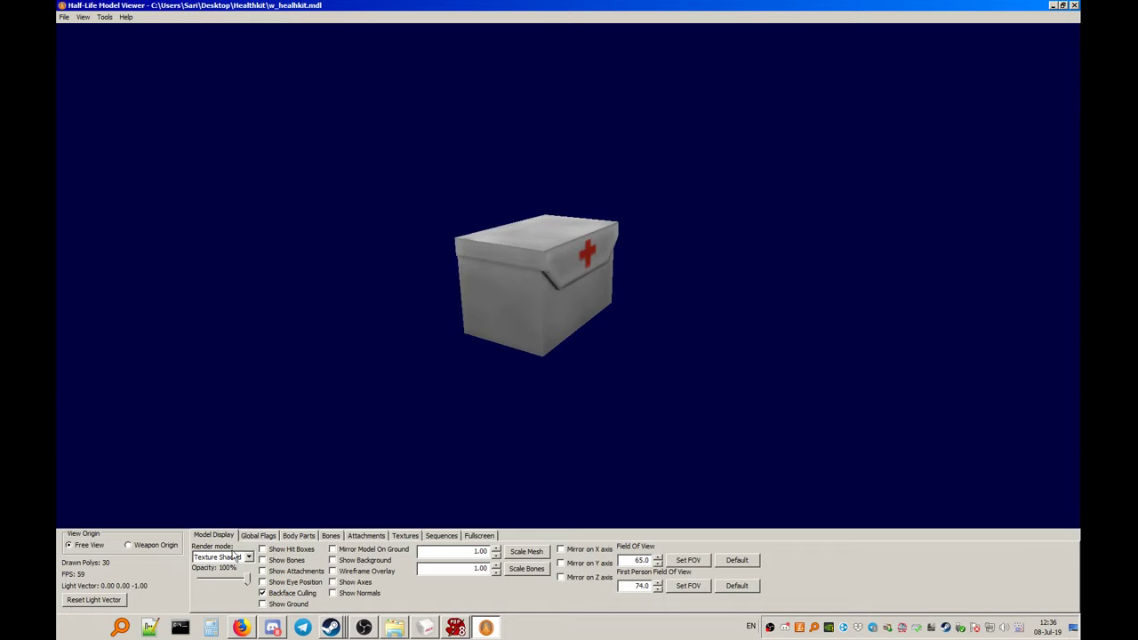
Inspect the compiled model in the Wireframe and Flat Shaded render modes
click(238, 557)
click(244, 568)
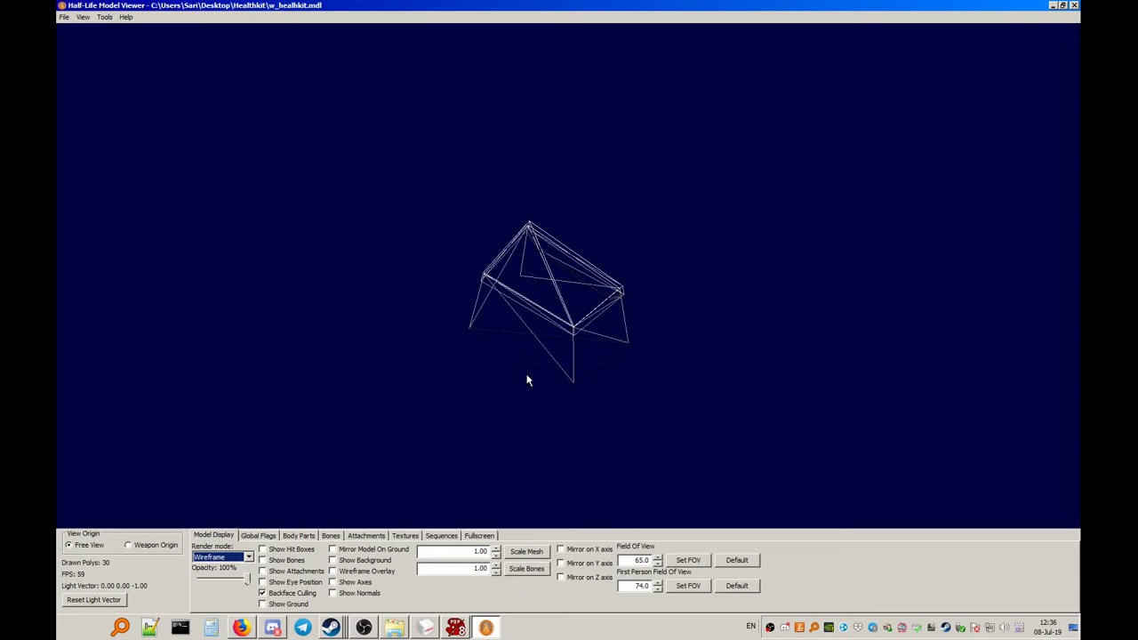
scroll(518, 394, down, 1)
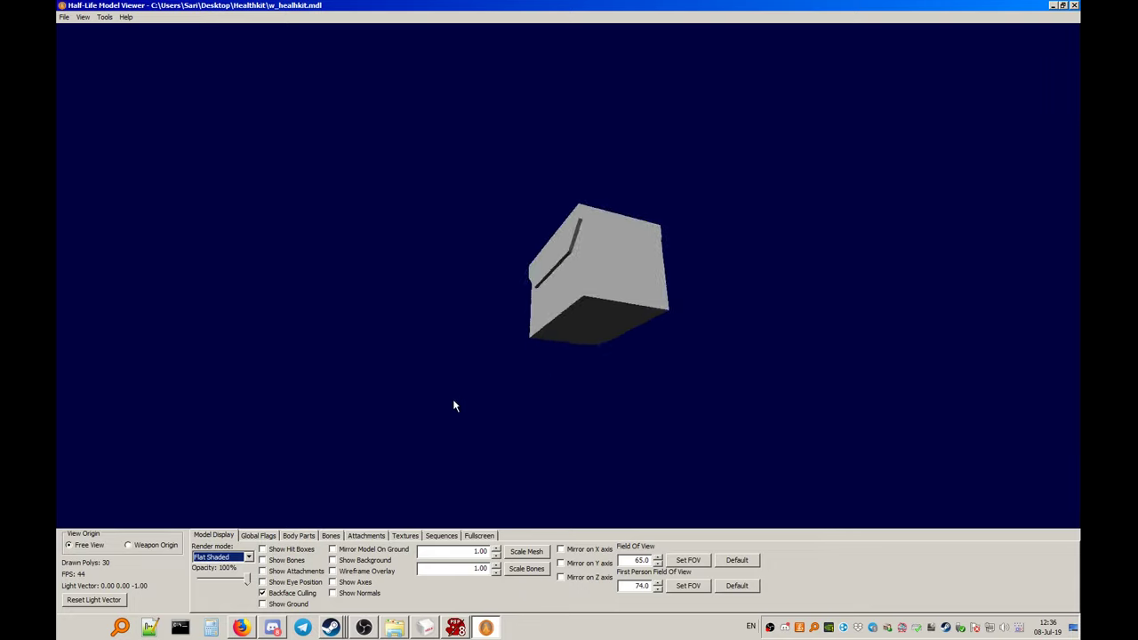